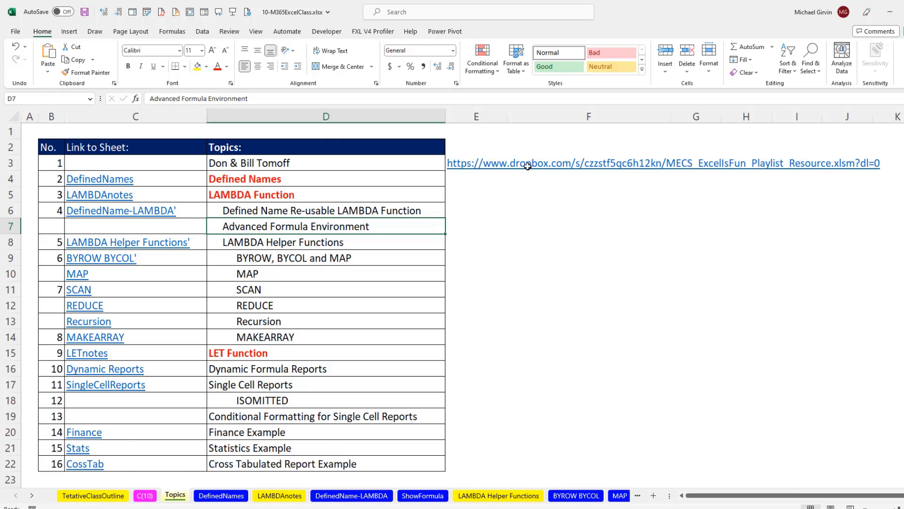
Open the Dropbox playlist resource link beside the Don & Bill Tomoff topic and look through its list of video chapters
left_click(528, 167)
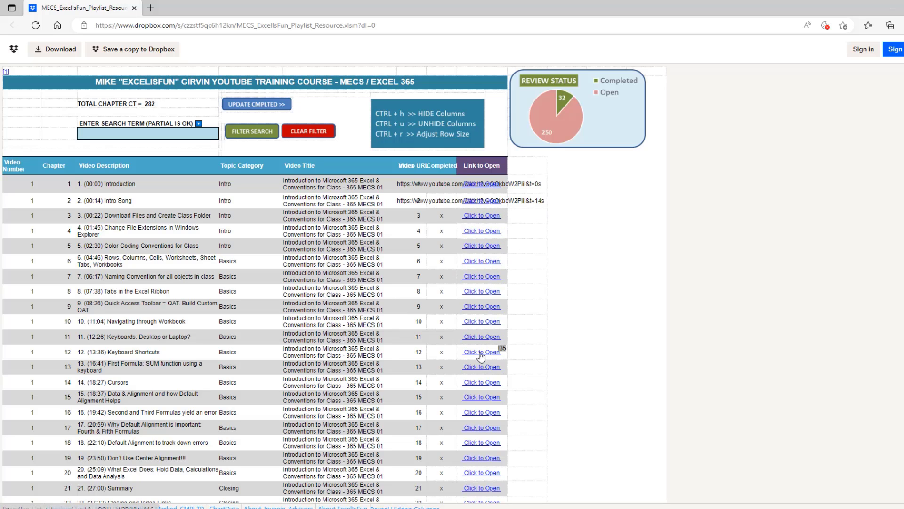
scroll(479, 358, "down", 7)
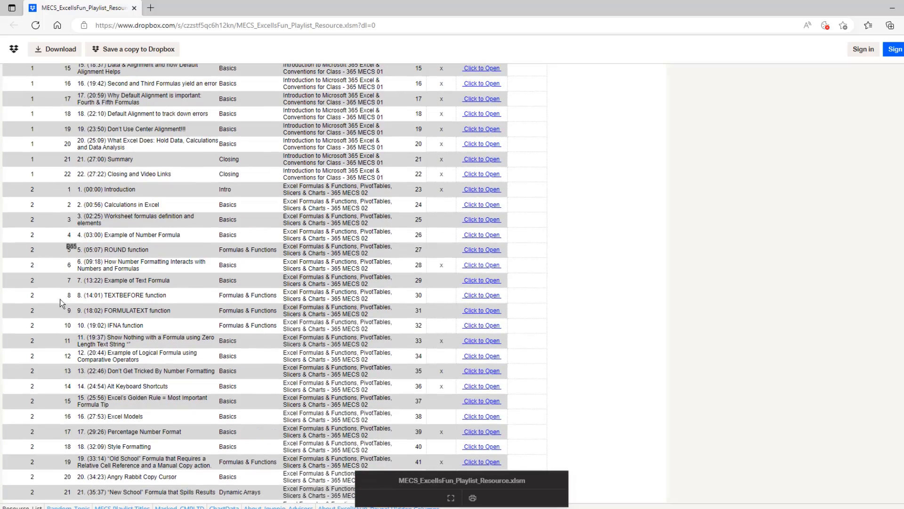
scroll(119, 332, "down", 8)
scroll(155, 315, "down", 8)
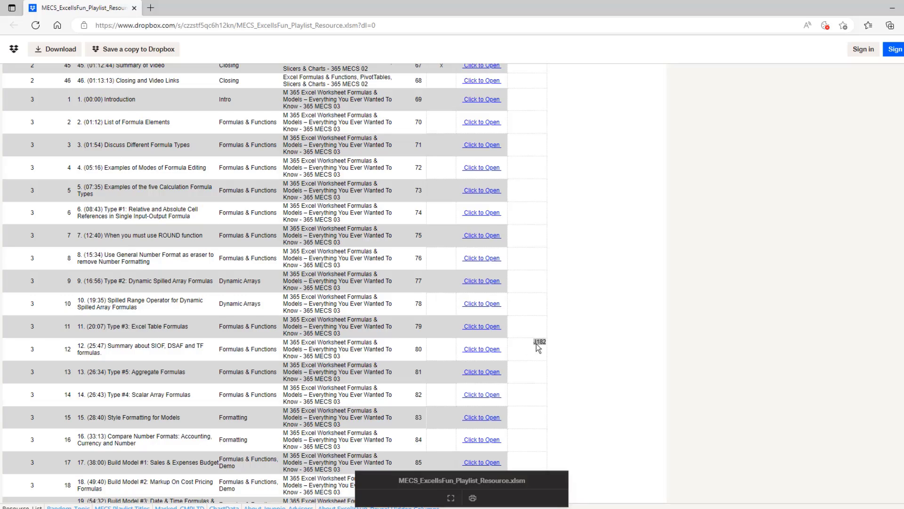
scroll(592, 356, "up", 20)
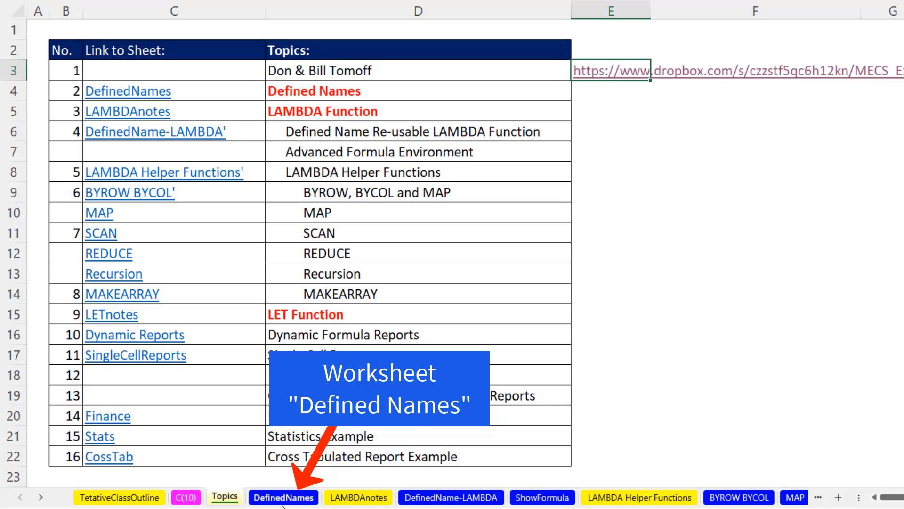
Go to the DefinedNames worksheet and inspect the Begin, End and Rate of Change cells in row 7
left_click(302, 500)
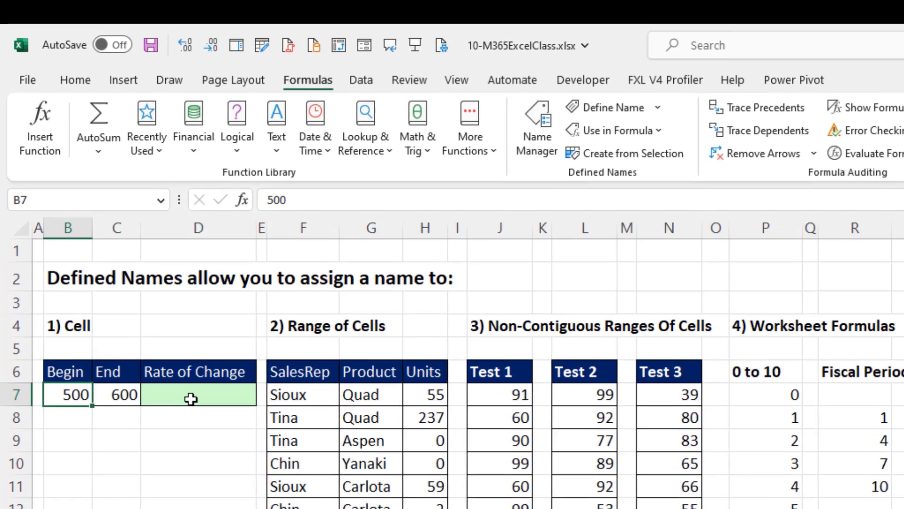
left_click(102, 212)
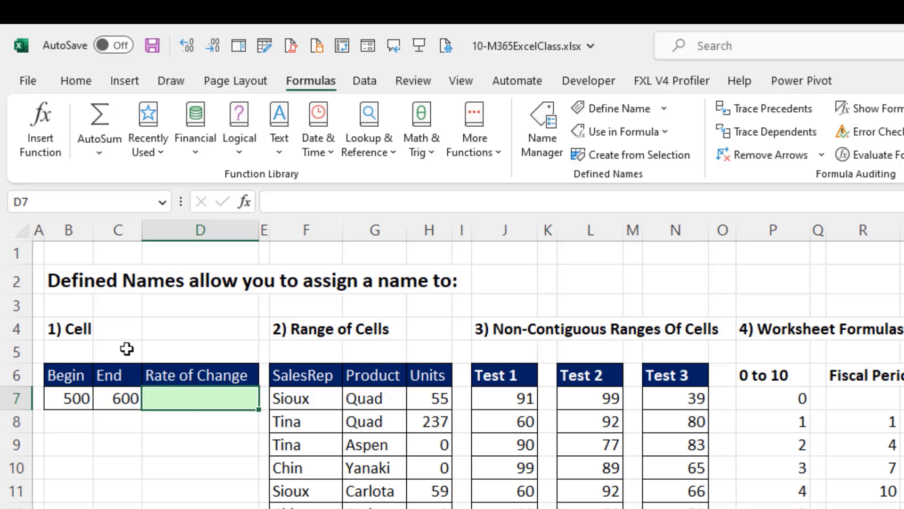
left_click(73, 398)
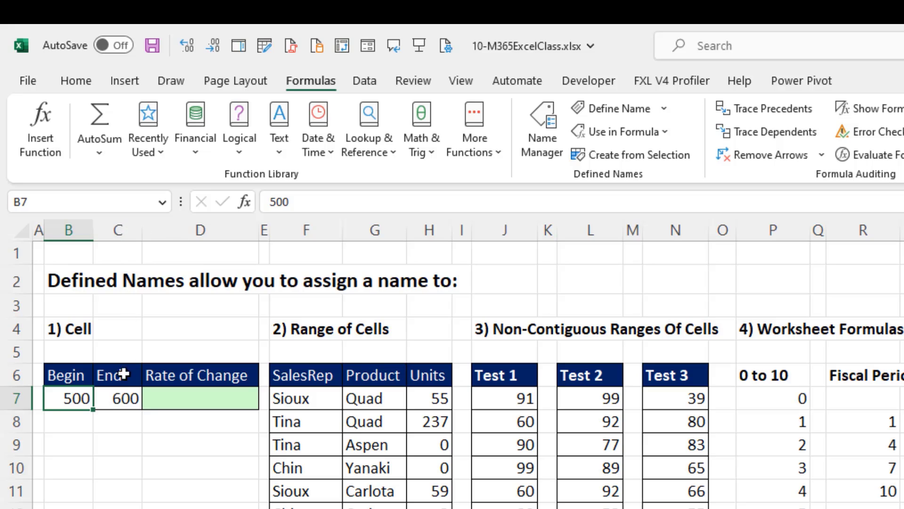
left_click(124, 398)
left_click(63, 401)
left_click(128, 399)
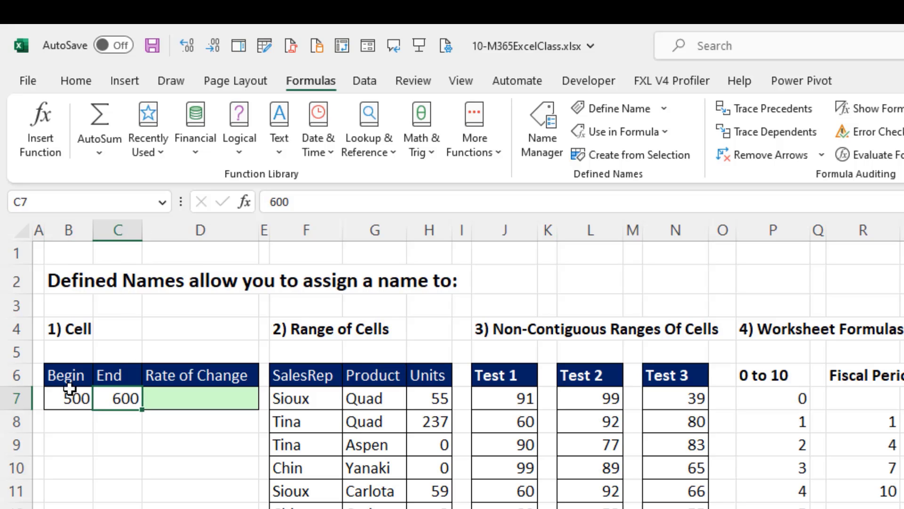
left_click(179, 397)
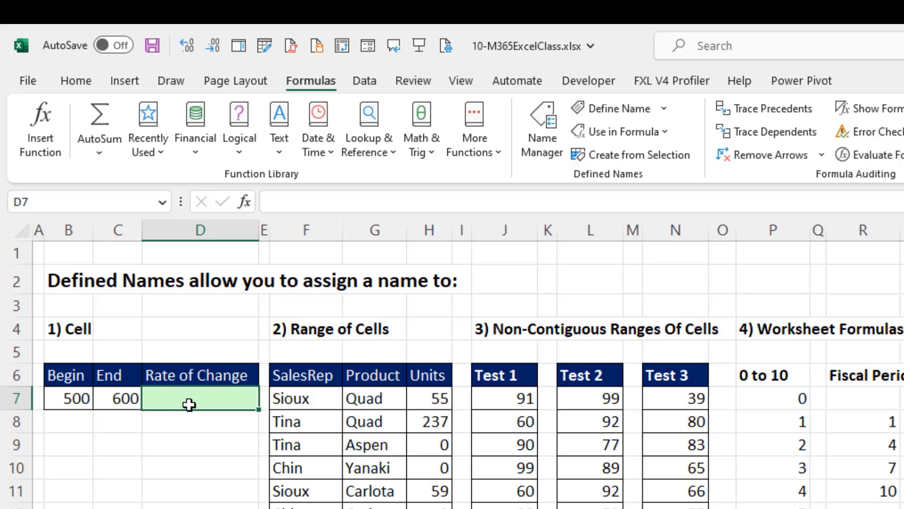
Assign the defined name Begin to cell B7
left_click(72, 401)
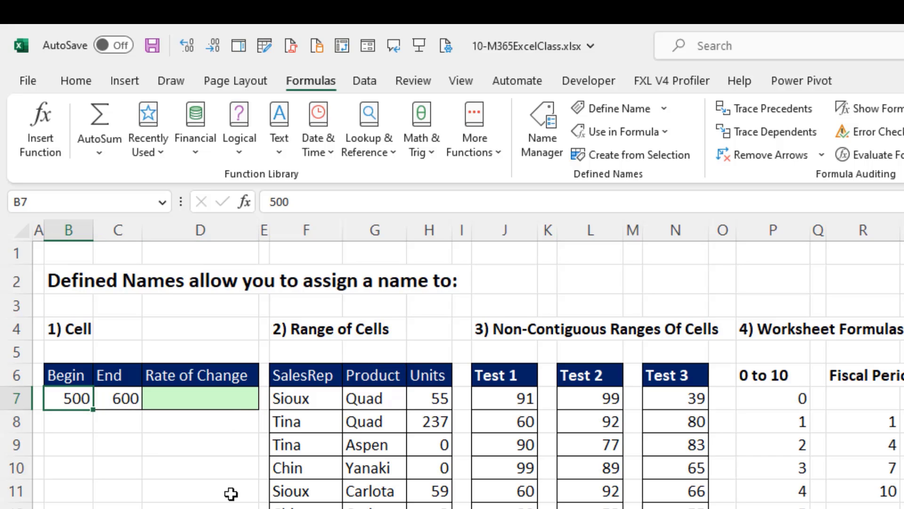
left_click(107, 206)
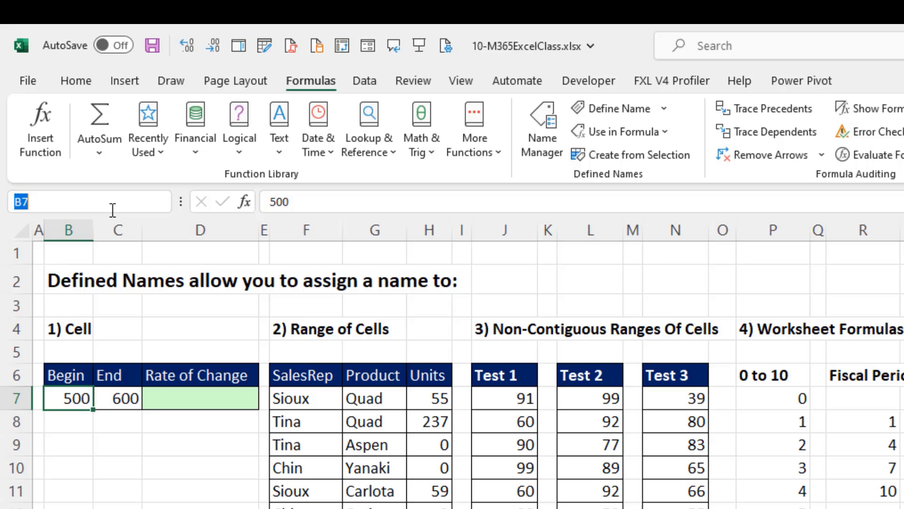
type("Begin")
key("Return")
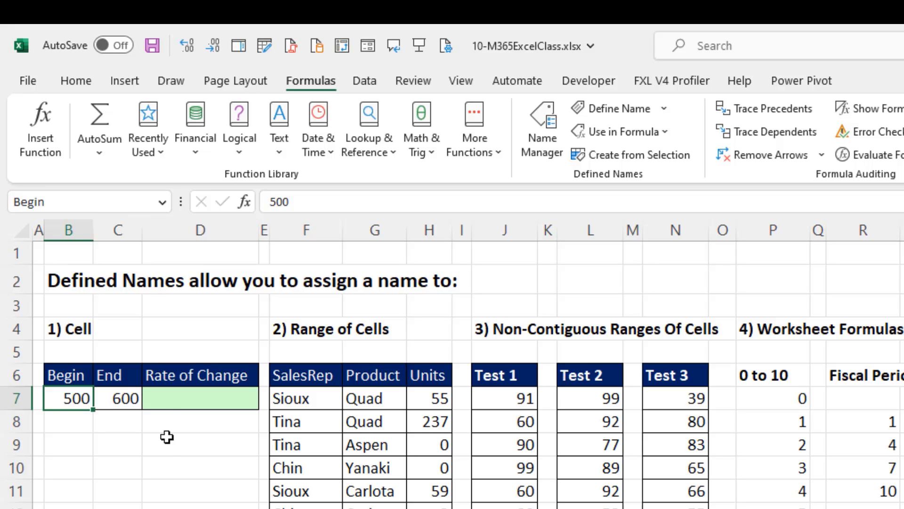
From an empty cell, jump to the named cell Begin and to the named range Criteria
left_click(168, 466)
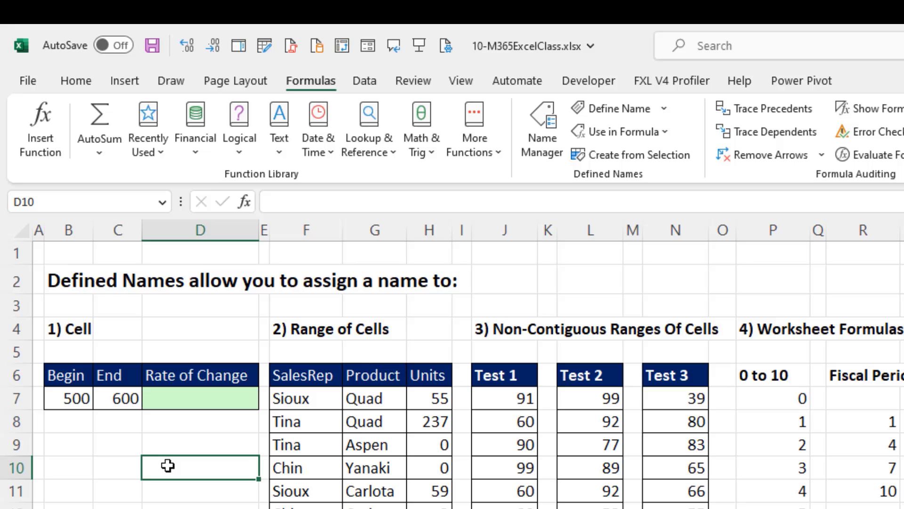
left_click(162, 203)
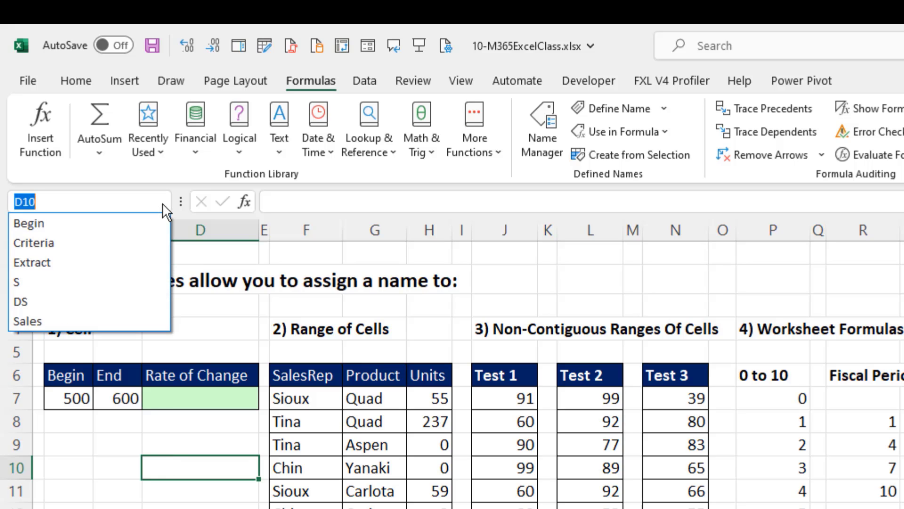
left_click(105, 227)
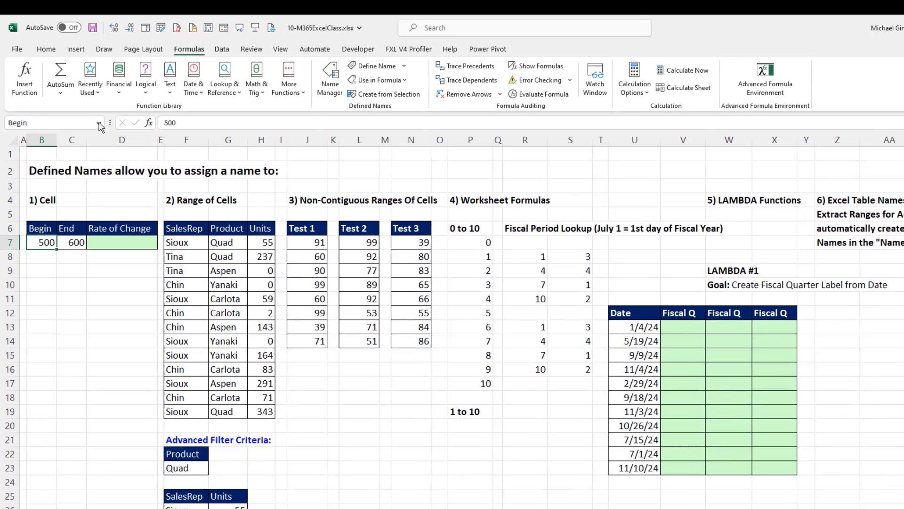
left_click(162, 202)
left_click(51, 144)
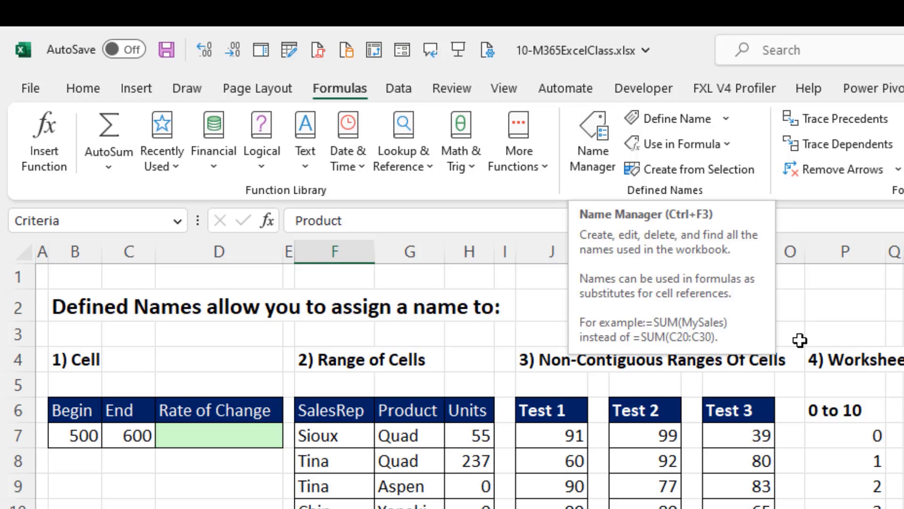
Add the comment "This is the Begin Amount that is realted to an End amount." to the defined name Begin
key("ctrl+F3")
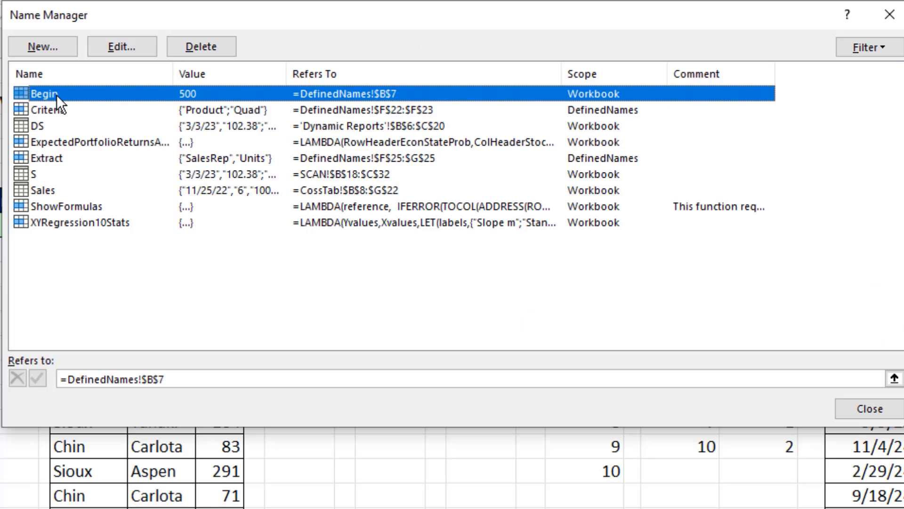
left_click(118, 47)
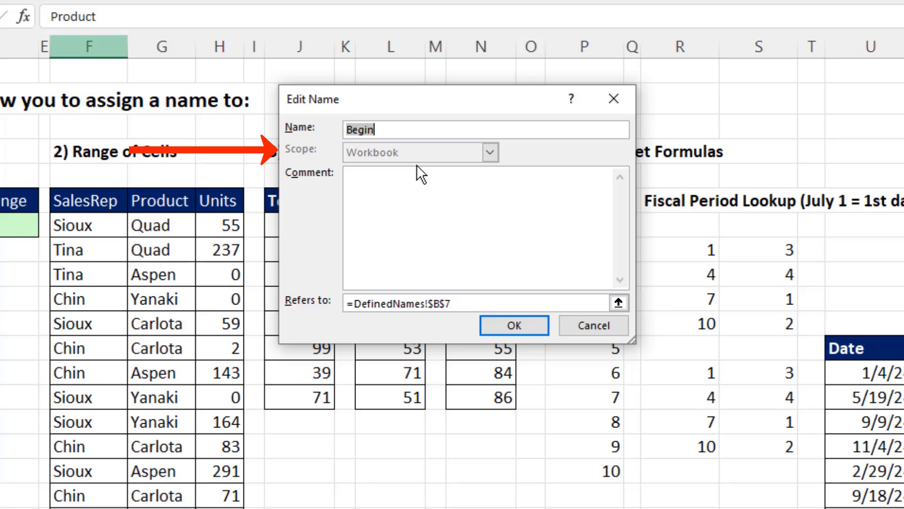
left_click(401, 205)
type("This is the Begin Amount that is realted to an End amount.")
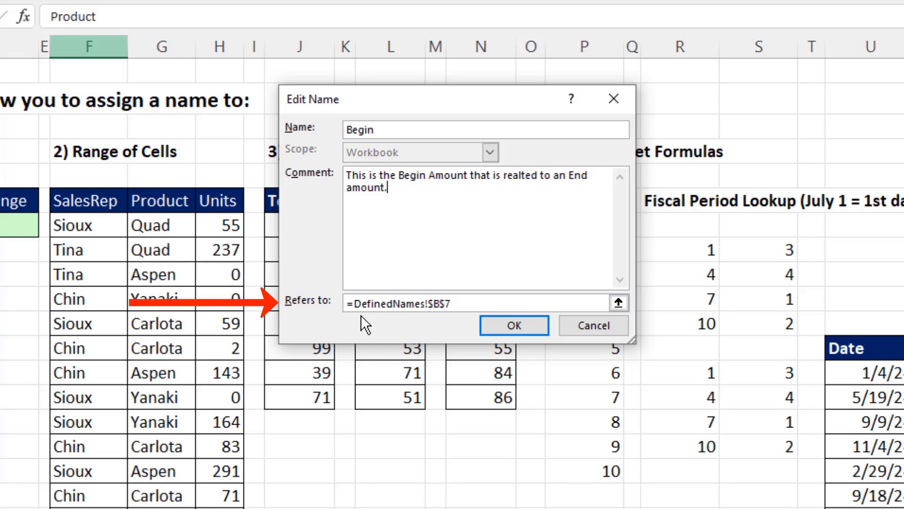
left_click(440, 310)
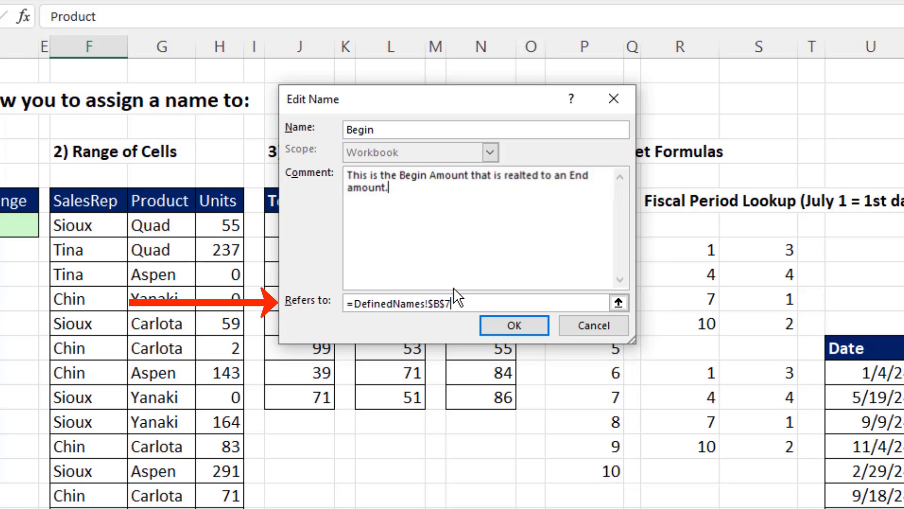
left_click(538, 328)
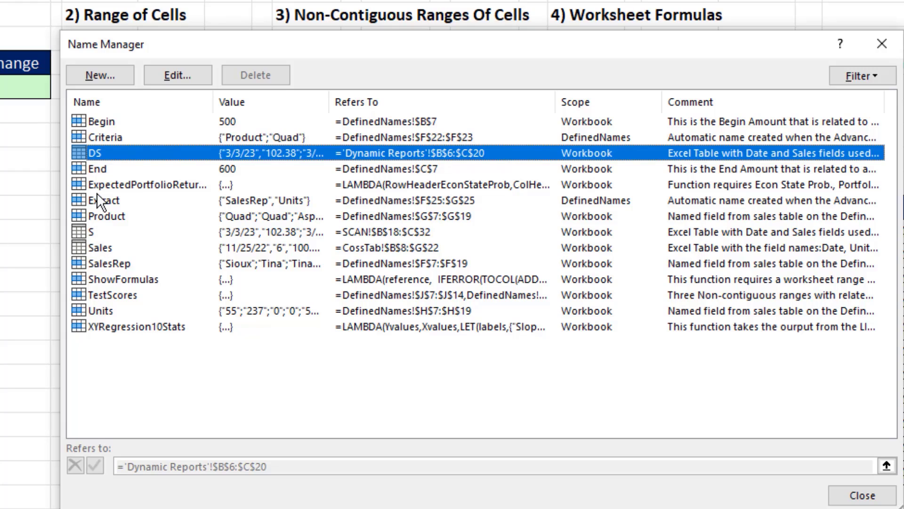
Review the definitions of Begin, the expected portfolio returns LAMBDA and ShowFormulas in the Name Manager
left_click(82, 123)
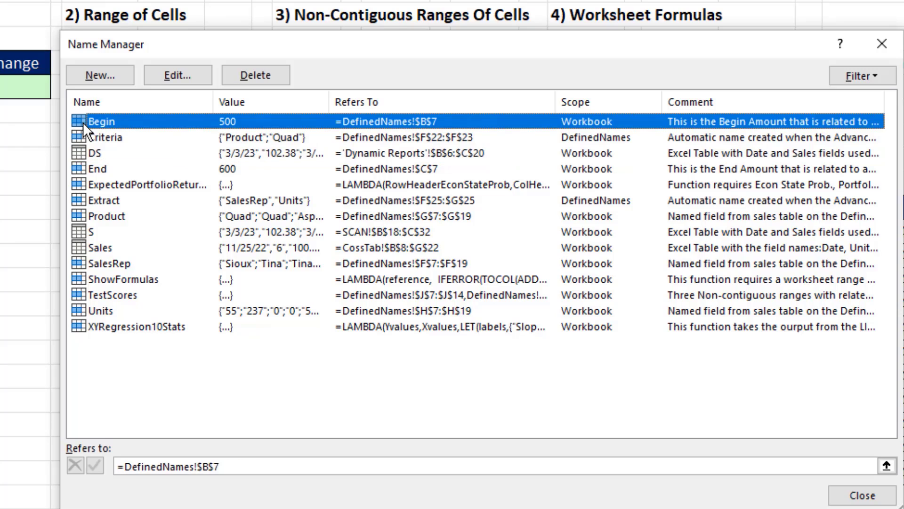
left_click(87, 184)
left_click(118, 284)
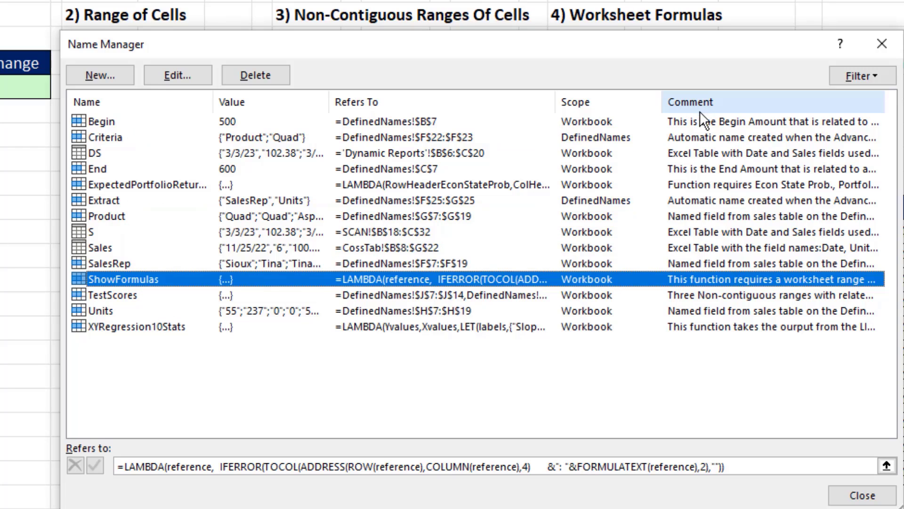
left_click(862, 494)
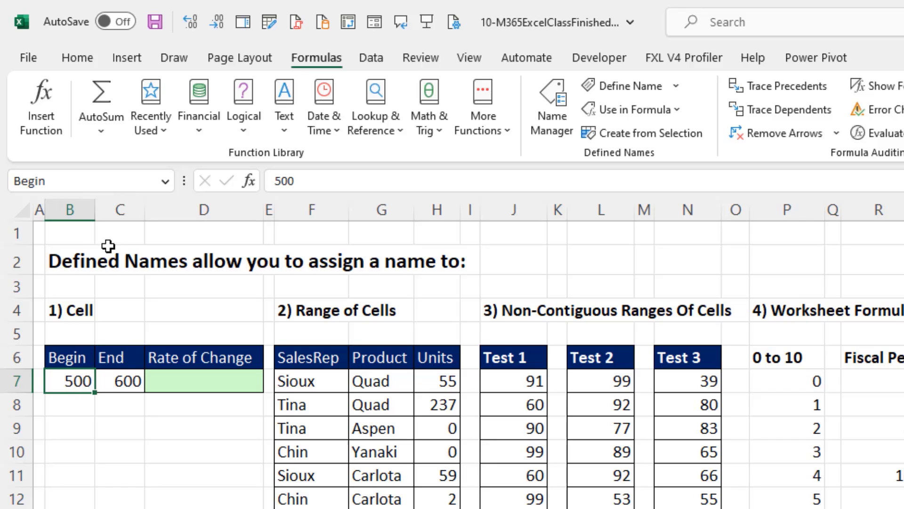
Create a defined name for cell C7 from the End header in C6, using the top row of the selection
left_click(126, 380)
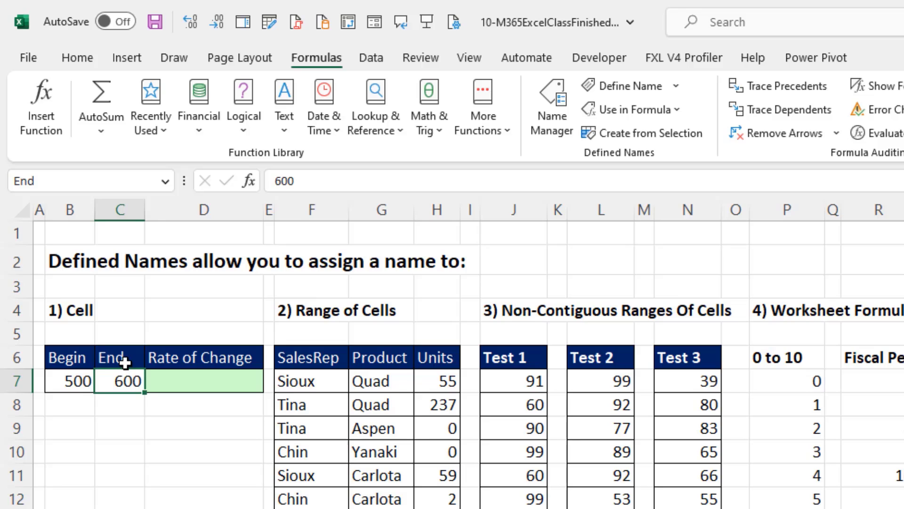
left_click(122, 357)
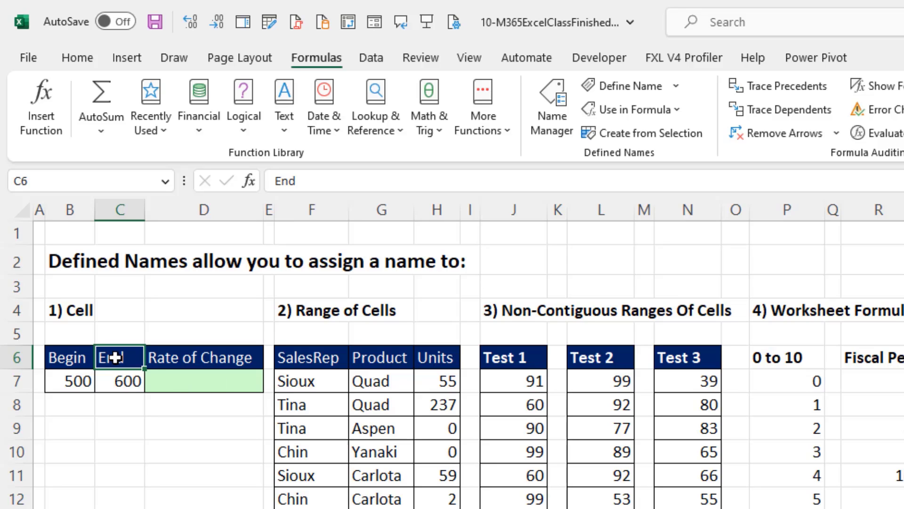
left_click_drag(115, 358, 119, 374)
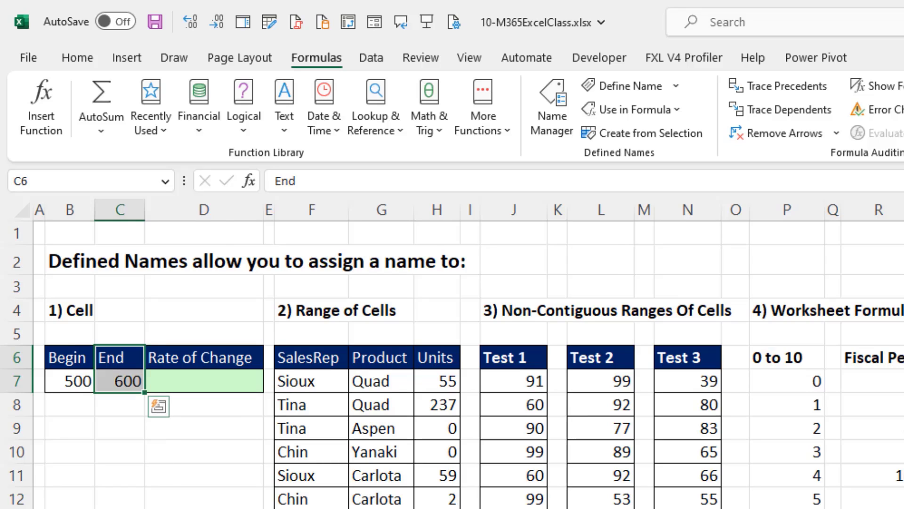
key("ctrl+shift+F3")
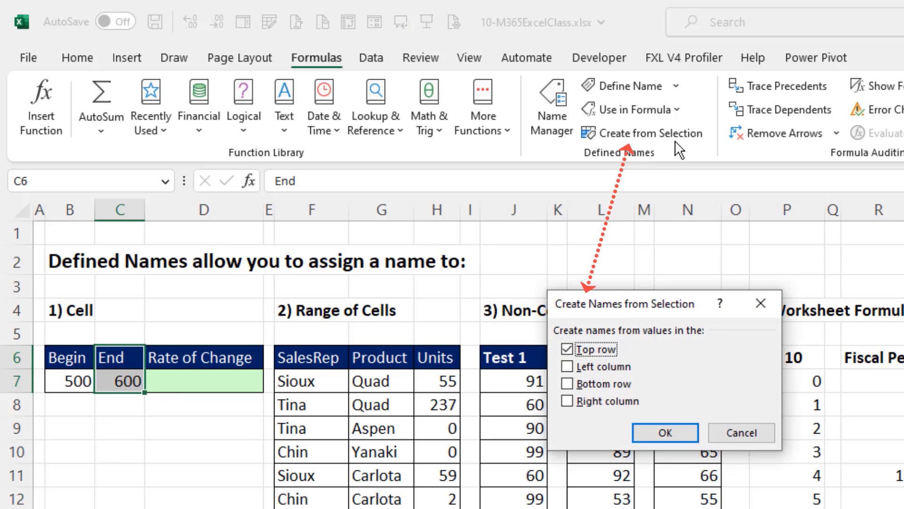
left_click_drag(642, 305, 189, 418)
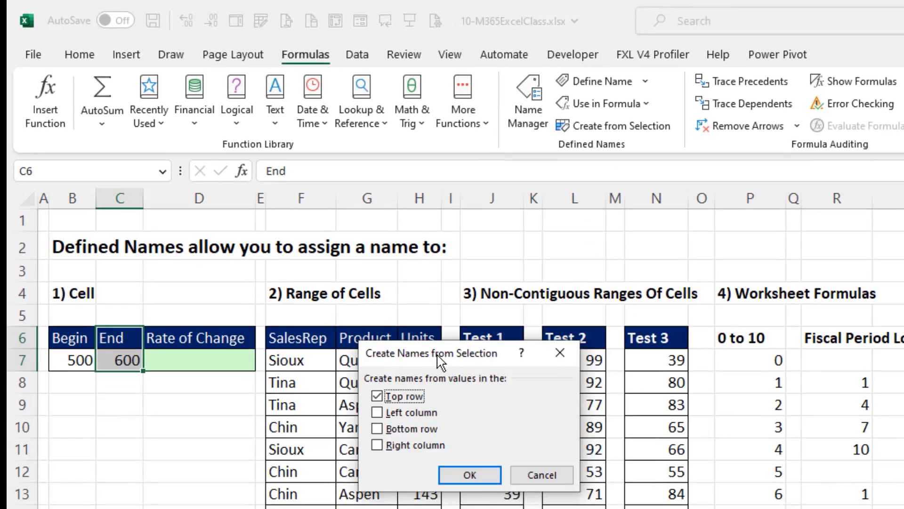
left_click_drag(179, 365, 181, 366)
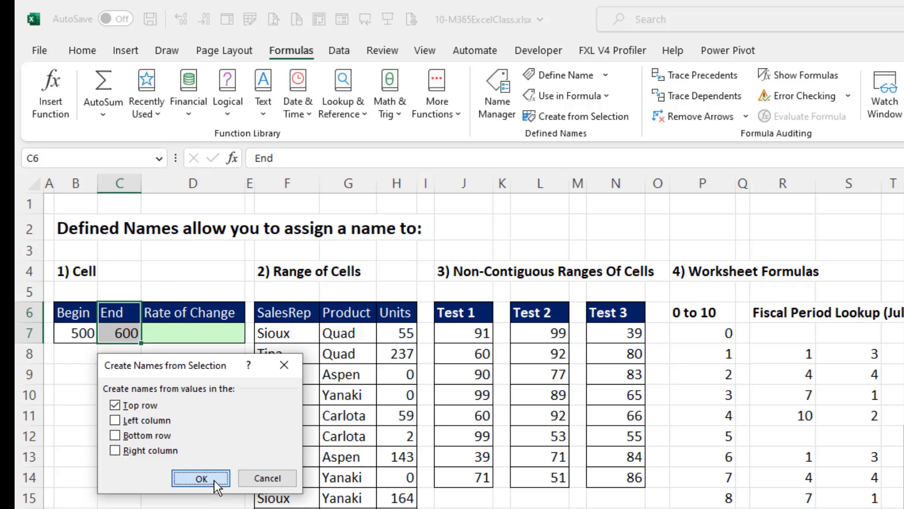
left_click(200, 478)
Check the list of defined names and jump to the named cell End
left_click(159, 160)
left_click(159, 160)
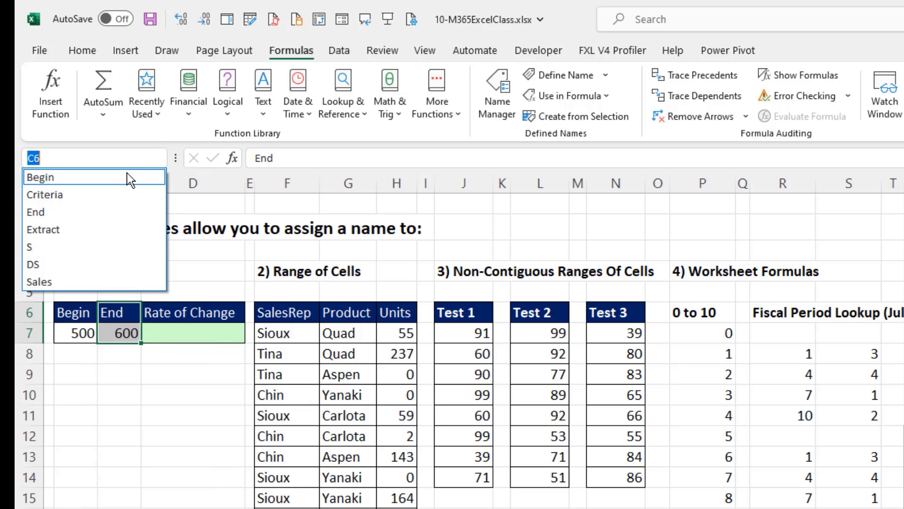
left_click(94, 206)
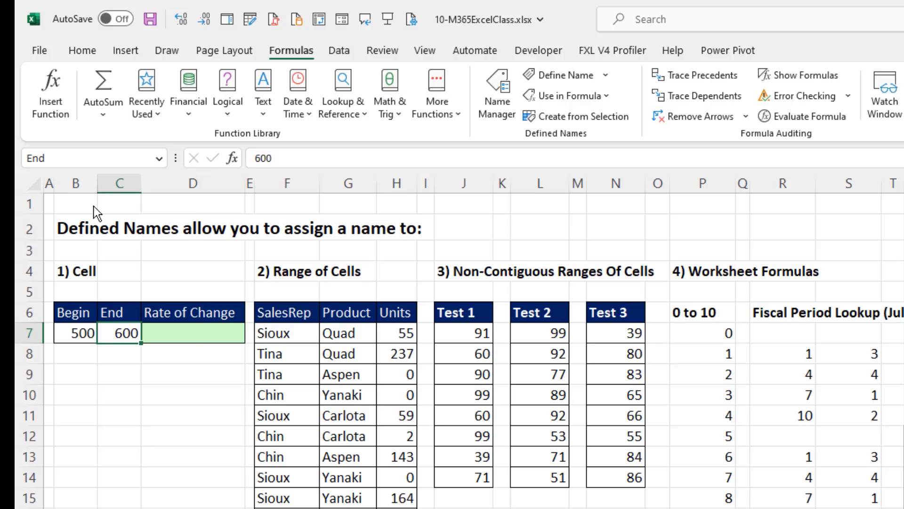
Calculate the rate of change in cell D7 with the formula =End/Begin-1, referencing the named cells
left_click(190, 335)
type("=")
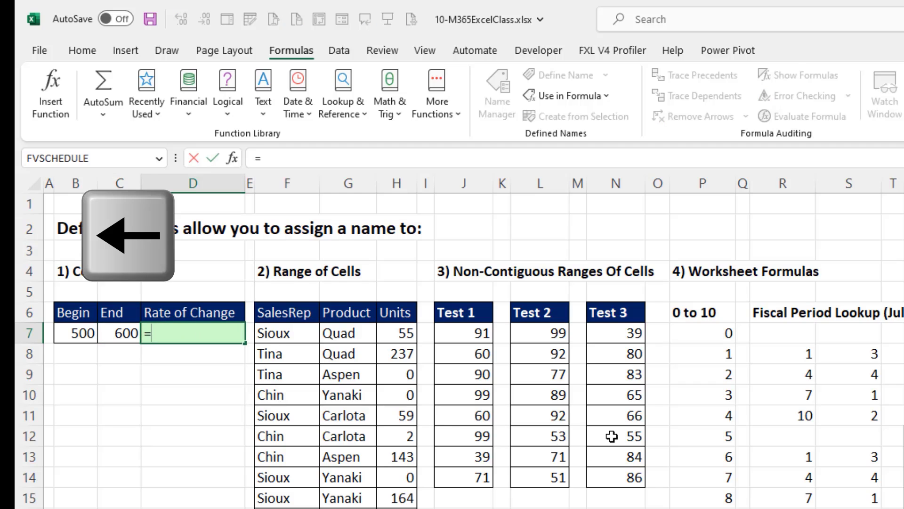
key("Left")
type("/")
key("Left")
key("Left")
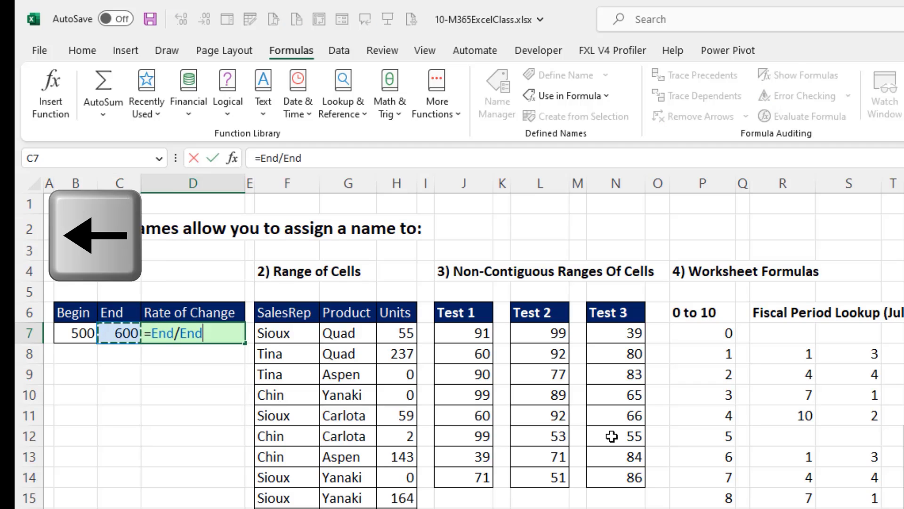
type("-1")
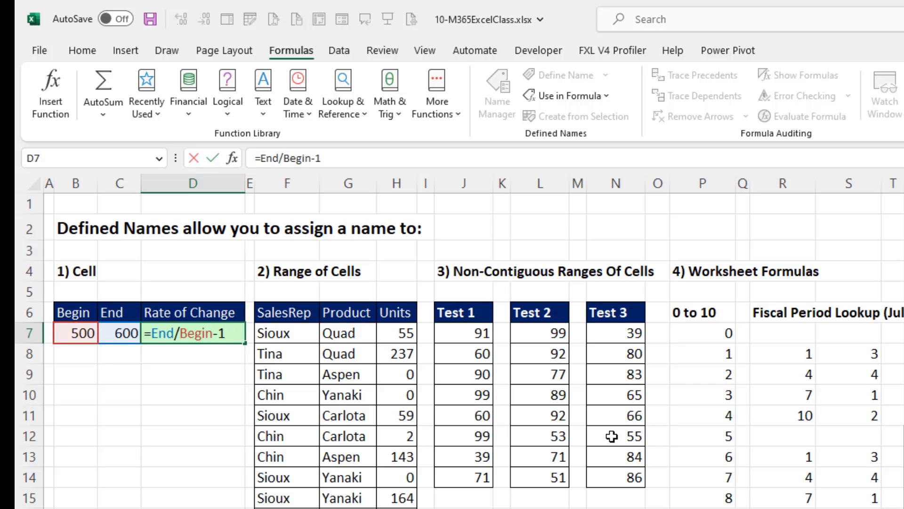
key("ctrl+Return")
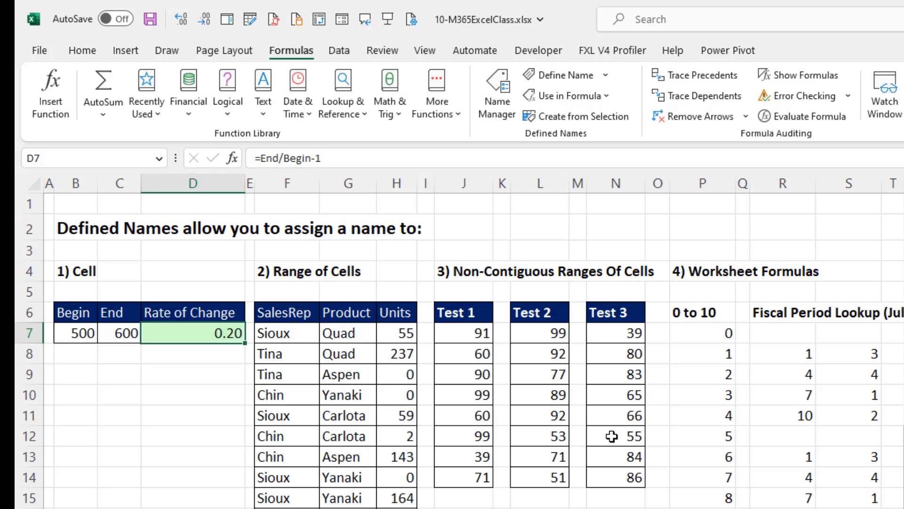
Start a division formula in cell D8 by pasting the defined name End from the list of names as the numerator
left_click(215, 358)
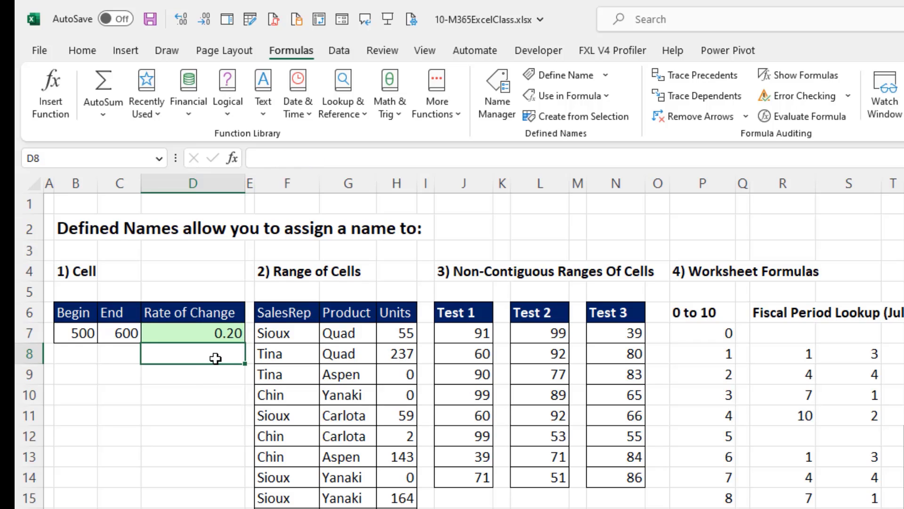
type("=")
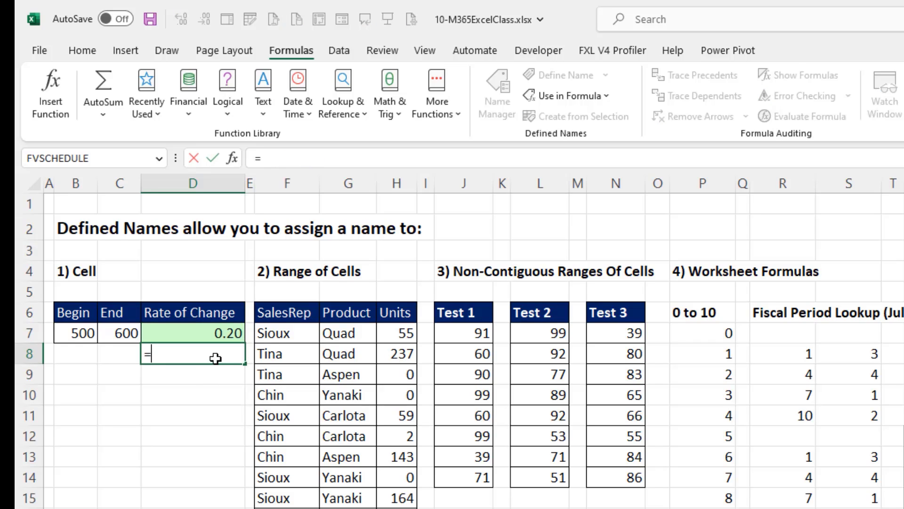
key("F3")
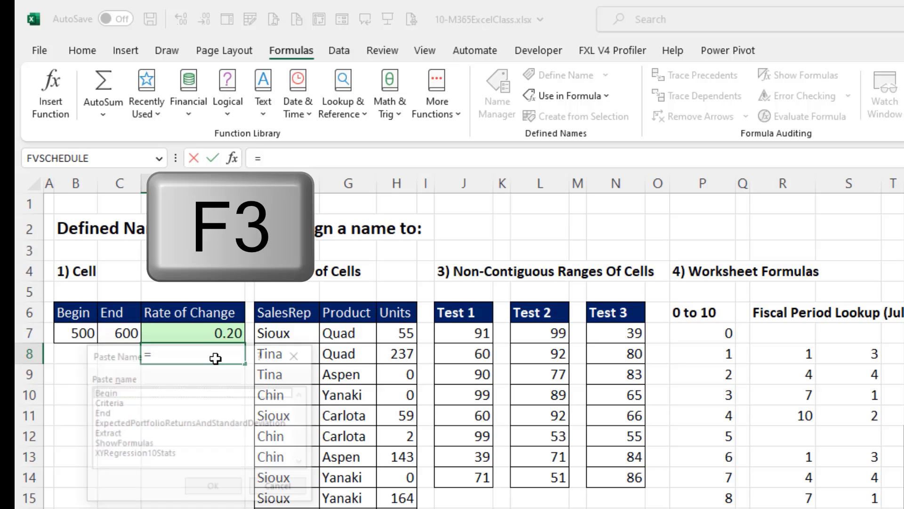
left_click_drag(182, 360, 177, 391)
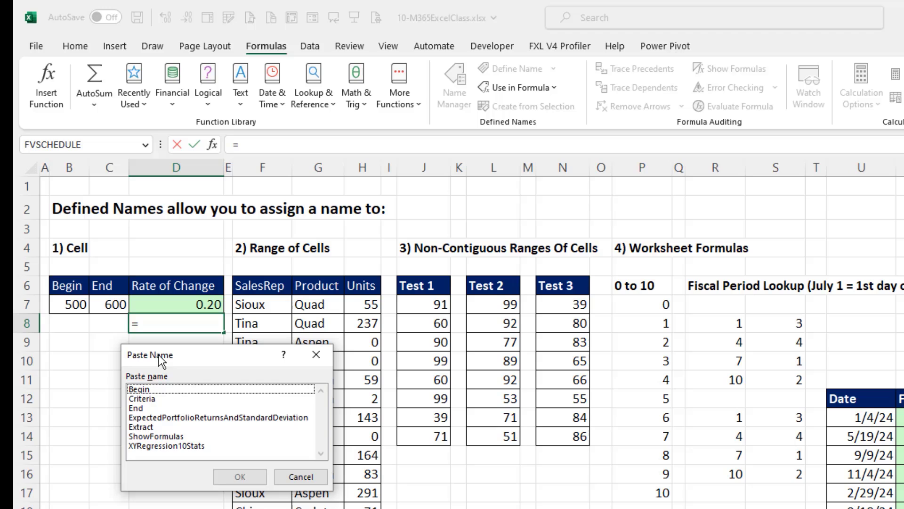
left_click(150, 408)
left_click(151, 407)
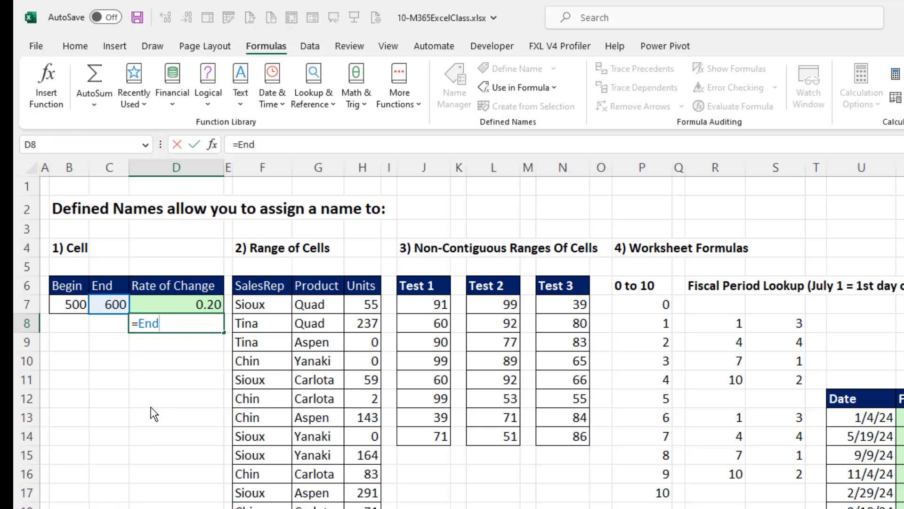
type("/")
type("en")
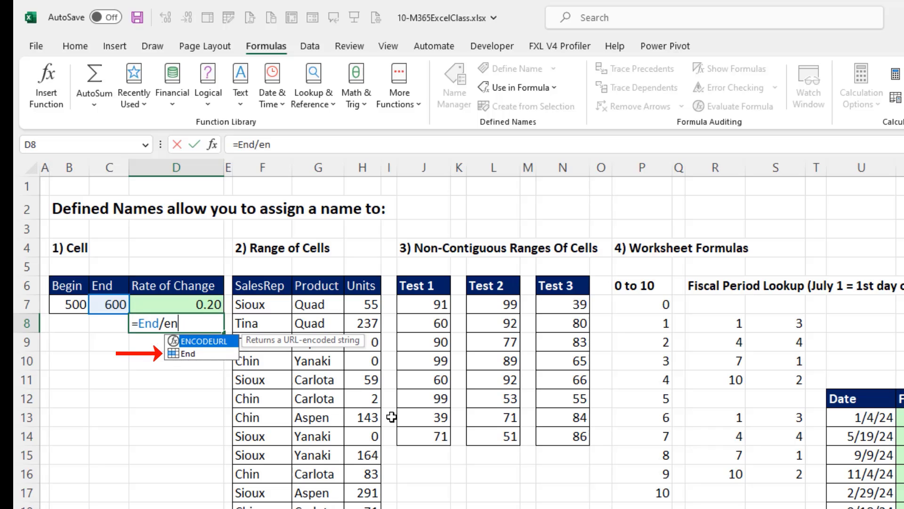
key("Down")
key("Tab")
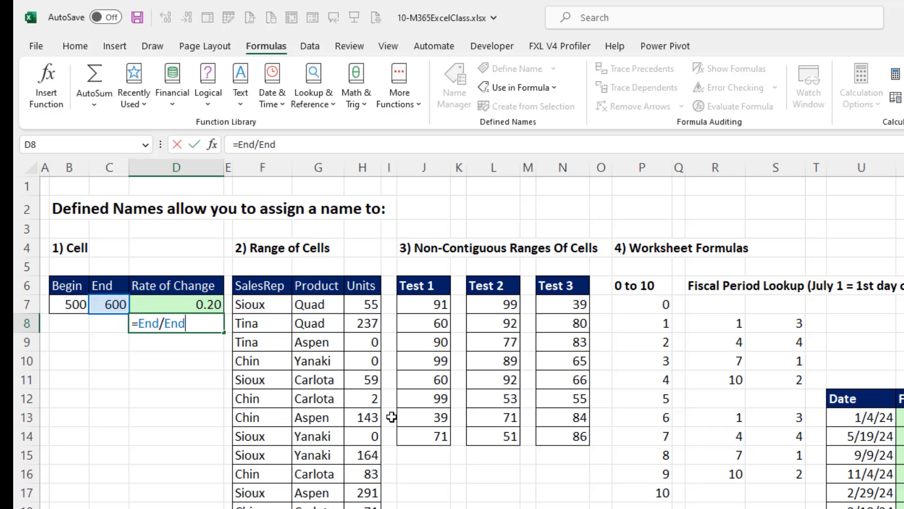
key("BackSpace")
key("BackSpace")
key("BackSpace")
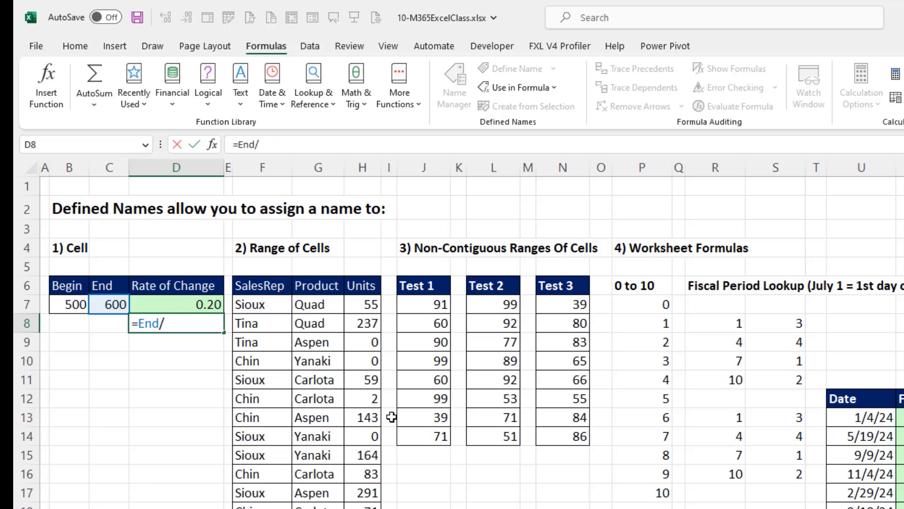
Complete the formula in D8 as =End/Begin-1, using the suggested defined name Begin as the divisor
type("be")
key("Tab")
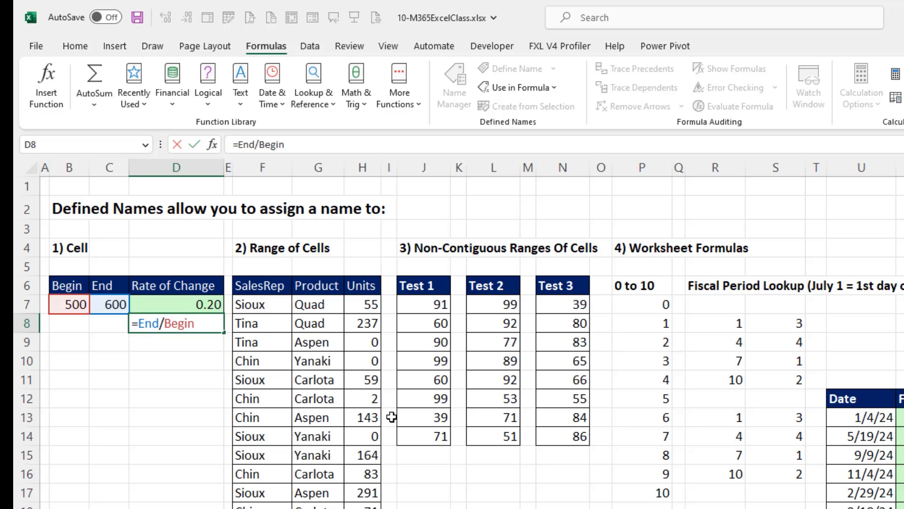
type("-1")
key("Return")
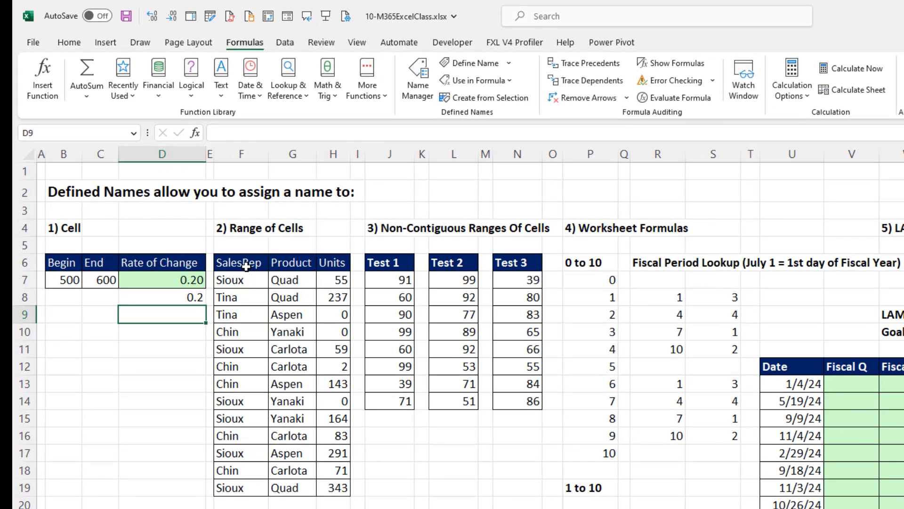
Create defined names for the SalesRep, Product and Units columns in F6:H19, using only the top row of the selection
left_click_drag(266, 288, 335, 485)
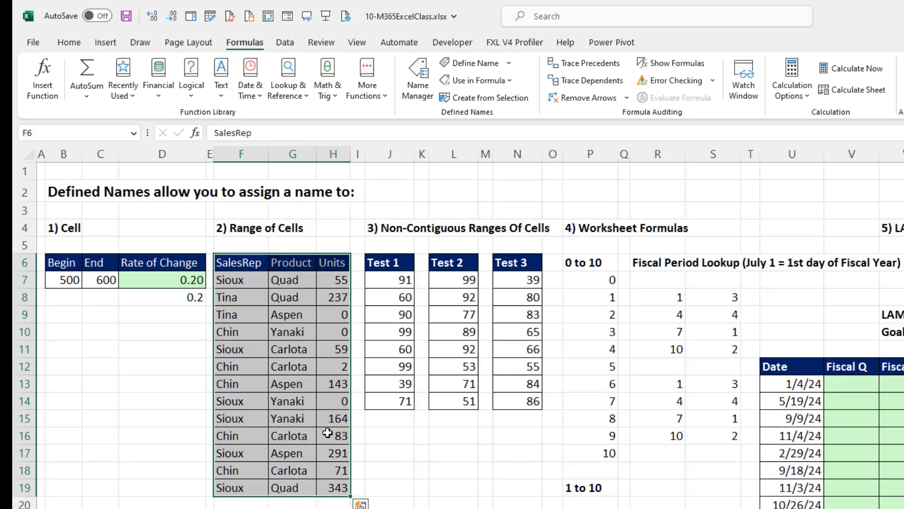
key("ctrl+shift+F3")
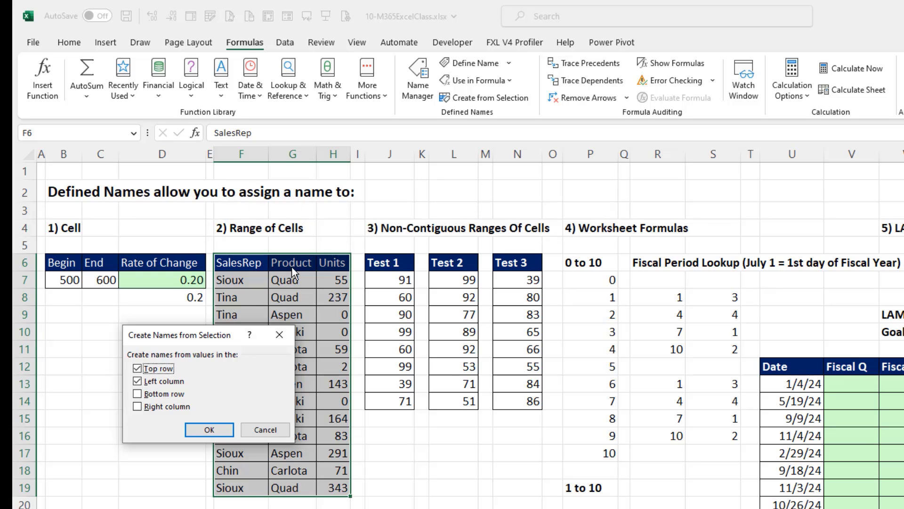
left_click_drag(204, 338, 437, 334)
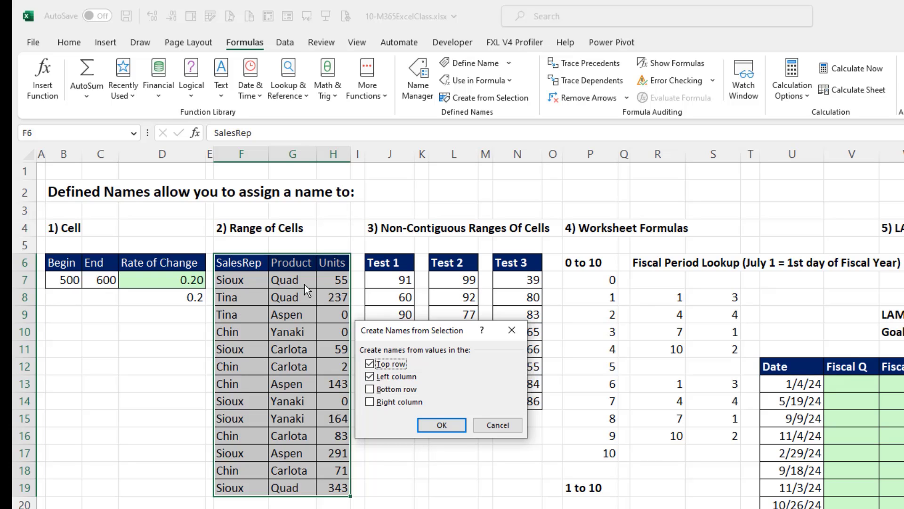
left_click(370, 376)
left_click(434, 426)
Check the new named ranges by jumping to Product, Units and SalesRep in turn
left_click(135, 134)
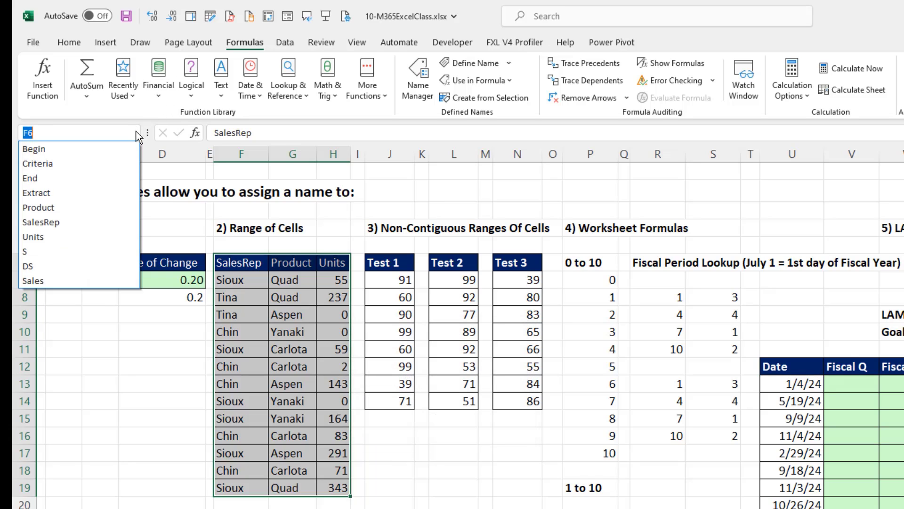
left_click(45, 209)
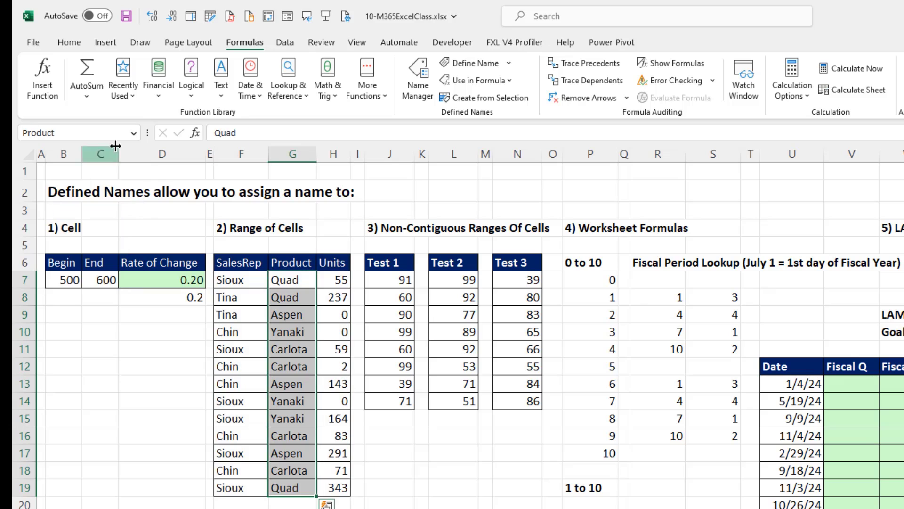
left_click(136, 133)
left_click(61, 235)
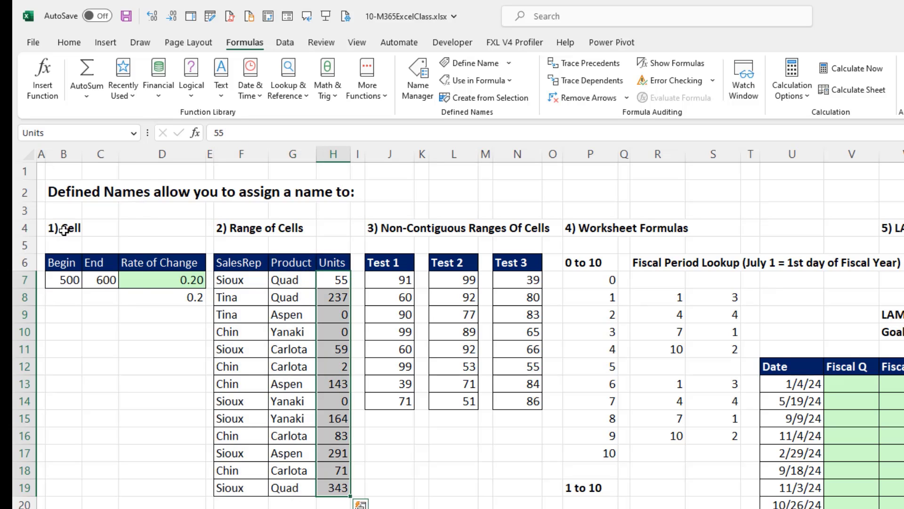
left_click(134, 135)
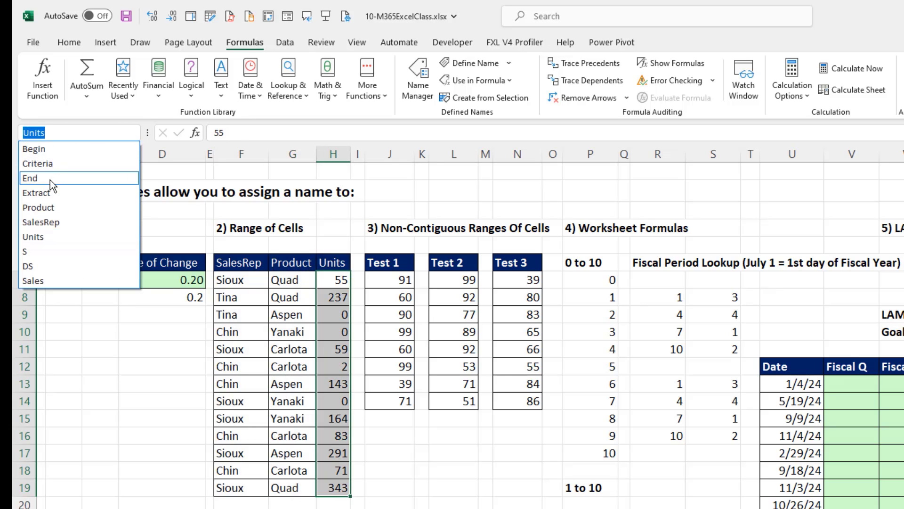
left_click(54, 222)
Assign the name TestScores to the three non-contiguous score ranges J7:J14, L7:L14 and N7:N14, and jump to it as a check
left_click(391, 281)
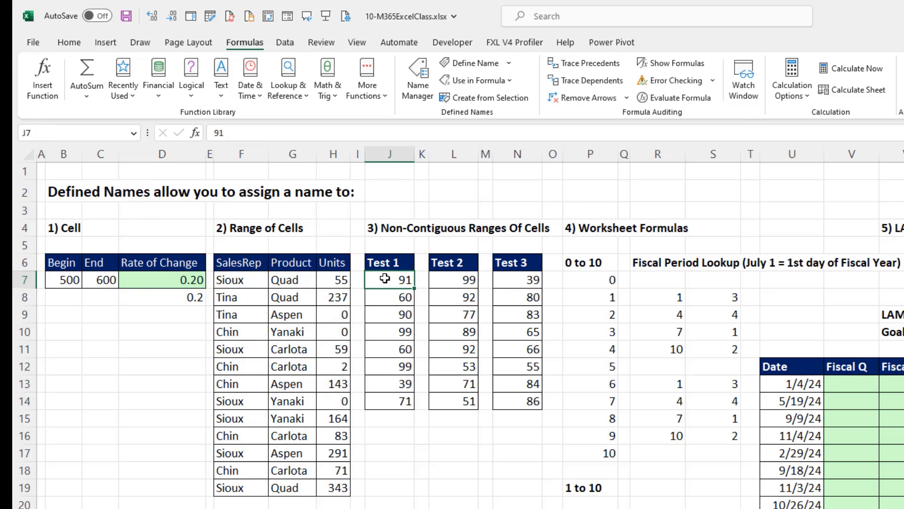
left_click_drag(402, 282, 391, 405)
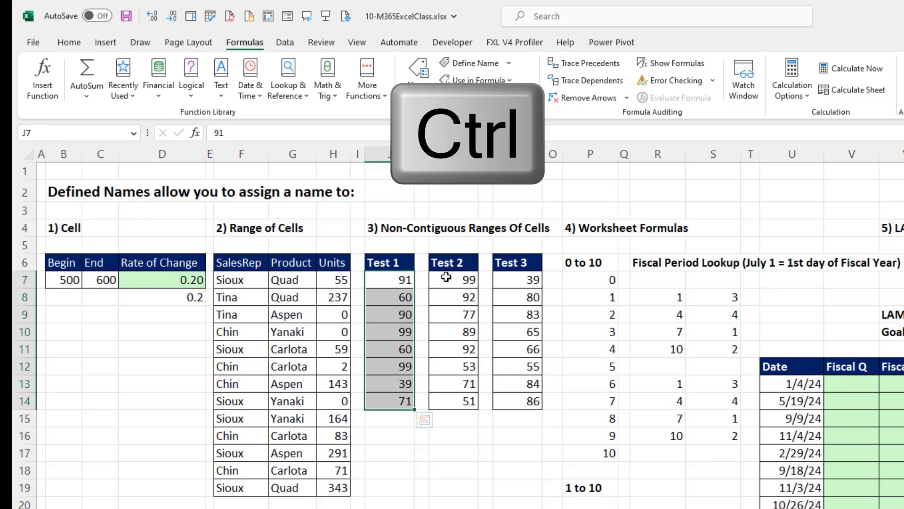
left_click_drag(447, 279, 463, 400, "ctrl")
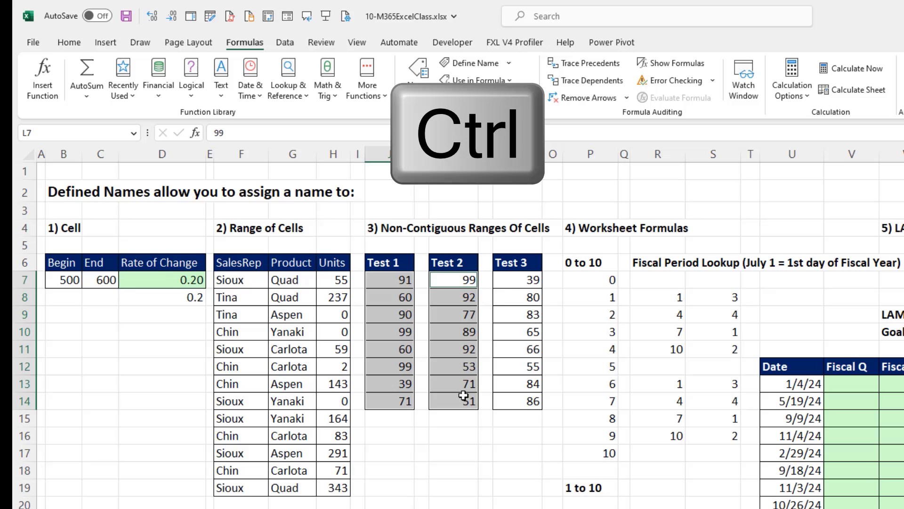
left_click(511, 280, "ctrl")
left_click_drag(511, 289, 529, 402, "ctrl")
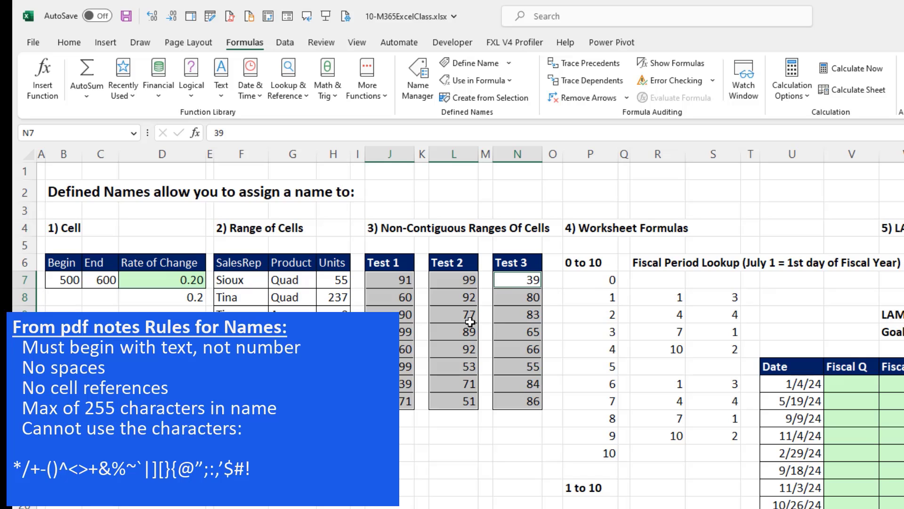
left_click(71, 130)
type("TestScores")
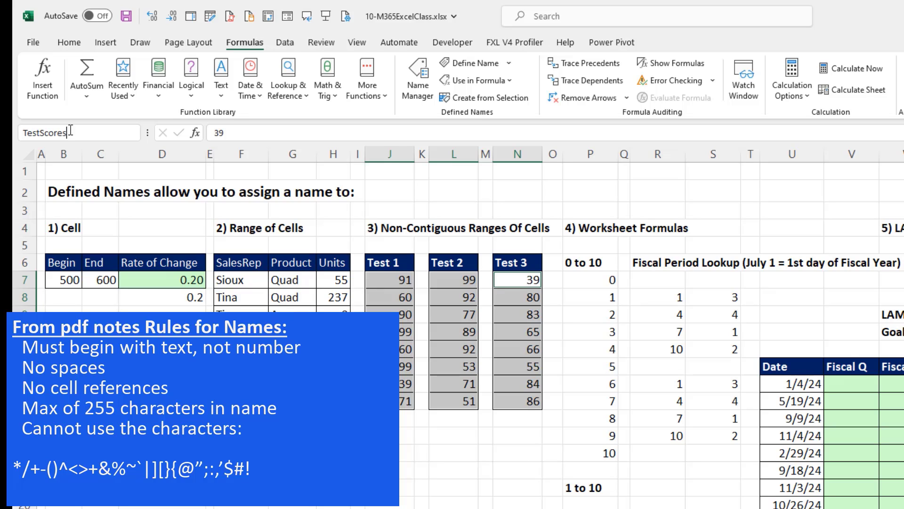
key("Return")
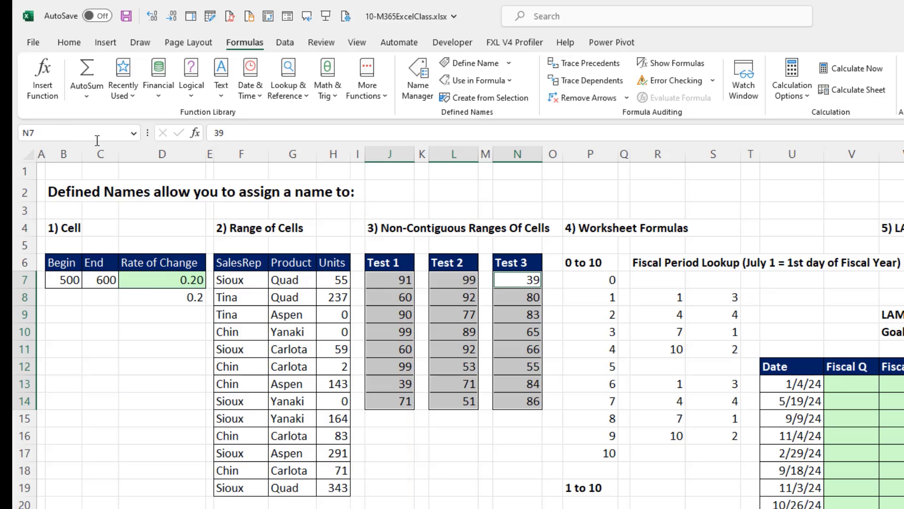
left_click(135, 131)
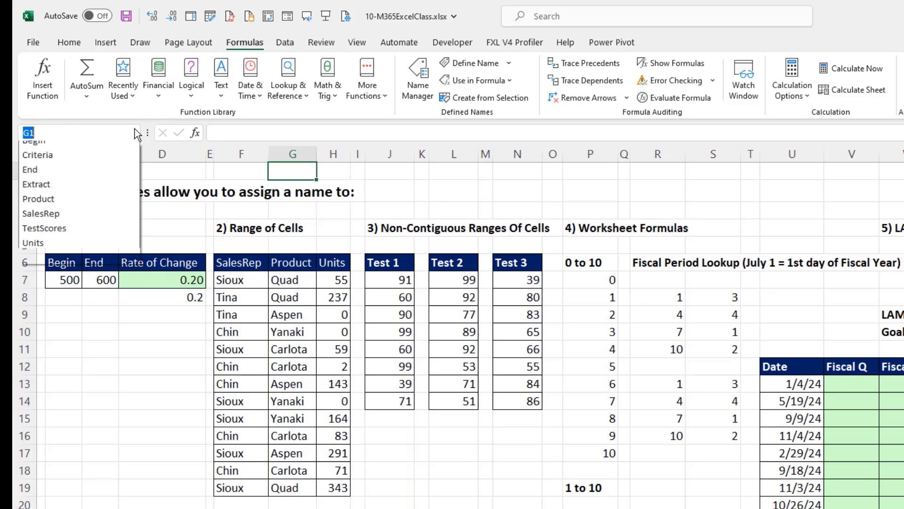
left_click(66, 233)
Enter the label Total in J17 and add the formula =SUM(TestScores) in J18
left_click(394, 454)
type("To")
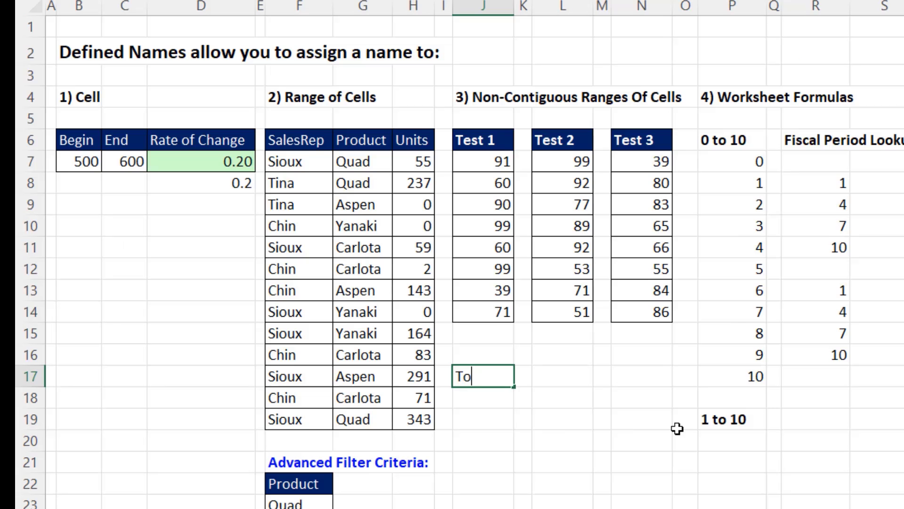
type("tal")
key("Return")
key("alt+equal")
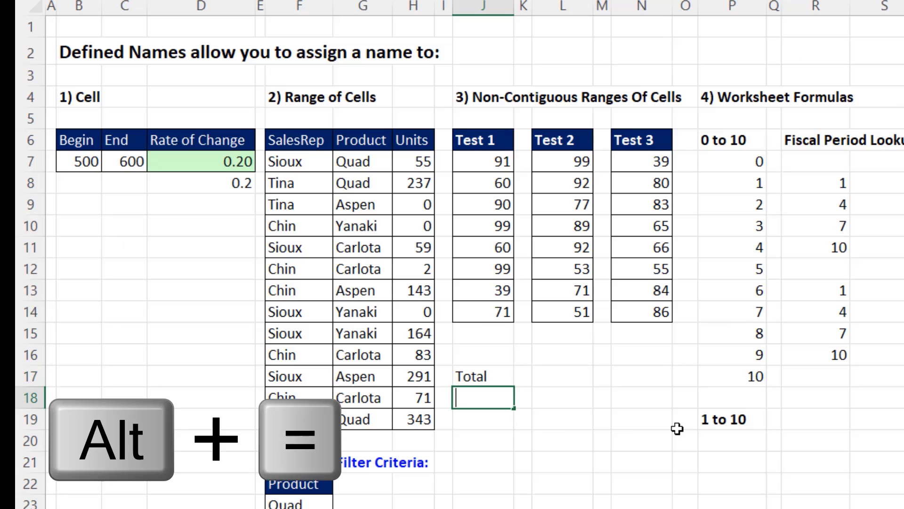
type("te")
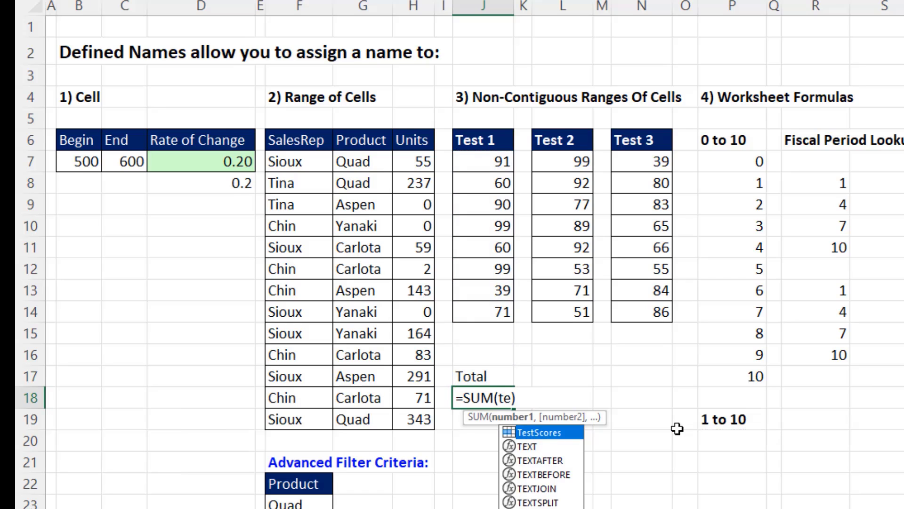
key("Tab")
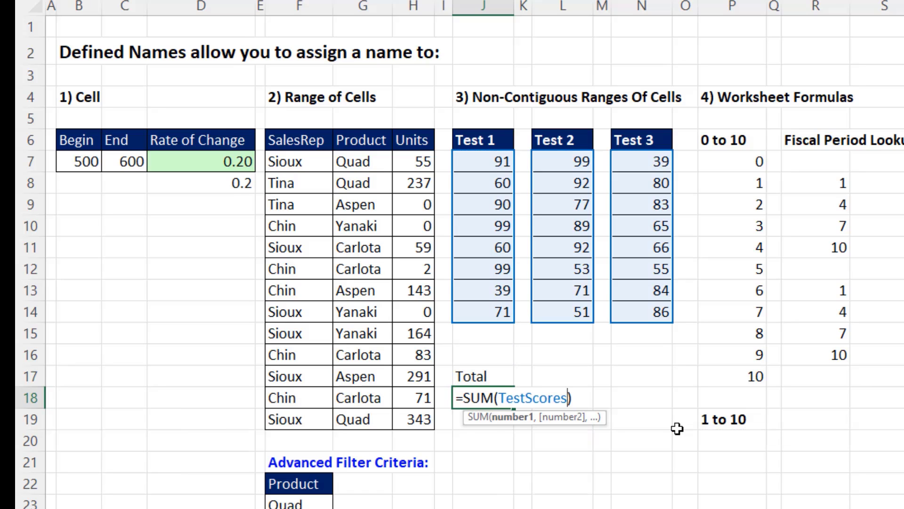
key("Return")
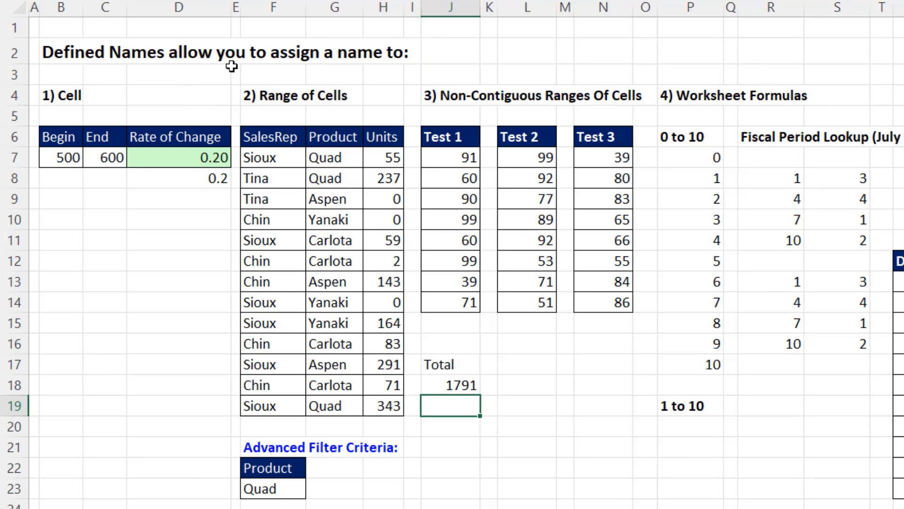
Inspect the formulas in J18 and D7 to see which defined names they use, leaving both formulas as they are
left_click(448, 386)
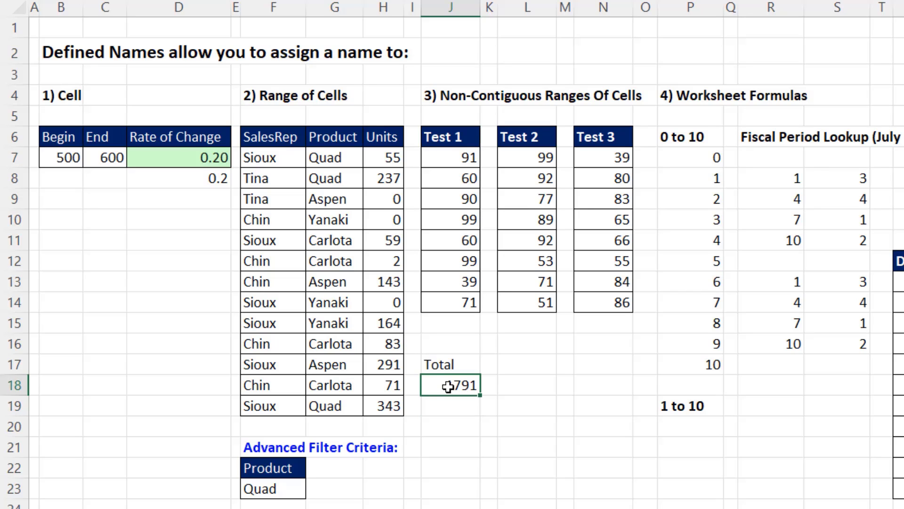
key("F2")
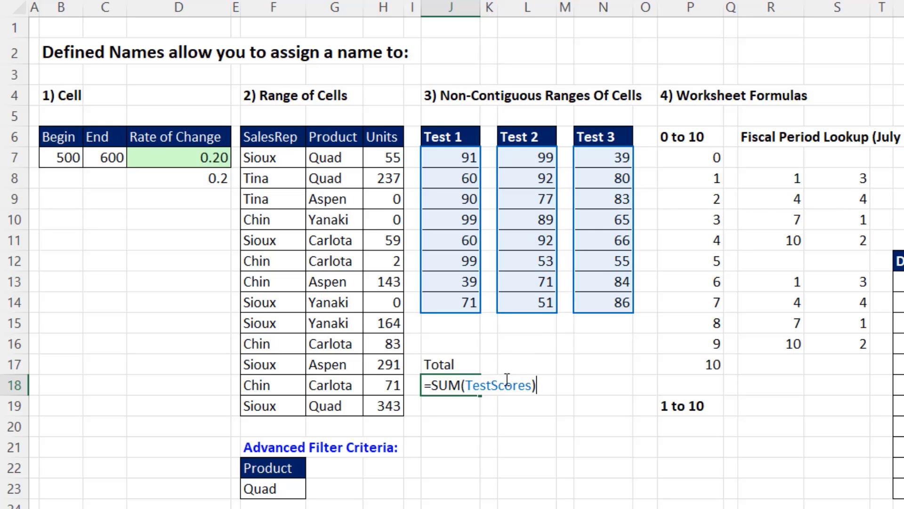
key("Return")
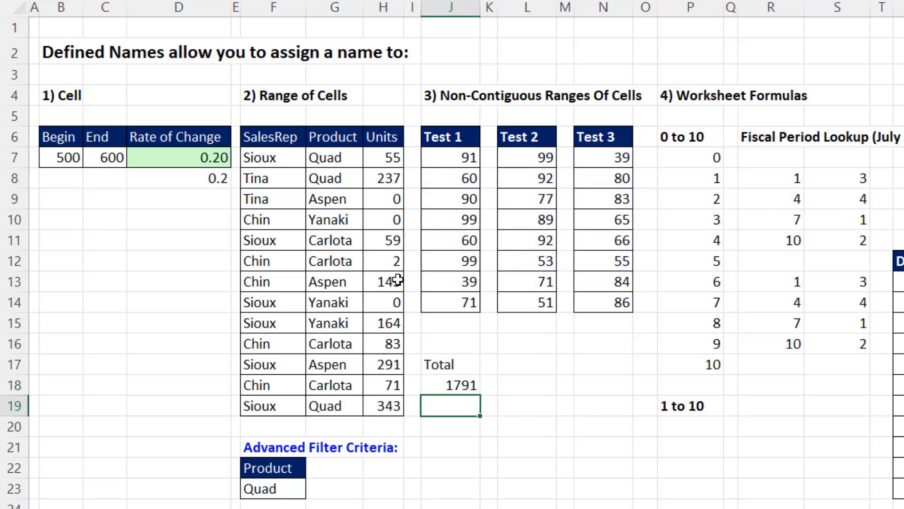
left_click(197, 162)
key("F2")
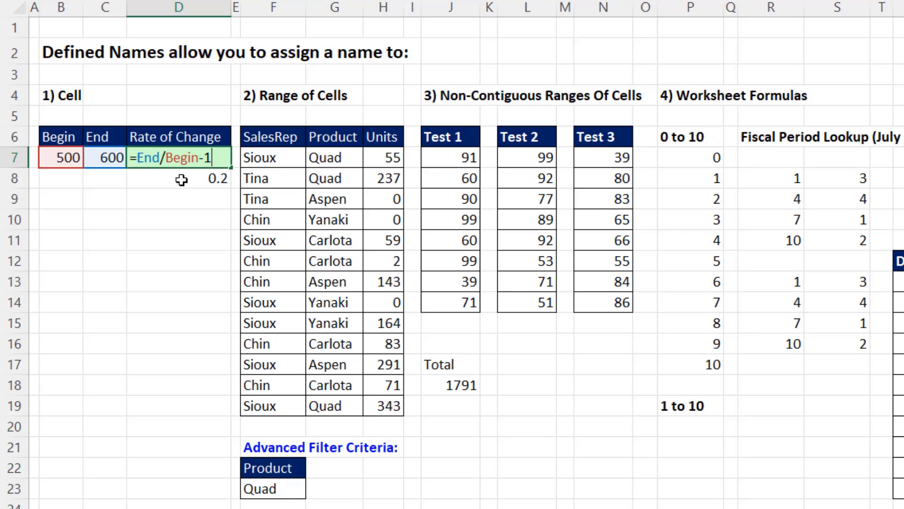
key("Return")
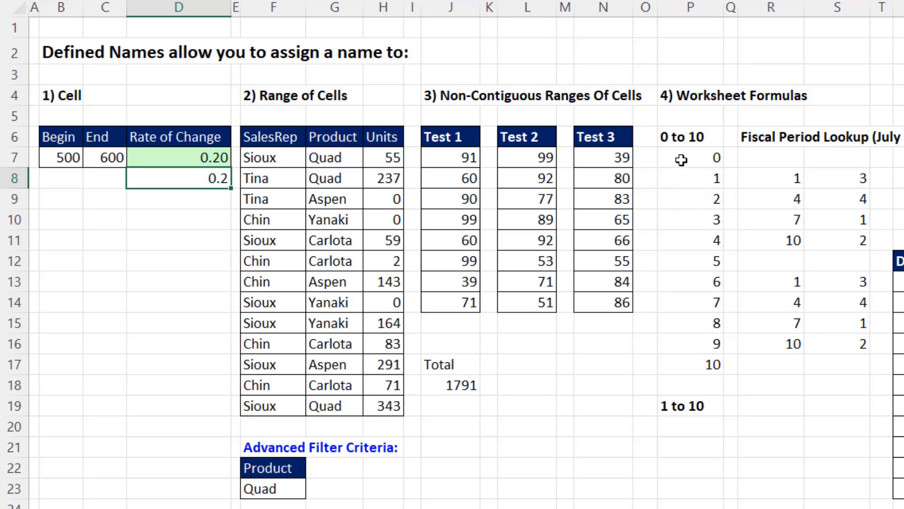
Copy the text of the formula =SEQUENCE(11,,0) from cell P7
left_click(695, 157)
key("ctrl+shift+Down")
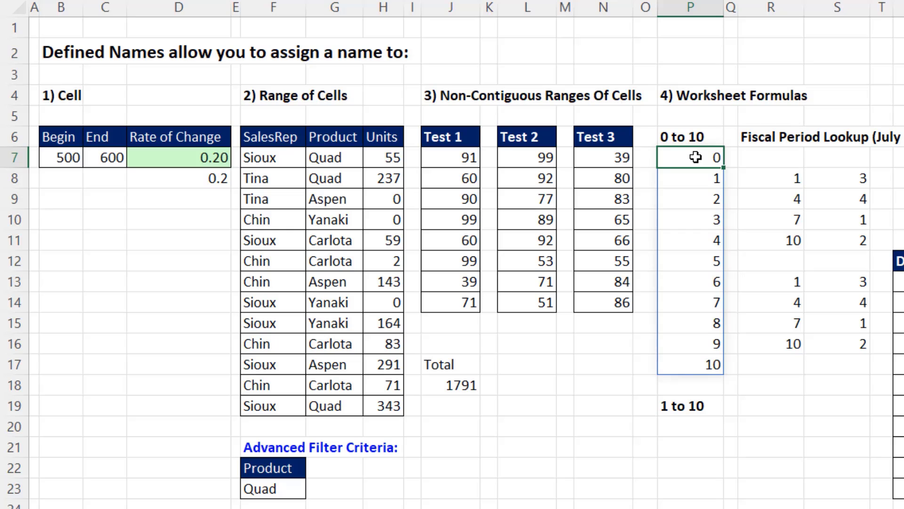
type("=SEQUENCE(11,,0)")
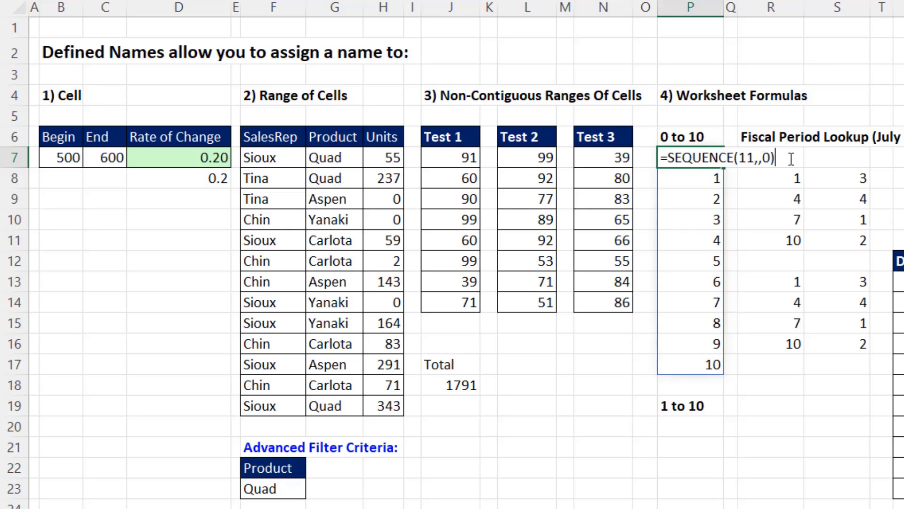
left_click_drag(784, 159, 625, 148)
key("ctrl+c")
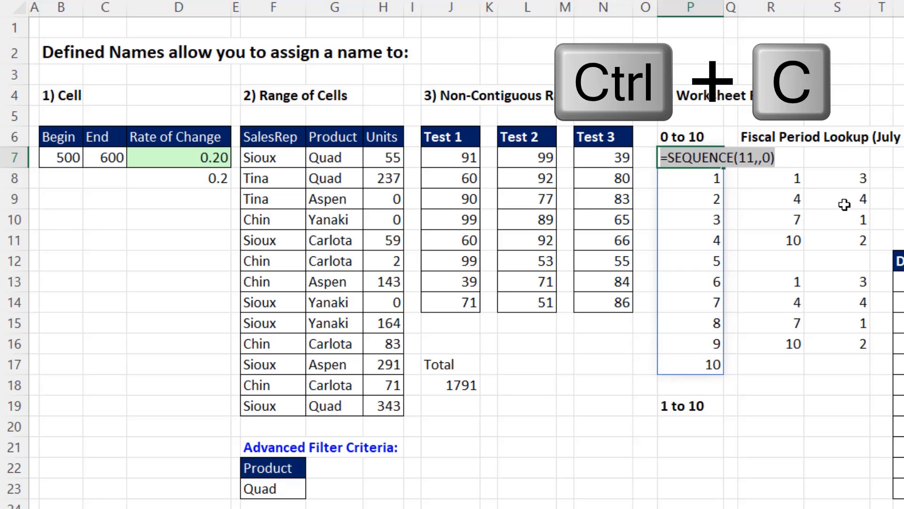
key("Escape")
Start a new workbook-scoped name ZeroToTen with the comment "Name creates a vertical array of numbers from 0 to 10."
key("ctrl+F3")
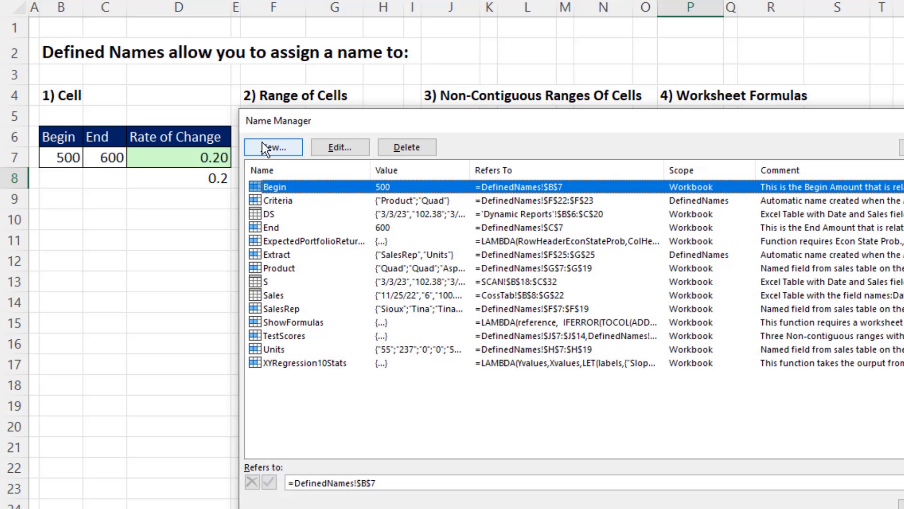
left_click(284, 148)
type("ZeroToT")
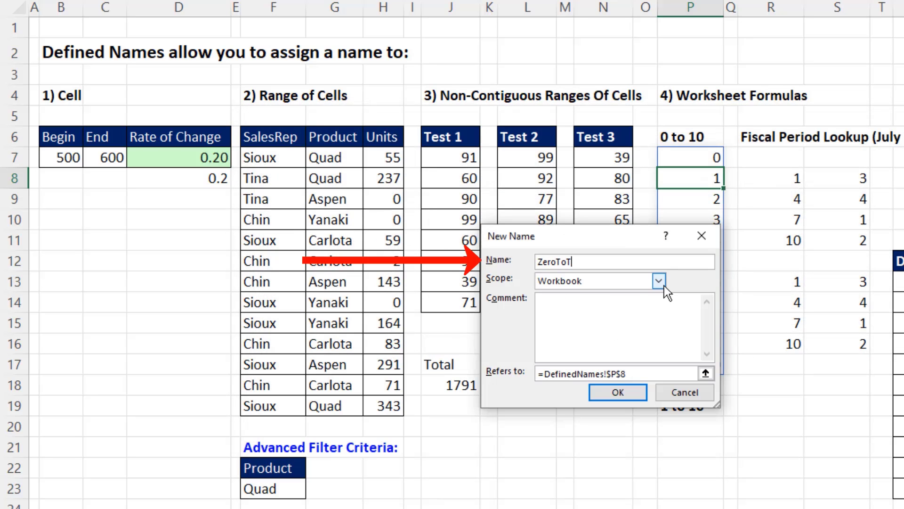
type("en")
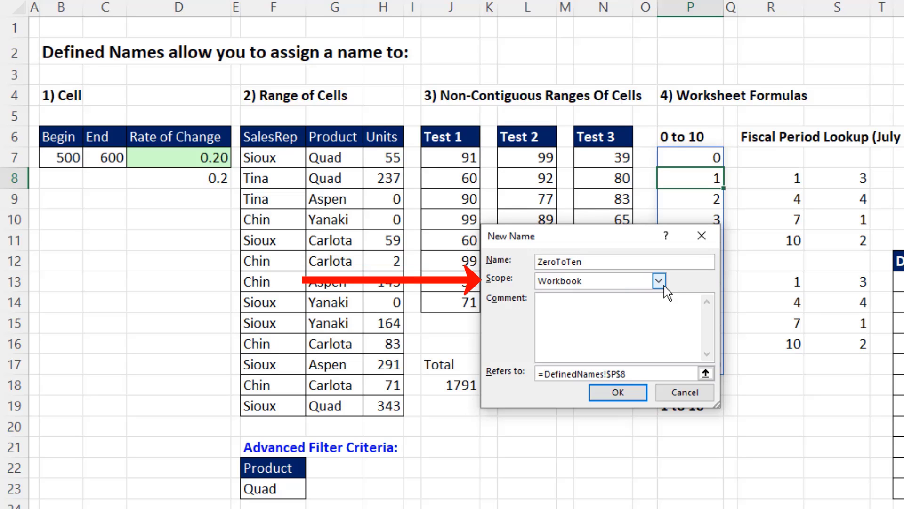
key("Tab")
left_click(659, 284)
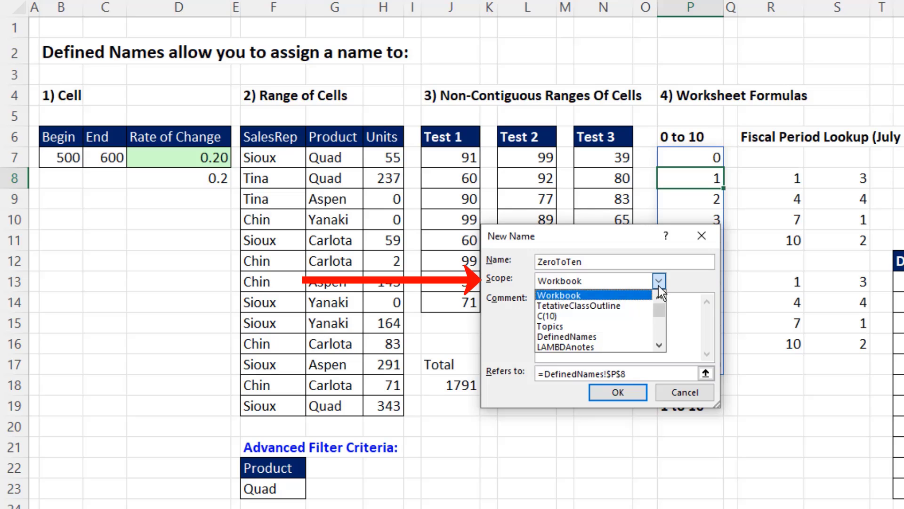
left_click(658, 285)
left_click(654, 318)
key("ctrl+v")
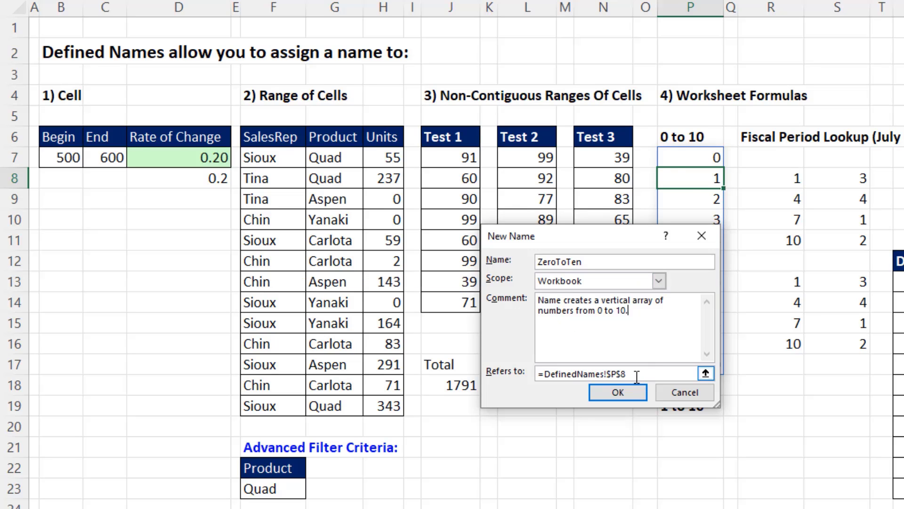
Make ZeroToTen refer to the copied formula =SEQUENCE(11,,0), save the name and close the name list
left_click_drag(637, 376, 537, 375)
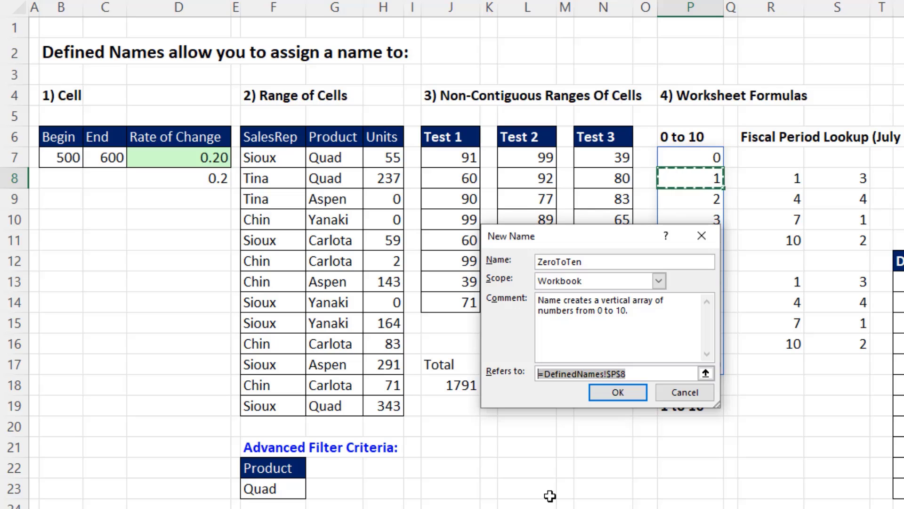
key("ctrl+v")
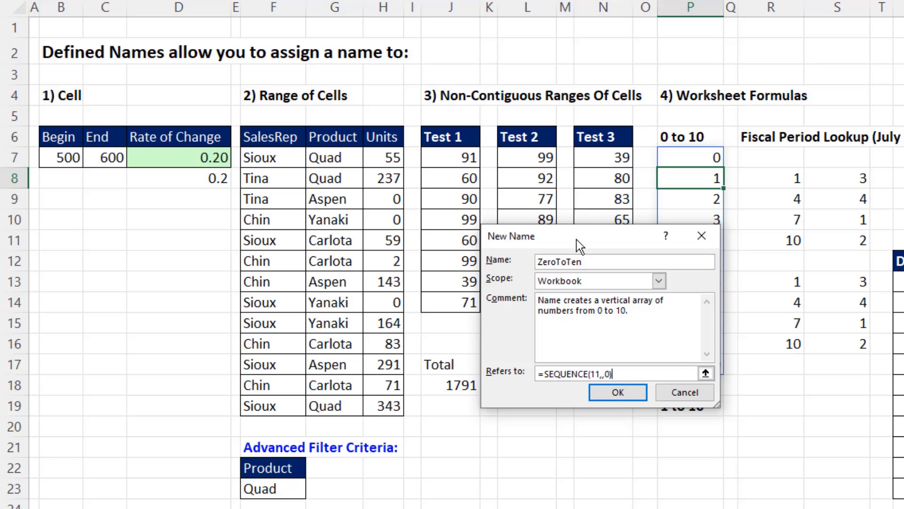
left_click(629, 394)
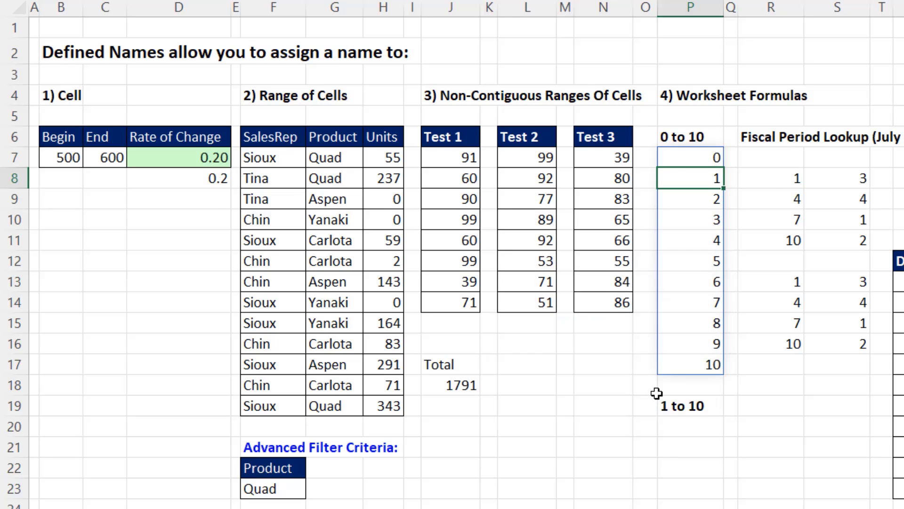
left_click(771, 422)
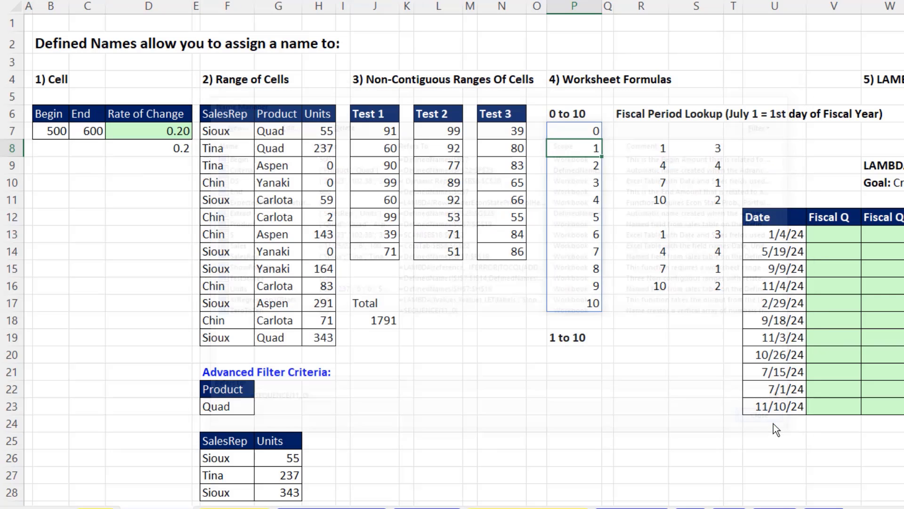
Enter the formula =ZeroToTen in P20 and check the whole spilled array
left_click(587, 356)
type("=ze")
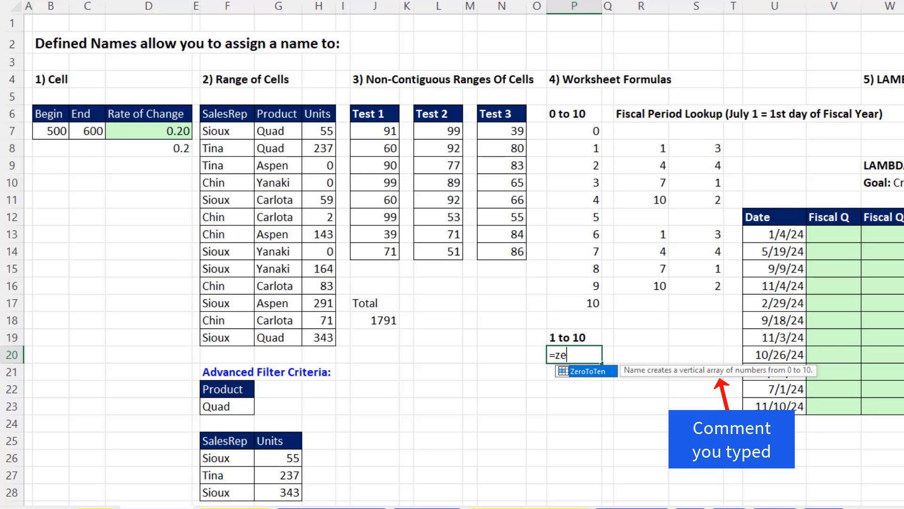
key("Tab")
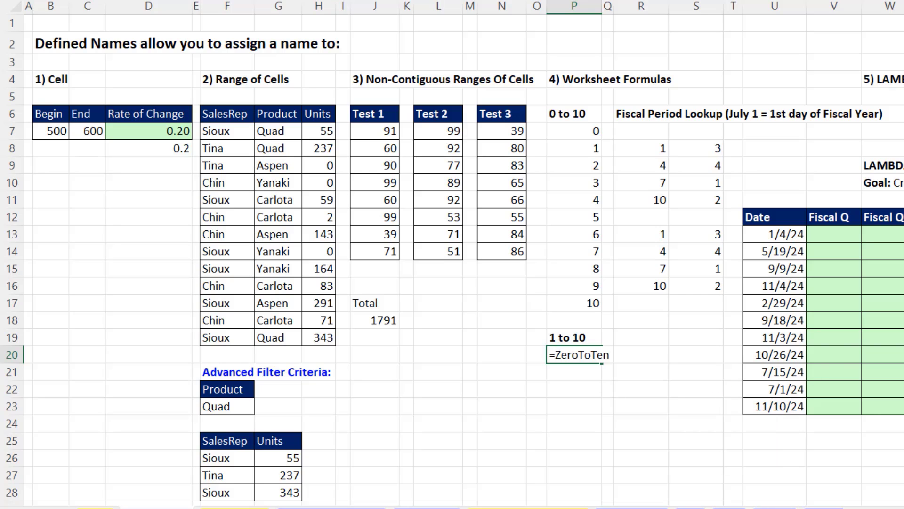
key("Return")
scroll(452, 255, "down", 3)
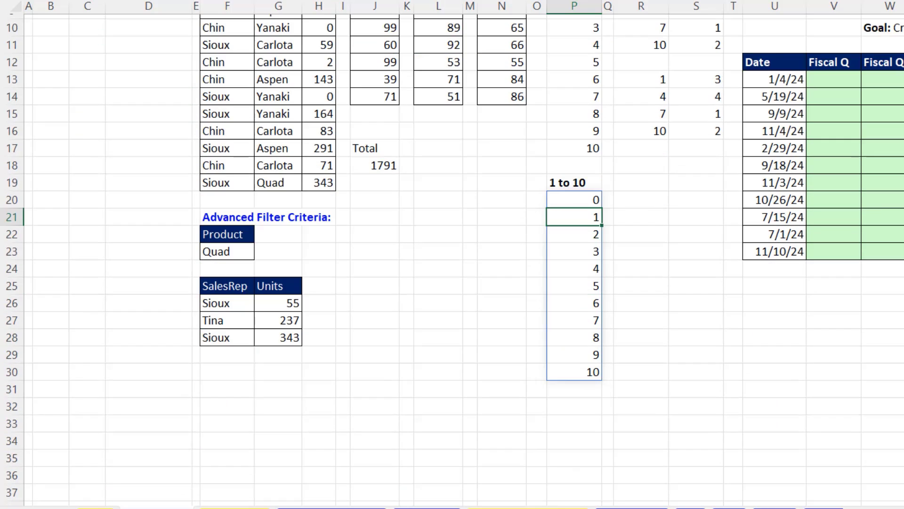
scroll(452, 254, "up", 3)
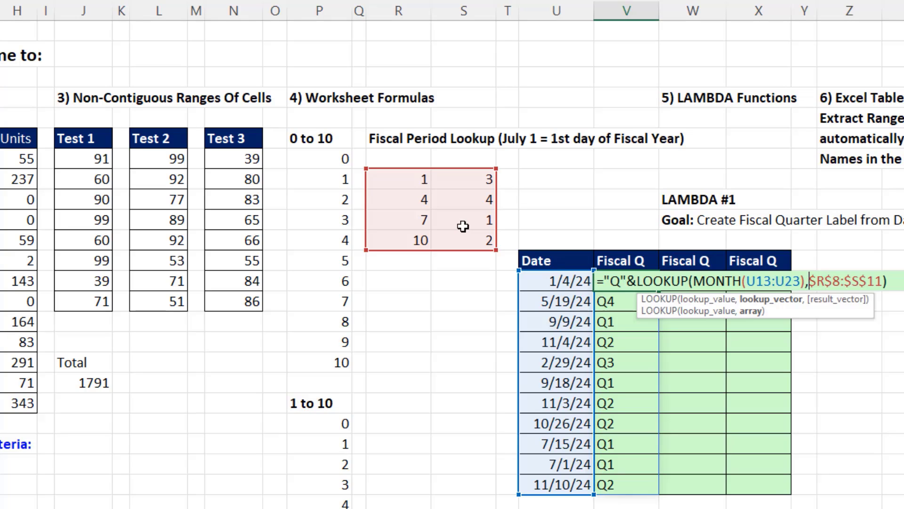
Inspect the fiscal quarter LOOKUP formula in V13, highlighting its lookup value MONTH(U13:U23)
left_click(795, 305)
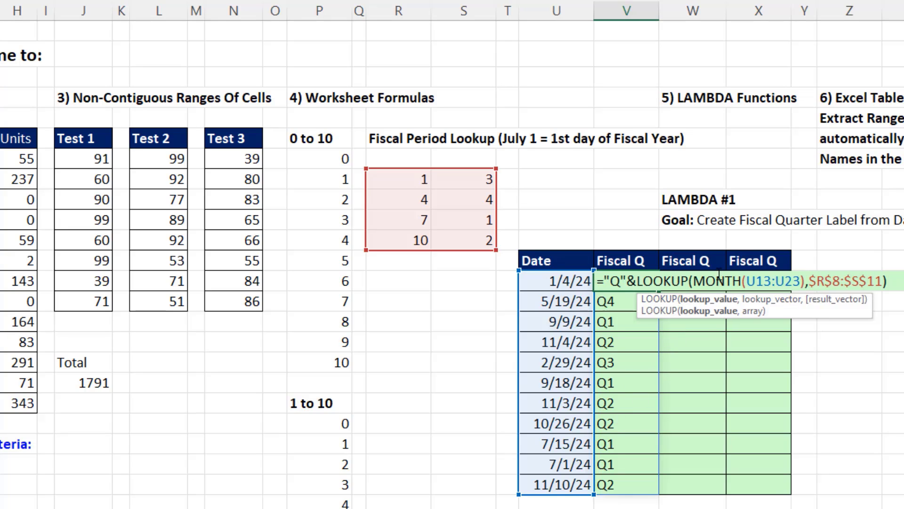
left_click(726, 303)
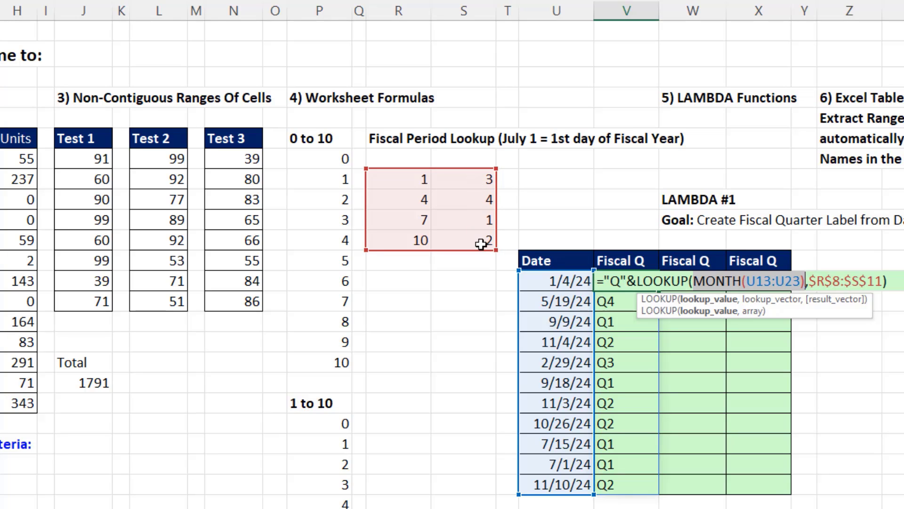
key("Return")
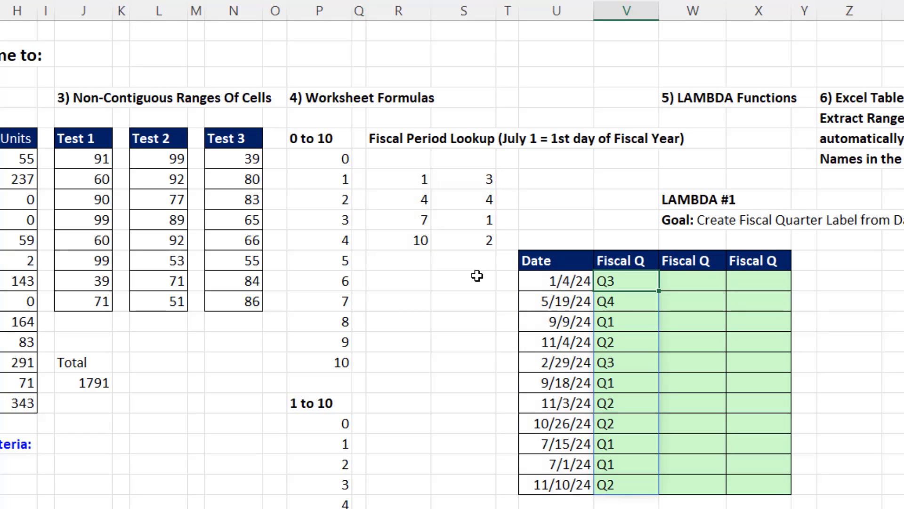
In R13, reference the lookup table R8:S11 and convert the reference into a hard-coded array constant
left_click(406, 282)
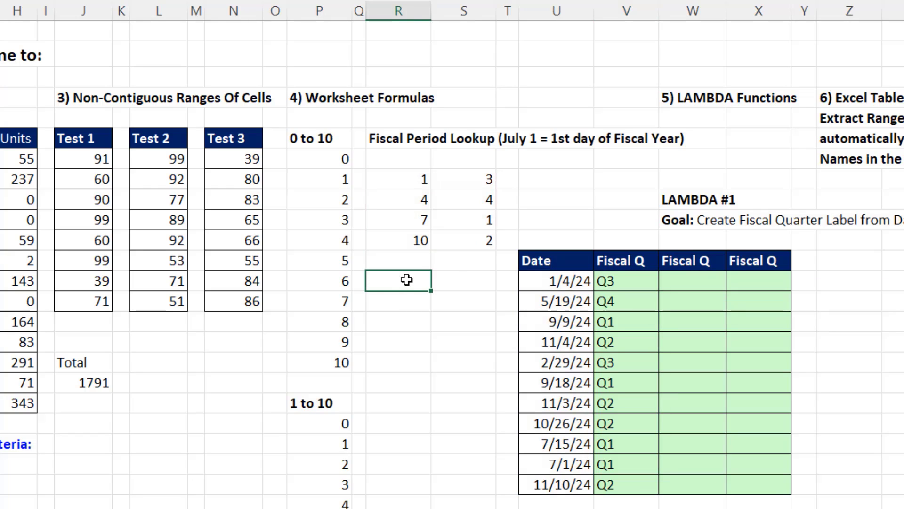
type("=")
left_click(400, 184)
left_click_drag(431, 183, 464, 241)
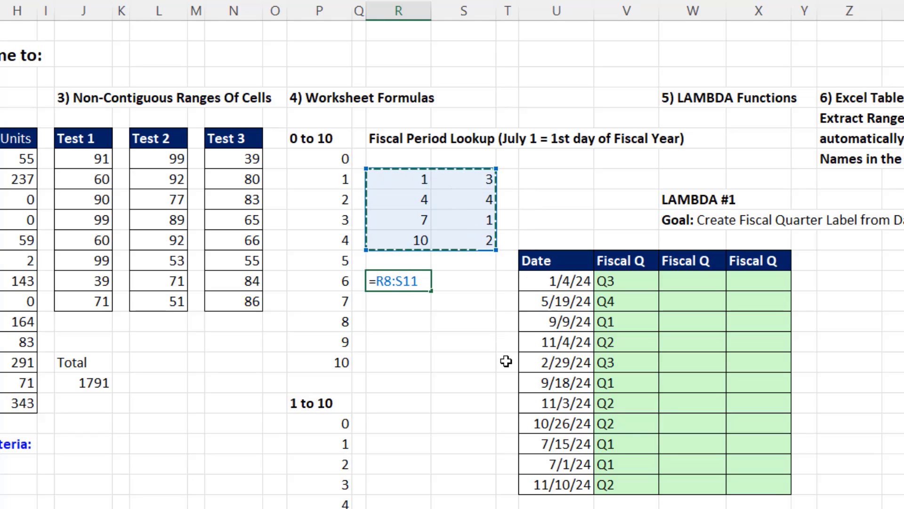
key("F9")
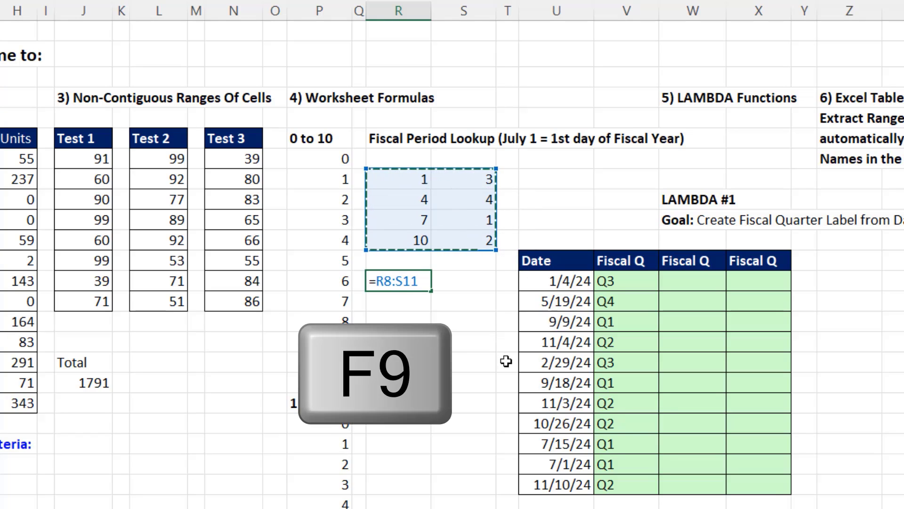
key("F9")
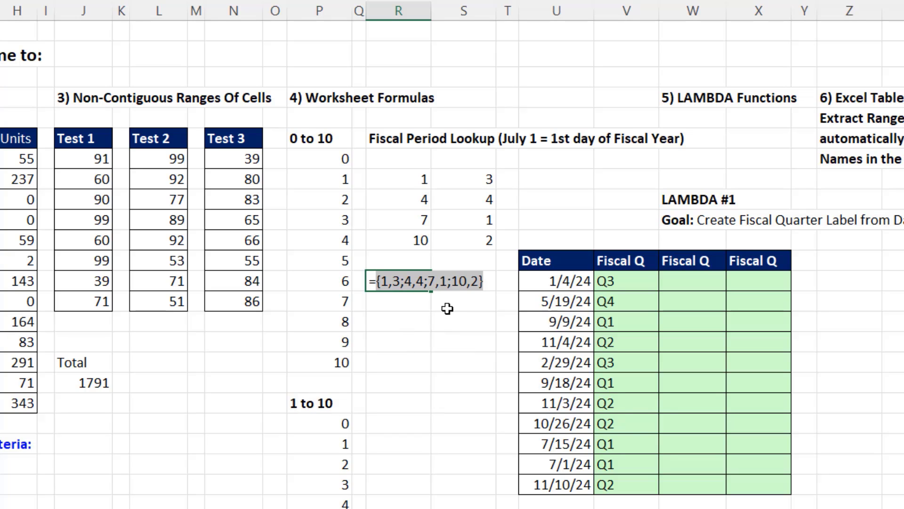
Copy the full formula text ={1,3;4,4;7,1;10,2} in R13 and enter the formula
left_click_drag(484, 281, 334, 275)
key("ctrl+c")
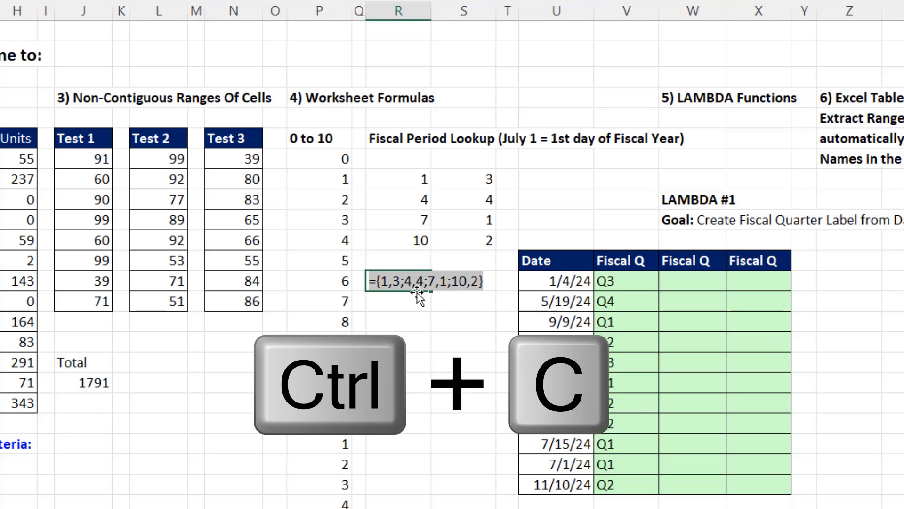
key("Return")
Start new name FiscalQLookupTable with comment "Approximate Match Lookup Table to convert month number to fiscal quarter number where July 1 is first month in fiscal quarter."
key("ctrl+F3")
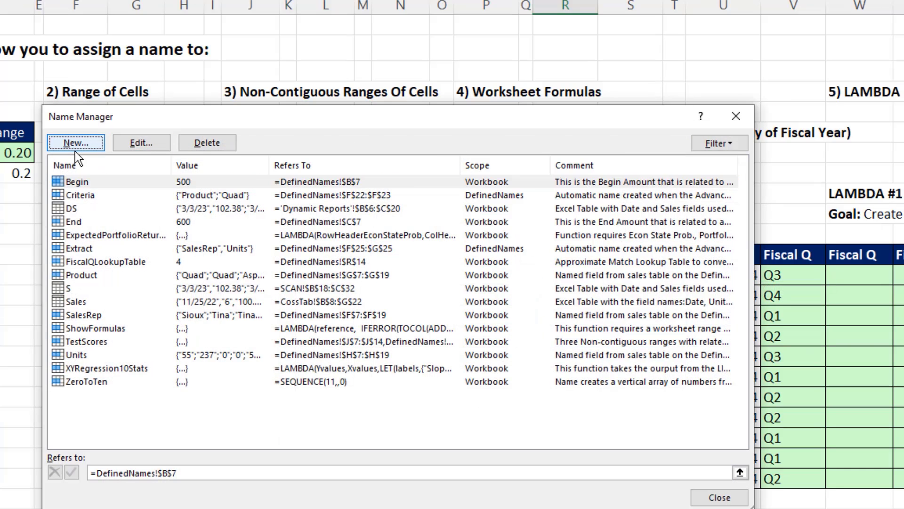
left_click(76, 150)
type("Fis")
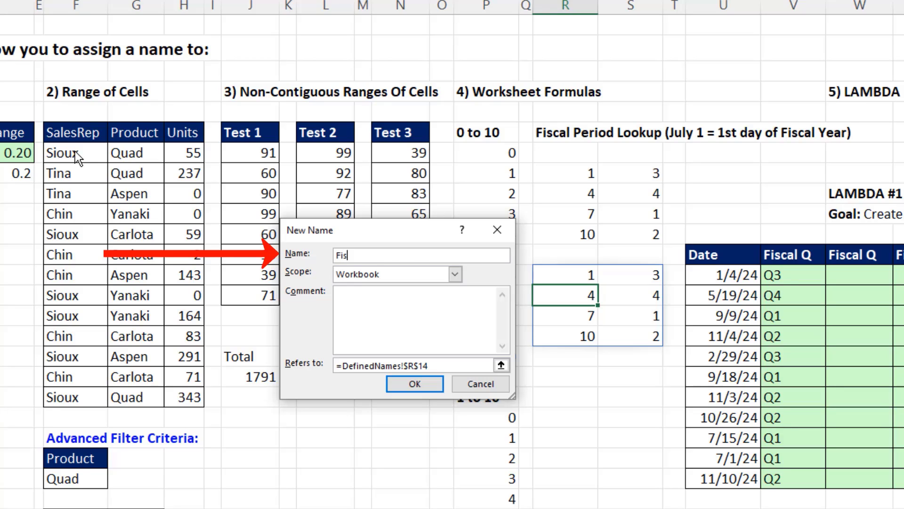
type("calQLookupTable")
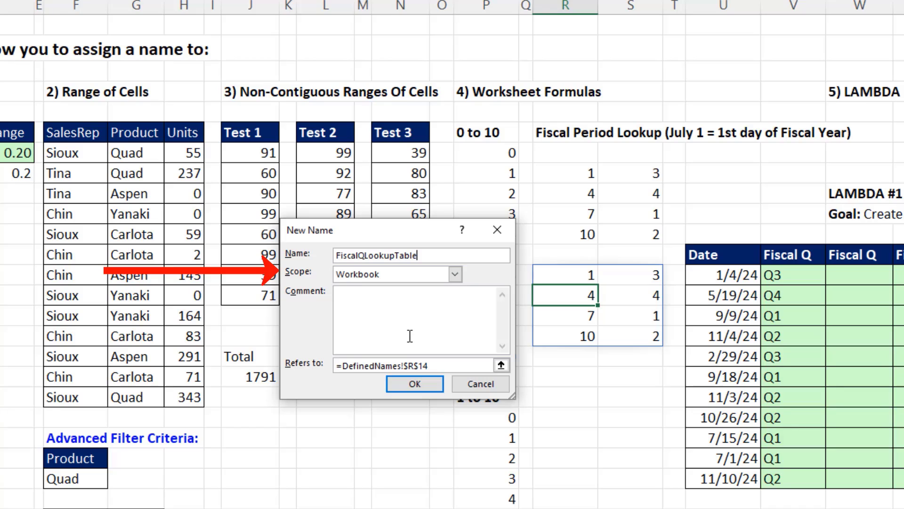
key("ctrl+v")
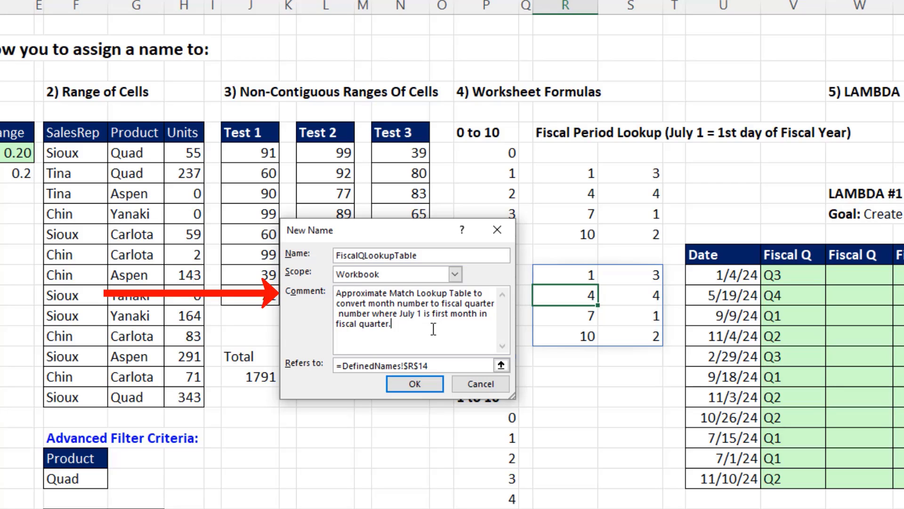
Make FiscalQLookupTable refer to the copied array constant ={1,3;4,4;7,1;10,2}, save the name and return to the worksheet
left_click_drag(440, 368, 309, 367)
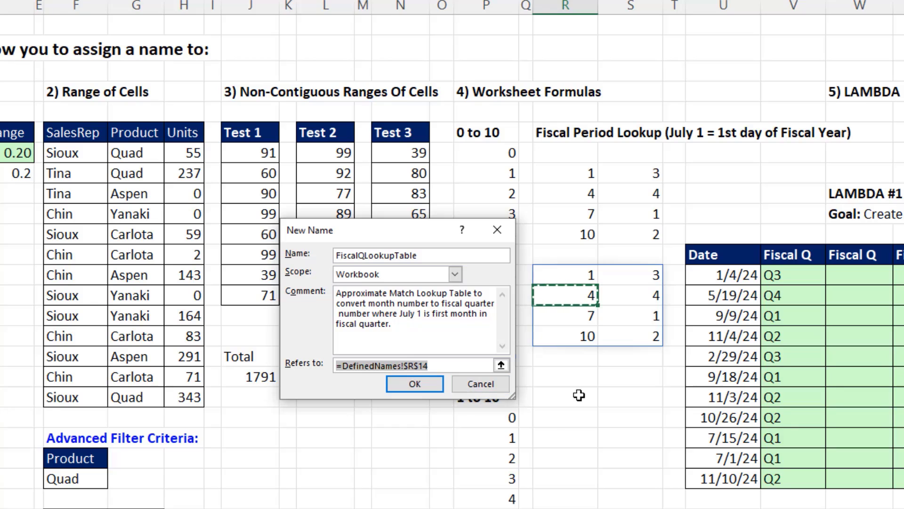
key("ctrl+v")
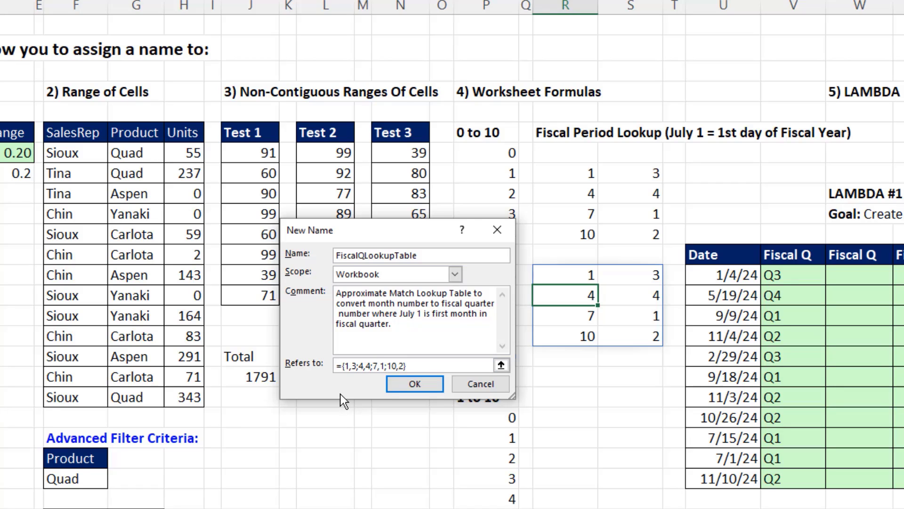
left_click(422, 389)
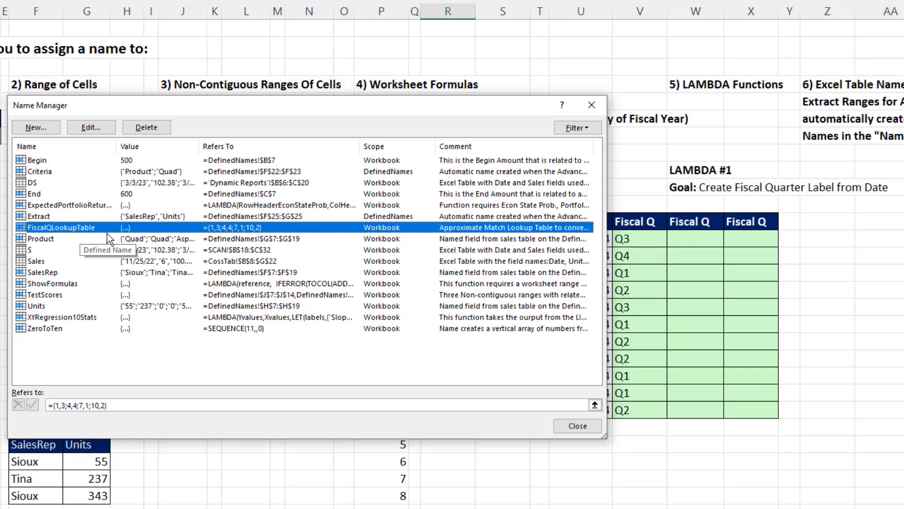
left_click(596, 106)
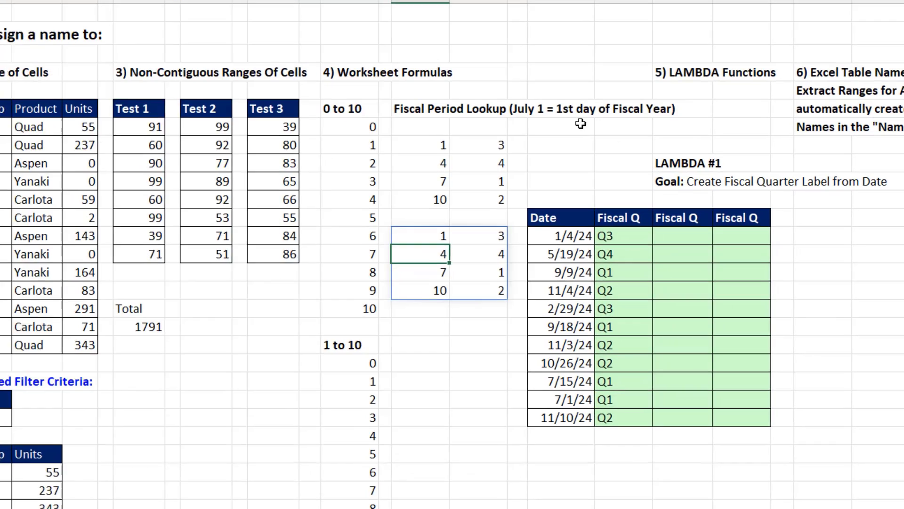
In the V13 LOOKUP formula, replace the table reference $R$8:$S$11 with the defined name FiscalQLookupTable
double_click(647, 239)
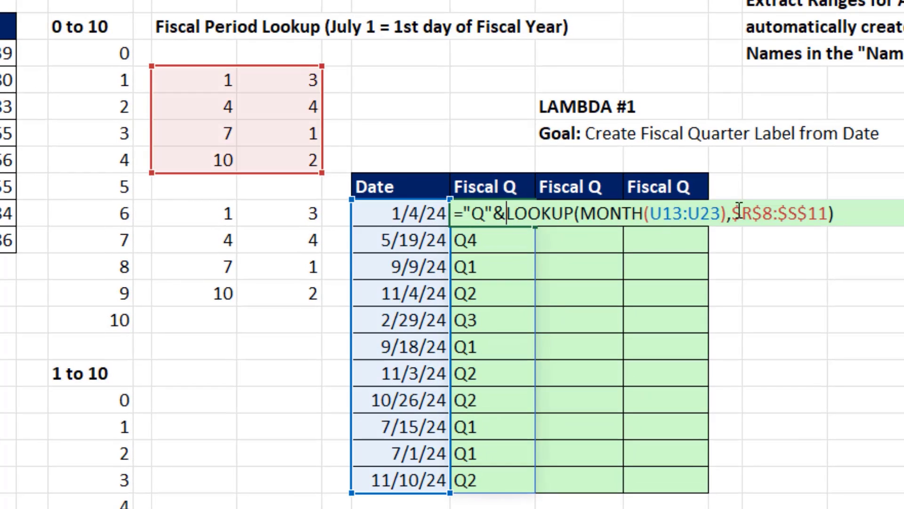
left_click_drag(731, 212, 835, 214)
type("fis")
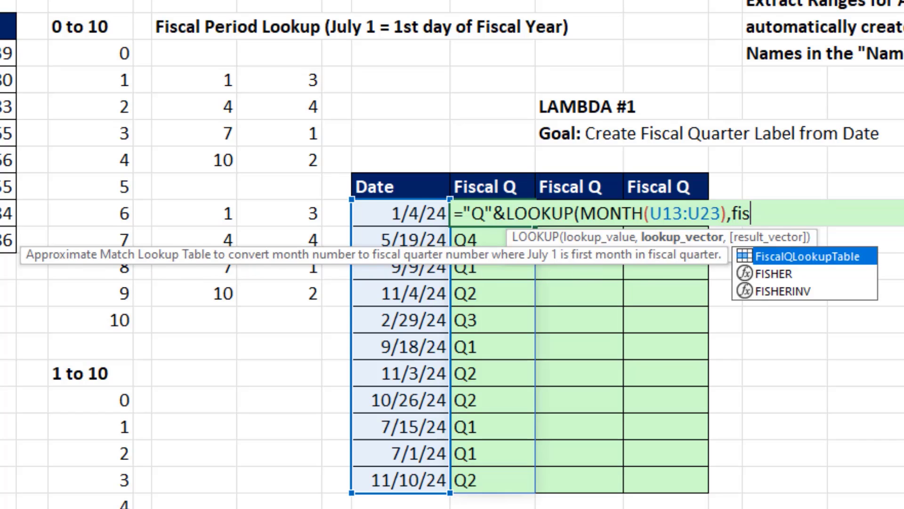
key("Tab")
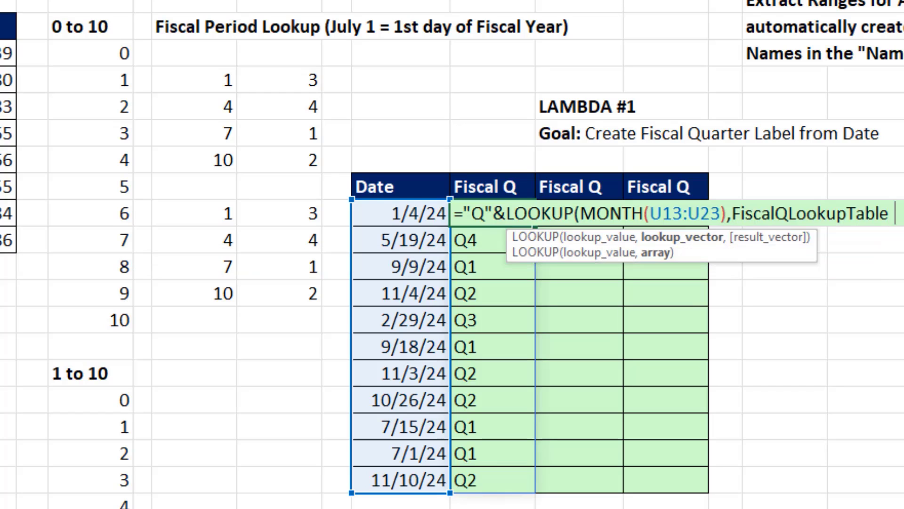
type(")")
key("Return")
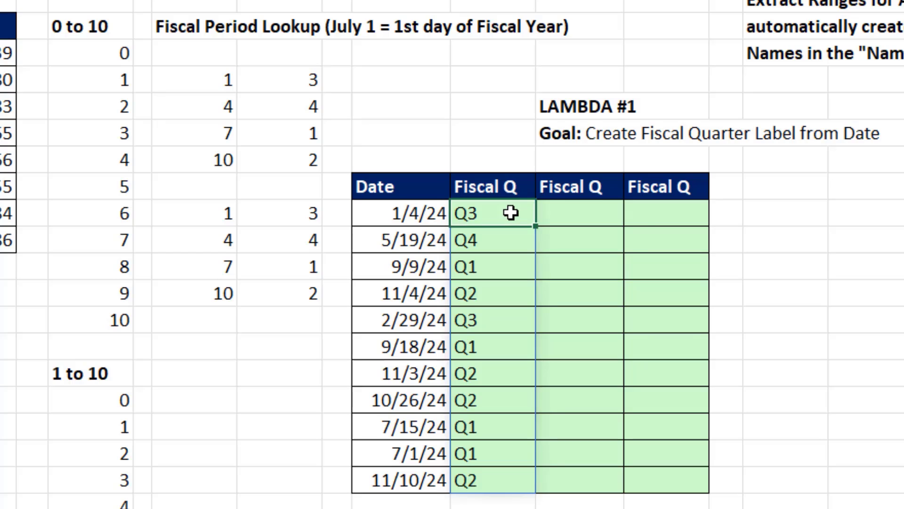
Examine the V13 formula, highlighting the part after the equal sign and the date range inside MONTH
double_click(511, 213)
left_click(755, 216)
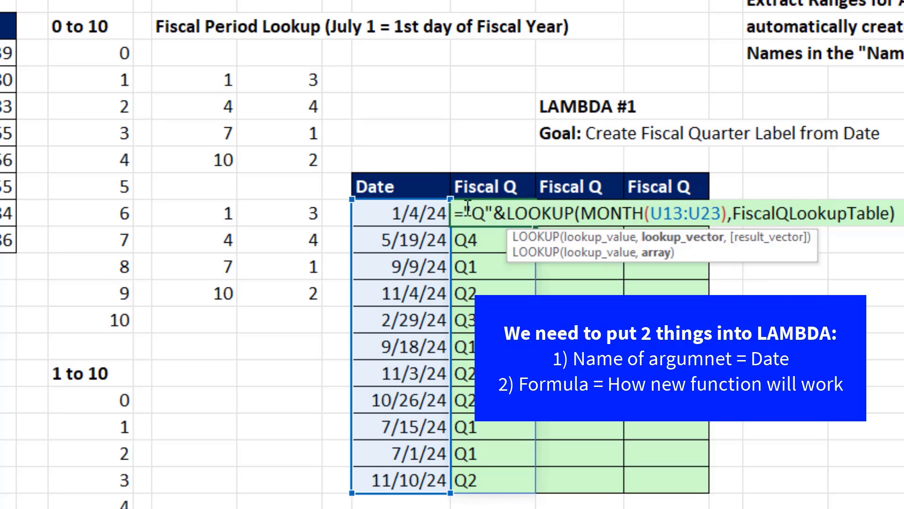
left_click_drag(468, 208, 901, 197)
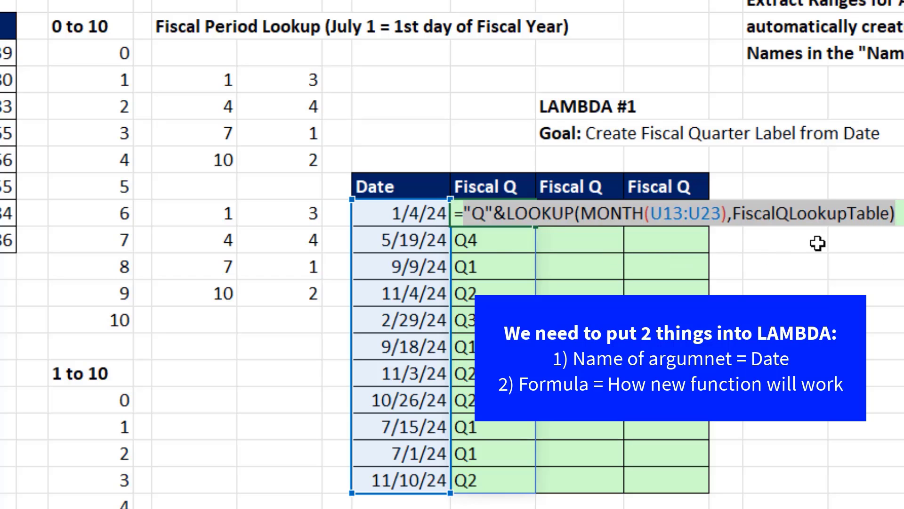
left_click(683, 214)
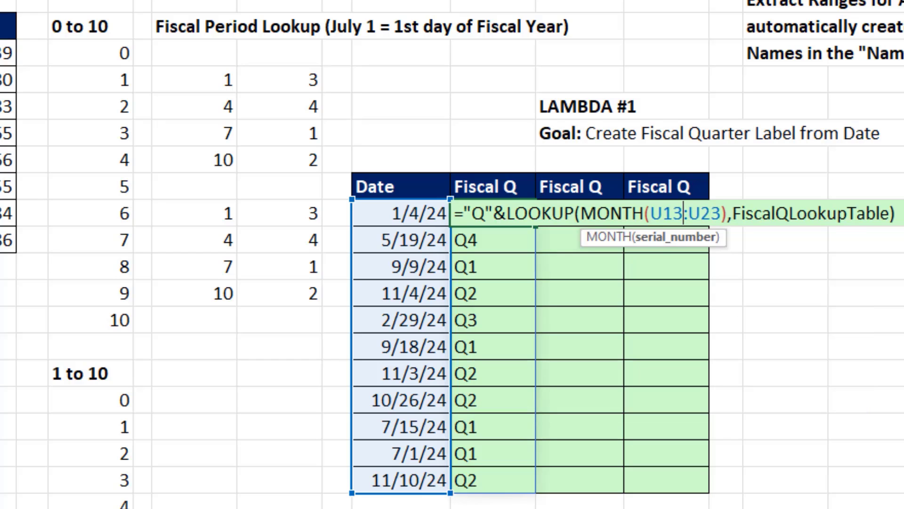
key("Return")
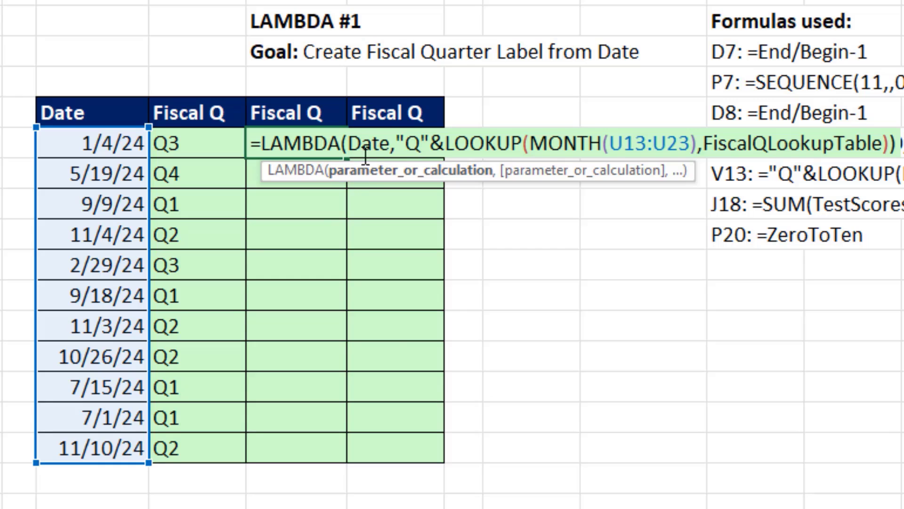
Examine the parameter and calculation arguments of the LAMBDA formula in W13, then leave the cell
left_click(362, 175)
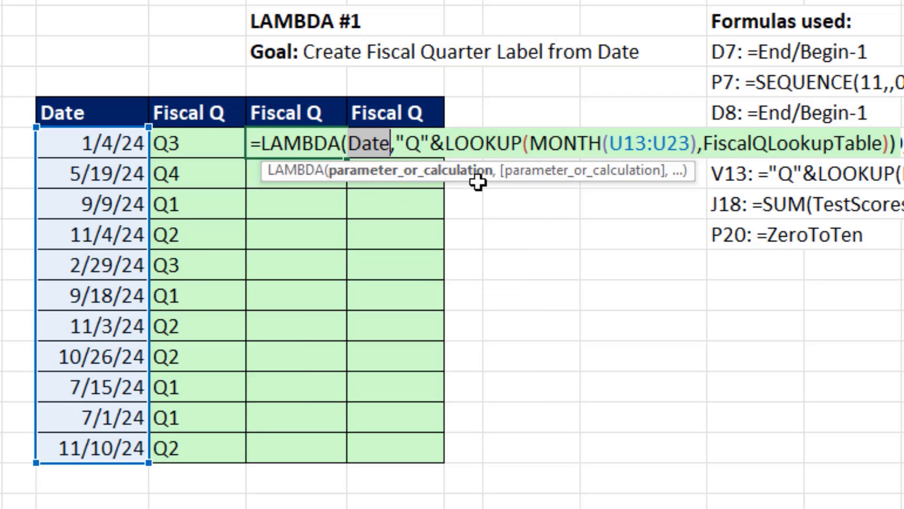
left_click(584, 181)
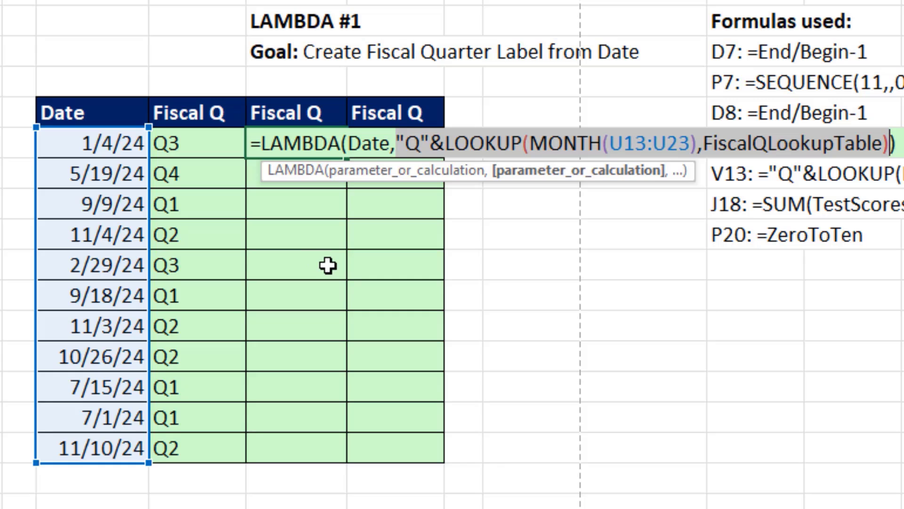
key("Escape")
Enter =FiscalQuarter(U13:U23) in W13 to try the custom function on the whole date column
key("F2")
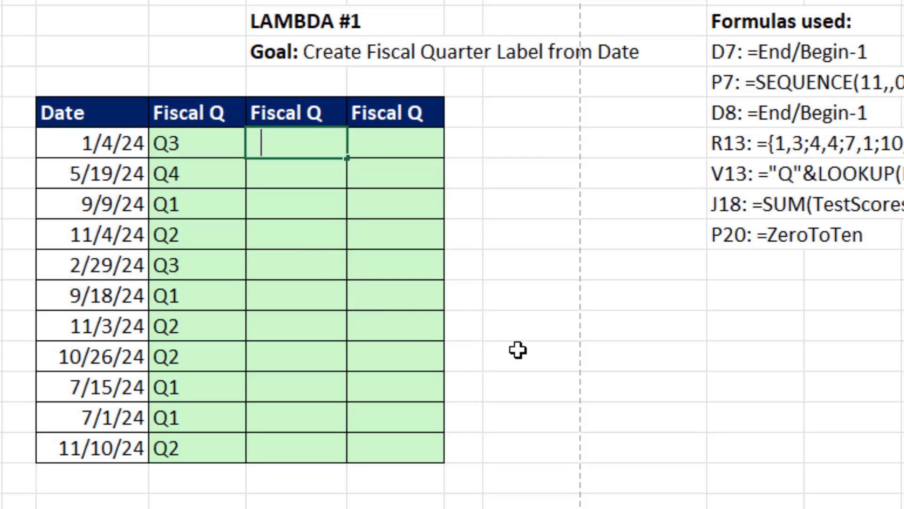
type("=fis")
key("Down")
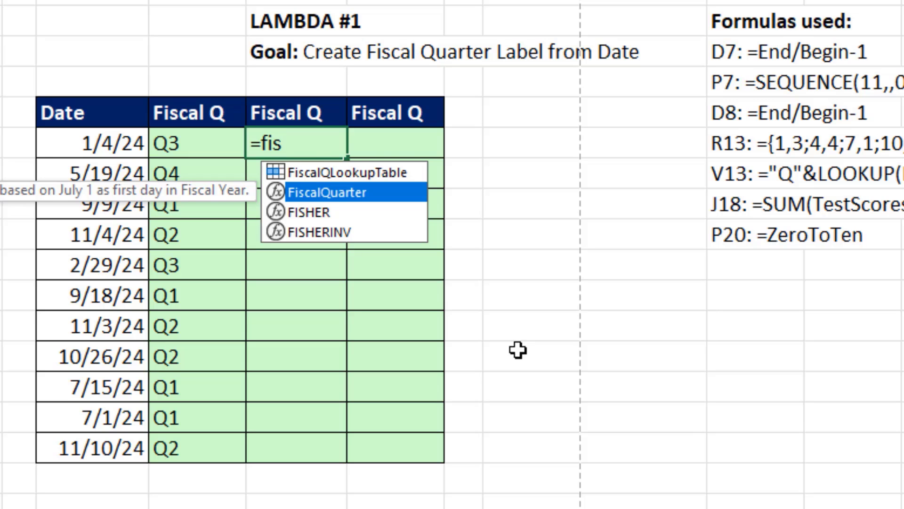
key("Tab")
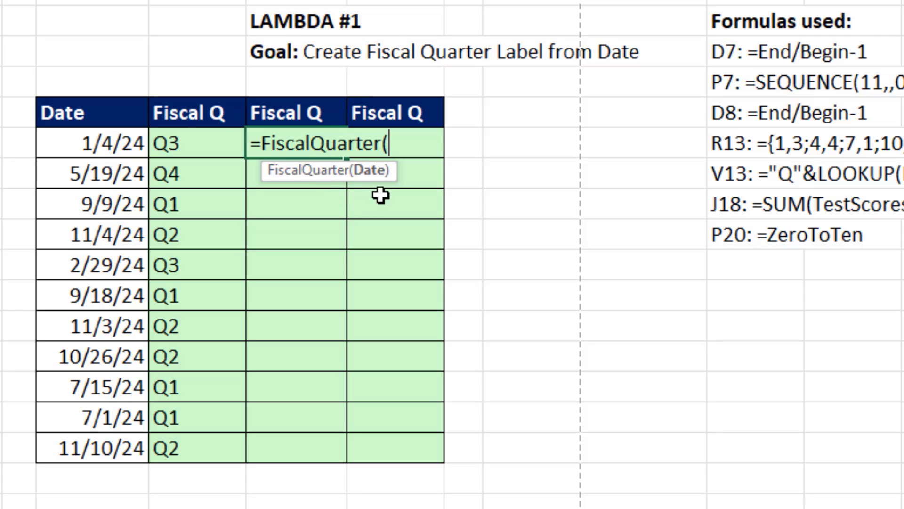
left_click_drag(89, 143, 116, 448)
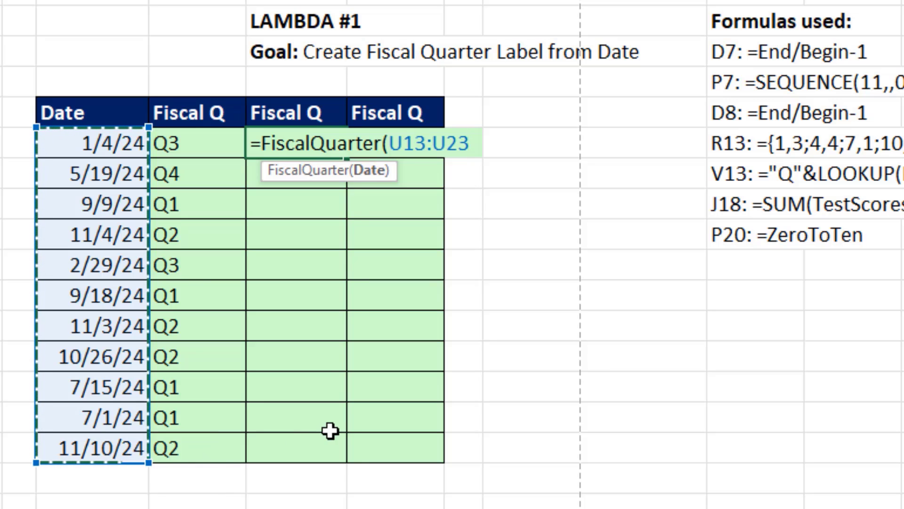
key("Return")
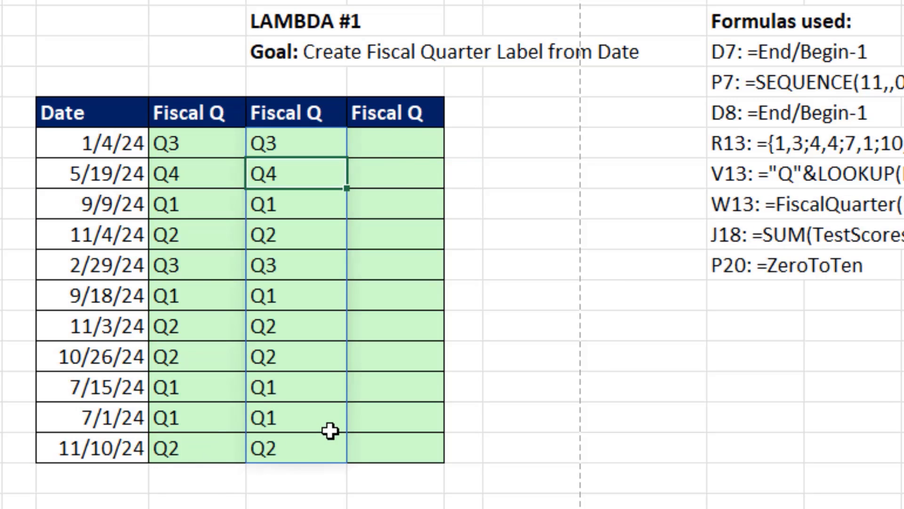
Check the FiscalQuarter formula in W13 and clear it from the cell
double_click(295, 146)
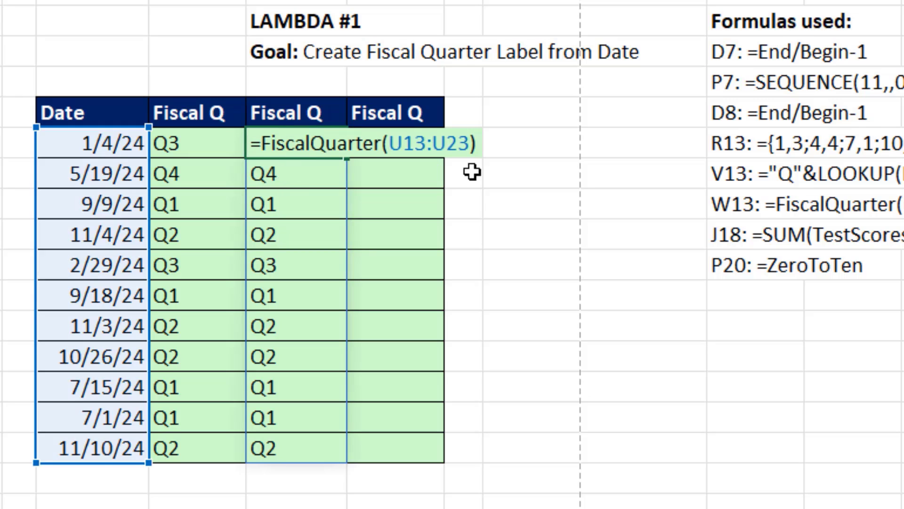
key("Escape")
key("Delete")
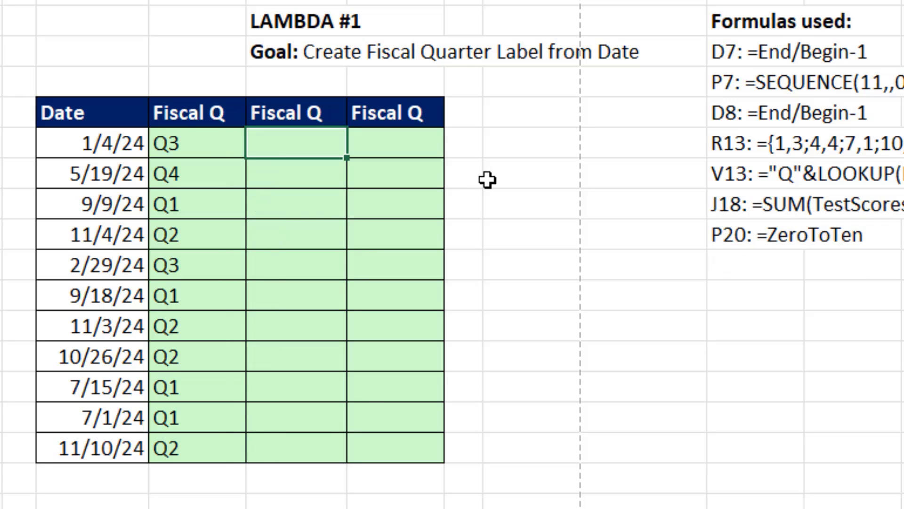
Copy the V13 formula text without its equal sign, leaving the cell unchanged
double_click(172, 142)
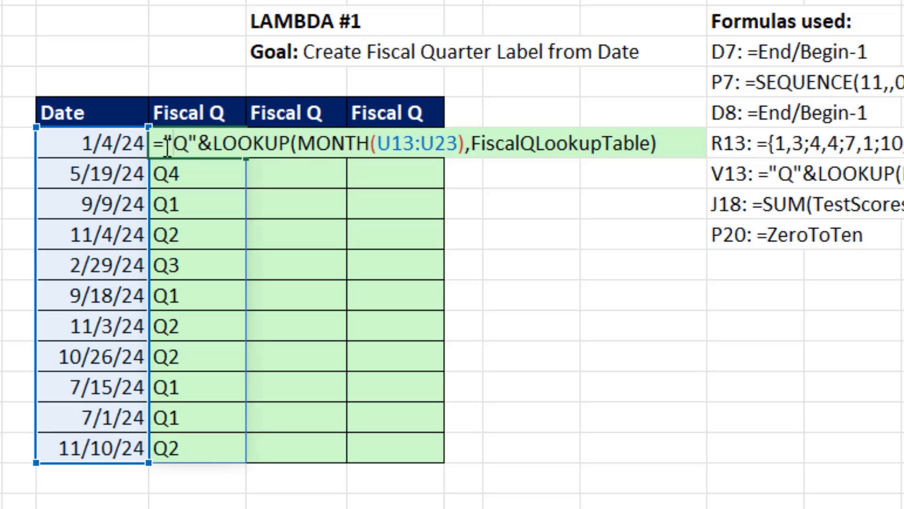
left_click_drag(167, 144, 858, 162)
key("ctrl+c")
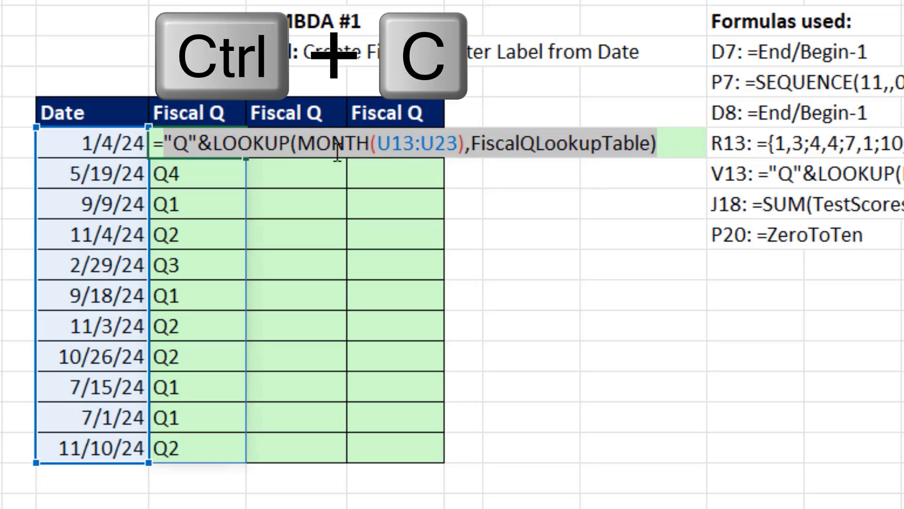
key("Escape")
In W13, start a LAMBDA formula with the parameter Date and paste the copied LOOKUP formula as its calculation
key("Right")
type("=l")
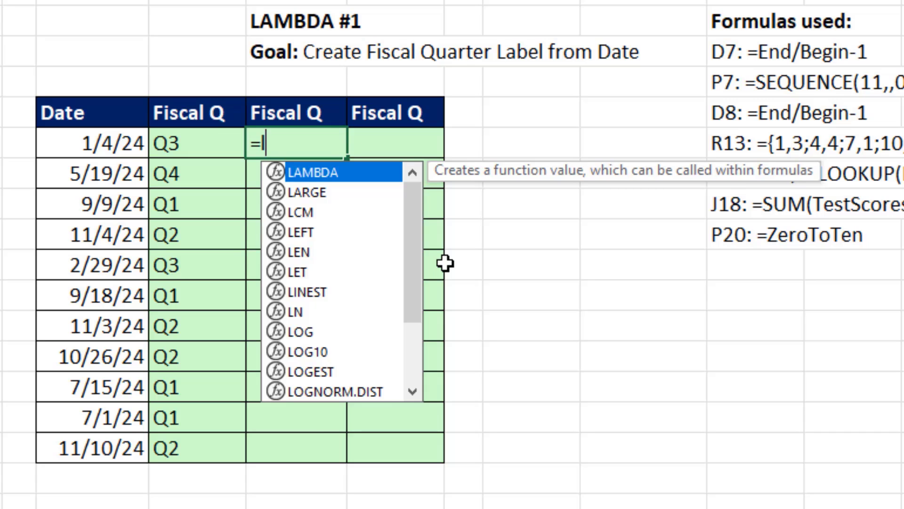
key("Tab")
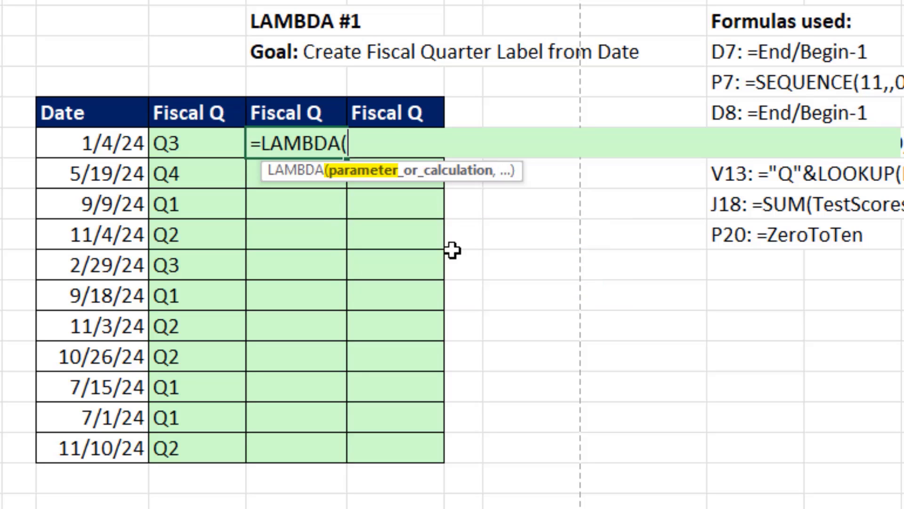
type("Date")
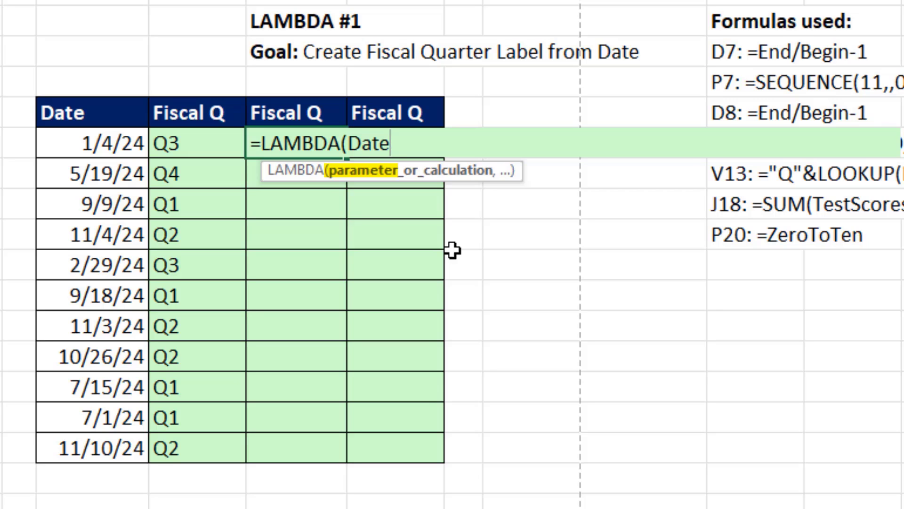
type(",")
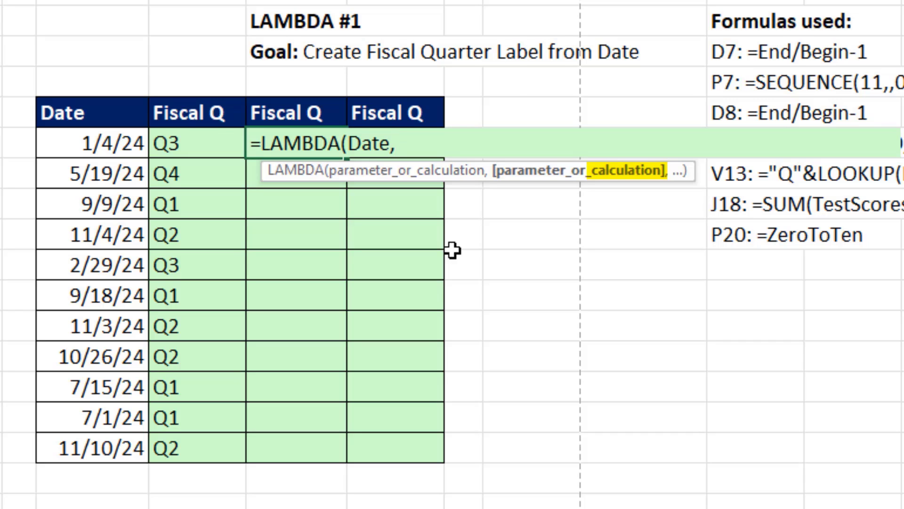
key("ctrl+v")
key("ctrl+v")
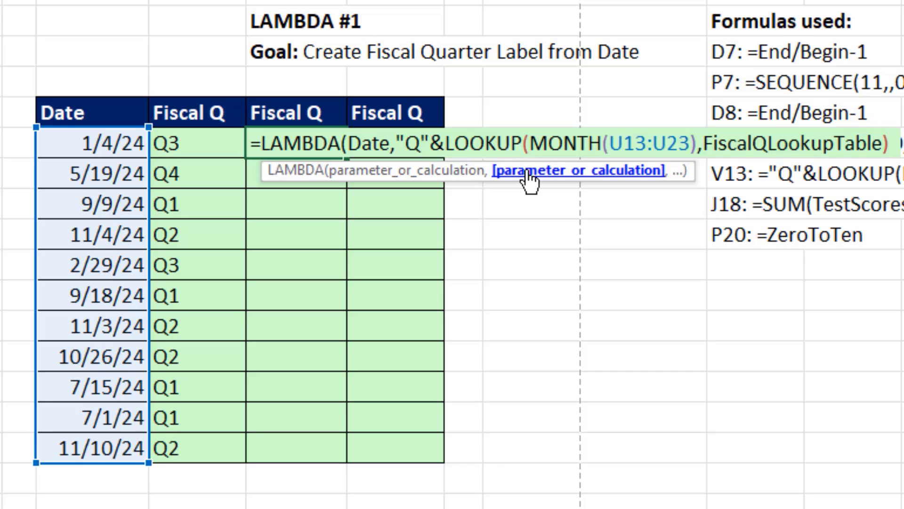
Replace the U13:U23 reference inside MONTH with the LAMBDA parameter Date
left_click(624, 143)
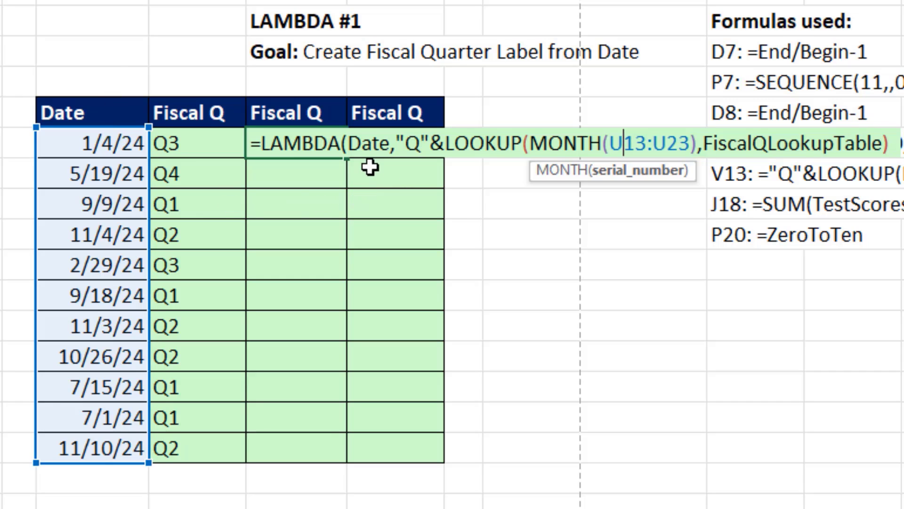
left_click(615, 173)
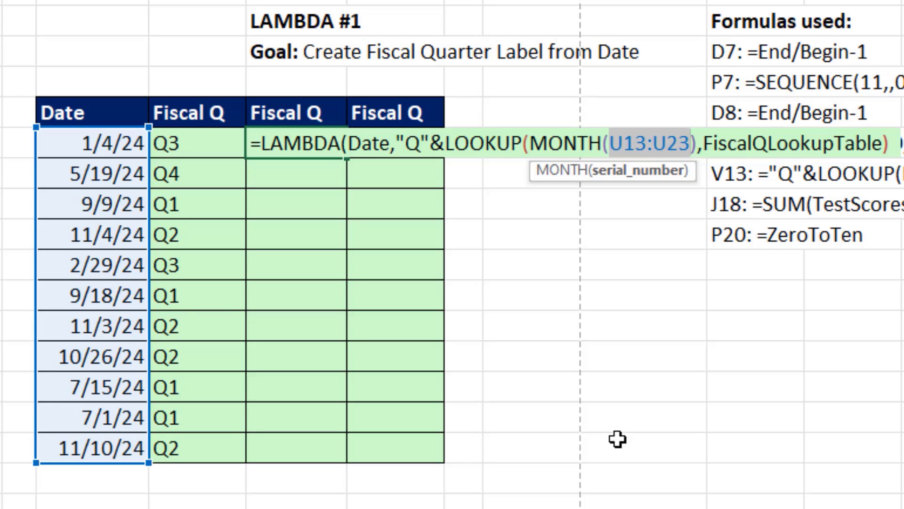
type("Date")
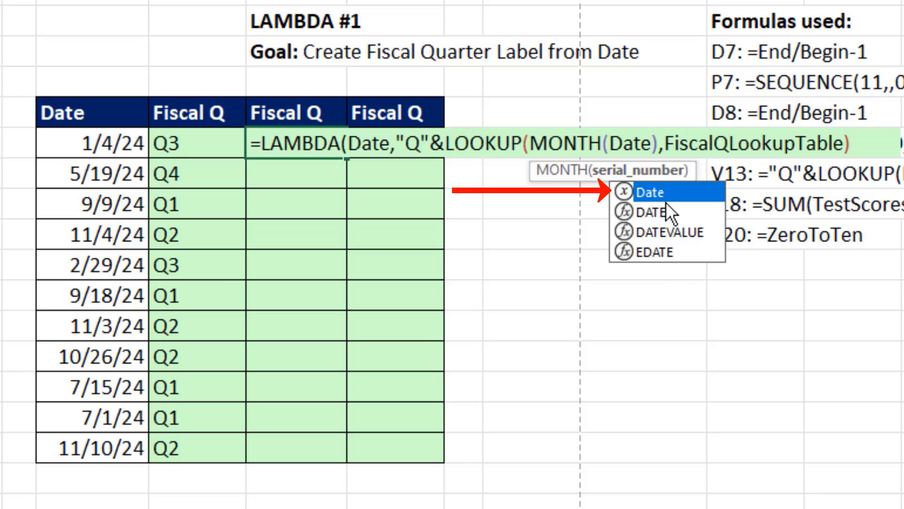
Replace FiscalQLookupTable in the W13 LAMBDA formula with its evaluated array constant {1,3;4,4;7,1;10,2} and add the LAMBDA's closing parenthesis
left_click(681, 143)
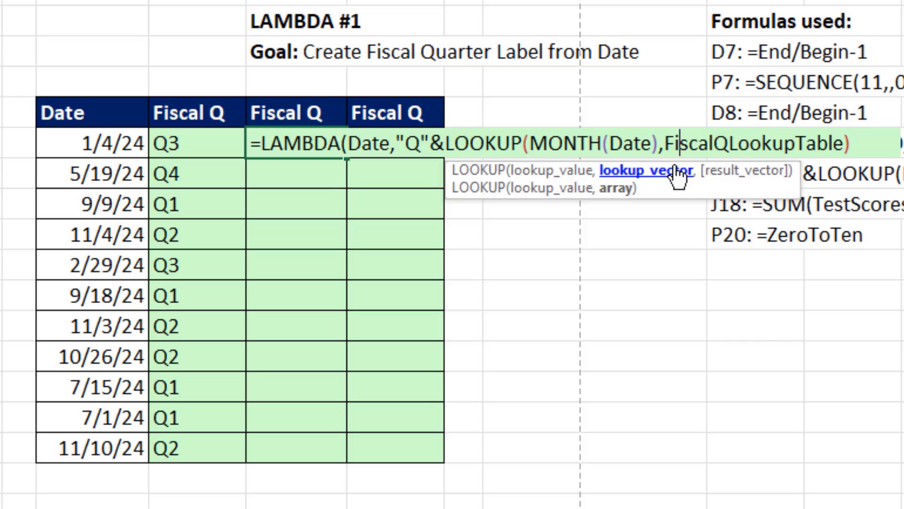
left_click(678, 170)
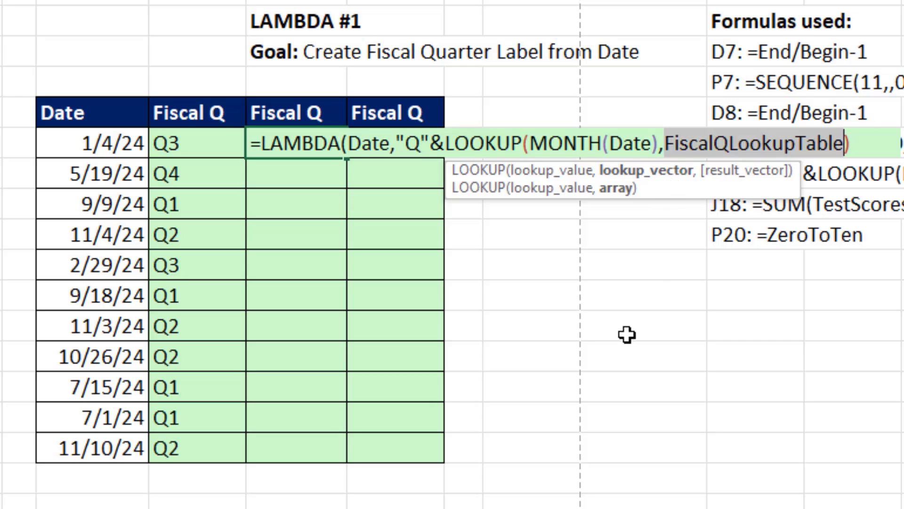
key("F9")
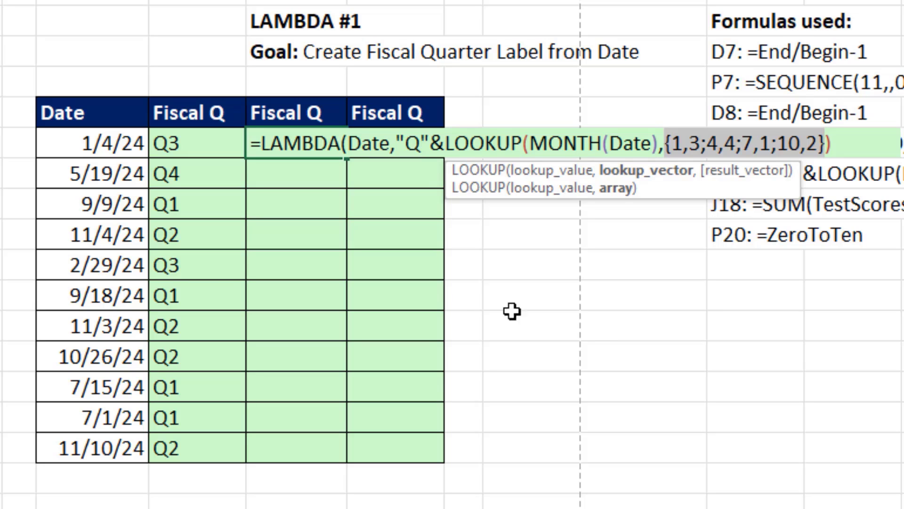
left_click(847, 143)
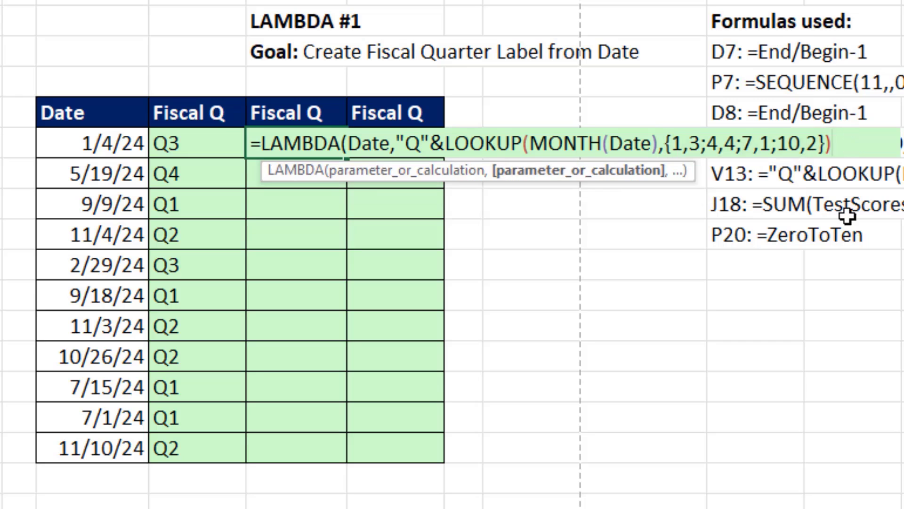
type(")")
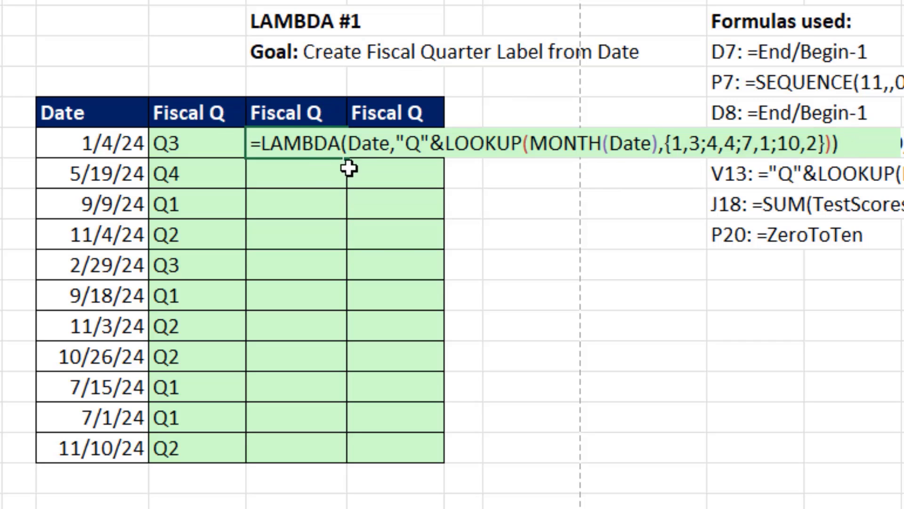
Check the LAMBDA's parameter and calculation arguments by highlighting each, and enter the formula in W13
left_click(372, 145)
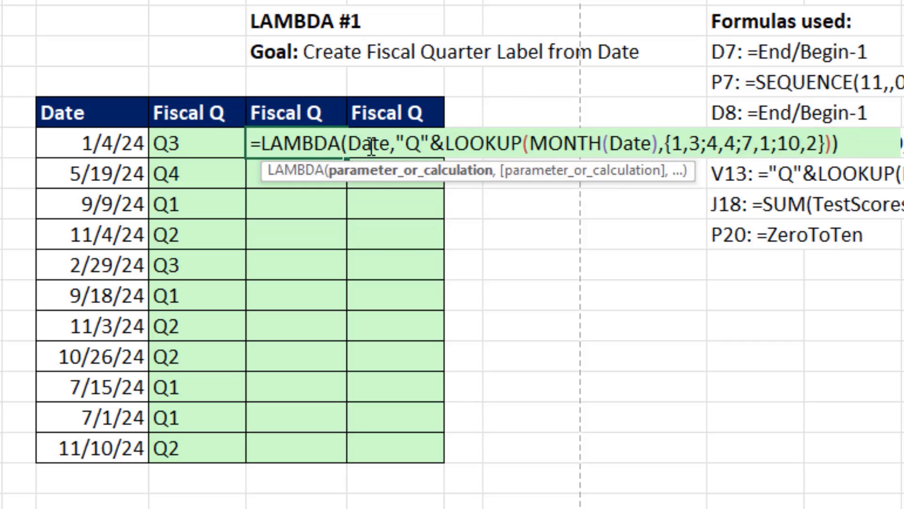
left_click(367, 175)
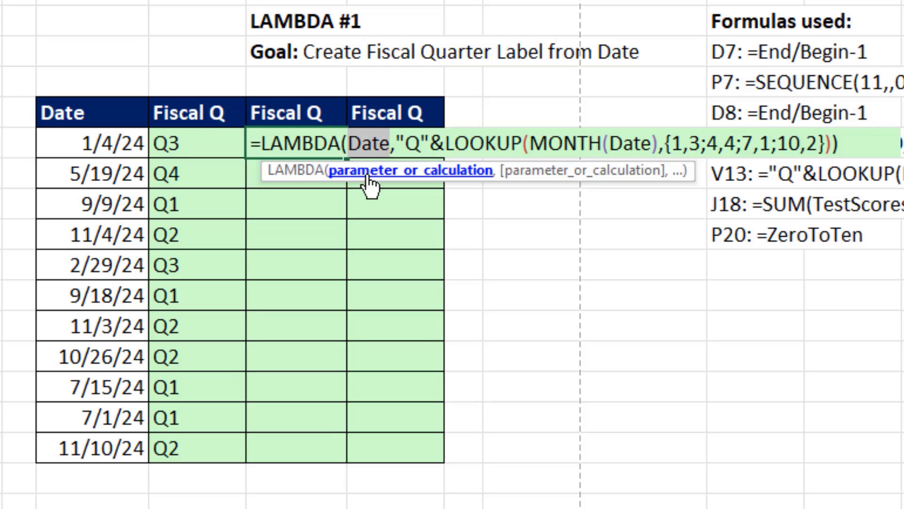
left_click(534, 174)
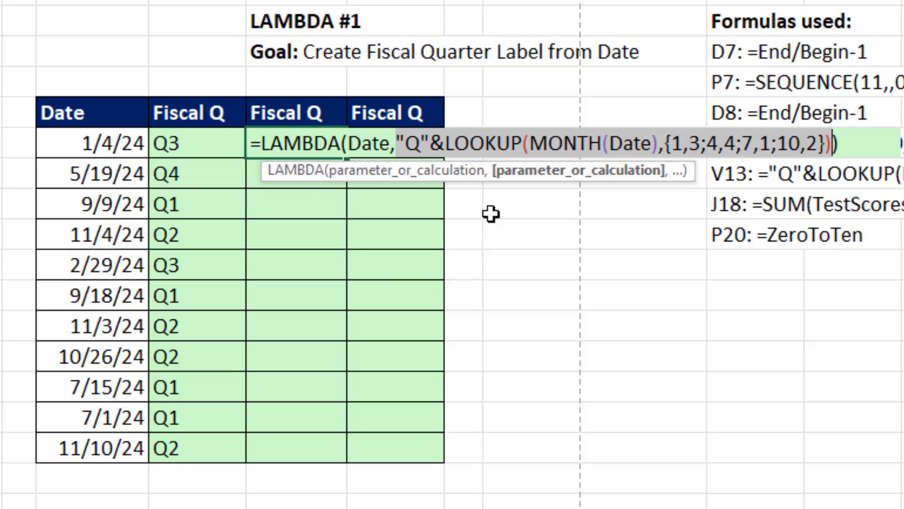
key("ctrl+Return")
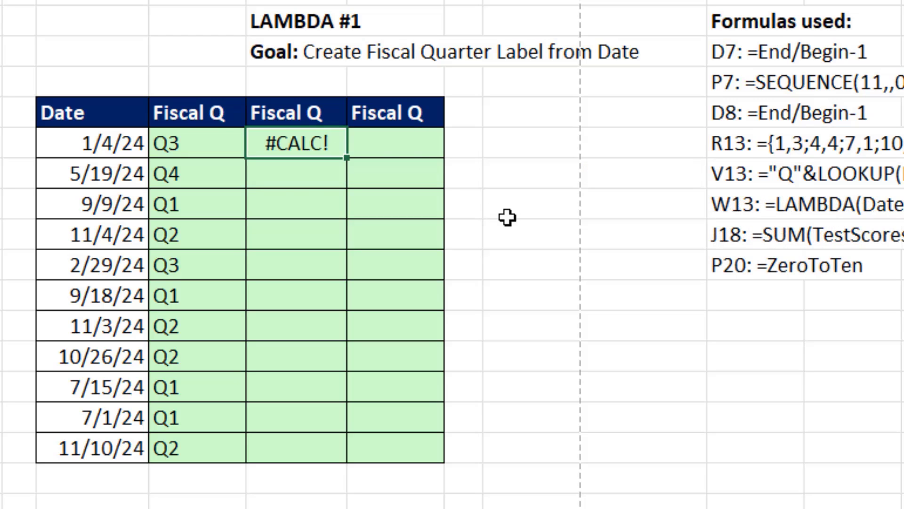
Append (U13:U23) to the W13 LAMBDA formula to call it with the date range, and enter it
key("F2")
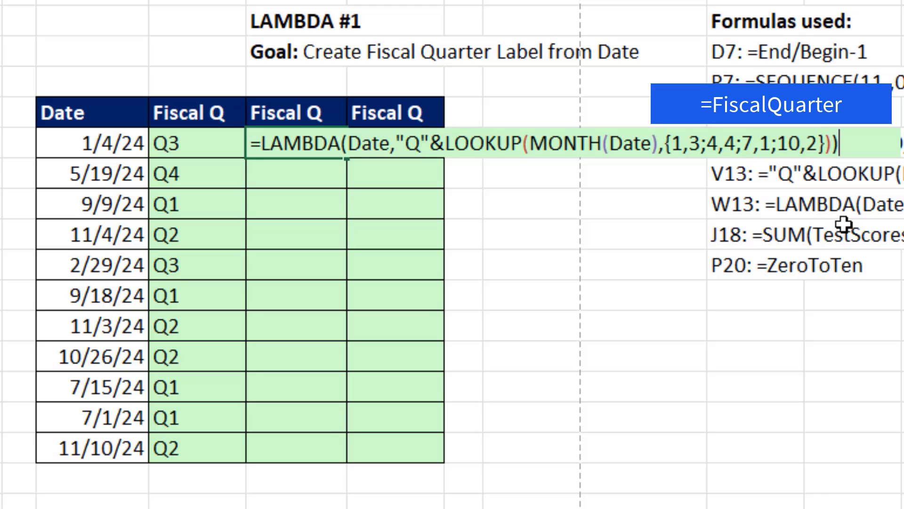
type("(")
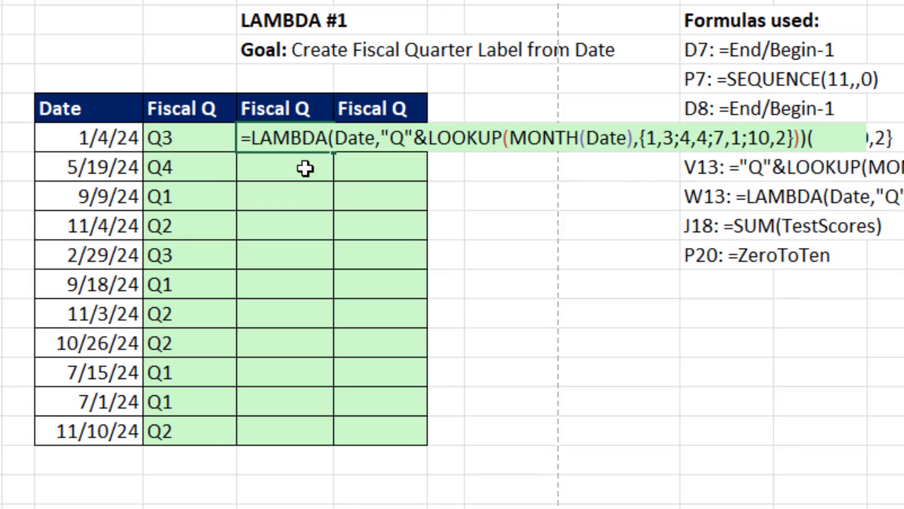
left_click_drag(80, 138, 55, 421)
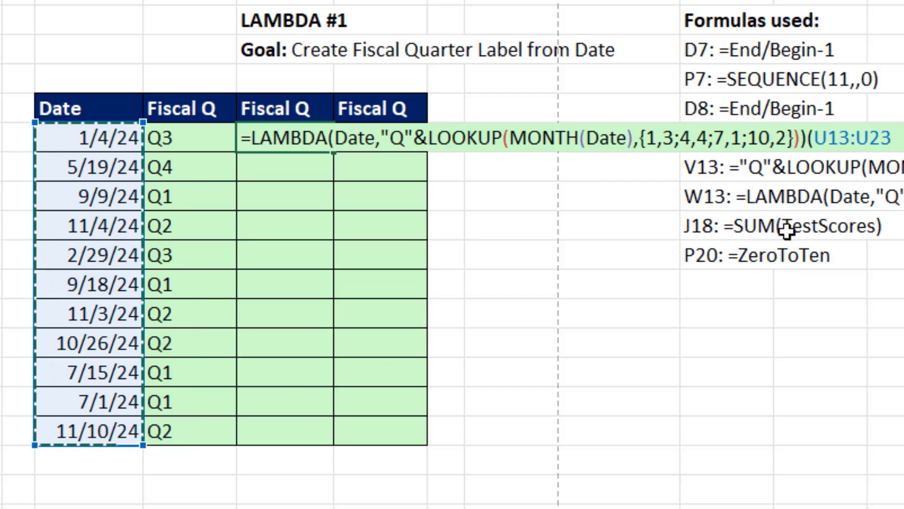
type(")")
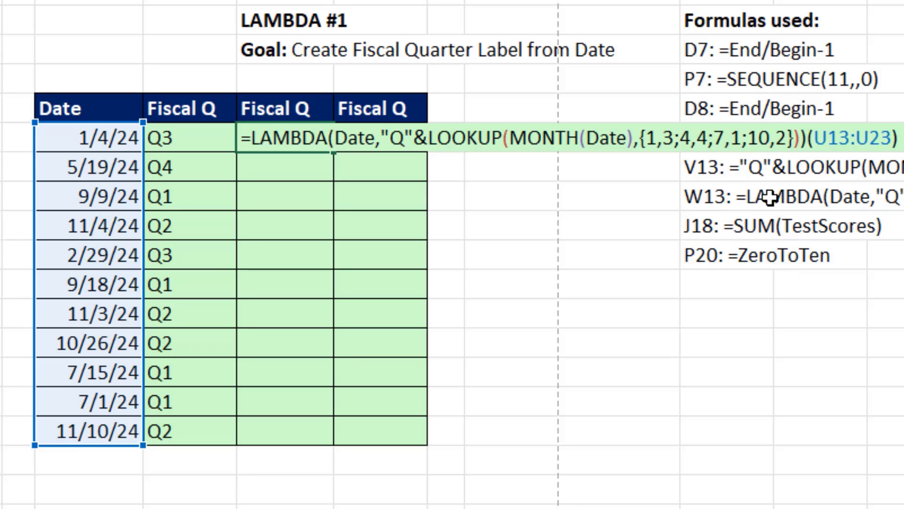
key("ctrl+Return")
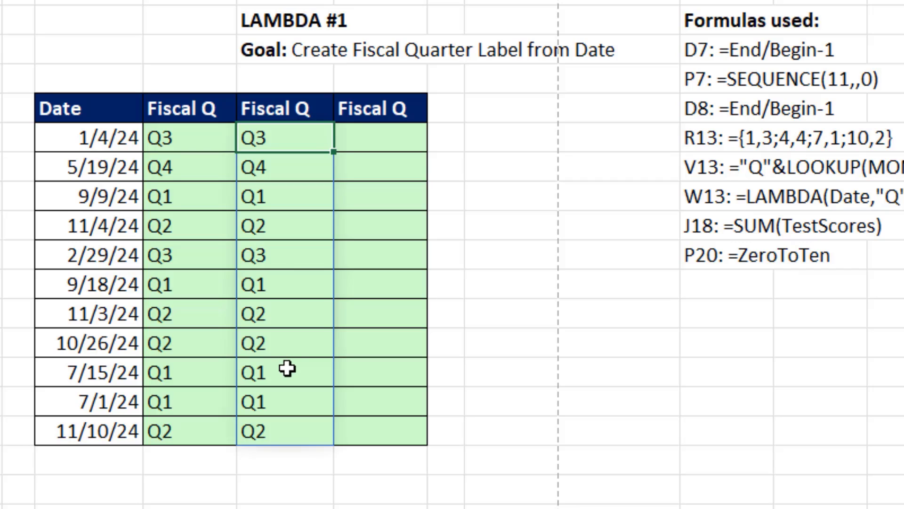
Copy the LAMBDA part of the W13 formula without the (U13:U23) call, leaving the cell unchanged
key("F2")
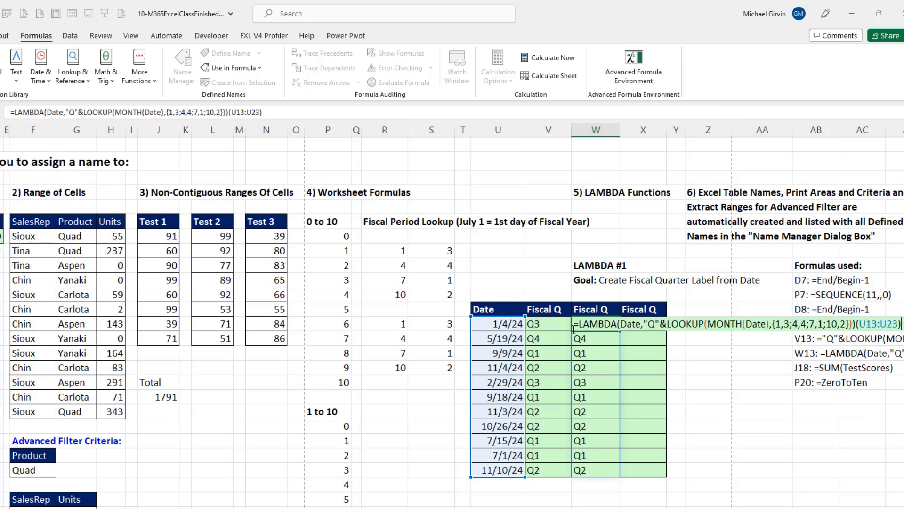
left_click_drag(574, 326, 856, 322)
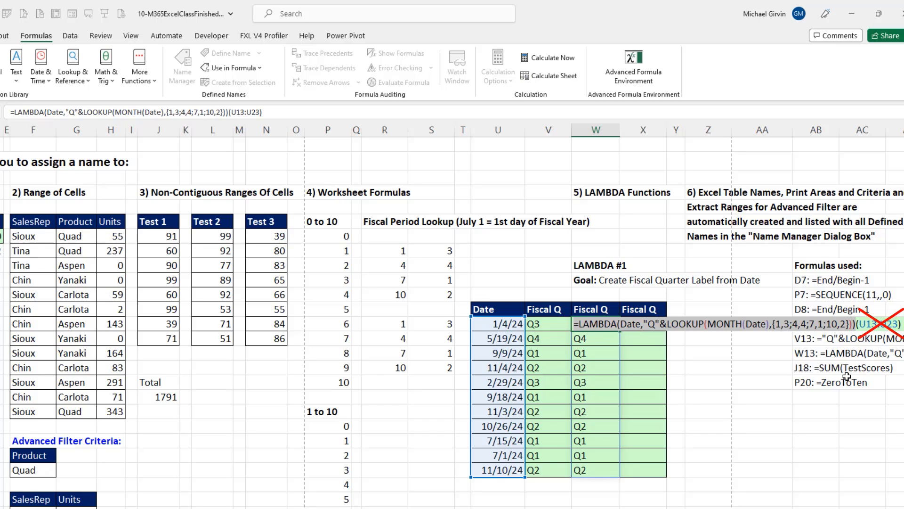
key("ctrl+c")
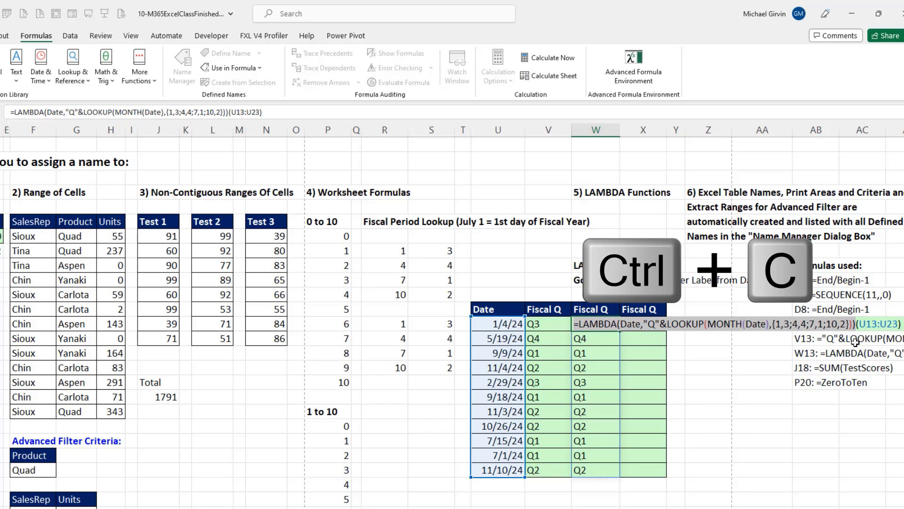
key("Return")
Start a new workbook-scoped defined name FiscalQuarter and replace its reference with the copied LAMBDA formula
key("ctrl+F3")
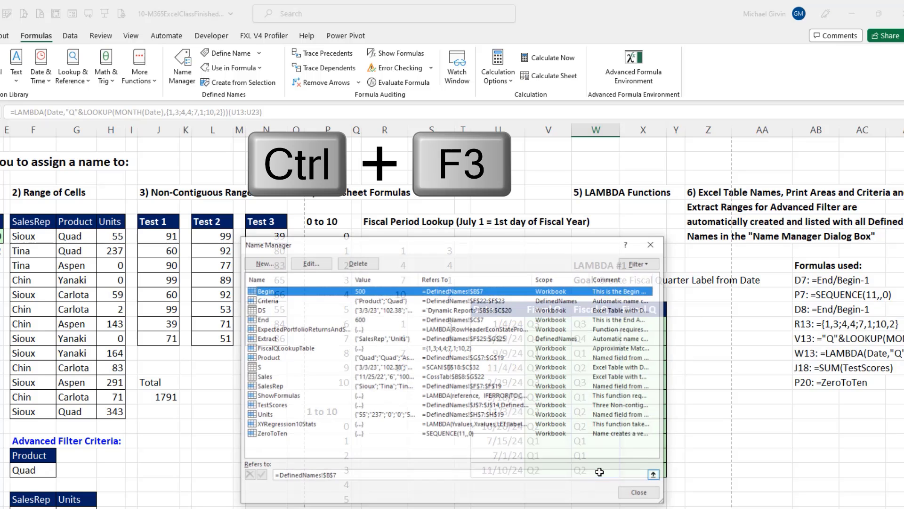
left_click(265, 263)
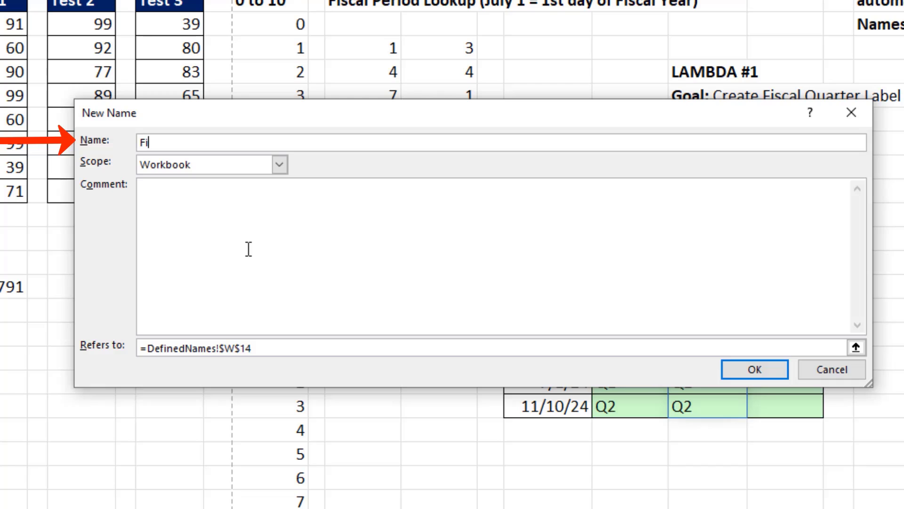
type("scalQuarter")
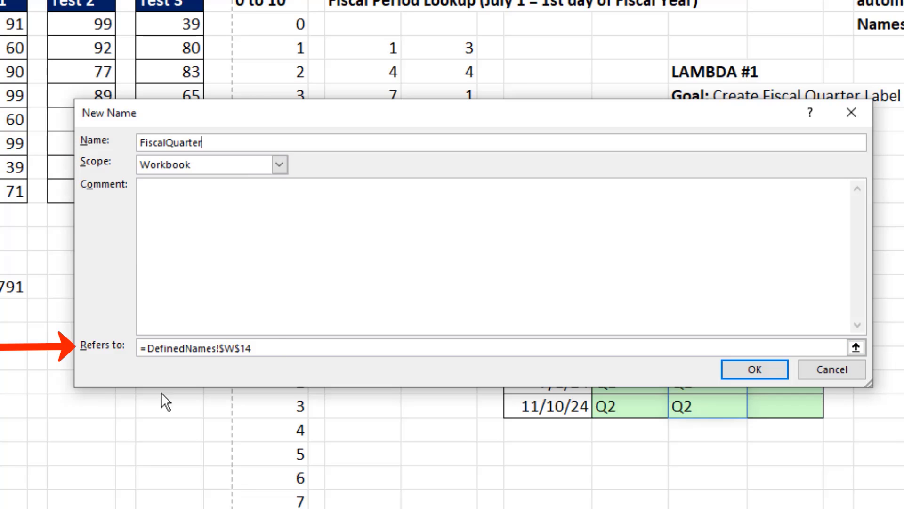
left_click_drag(264, 349, 151, 331)
key("Delete")
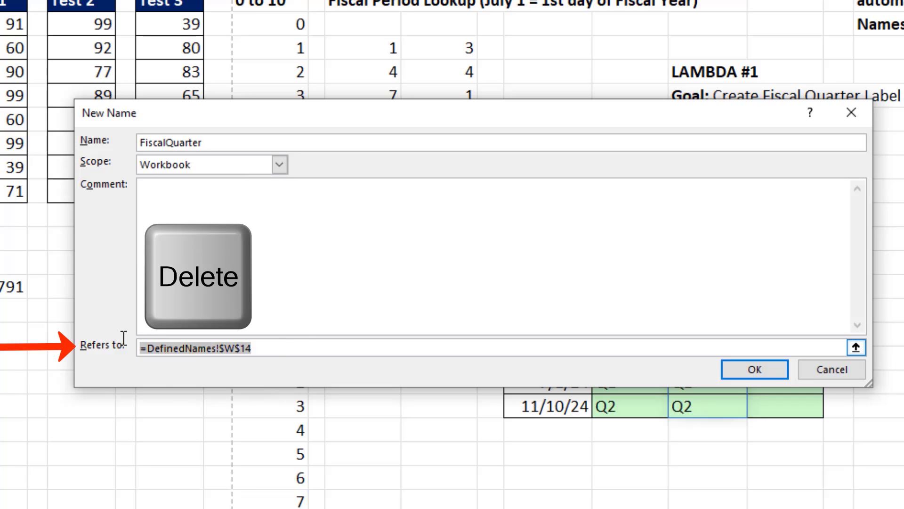
key("Delete")
key("ctrl+v")
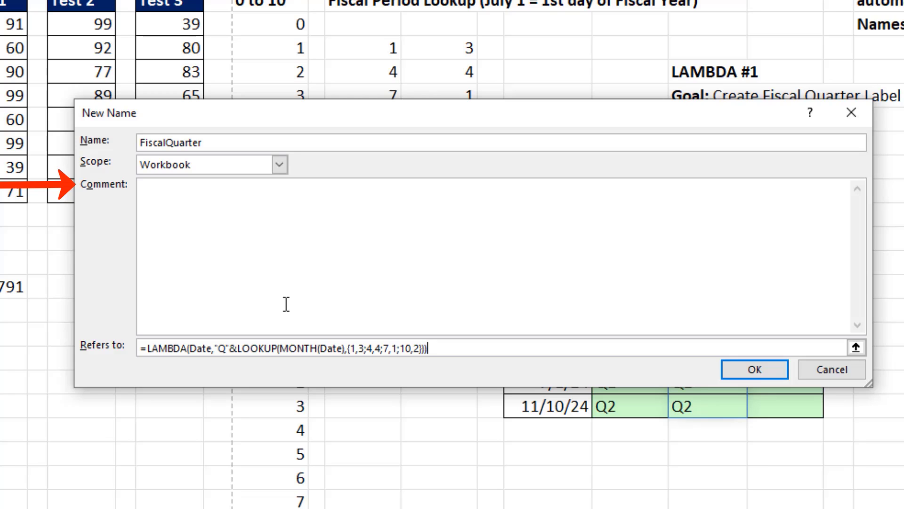
Paste a comment explaining that the function turns a serial number date into a fiscal quarter with July 1 as first day, and save the name
left_click(244, 197)
key("ctrl+v")
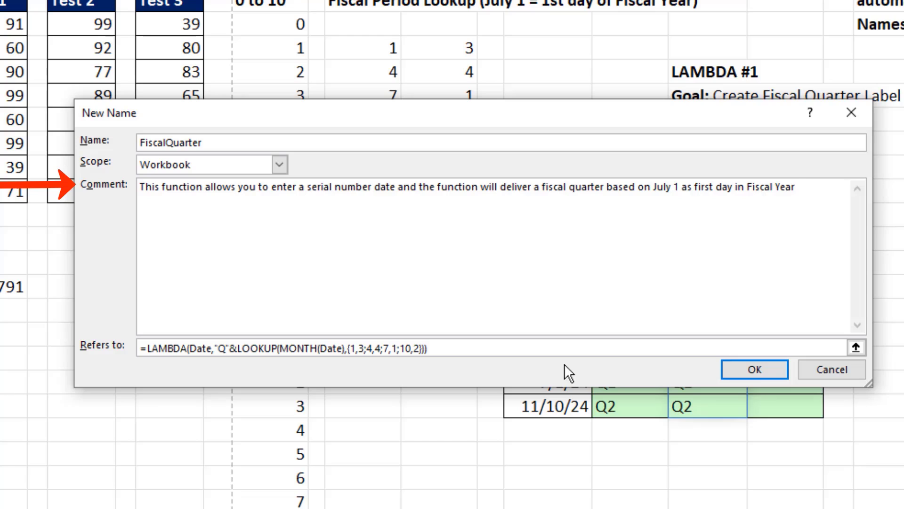
type(".")
left_click(746, 369)
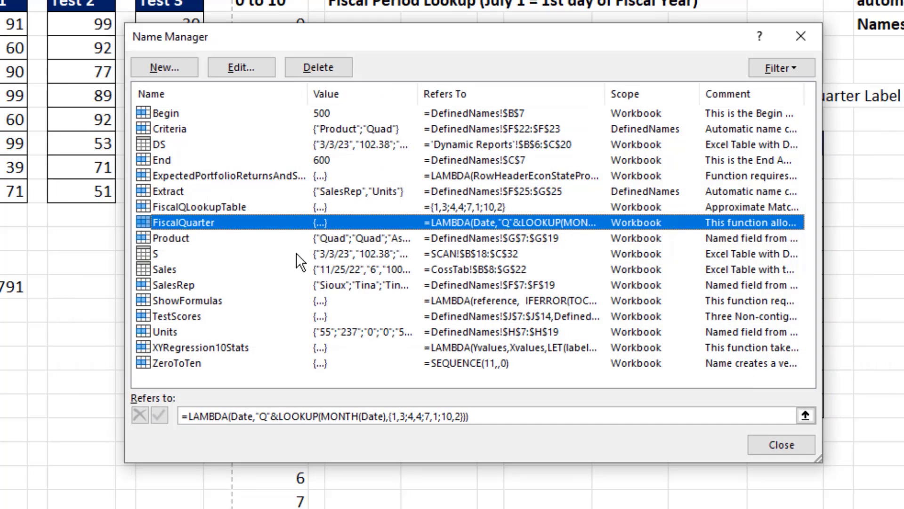
left_click(764, 447)
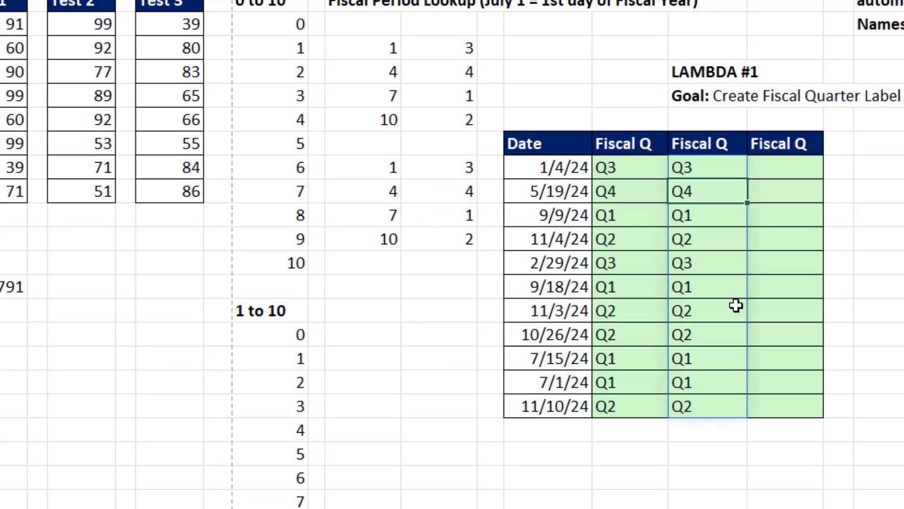
Enter a FiscalQuarter formula in X13 that uses the dates U13:U23 as its argument
left_click(776, 166)
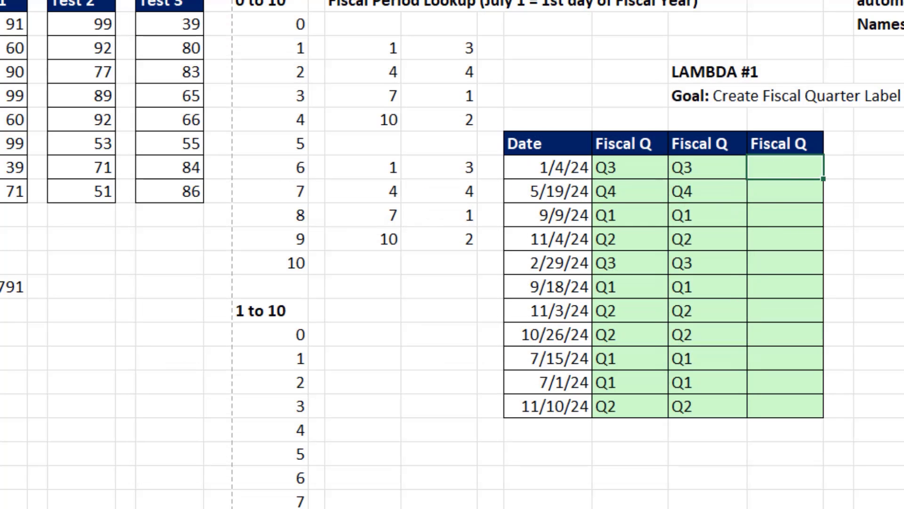
type("=fis")
key("Down")
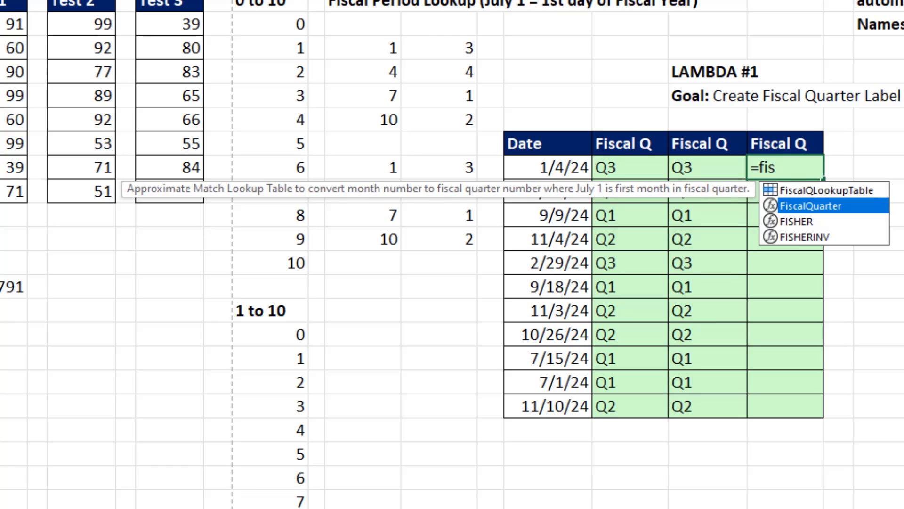
key("Tab")
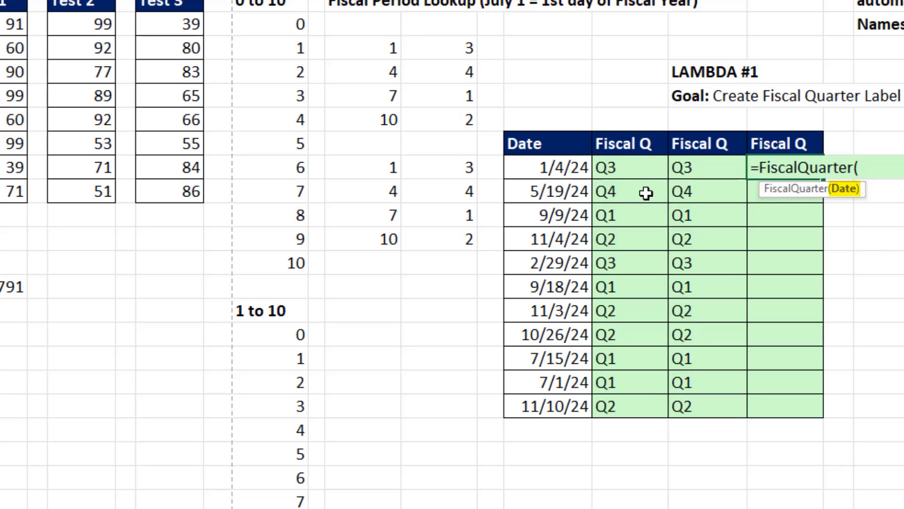
left_click_drag(565, 165, 513, 404)
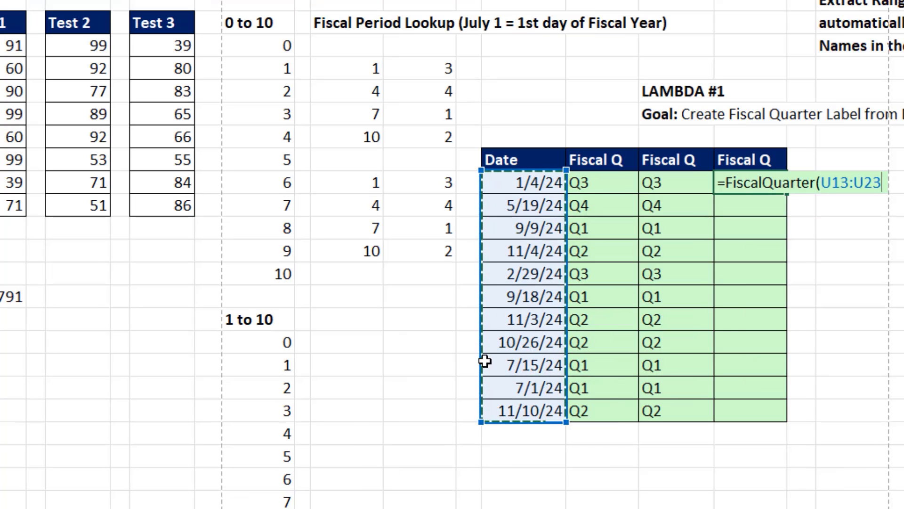
key("Return")
key("Up")
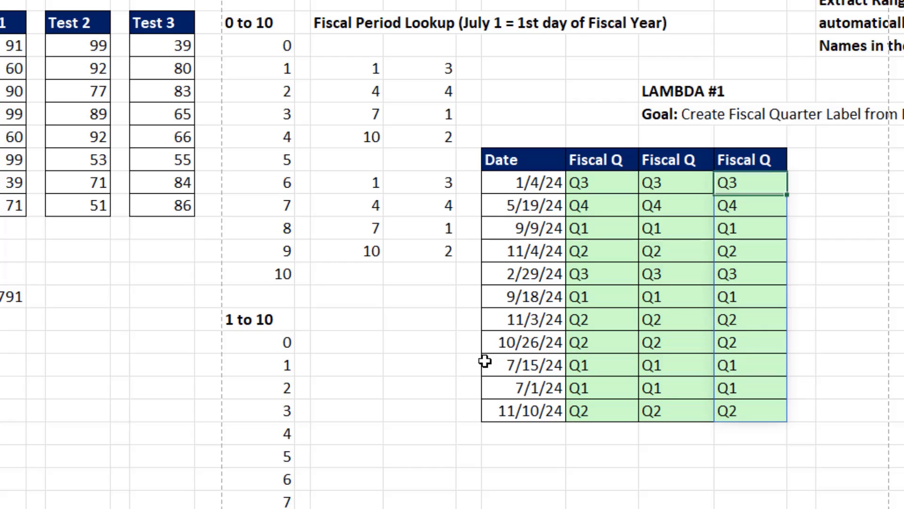
Review the LAMBDA formula in W13 and the list of defined names without changing anything
key("F2")
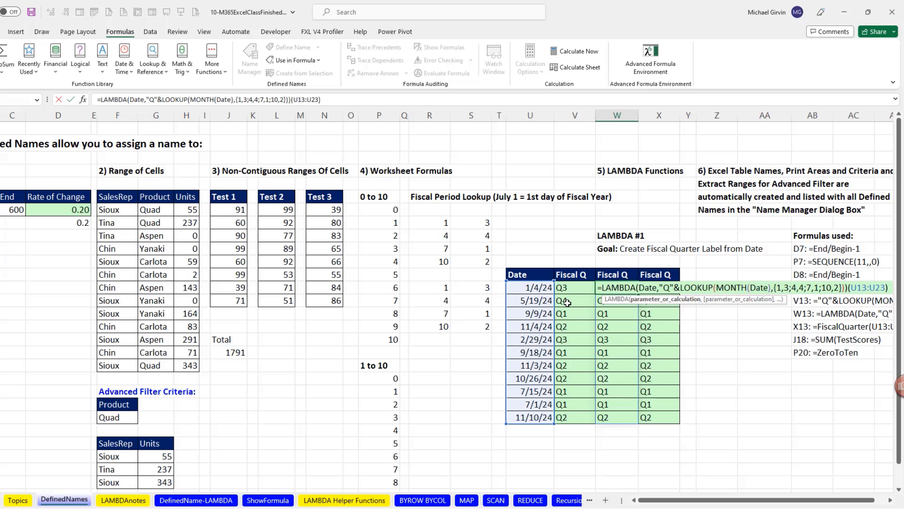
key("Return")
key("ctrl+F3")
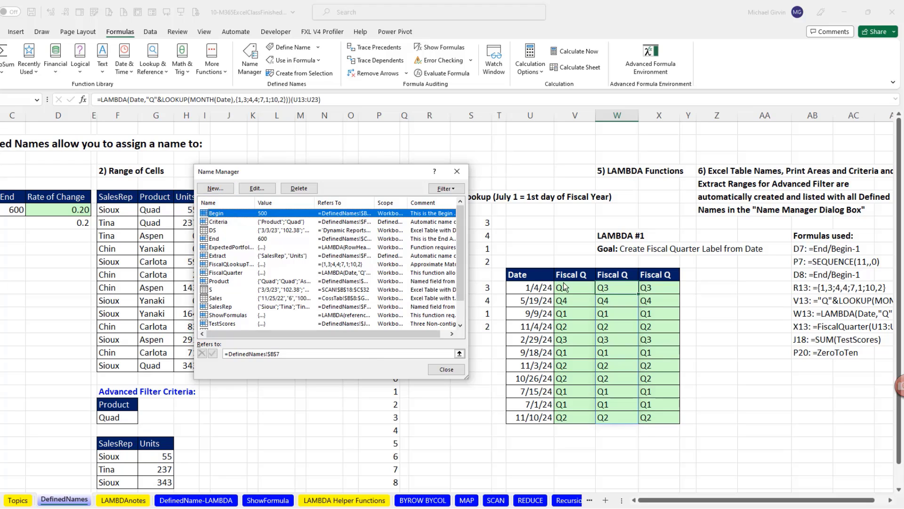
key("Escape")
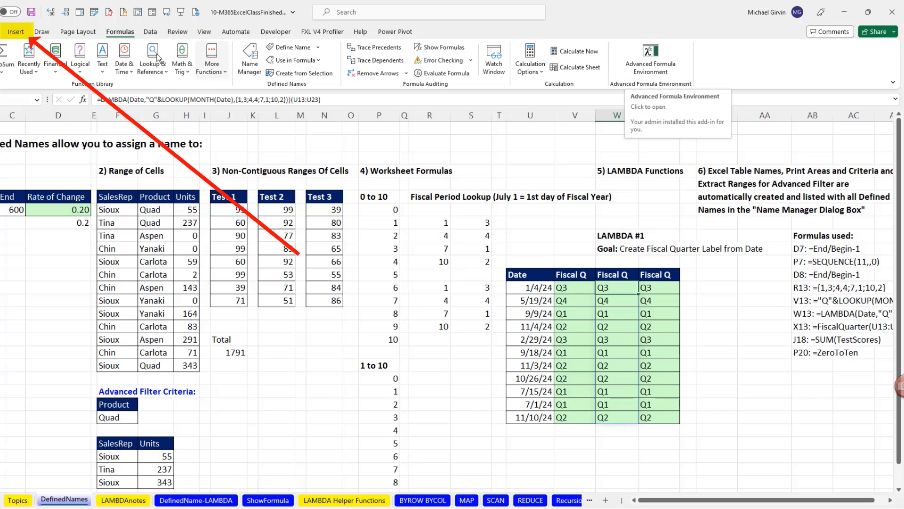
Check the Office add-ins store for available add-ins and close it, returning to the formula commands
left_click(17, 32)
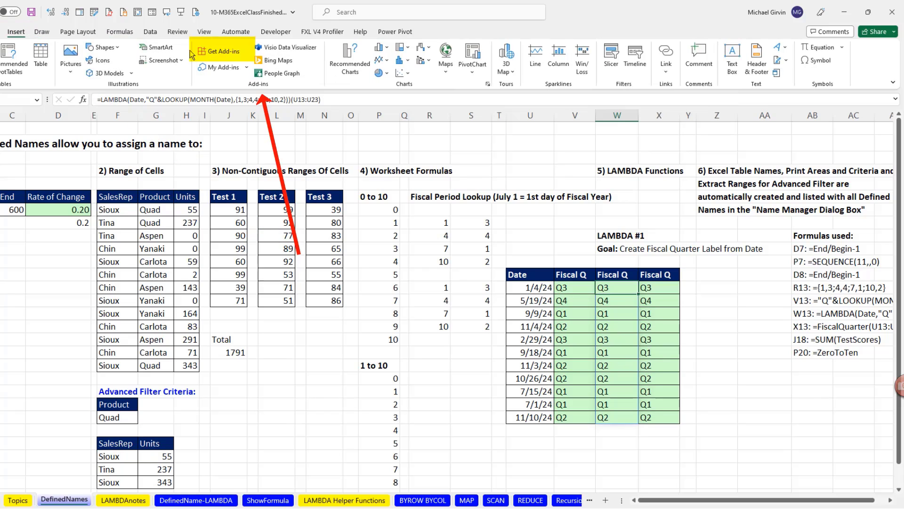
left_click(218, 52)
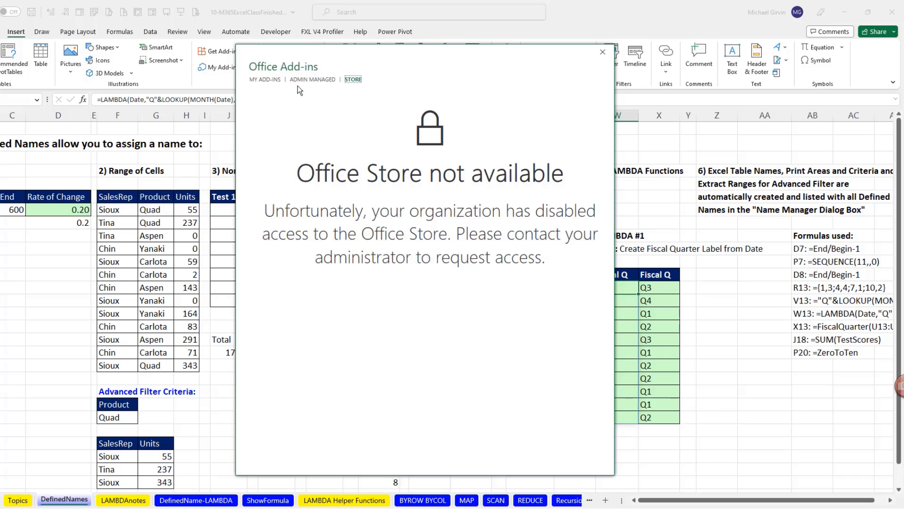
left_click(602, 51)
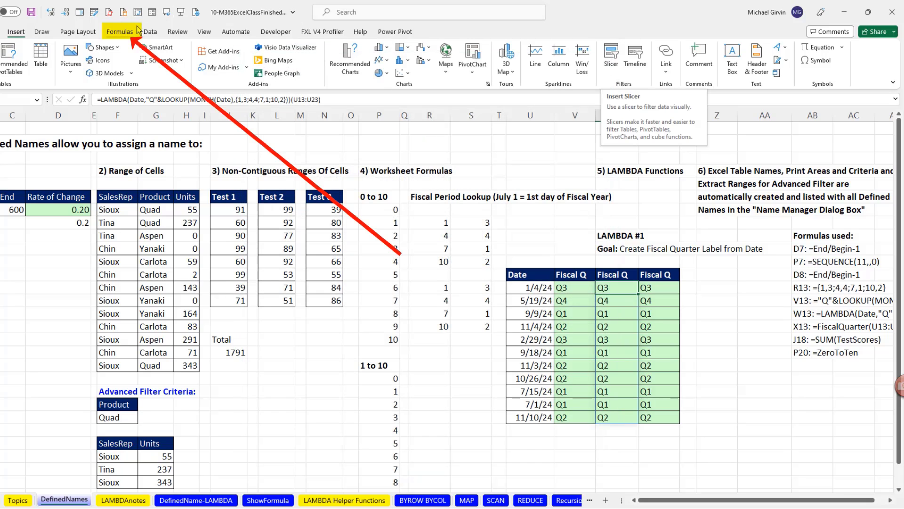
left_click(129, 32)
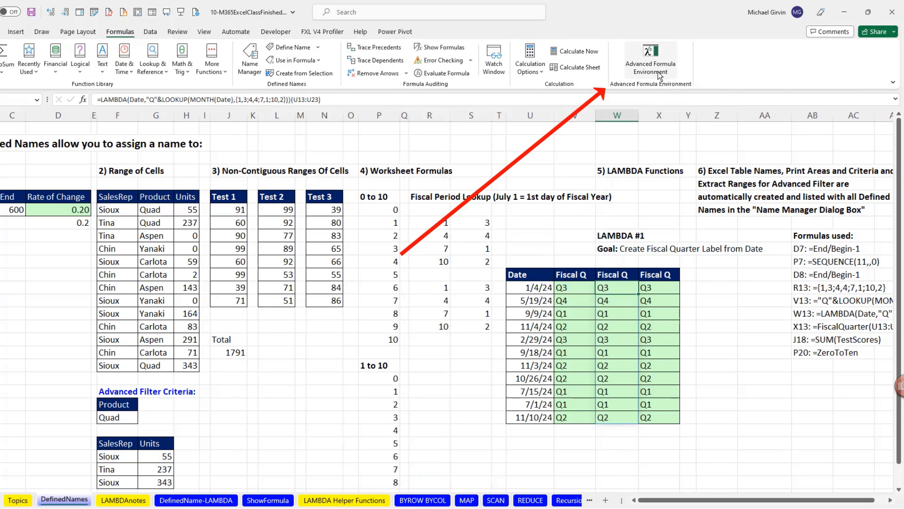
Open the Advanced Formula Environment with P7 selected, and display the formulas of P7, P20 and W13 in its grid view
left_click(373, 210)
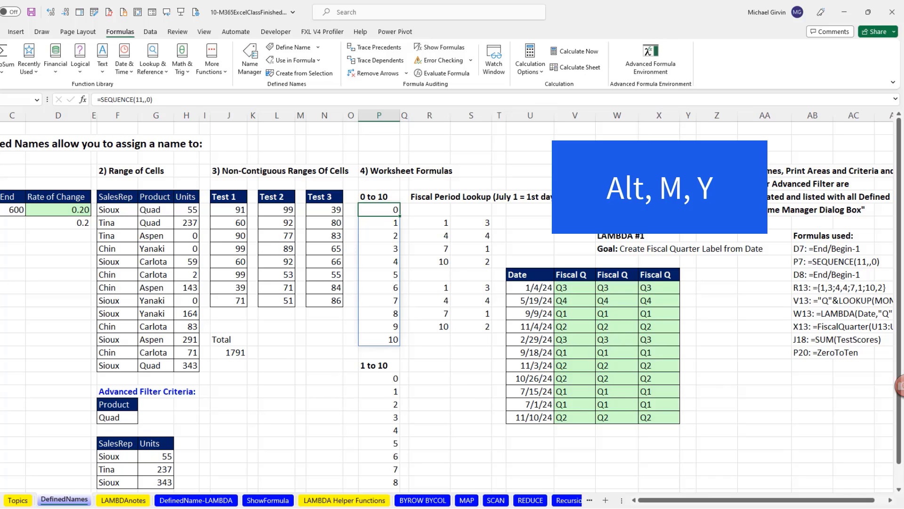
key("alt+m")
key("y")
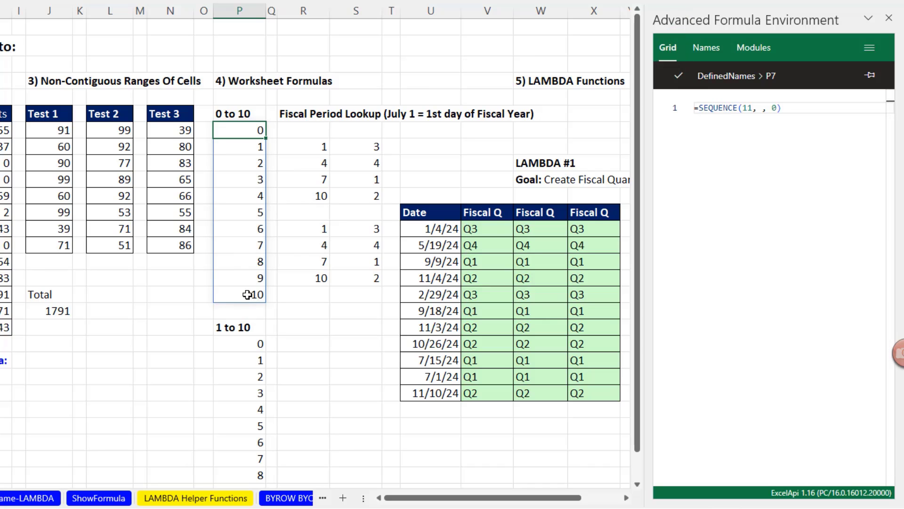
left_click(240, 345)
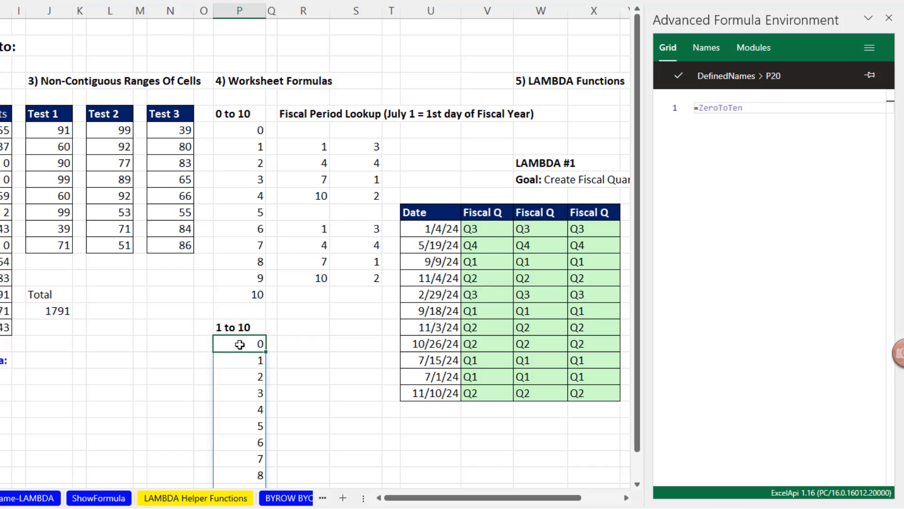
left_click(537, 230)
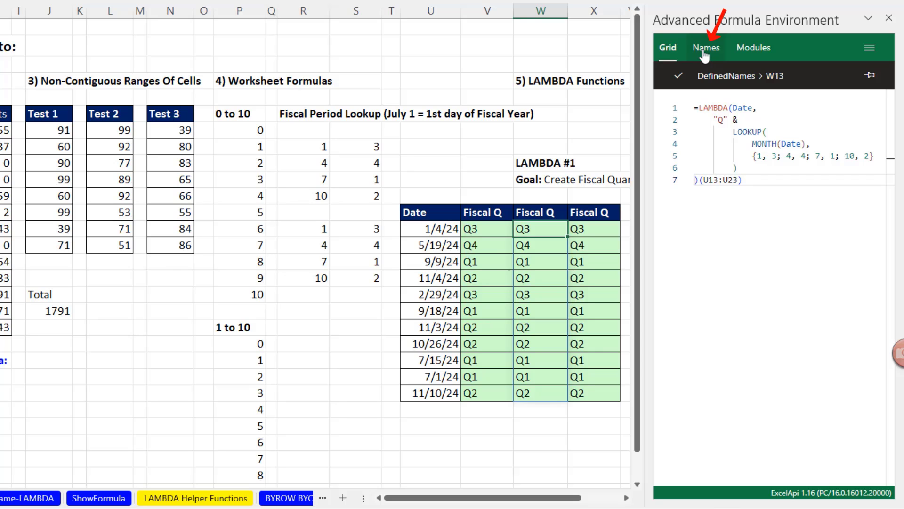
Browse the workbook's defined names by category: functions, formulas and ranges
left_click(706, 52)
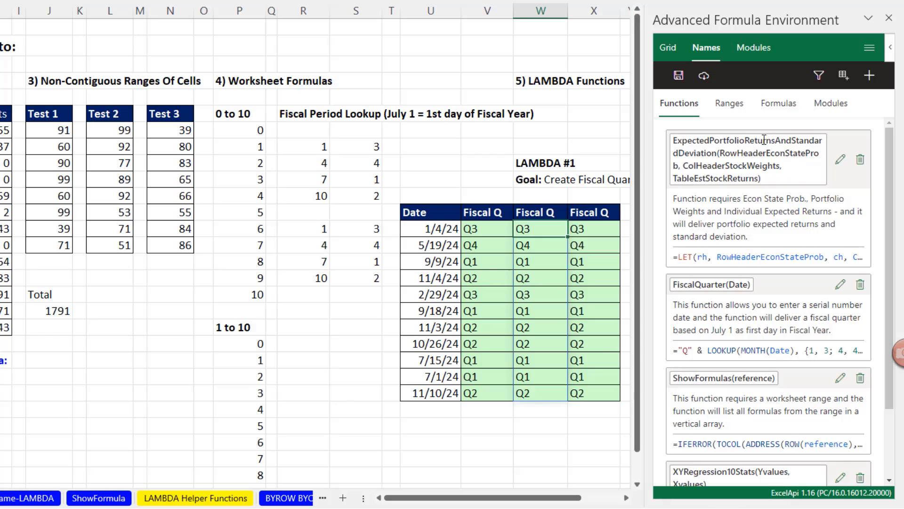
left_click(779, 104)
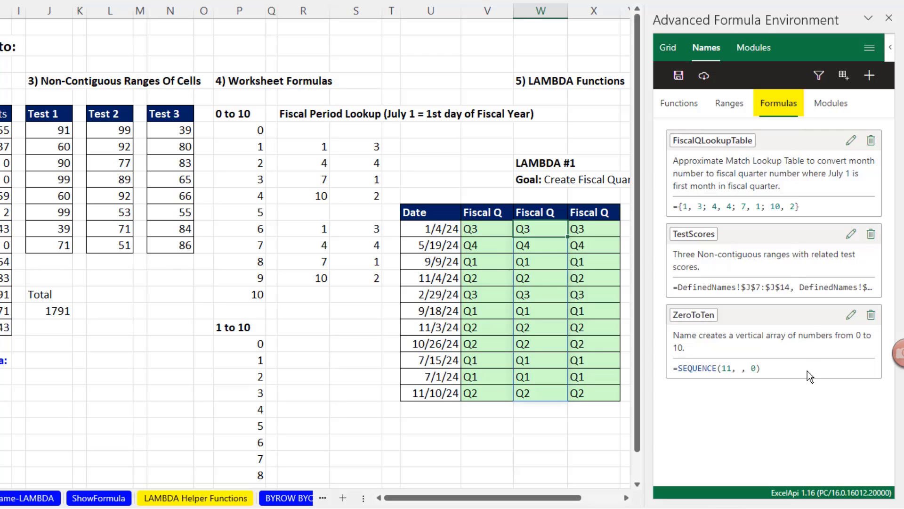
left_click(729, 104)
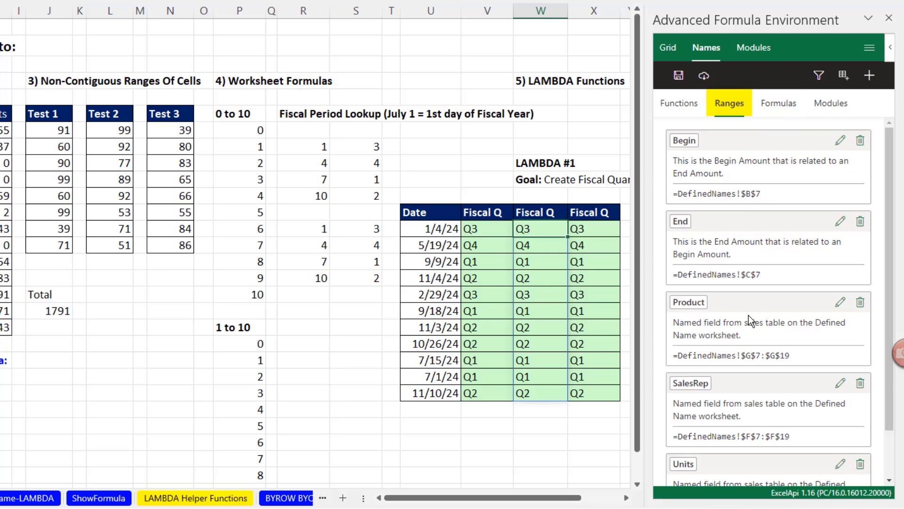
left_click(679, 104)
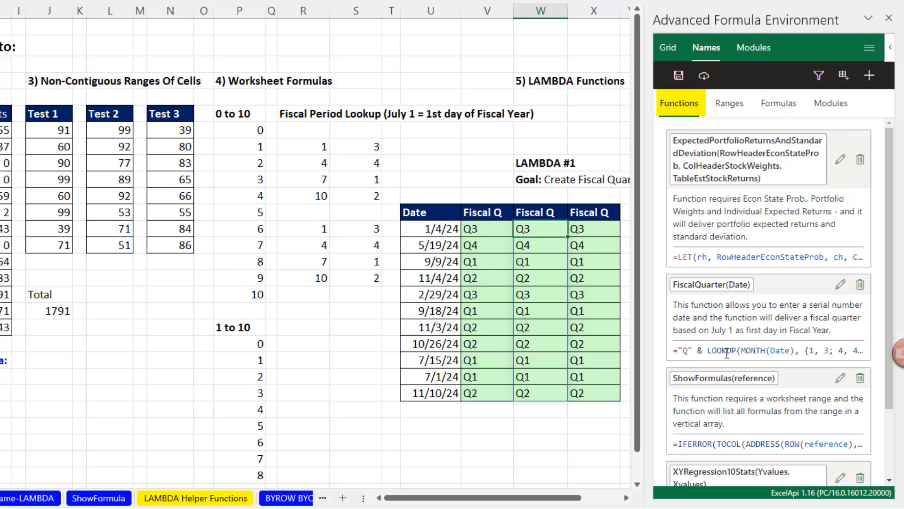
Inspect the name, description and definition of the formula name ZeroToTen and the range name Product in their editors
left_click(783, 111)
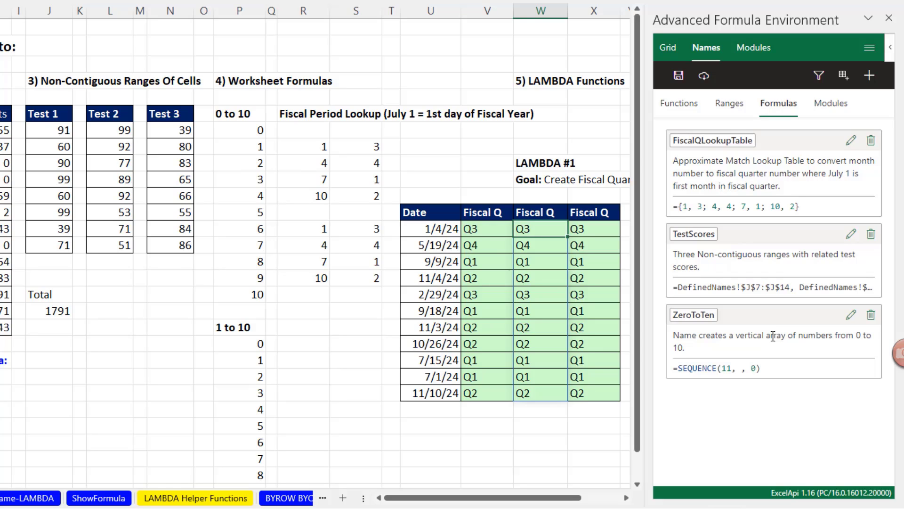
left_click(852, 315)
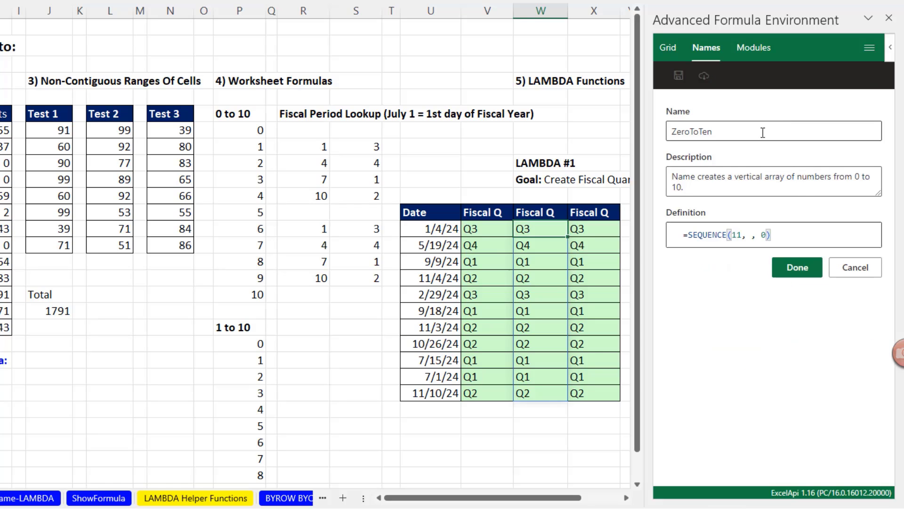
left_click(801, 270)
left_click(724, 106)
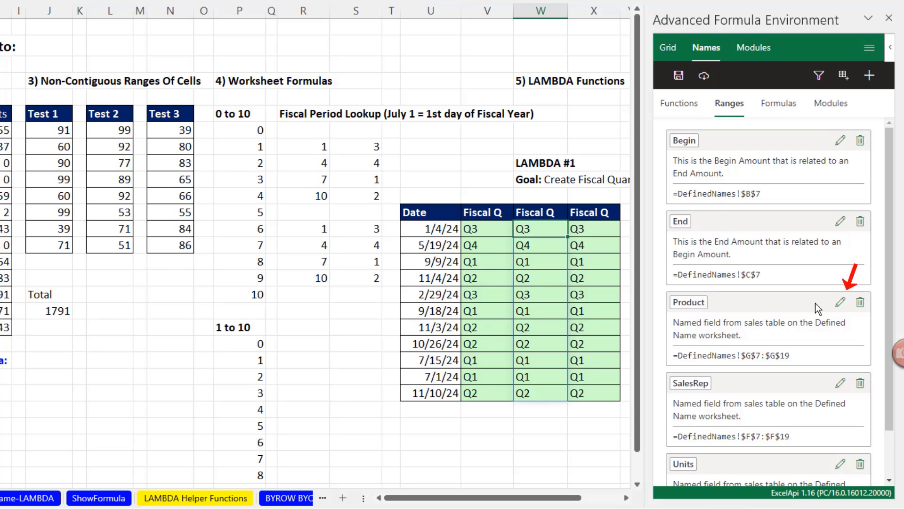
left_click(841, 303)
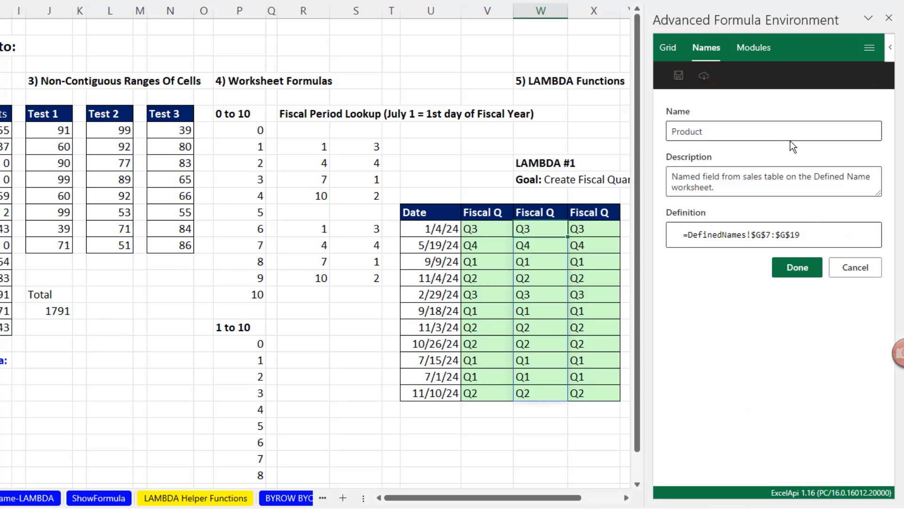
left_click(777, 266)
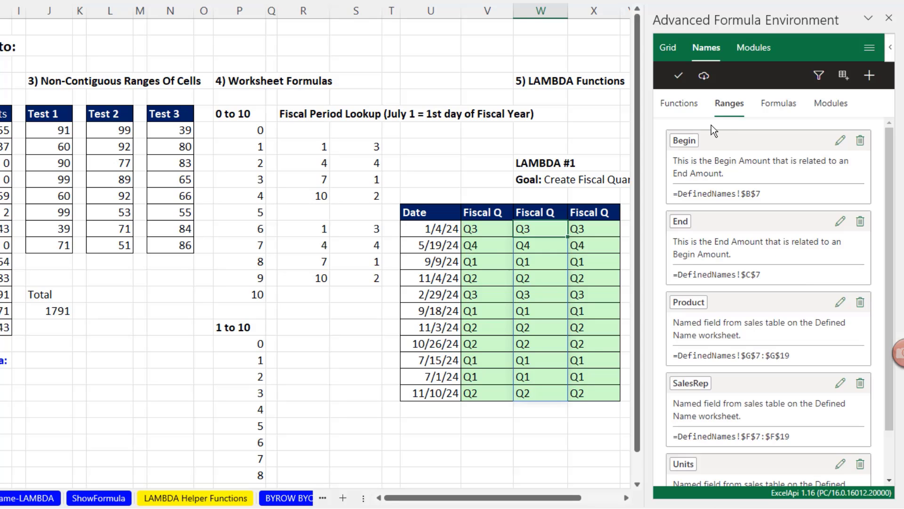
Open the XYRegression10Stats function's editor, widen the pane and review its description, arguments and LET definition
left_click(680, 104)
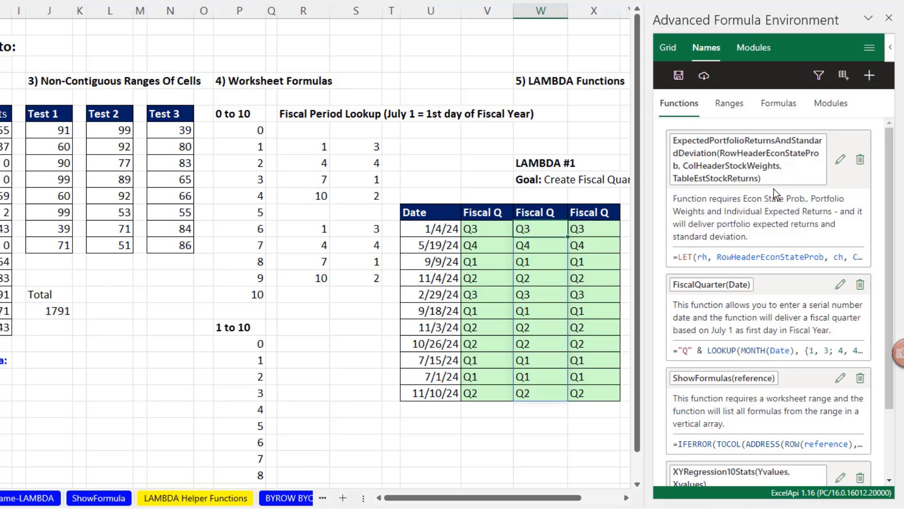
scroll(754, 227, "down", 3)
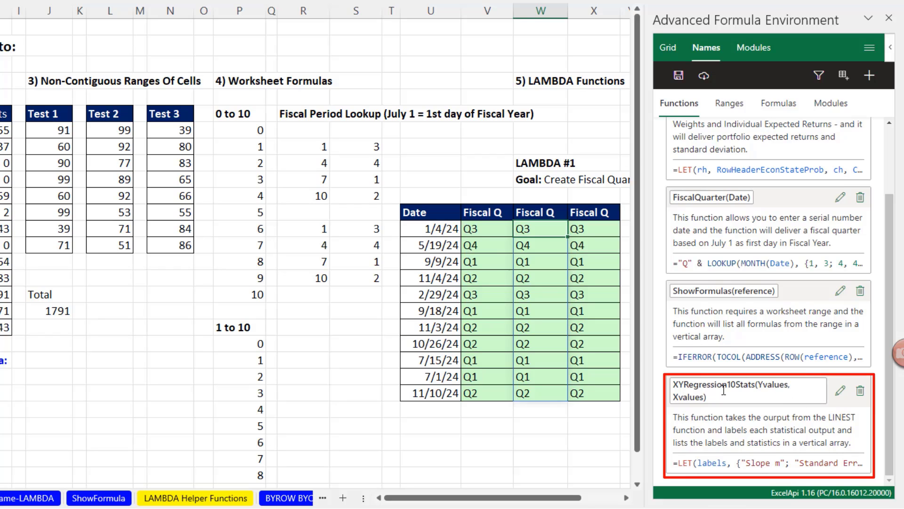
left_click(841, 392)
left_click_drag(649, 166, 561, 173)
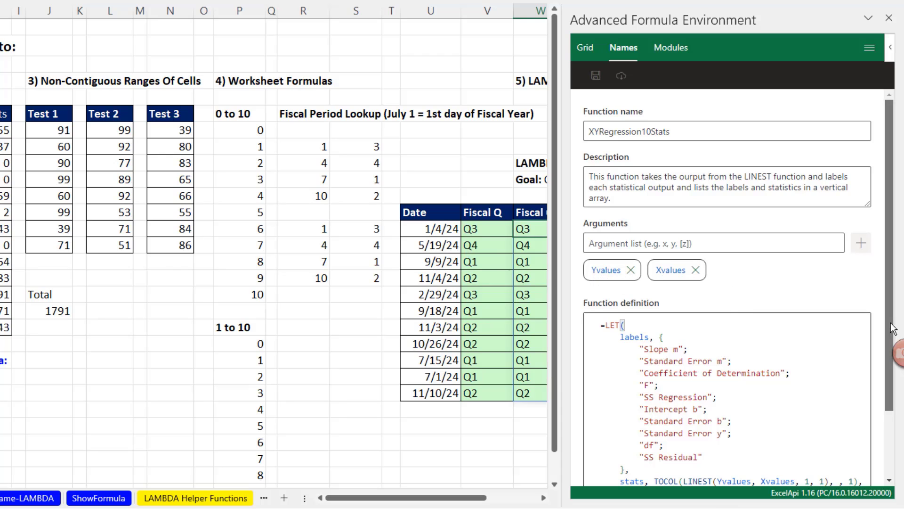
scroll(850, 348, "down", 3)
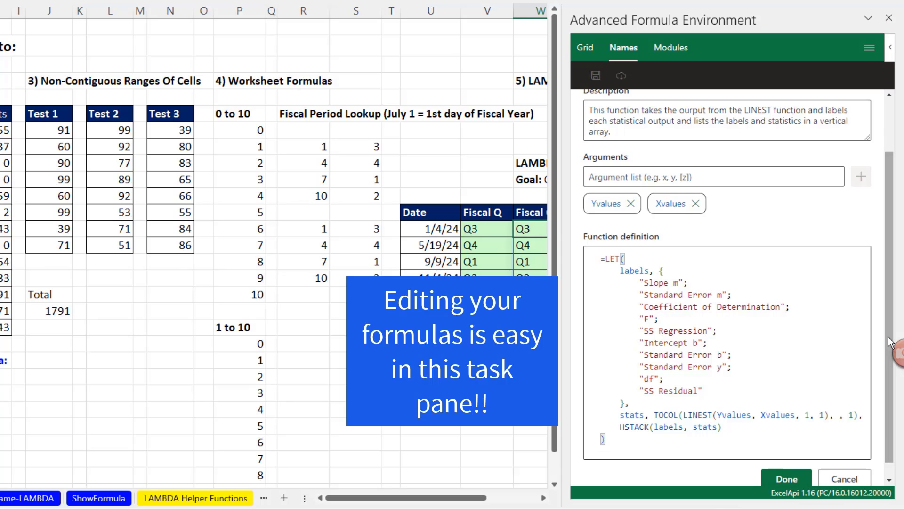
scroll(892, 315, "up", 2)
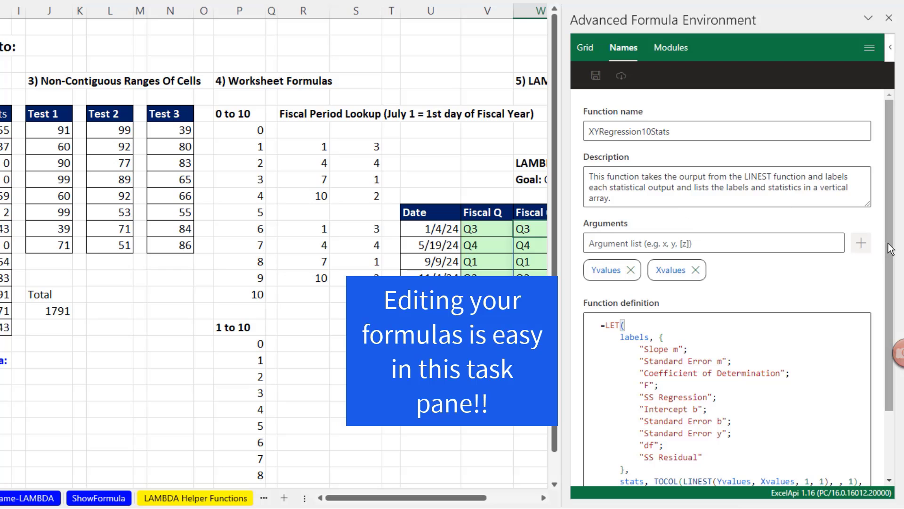
scroll(891, 266, "down", 1)
scroll(892, 266, "down", 2)
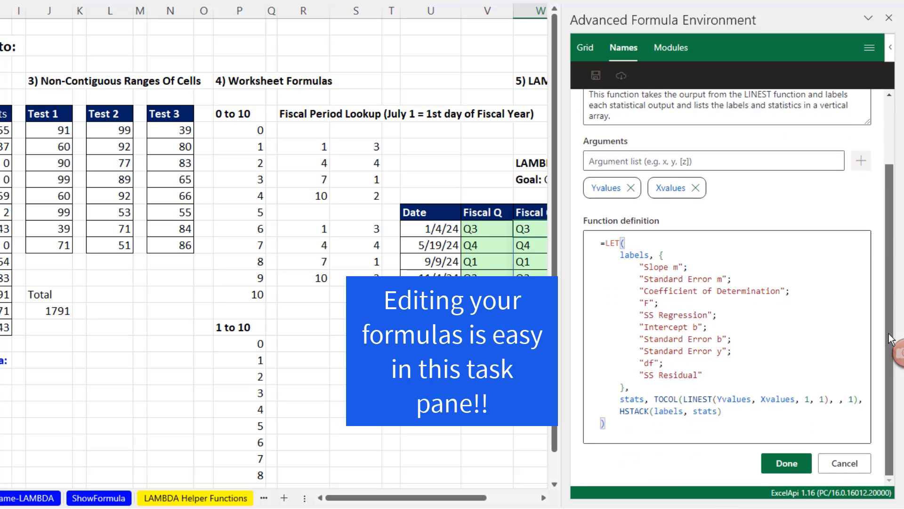
left_click(793, 466)
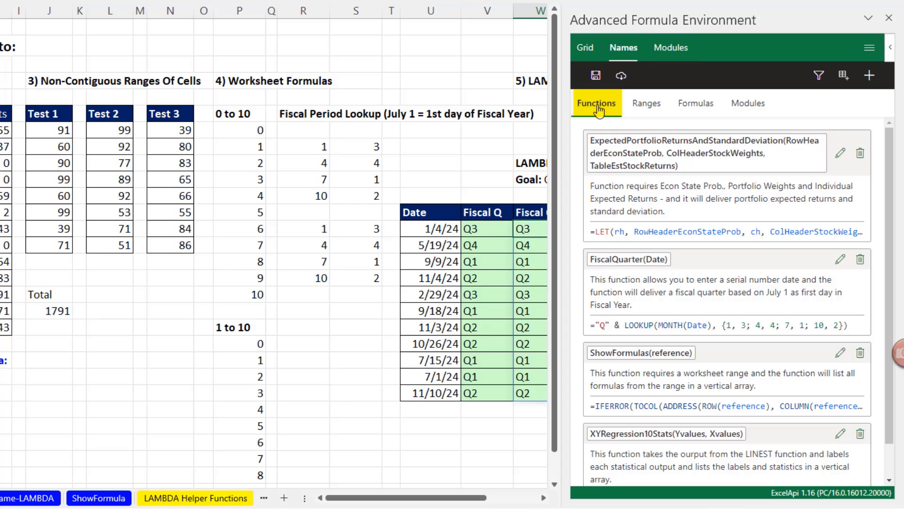
Start a new function named Junk with the description Junk and add the argument Date
left_click(870, 76)
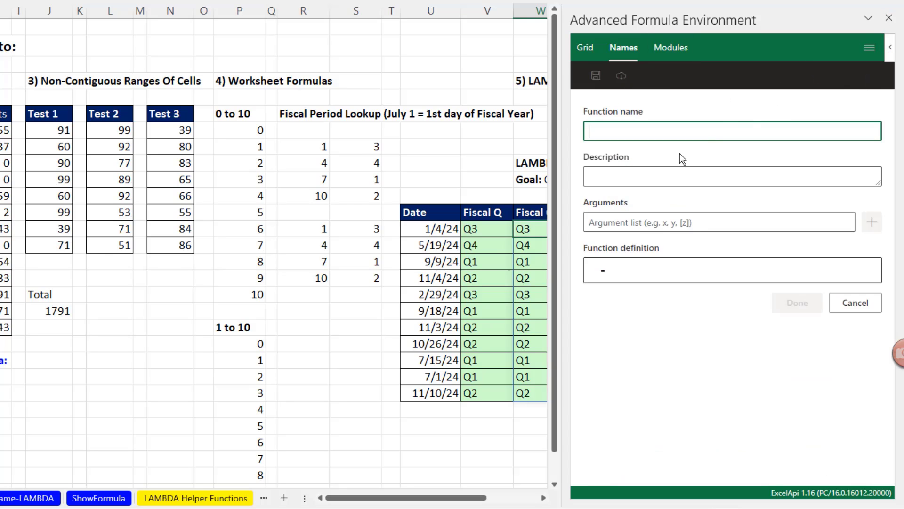
type("Junk")
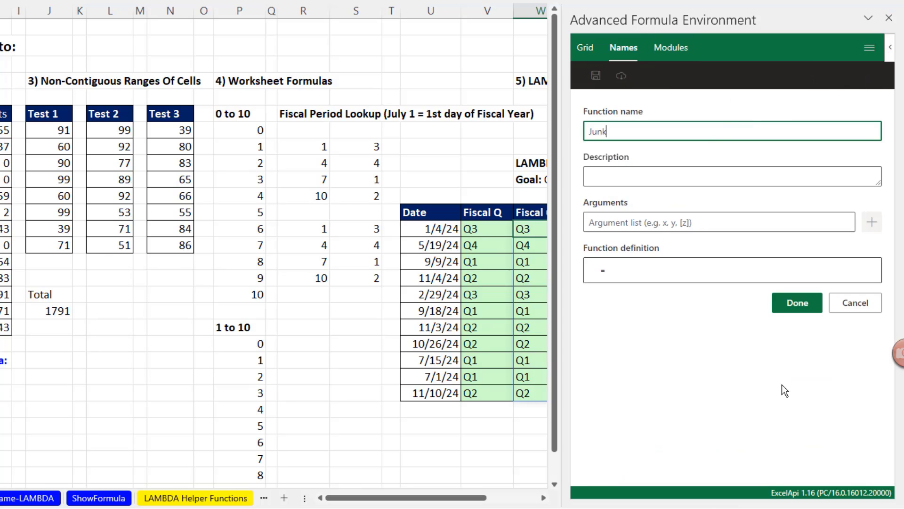
key("Tab")
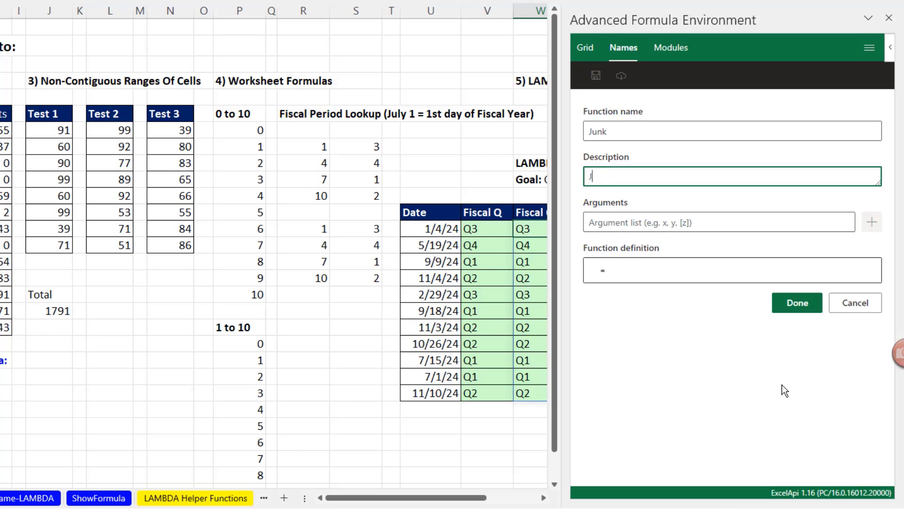
key("Tab")
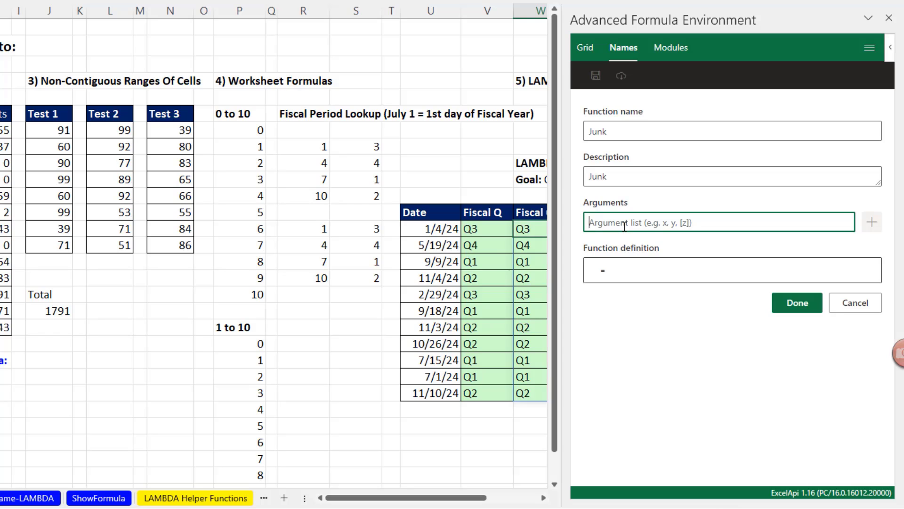
type("Date")
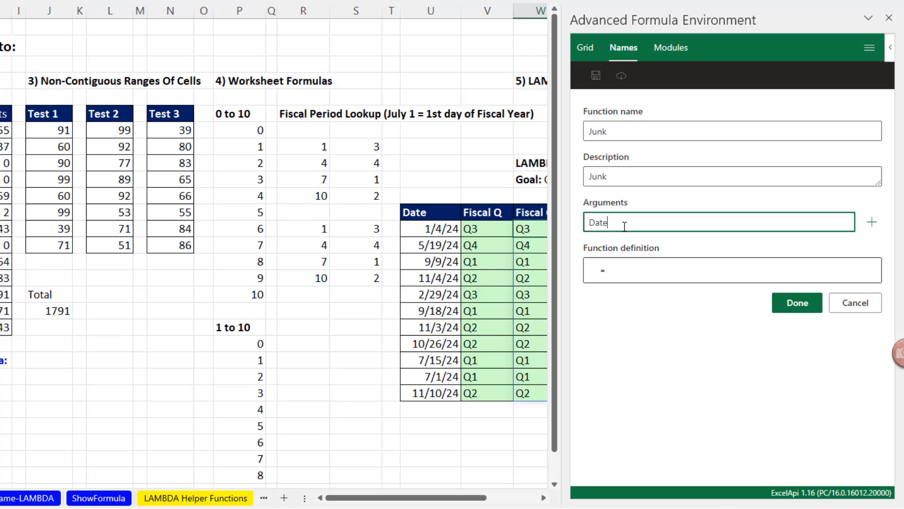
key("Return")
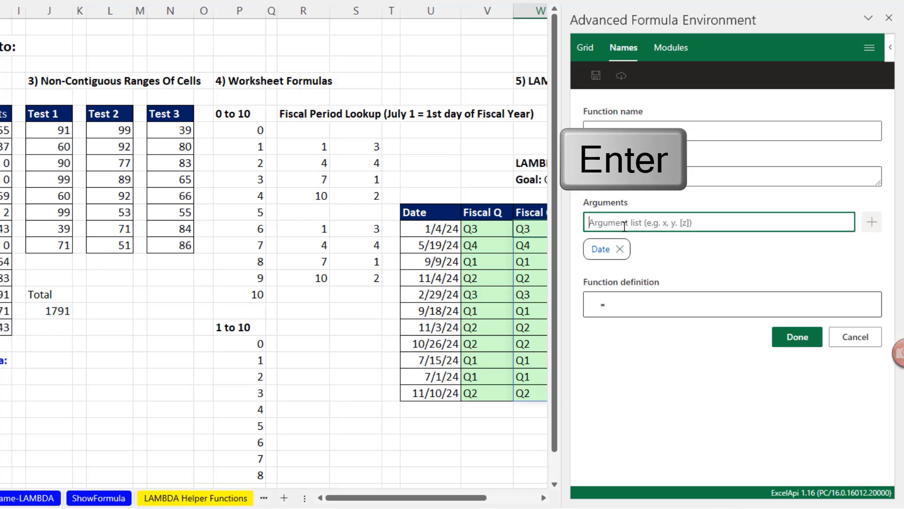
Define the Junk function as =Month(Date) and add it to the list of functions
left_click(611, 305)
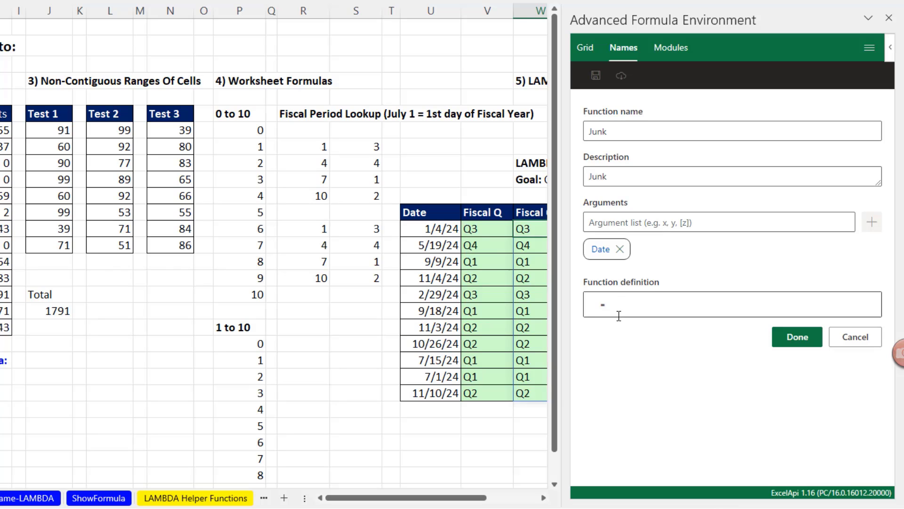
type("Month(D")
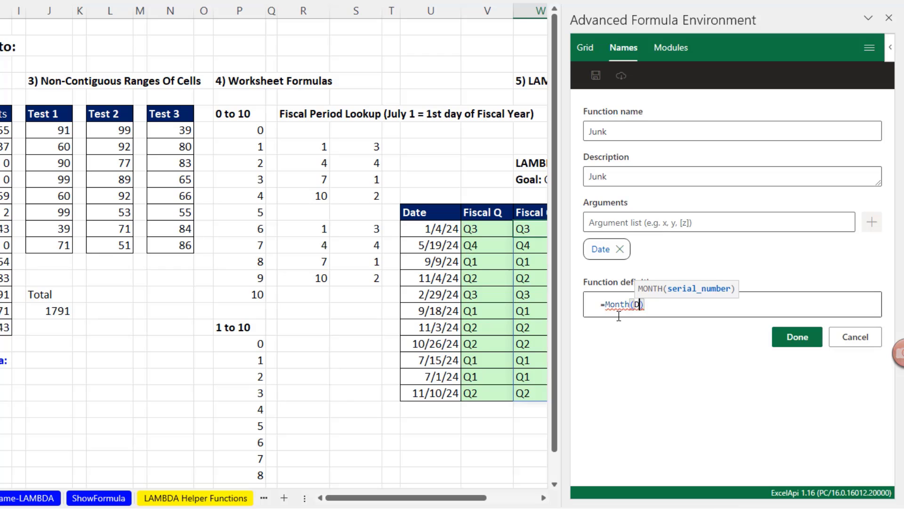
type("ate")
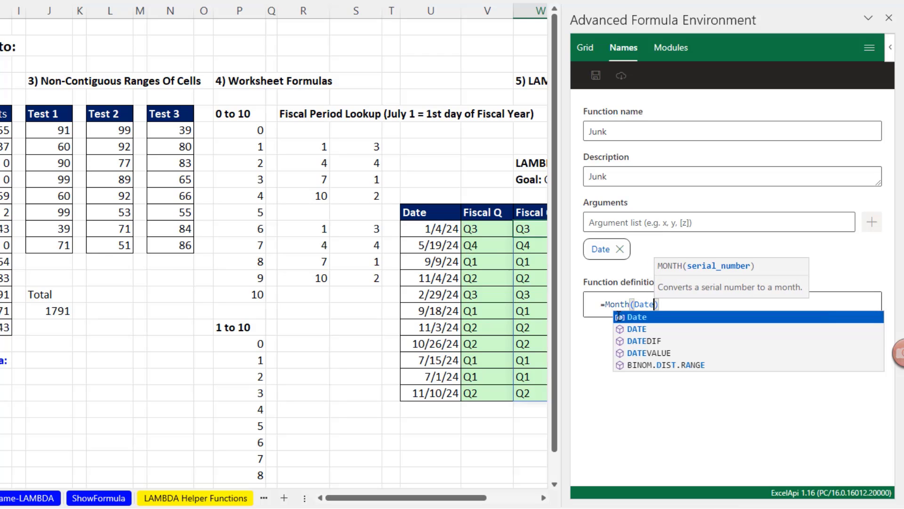
type(")")
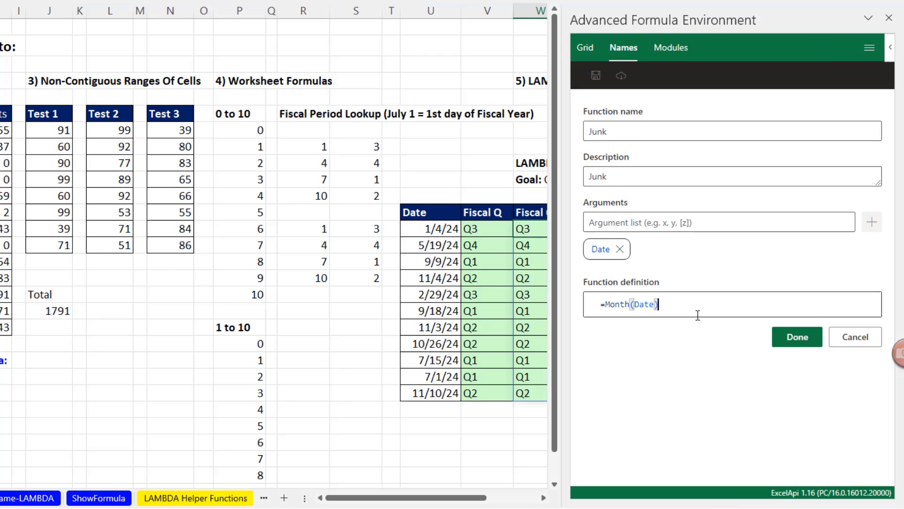
left_click(796, 337)
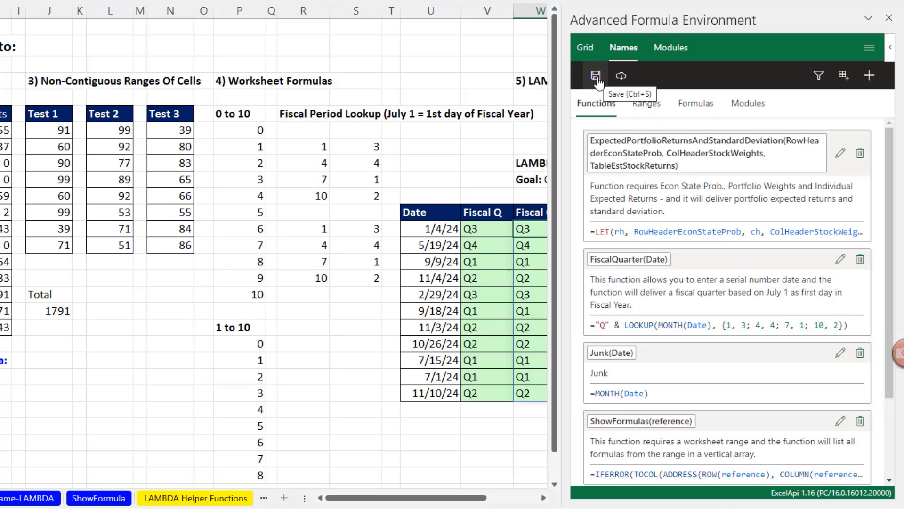
Save the function list to the workbook and inspect the Junk entry's comment and LAMBDA definition in the Name Manager
left_click(596, 79)
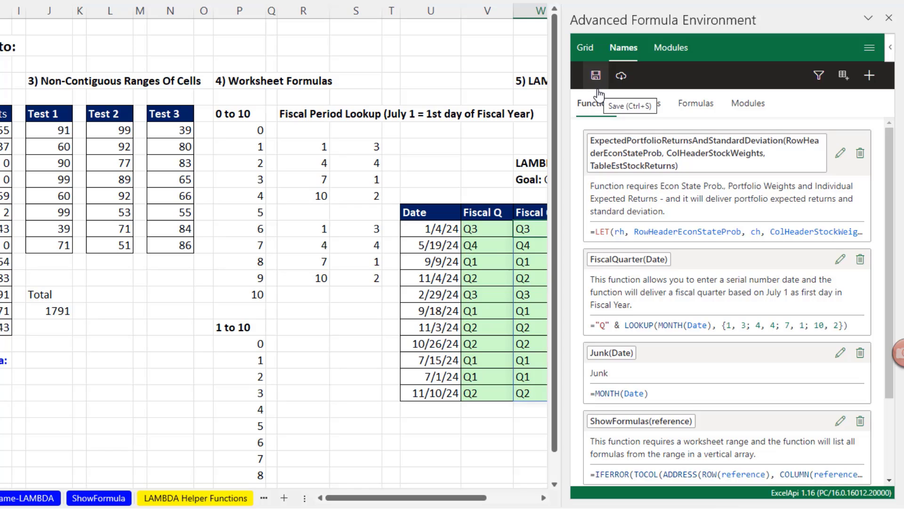
left_click(306, 325)
key("ctrl+F3")
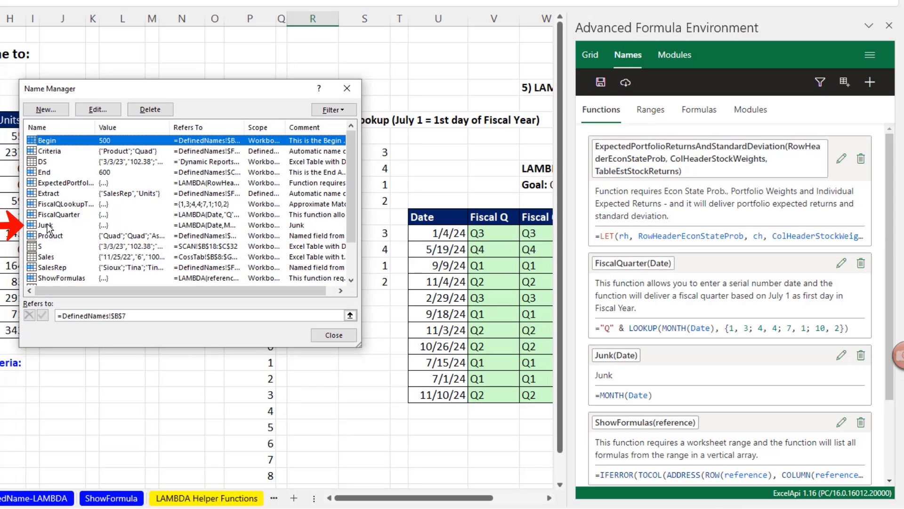
left_click(48, 217)
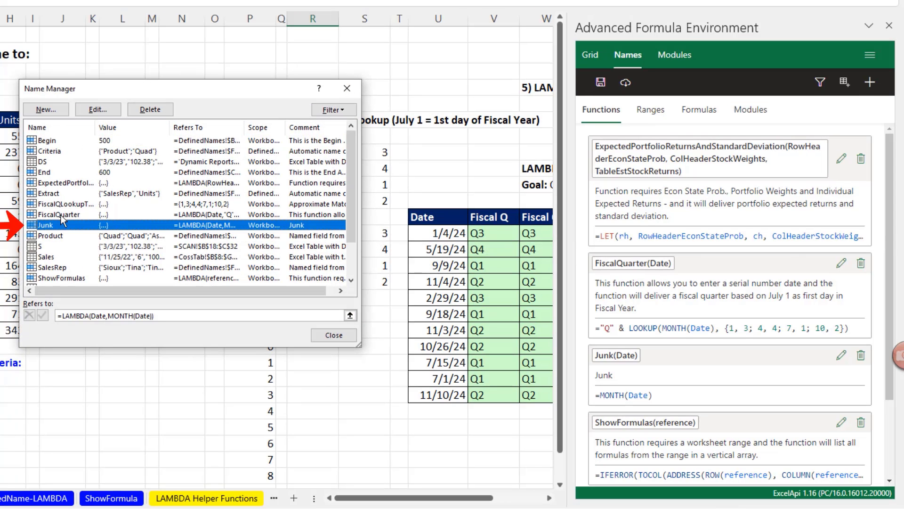
left_click(98, 110)
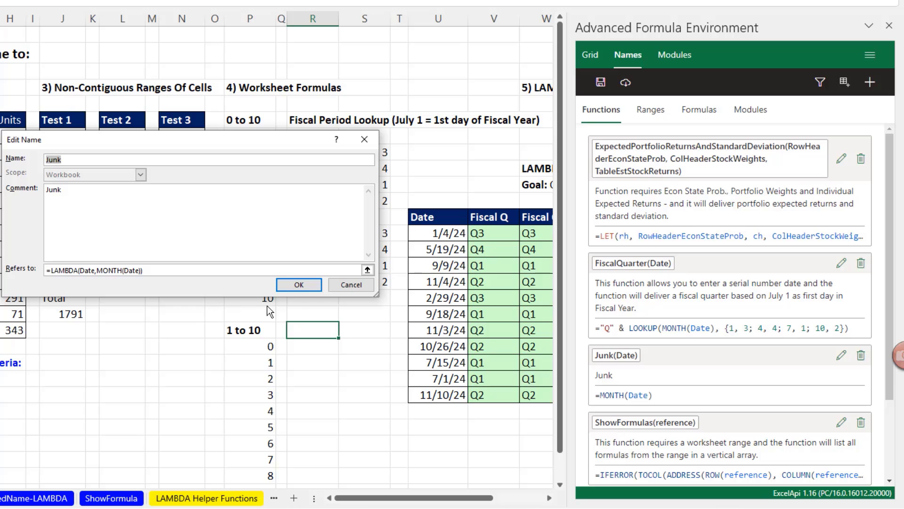
left_click(336, 285)
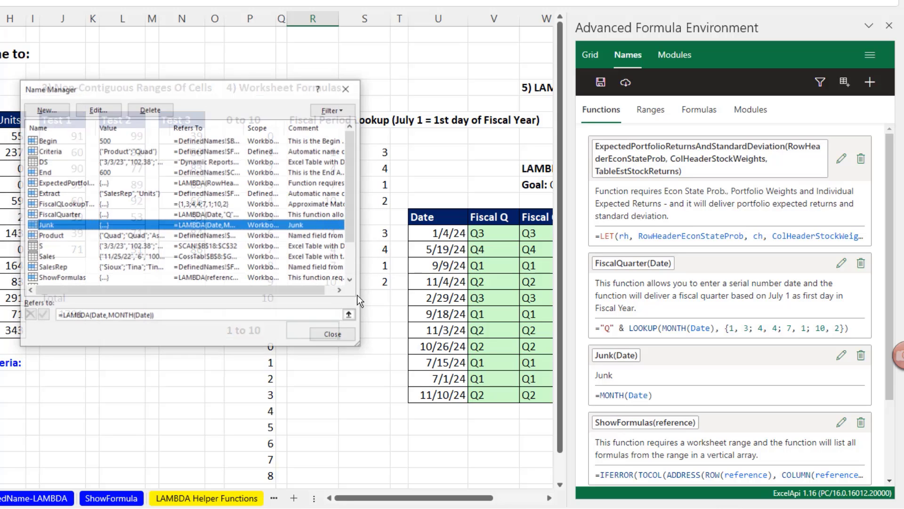
left_click(334, 335)
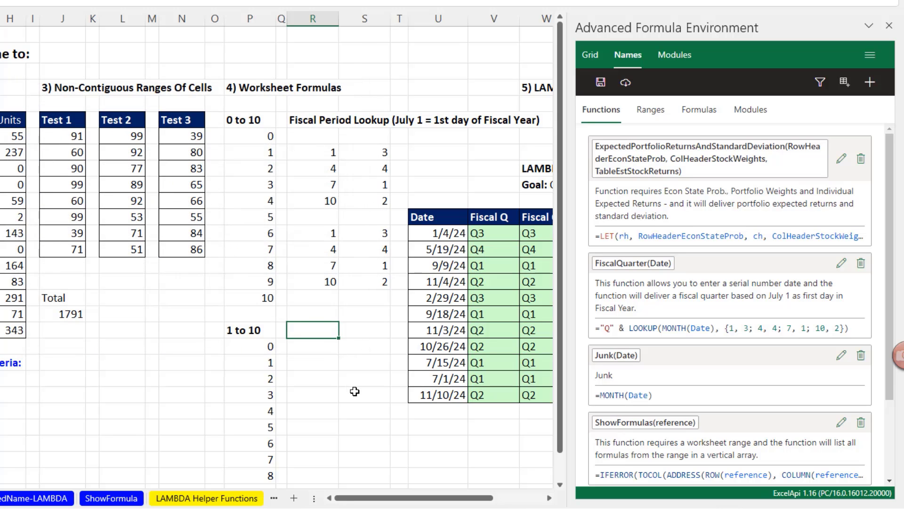
In cell R19, enter a formula that calls the Junk function on the date in U13
type("=ju")
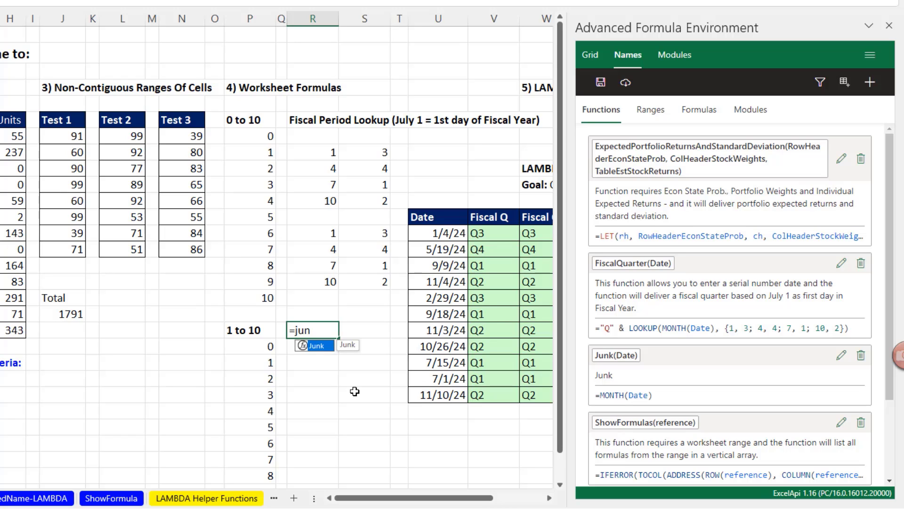
type("n")
key("Tab")
left_click(427, 234)
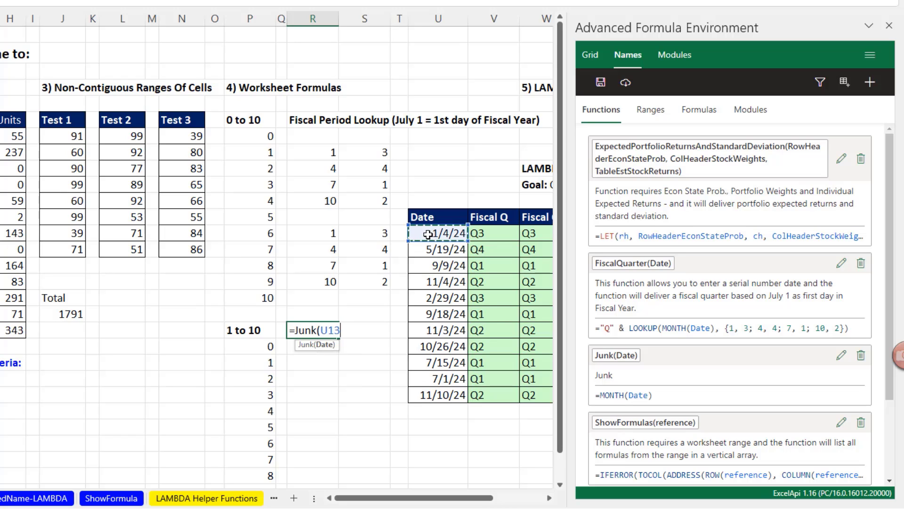
key("Return")
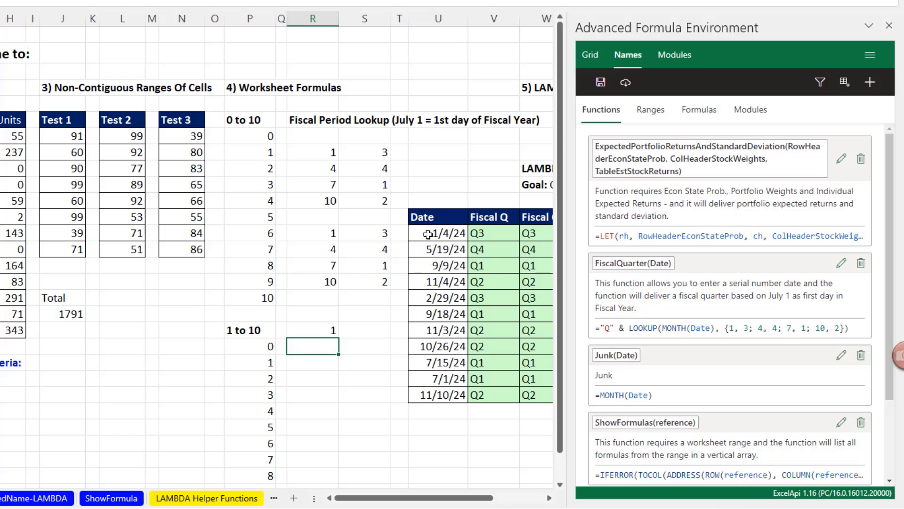
Delete the Junk function from the Advanced Formula Environment and check the Name Manager's list of names
left_click(860, 358)
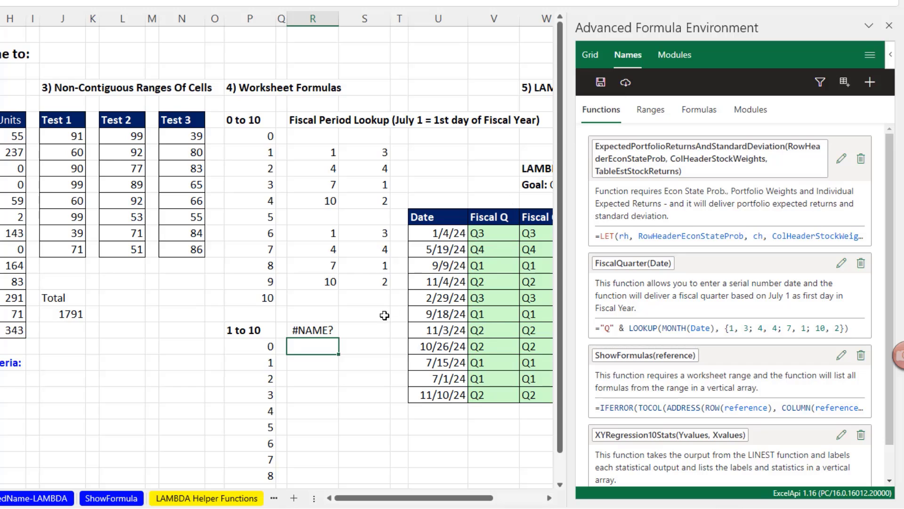
left_click(327, 331)
key("ctrl+F3")
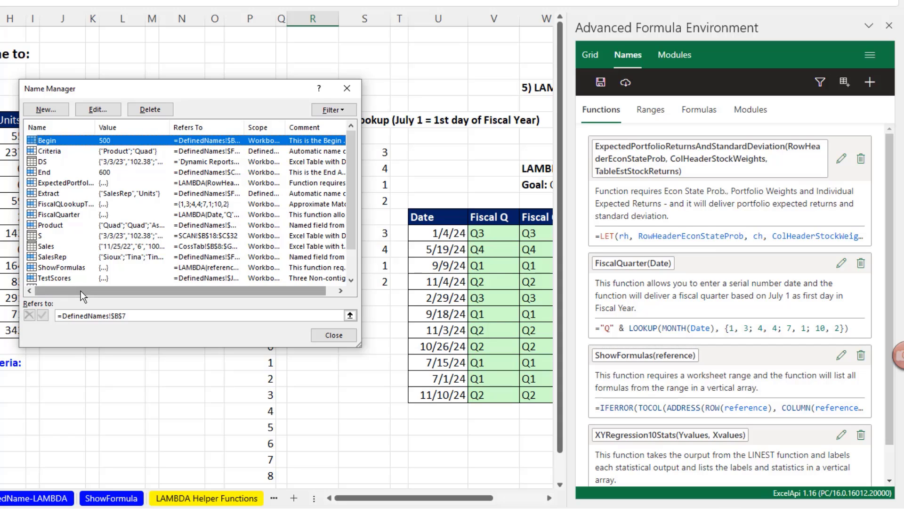
left_click(346, 89)
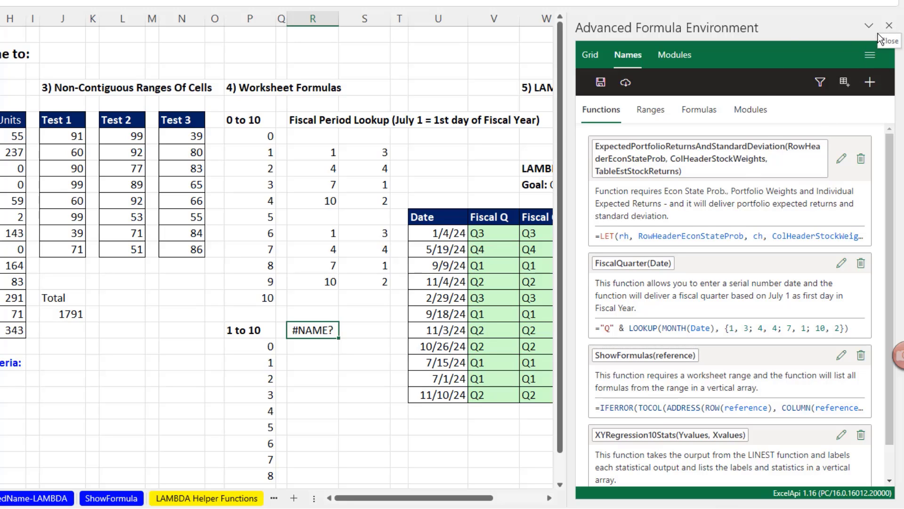
Close the Advanced Formula Environment pane after browsing its name categories, and switch to the LAMBDAnotes worksheet
left_click(651, 113)
left_click(695, 113)
left_click(602, 109)
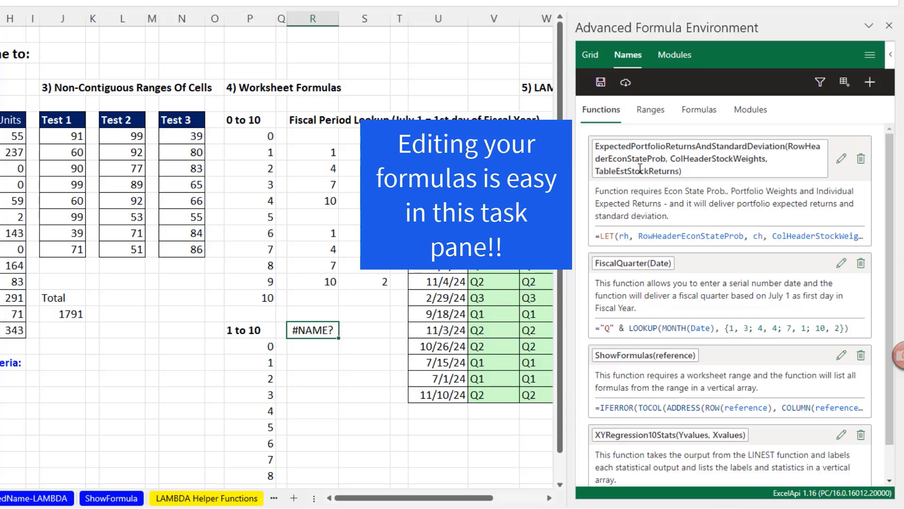
left_click(890, 28)
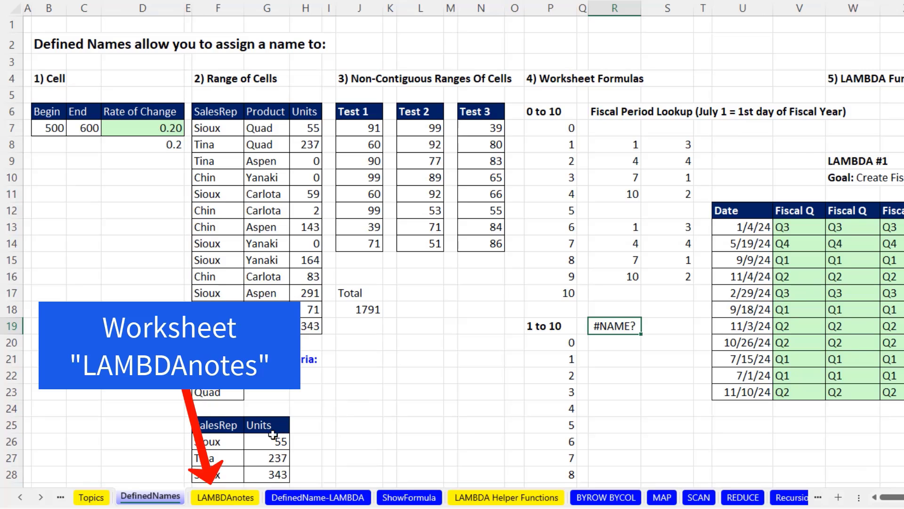
left_click(234, 498)
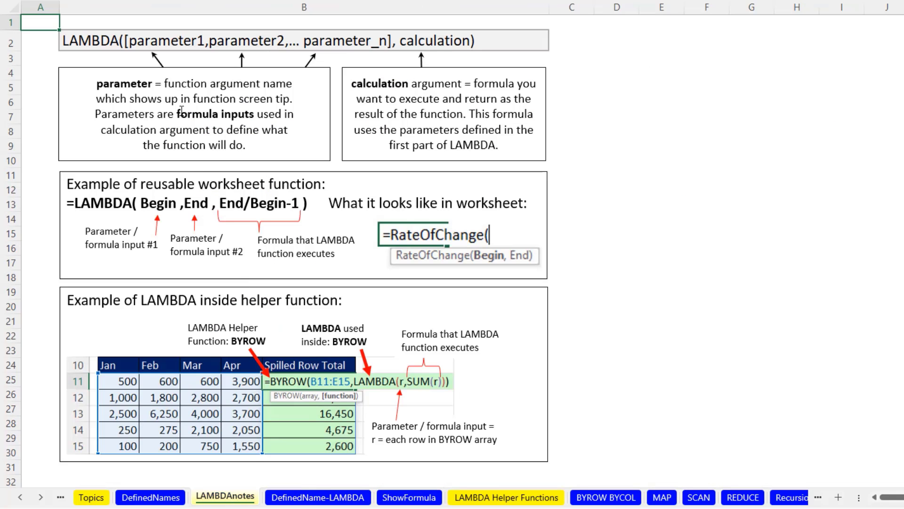
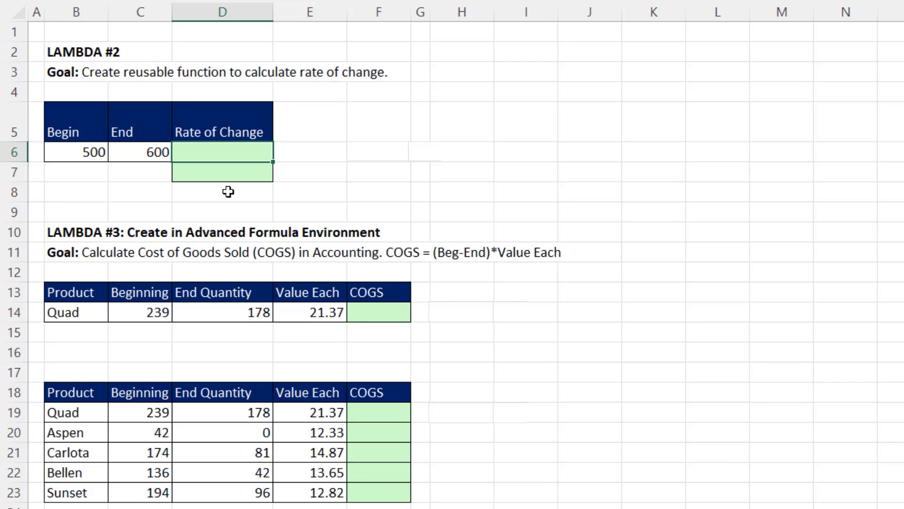
In the Rate of Change cell D6, enter =LAMBDA(Begin, End, End/Begin-1)
type("=")
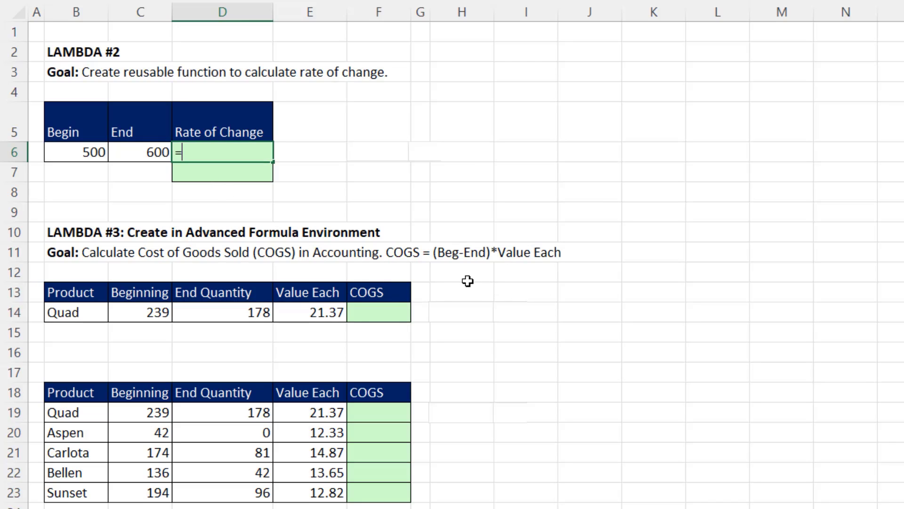
type("l")
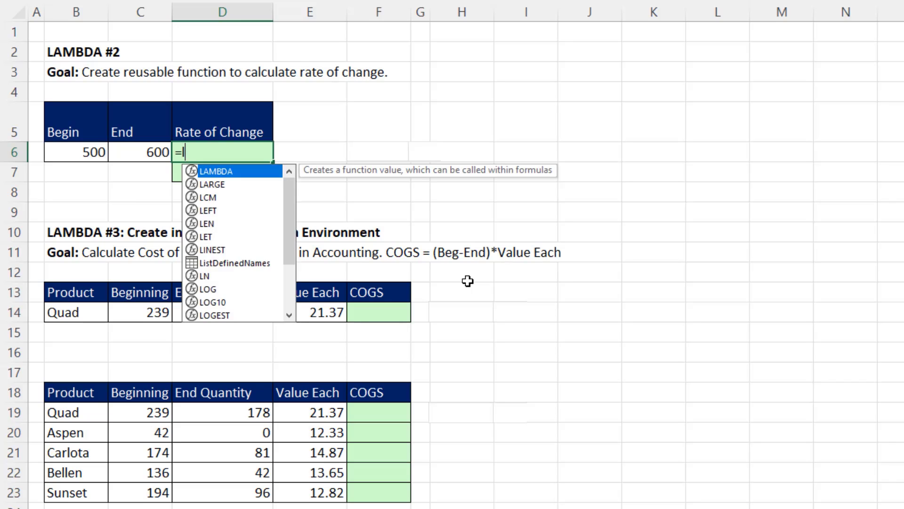
key("Tab")
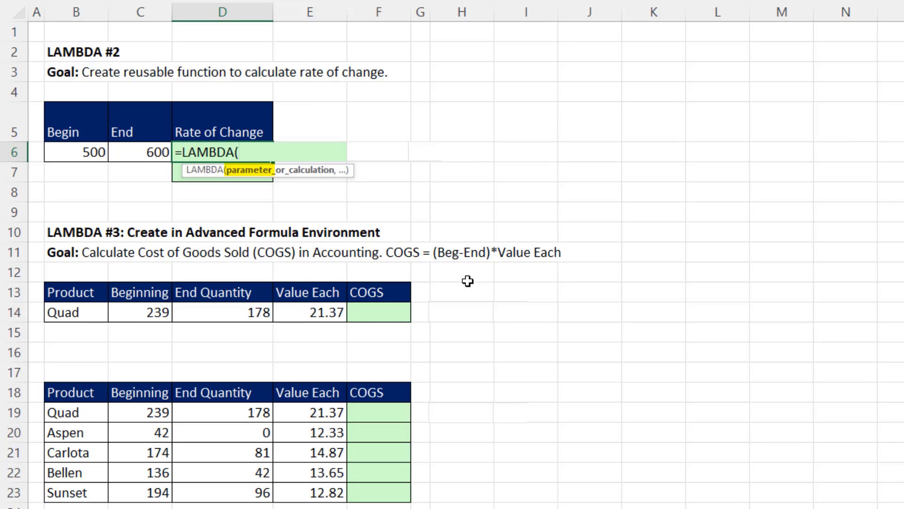
type("Begin, En")
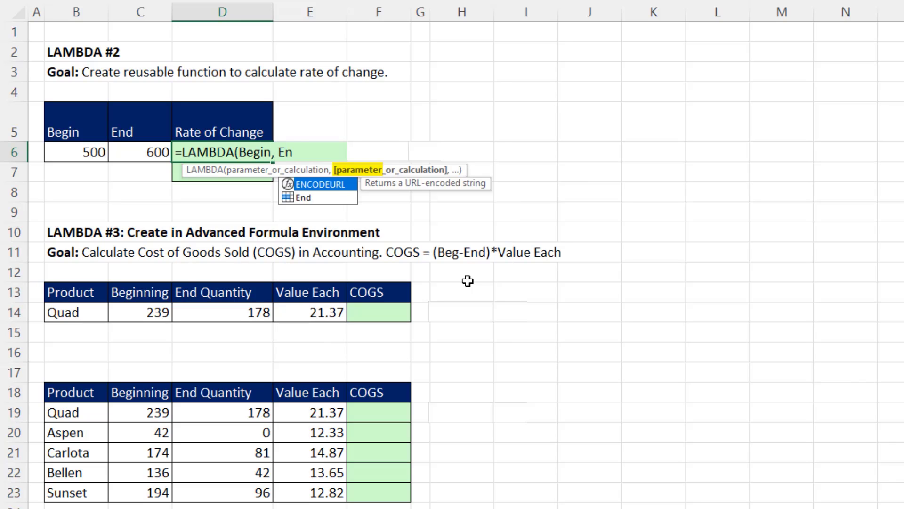
type("d")
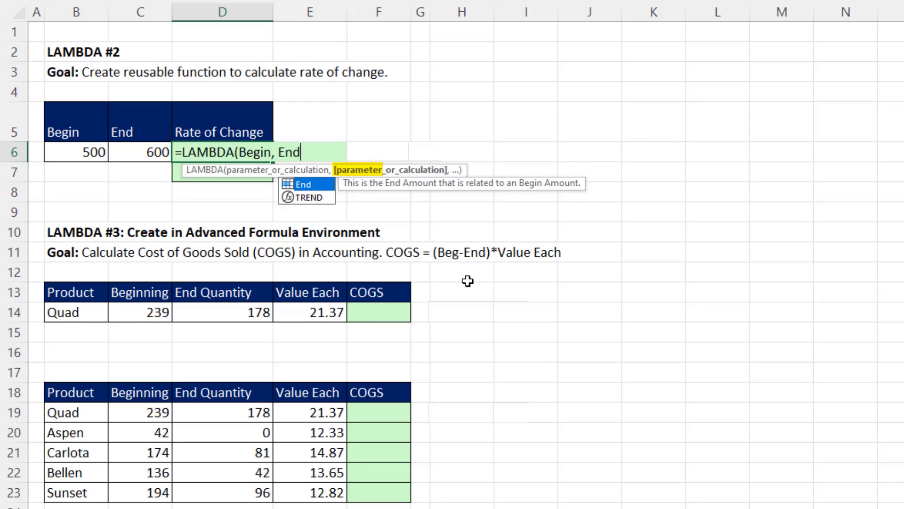
type(",")
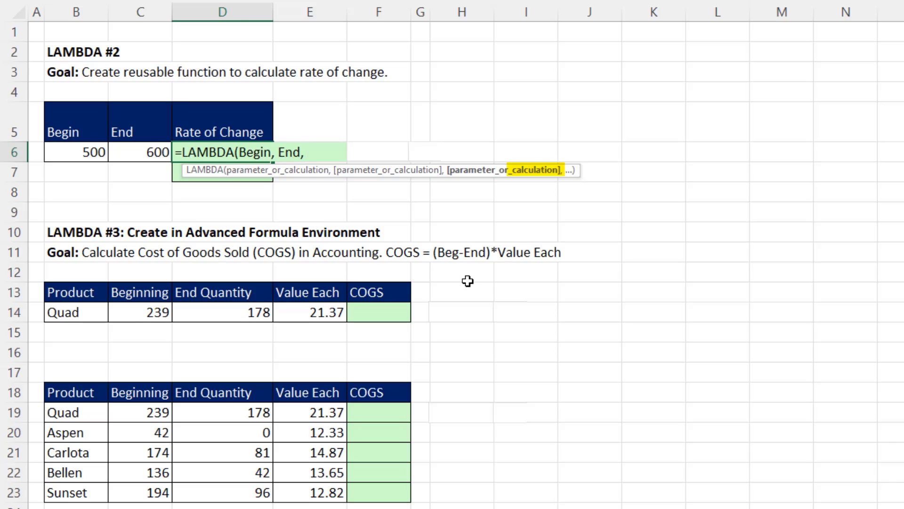
type("End/")
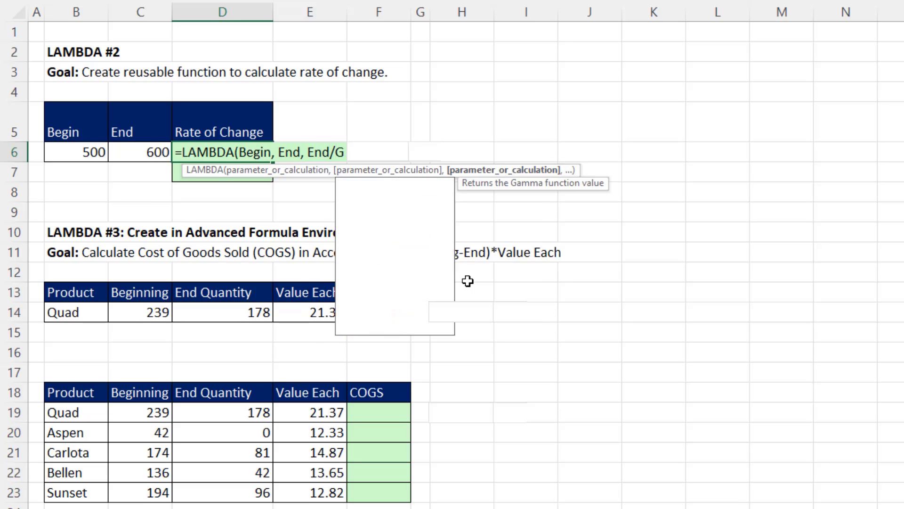
type("Begin-1")
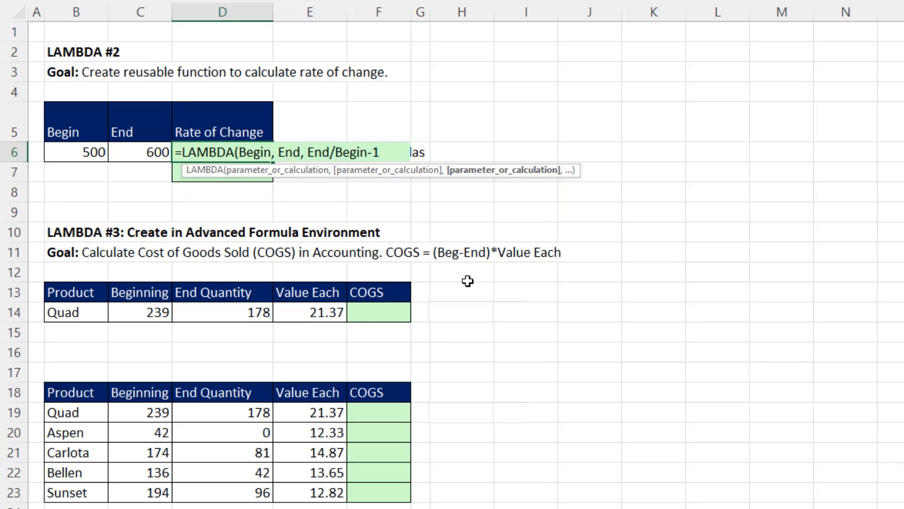
type(")")
key("ctrl+Return")
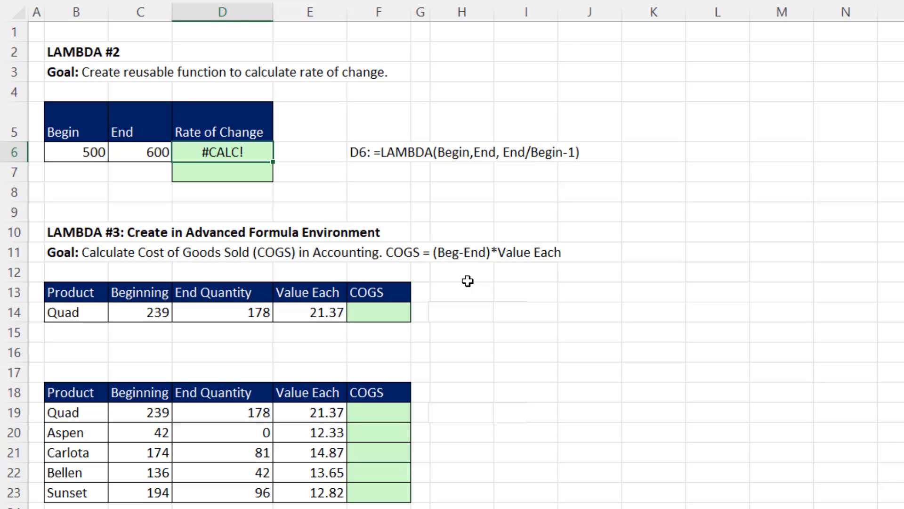
Append the test arguments (B6,C6) to the LAMBDA formula in D6
key("F2")
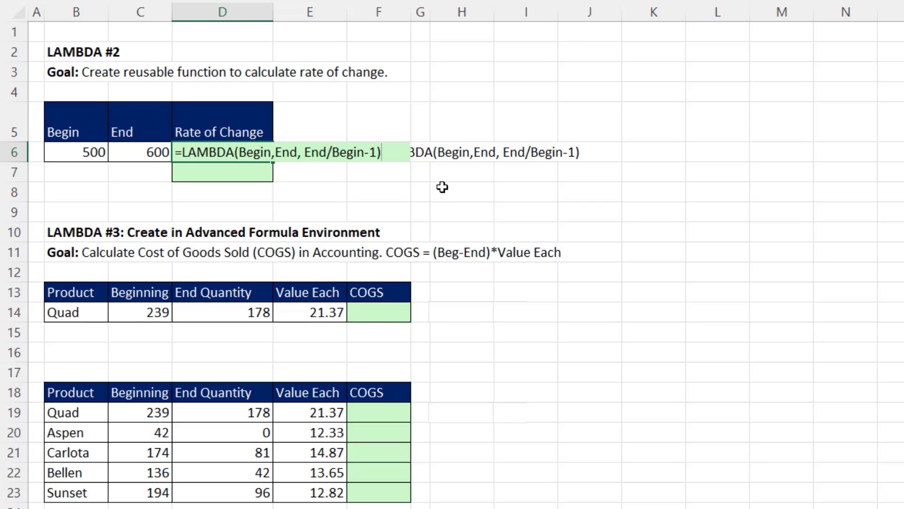
type("(")
left_click(67, 151)
type(",")
left_click(140, 154)
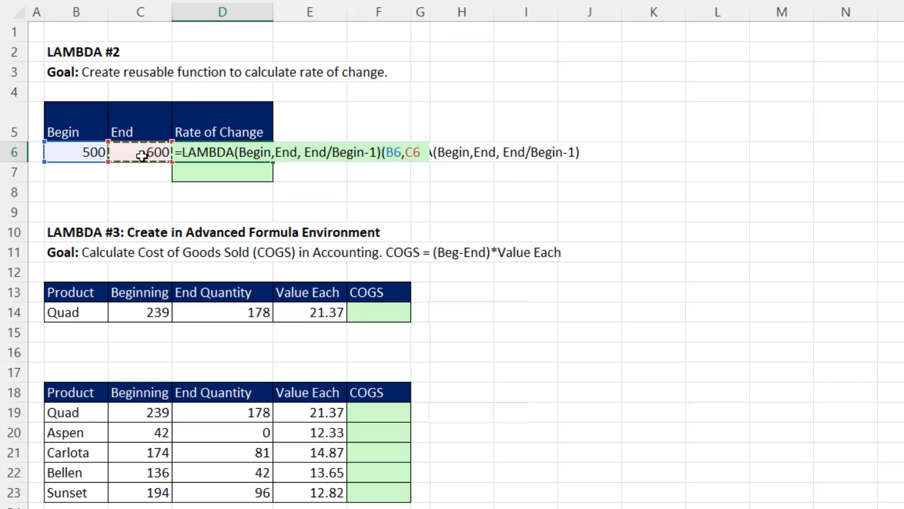
type(")")
key("ctrl+Return")
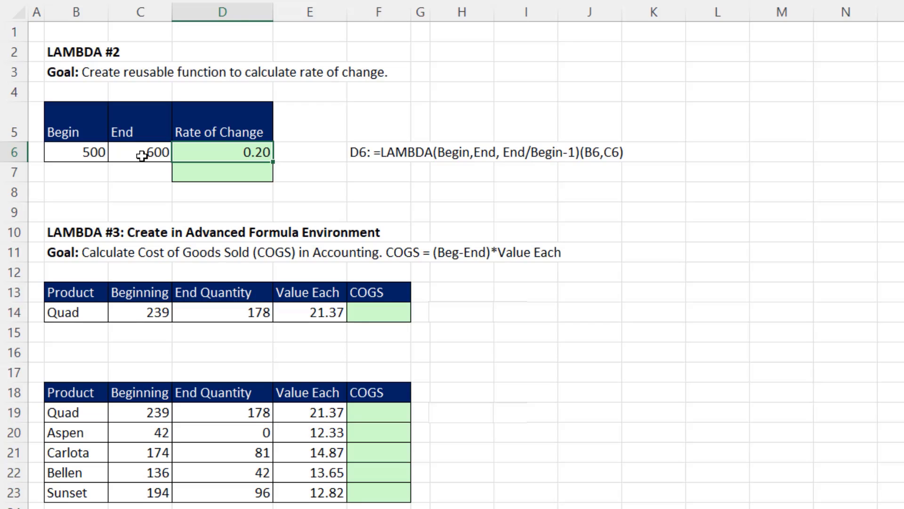
Try a different Begin amount in B6 to test the LAMBDA formula, and undo that change
left_click(94, 154)
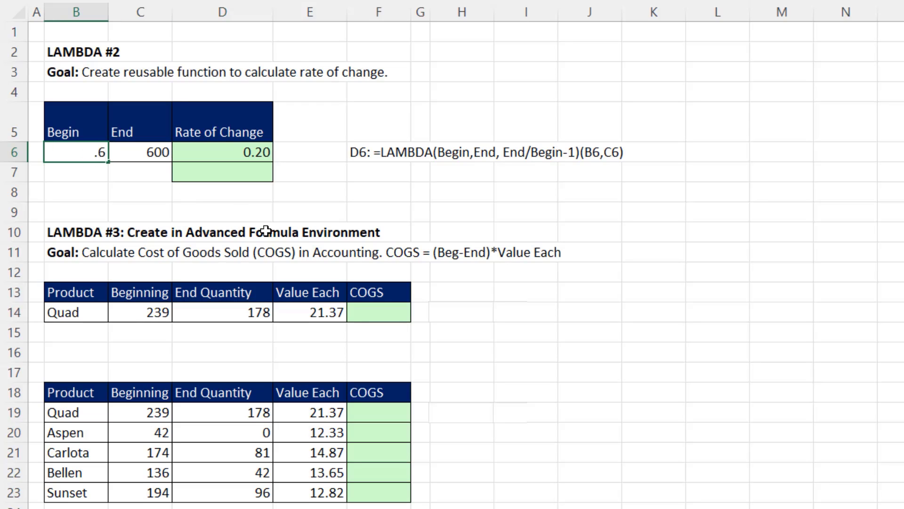
type("900")
key("ctrl+Return")
key("ctrl+z")
Copy =LAMBDA(Begin,End, End/Begin-1) from the formula in D6 without its test arguments, leaving the cell unedited
left_click(237, 155)
key("F2")
left_click_drag(176, 154, 382, 154)
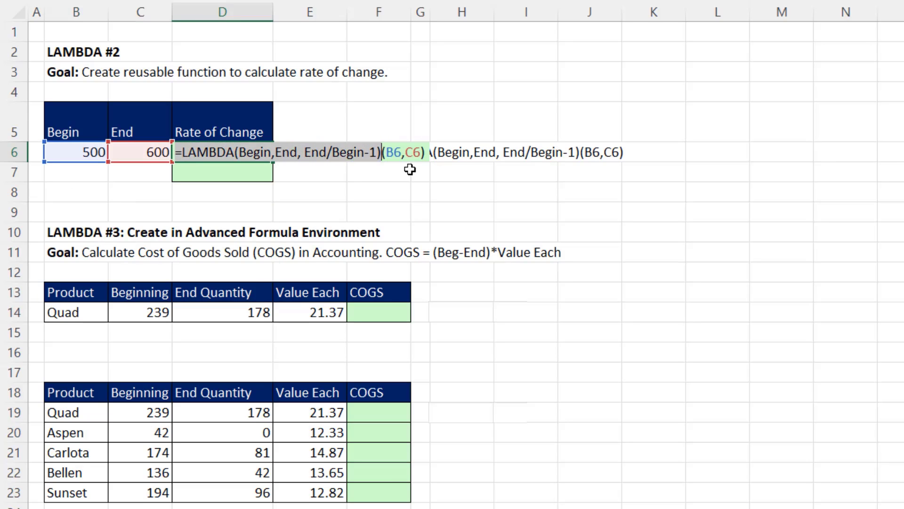
key("ctrl+c")
key("Escape")
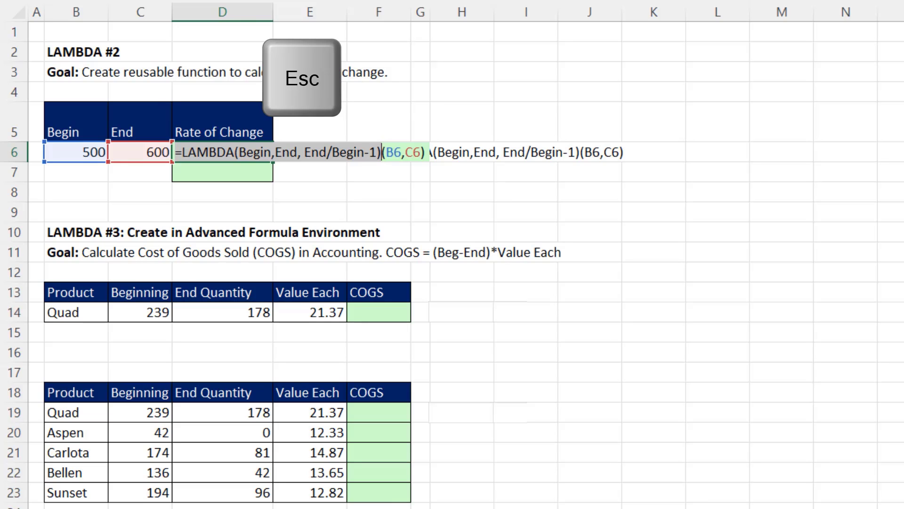
Start a new workbook-scoped defined name RateOfChange that refers to the copied =LAMBDA(Begin,End, End/Begin-1)
key("ctrl+F3")
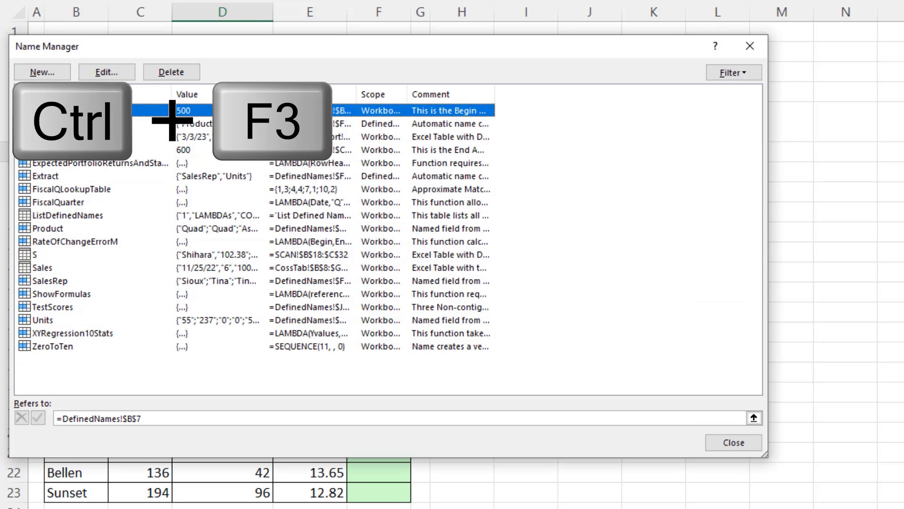
left_click(64, 73)
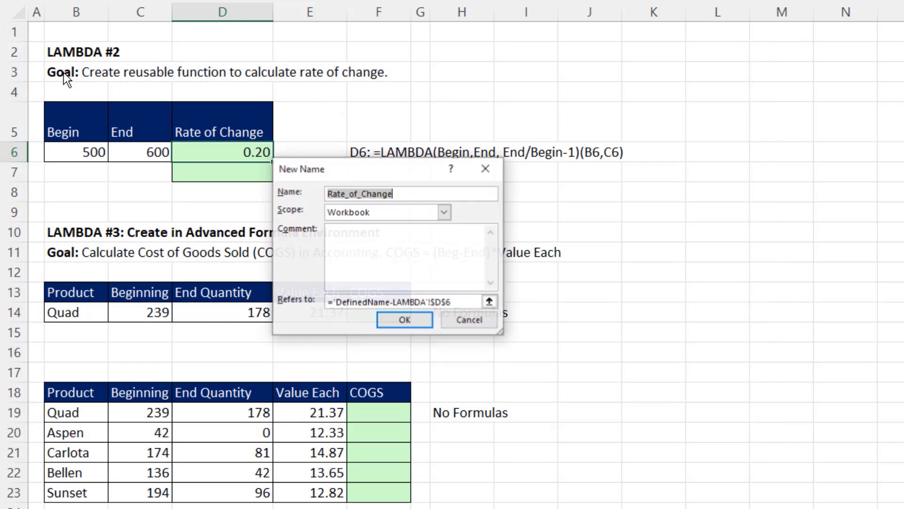
type("RateOfChange")
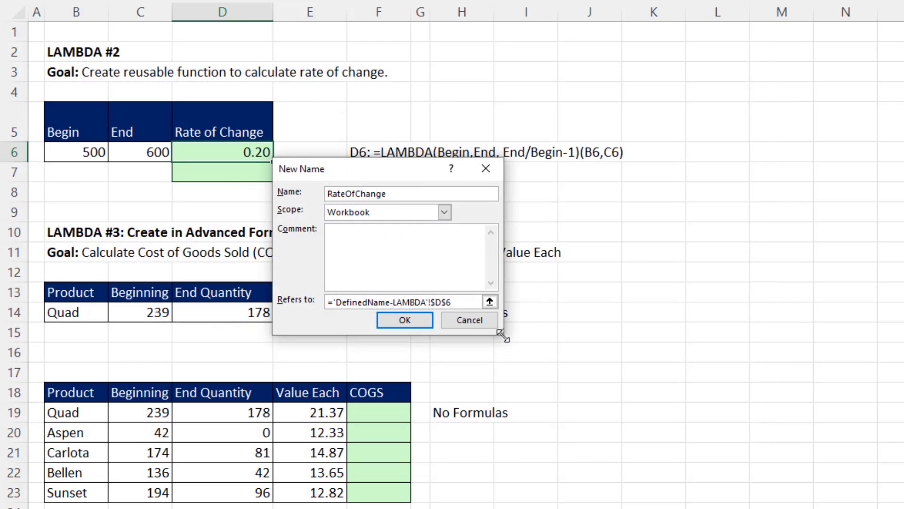
left_click_drag(502, 335, 871, 397)
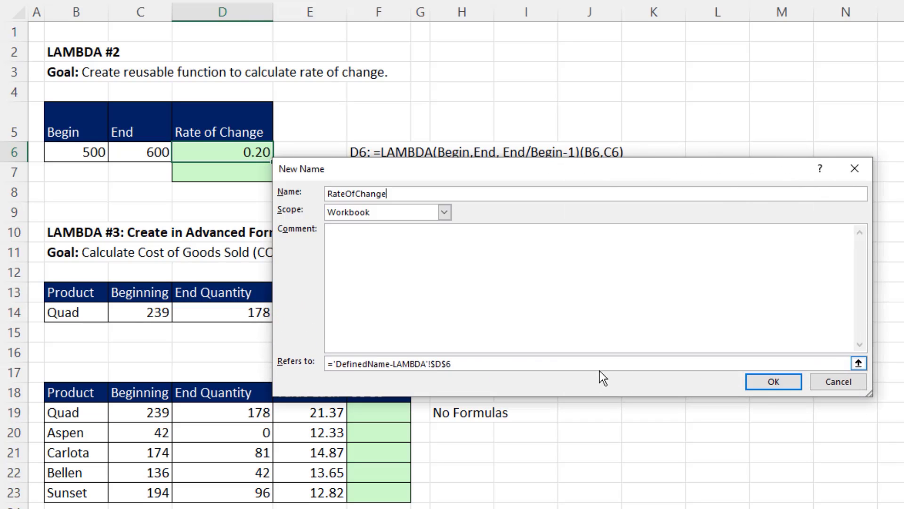
left_click_drag(469, 363, 259, 380)
key("Delete")
key("ctrl+v")
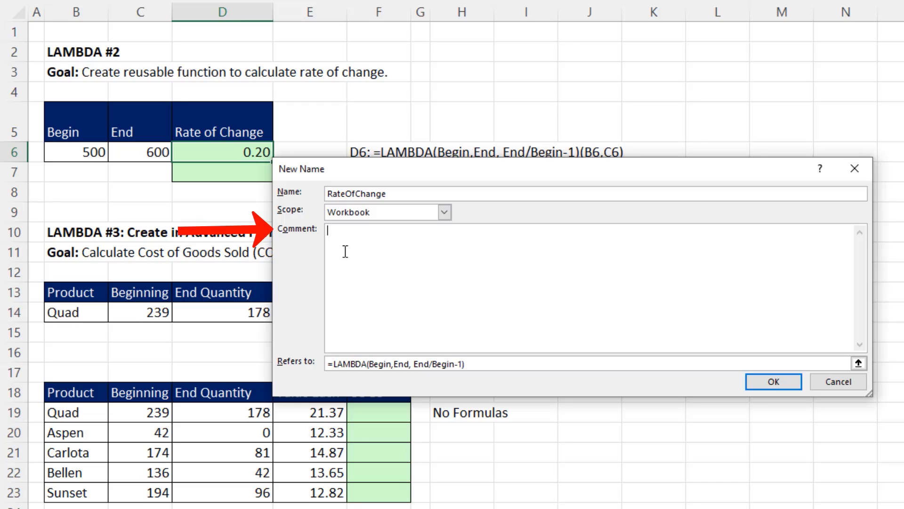
Add the comment "This function calculates the rate of change given a begin amount and an end amount." and save the RateOfChange name
type("This function calculates the rate of change given a begin amount and an end amount.")
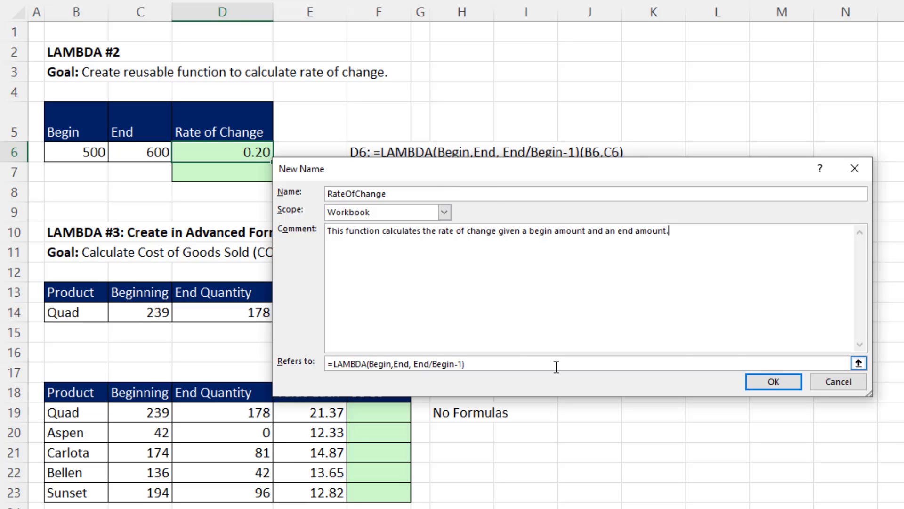
left_click(775, 382)
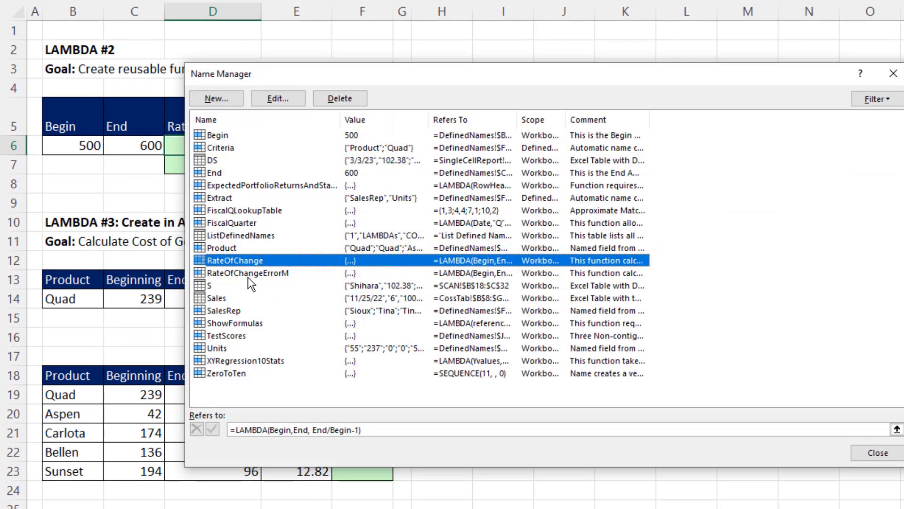
left_click(878, 453)
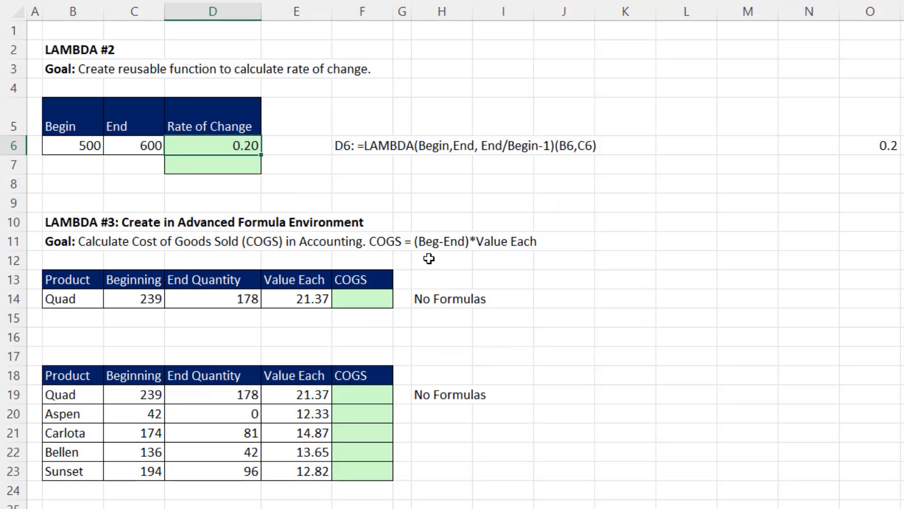
Enter =RateOfChange(B6,C6) in D7, below the tested LAMBDA formula
left_click(239, 168)
type("=rat")
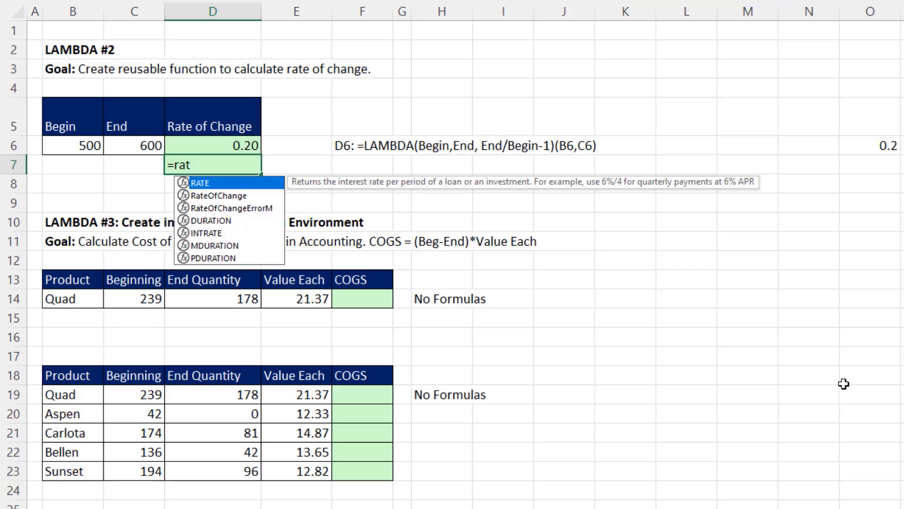
key("Down")
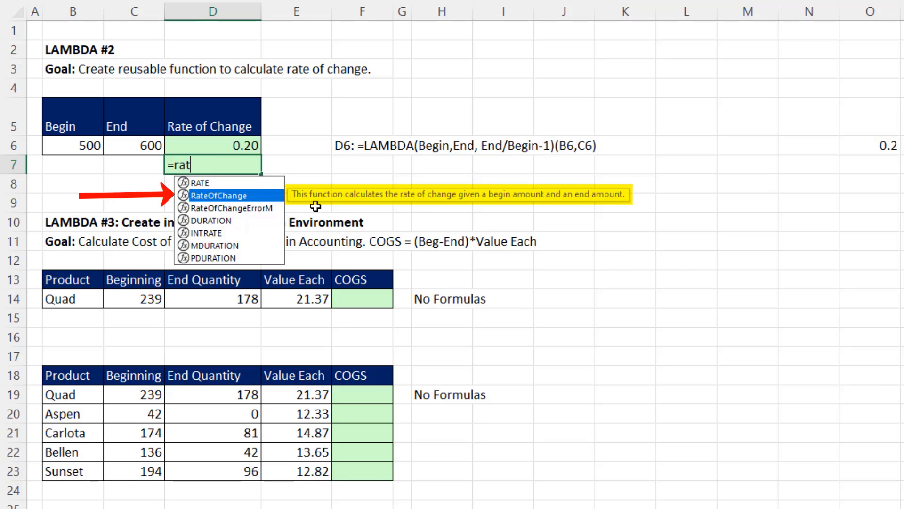
key("Tab")
key("Left")
key("Left")
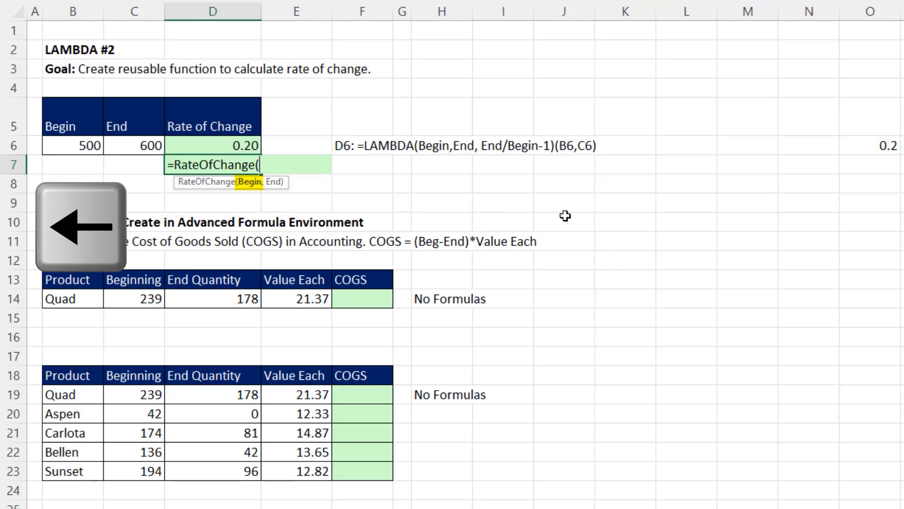
key("Up")
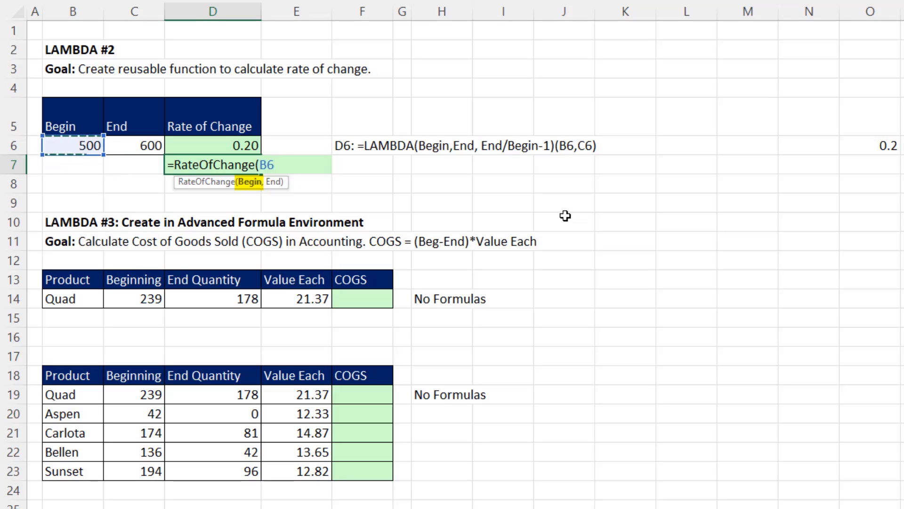
type(",")
key("Left")
key("Up")
key("Return")
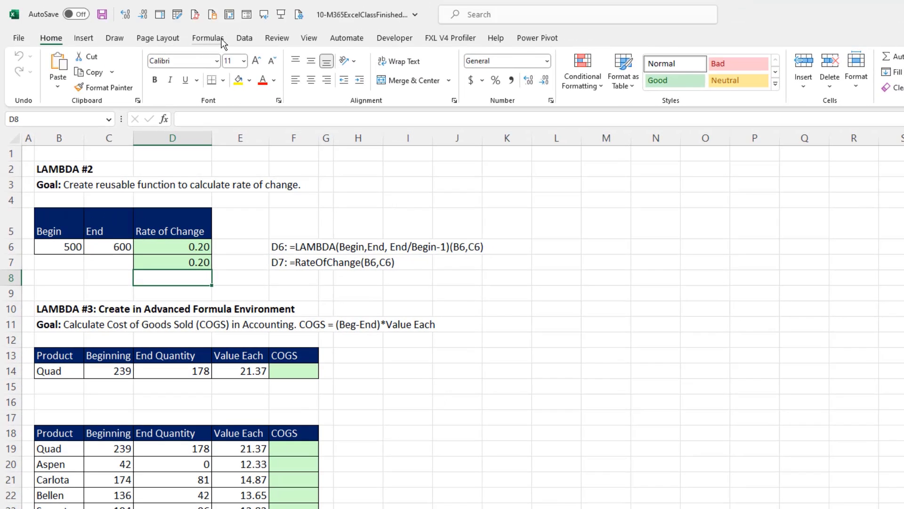
Start a COGS function in the Advanced Formula Environment, describing it as calculating Cost Of Goods Sold from Begin, End and Value using (Begin-End)*Value
left_click(222, 41)
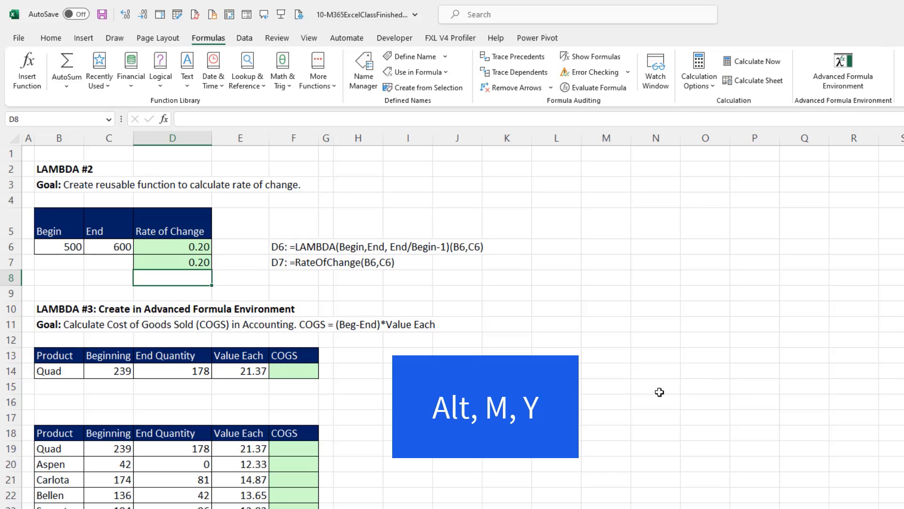
key("alt+m")
key("y")
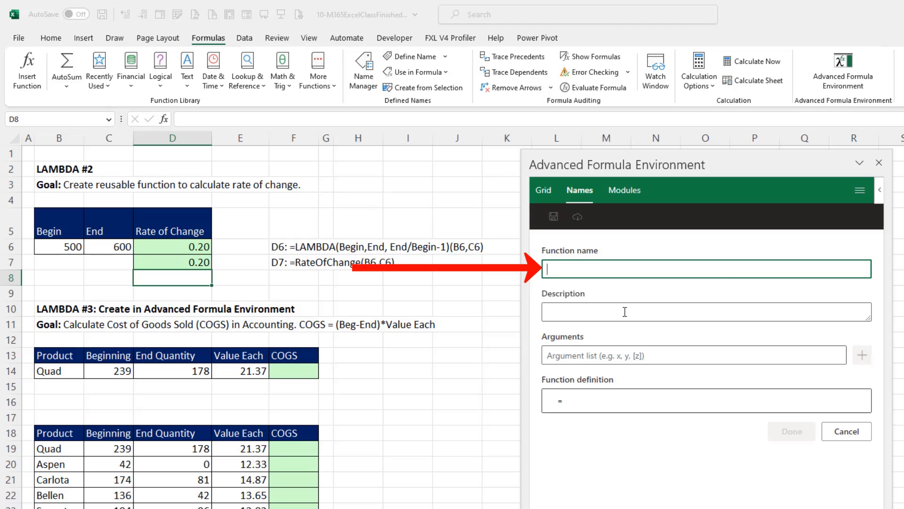
type("COGS")
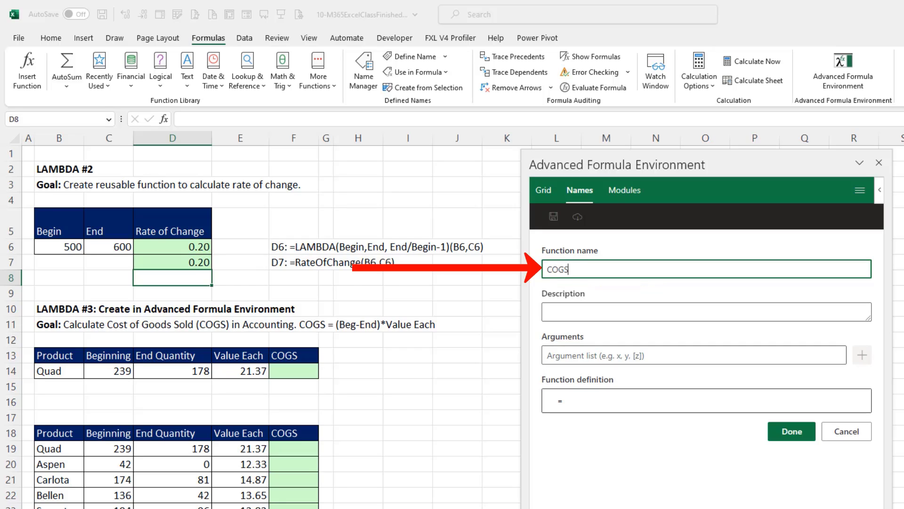
key("Tab")
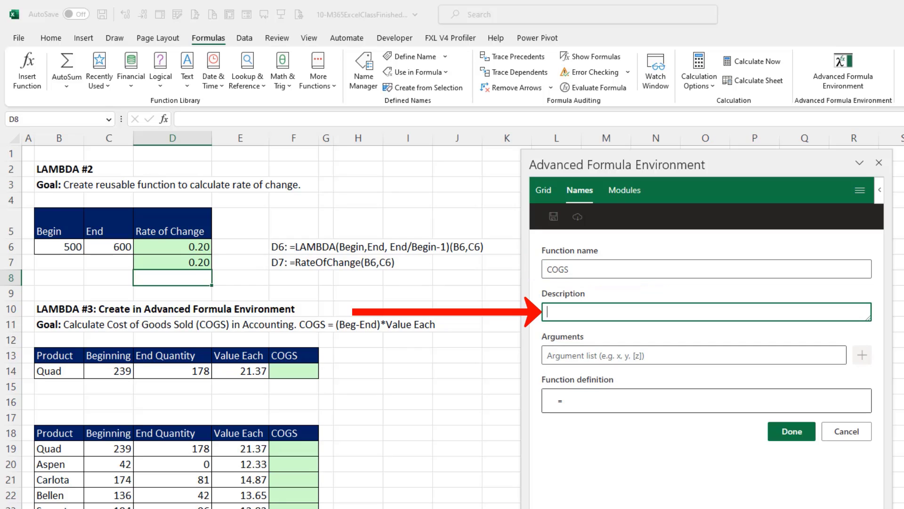
type("This function calculates Cost Of Goods Sold (COGS) based on number of units at the beginning of the period (Begin), number of units at the end of the period (End) and the value per unit (Value) using the formula: (Begin-End)*Value")
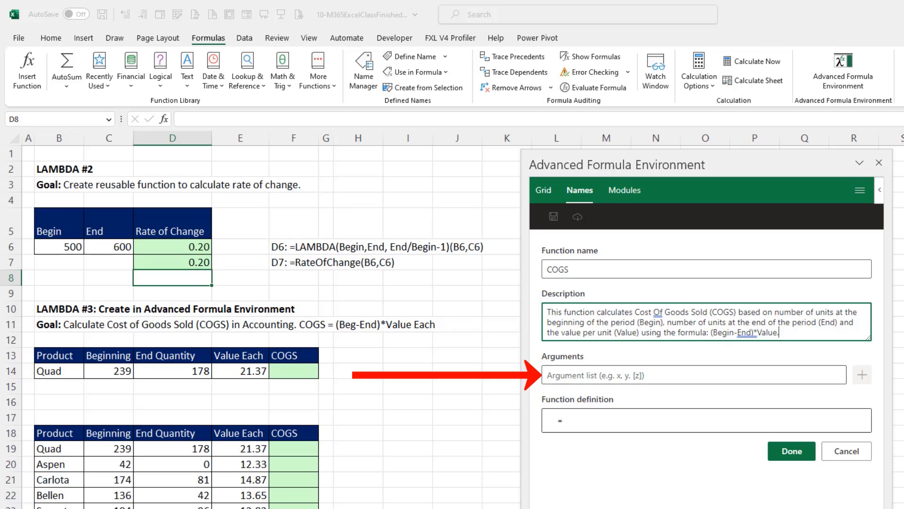
Add Begin, End and Value, in that order, as the arguments of the COGS function
key("Tab")
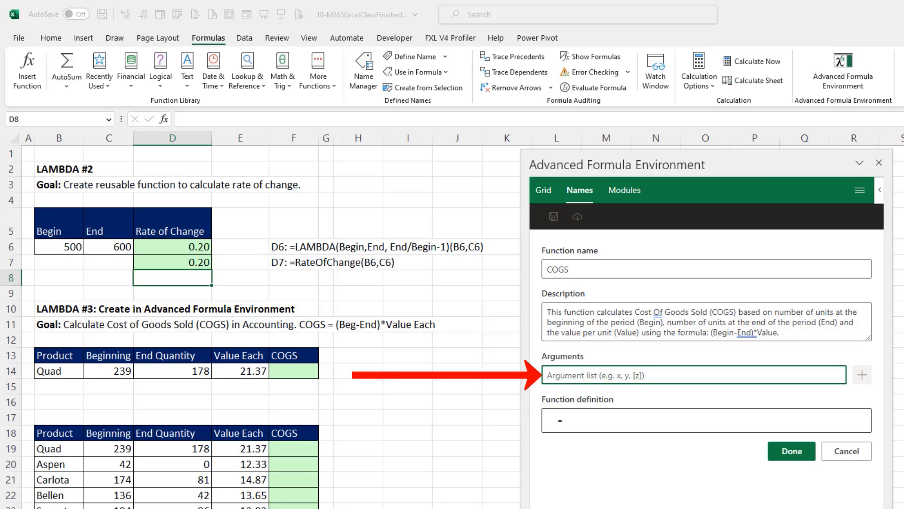
type("Beg")
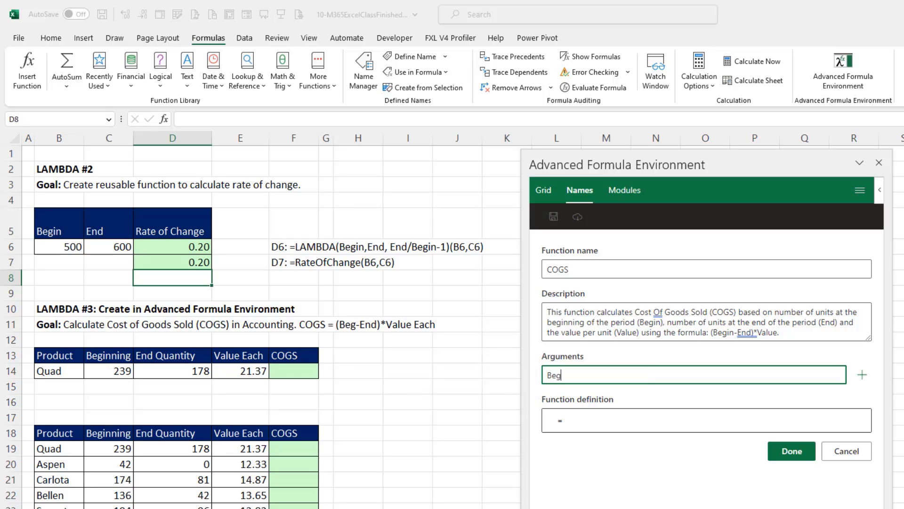
type("in")
key("Return")
type("E")
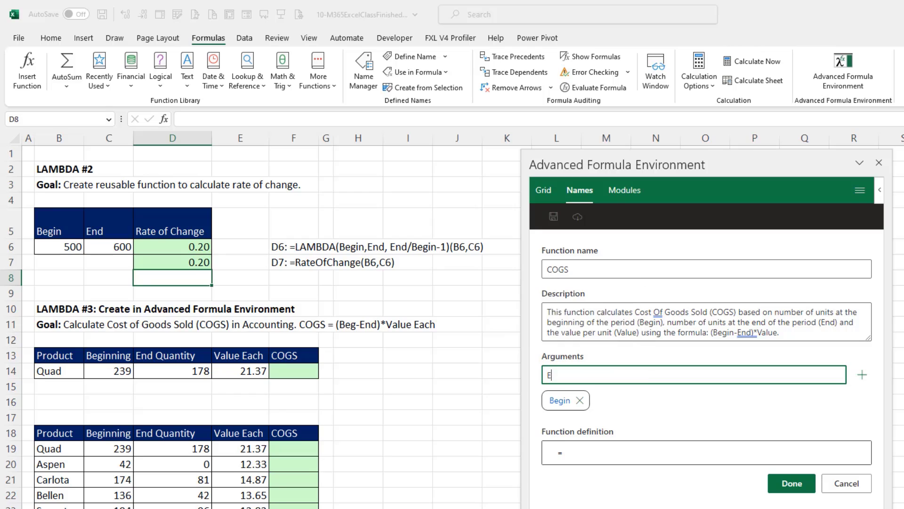
type("nd")
key("Return")
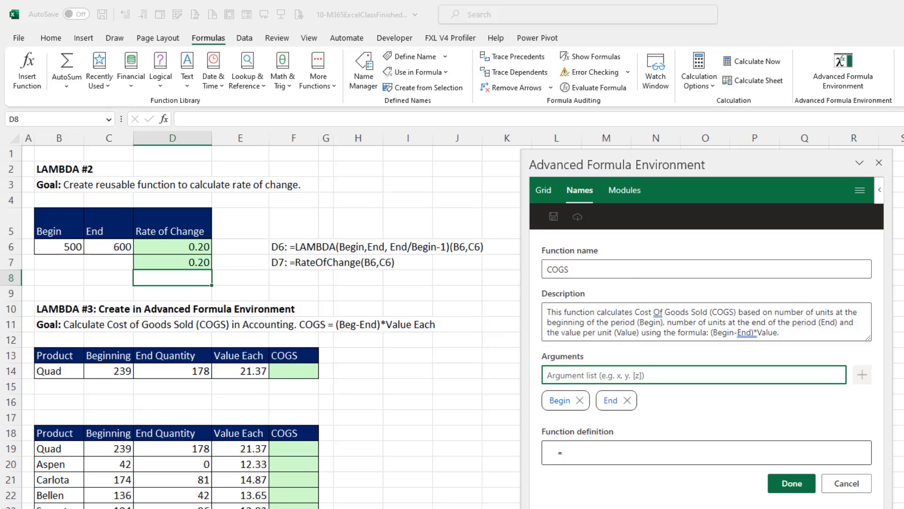
type("Valu")
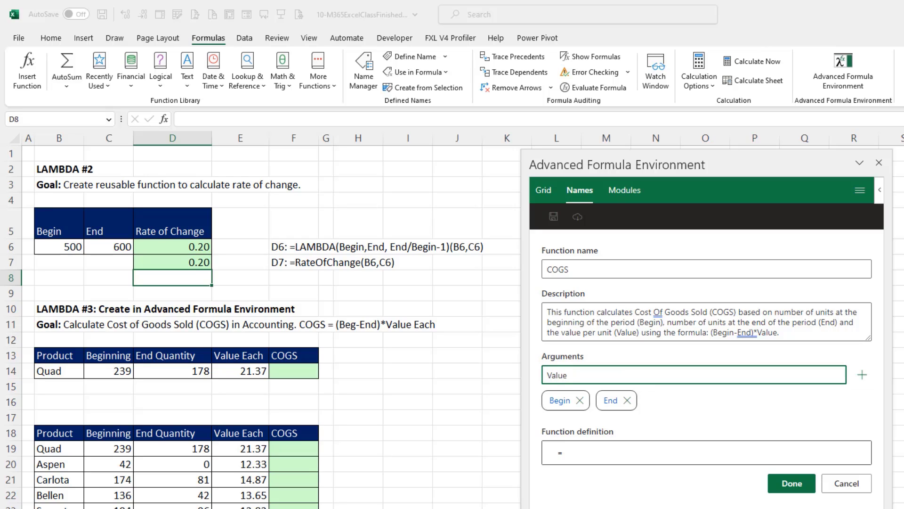
type("e")
key("Return")
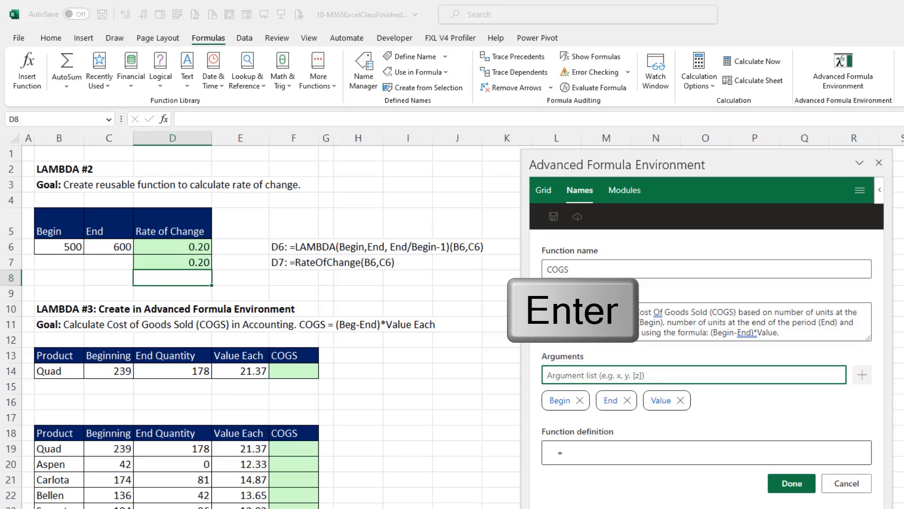
Define the COGS function as =(Begin-End)*Value, finish it and save it to the workbook
left_click(616, 455)
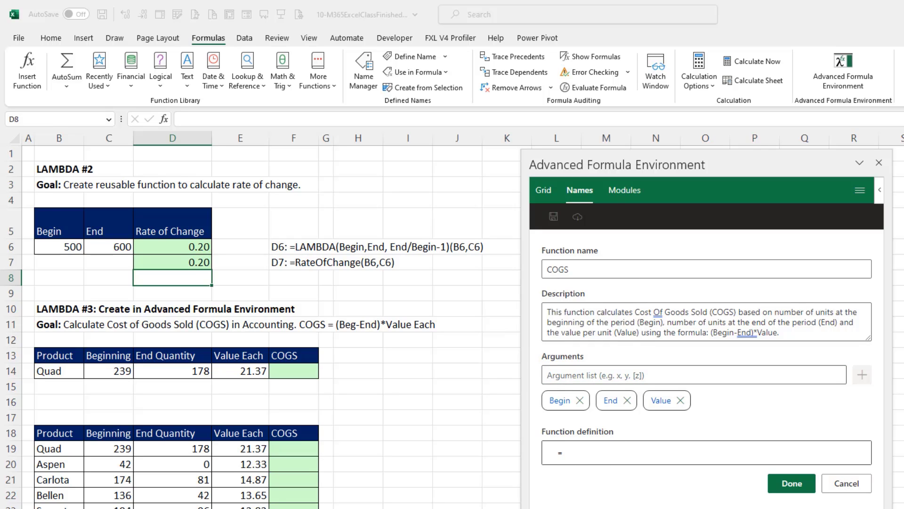
type("(Begin-End)*Value")
key("Tab")
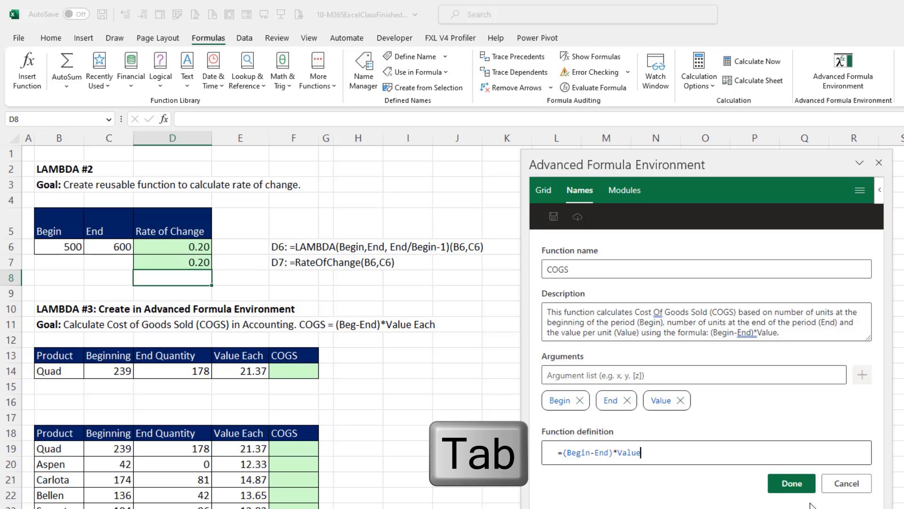
left_click(793, 485)
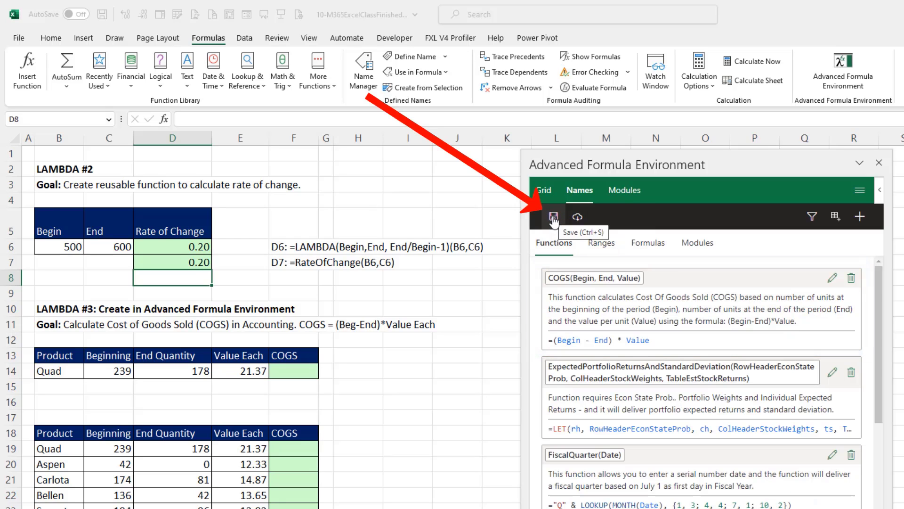
left_click(553, 218)
Select F14 and review the comment and LAMBDA definition of COGS in the Name Manager
left_click(292, 365)
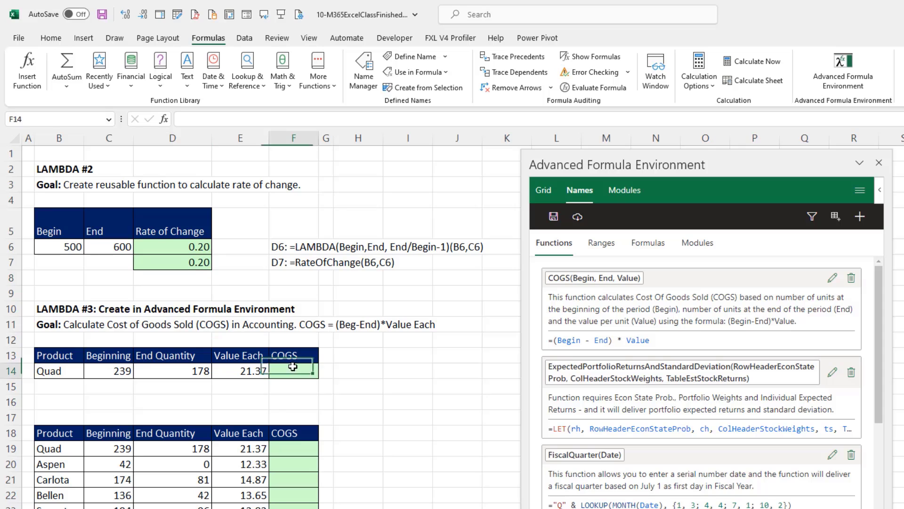
key("ctrl+F3")
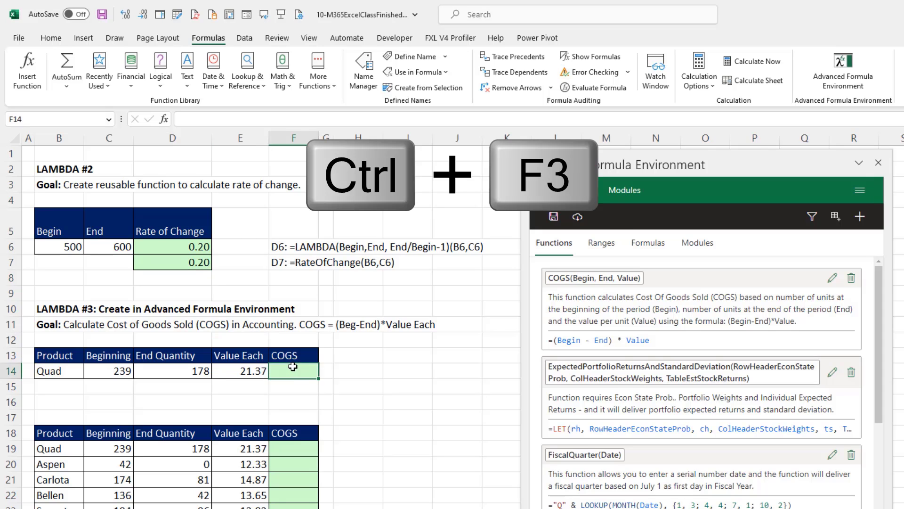
left_click(314, 288)
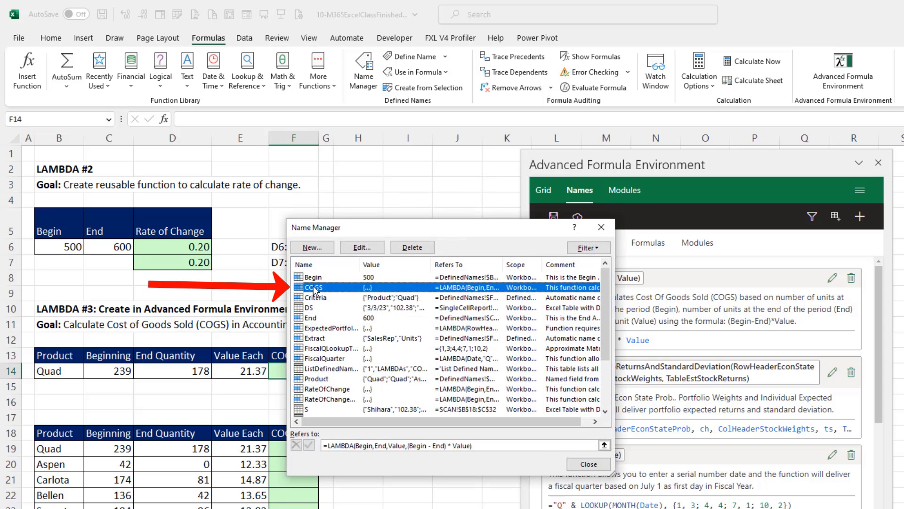
left_click(362, 247)
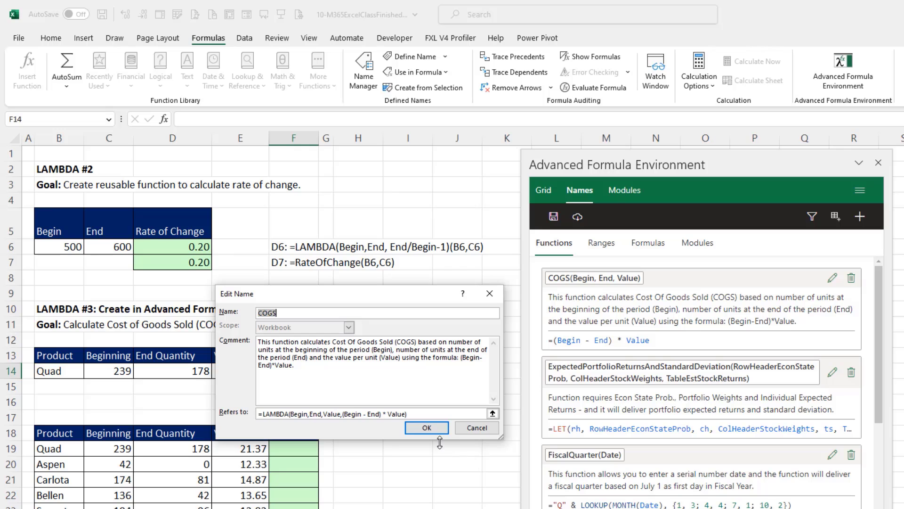
left_click(427, 427)
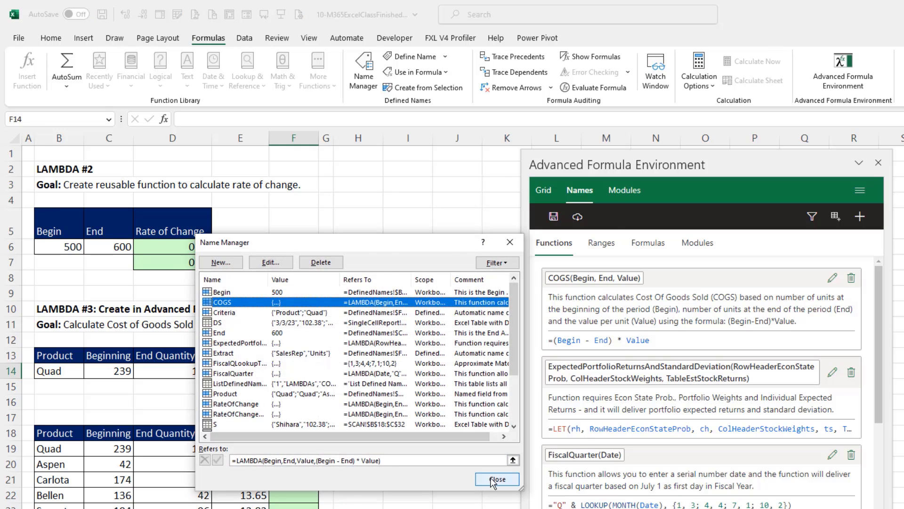
left_click(498, 481)
Calculate Quad's cost of goods sold in F14 with the custom function as =COGS(C14,D14,E14)
type("=co")
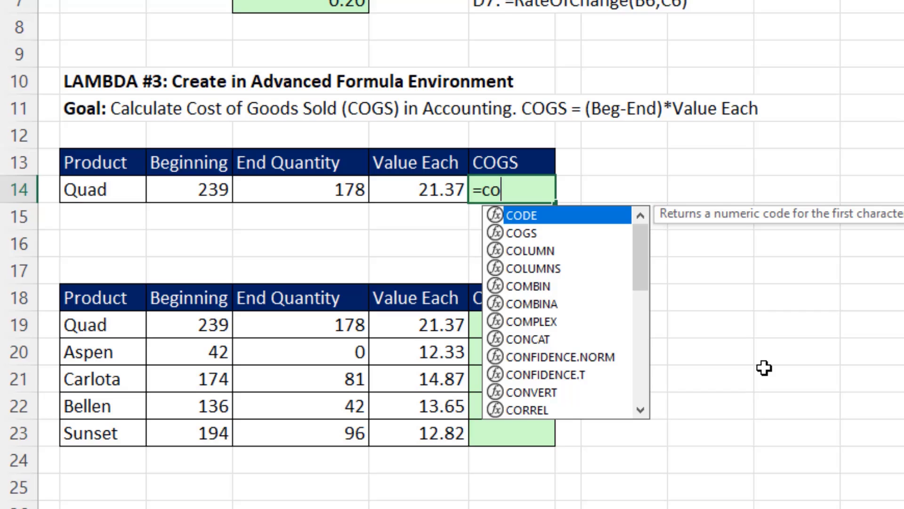
key("Down")
key("Tab")
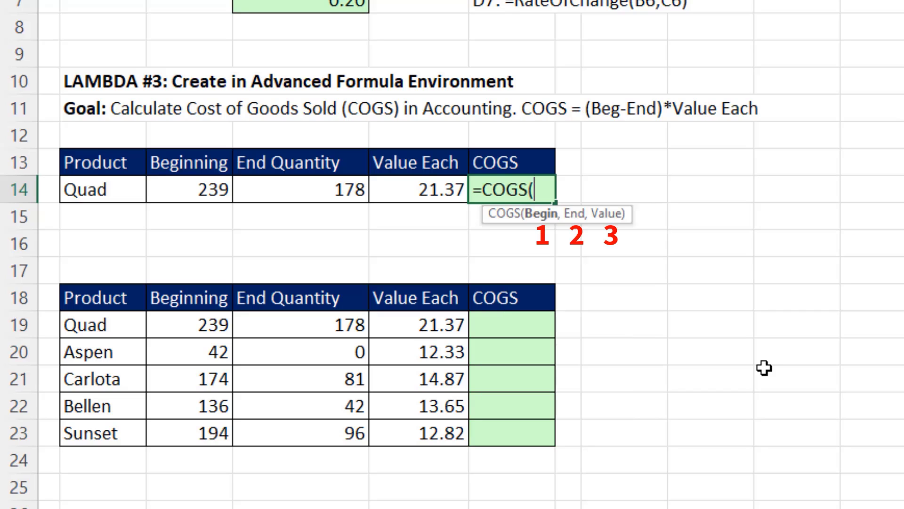
key("Left")
key("Left")
key("Left")
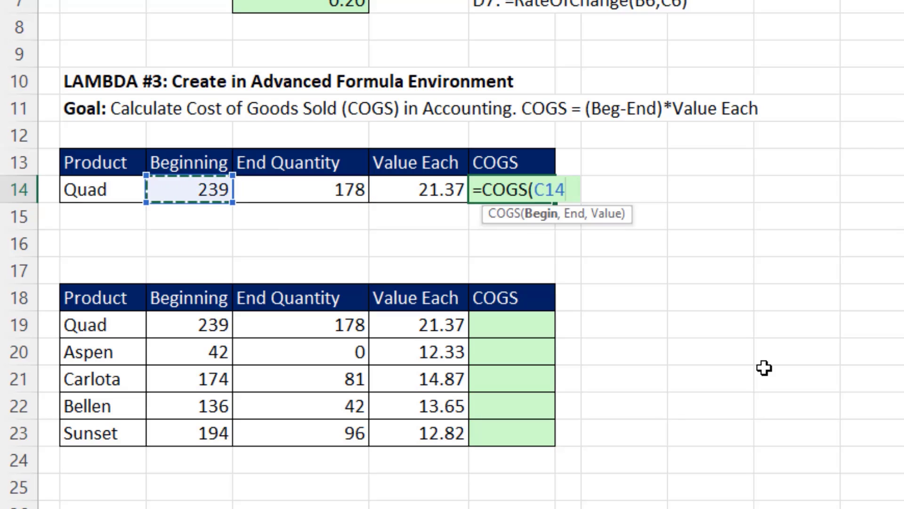
type(",")
key("Left")
key("Left")
type(",")
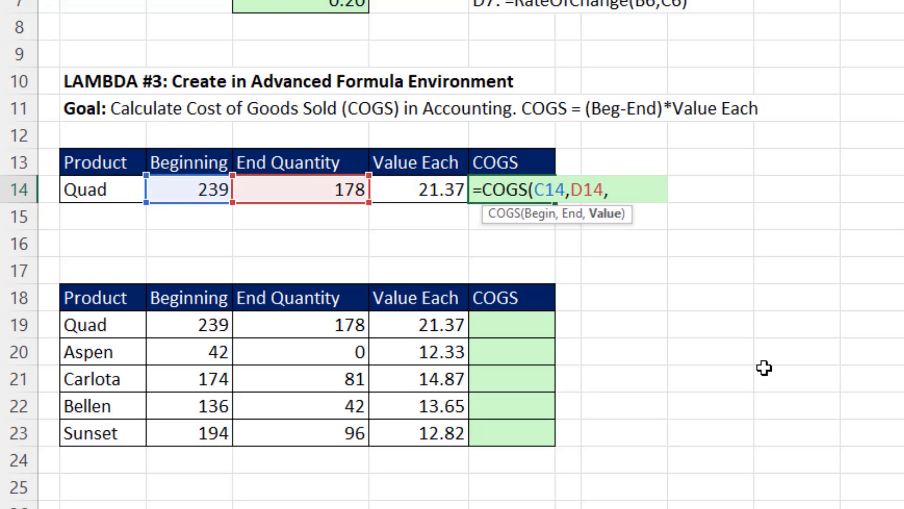
key("Left")
key("Return")
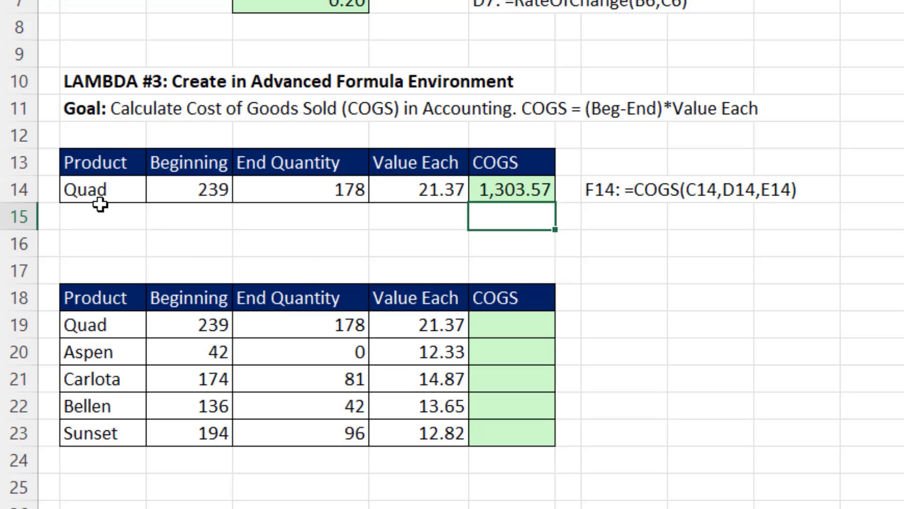
Calculate the cost of goods sold for every product from F19 with the array formula =COGS(C19:C23,D19:D23,E19:E23)
left_click(509, 323)
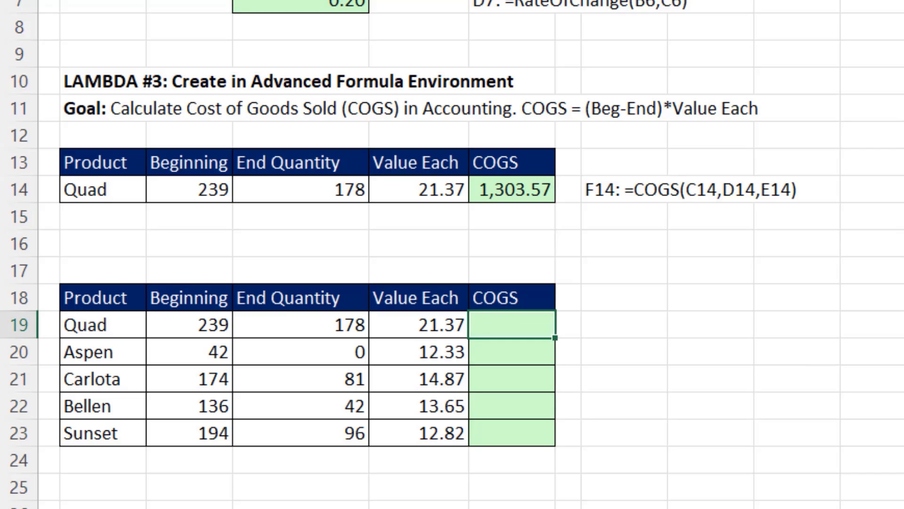
type("=co")
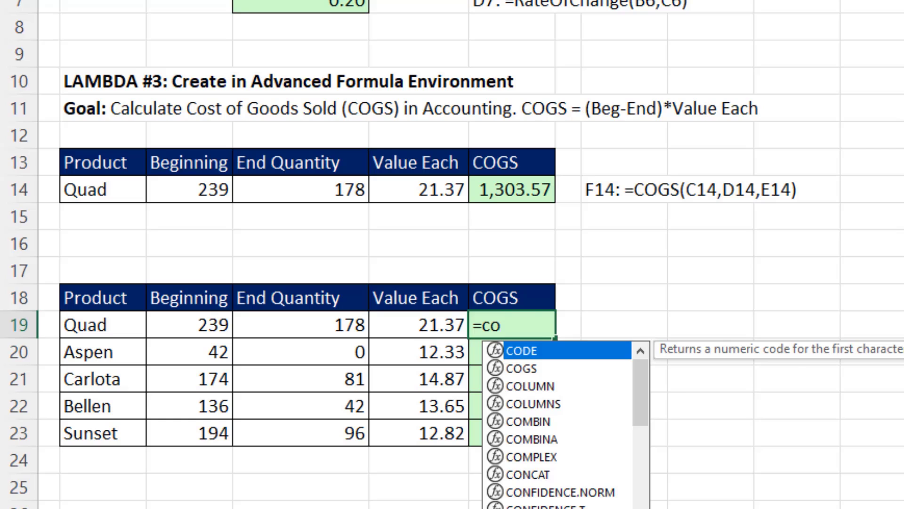
key("Down")
key("Tab")
key("Left")
key("Left")
key("Left")
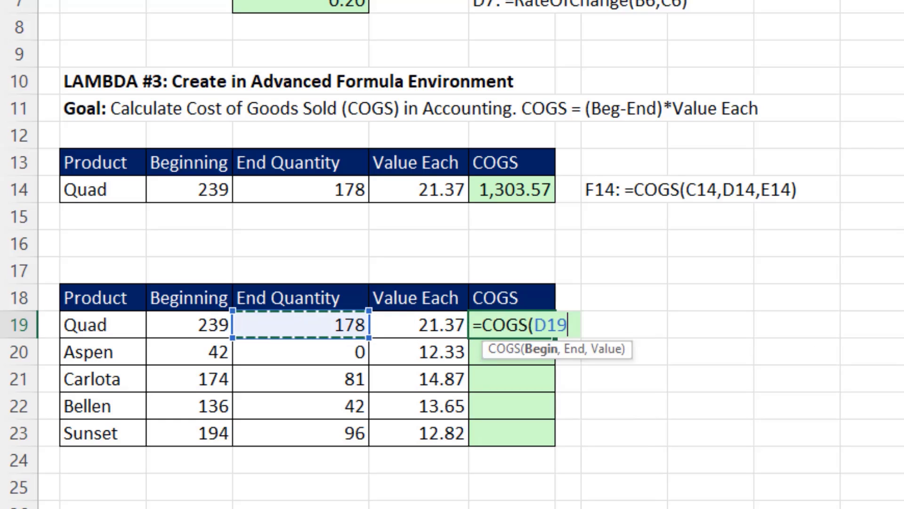
key("ctrl+shift+Down")
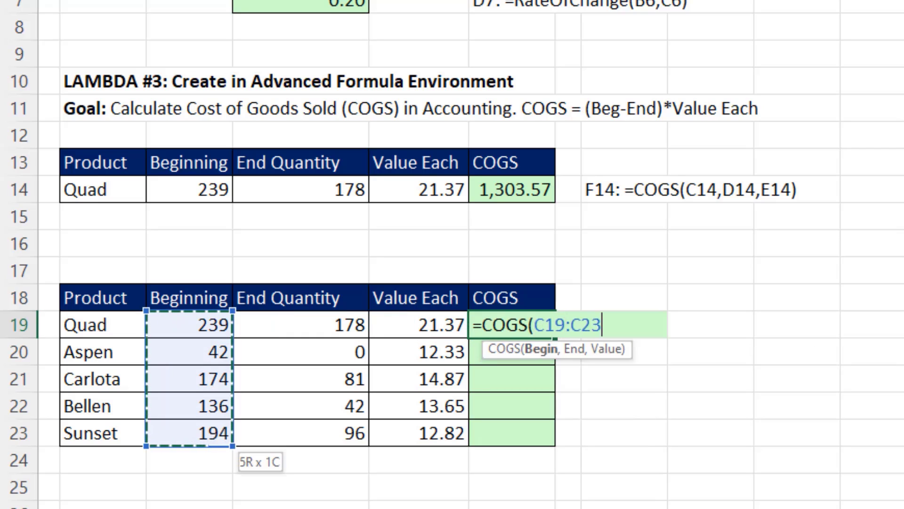
type(",")
key("Left")
key("Left")
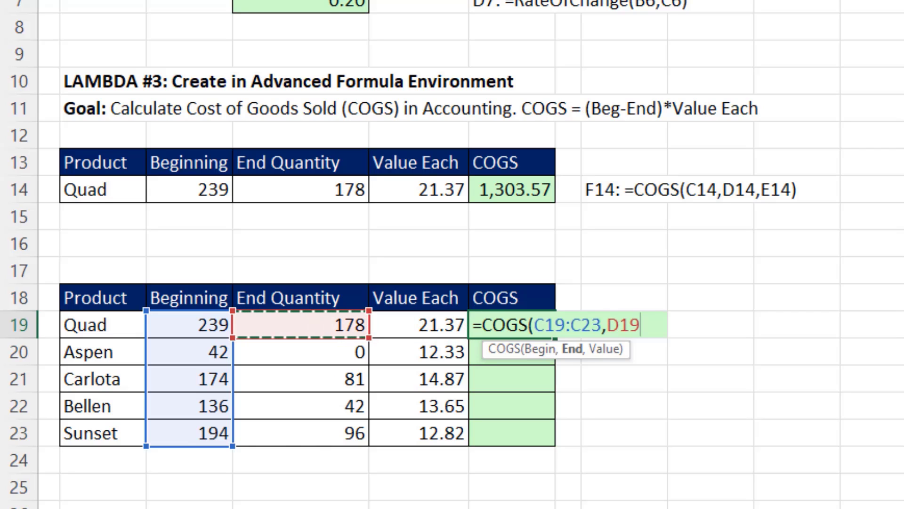
key("ctrl+shift+Down")
type(",")
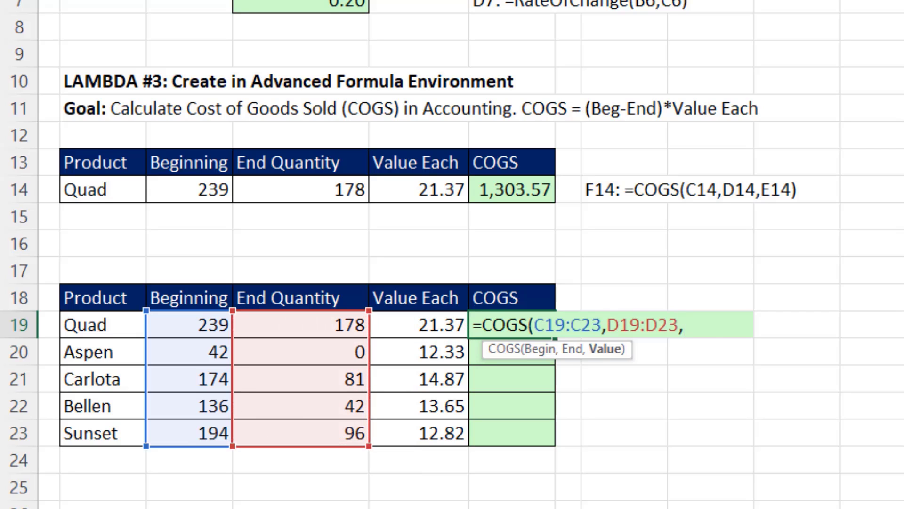
key("Left")
key("ctrl+shift+Down")
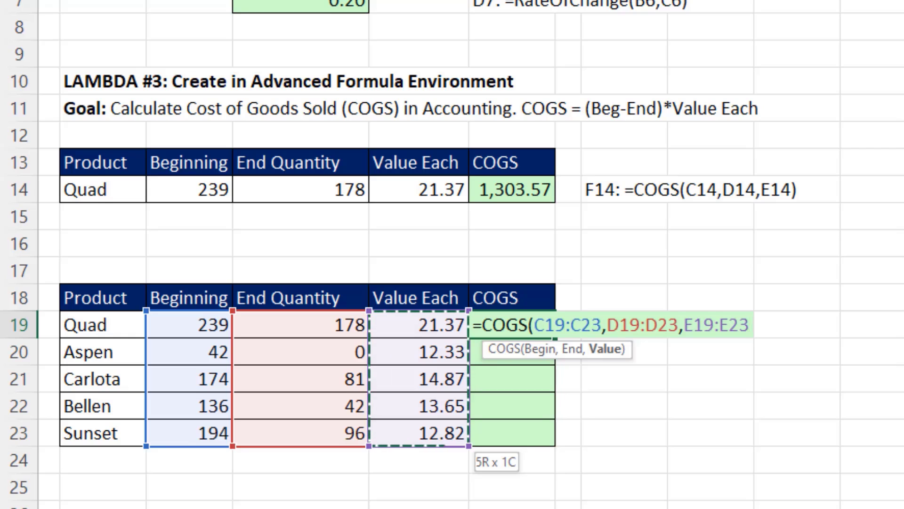
type(")")
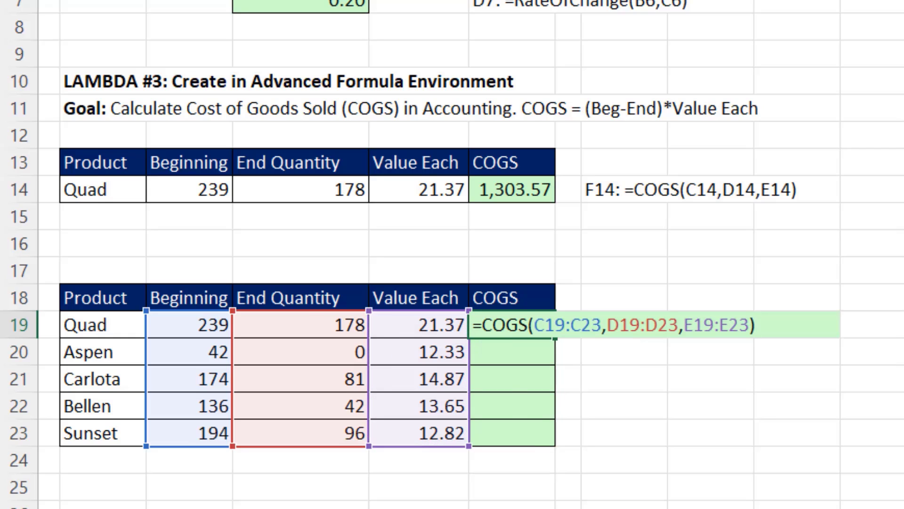
key("Return")
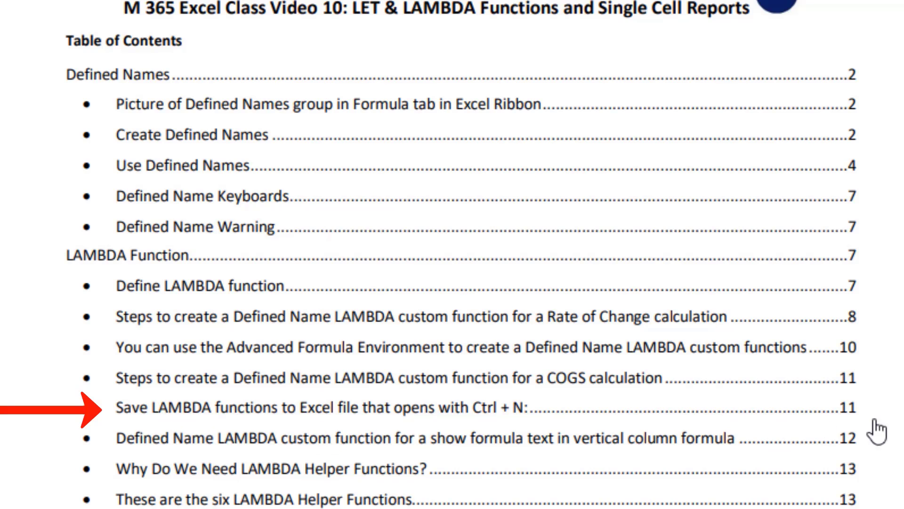
Go to the PDF notes section on saving LAMBDA functions to the default new-workbook file and read its instructions
left_click(287, 415)
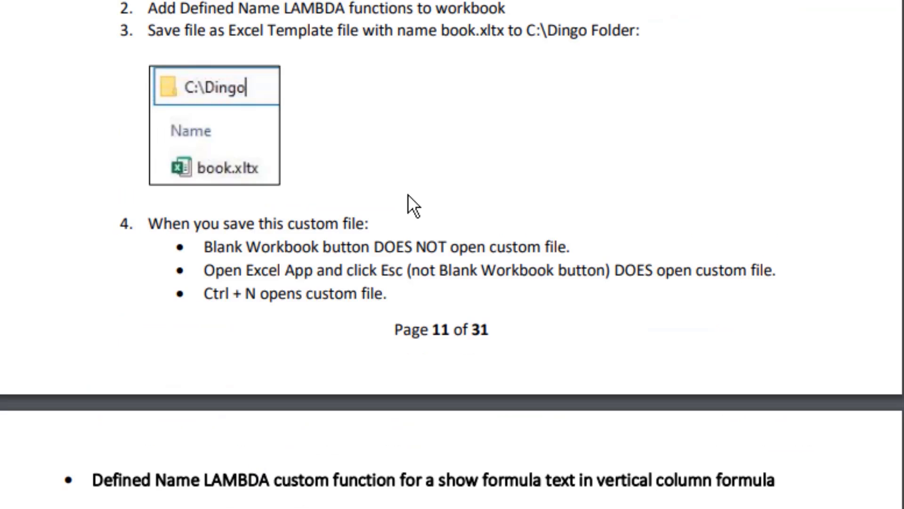
scroll(408, 203, "up", 1)
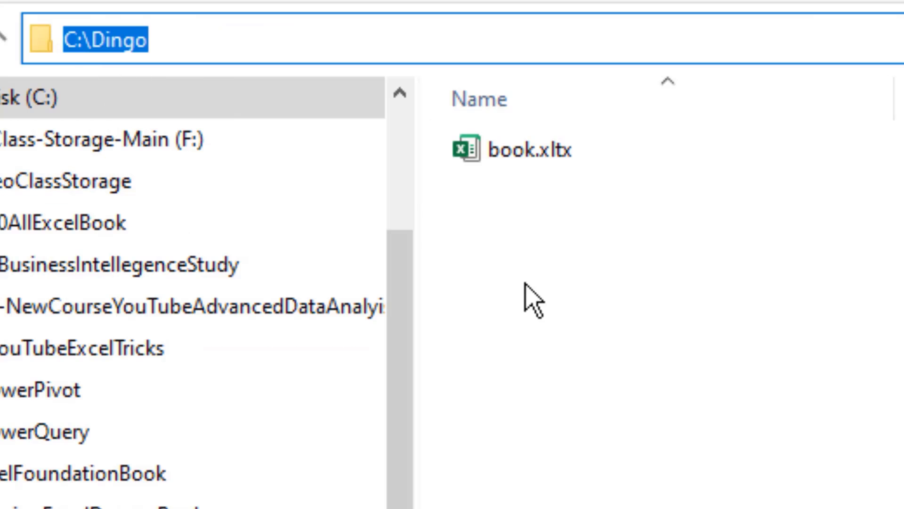
Open the book.xltx template from C:\Dingo for editing and check in E4 that COGS is available, without keeping the formula
left_click(597, 225)
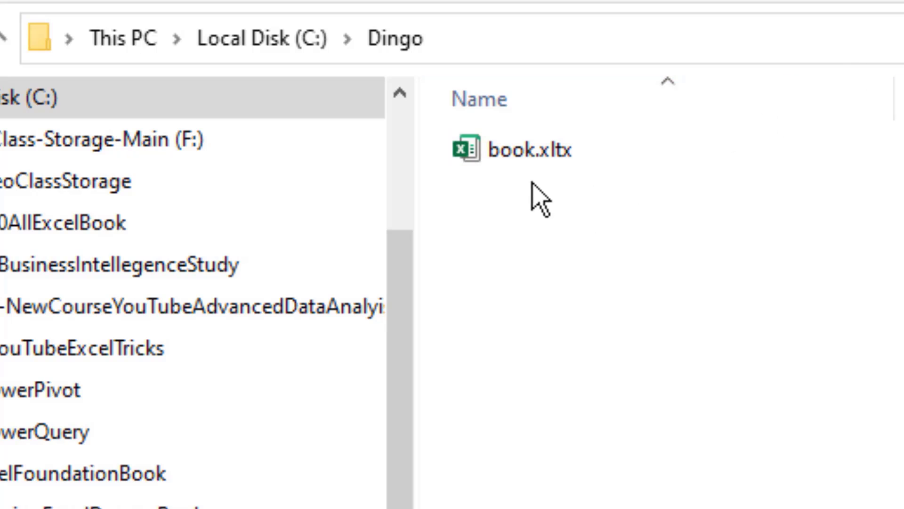
right_click(518, 162)
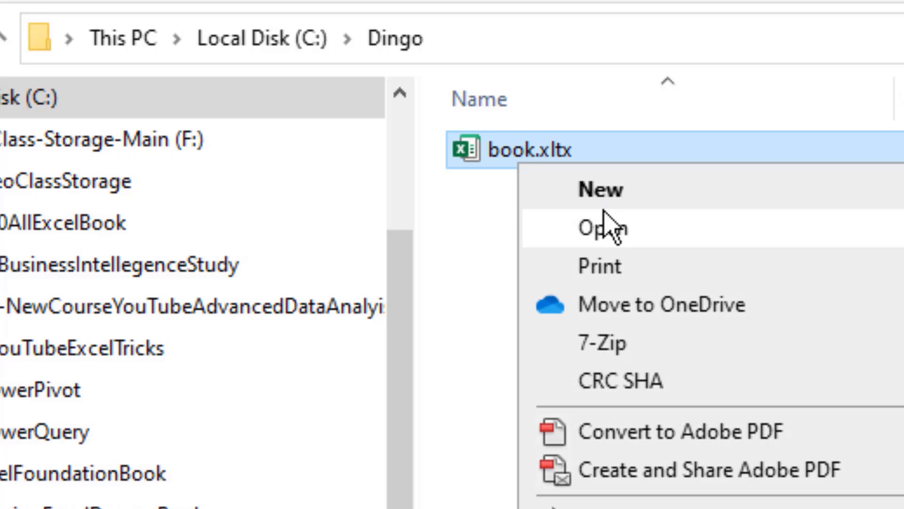
left_click(620, 238)
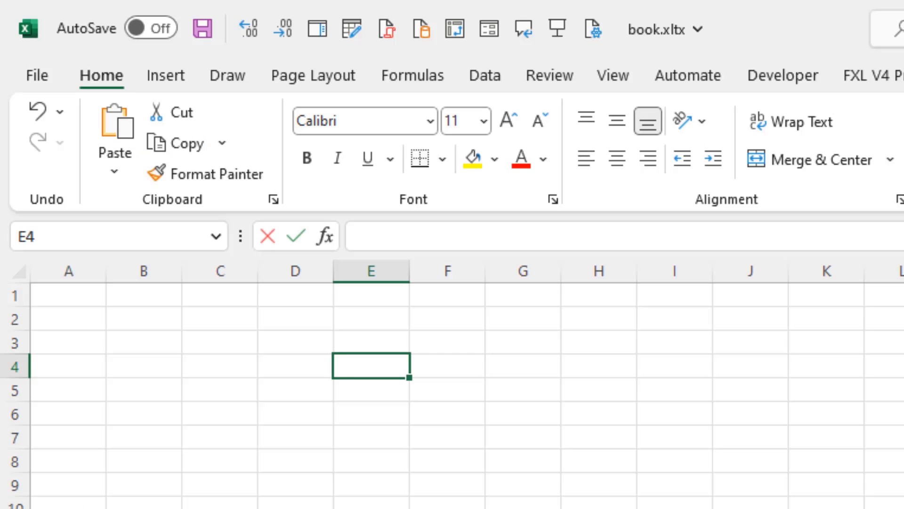
type("=co")
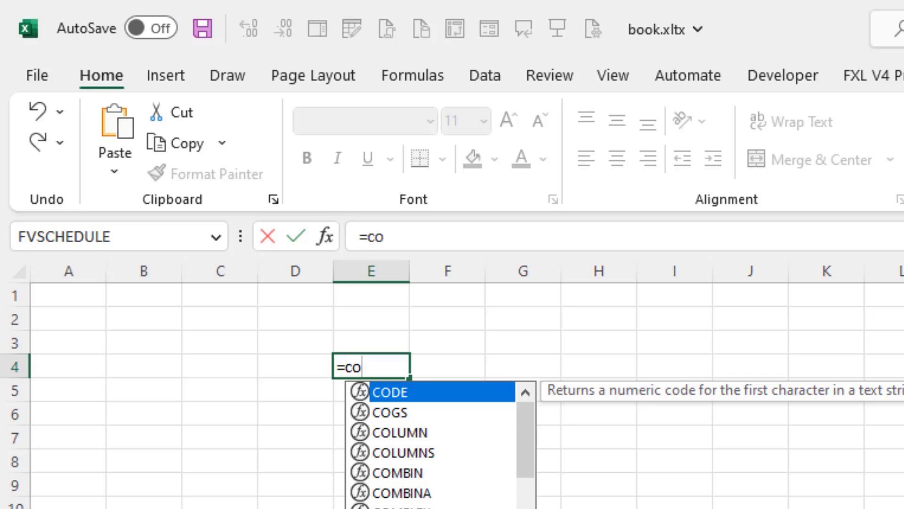
key("Down")
key("Tab")
key("Escape")
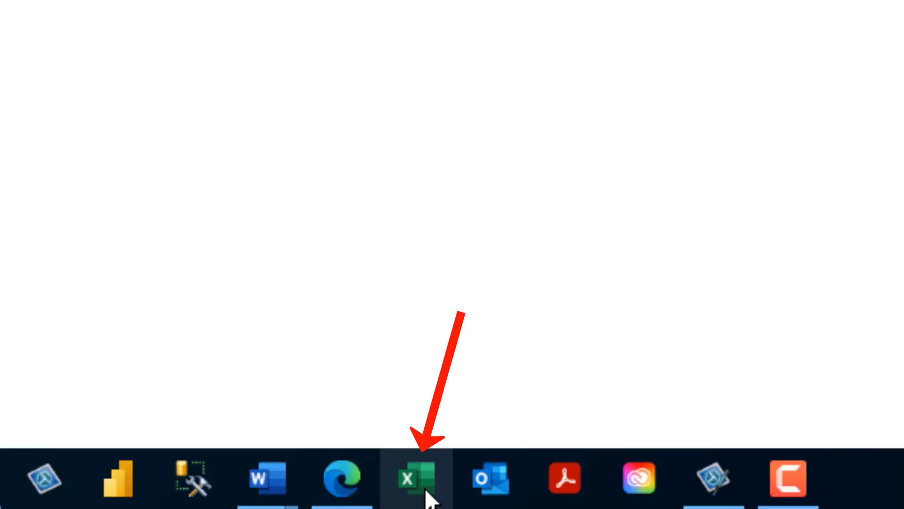
Launch Excel, create a workbook from Blank workbook and check in E6 whether COGS is offered as a function
left_click(422, 490)
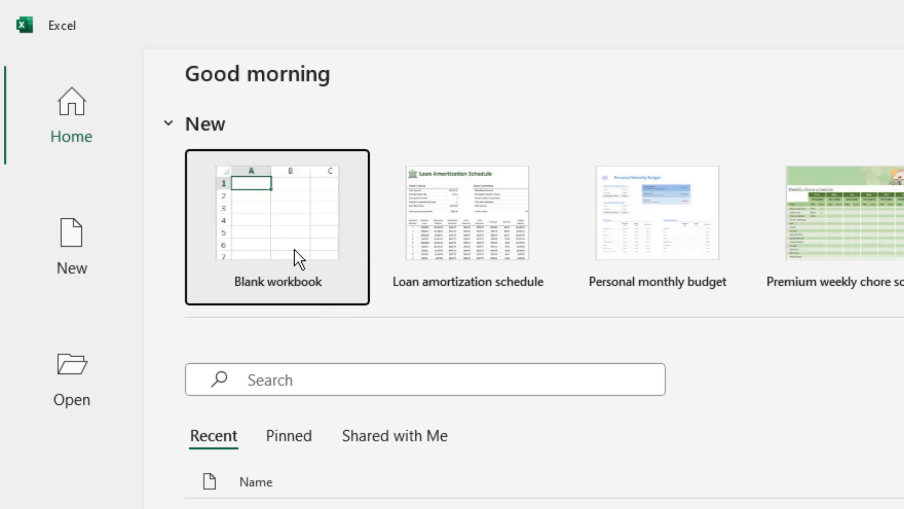
left_click(290, 236)
left_click(349, 363)
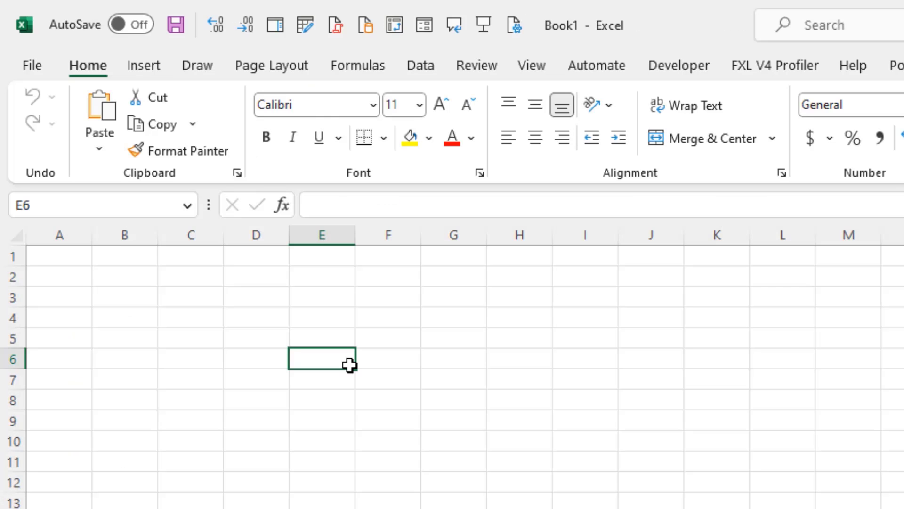
type("=co")
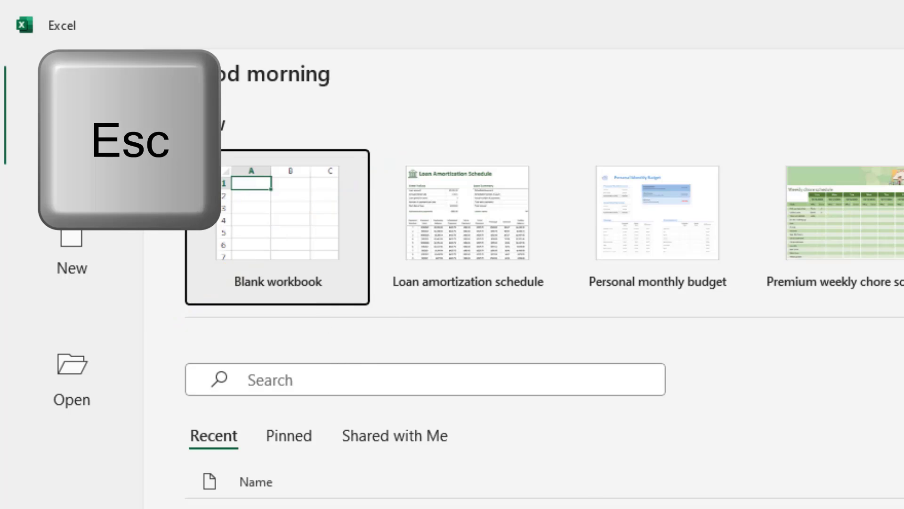
Dismiss Excel's start screen to open the custom default workbook and test COGS in E4, without keeping the formula
key("Escape")
type("=co")
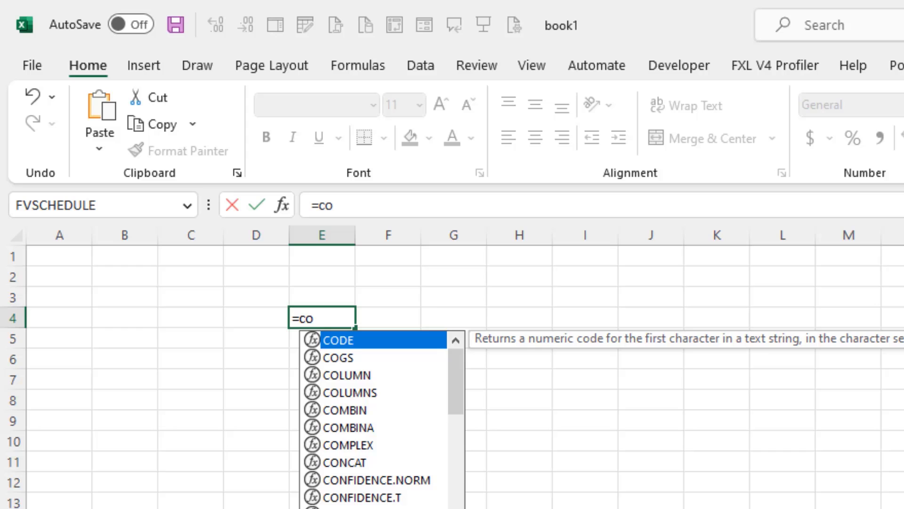
key("Down")
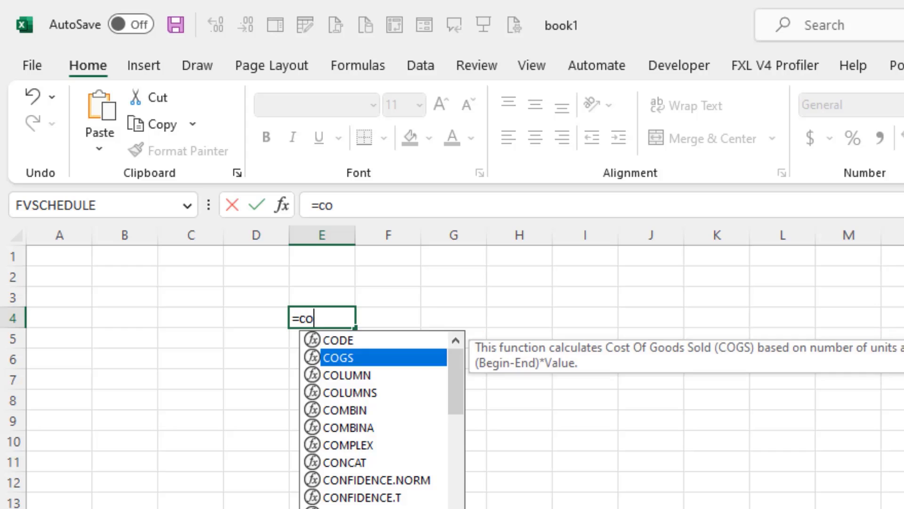
key("Tab")
key("Escape")
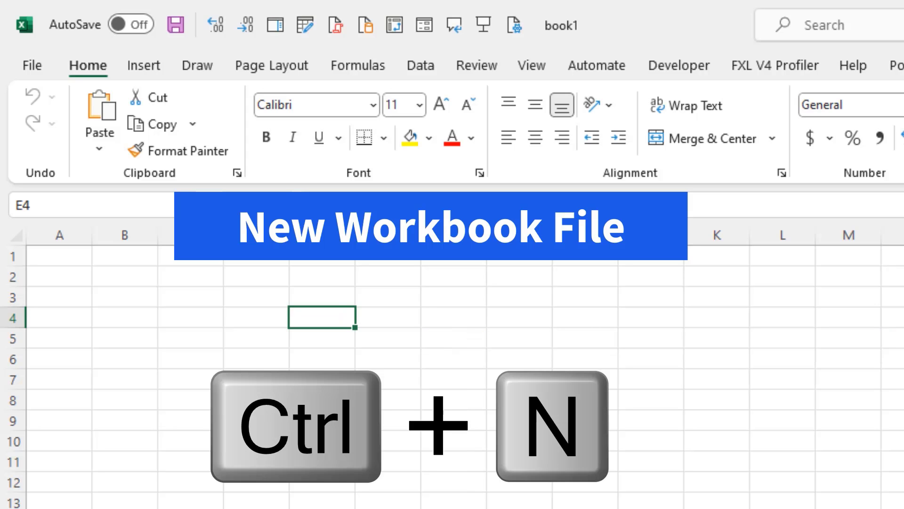
Create another new workbook directly from the open one and start a COGS formula in E4 to check its availability
key("ctrl+n")
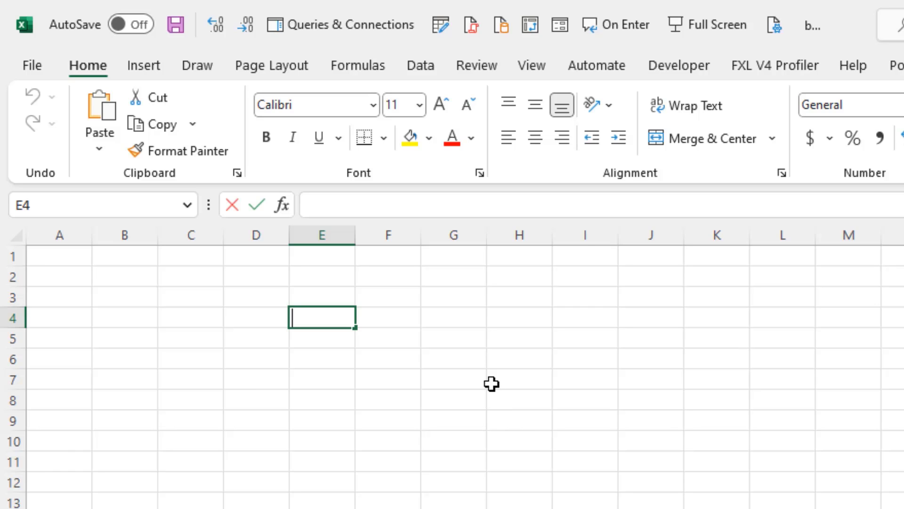
type("=co")
key("Down")
key("Tab")
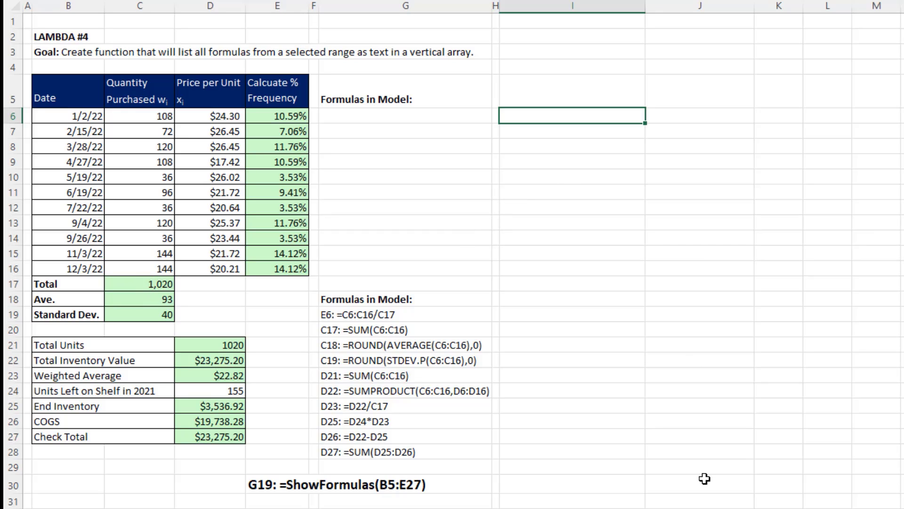
Show the formula of E6 as text in I6 with =FORMULATEXT(E6), keeping I6 selected
type("fo")
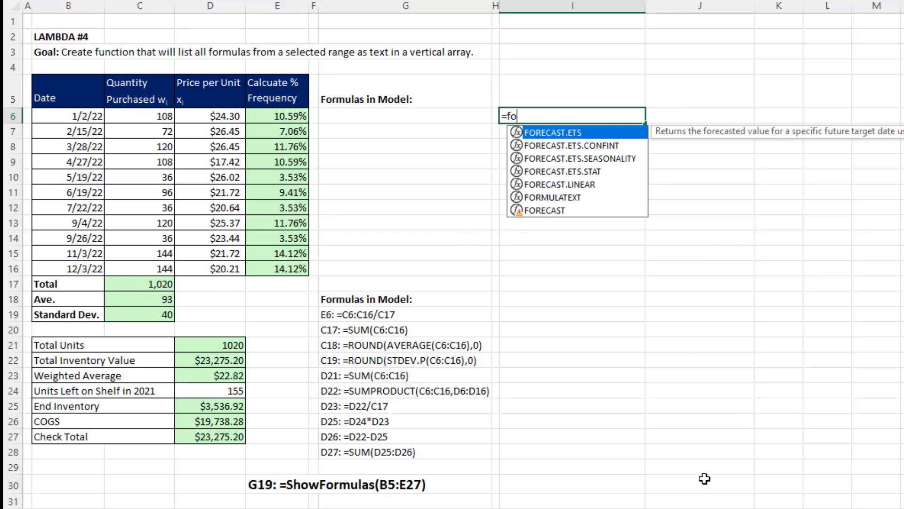
type("rm")
key("Tab")
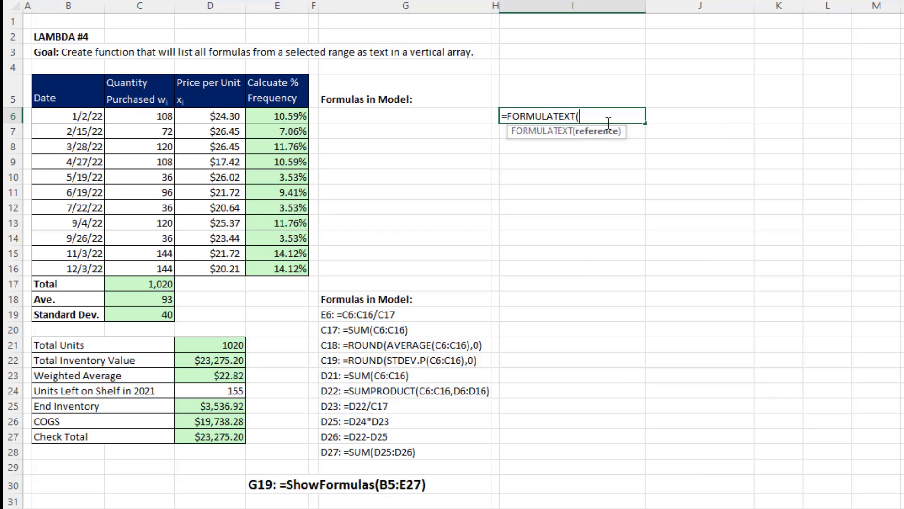
left_click(285, 116)
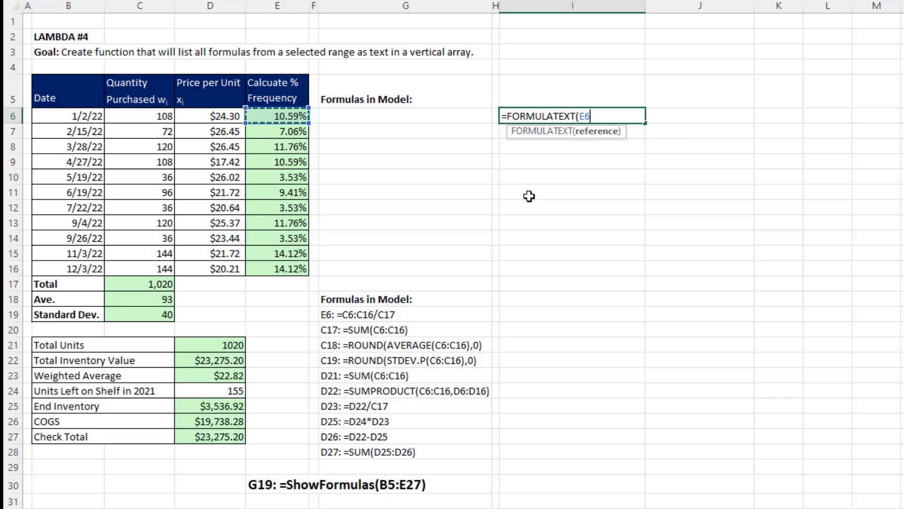
key("ctrl+Return")
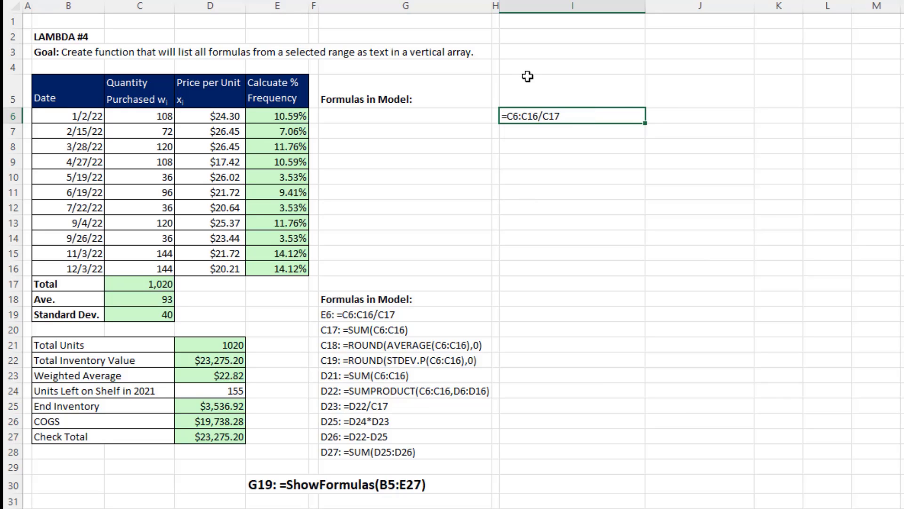
Insert ADDRESS(ROW(E6),COLUMN(E6),4) in front of FORMULATEXT in I6's formula to produce the relative cell reference
key("F2")
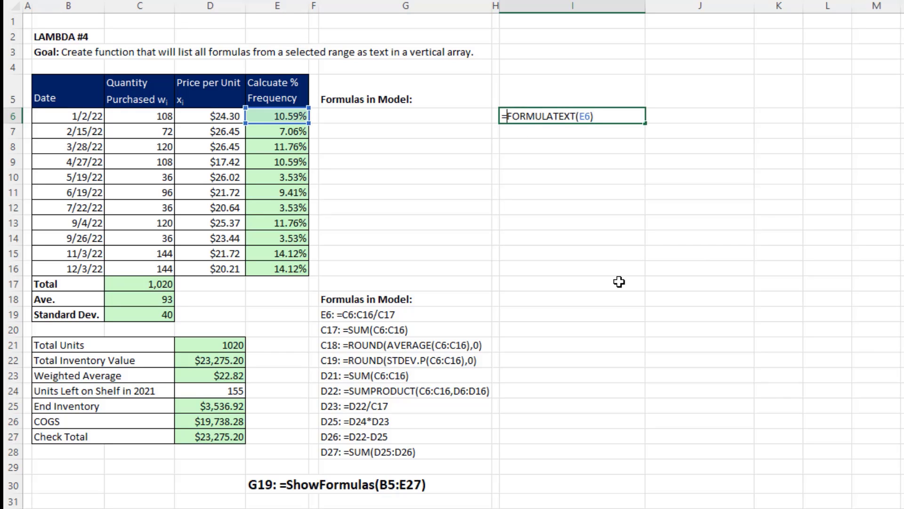
type("ad")
key("Tab")
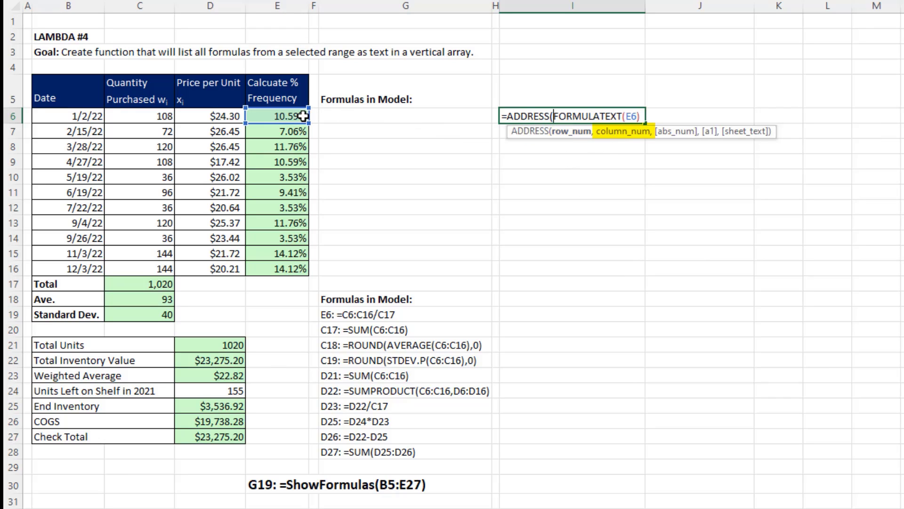
type("row")
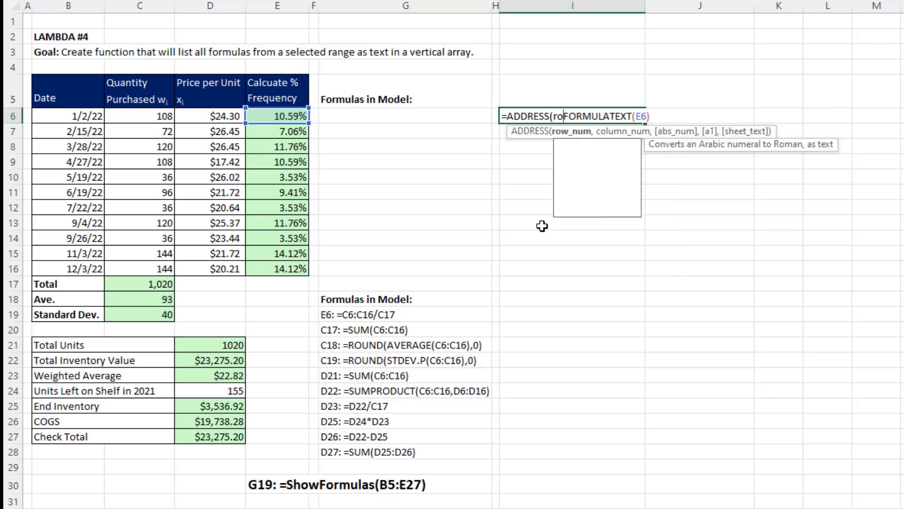
key("Tab")
left_click(293, 116)
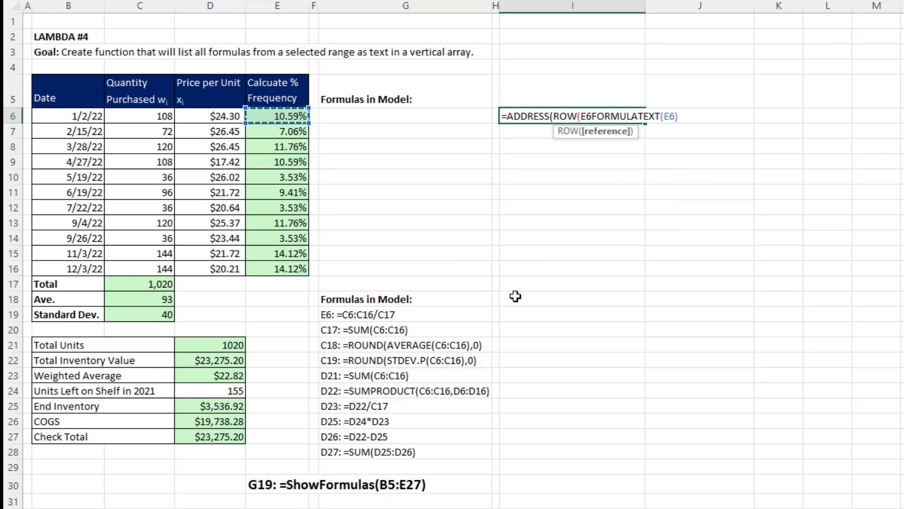
type("),")
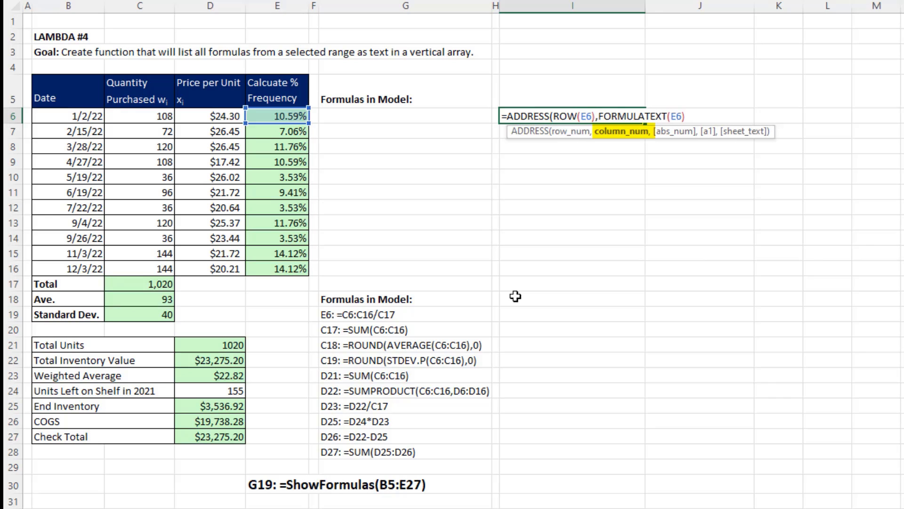
type("col")
key("Tab")
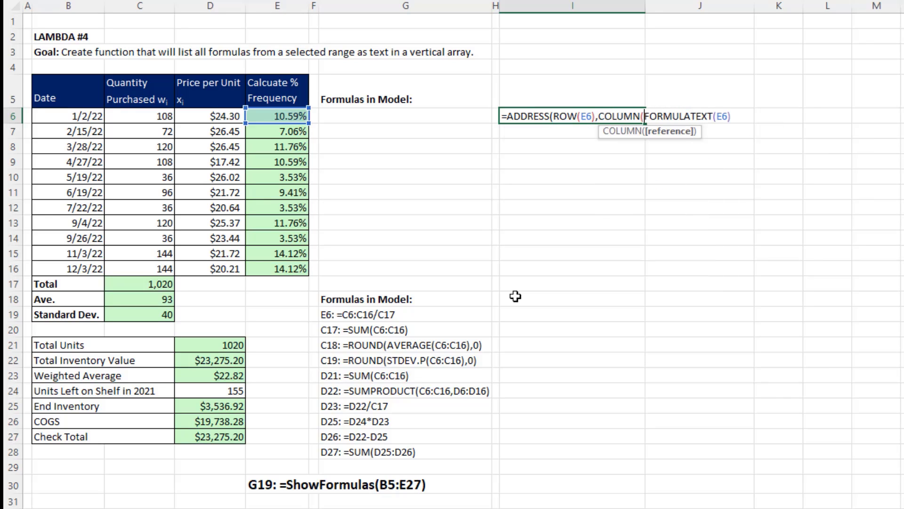
left_click(287, 115)
type("),")
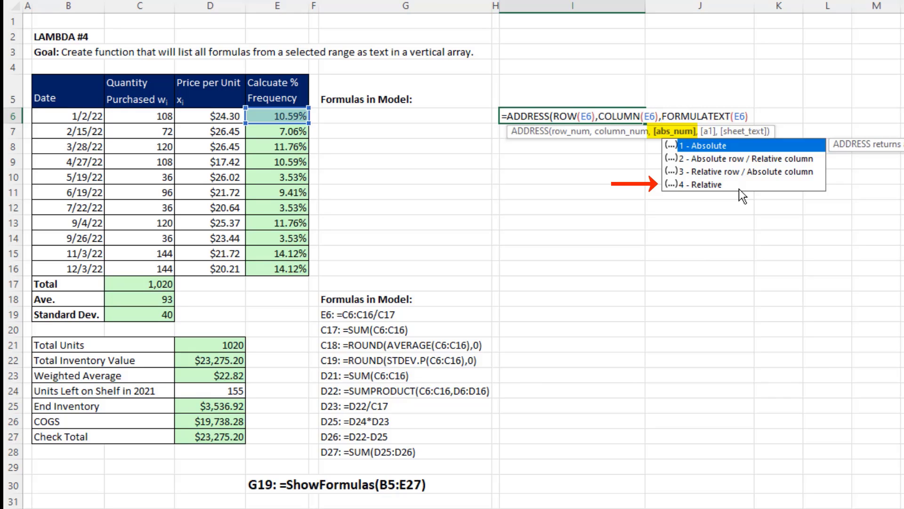
type("4)")
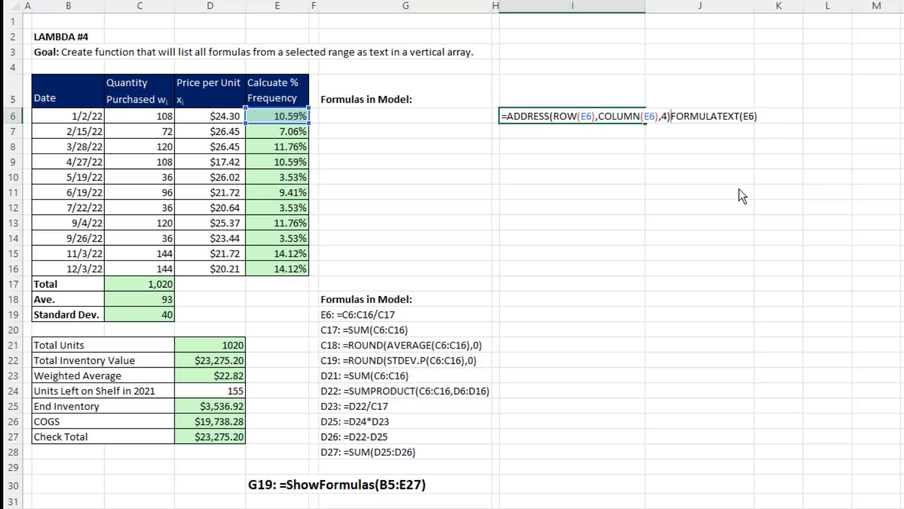
Join the address and FORMULATEXT(E6) in I6 with &": "& and enter the formula, keeping I6 selected
type("&")
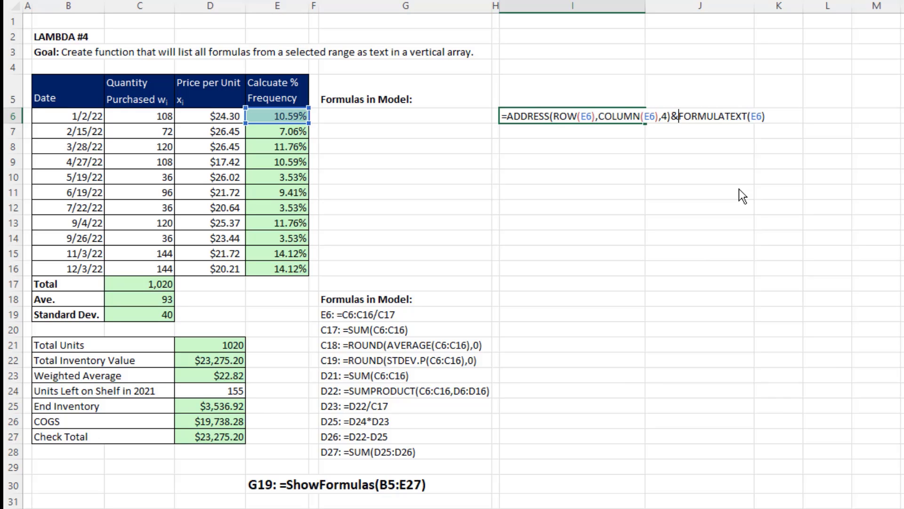
type("\"")
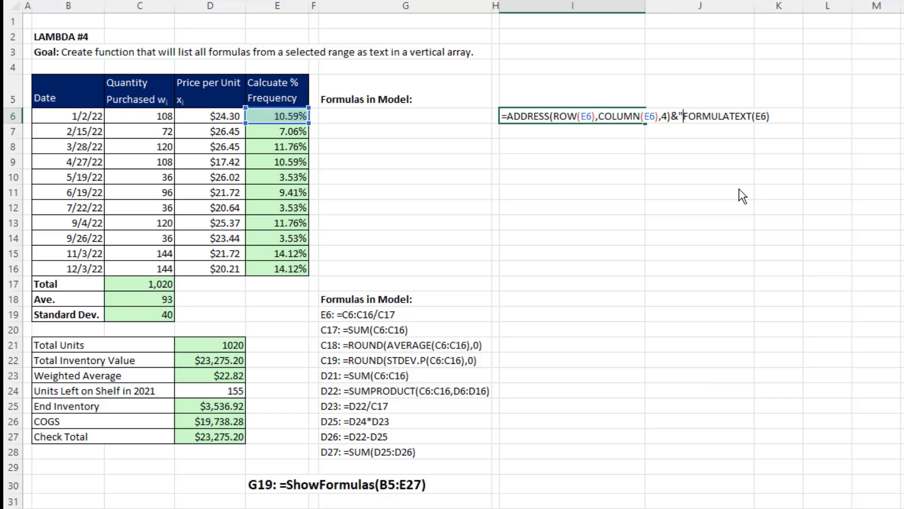
type(": \"")
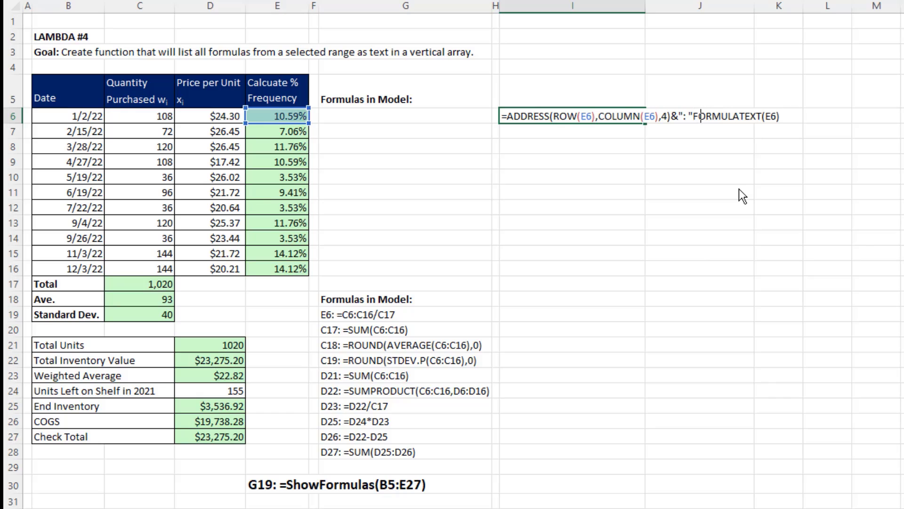
type("&")
key("ctrl+Return")
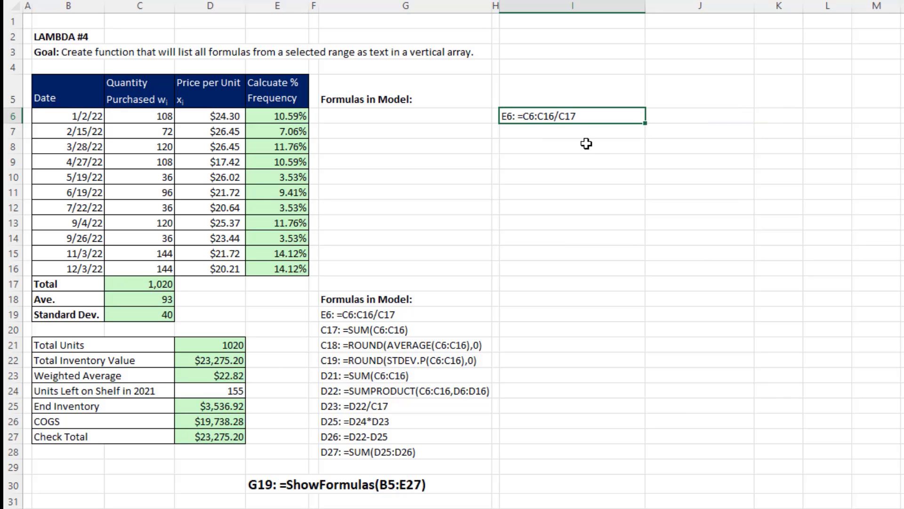
Replace the E6 reference in the ROW, COLUMN and FORMULATEXT functions of I6 with the range B6:E28 and enter the formula
key("F2")
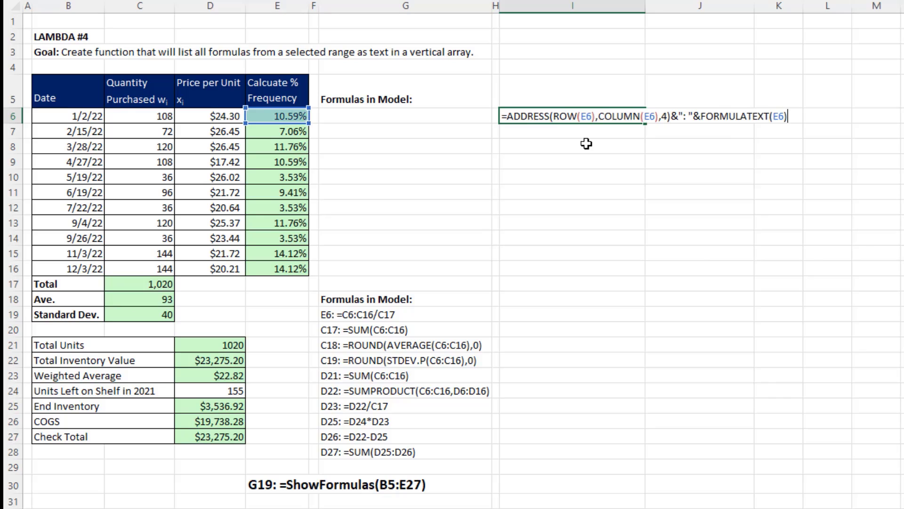
double_click(588, 117)
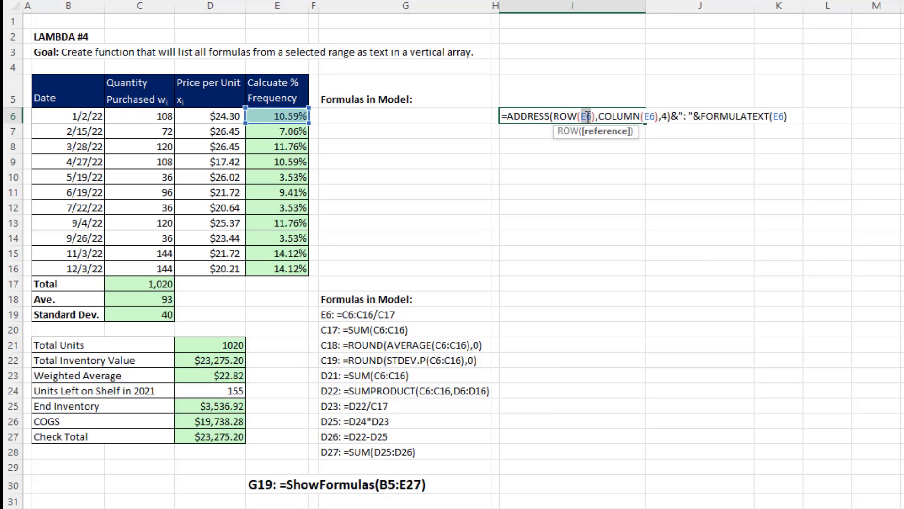
left_click(45, 118)
left_click_drag(44, 119, 314, 441)
double_click(670, 116)
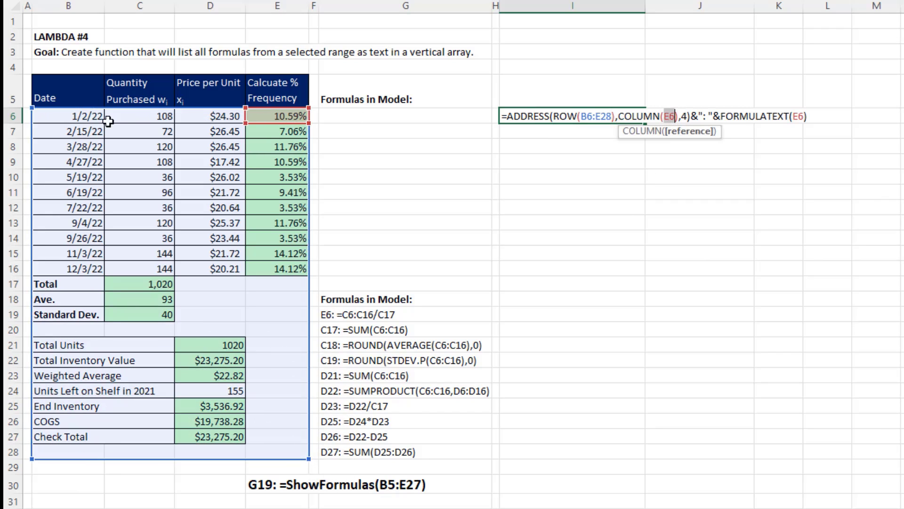
left_click_drag(73, 119, 282, 451)
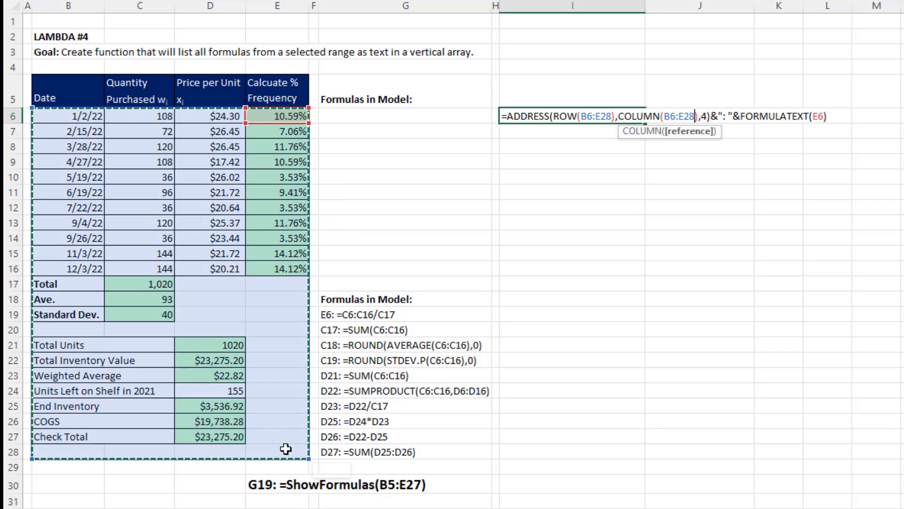
double_click(818, 116)
left_click_drag(54, 118, 278, 450)
key("ctrl+Return")
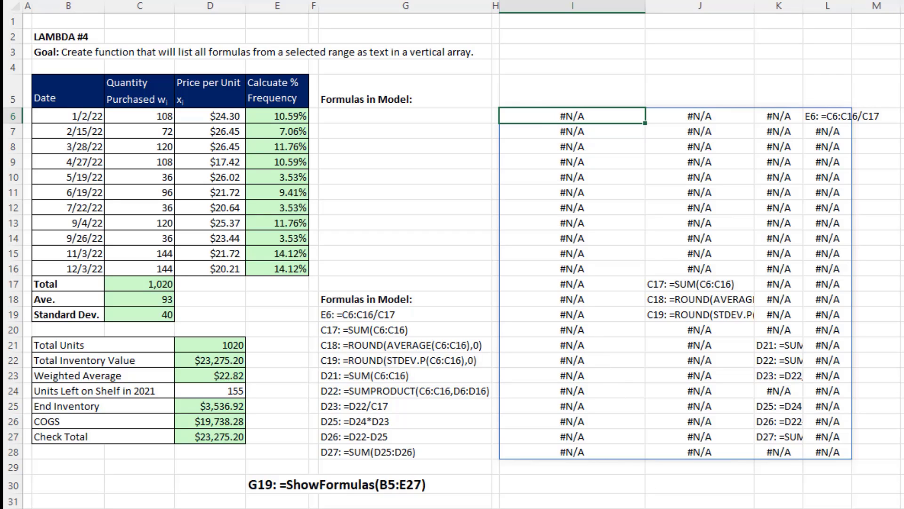
Wrap the address-and-FORMULATEXT formula in cell I6 in TOCOL to return the array as a single column
key("F2")
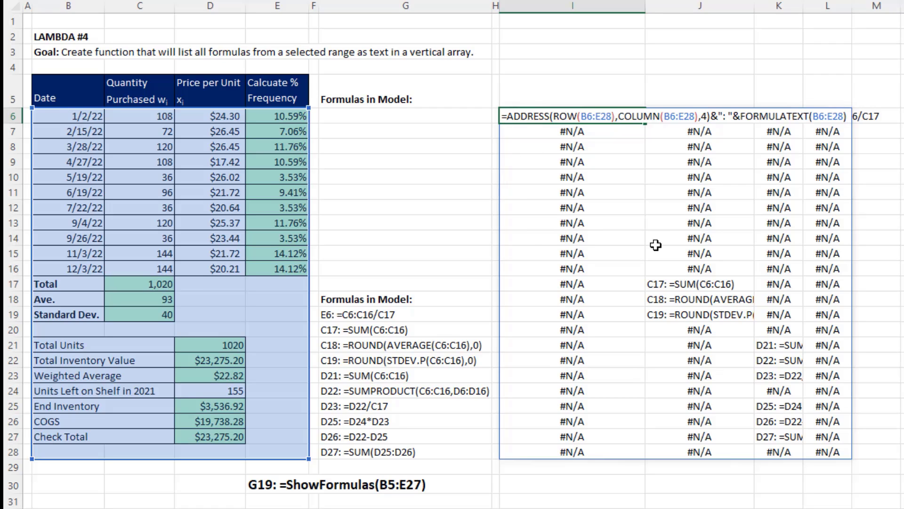
type("toc")
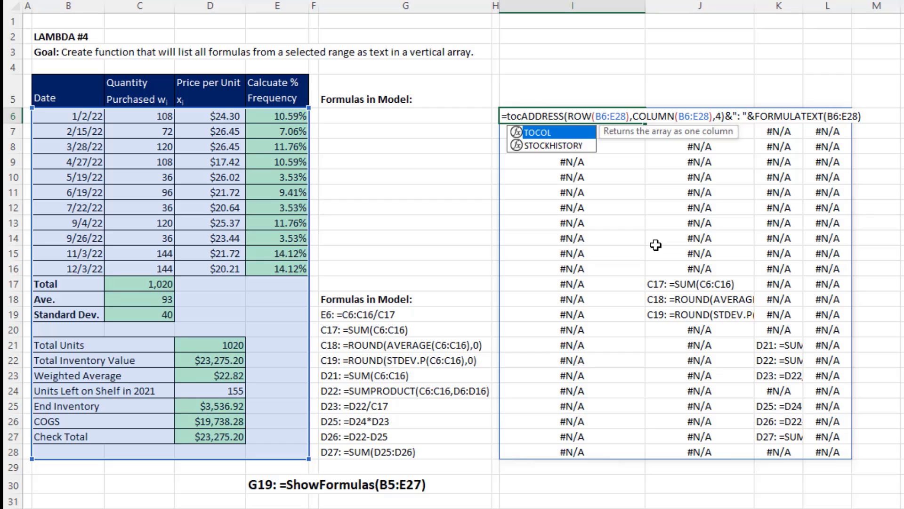
key("Tab")
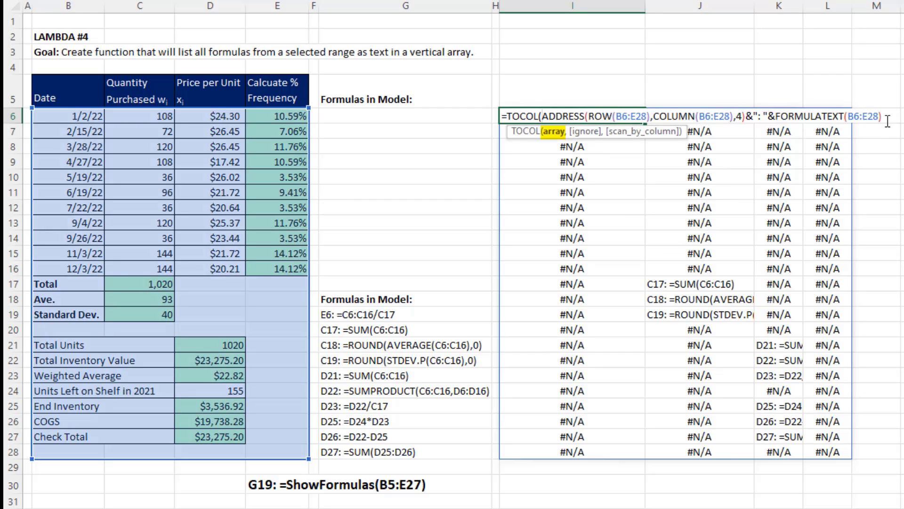
type(")")
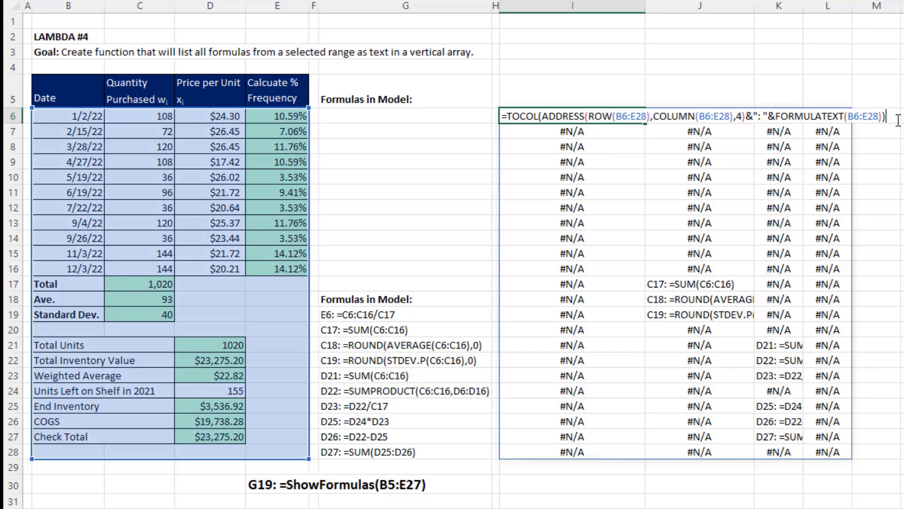
key("ctrl+Return")
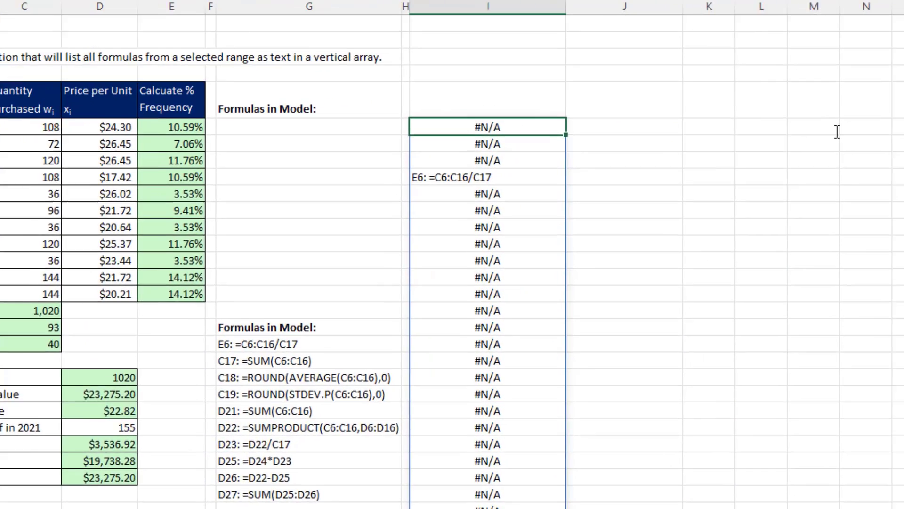
Add the ignore argument 2 (Ignore errors) to the TOCOL function in cell I6
key("F2")
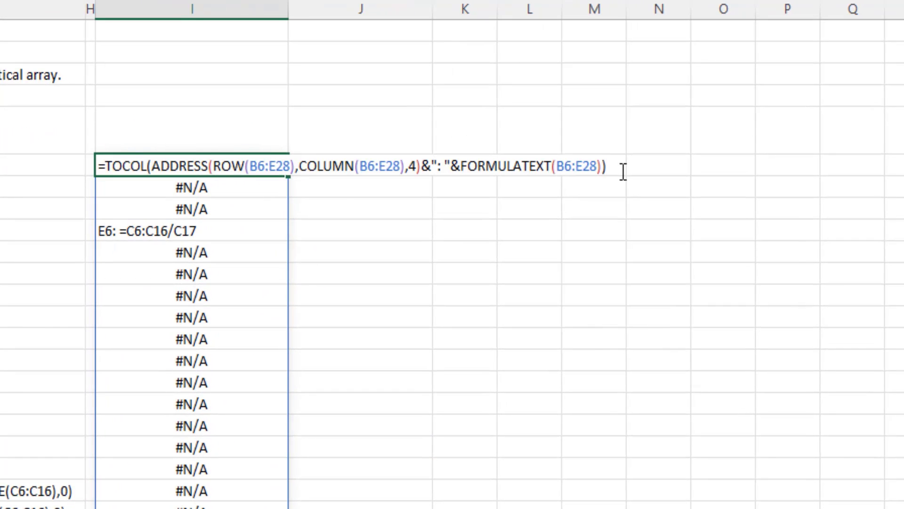
type(",")
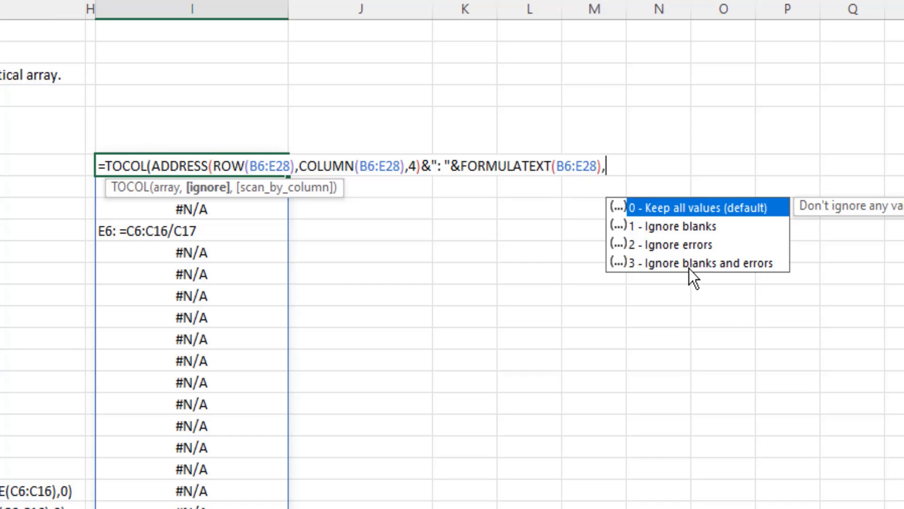
key("Down")
key("Down")
key("Tab")
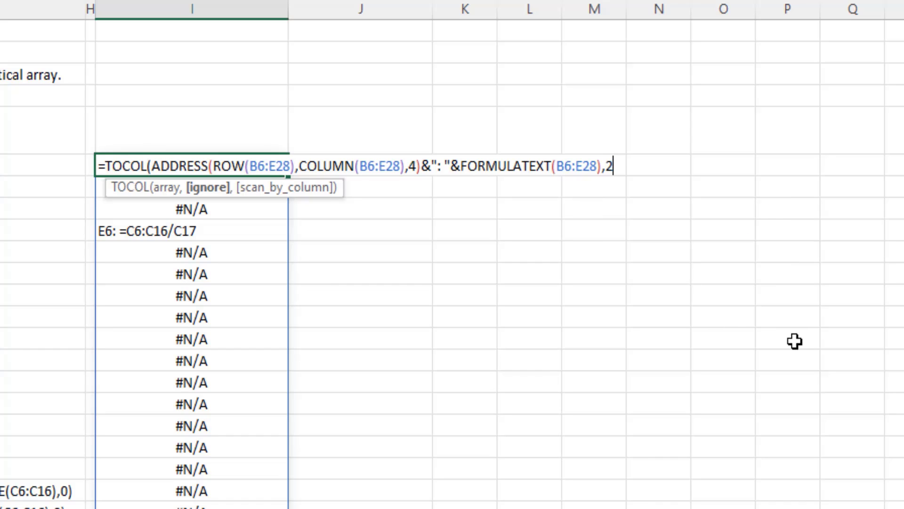
type(")")
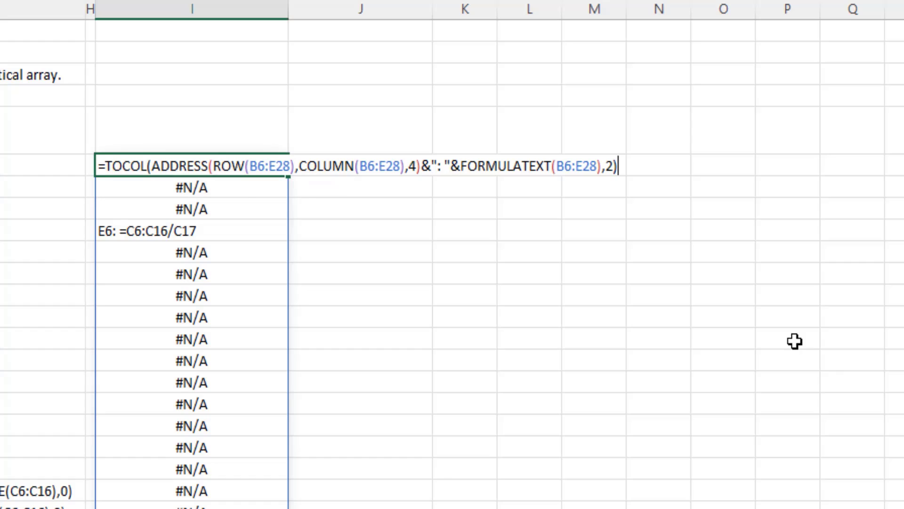
key("ctrl+Return")
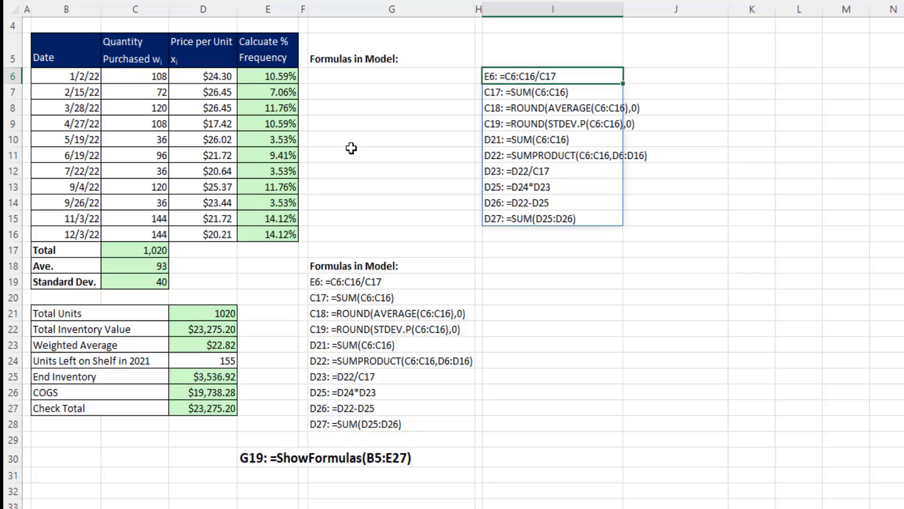
Clear the formula cells E6:E16, C17:C19, D21:D23 and D25:D27 as a test, and undo the deletion
left_click_drag(278, 76, 282, 234)
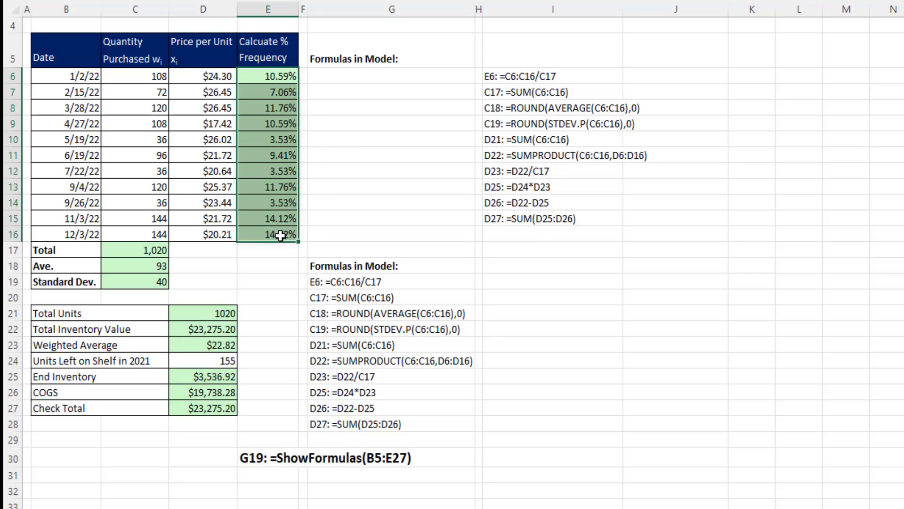
left_click_drag(163, 250, 154, 278)
left_click_drag(210, 313, 214, 344)
left_click_drag(221, 376, 234, 412)
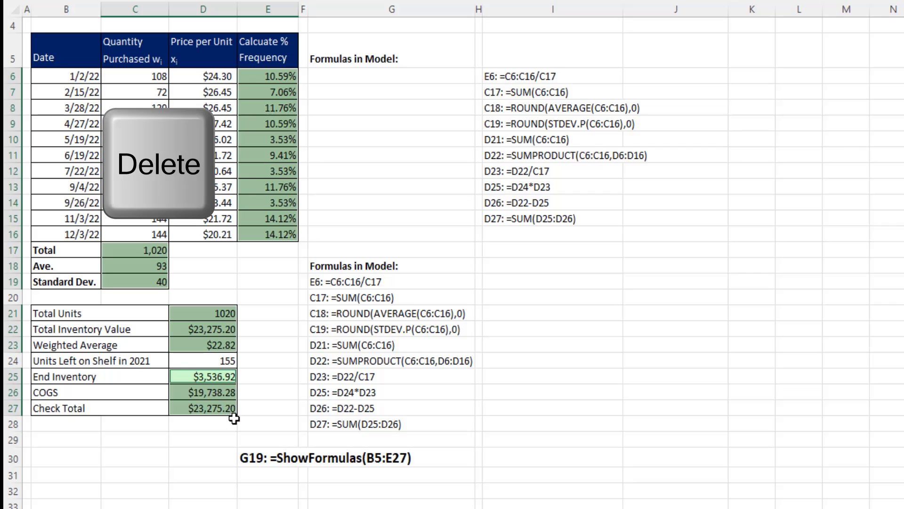
key("Delete")
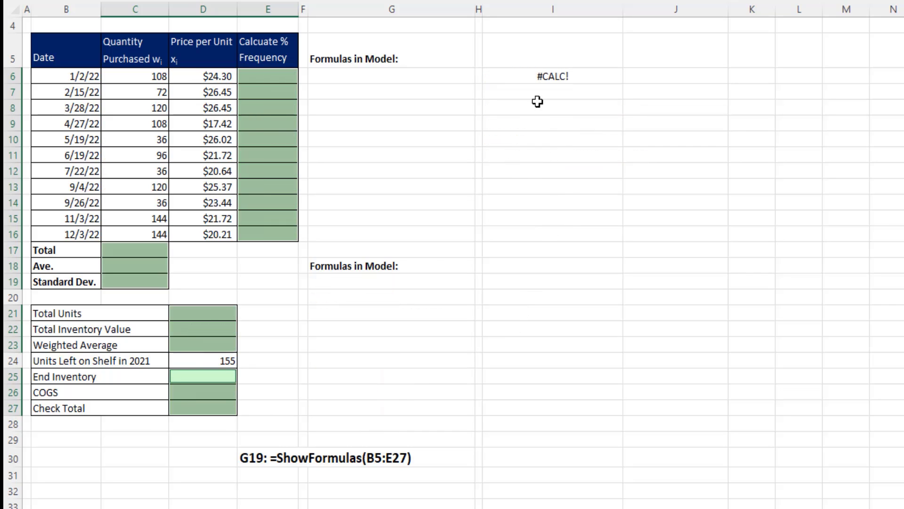
key("ctrl+z")
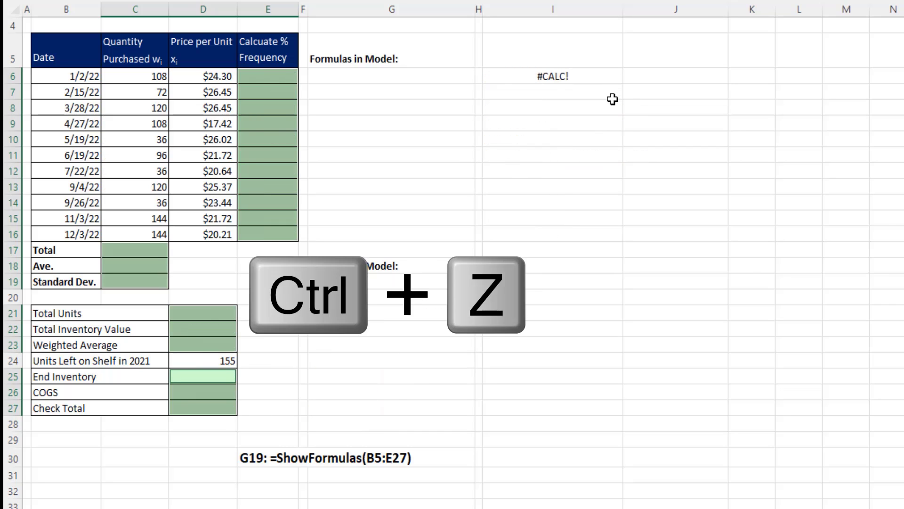
Wrap the TOCOL formula in cell I6 in IFERROR with an empty string "" as the error value
left_click(511, 76)
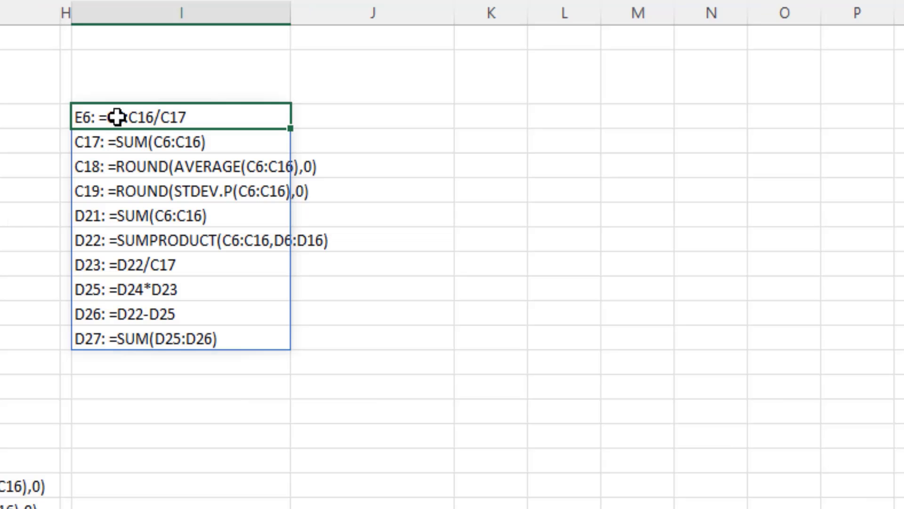
double_click(514, 76)
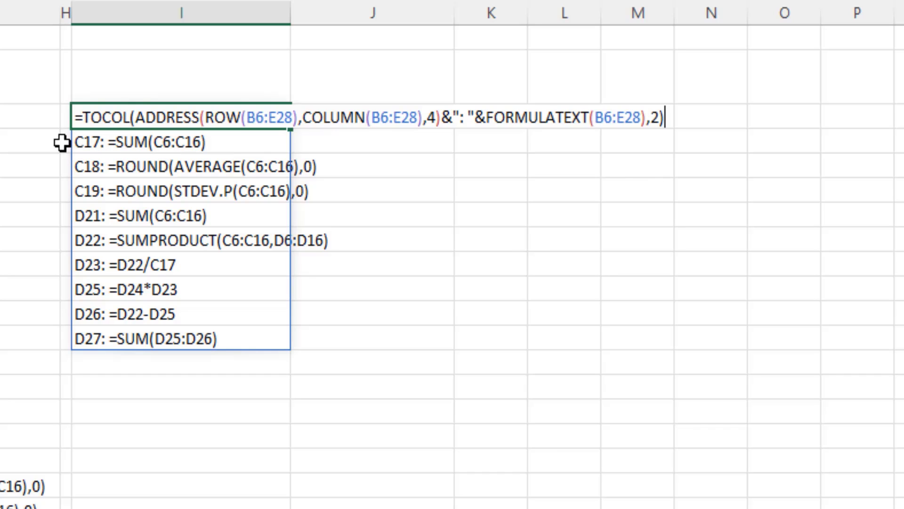
left_click(82, 118)
type("ife")
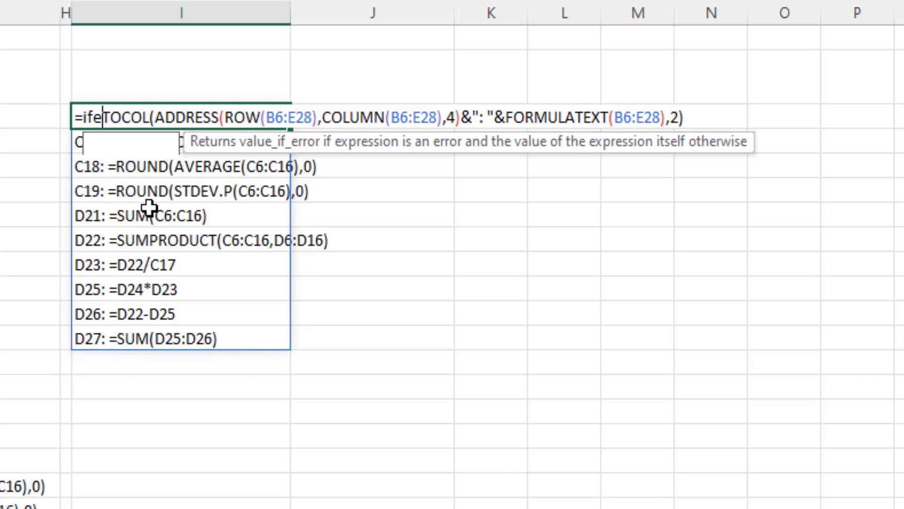
key("Tab")
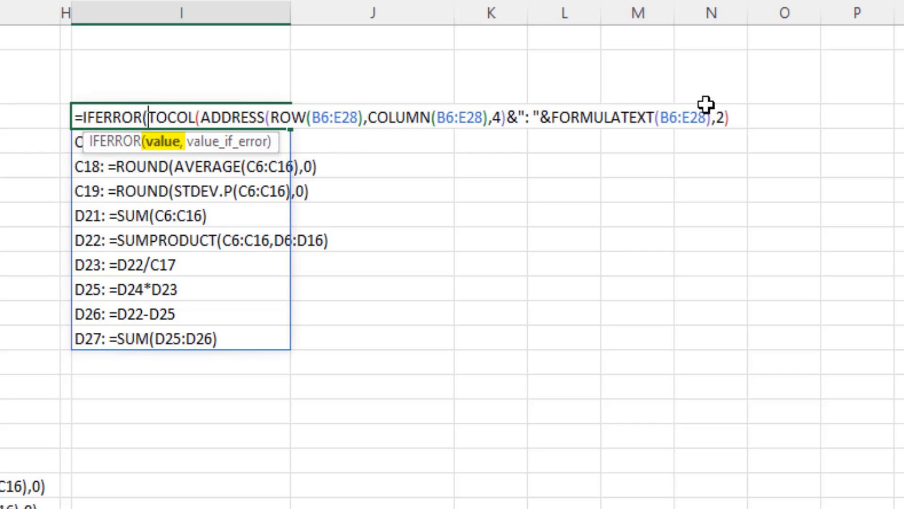
left_click(744, 116)
type(",")
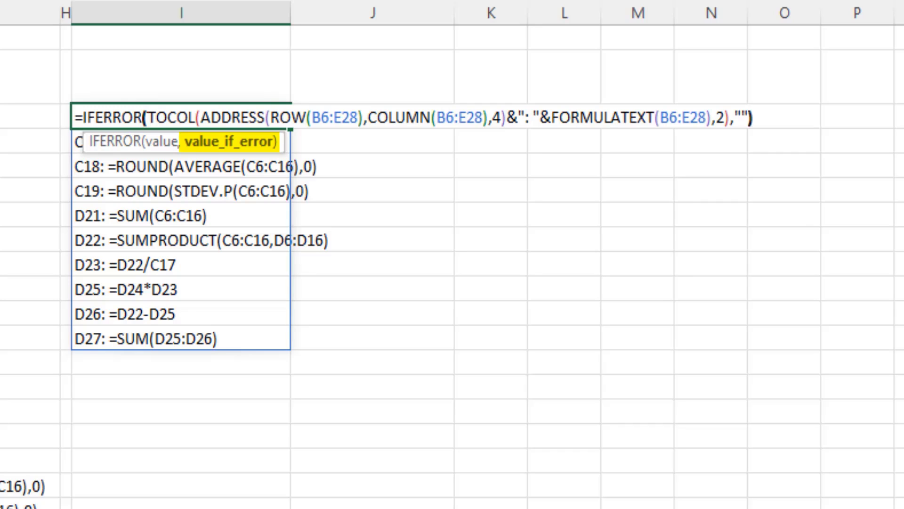
key("End")
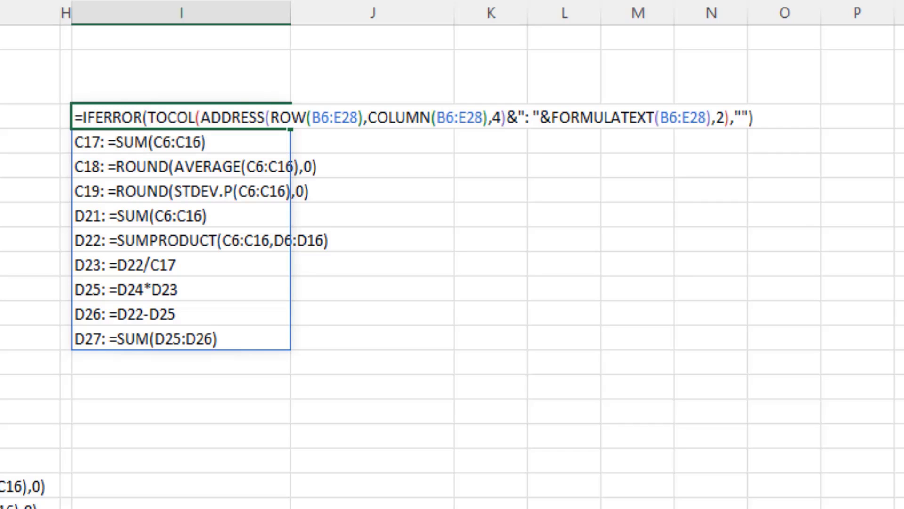
Wrap the IFERROR formula in LAMBDA with a parameter named Reference, placing the calculation on a new line
left_click(83, 119)
type("L")
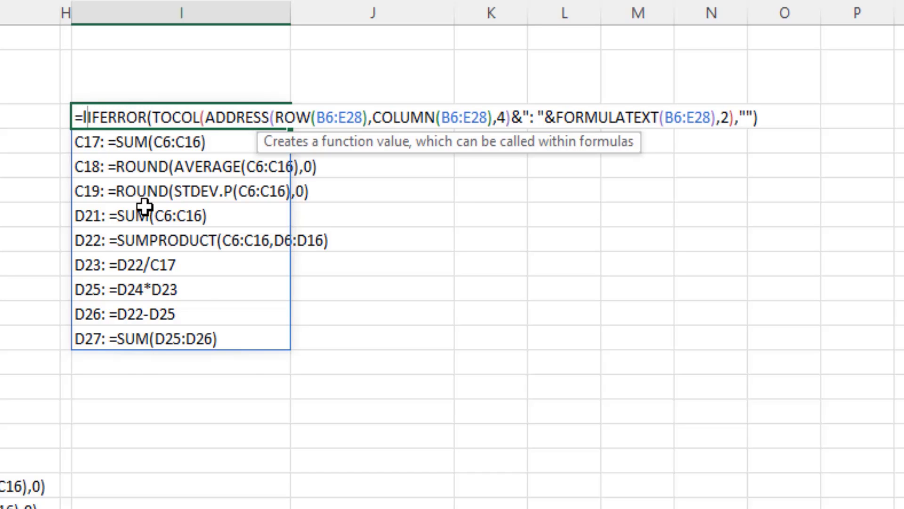
key("Tab")
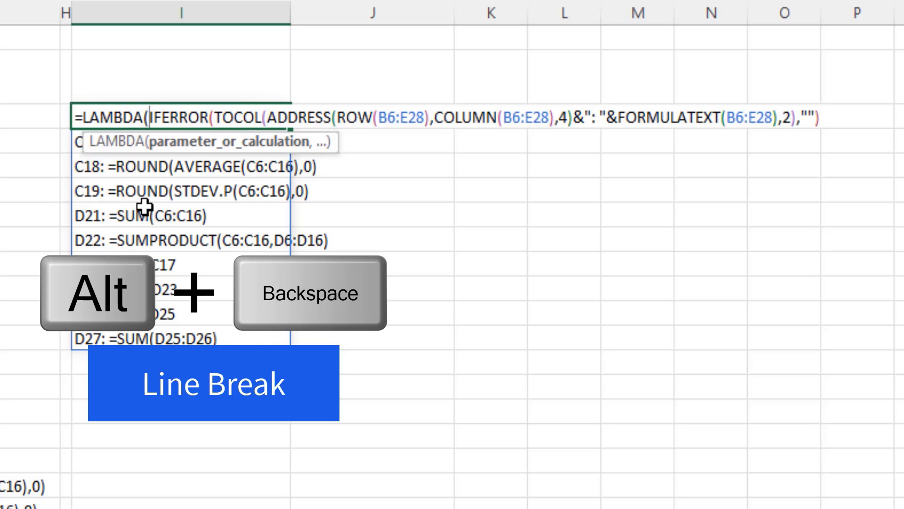
key("alt+Return")
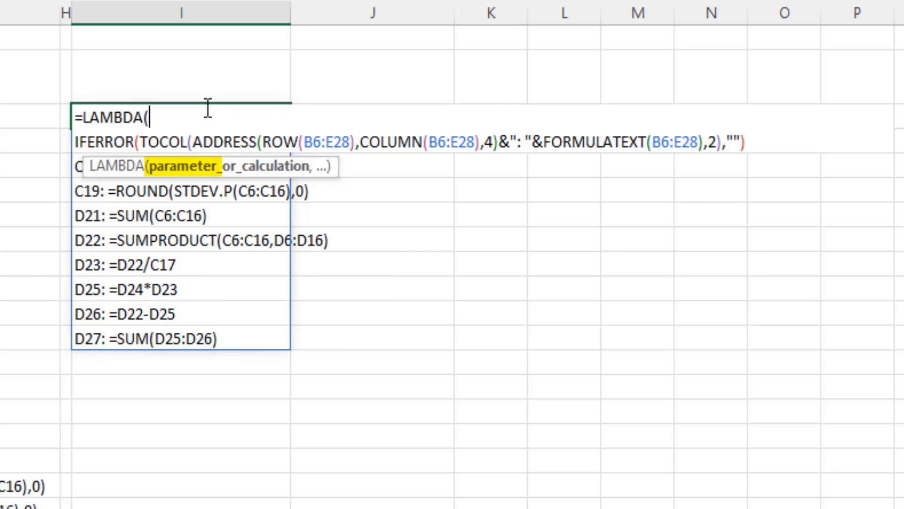
type("Refer")
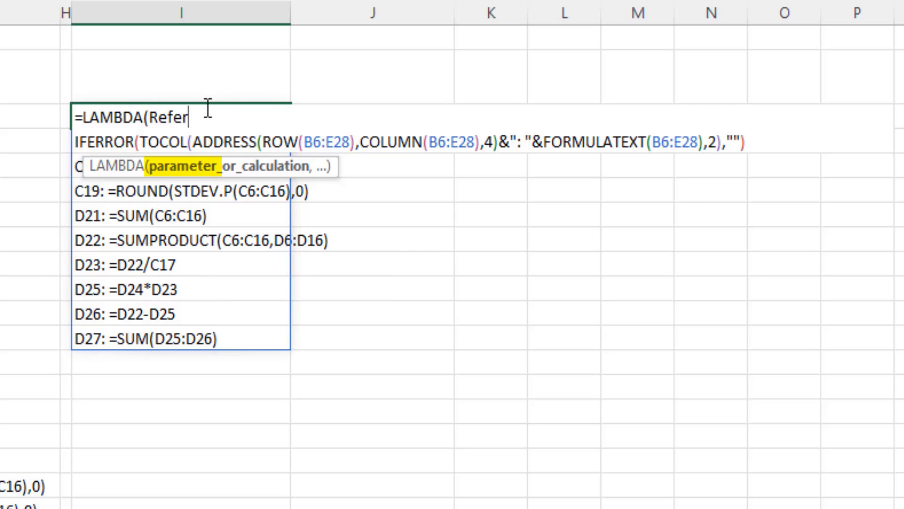
type("ence,")
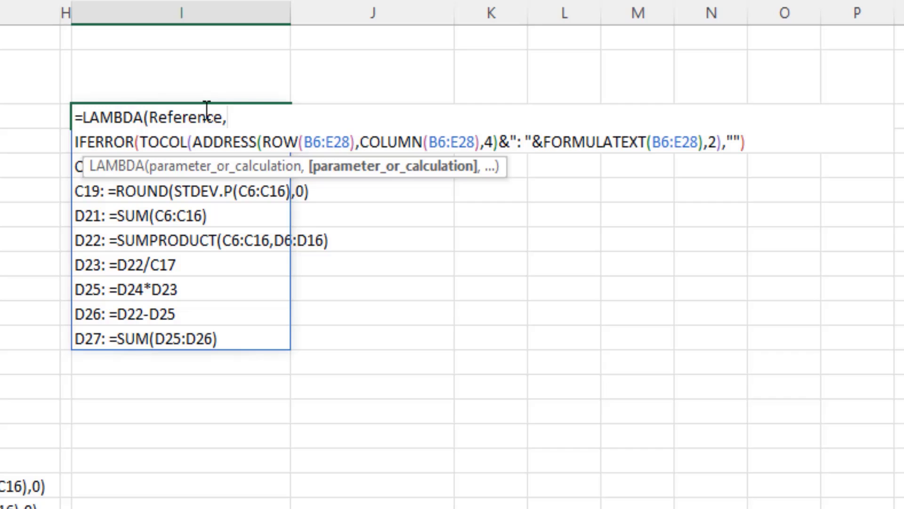
Replace the B6:E28 range in the ROW, COLUMN and FORMULATEXT functions with the Reference parameter
double_click(198, 118)
key("ctrl+c")
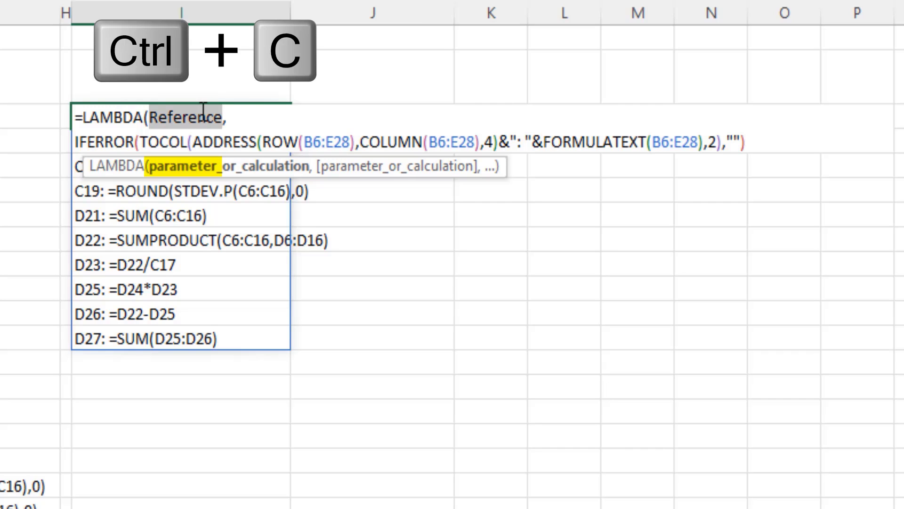
double_click(328, 142)
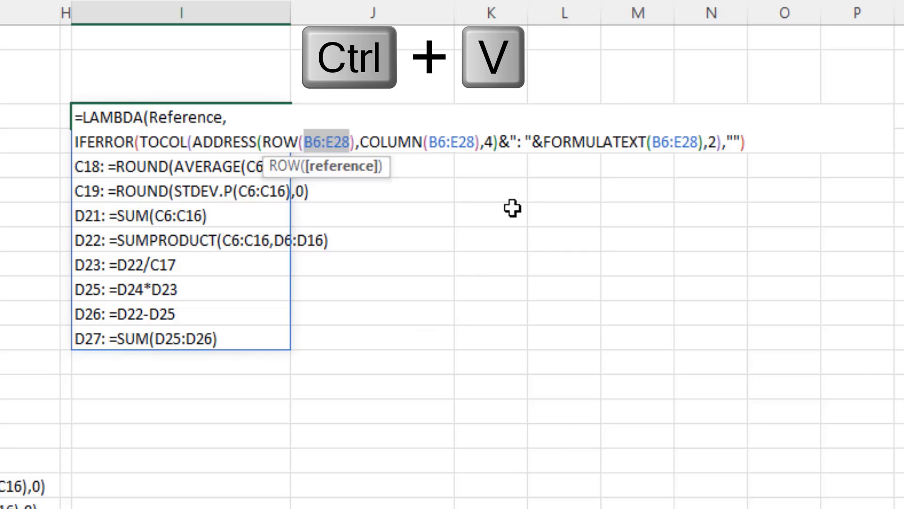
key("ctrl+v")
double_click(475, 143)
key("ctrl+v")
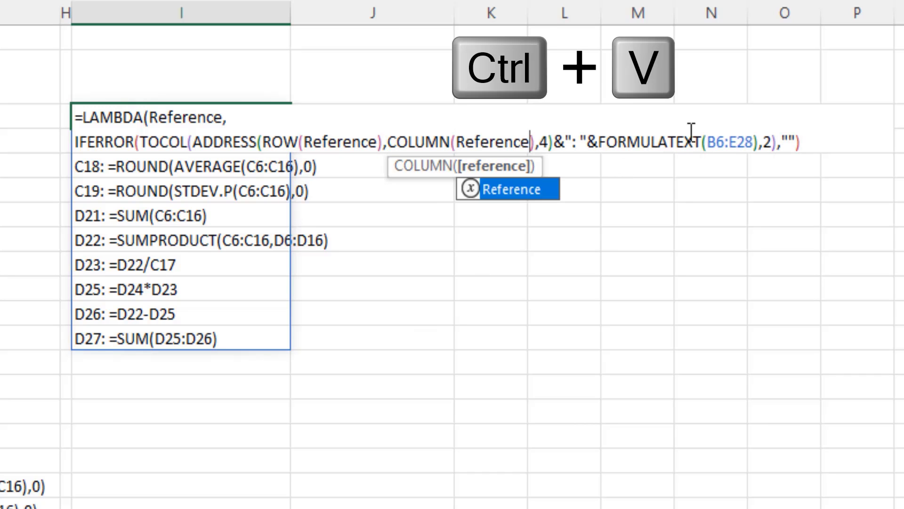
double_click(733, 142)
key("ctrl+v")
Close the LAMBDA, call it with the range B6:E27 as its argument, and enter the formula in I6
key("End")
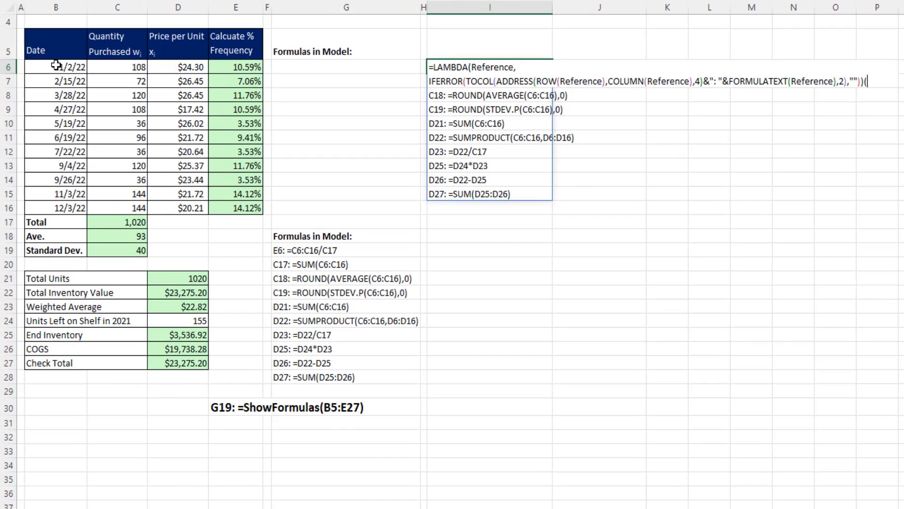
left_click_drag(58, 67, 248, 364)
type(")")
key("ctrl+Return")
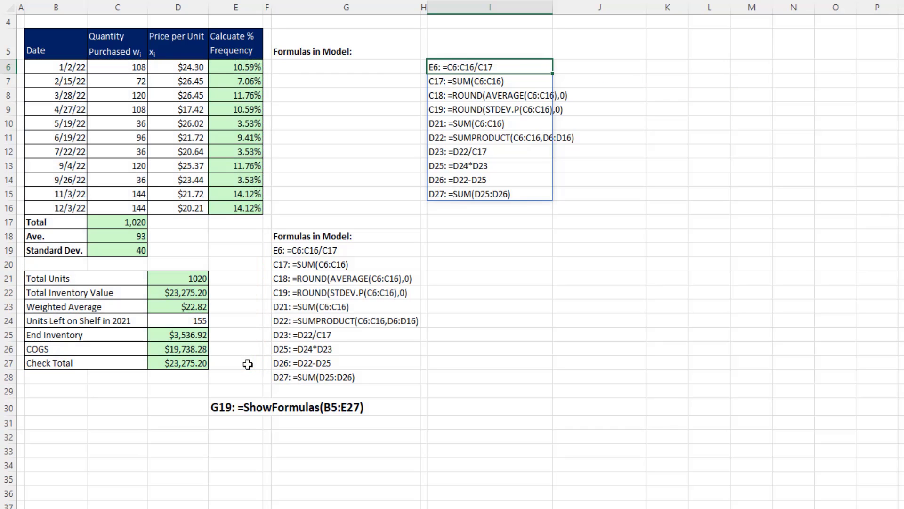
Clear all formula cells in B6:E27, selected through Go To Special with the Formulas option, and undo the deletion
left_click_drag(59, 66, 248, 362)
key("F5")
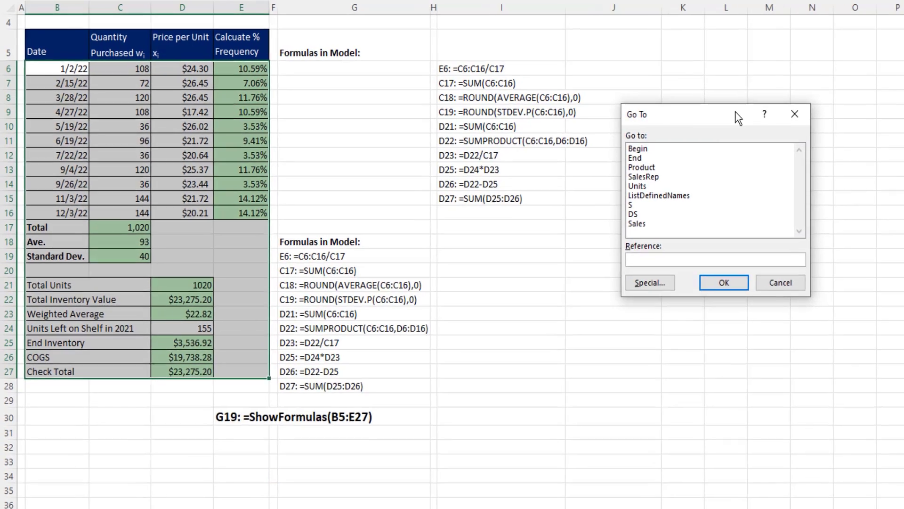
left_click_drag(722, 113, 227, 123)
left_click(216, 414)
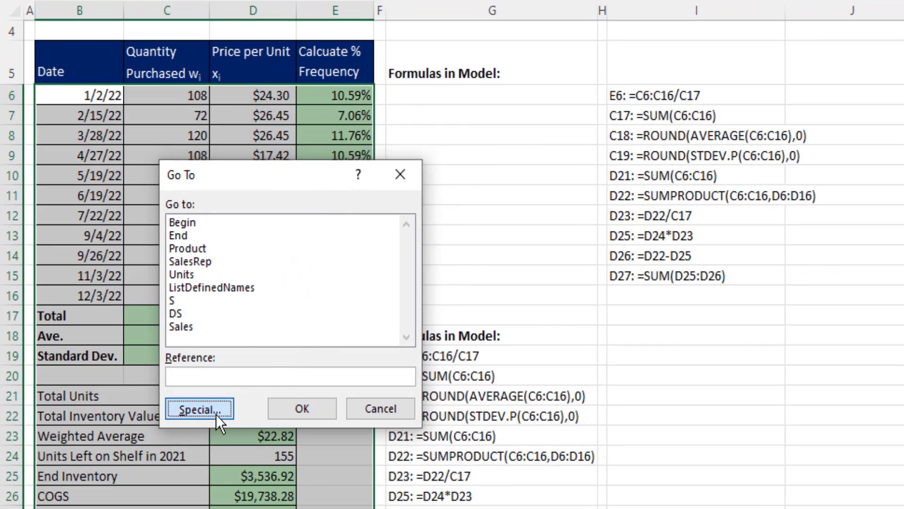
left_click(177, 231)
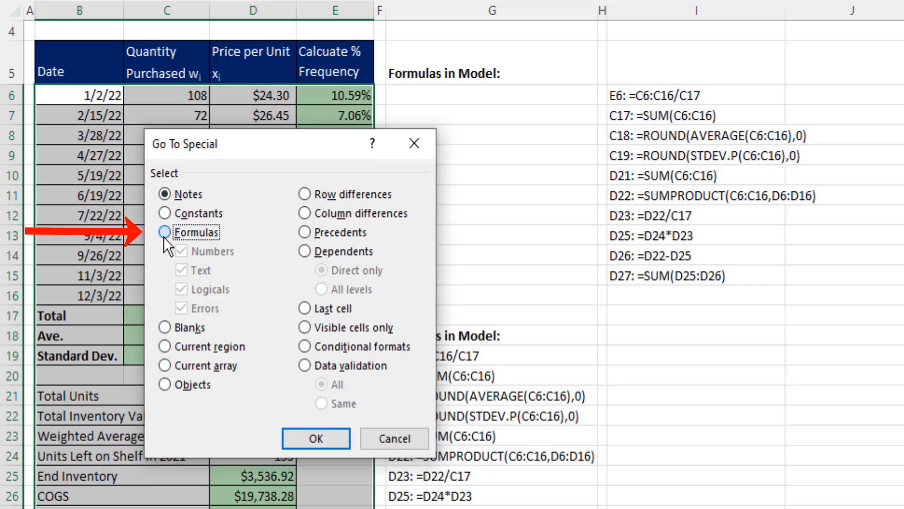
left_click(300, 438)
key("Delete")
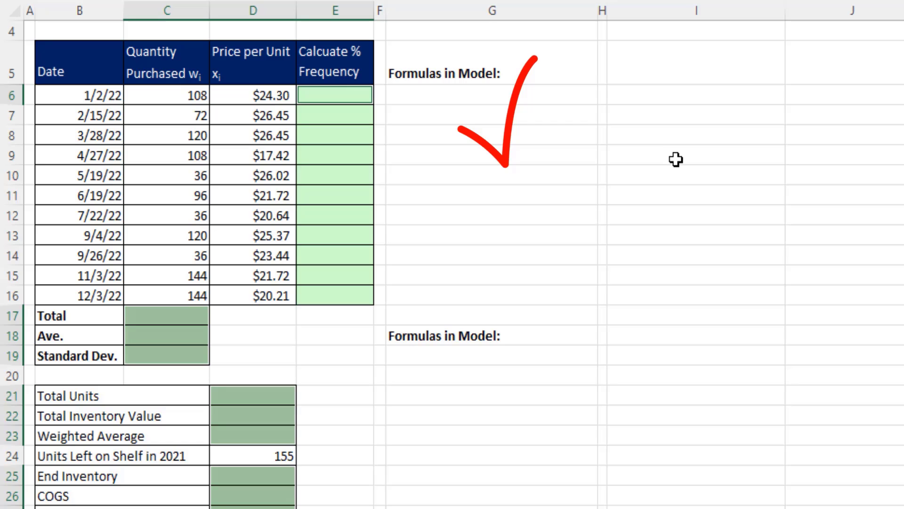
key("ctrl+z")
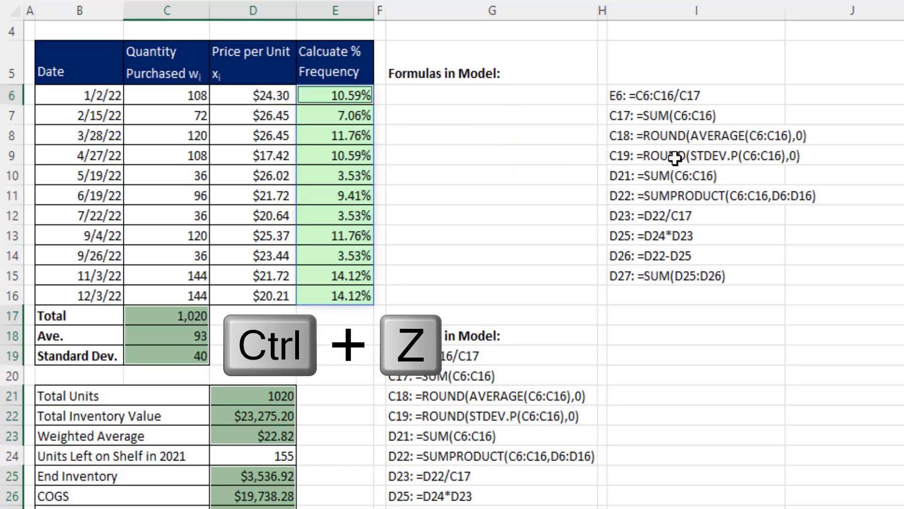
Move the spilled LAMBDA formula from I6 to G6, directly under the upper Formulas in Model heading
left_click(672, 95)
left_click_drag(666, 104, 506, 99)
Examine the full LAMBDA formula in G6 and the ShowFormulas formula with its range argument in G19
double_click(477, 95)
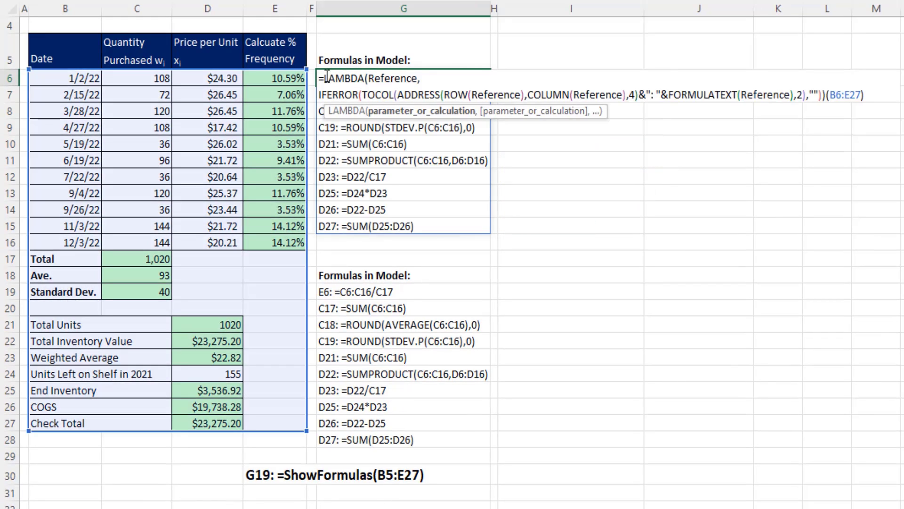
left_click_drag(320, 78, 828, 98)
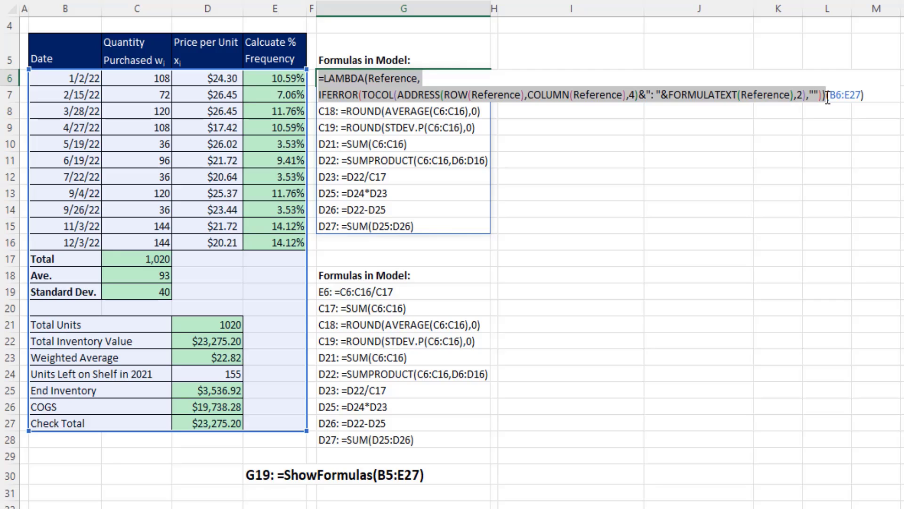
key("Escape")
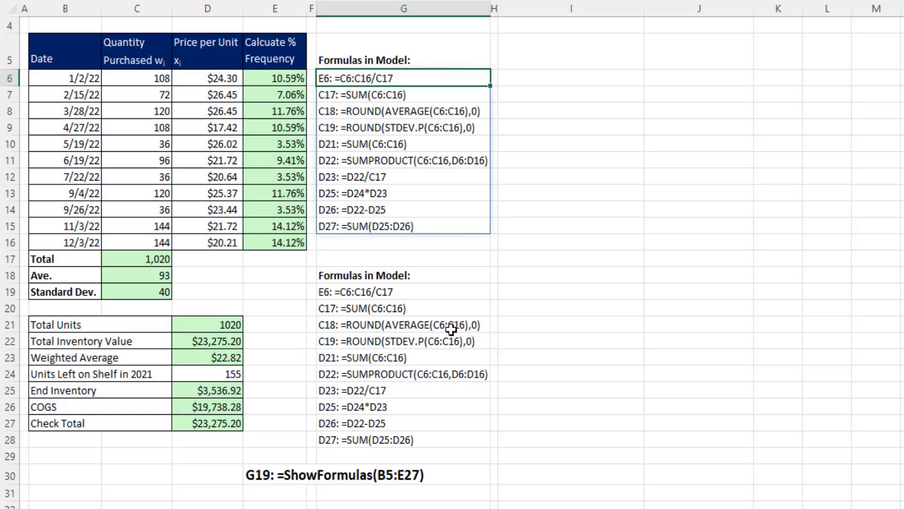
double_click(391, 291)
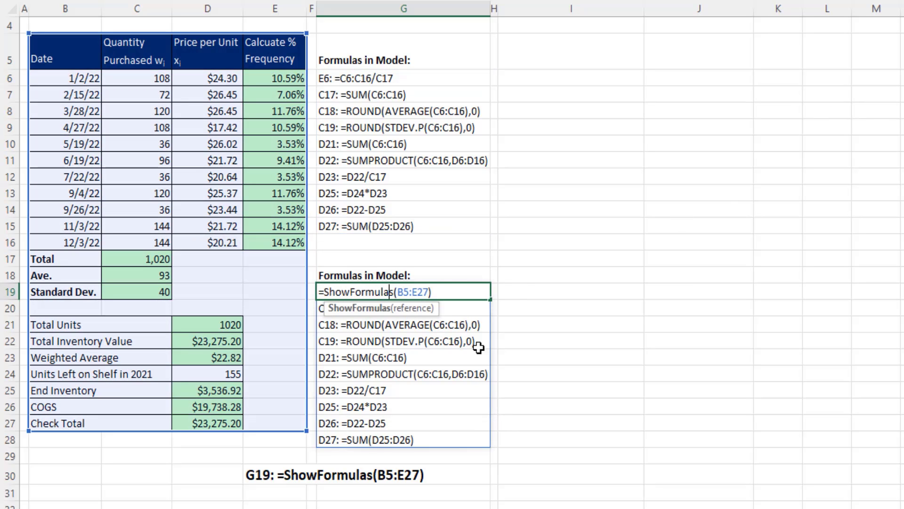
left_click(427, 290)
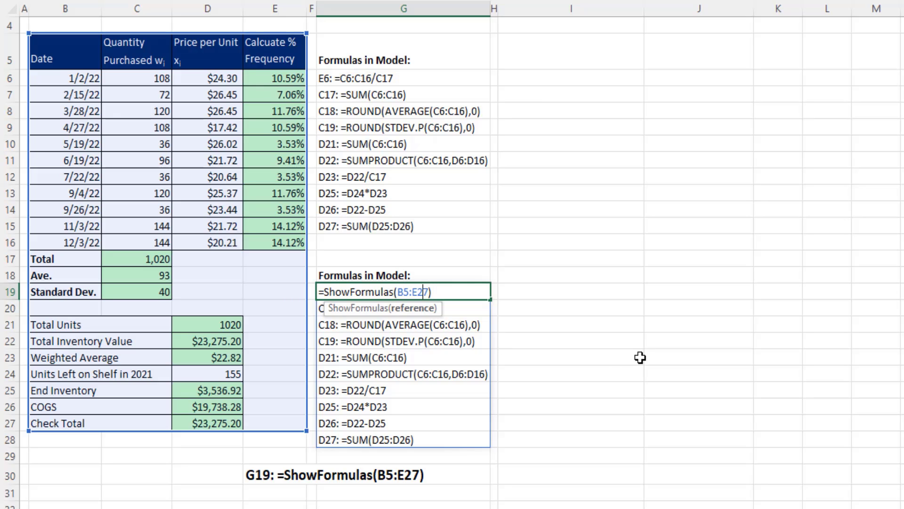
key("Escape")
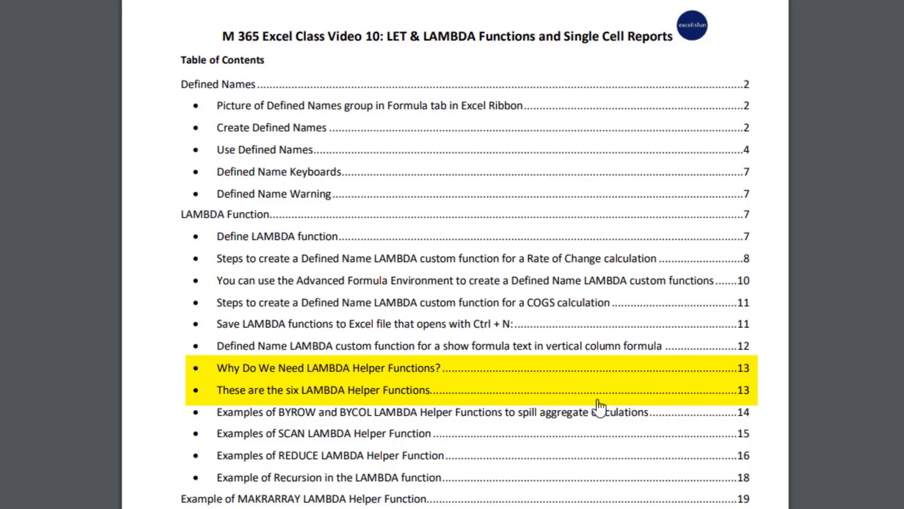
In the PDF class notes, read the section on why LAMBDA helper functions are needed and the list of helper functions
left_click(403, 373)
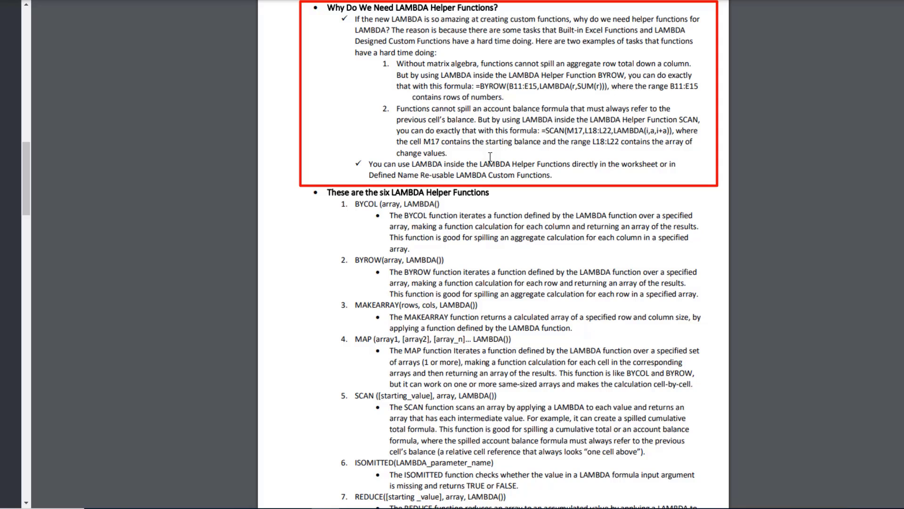
scroll(490, 208, "down", 3)
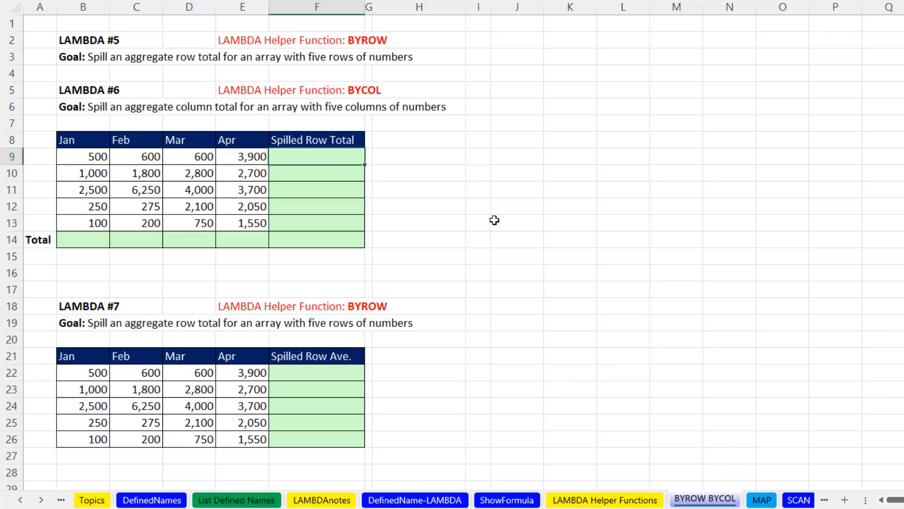
On the BYROW BYCOL sheet, enter a SUM formula over B9:E13 in F9
key("alt+equal")
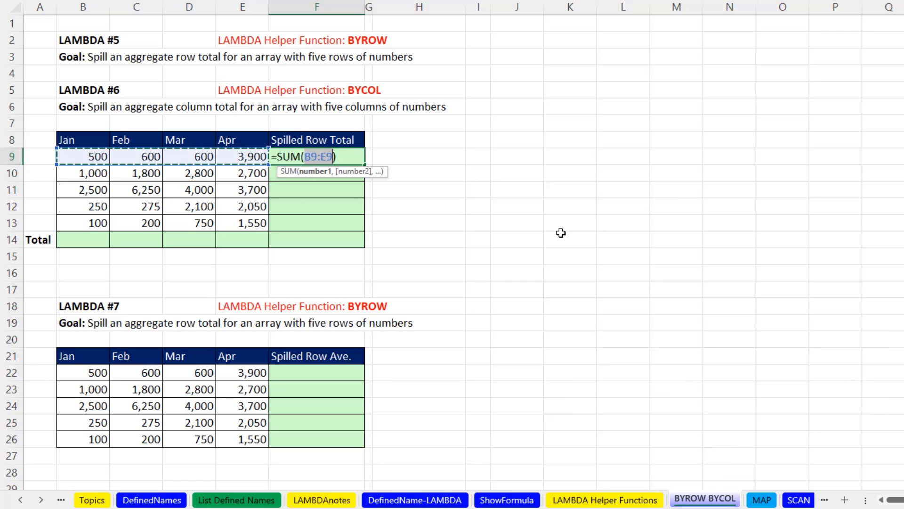
left_click_drag(94, 153, 262, 224)
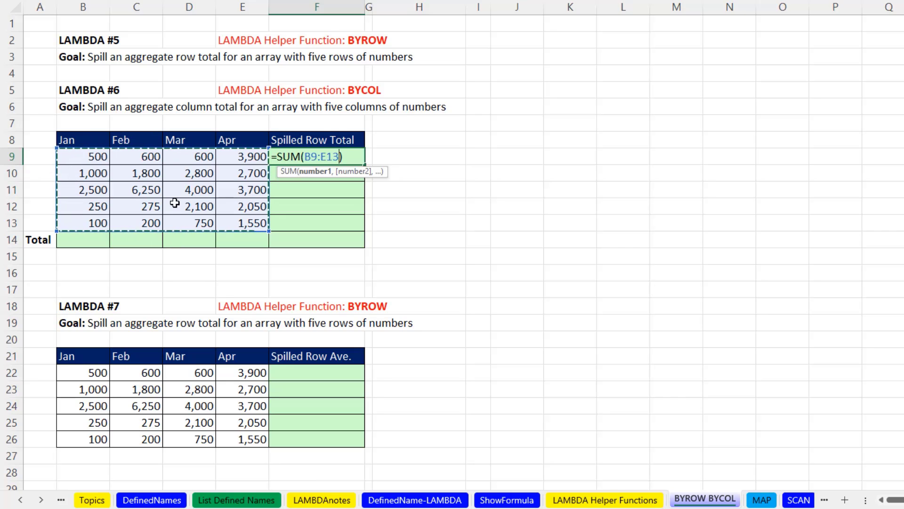
key("ctrl+Return")
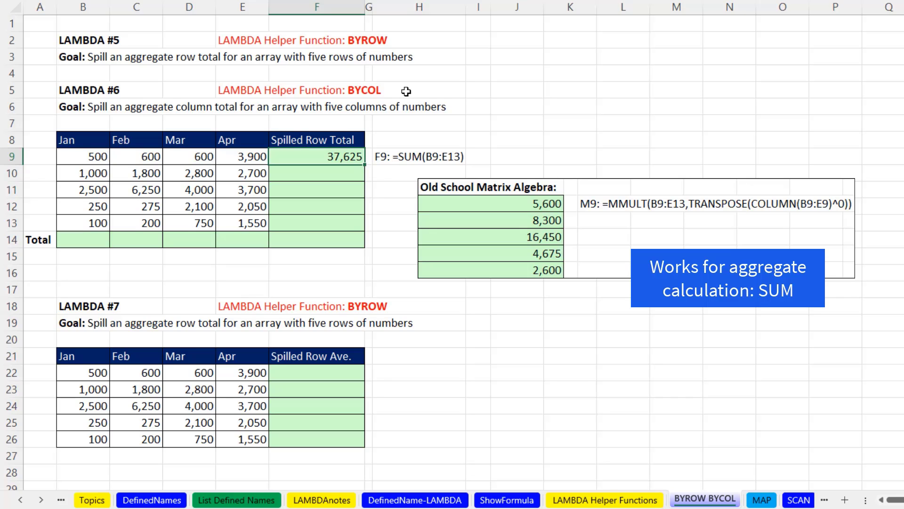
Start a BYROW formula in F9 with B9:E13 as its array argument
type("=by")
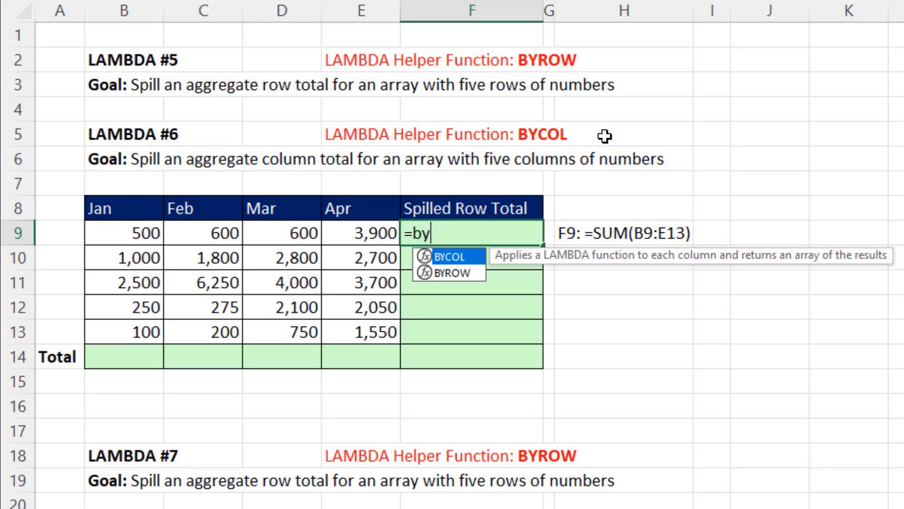
key("Down")
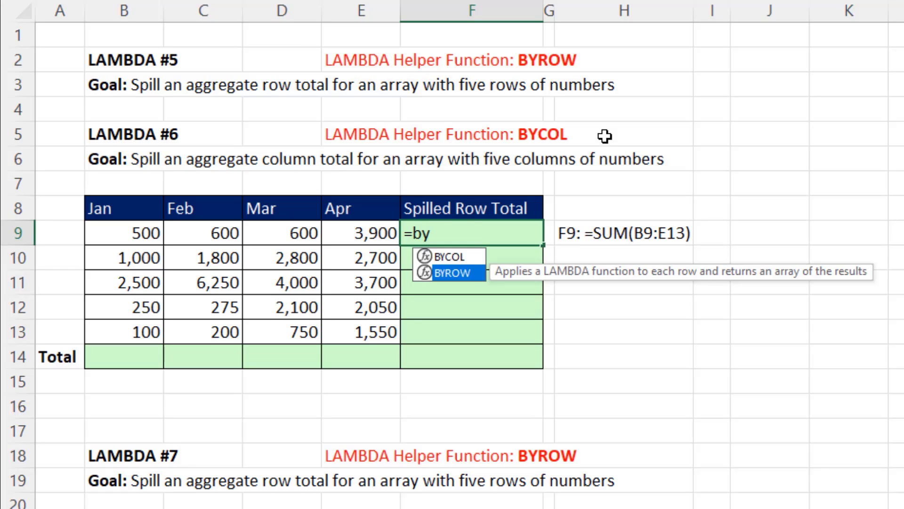
key("Tab")
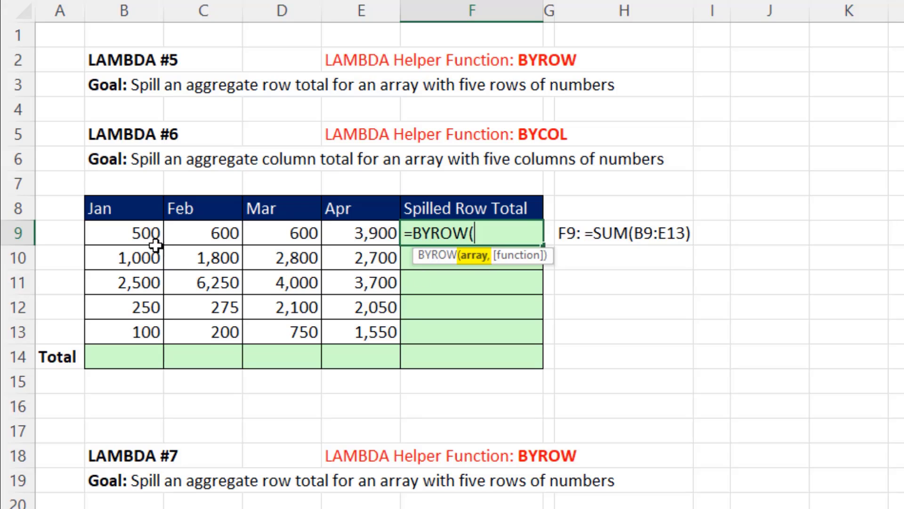
left_click(137, 236)
left_click_drag(138, 237, 337, 327)
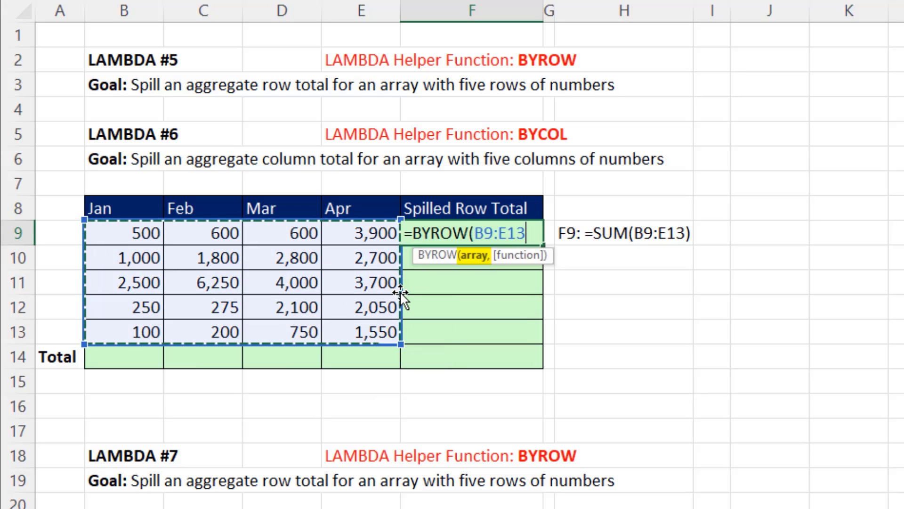
type(",")
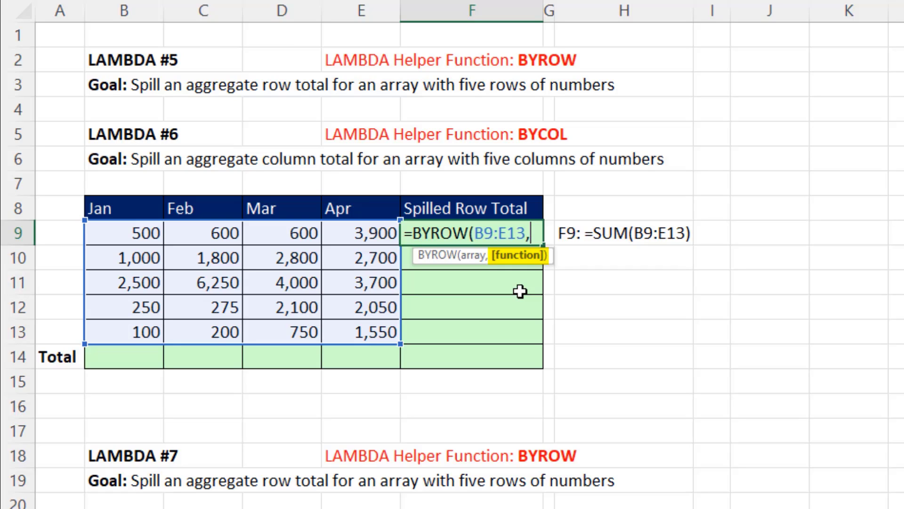
Add a LAMBDA as the BYROW function argument and name its parameter r
type("L")
key("Tab")
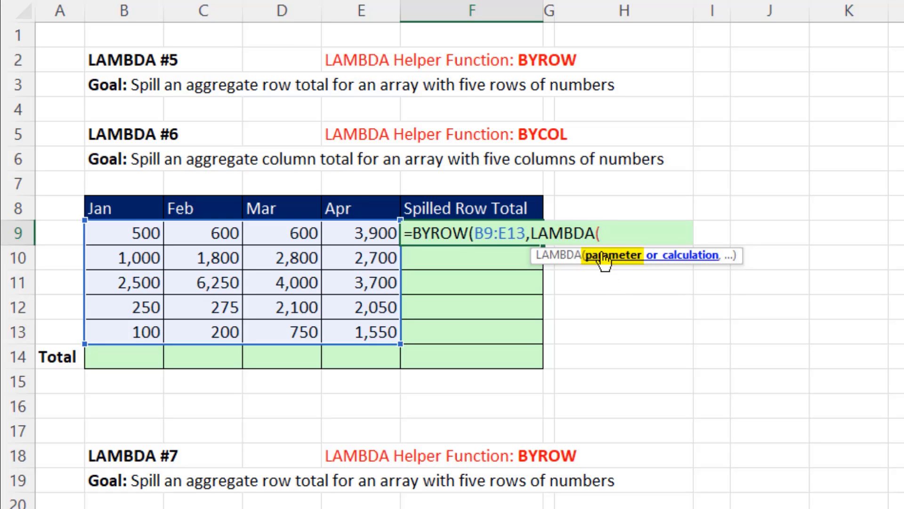
type("sdf")
key("BackSpace")
key("BackSpace")
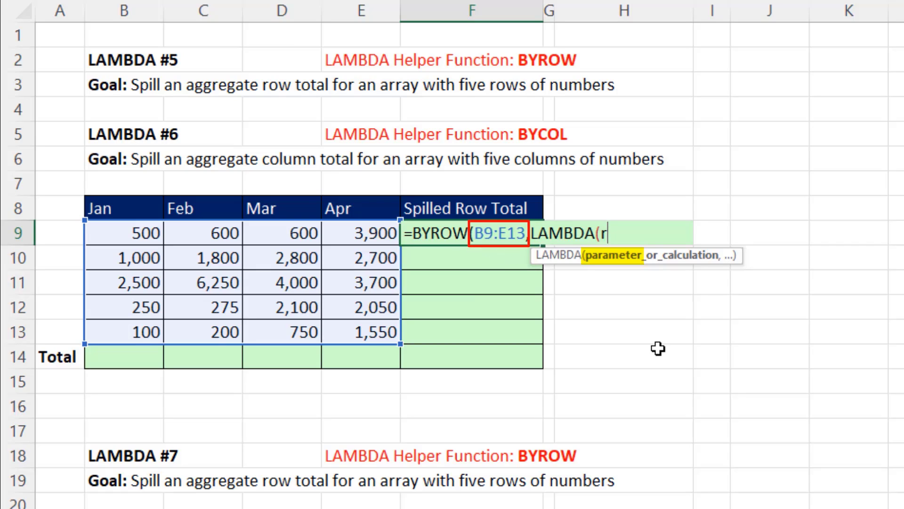
Use SUM(r) as the LAMBDA calculation, close the formula, and enter it in F9
type(",")
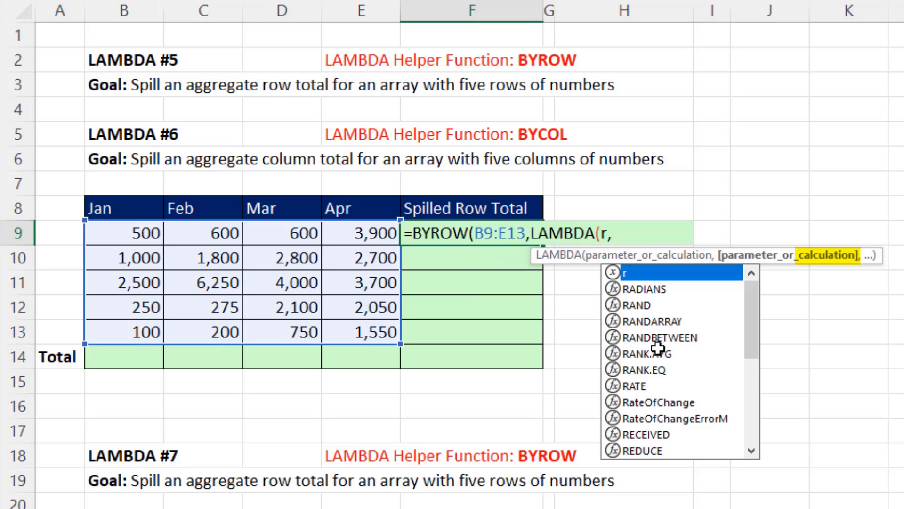
type("SUM(")
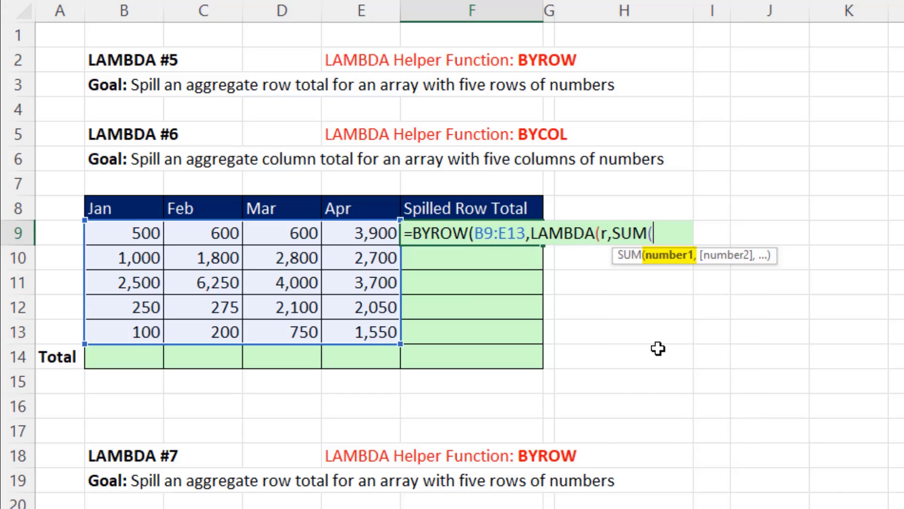
type("r)")
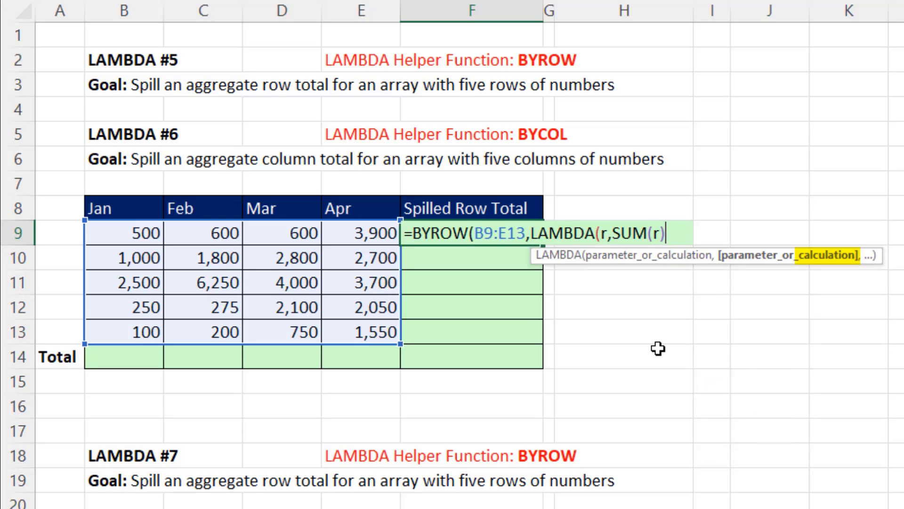
type(")")
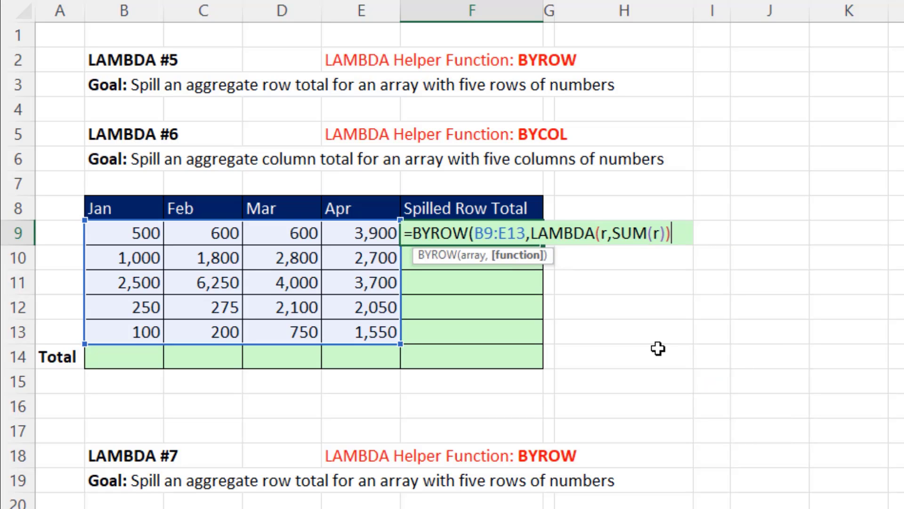
type(")")
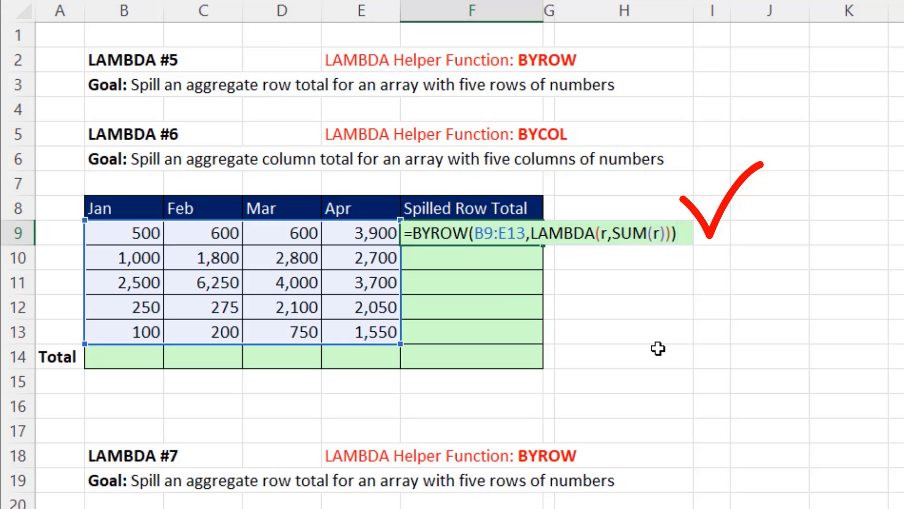
key("ctrl+Return")
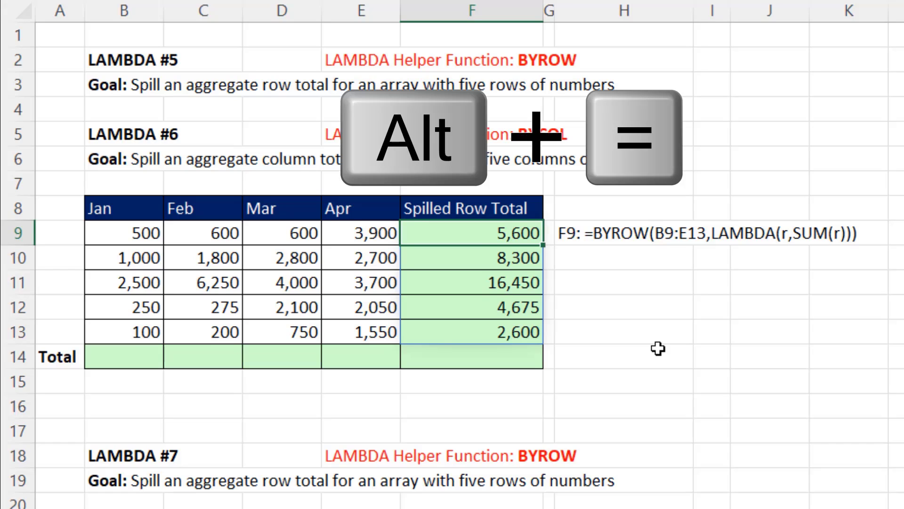
Enter SUM(B9:E9) in F9, fill it down to F13, and undo both changes
key("alt+equal")
key("ctrl+Return")
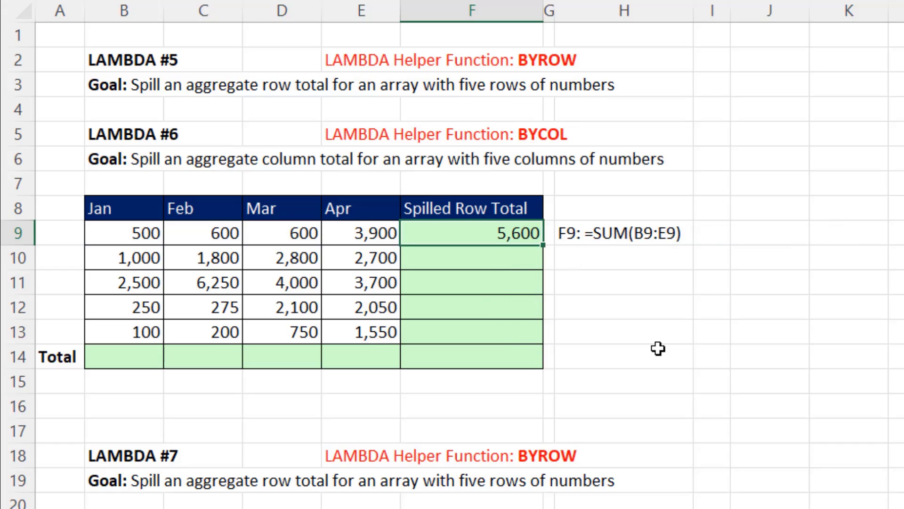
left_click_drag(545, 245, 535, 333)
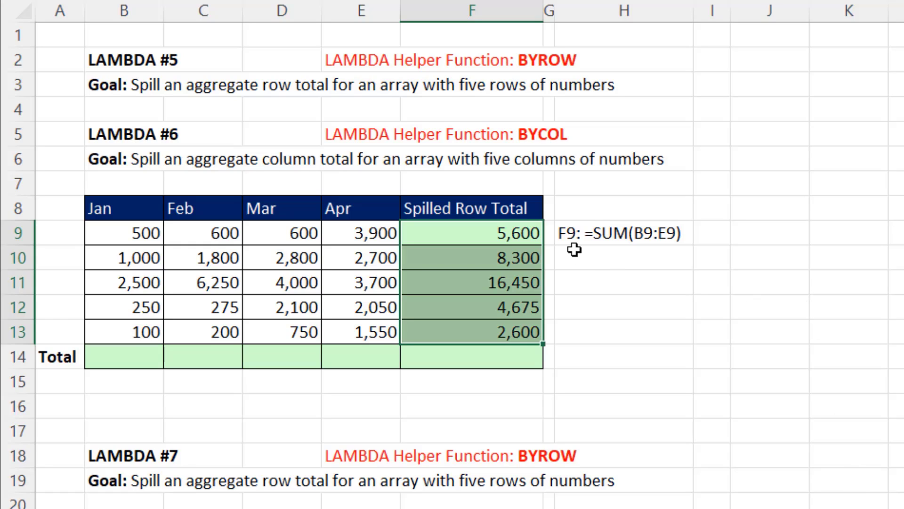
key("ctrl+z")
key("ctrl+z")
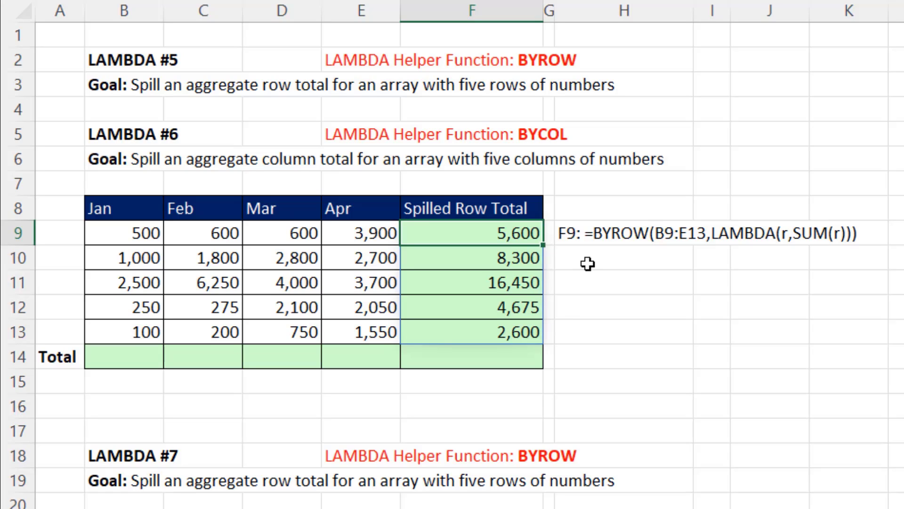
Start a BYCOL formula in B14 of the Total row with B9:E13 as its array argument
left_click(121, 361)
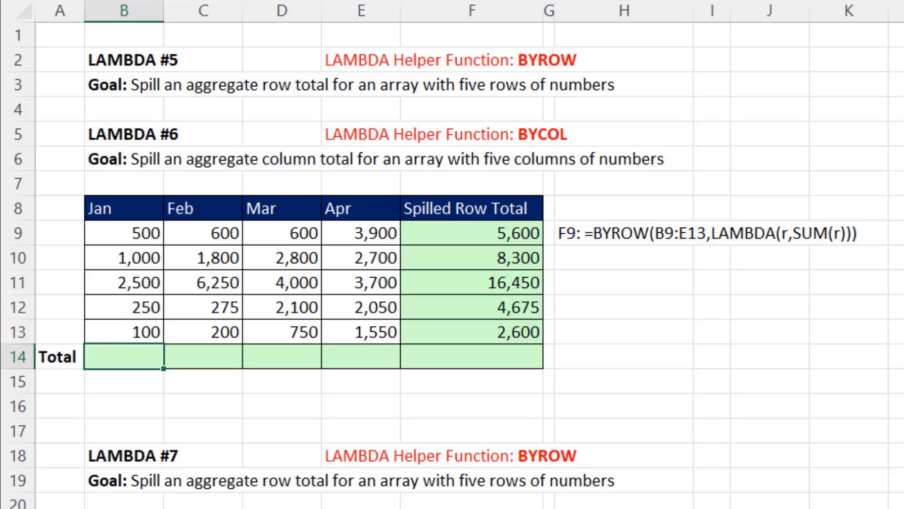
type("=byc")
key("Tab")
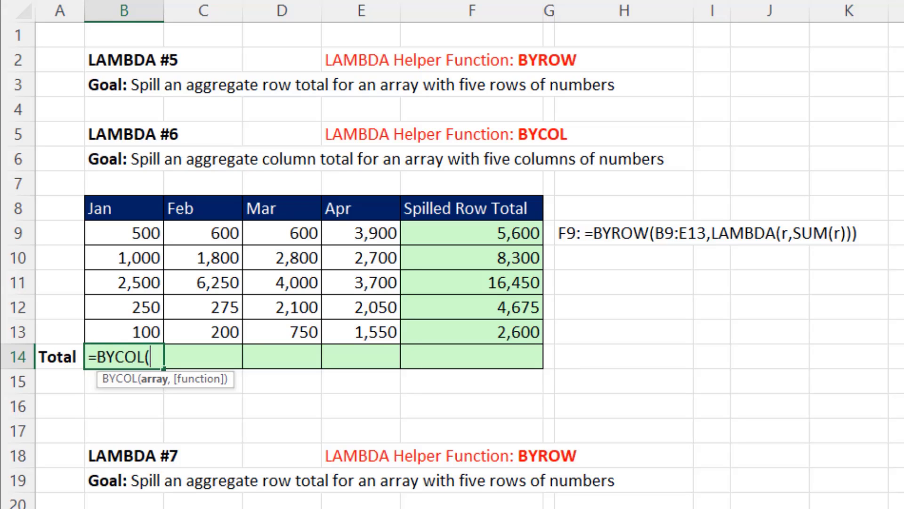
left_click_drag(142, 332, 400, 221)
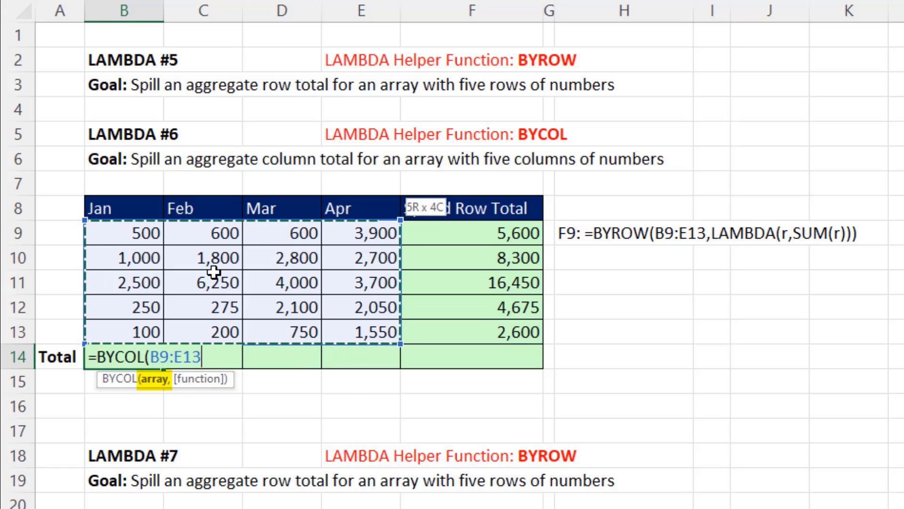
type(",")
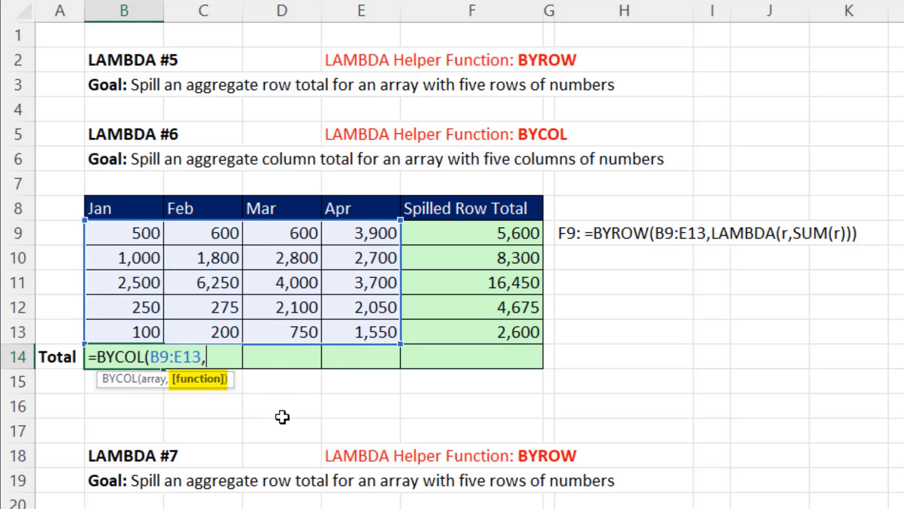
Complete the BYCOL formula with LAMBDA(c,SUM(c)), extend its array to B9:F13, and enter it in B14
type("l")
key("Tab")
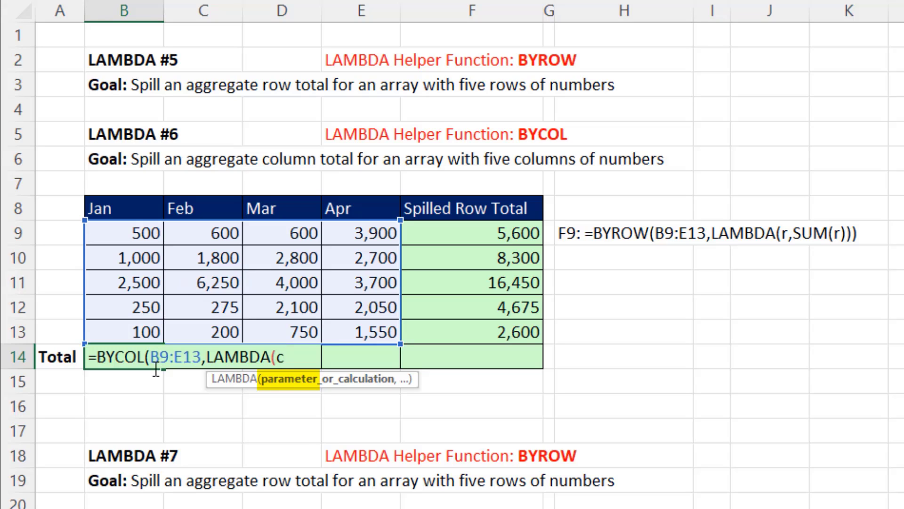
type(",SU")
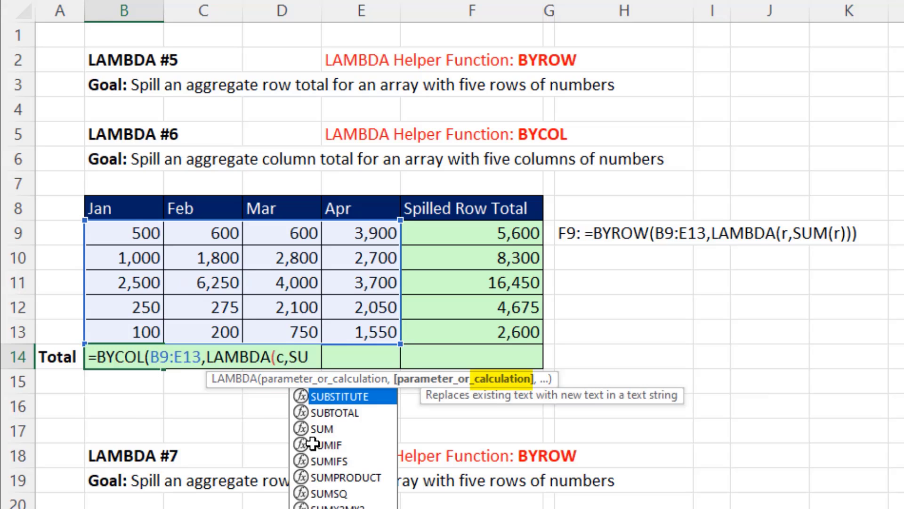
type("M(c)))")
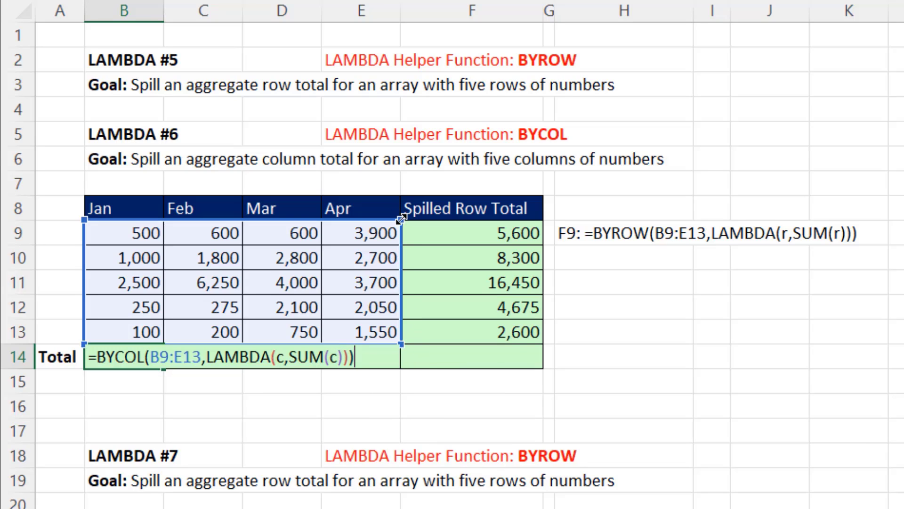
left_click_drag(401, 219, 503, 231)
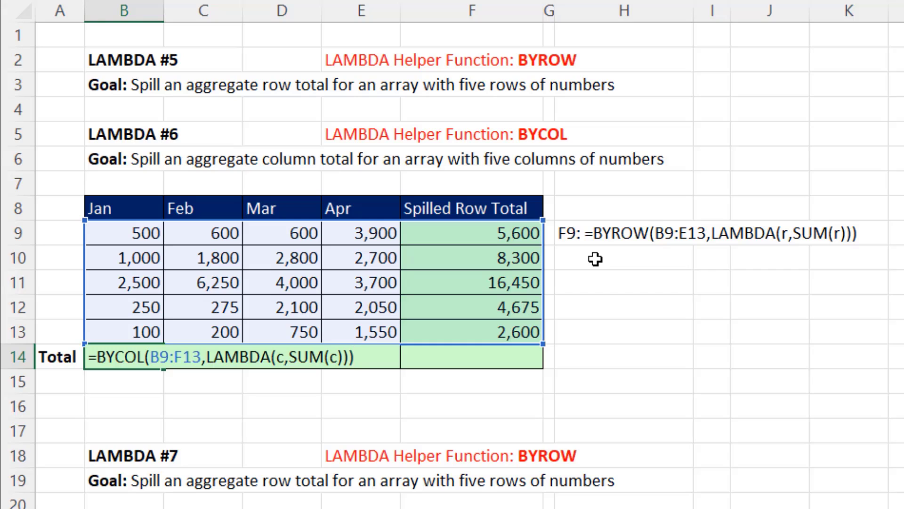
key("ctrl+Return")
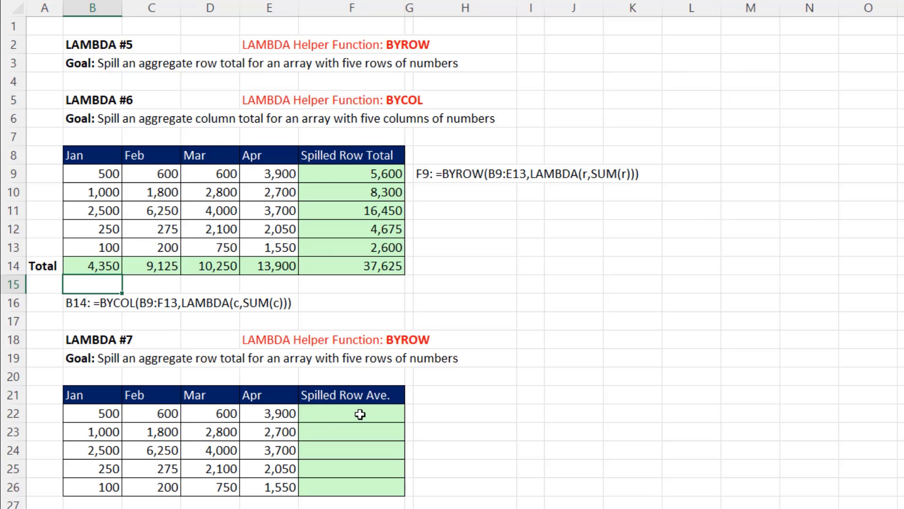
Start a BYROW formula in F22 of the Spilled Row Ave. column with B22:E26 as its array argument
left_click(361, 415)
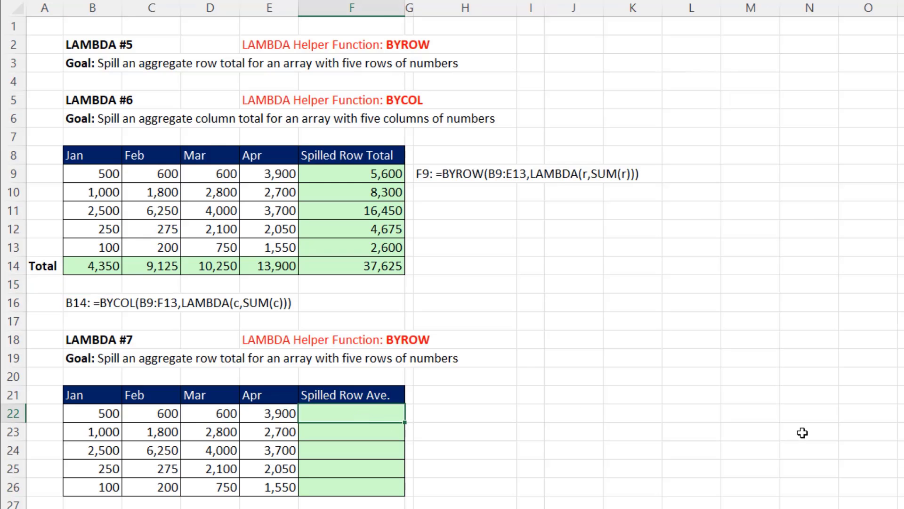
type("=by")
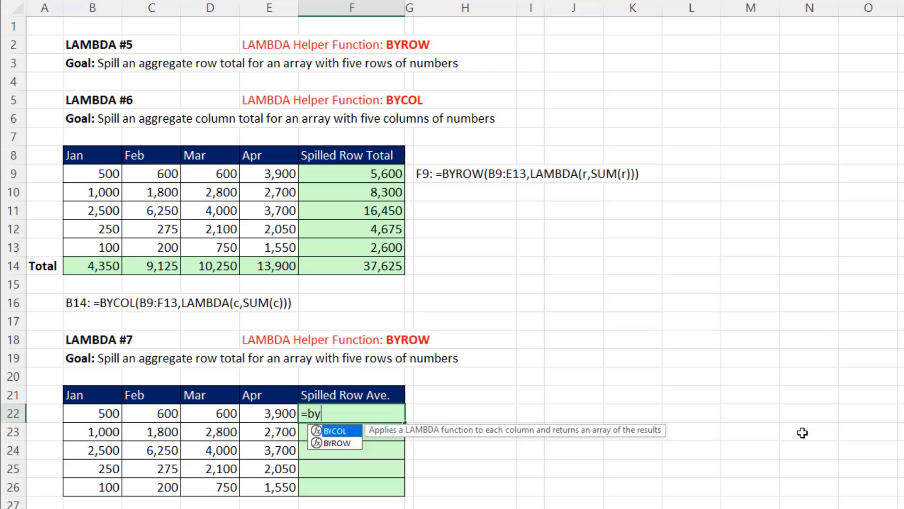
key("Down")
key("Tab")
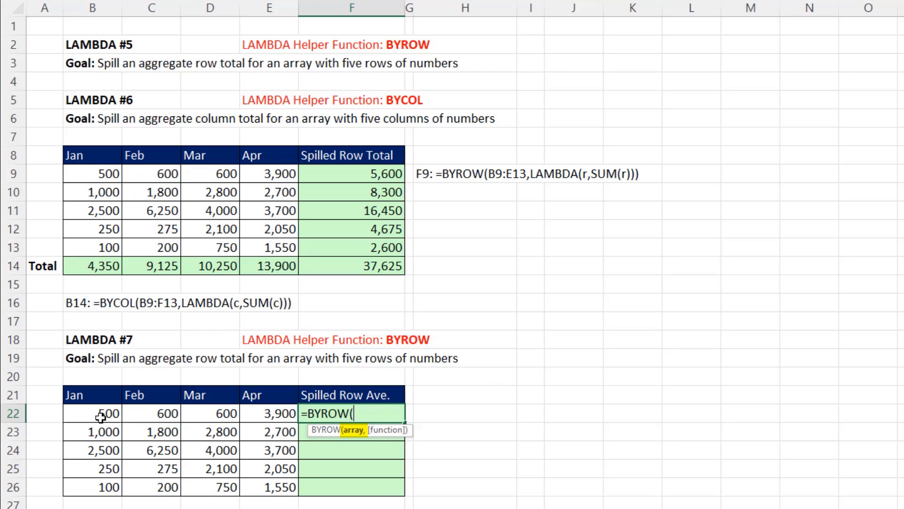
left_click_drag(103, 416, 251, 486)
type(",")
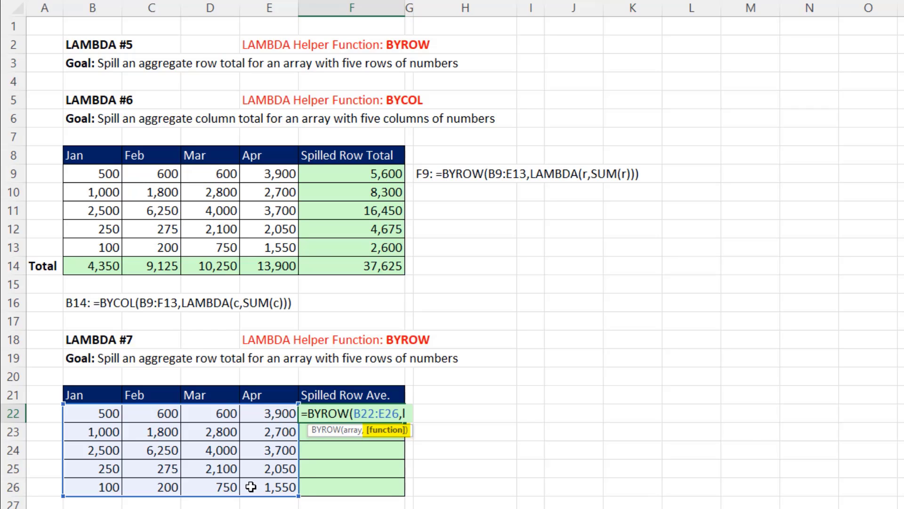
Add LAMBDA(r,AVERAGE(r)) as the BYROW function argument and enter the formula in F22
type("l")
key("Tab")
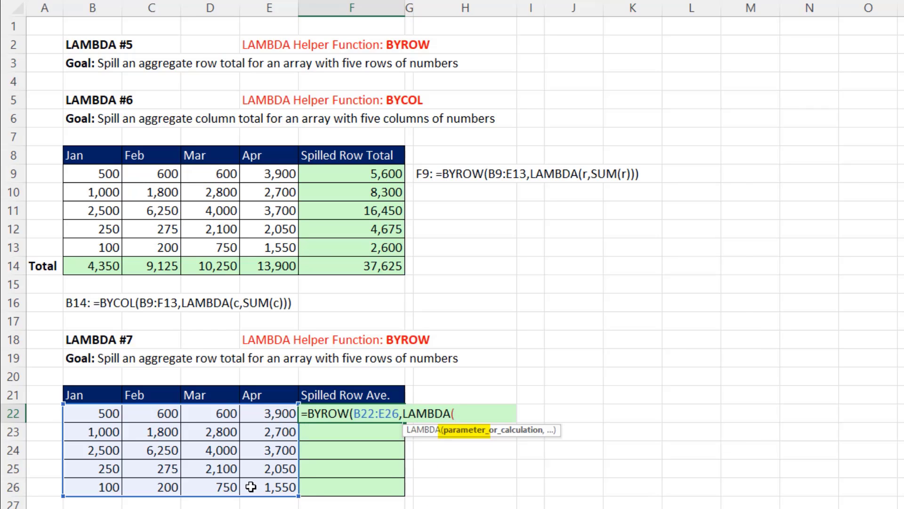
type("r,aver")
key("Tab")
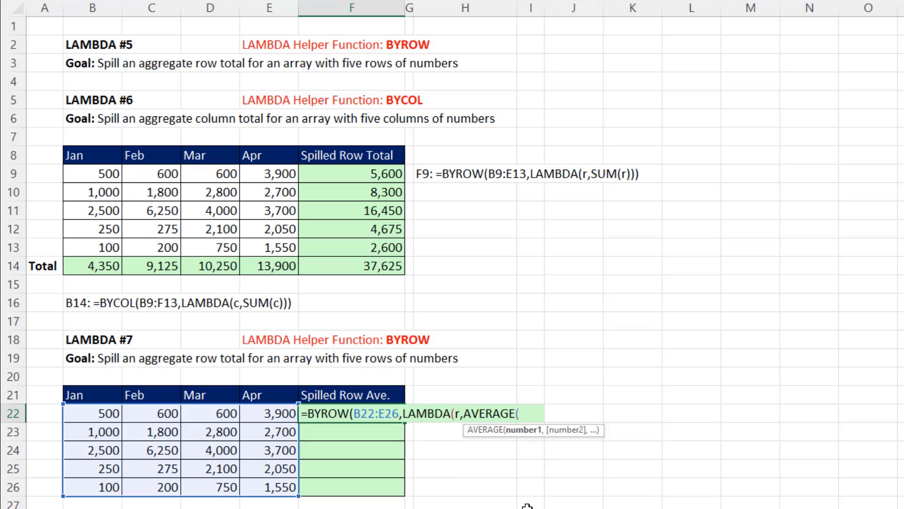
type("r")
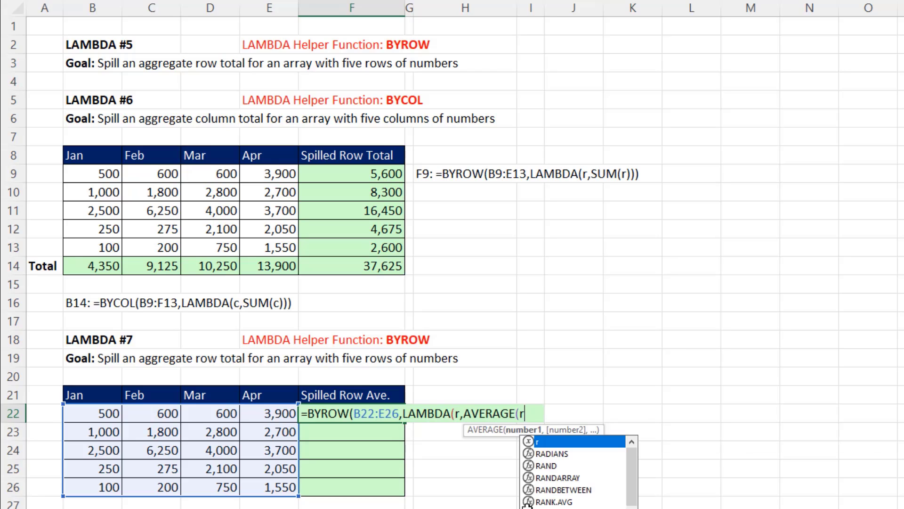
type(")))")
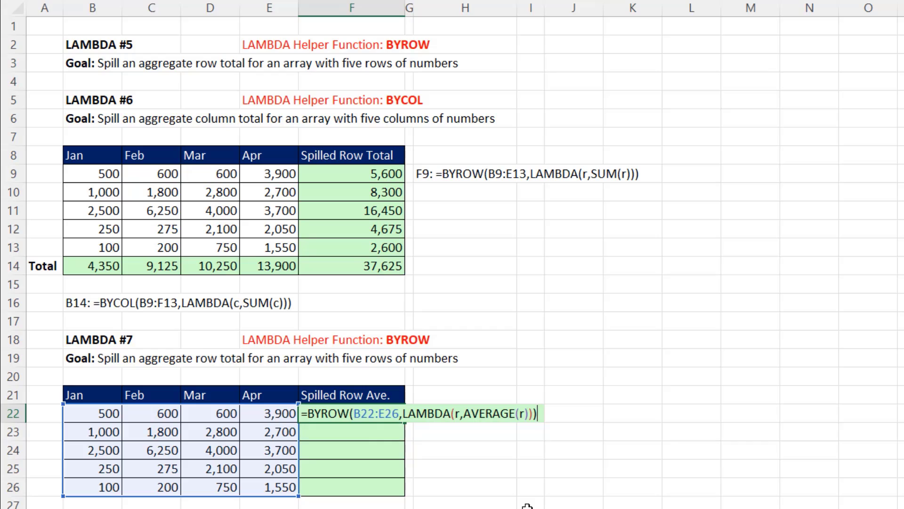
key("ctrl+Return")
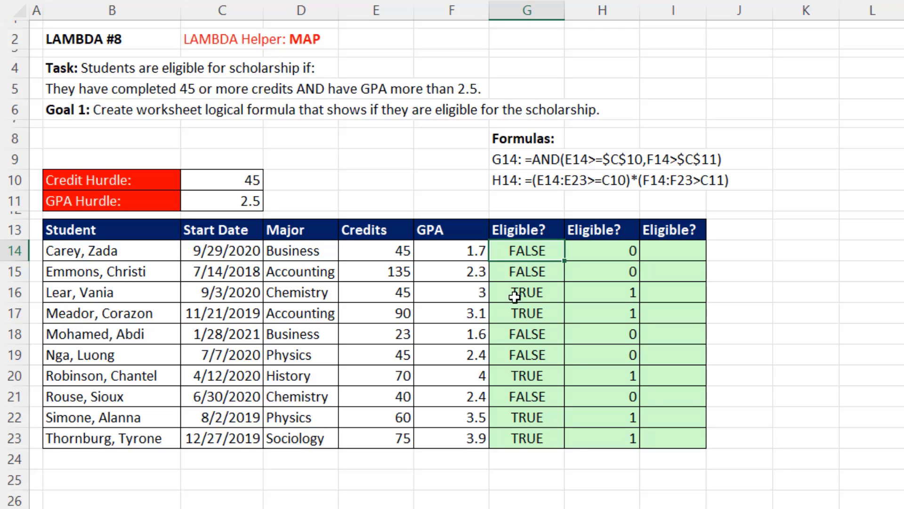
Examine the existing eligibility formulas in G14 and H14 and the cells they reference
key("F2")
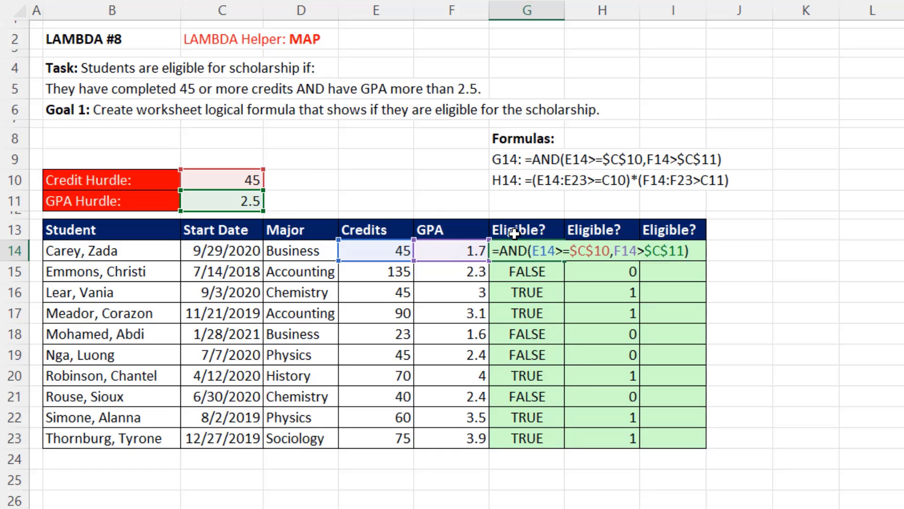
key("Escape")
left_click(594, 248)
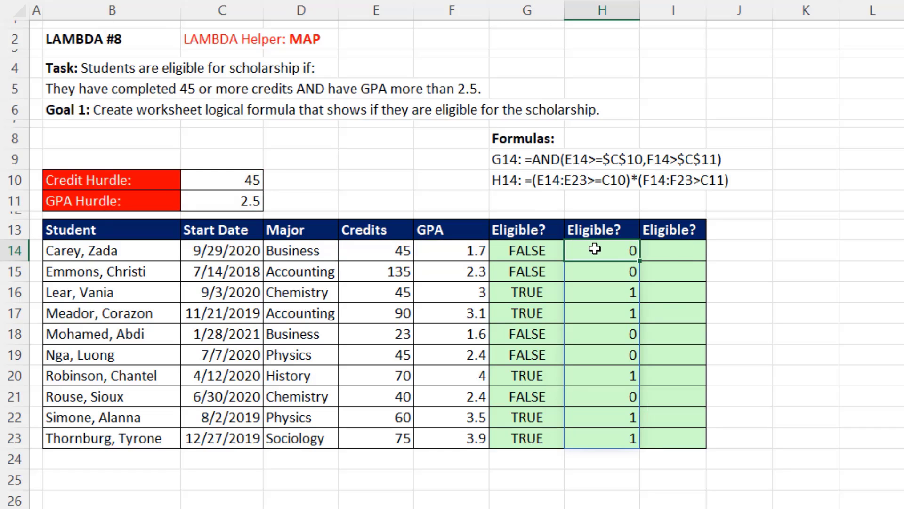
key("F2")
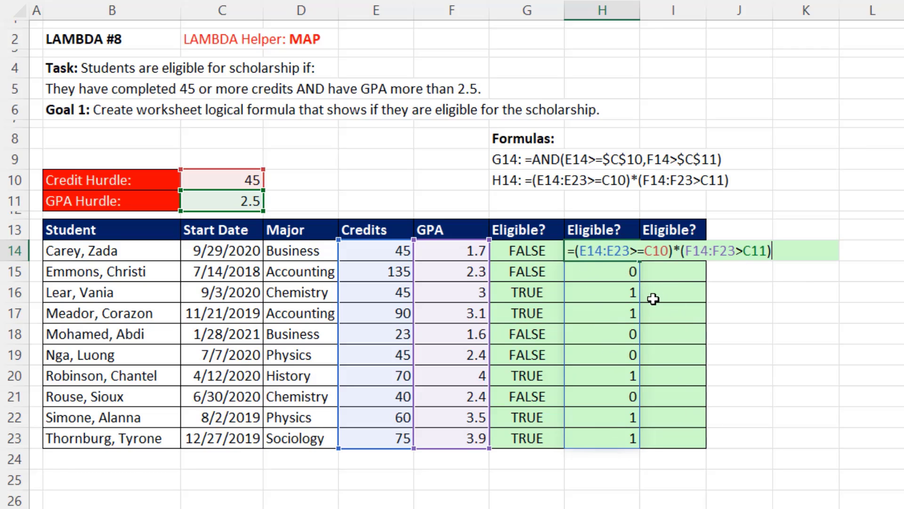
key("Return")
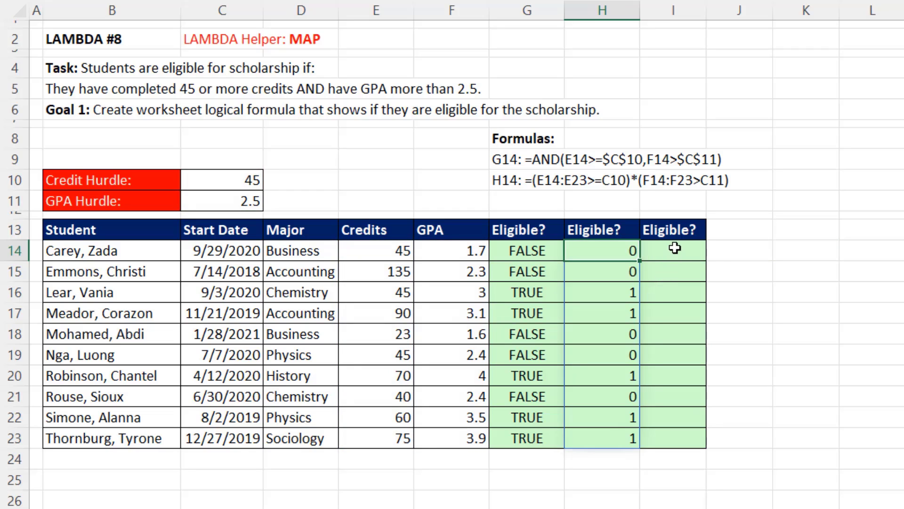
Start a MAP formula in I14 with the credits E14:E23 and the GPAs F14:F23 as its two arrays
left_click(674, 250)
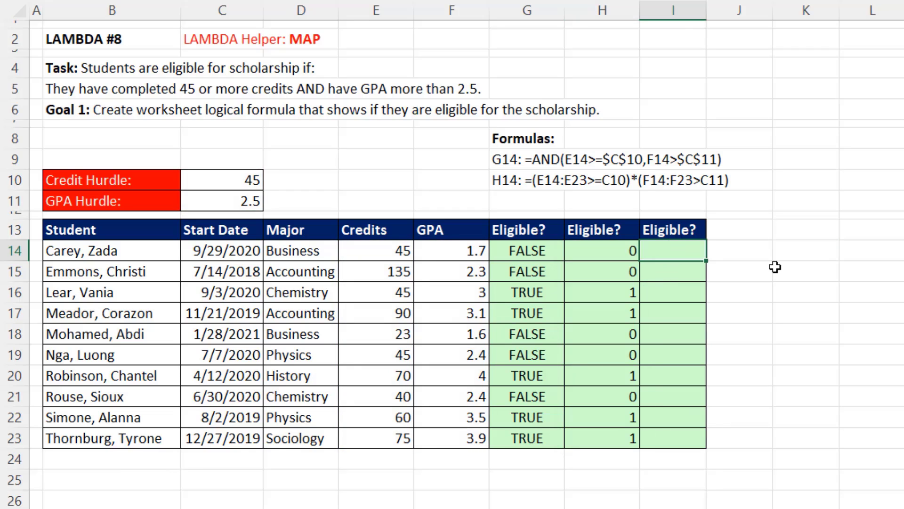
type("=map")
key("Tab")
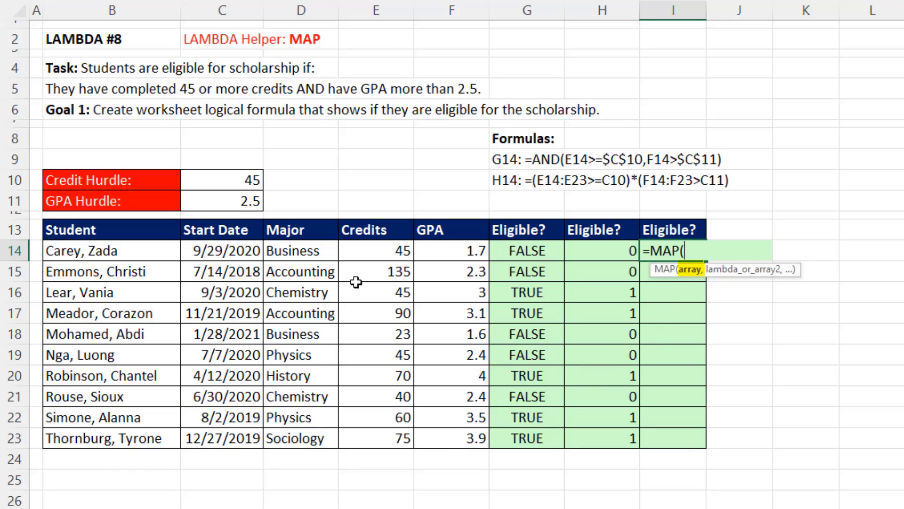
left_click_drag(377, 253, 396, 438)
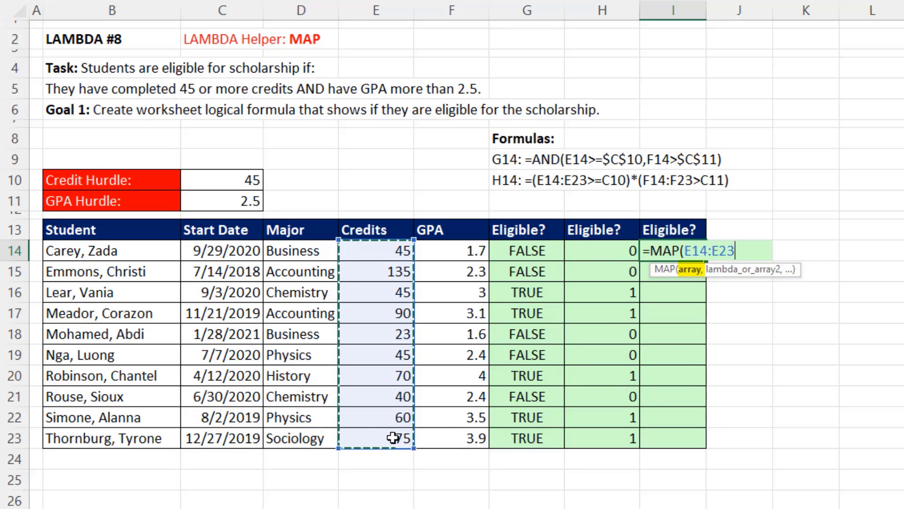
type(",")
left_click_drag(470, 253, 474, 440)
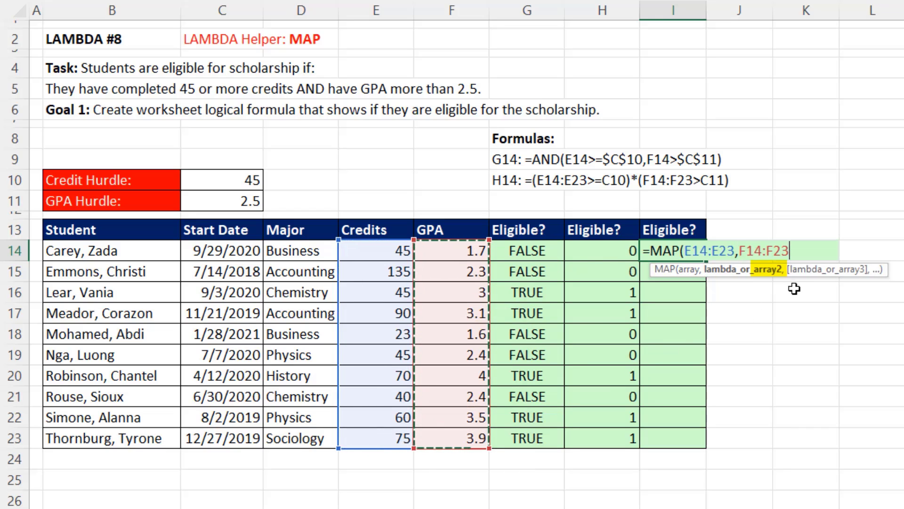
type(",")
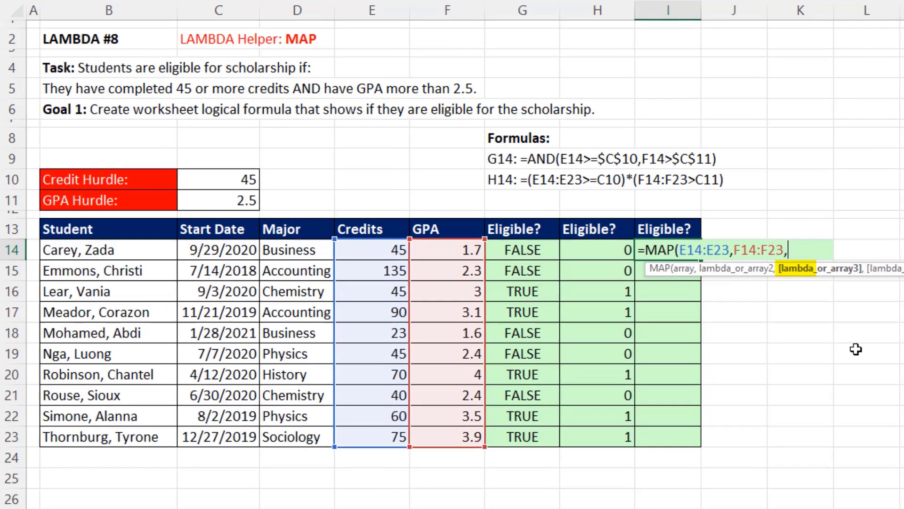
Add a LAMBDA to the MAP formula with parameters c for the credits array and g for the GPA array
type("l")
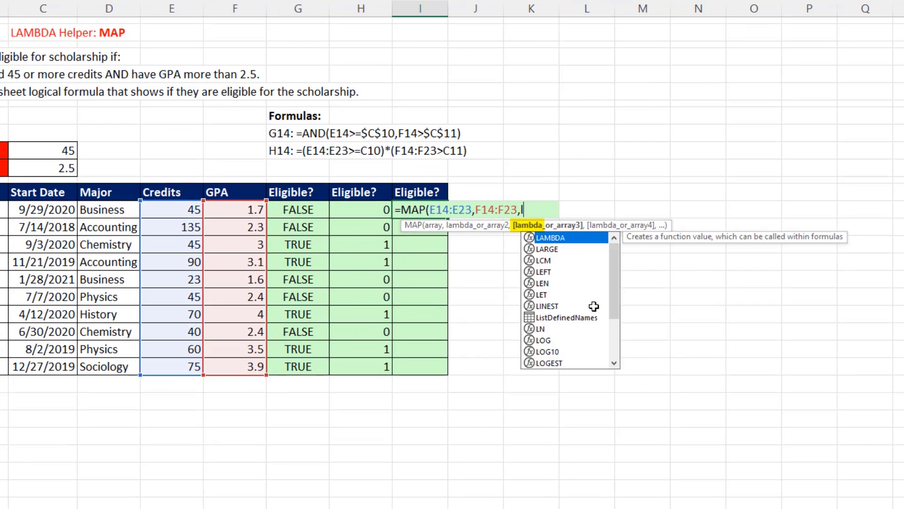
key("Tab")
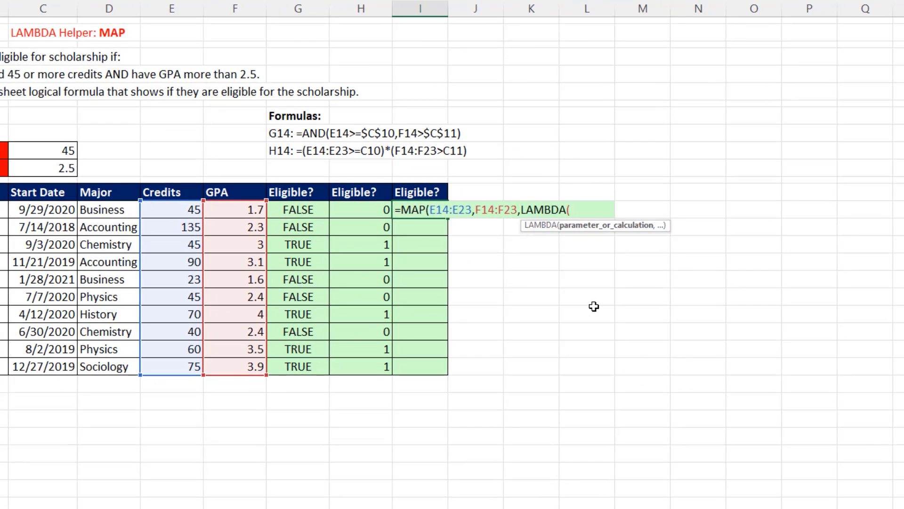
left_click(457, 209)
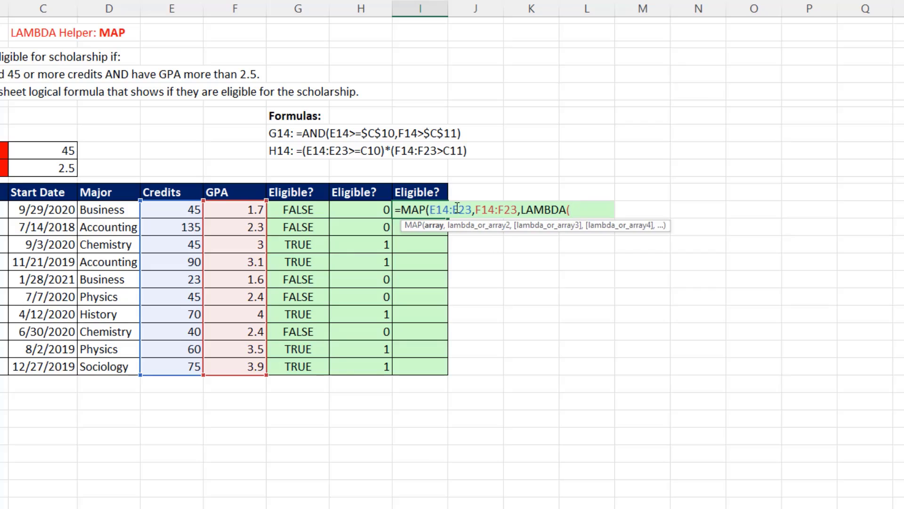
left_click(494, 209)
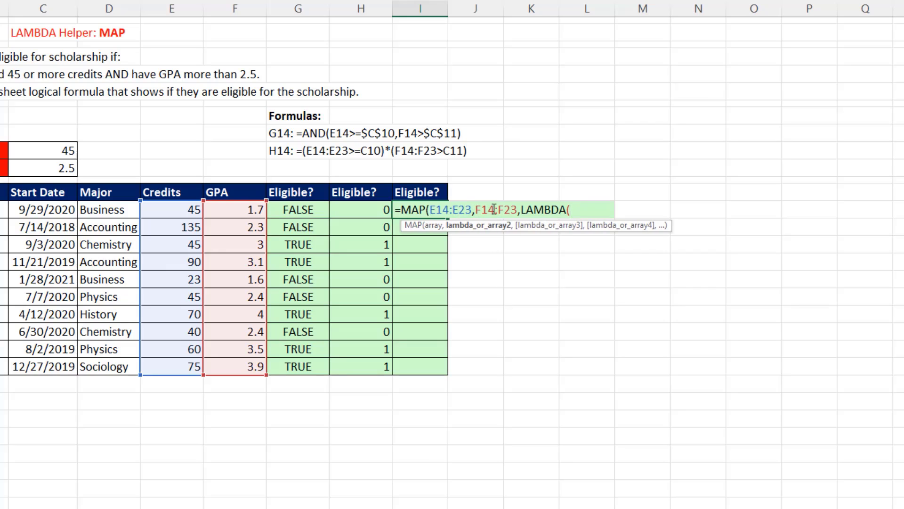
left_click(576, 210)
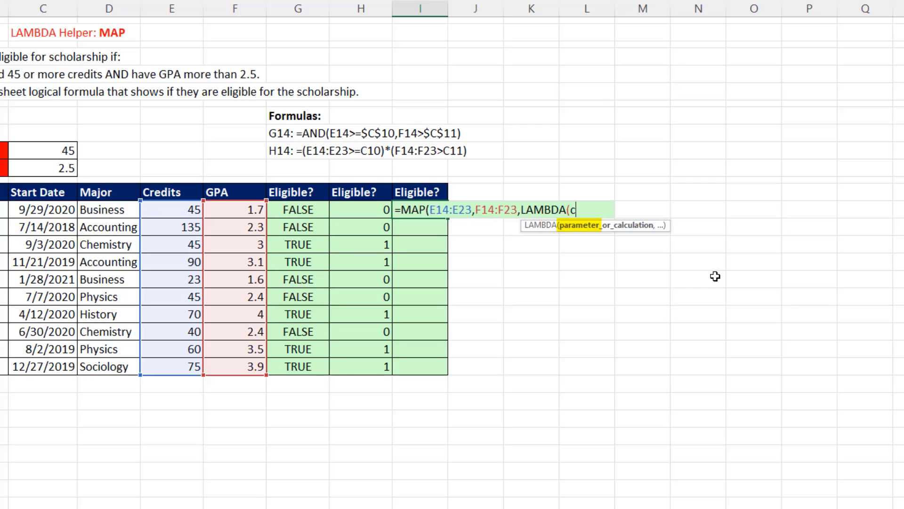
type(",g")
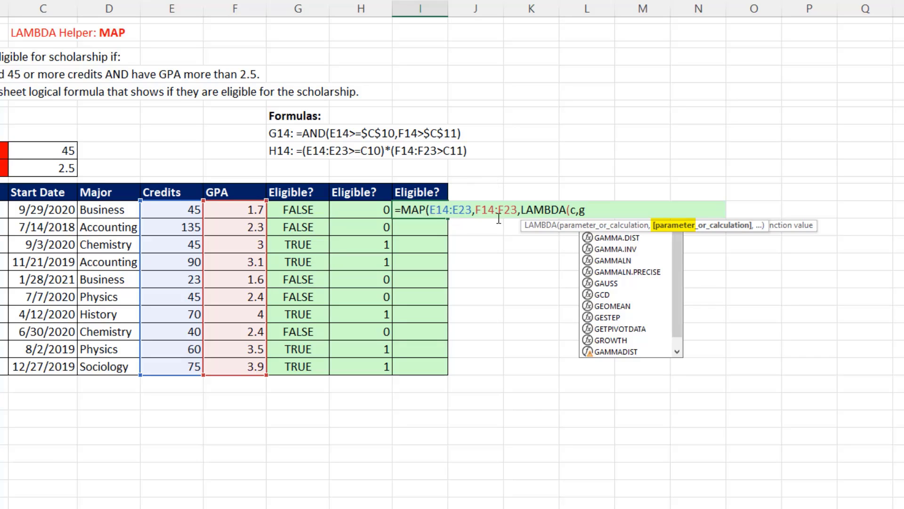
type(",")
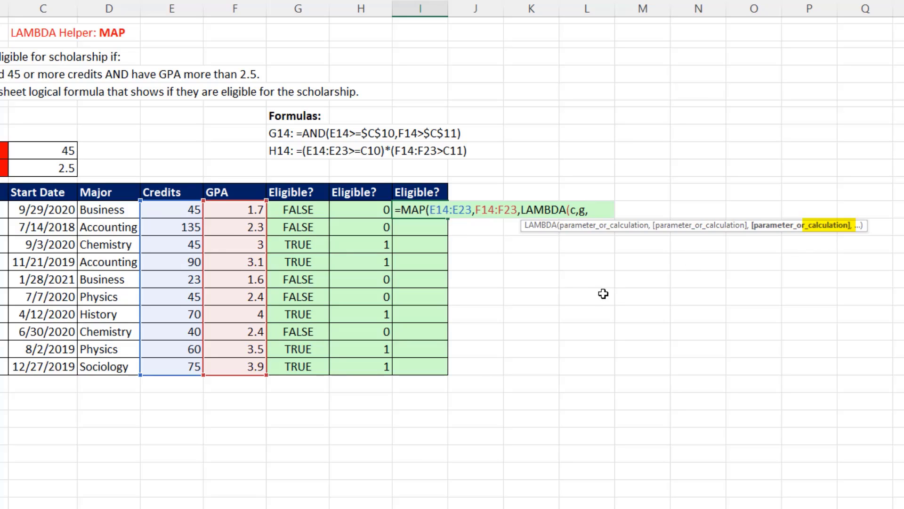
Complete the LAMBDA with the calculation AND(c>=C10,g>C11) and enter the MAP formula in I14
type("and")
key("Tab")
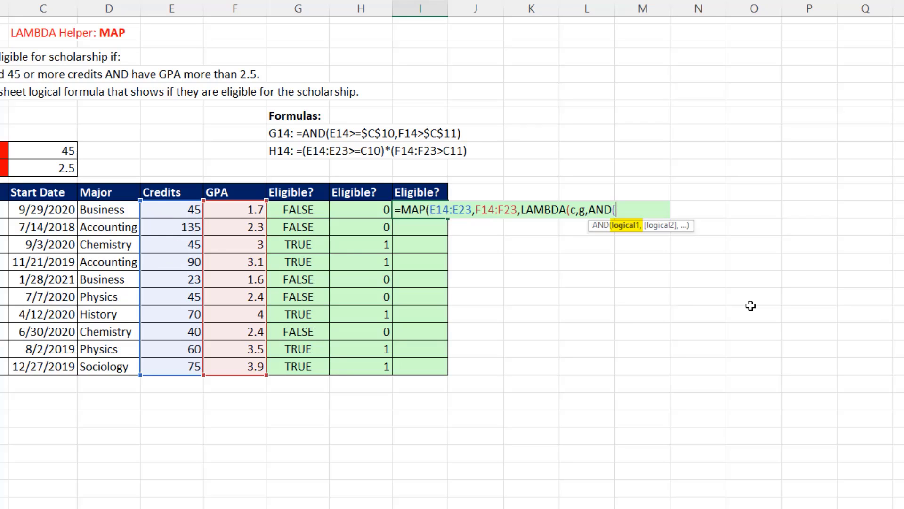
type("c>=")
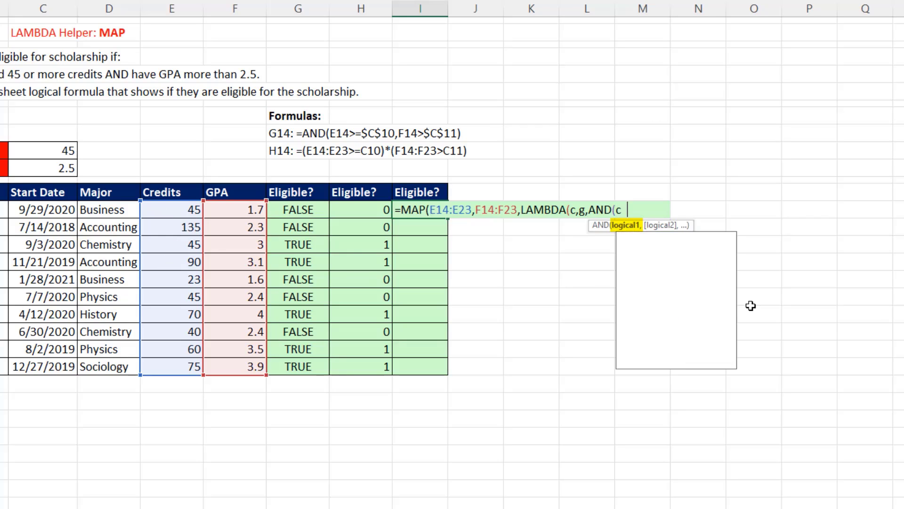
left_click(37, 151)
type(",")
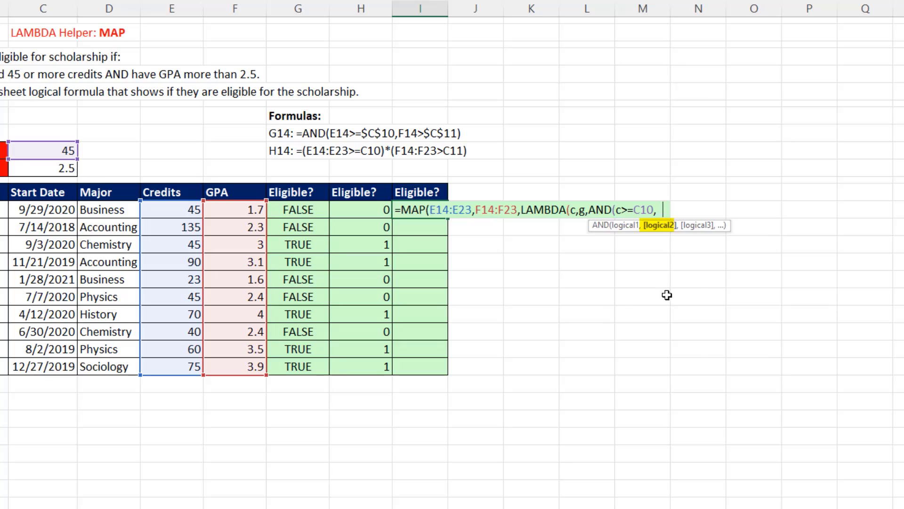
type("g")
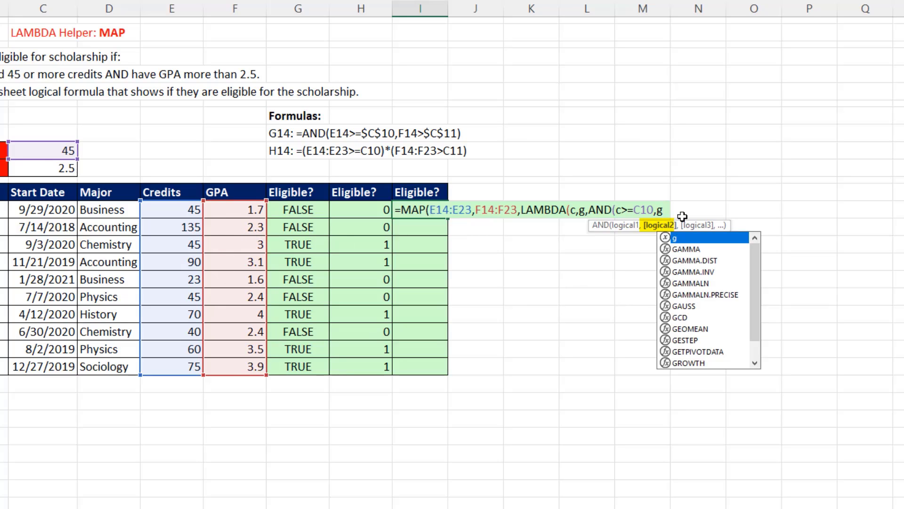
type(">")
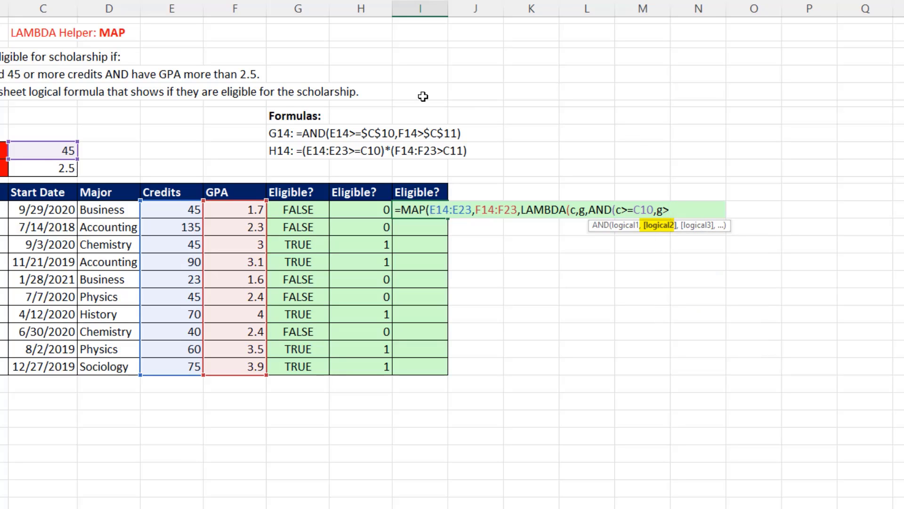
left_click(51, 170)
type(")")
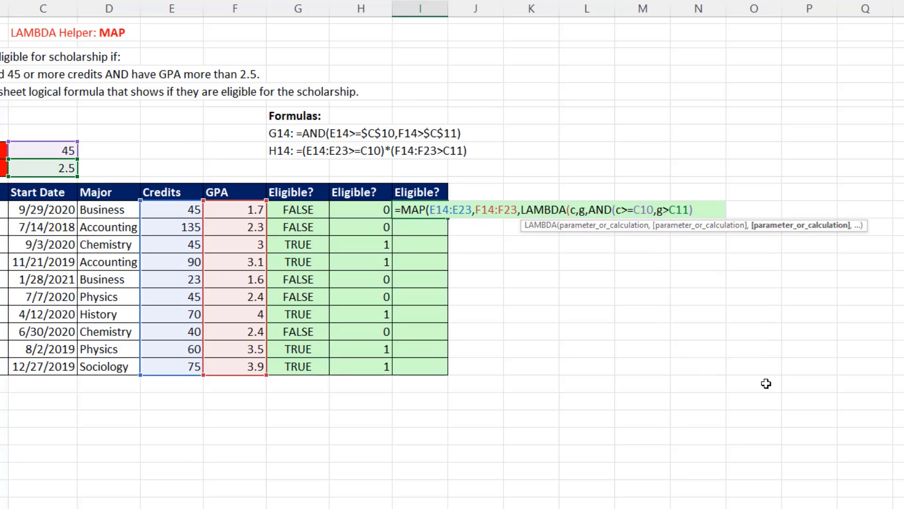
type(")")
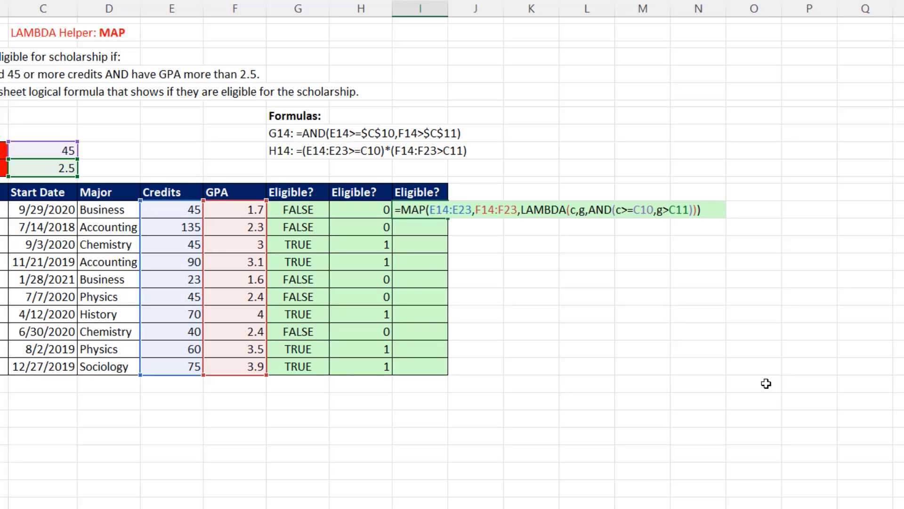
key("Return")
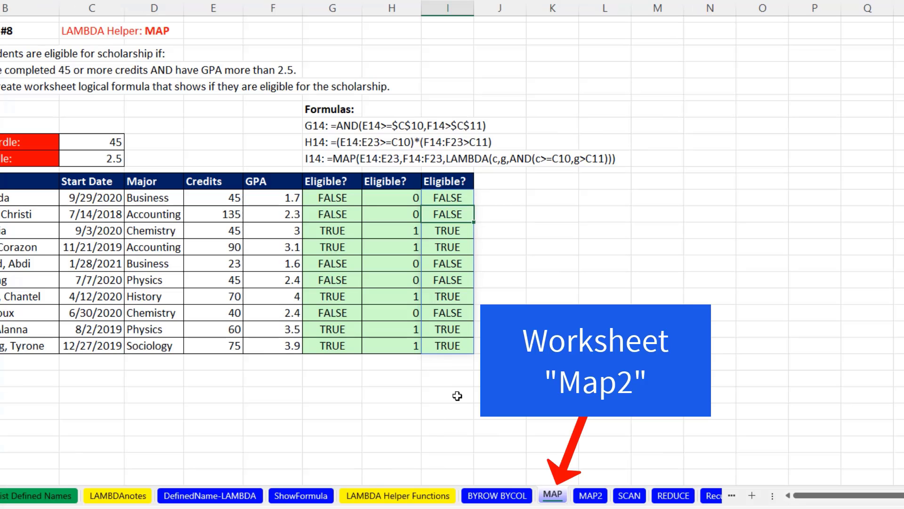
Switch to the MAP2 worksheet and start a SUMIFS formula in G12 with D12:D67 as the sum range
left_click(593, 499)
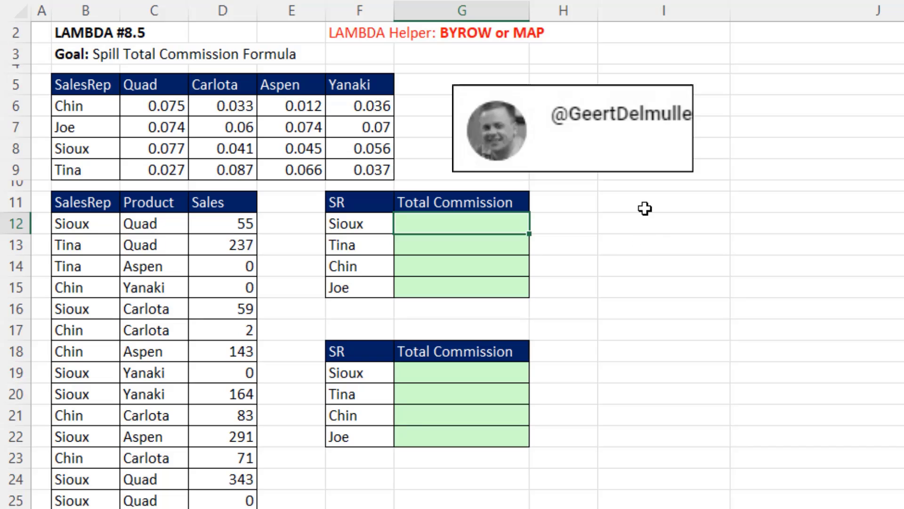
type("=sumifs")
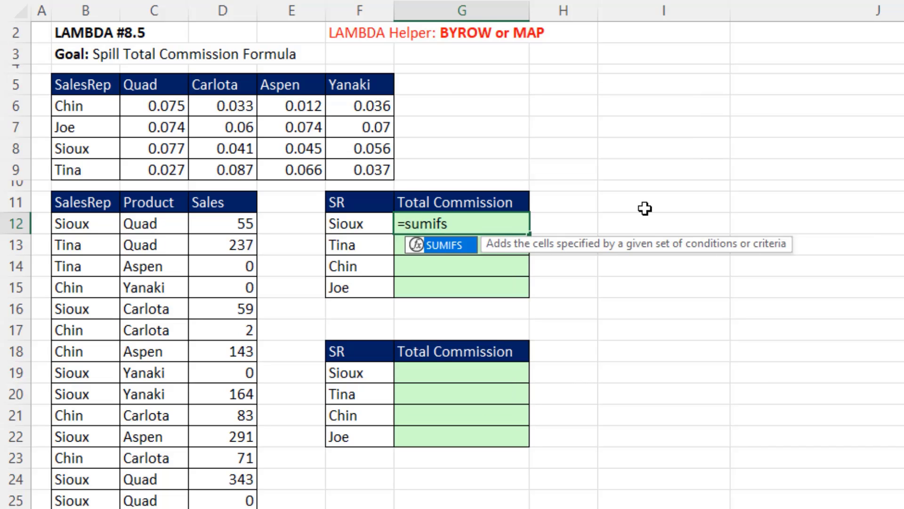
key("Tab")
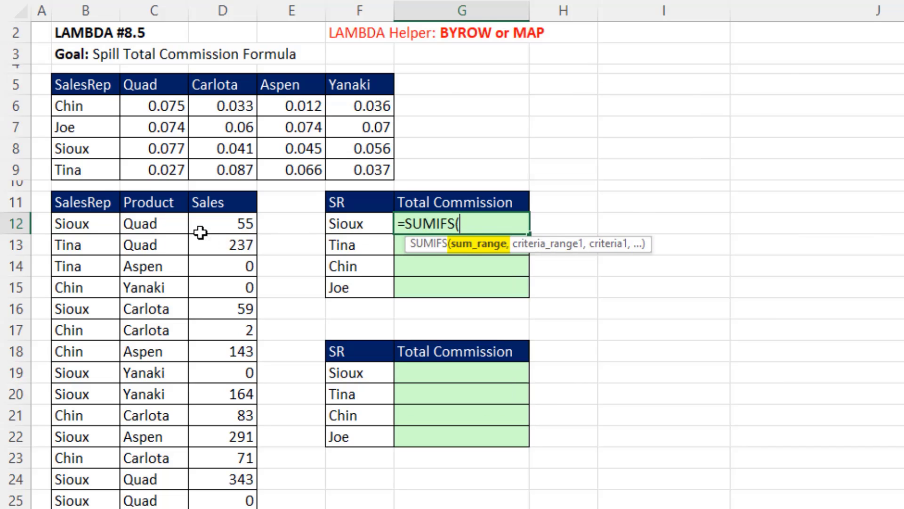
left_click(200, 230)
key("ctrl+shift+Down")
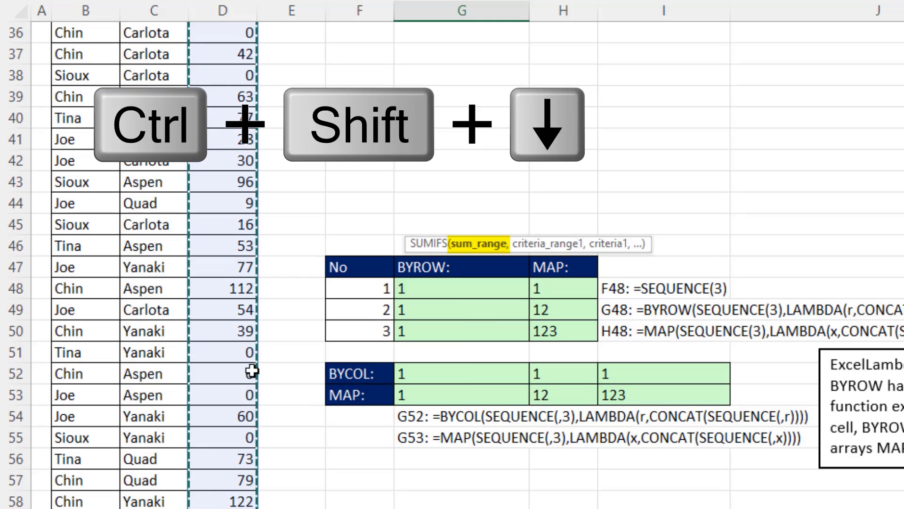
key("ctrl+BackSpace")
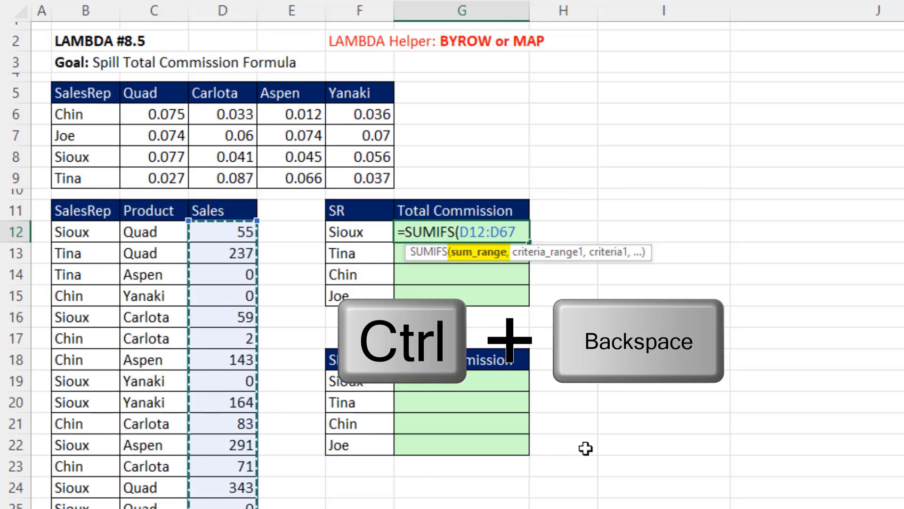
type(",")
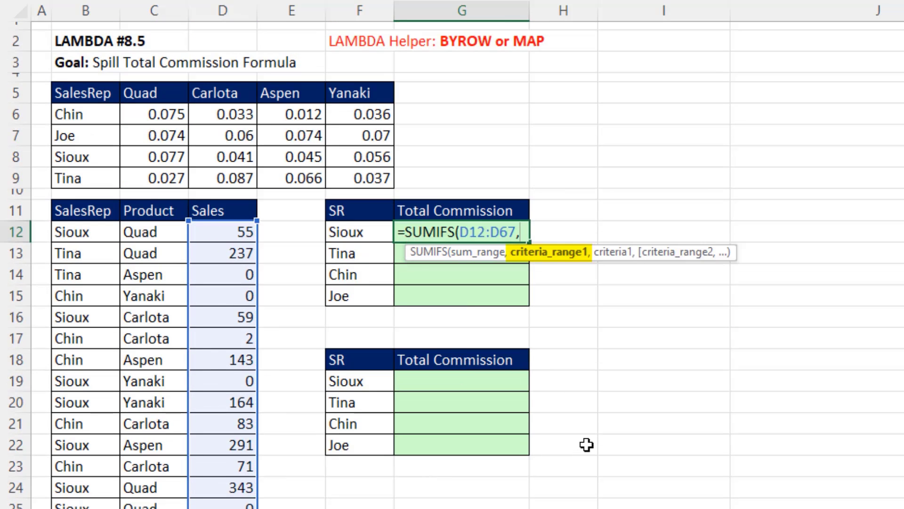
Add the sales rep column B12:B67 as the first SUMIFS criteria range, with F12 as its criterion
left_click(97, 232)
key("ctrl+shift+Down")
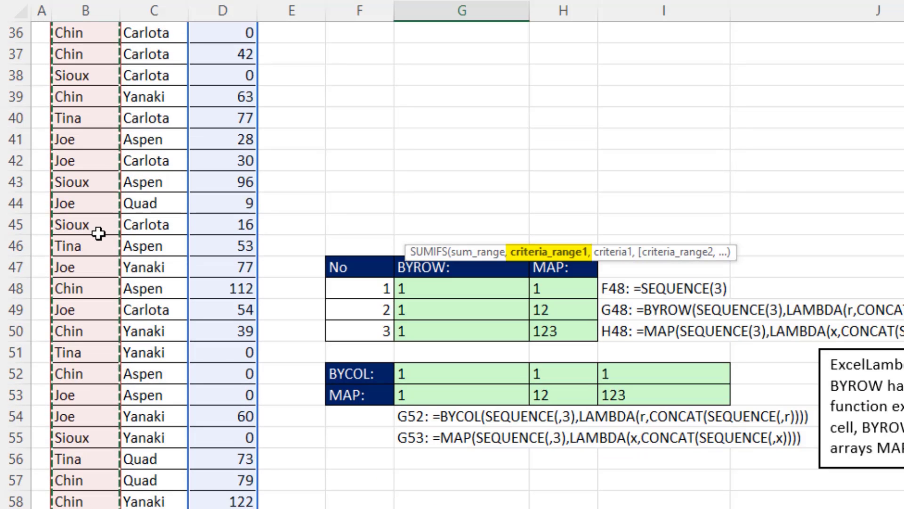
key("ctrl+BackSpace")
type(",")
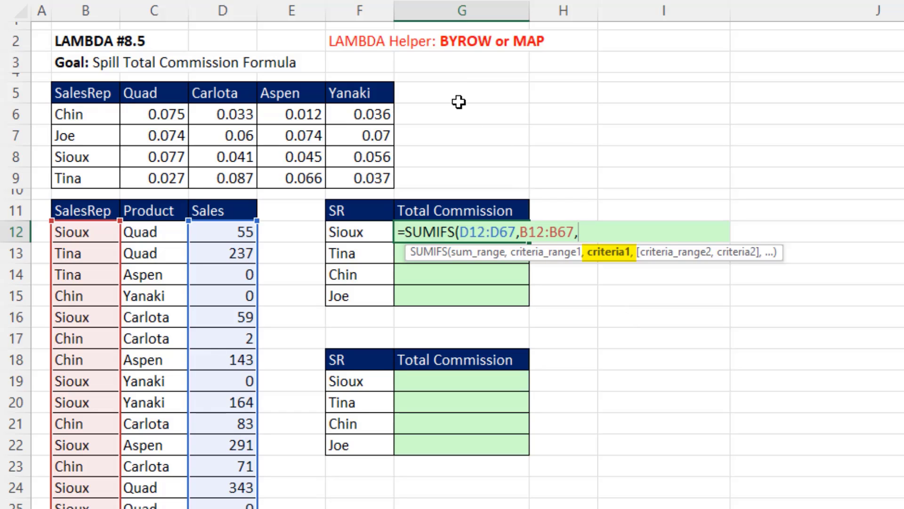
left_click(363, 234)
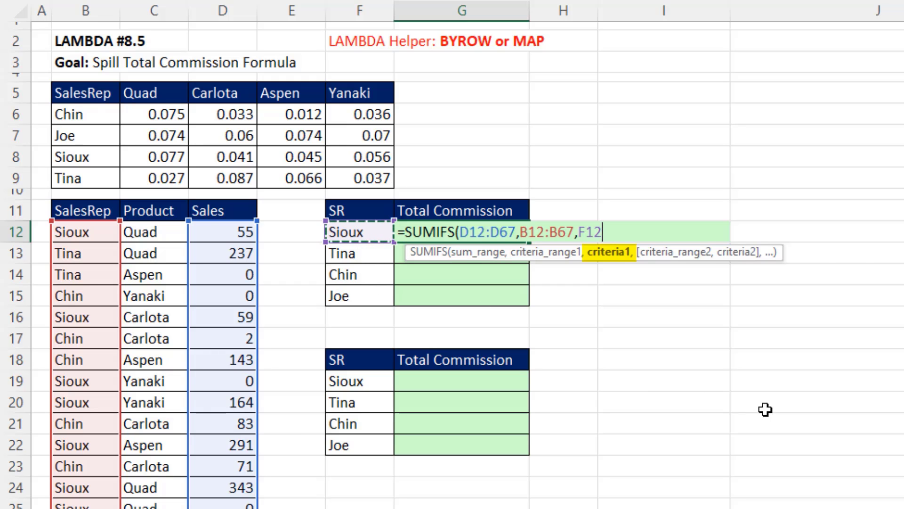
Add the product column C12:C67 as the second SUMIFS criteria range, with the product headers C5:F5 as criteria
type(",")
left_click(176, 232)
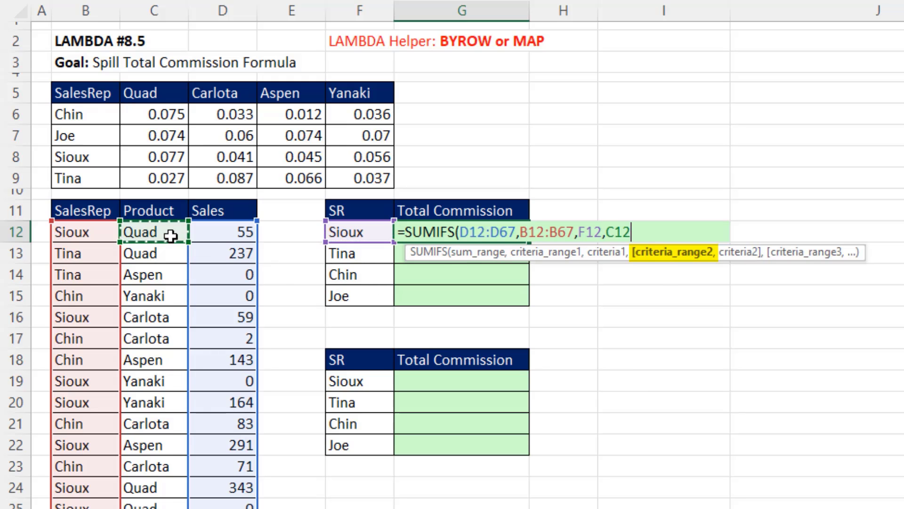
key("ctrl+shift+Down")
key("ctrl+BackSpace")
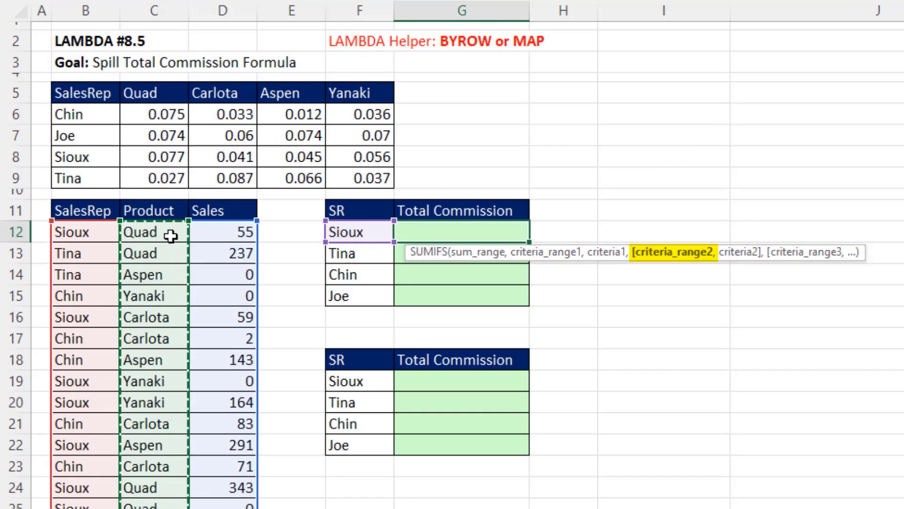
type(",")
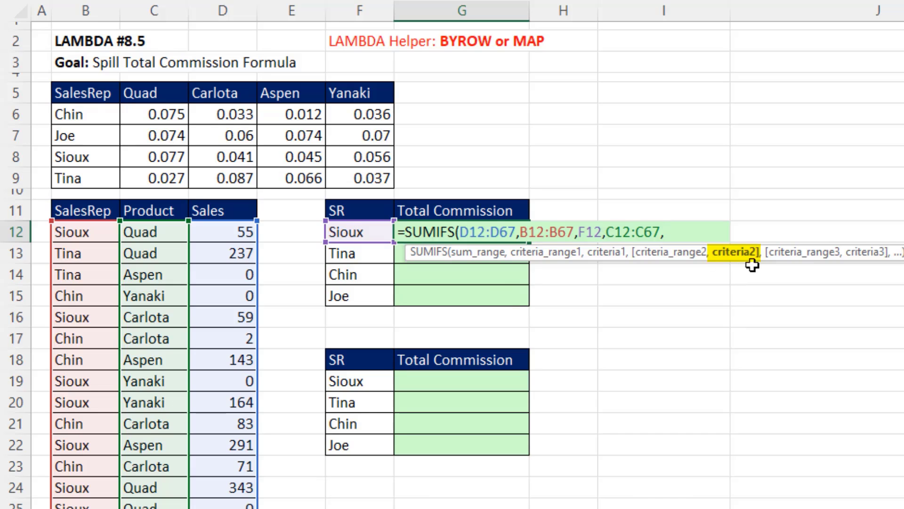
left_click_drag(139, 93, 358, 99)
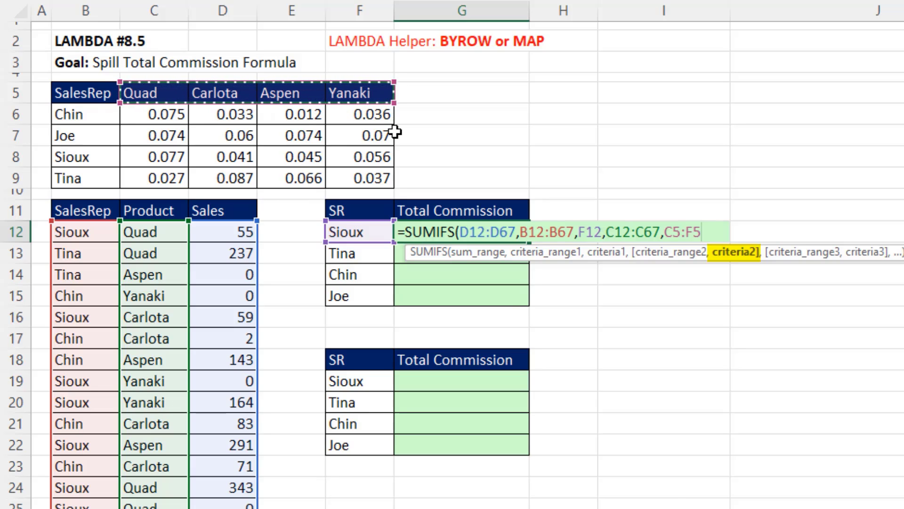
Close the SUMIFS function, preview the array it evaluates to, and restore the formula
type(")")
key("F9")
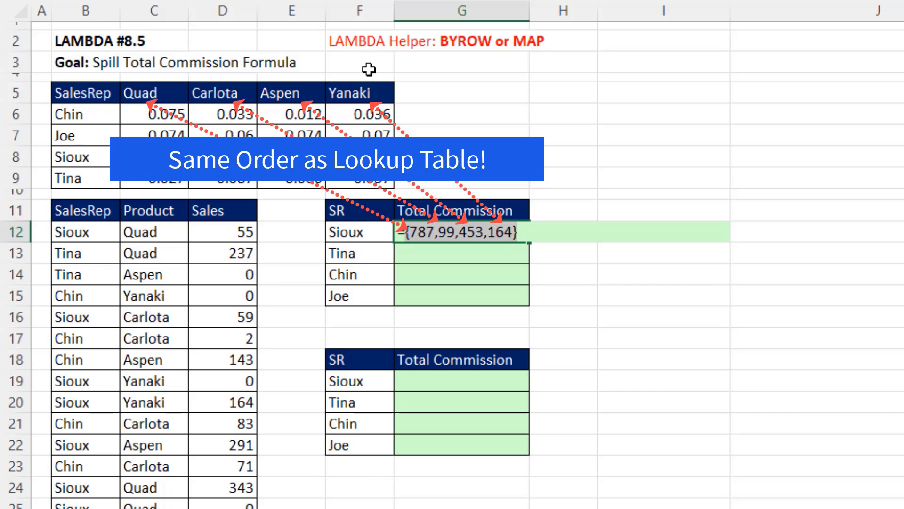
key("ctrl+z")
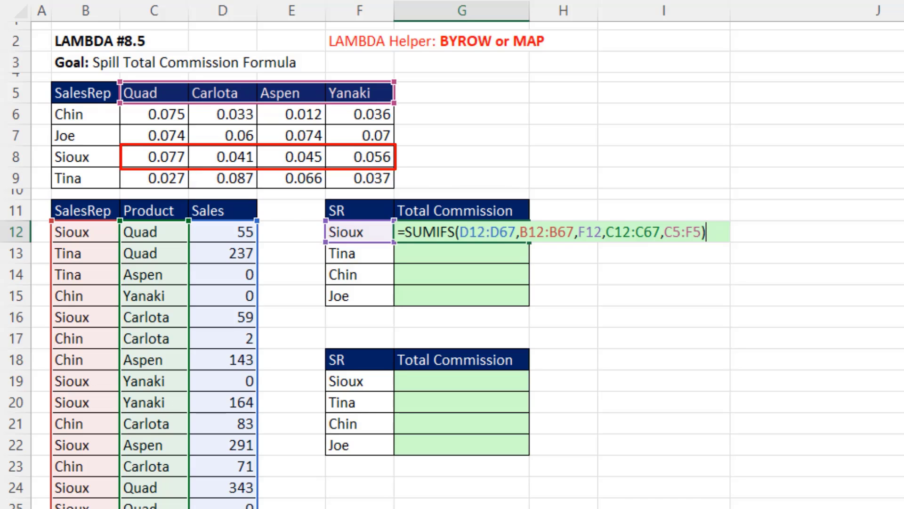
Multiply the SUMIFS by an XLOOKUP that looks up F12 in B6:B9 and returns from C6:F9
type("*xLOOKUP(")
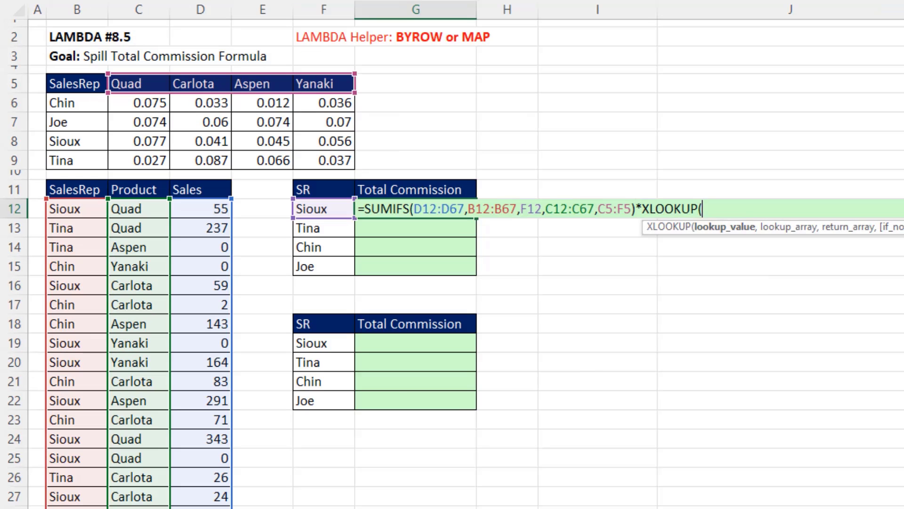
left_click(301, 210)
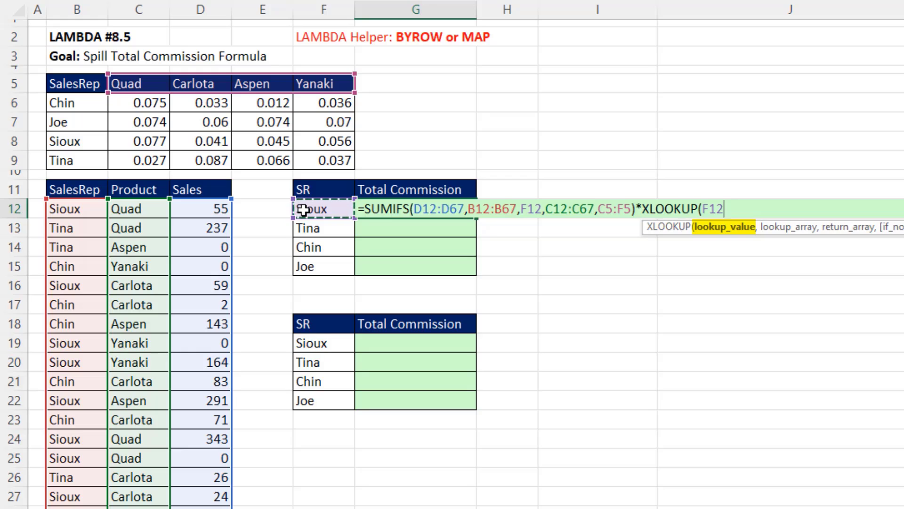
type(",")
left_click_drag(71, 101, 74, 165)
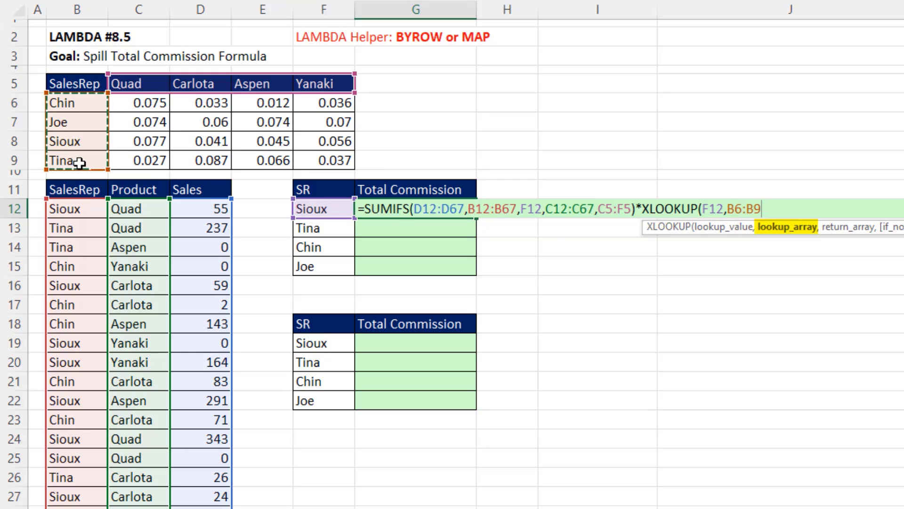
type(",")
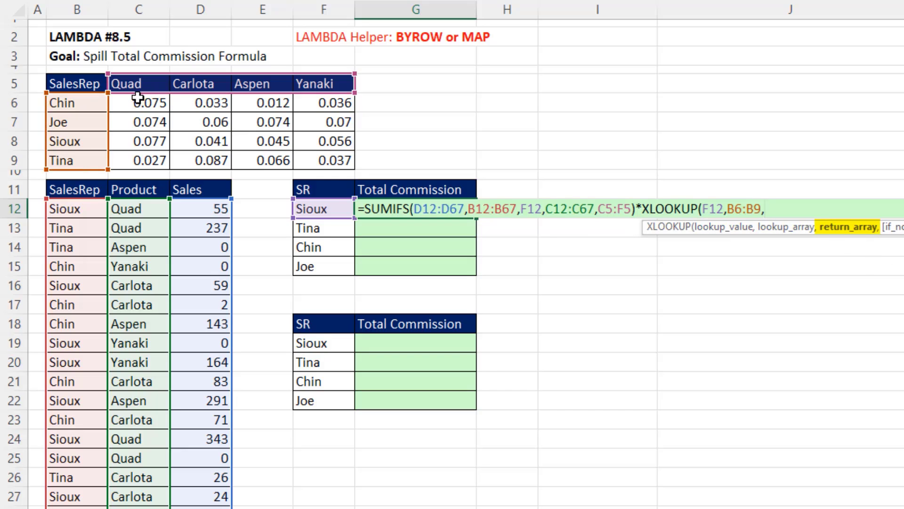
left_click_drag(136, 99, 347, 163)
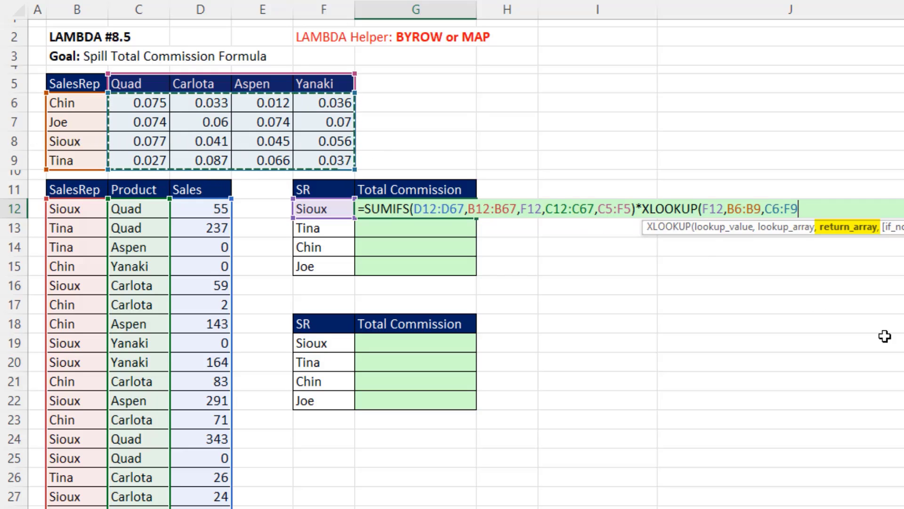
Close the XLOOKUP function, preview the array of the whole product, and restore the formula
type(")")
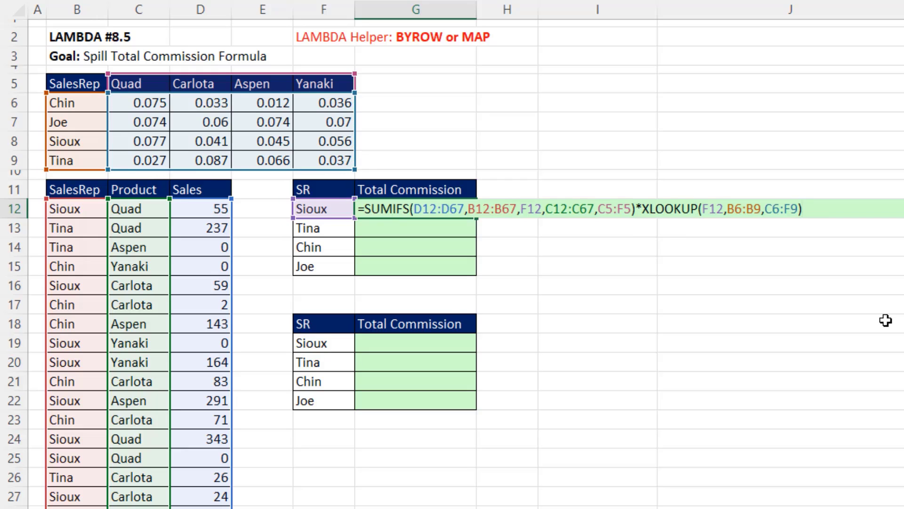
key("F9")
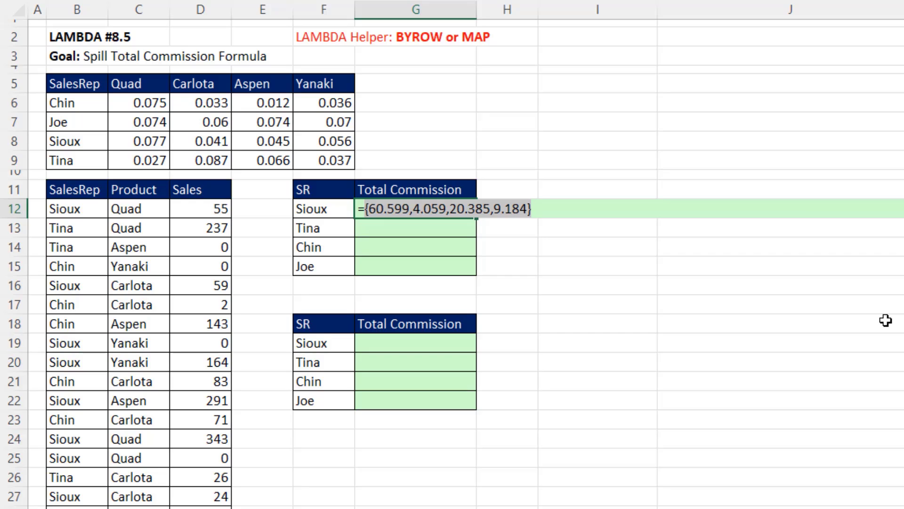
key("ctrl+z")
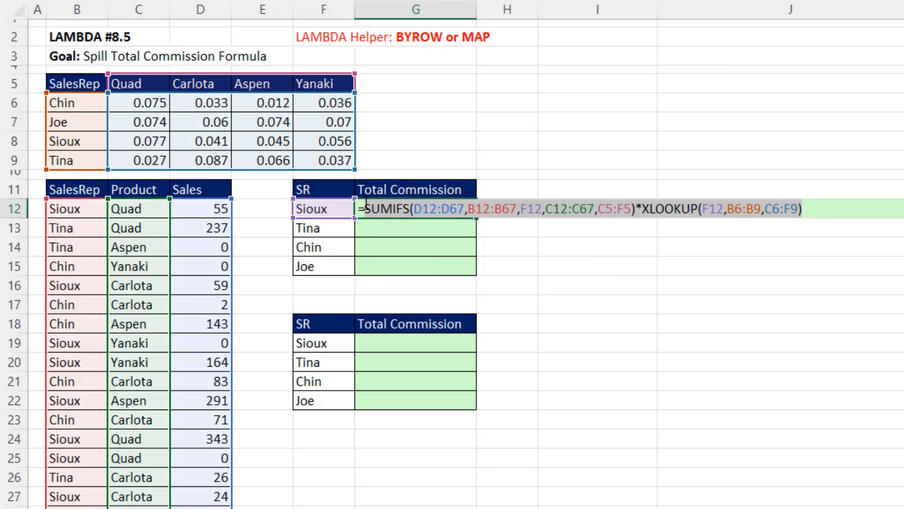
Wrap the SUMIFS and XLOOKUP product in SUM and enter the formula in G12, keeping that cell selected
left_click(366, 209)
type("SUM(")
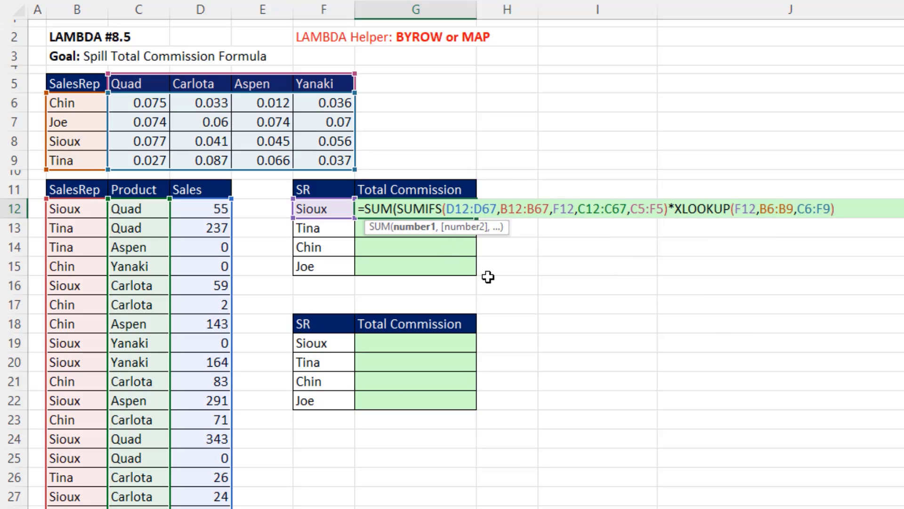
left_click(851, 210)
type(")")
key("ctrl+Return")
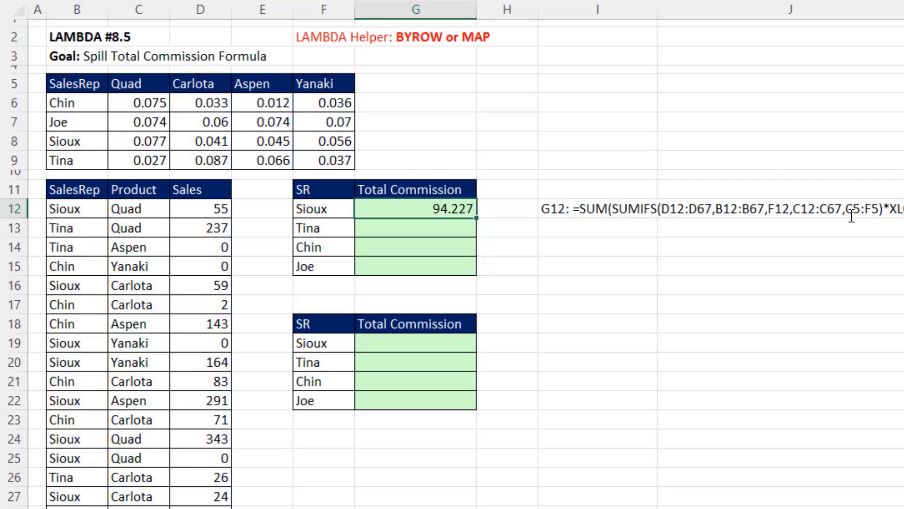
Wrap the SUM formula in G12 in BYROW over the spilled range F12# with a LAMBDA that has the parameter r
key("F2")
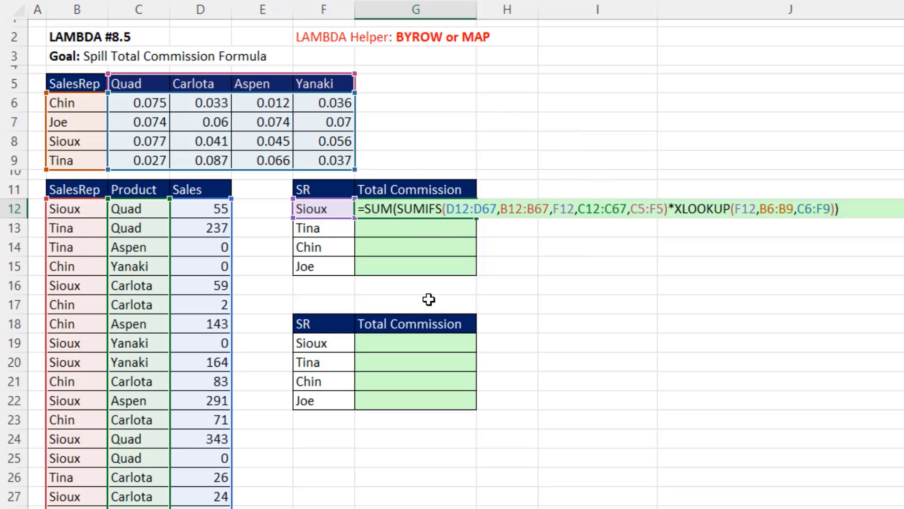
left_click(368, 209)
type("byr")
key("Tab")
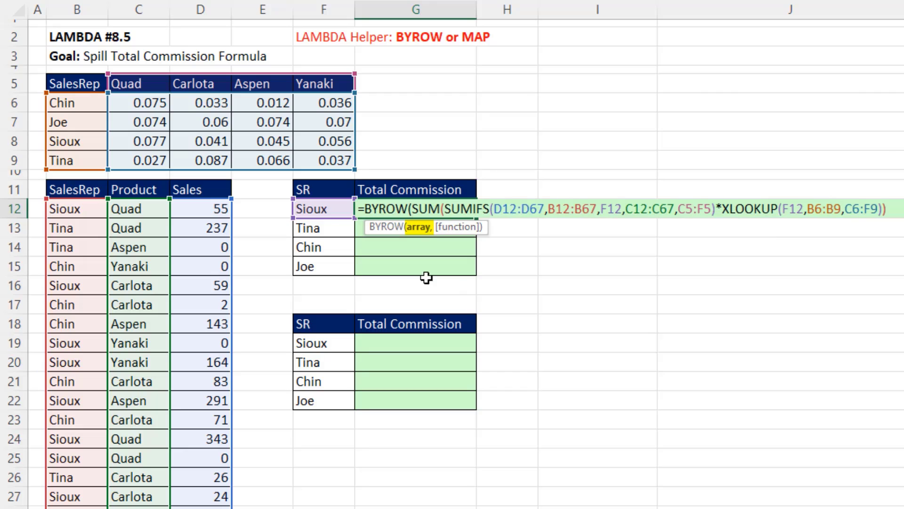
left_click_drag(313, 208, 329, 269)
type(",")
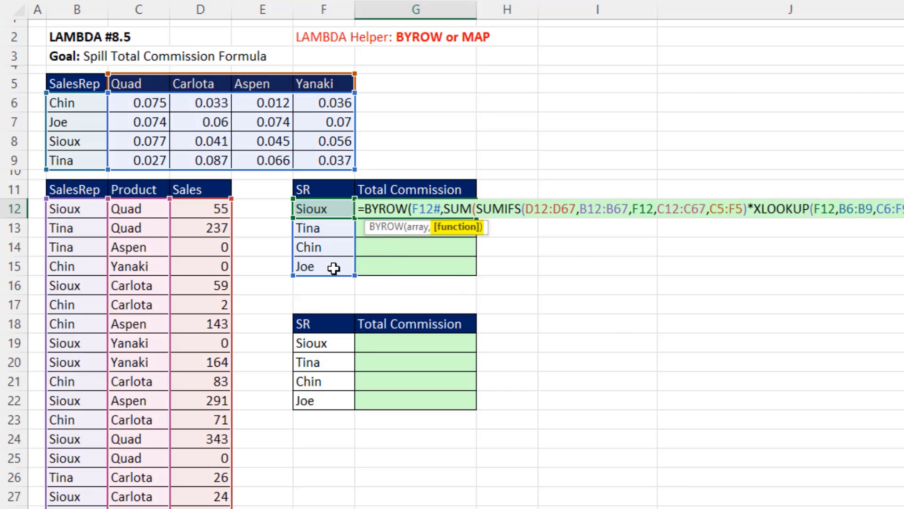
type("l")
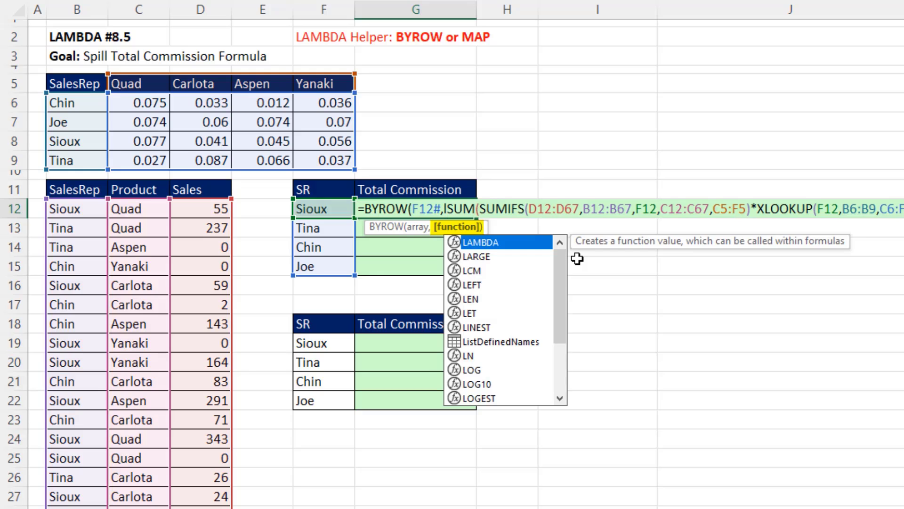
key("Tab")
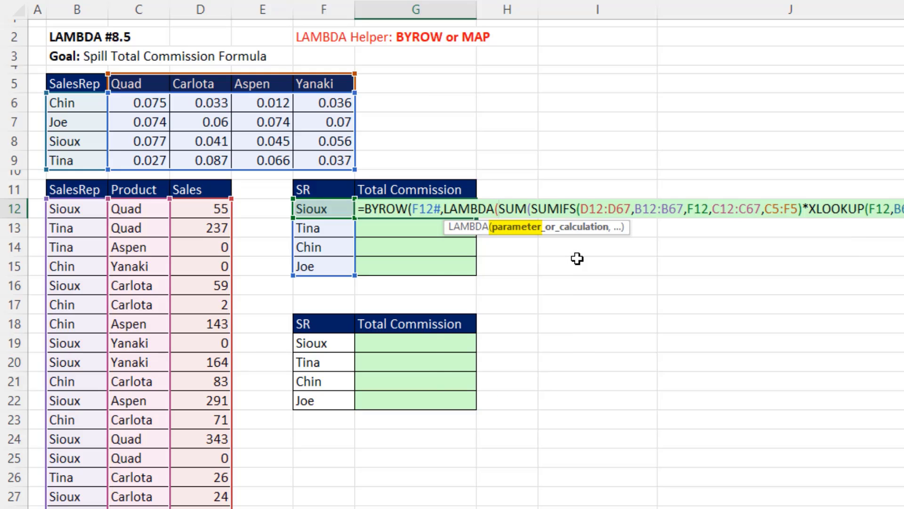
type("r,")
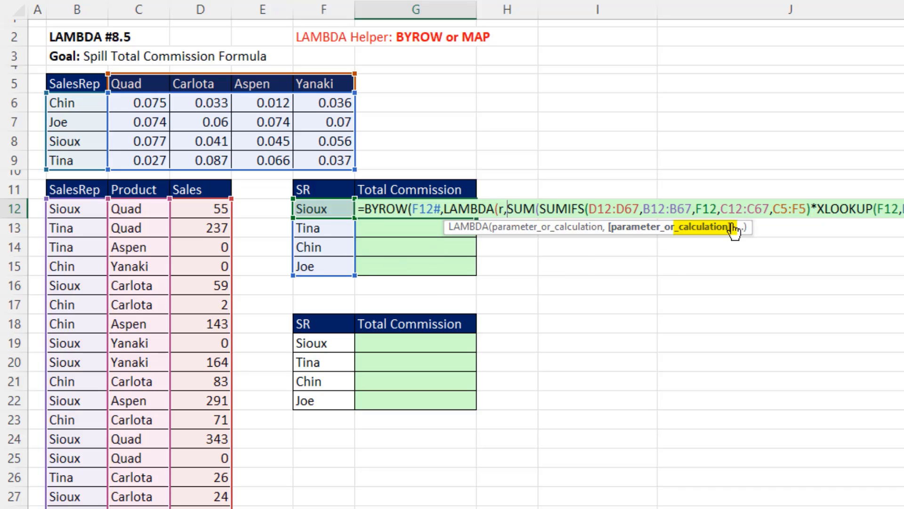
Replace F12 with r in both the SUMIFS and XLOOKUP, close the LAMBDA and BYROW, and enter the formula in G12
double_click(705, 208)
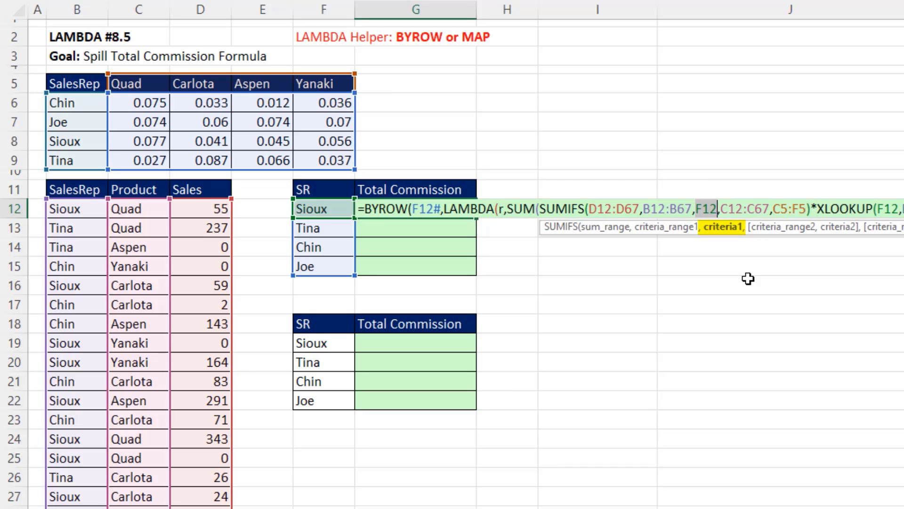
type("r")
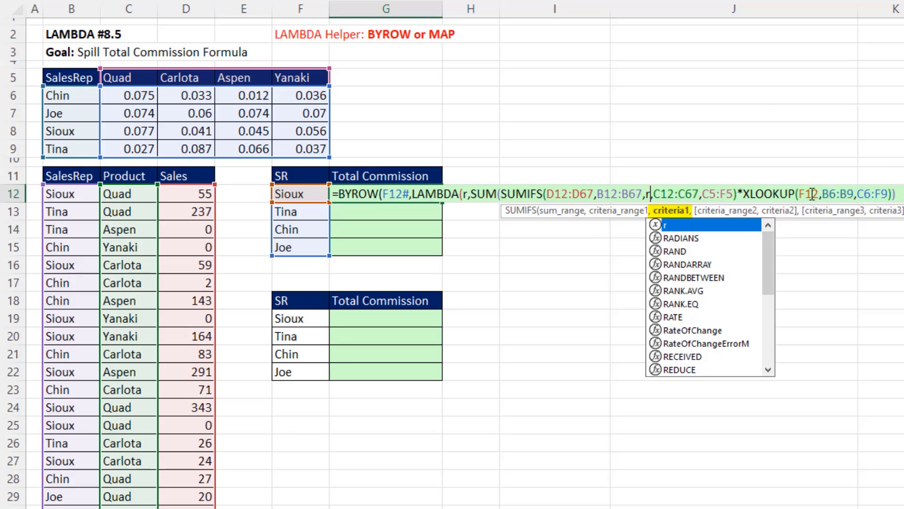
double_click(871, 208)
type("r")
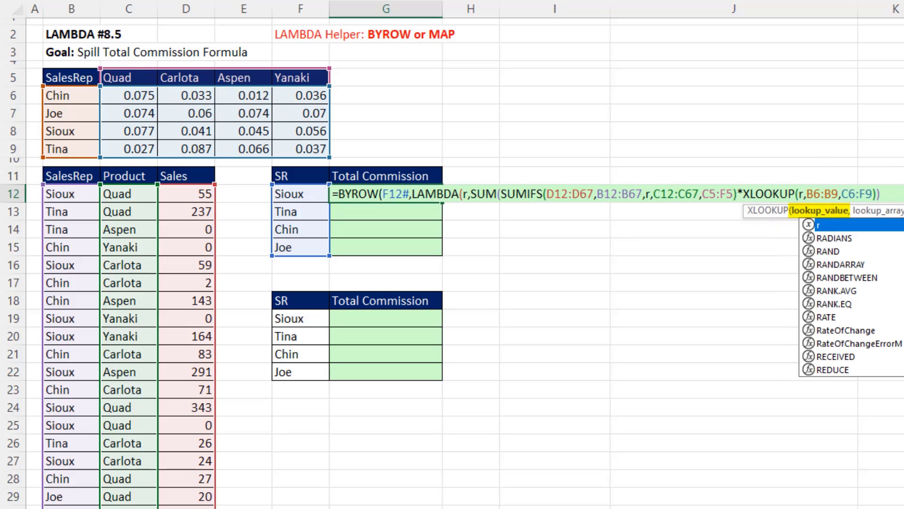
key("Escape")
key("End")
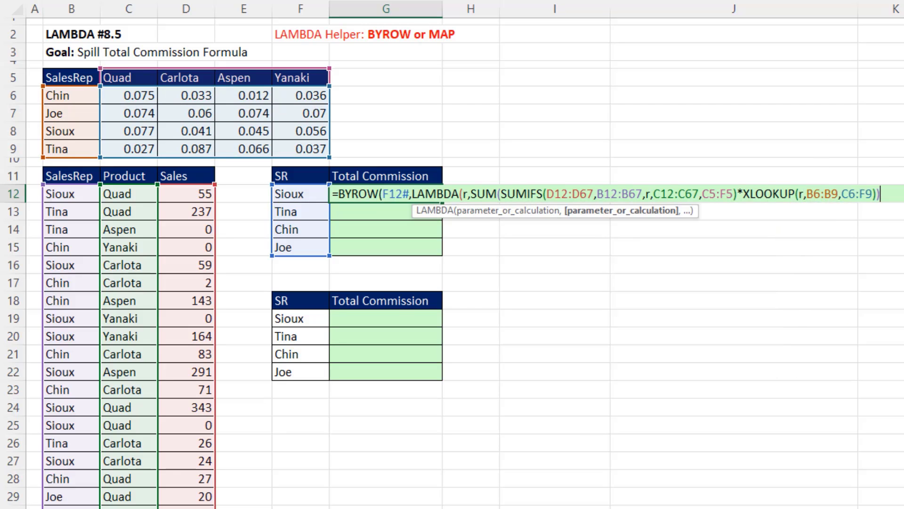
type("))")
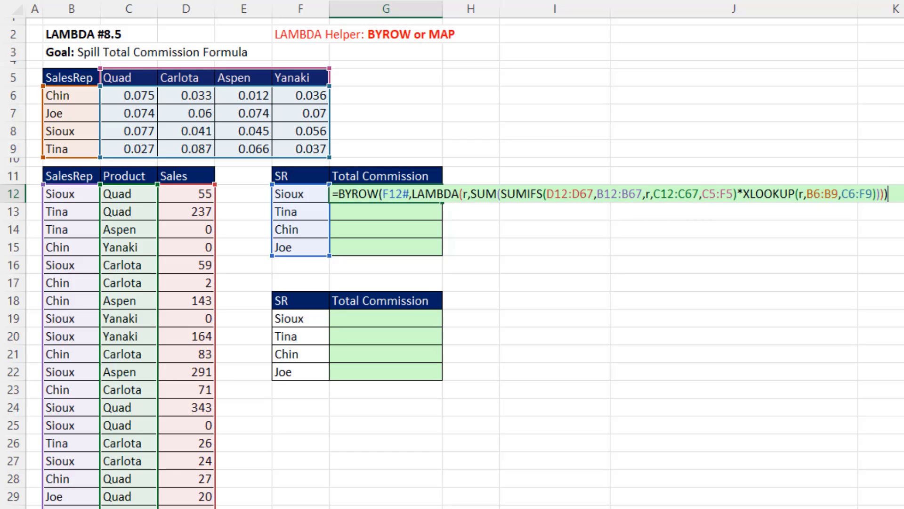
key("Return")
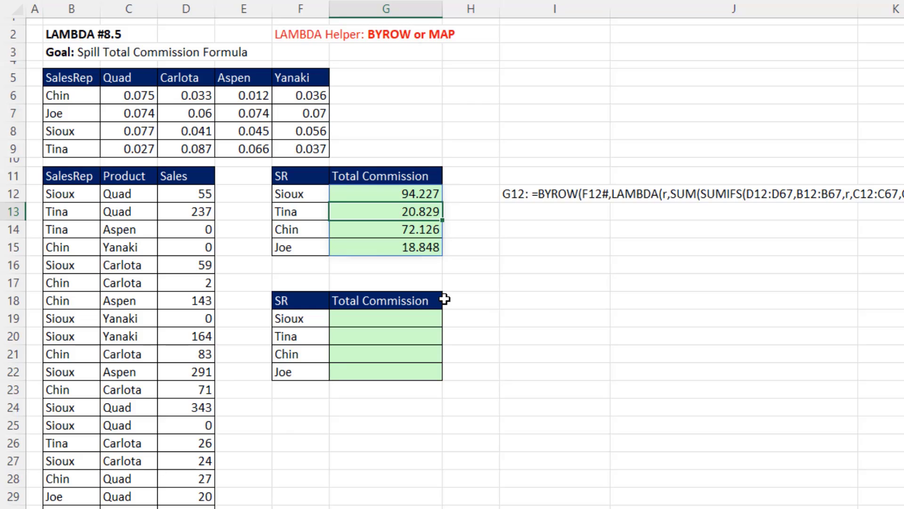
Copy the full BYROW formula text from G12 and paste it into G19
left_click(393, 198)
key("F2")
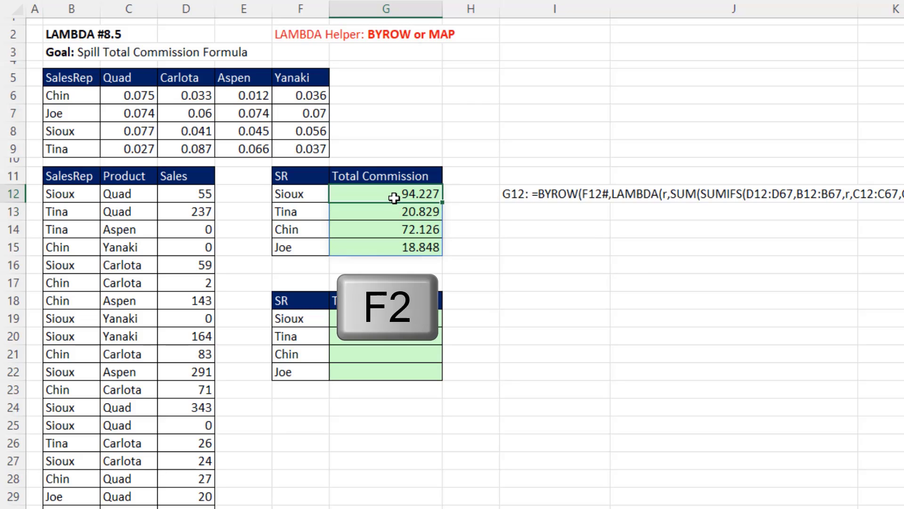
left_click_drag(332, 194, 888, 194)
key("ctrl+c")
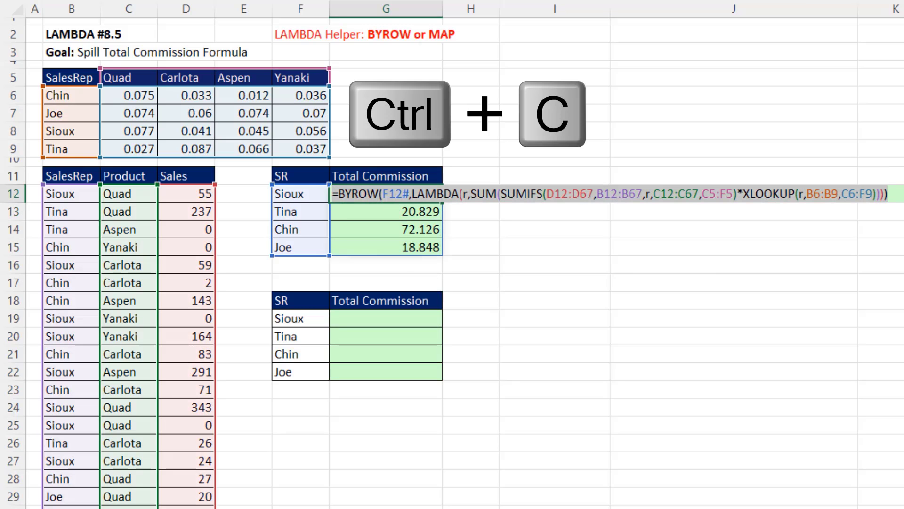
key("Escape")
left_click(393, 318)
key("F2")
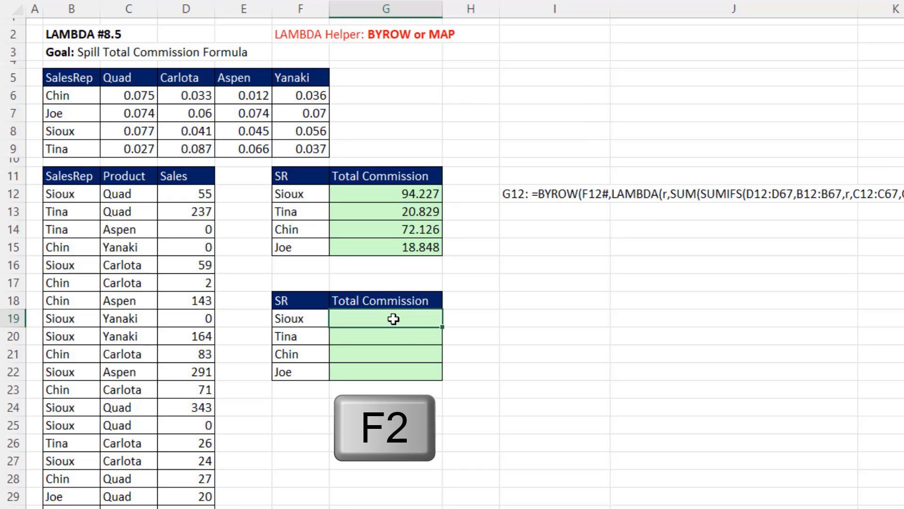
key("ctrl+v")
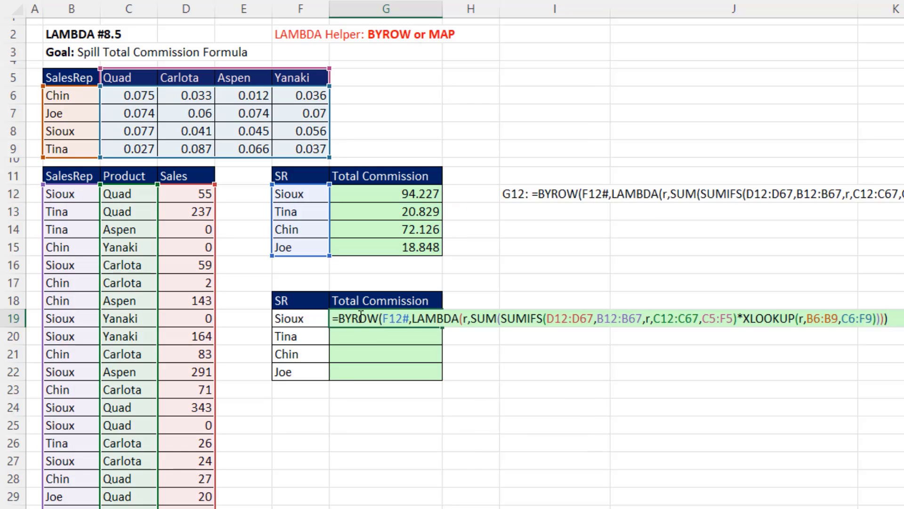
Change BYROW to MAP in the G19 formula, keeping F12# and the LAMBDA, and enter it
double_click(360, 319)
type("MAP")
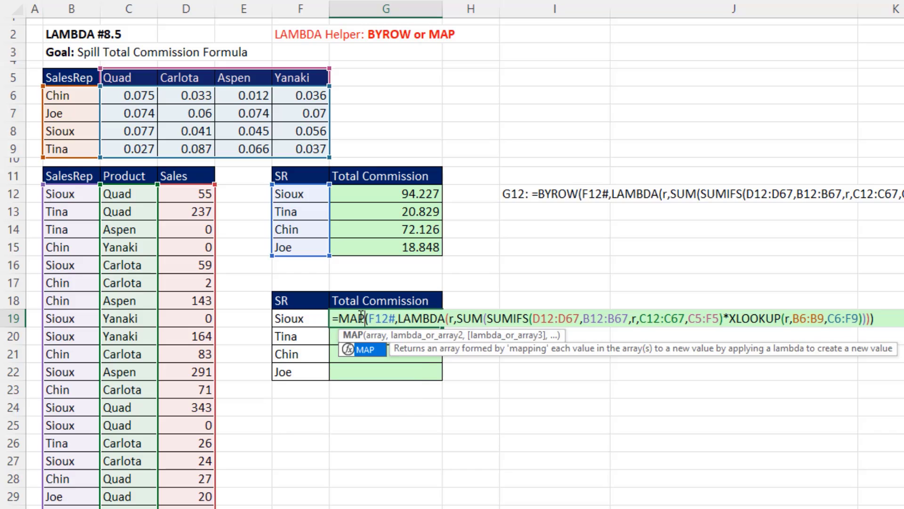
left_click(385, 318)
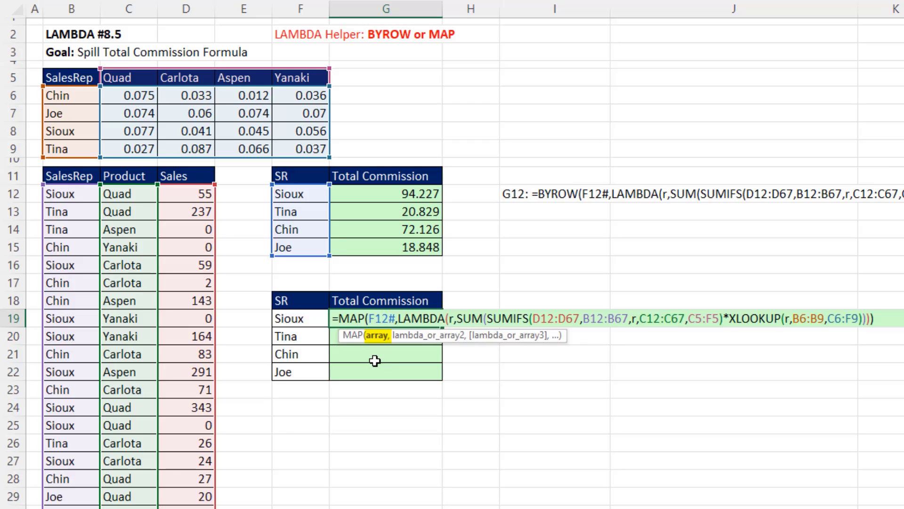
left_click(448, 318)
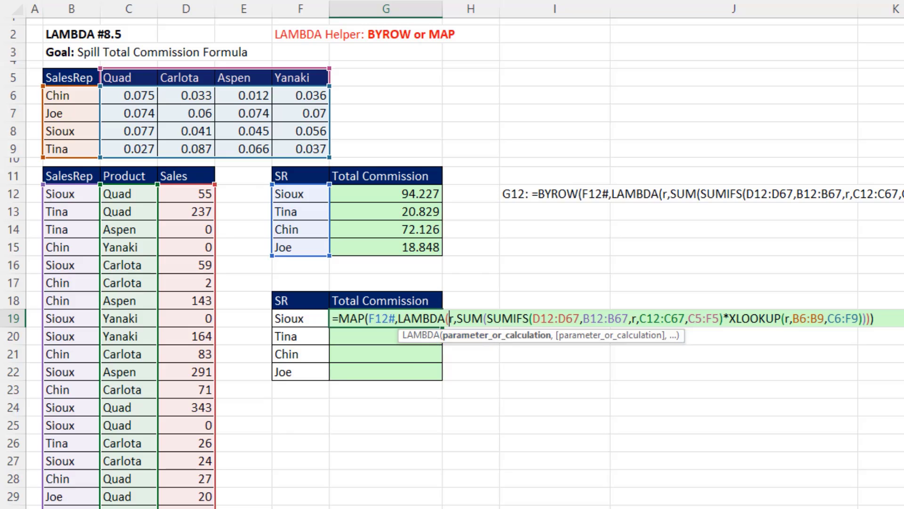
key("Return")
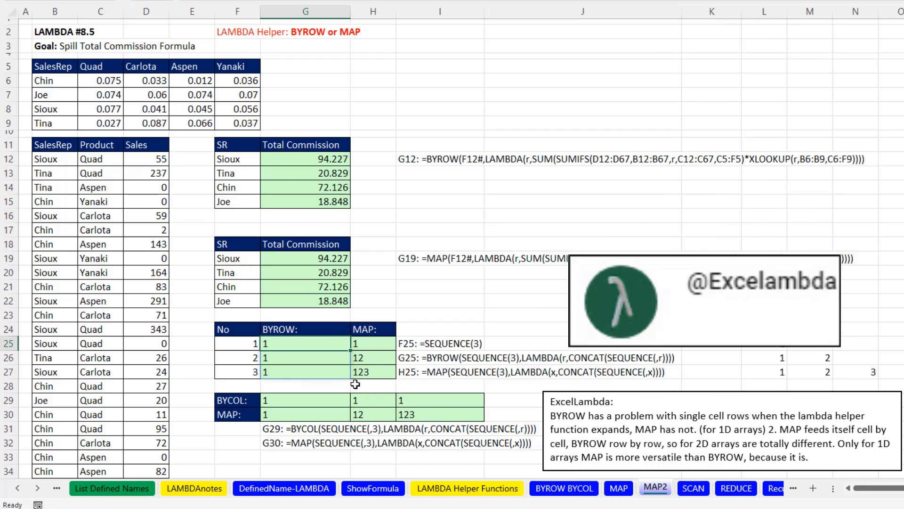
Examine the BYROW formula in G25, highlighting the SEQUENCE argument inside CONCAT, and leave it unedited
key("F2")
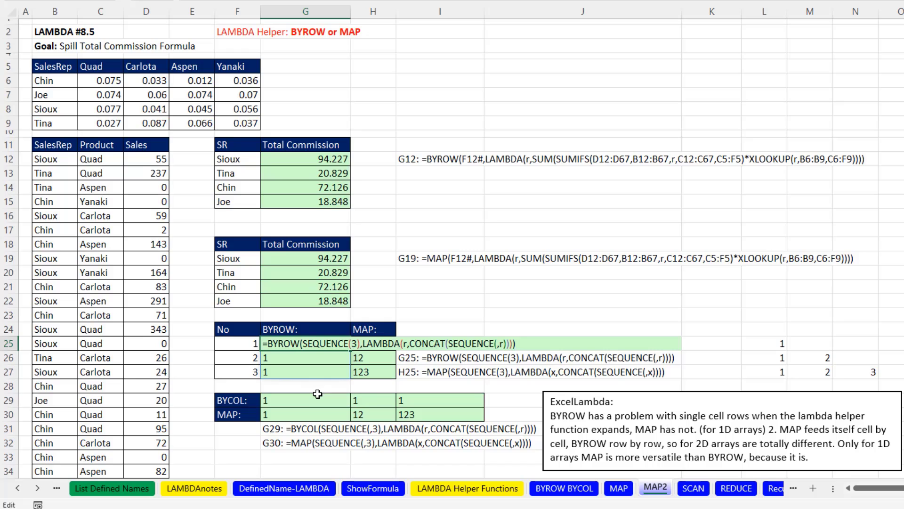
left_click(459, 345)
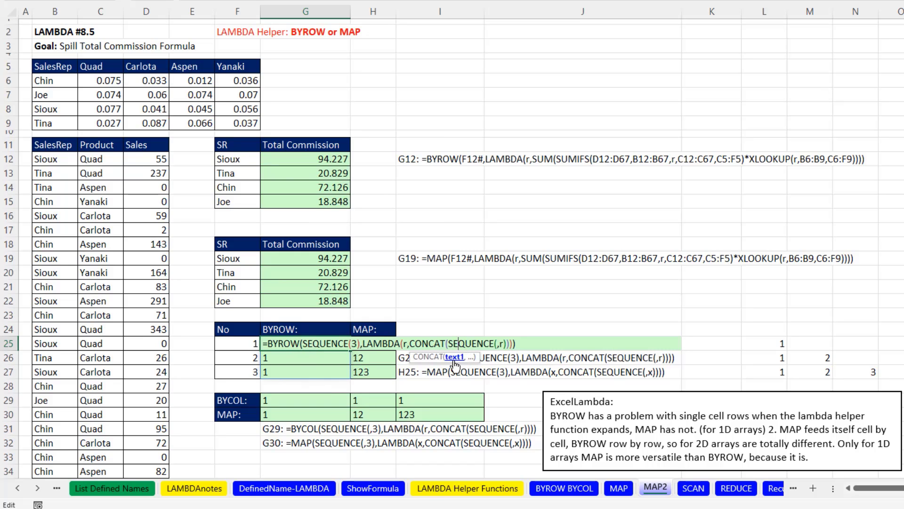
left_click(454, 359)
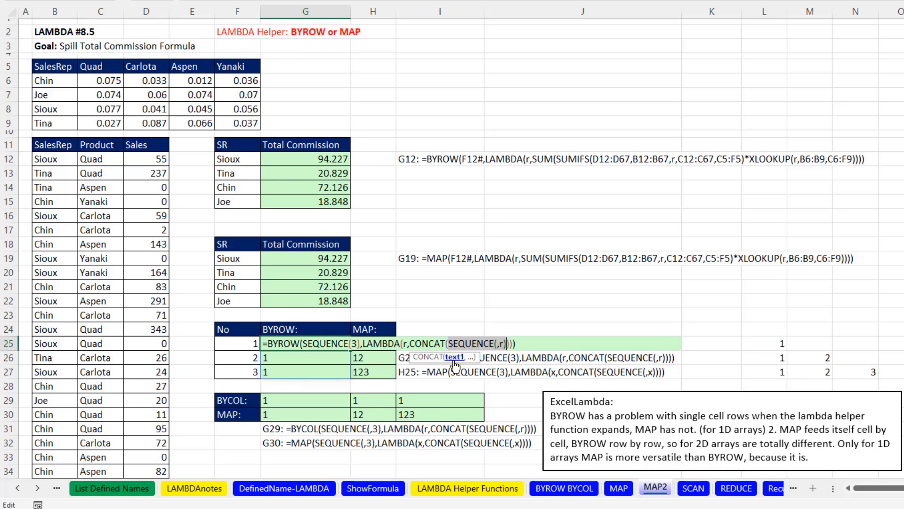
key("Escape")
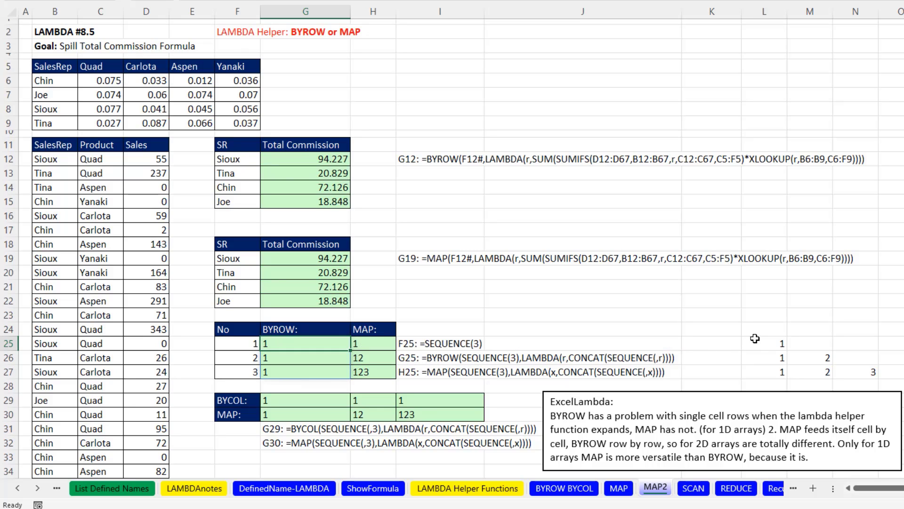
Examine the SEQUENCE formulas in L25, L26 and L27 and the cells they spill into
double_click(763, 343)
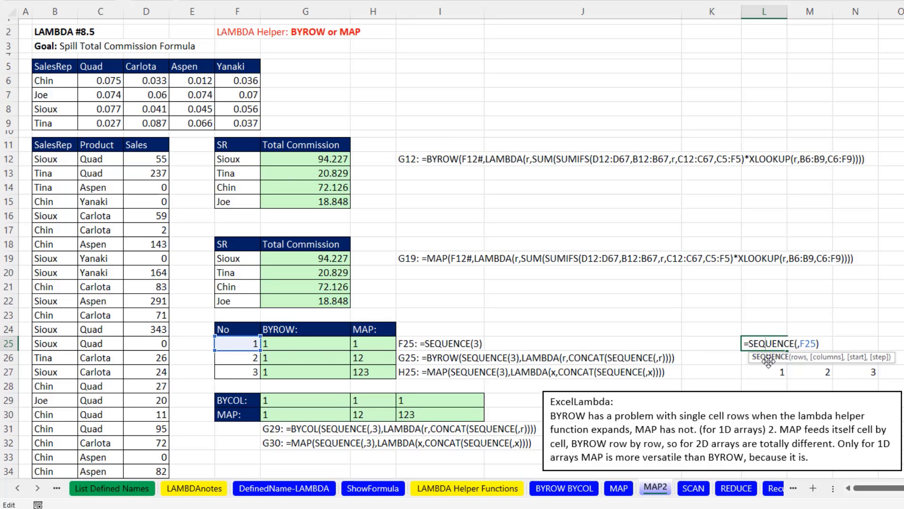
key("Escape")
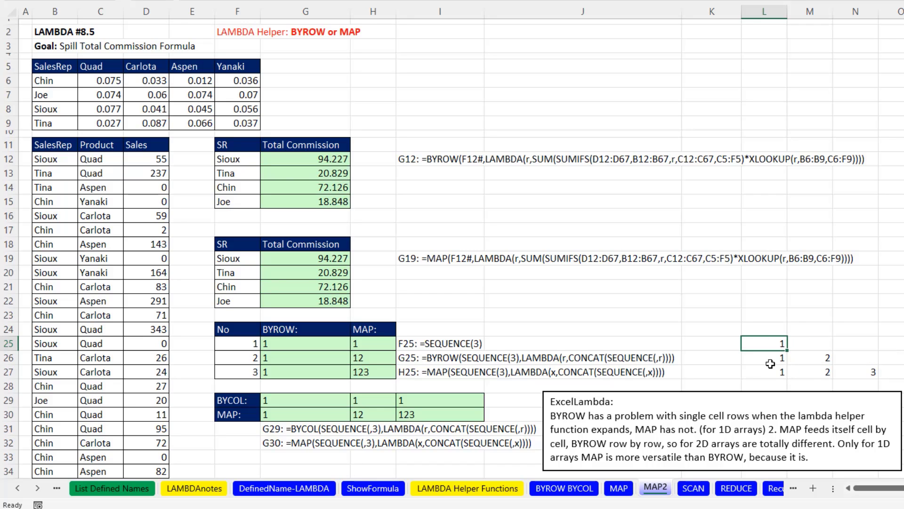
double_click(770, 363)
key("Escape")
left_click(769, 373)
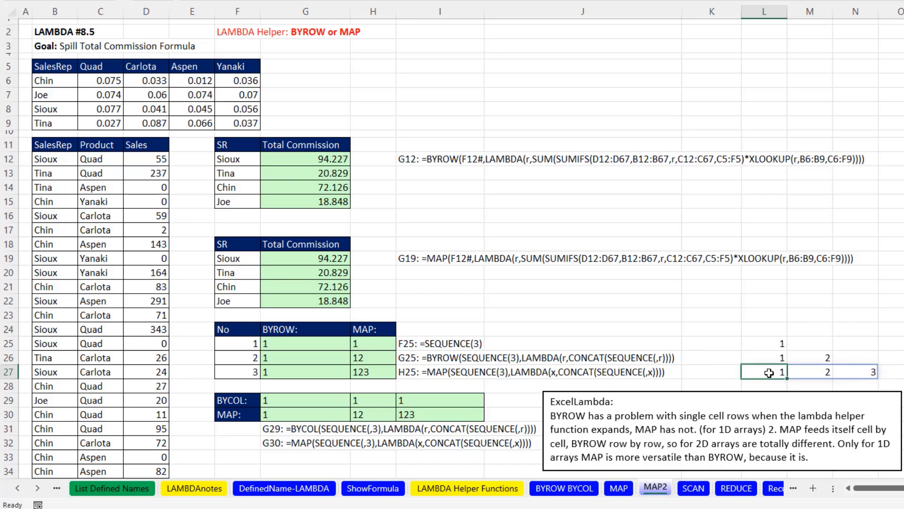
double_click(769, 373)
key("Escape")
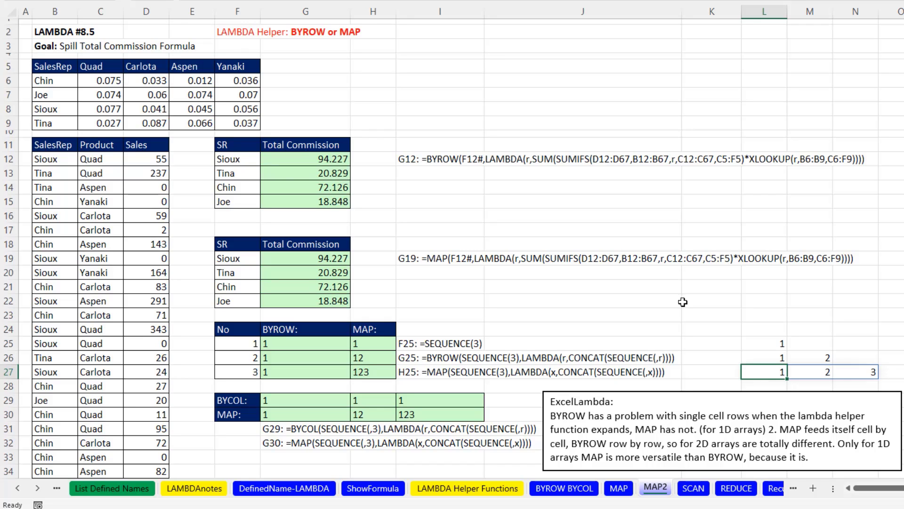
left_click(758, 360)
left_click(811, 359)
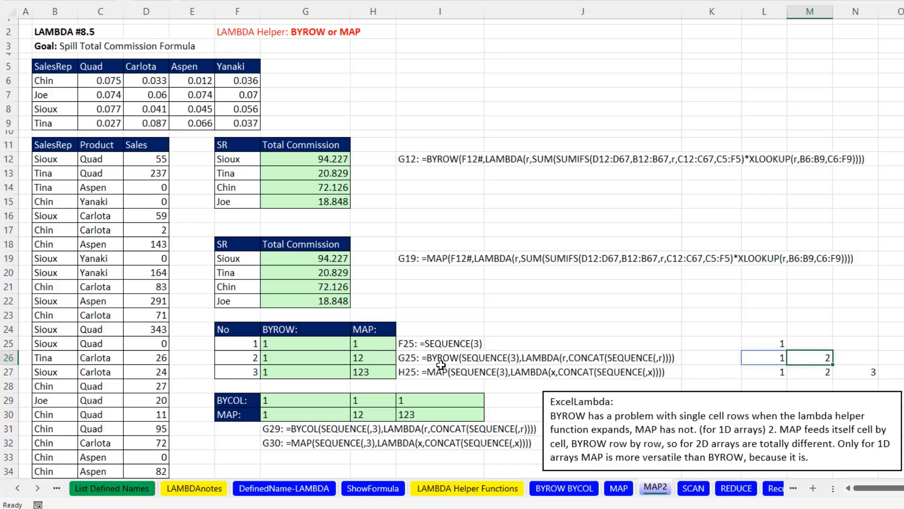
Examine the MAP formula in H25, looking at the SEQUENCE inside its CONCAT, and leave it unedited
double_click(374, 344)
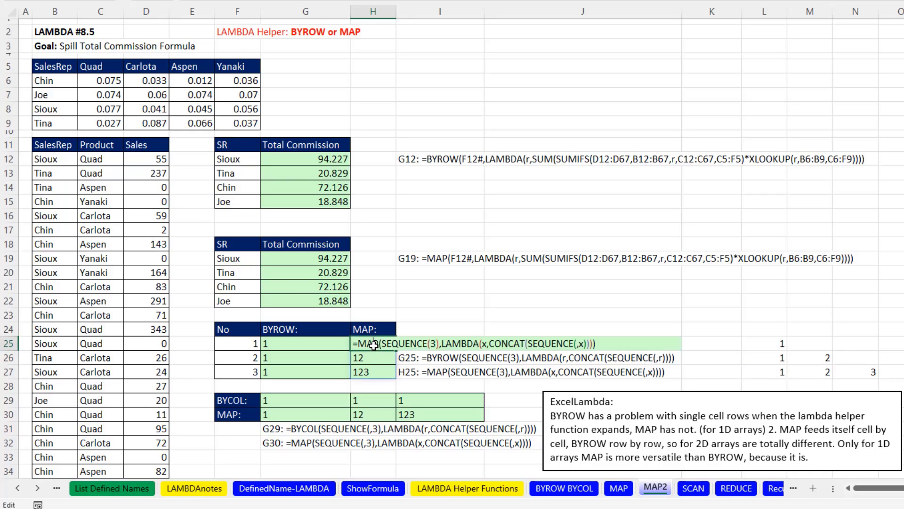
left_click(548, 343)
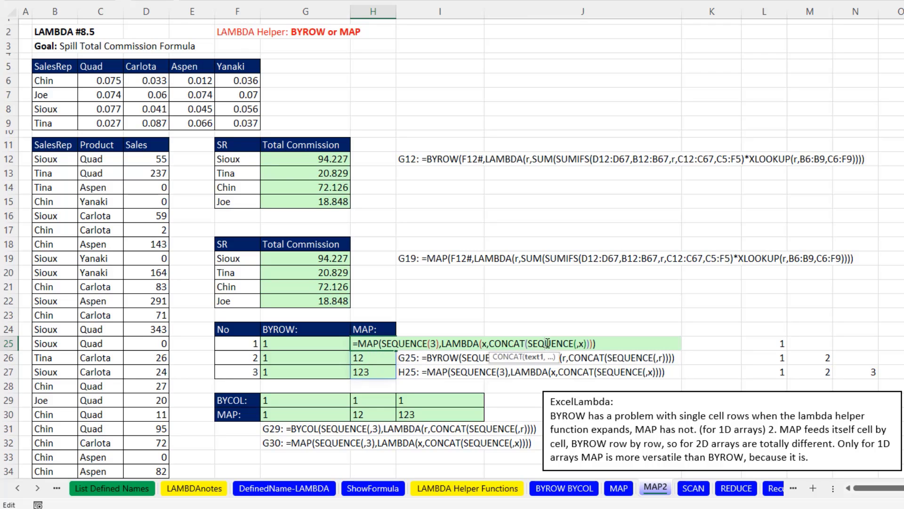
key("Escape")
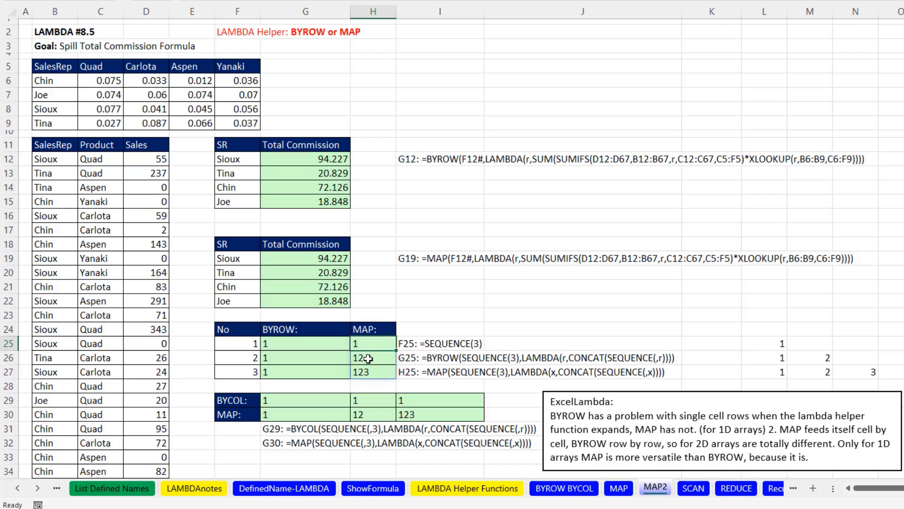
double_click(366, 344)
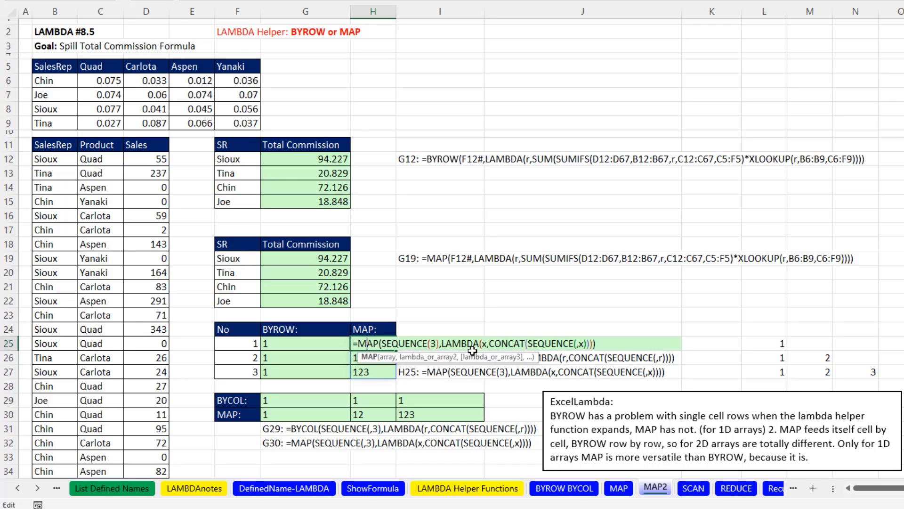
left_click(542, 344)
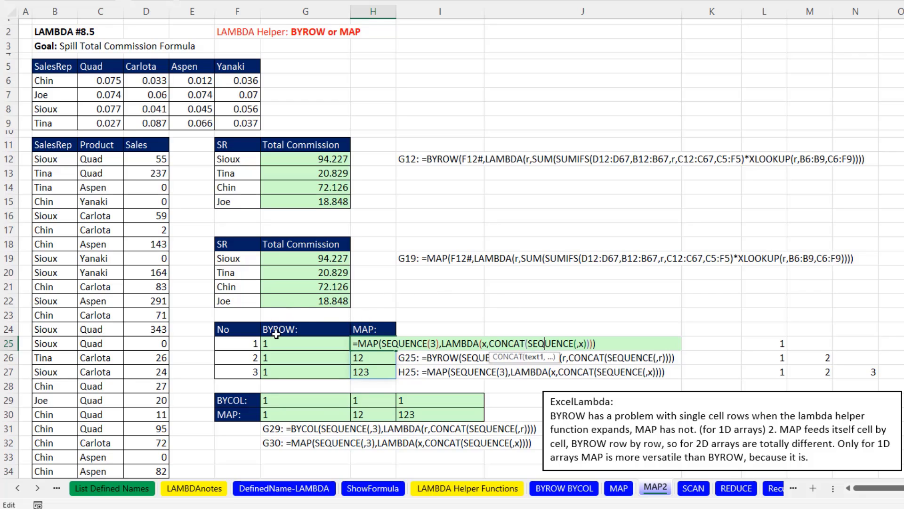
key("Escape")
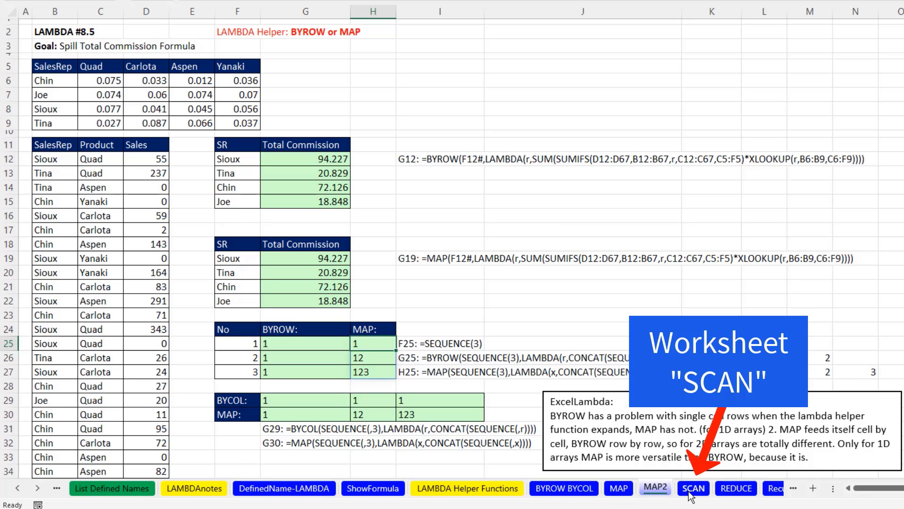
Open the SCAN worksheet and review the Change values in D7:D11 and the opening balance in E6
left_click(706, 490)
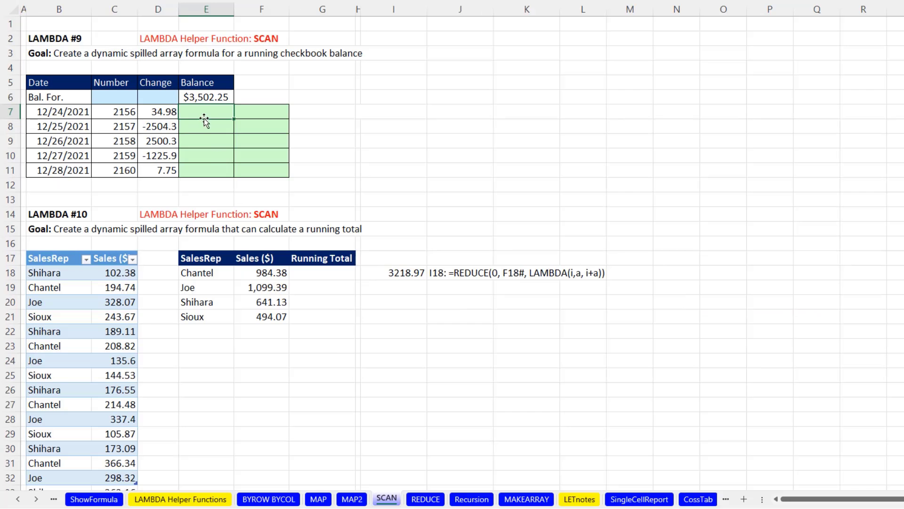
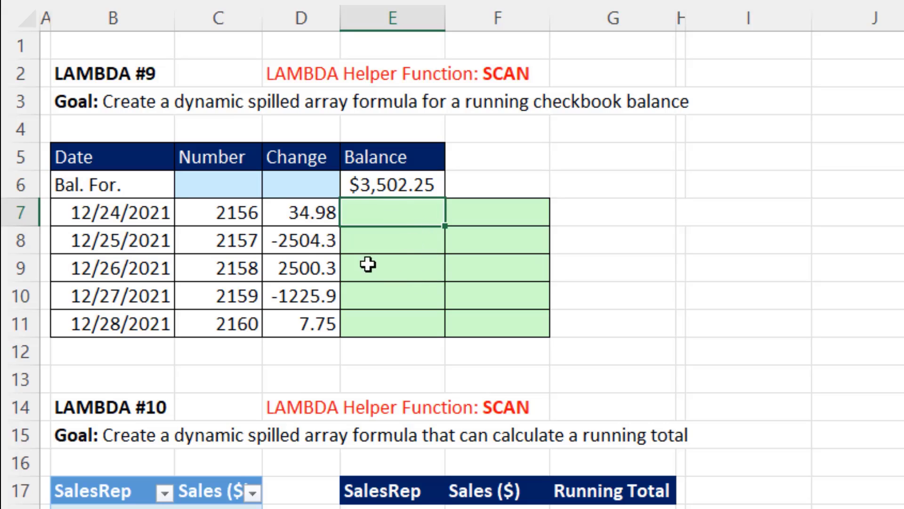
left_click_drag(304, 218, 298, 316)
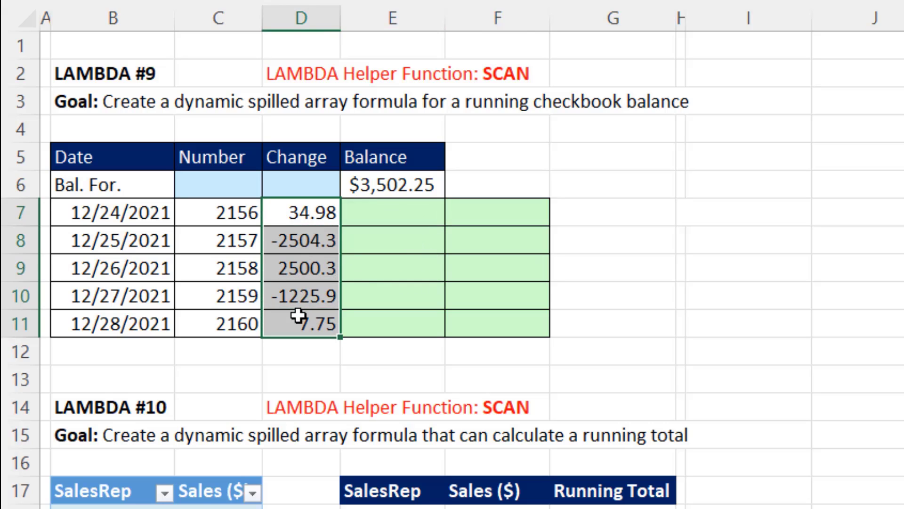
left_click(382, 185)
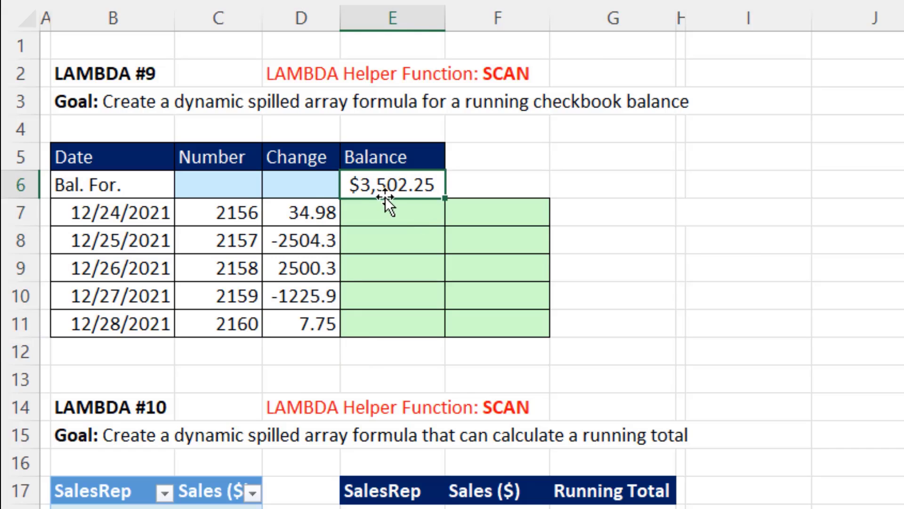
Enter the running balance formula =D7+E6 in E7
left_click(385, 214)
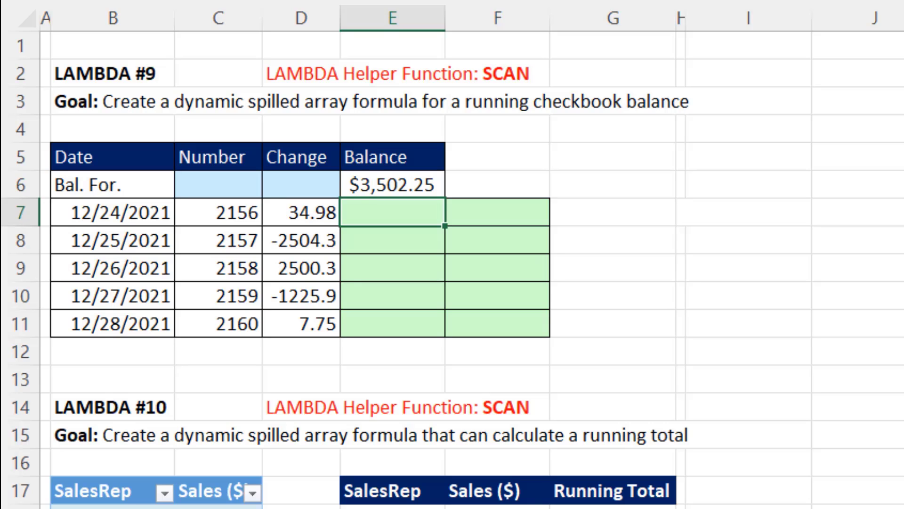
type("=")
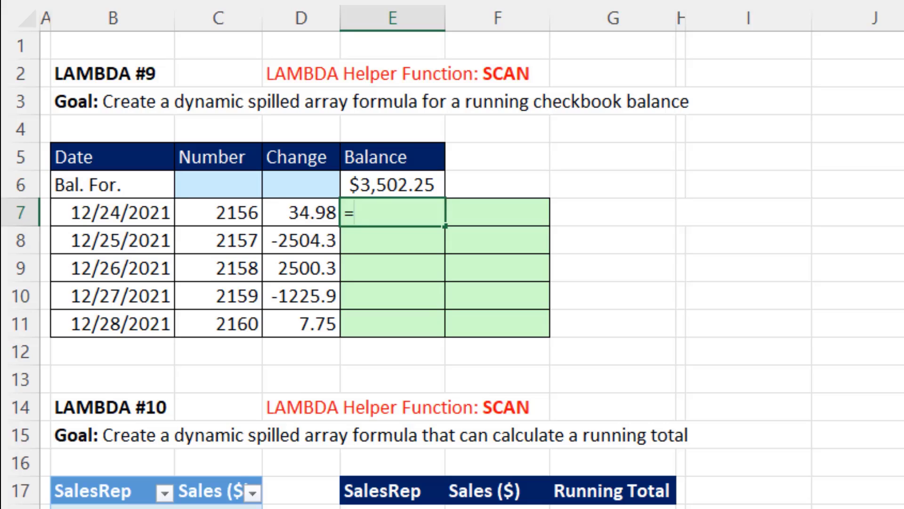
key("Left")
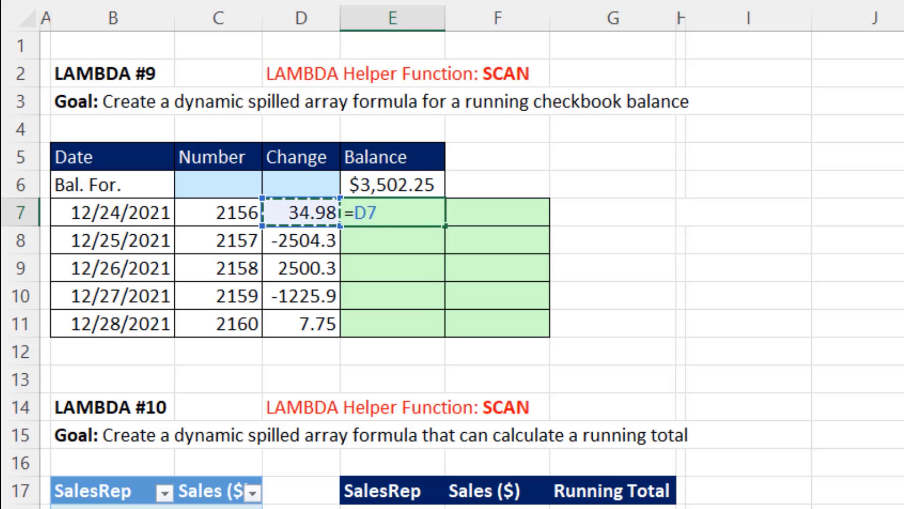
type("+")
key("Up")
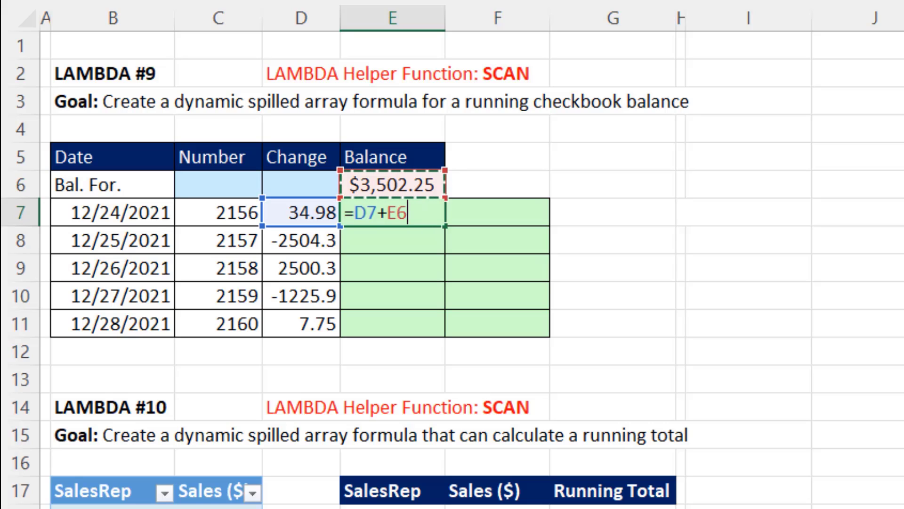
key("ctrl+Return")
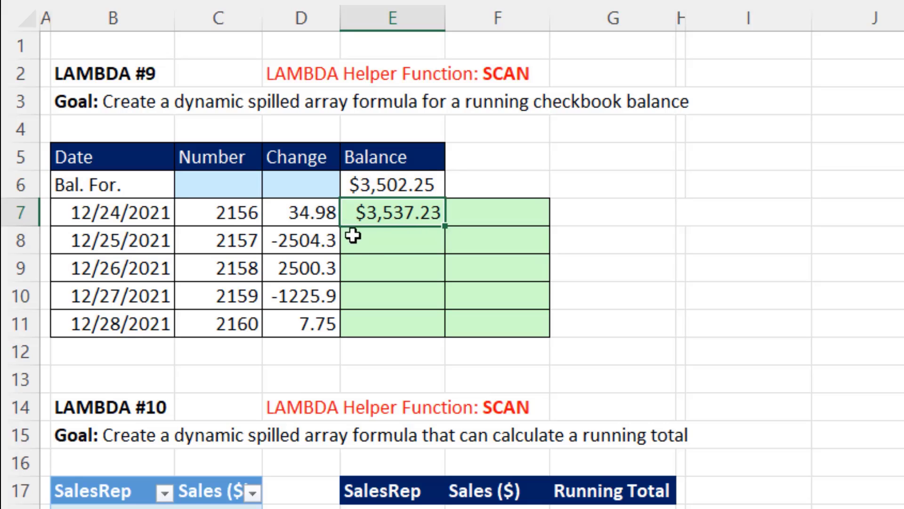
Copy the balance formula from E7 down to E8 and E9, checking the cell references in each copy
left_click_drag(445, 225, 446, 253)
left_click(408, 240)
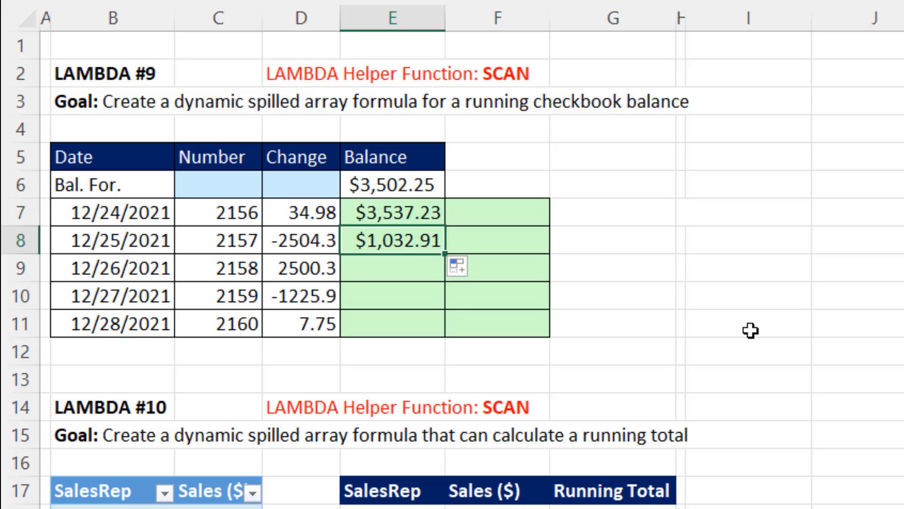
key("F2")
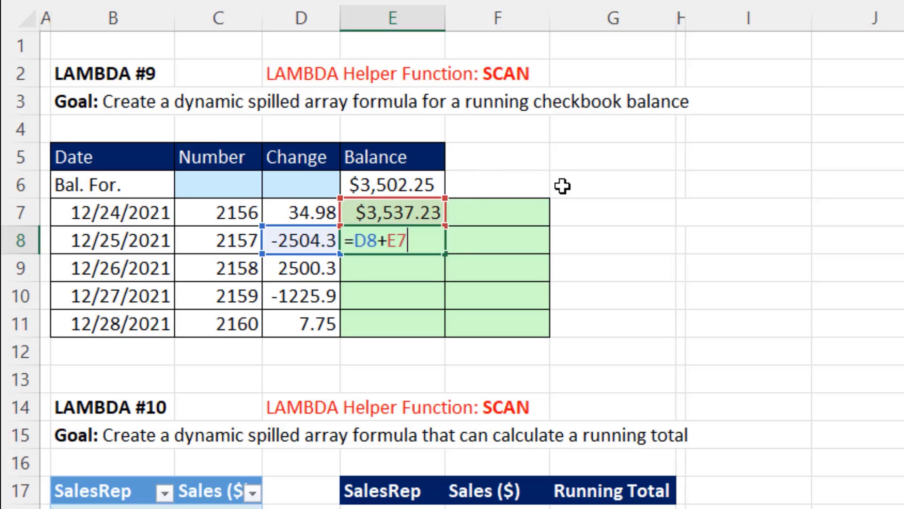
key("ctrl+Return")
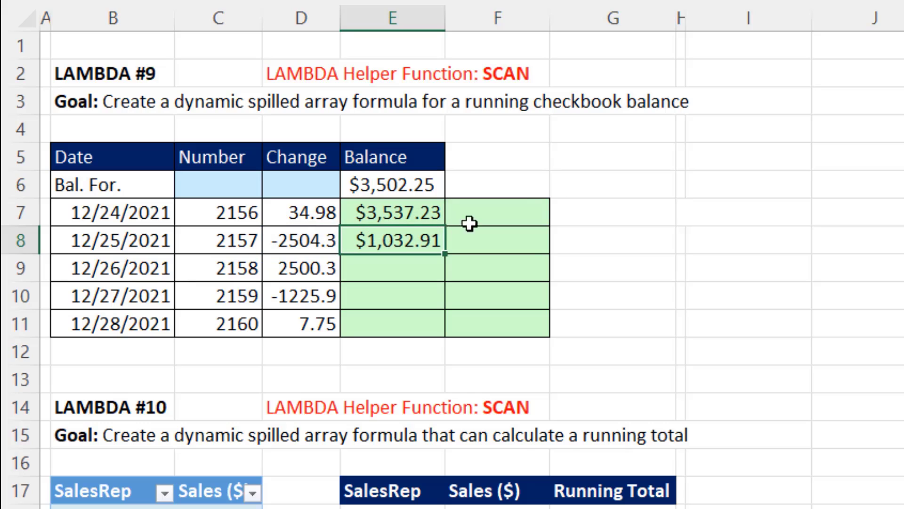
left_click_drag(444, 254, 473, 277)
key("F2")
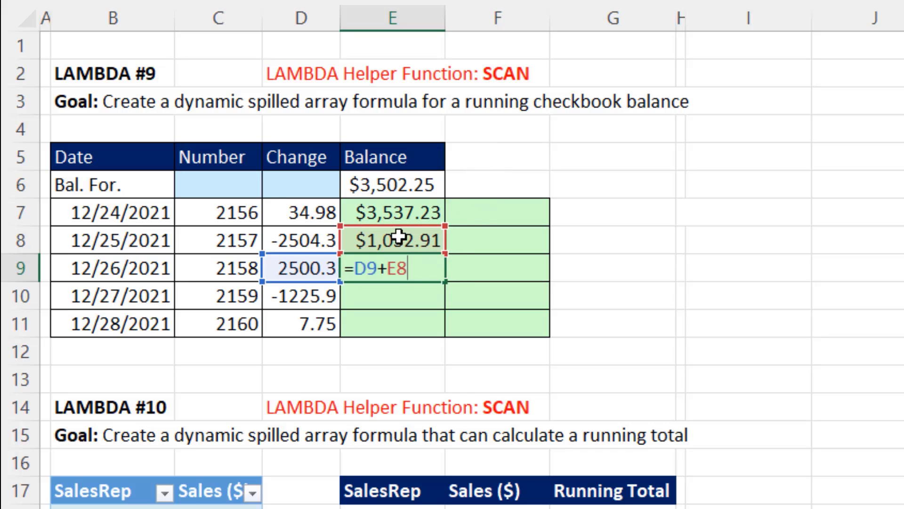
key("ctrl+Return")
Examine the opening balance in E6, the Change values in D7:D11 and the formula in E7, leaving them unedited
left_click(357, 187)
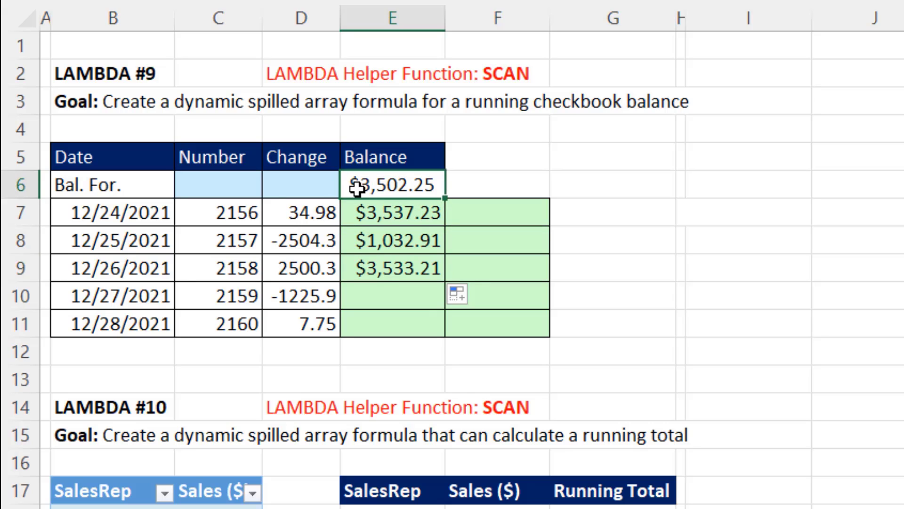
left_click_drag(325, 215, 324, 324)
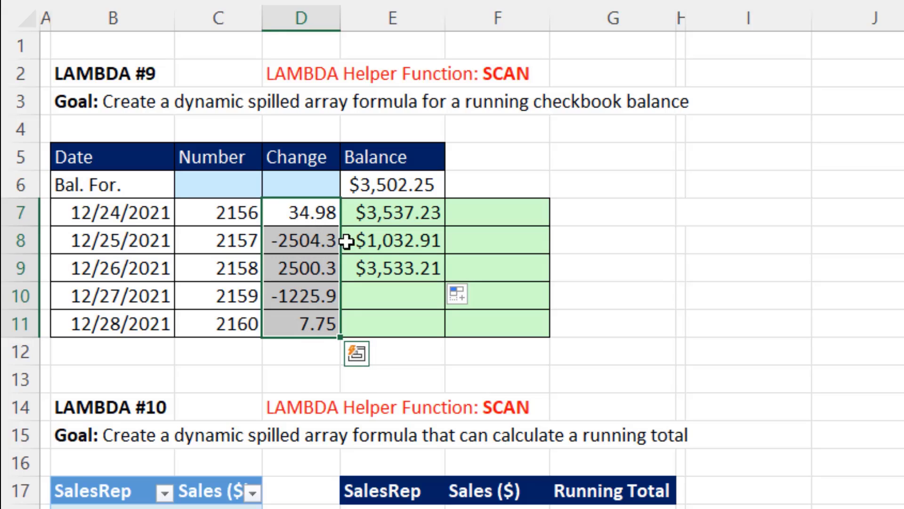
double_click(379, 210)
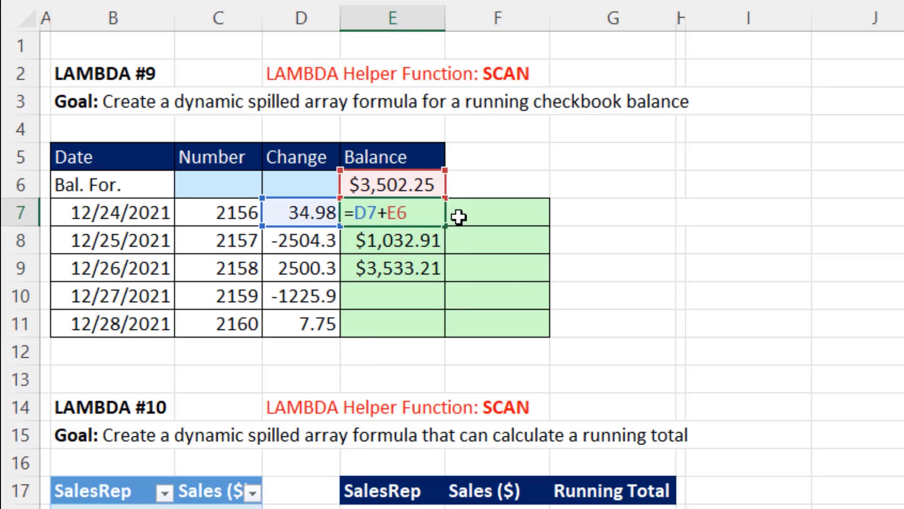
left_click_drag(311, 212, 319, 315)
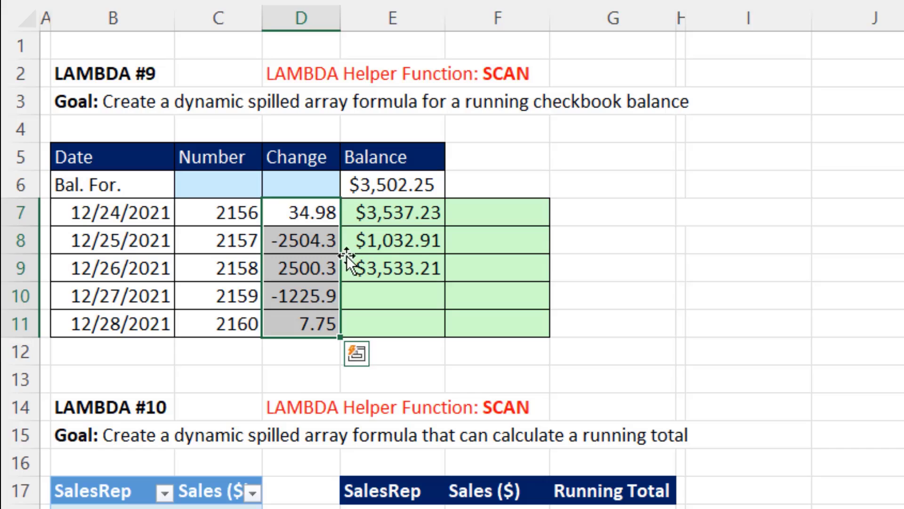
left_click(388, 184)
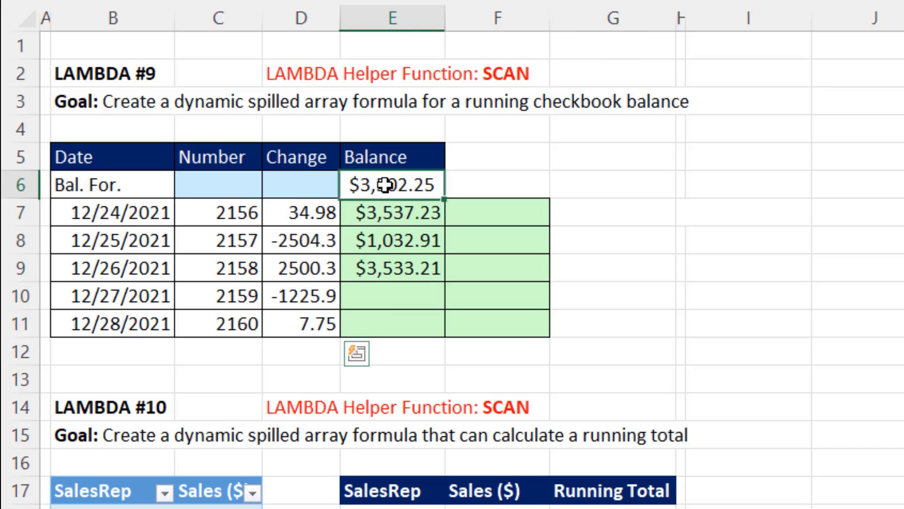
double_click(386, 213)
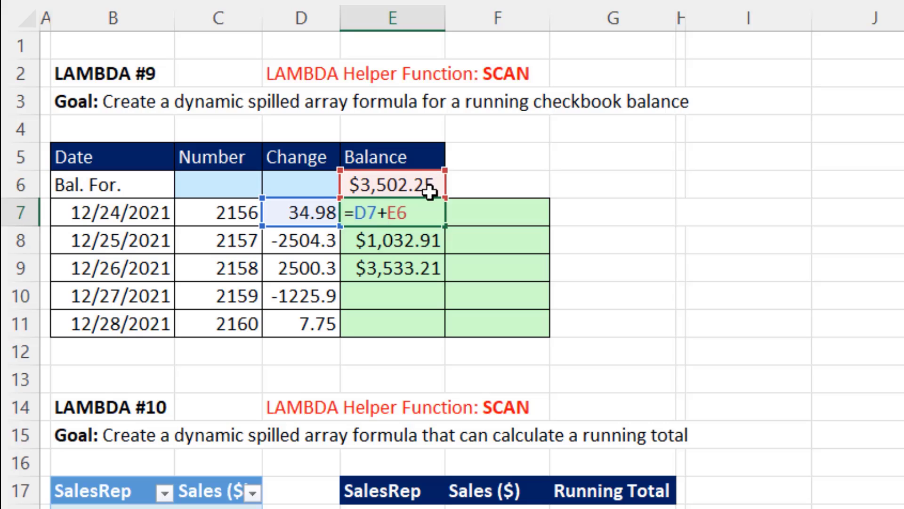
key("ctrl+Return")
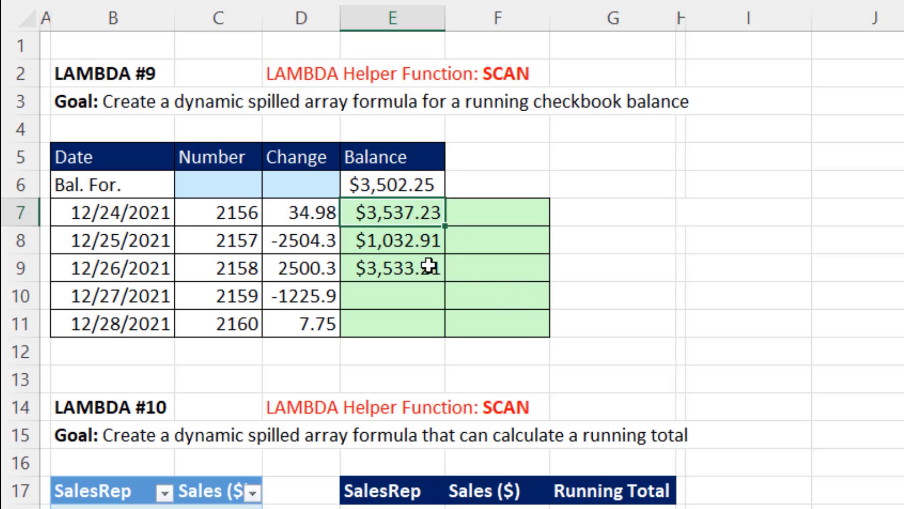
Fill the balance formula from E9 down through E11 and inspect the references of the formula in E7
left_click(445, 273)
left_click_drag(446, 282, 445, 332)
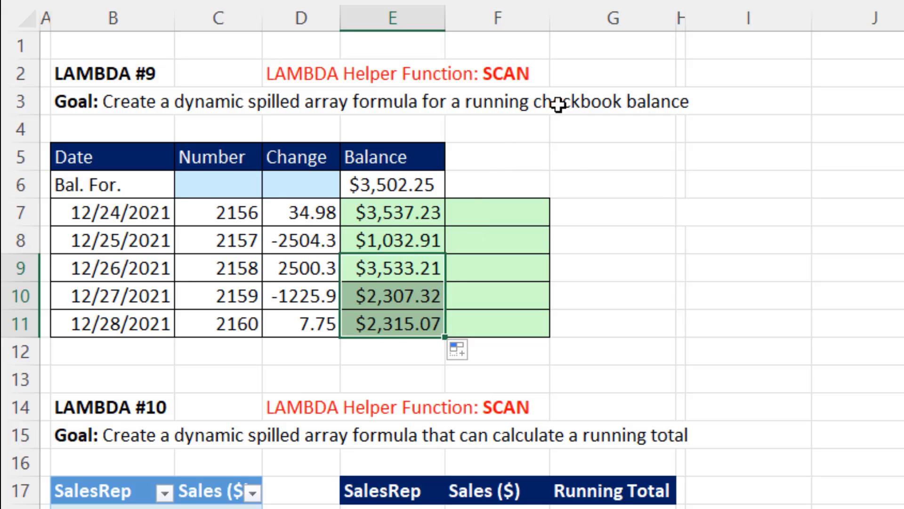
double_click(405, 217)
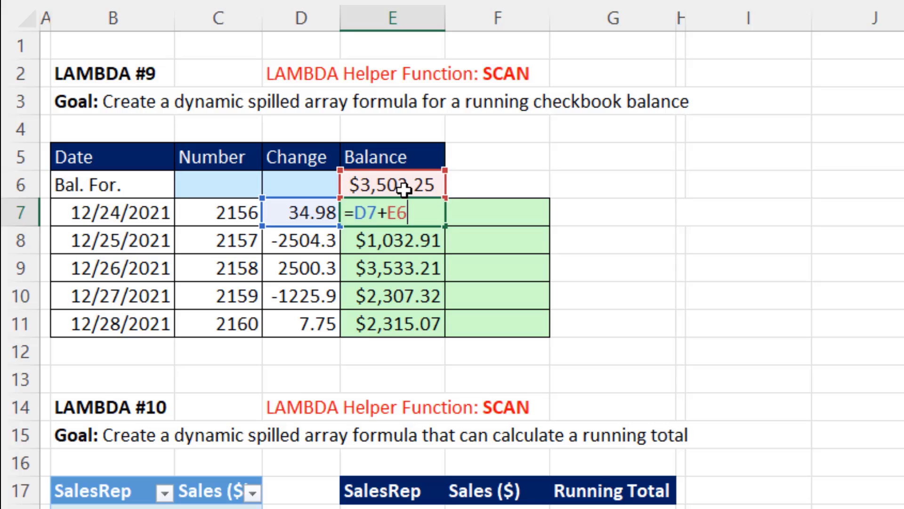
Begin a SCAN formula in F7 with E6 as initial value, D7:D11 as array and an opened LAMBDA as function
left_click(488, 207)
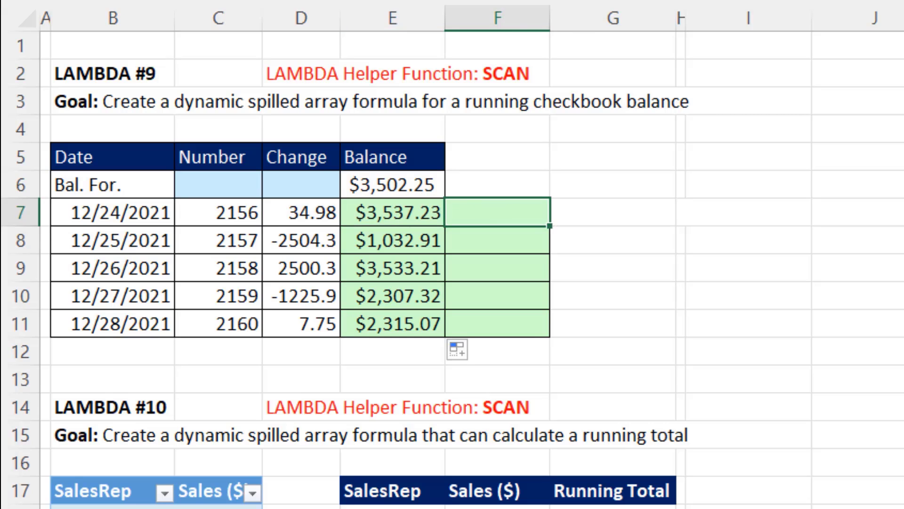
type("=sc")
key("Tab")
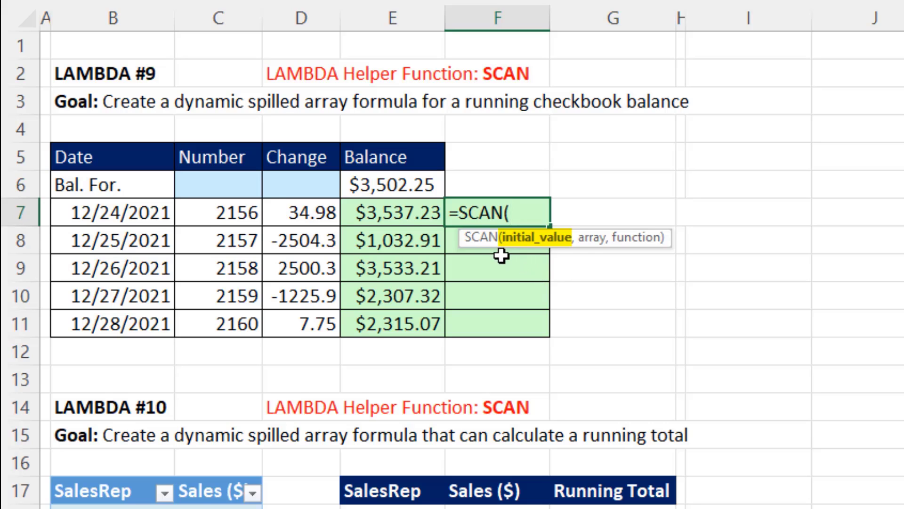
left_click(403, 187)
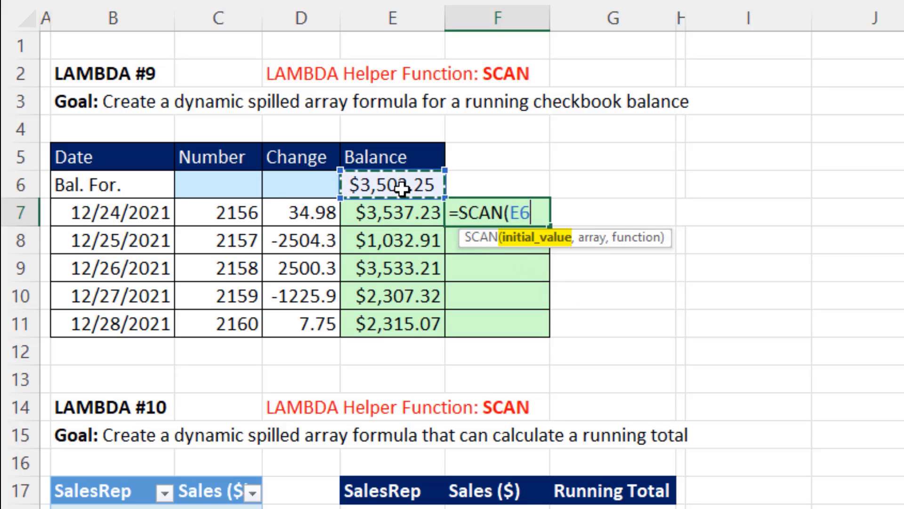
type(",")
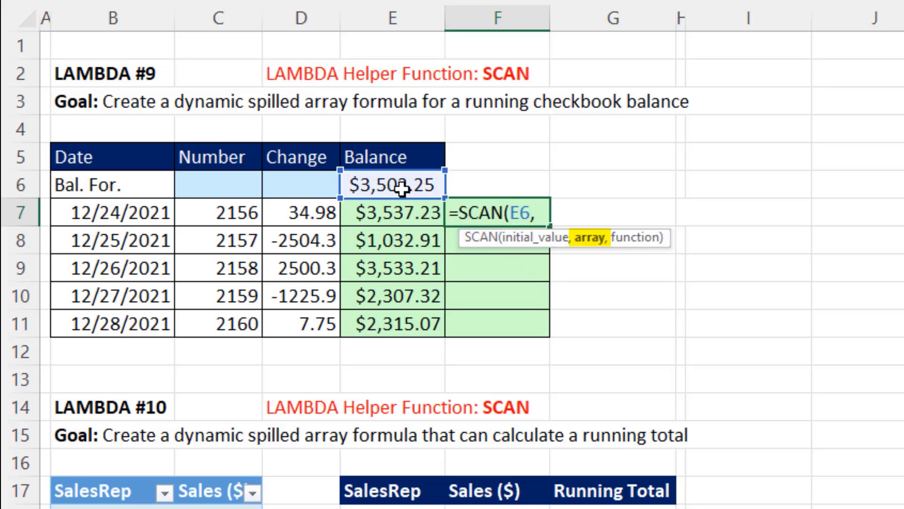
left_click(307, 219)
left_click_drag(307, 218, 301, 311)
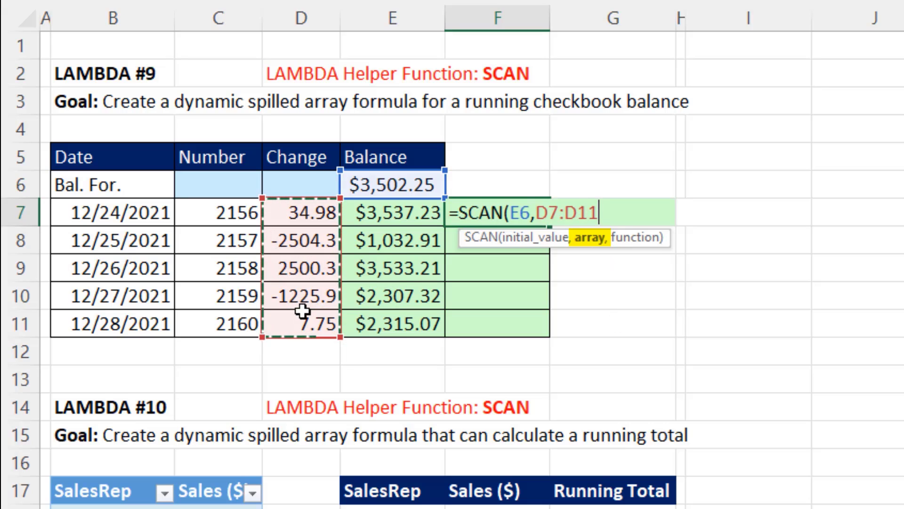
type(",")
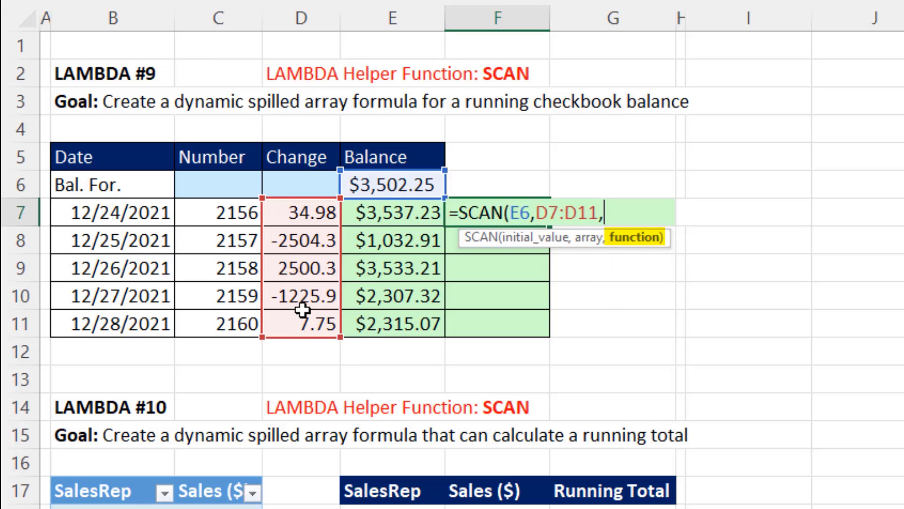
type("l")
key("Tab")
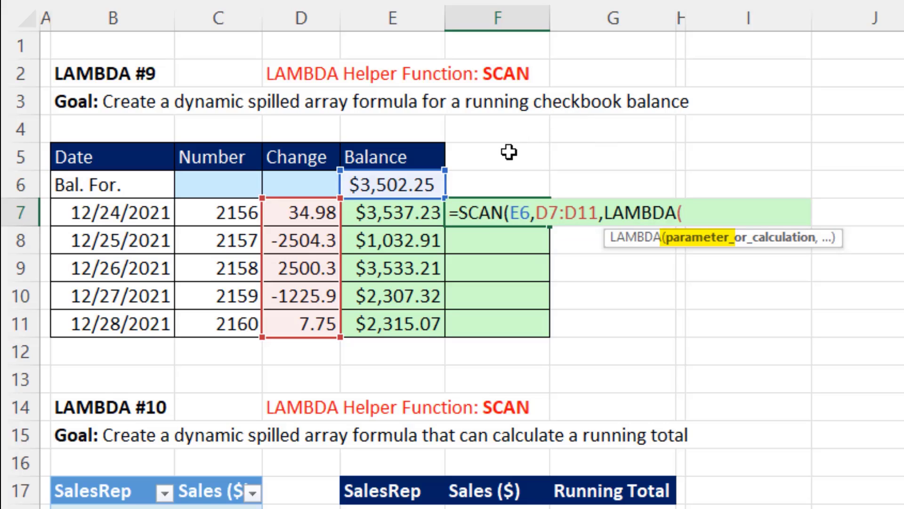
Review the initial_value and array arguments of the SCAN formula in F7, and return to the open LAMBDA argument
left_click(520, 215)
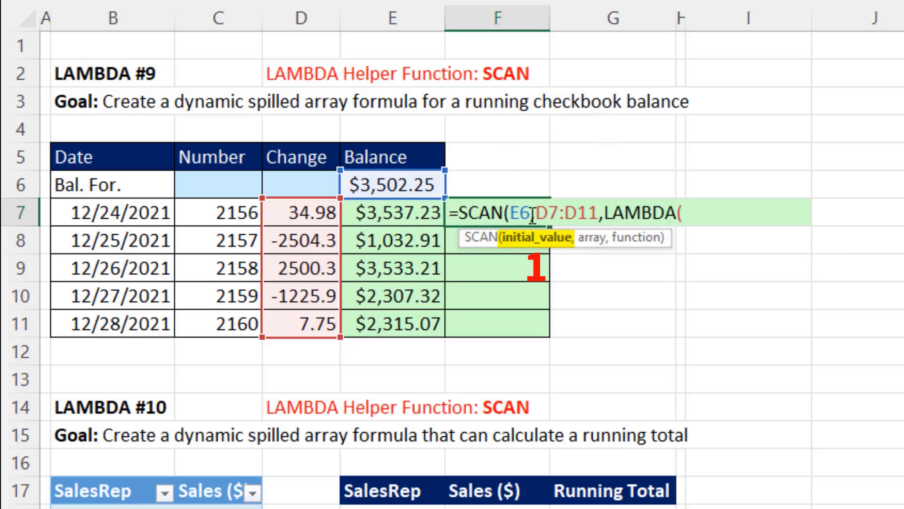
left_click(557, 215)
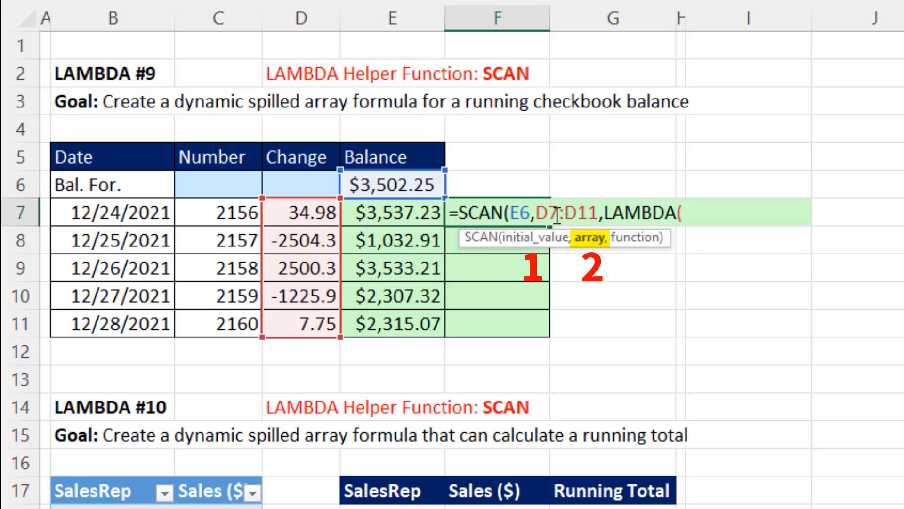
left_click(699, 216)
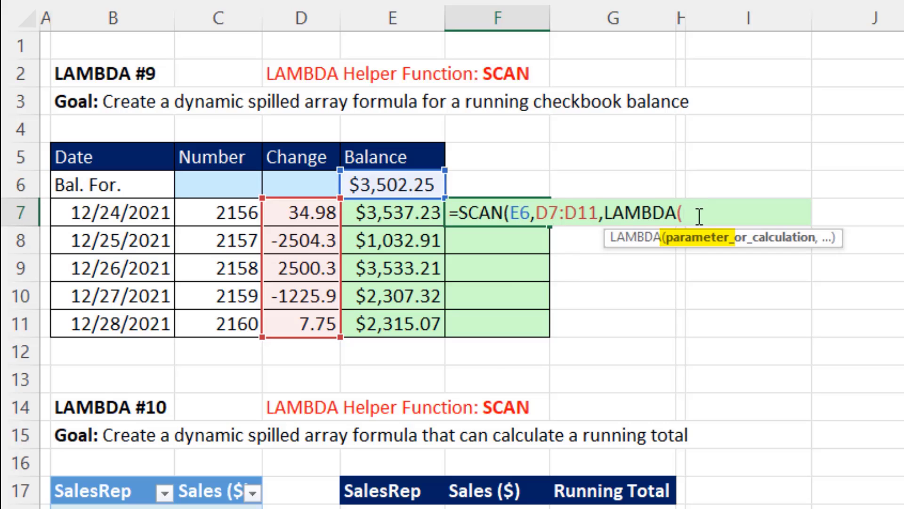
left_click(529, 215)
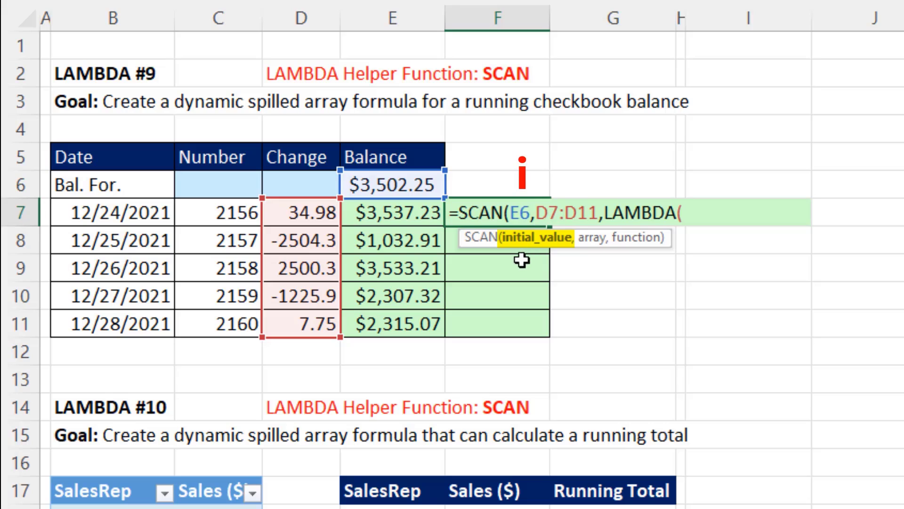
left_click(571, 203)
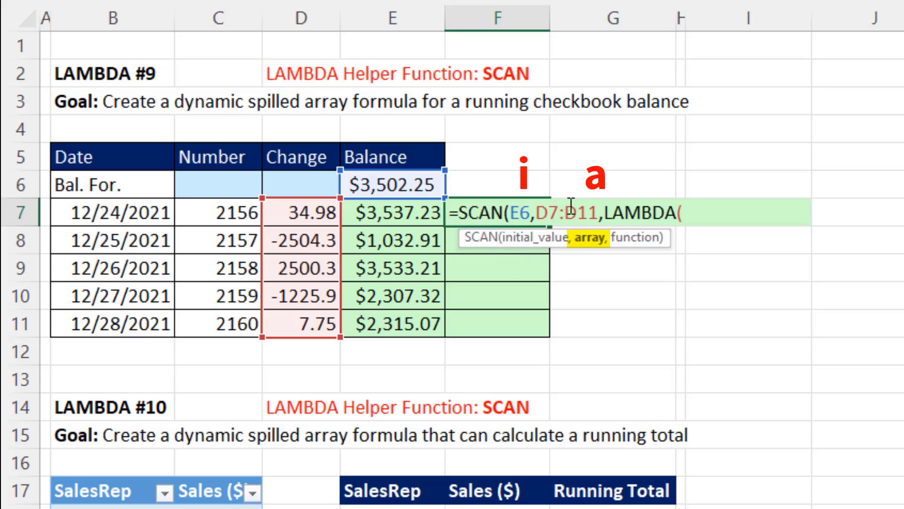
left_click(722, 216)
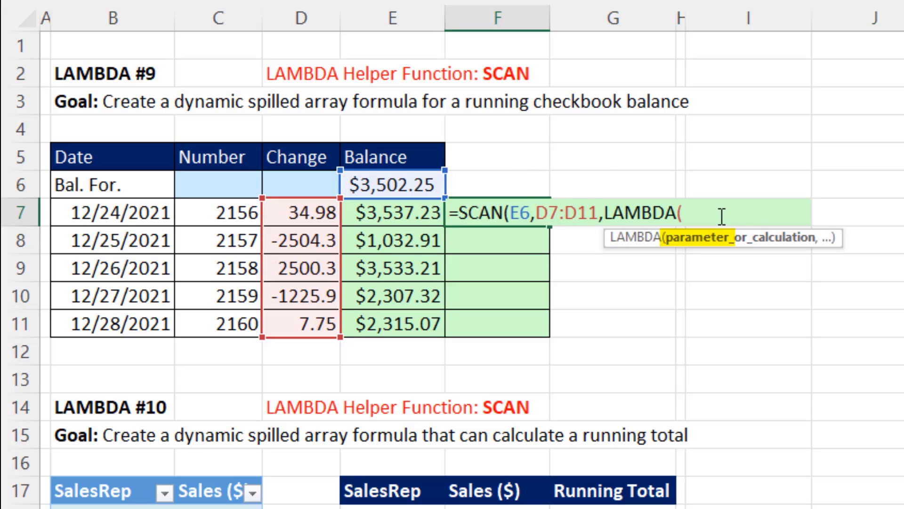
Complete the SCAN formula in F7 with the LAMBDA parameters i and a and the calculation a+i, and enter it
type("i,a")
key("BackSpace")
key("BackSpace")
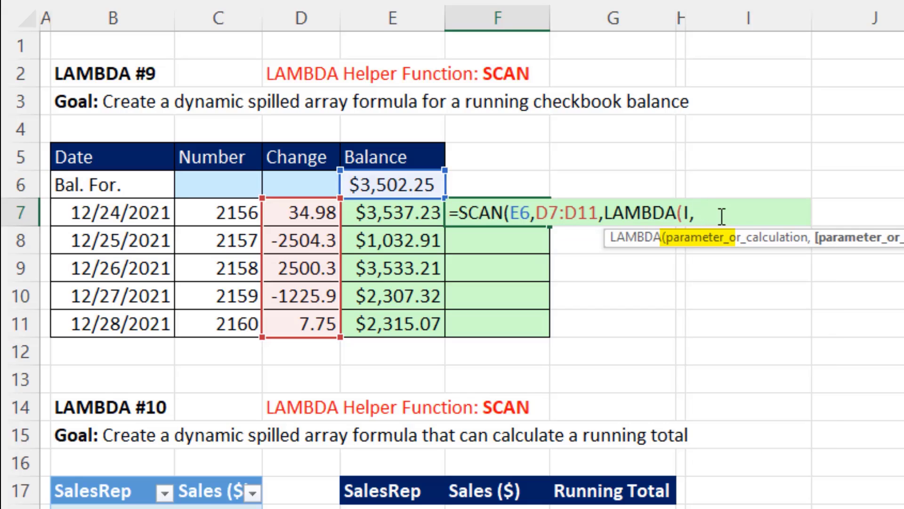
type(",a,")
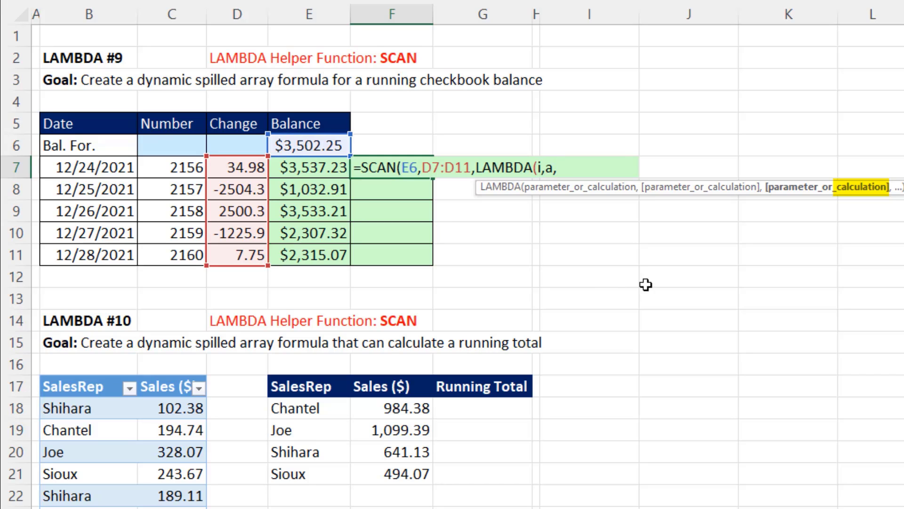
type("a+i")
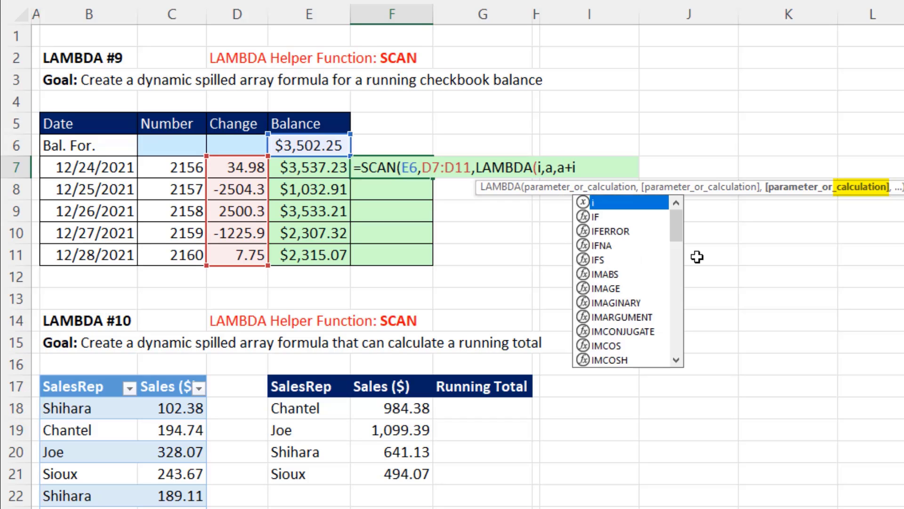
type(")")
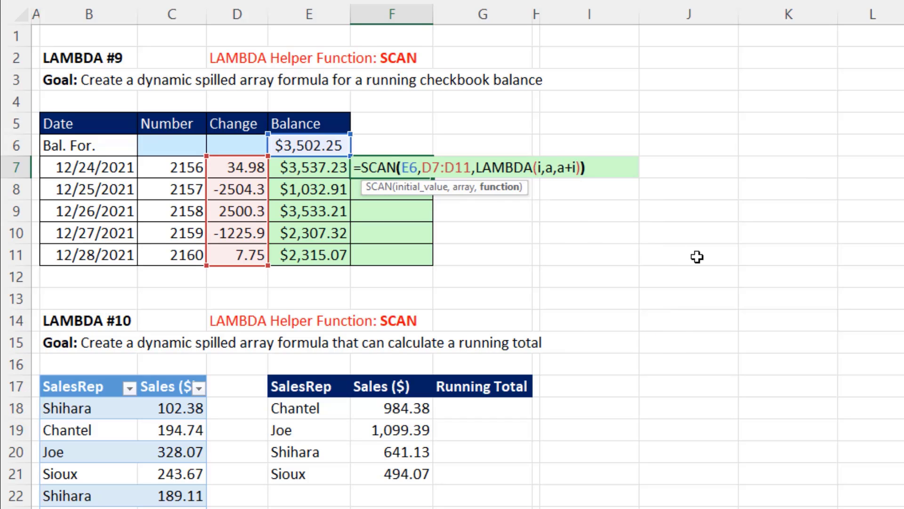
key("Return")
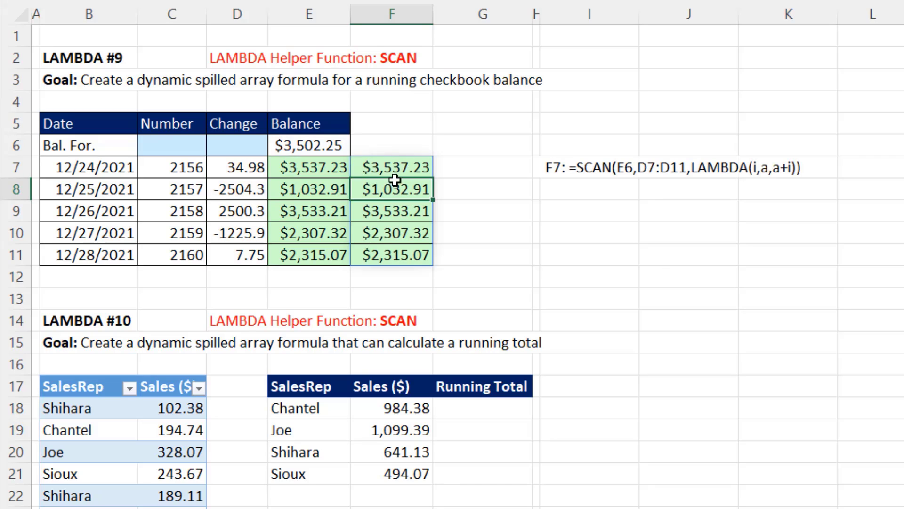
Inspect the cell references of the balance formulas in E7 and E8, leaving both unedited
double_click(332, 167)
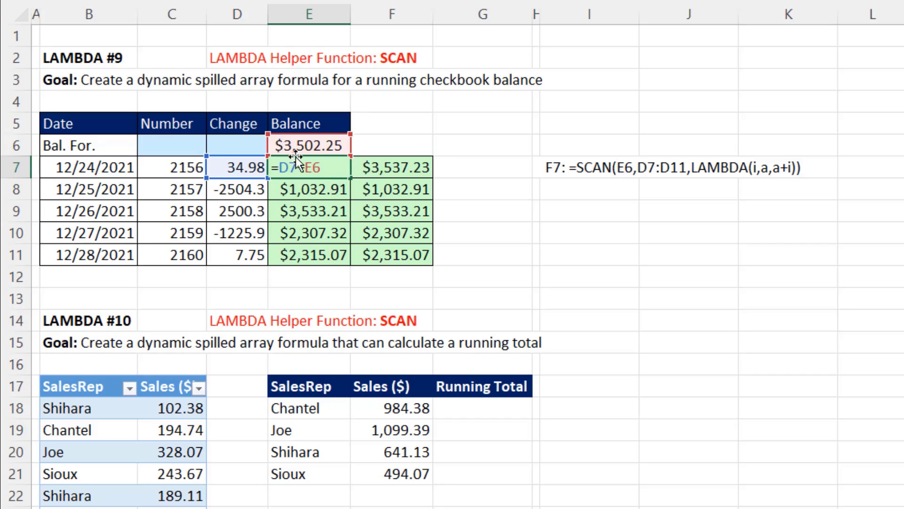
key("Escape")
double_click(320, 191)
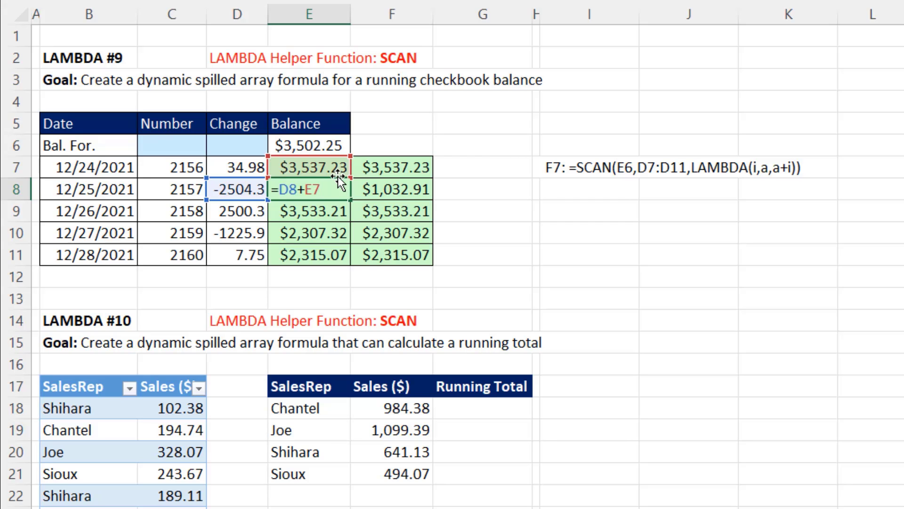
key("Escape")
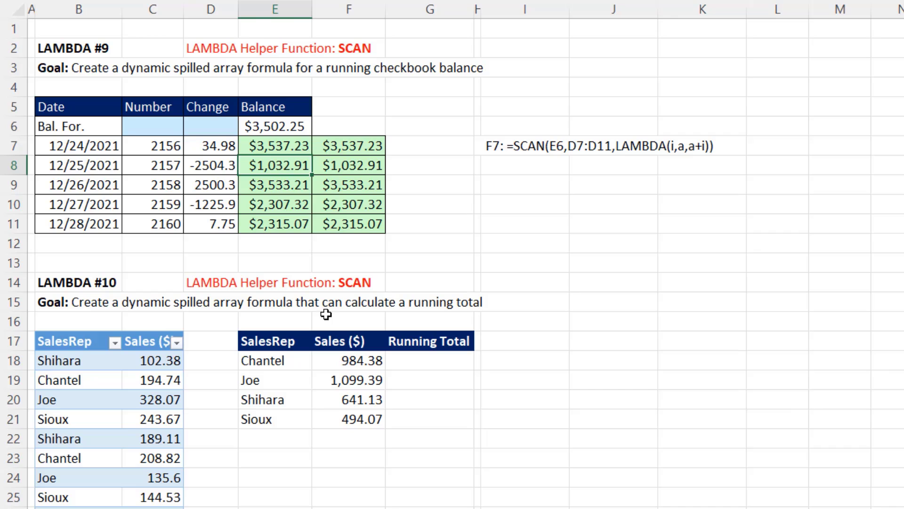
Check the spilled SalesRep and Sales ($) formulas in E18 and F18 without editing them
double_click(274, 362)
key("Escape")
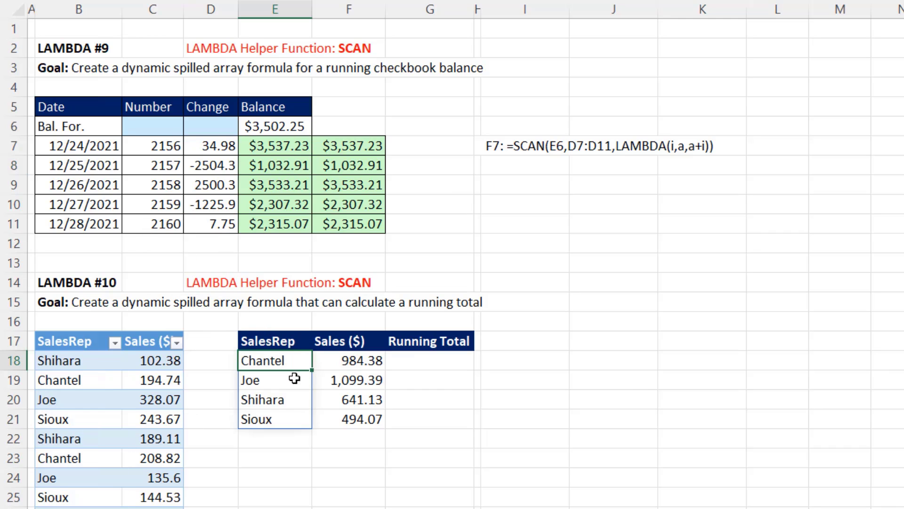
double_click(351, 361)
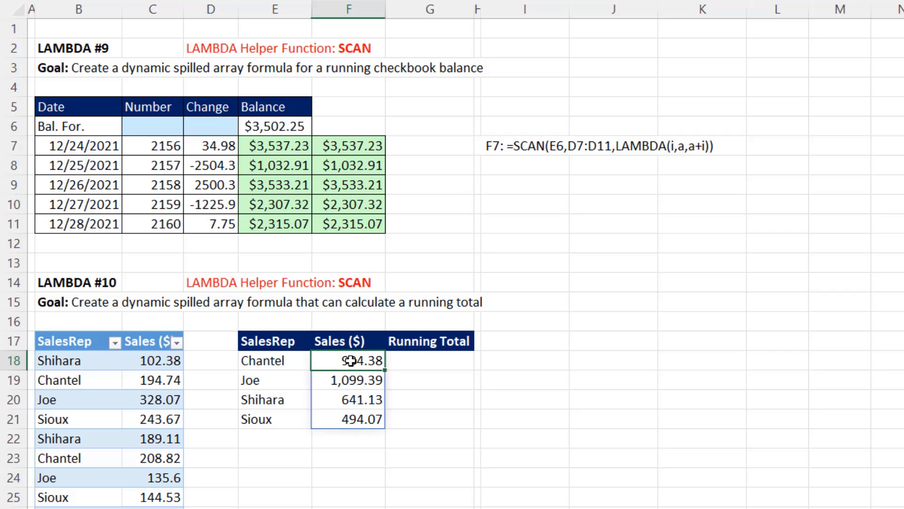
key("Escape")
Begin a SCAN formula in G18 with initial value 0 and the spilled sales range F18# as array
left_click(412, 362)
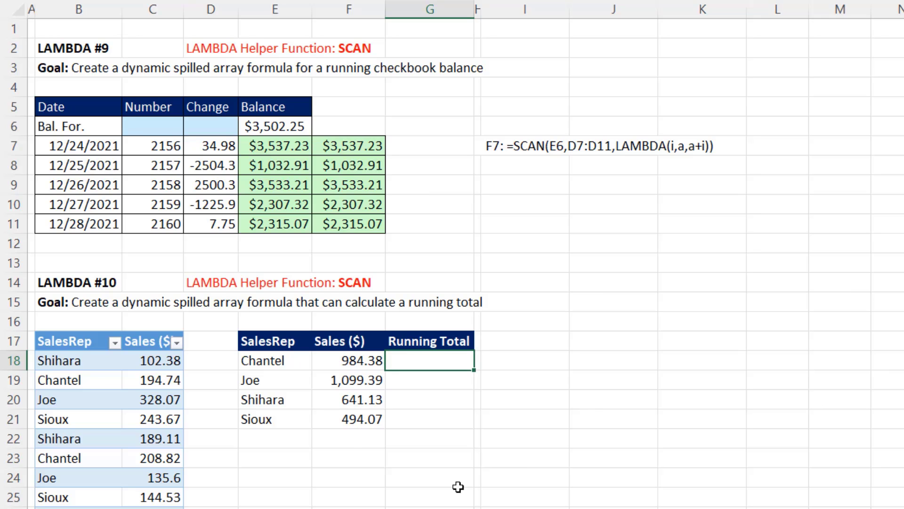
type("SCAN(")
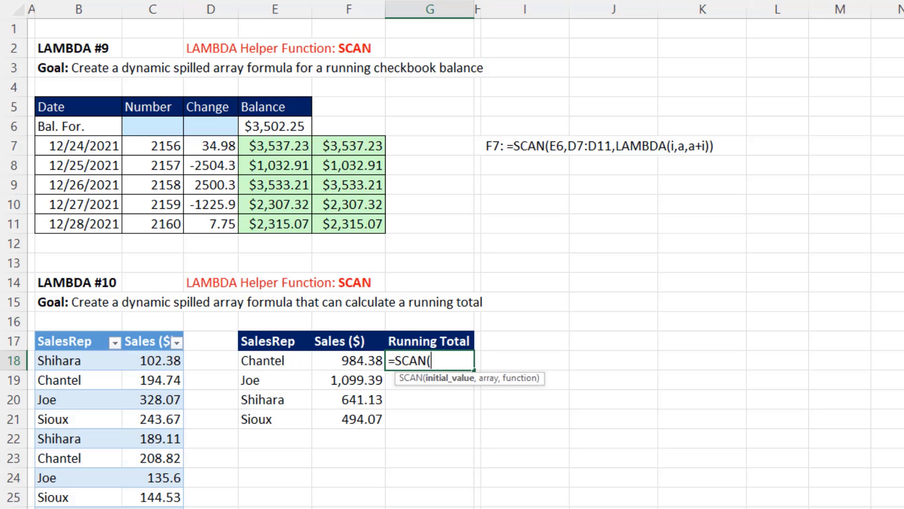
type("0,")
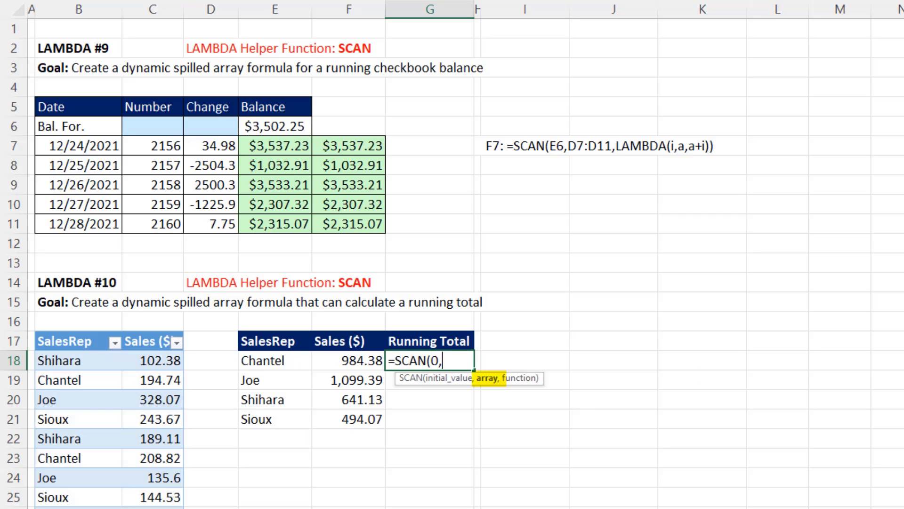
left_click_drag(348, 360, 351, 419)
type(",")
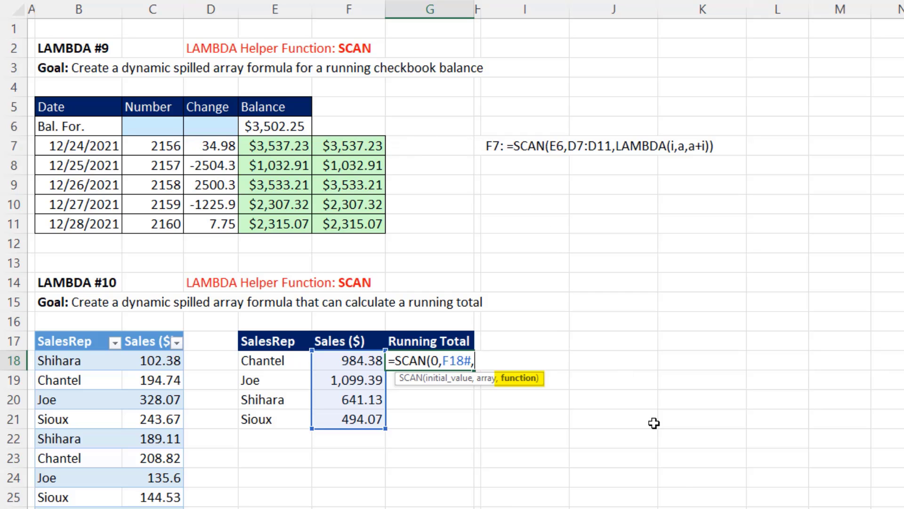
Finish the running total formula in G18 with LAMBDA(i,a,a+i) as the function argument and enter it
type("LAMBDA(i")
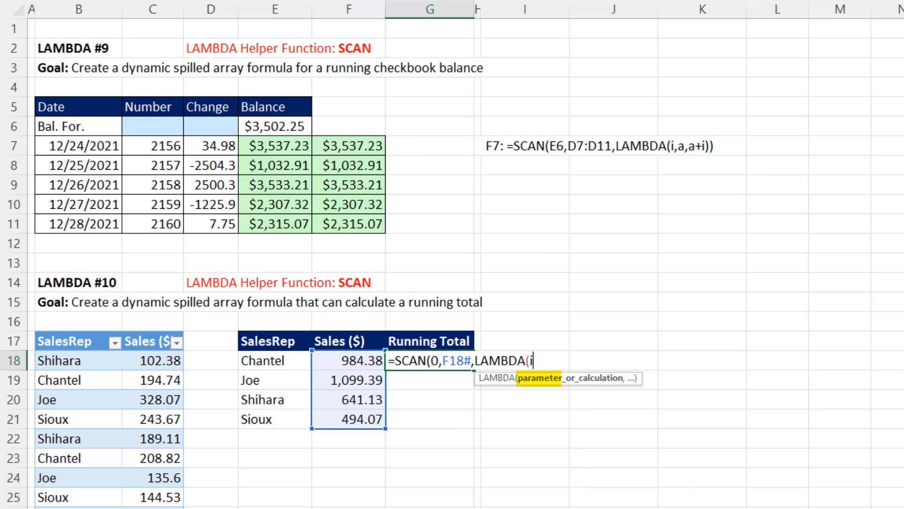
type(",")
key("BackSpace")
type(",a")
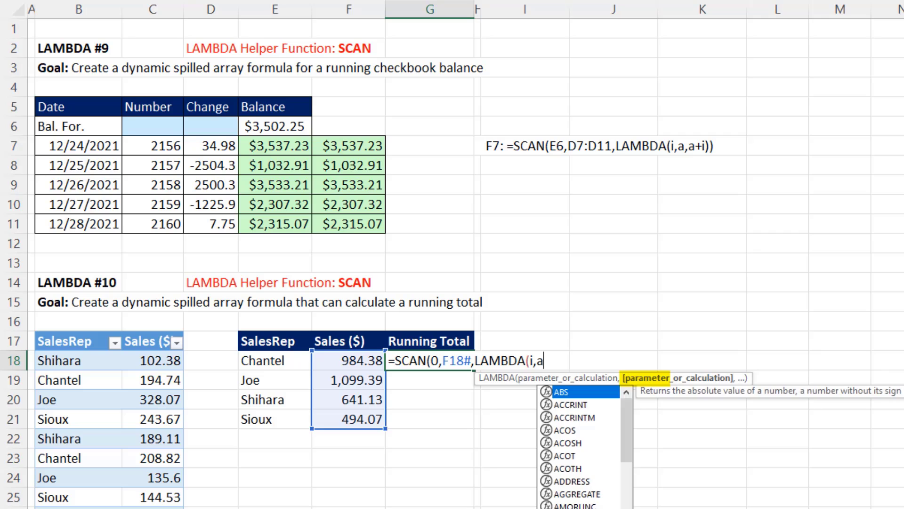
type(",")
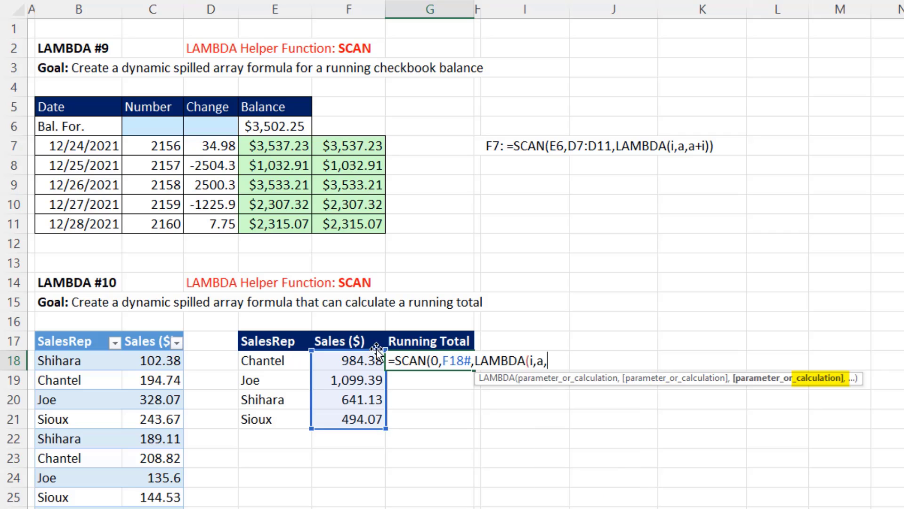
type("a")
type("+")
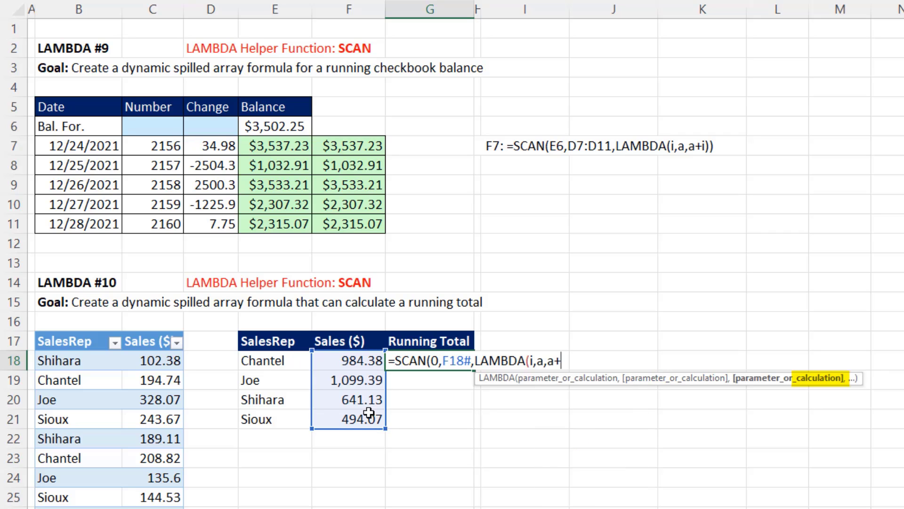
type("i))")
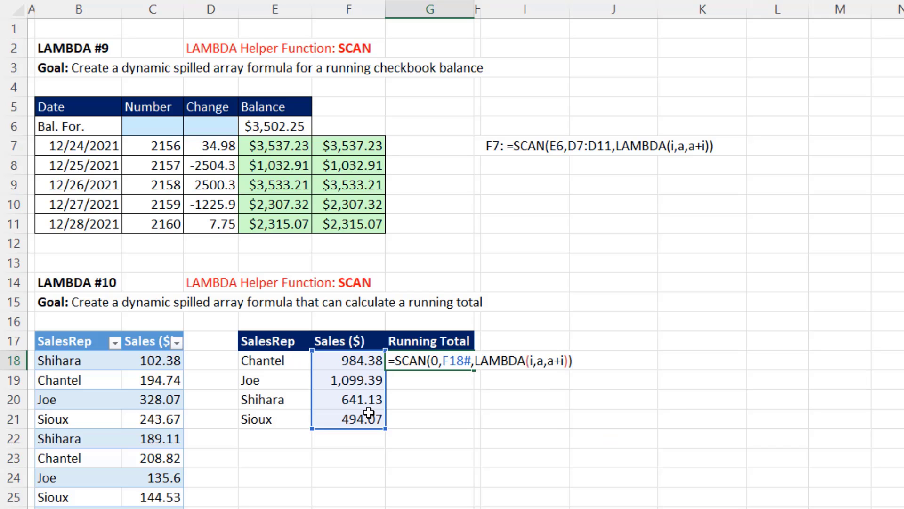
key("Return")
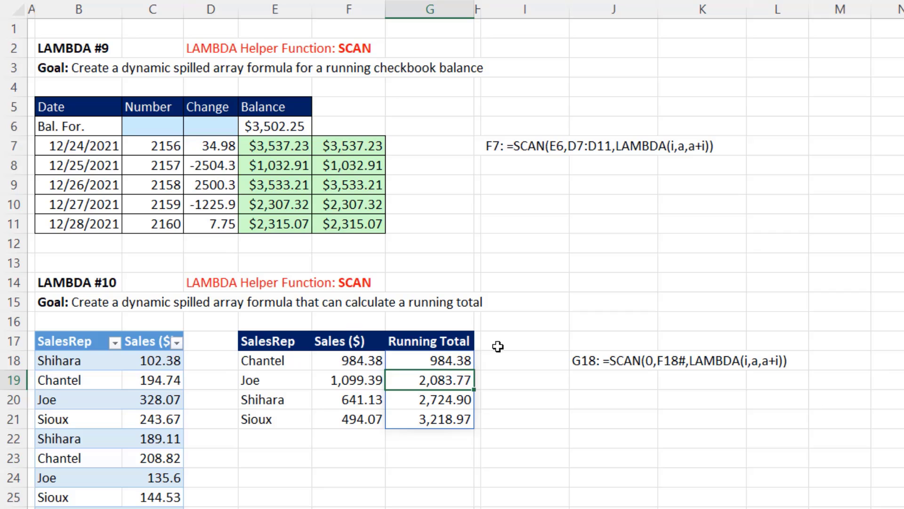
Copy the formula text from G18 into I18 and change SCAN to REDUCE, giving =REDUCE(0,F18#,LAMBDA(i,a,a+i))
double_click(460, 362)
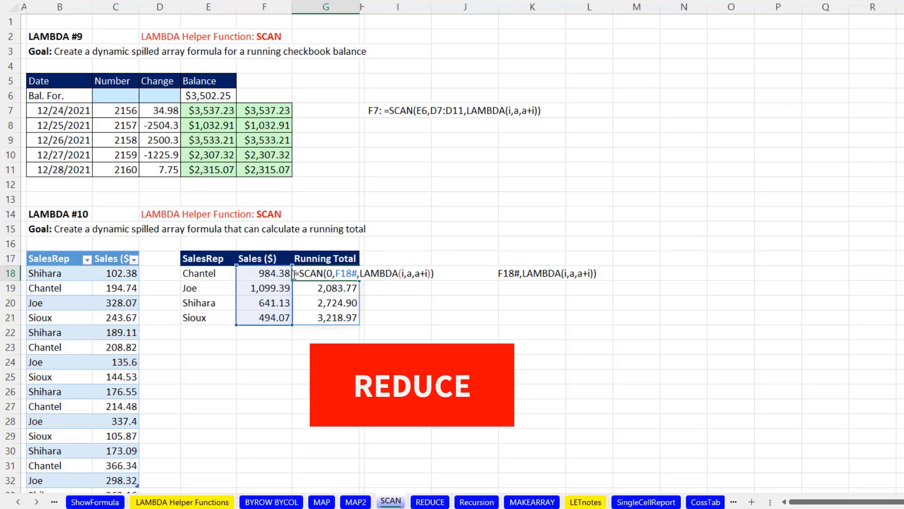
left_click_drag(293, 274, 464, 291)
key("ctrl+c")
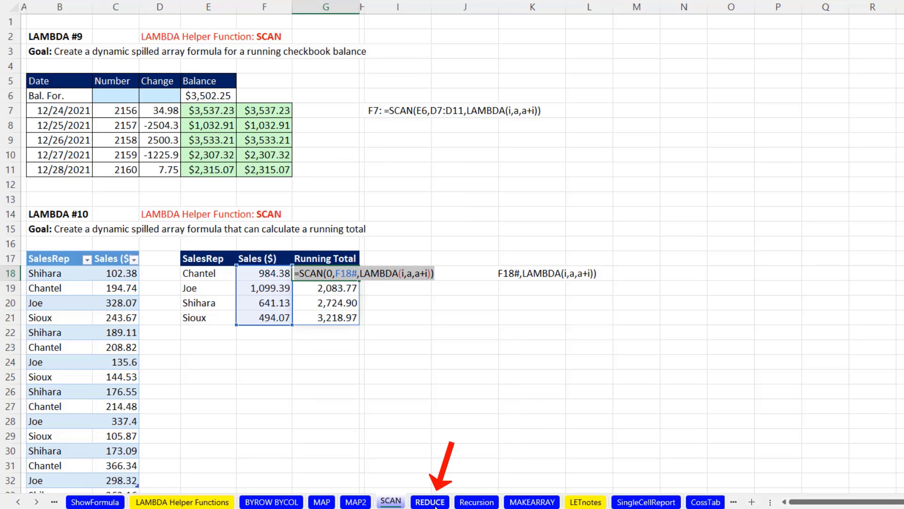
key("Return")
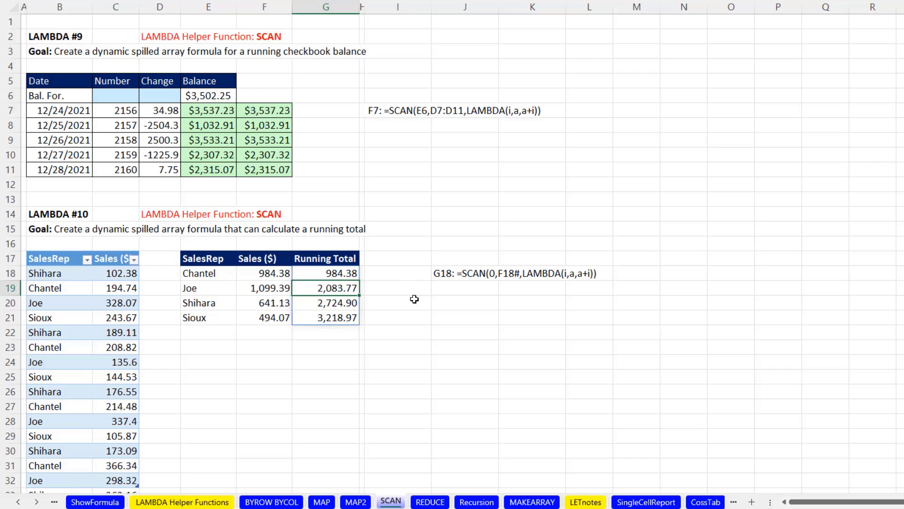
left_click(404, 271)
key("F2")
key("ctrl+v")
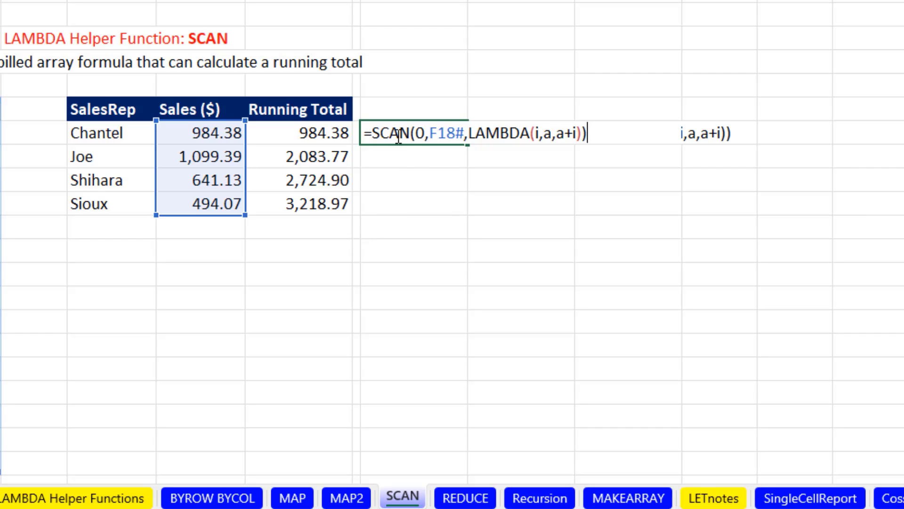
double_click(392, 136)
type("REDUCE")
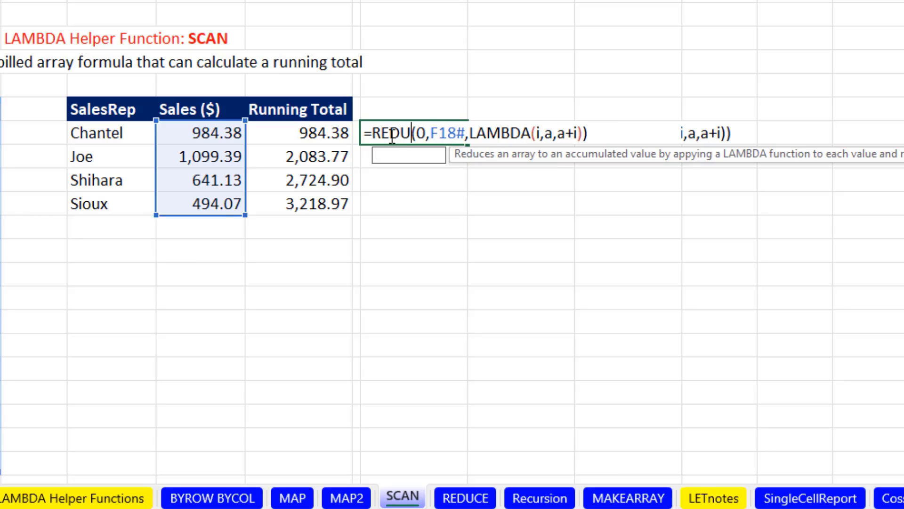
key("Return")
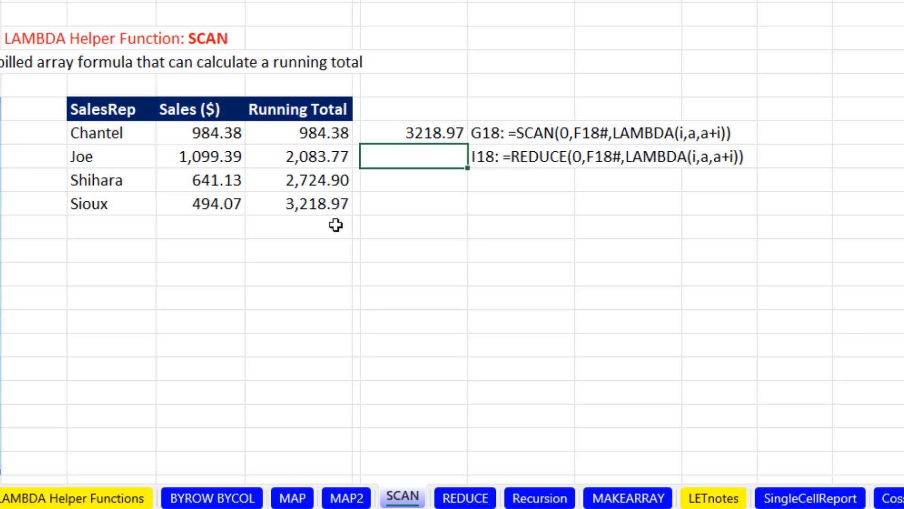
Add a SUM formula in I19 that totals the Sales ($) values in F18:F21
key("alt+equal")
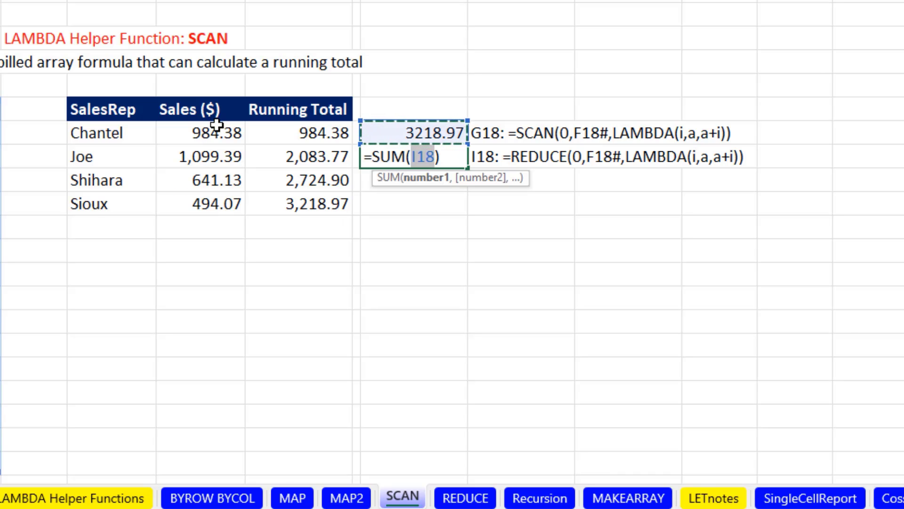
left_click_drag(216, 124, 207, 203)
key("Return")
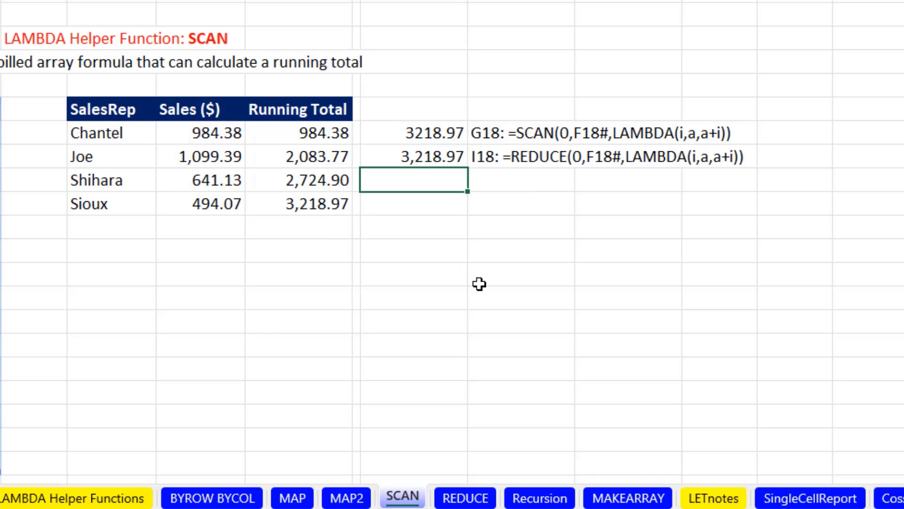
Compare the arguments of the REDUCE formula in I18 with those of the SCAN formula in G18, leaving both unedited
key("Up")
key("Up")
key("F2")
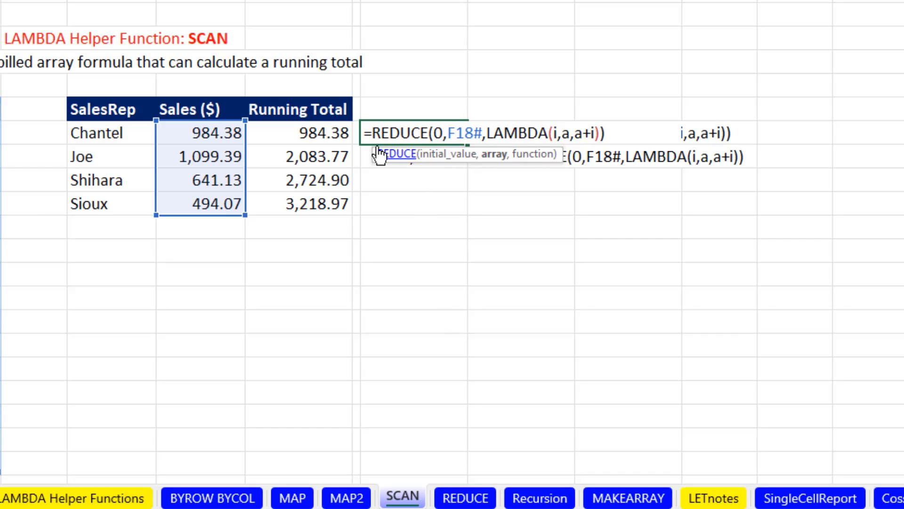
key("Escape")
double_click(313, 134)
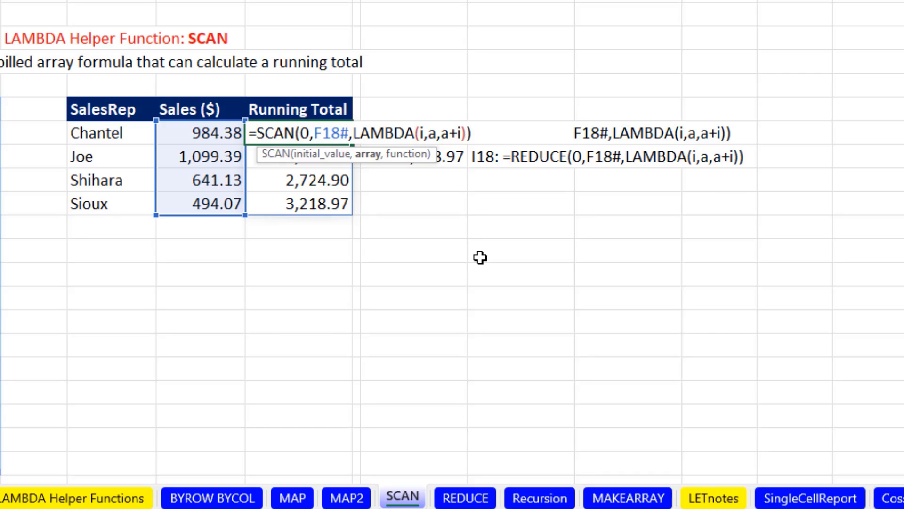
key("Escape")
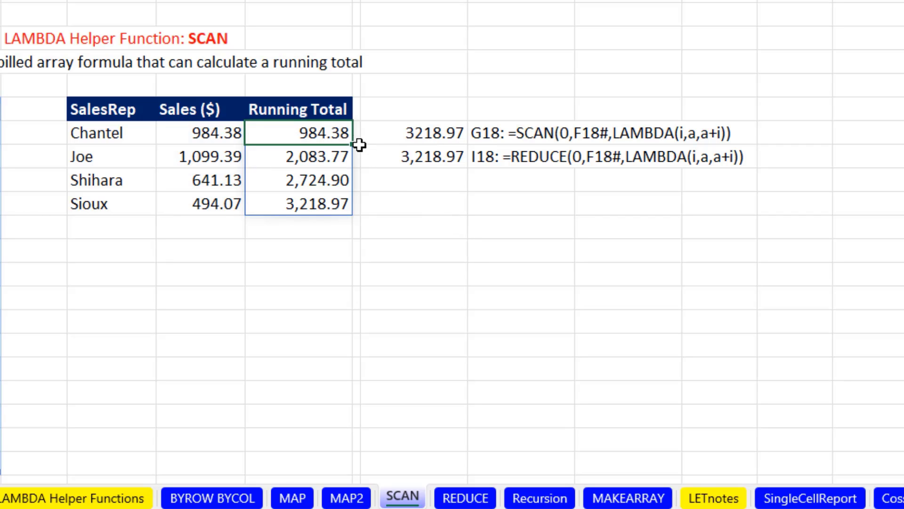
double_click(410, 133)
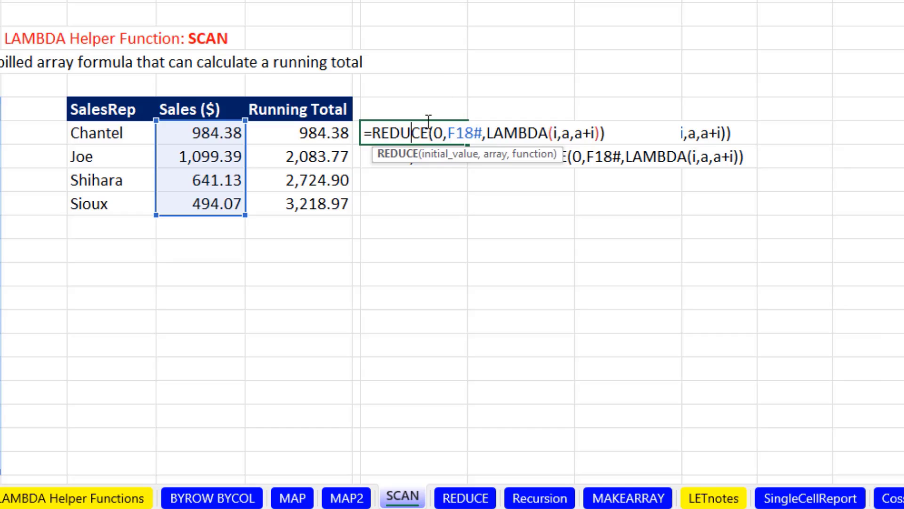
key("Escape")
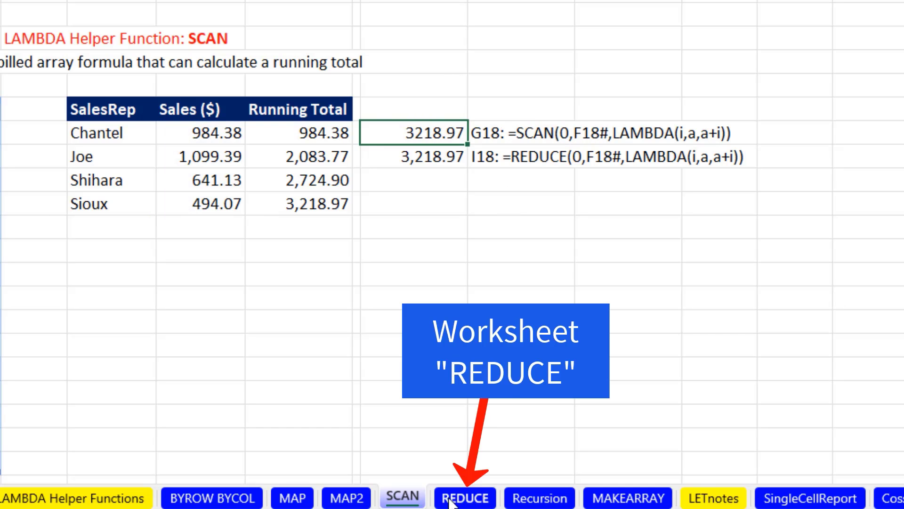
Go to the REDUCE worksheet and examine the Old School formula in C6 without changing it
left_click(466, 498)
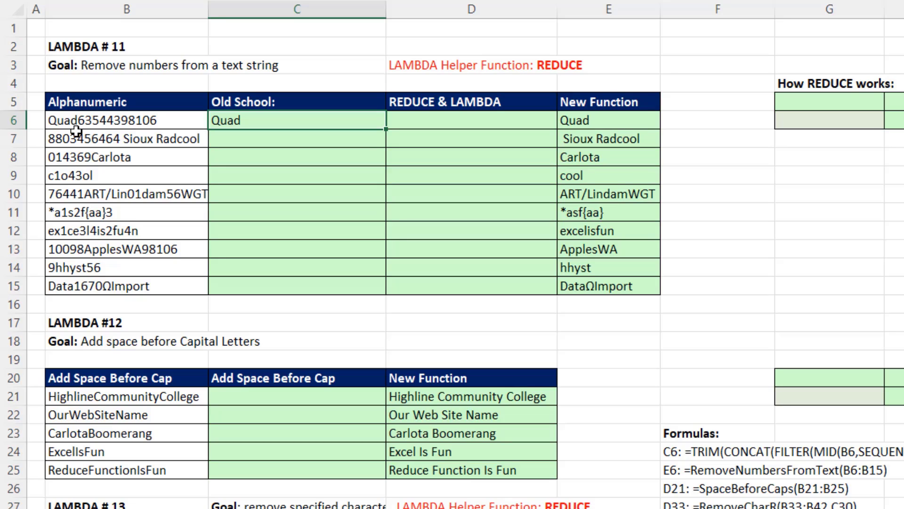
double_click(242, 123)
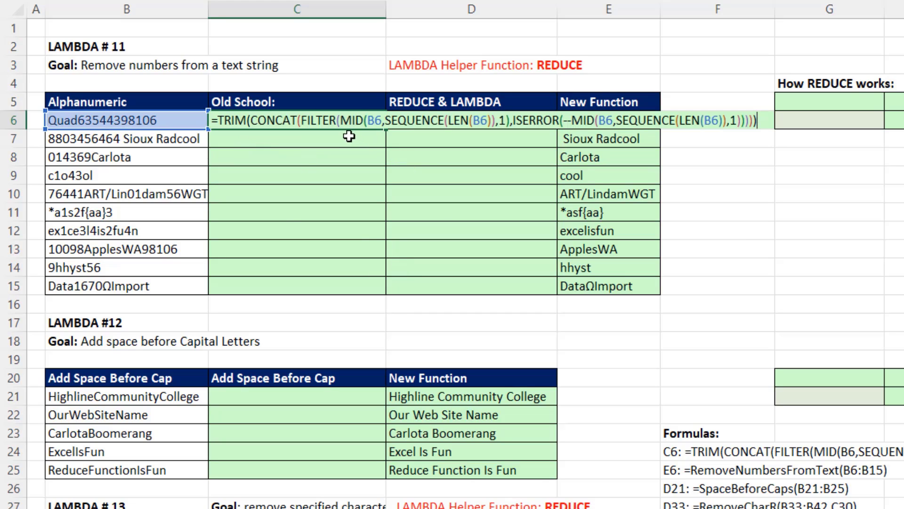
key("ctrl+Return")
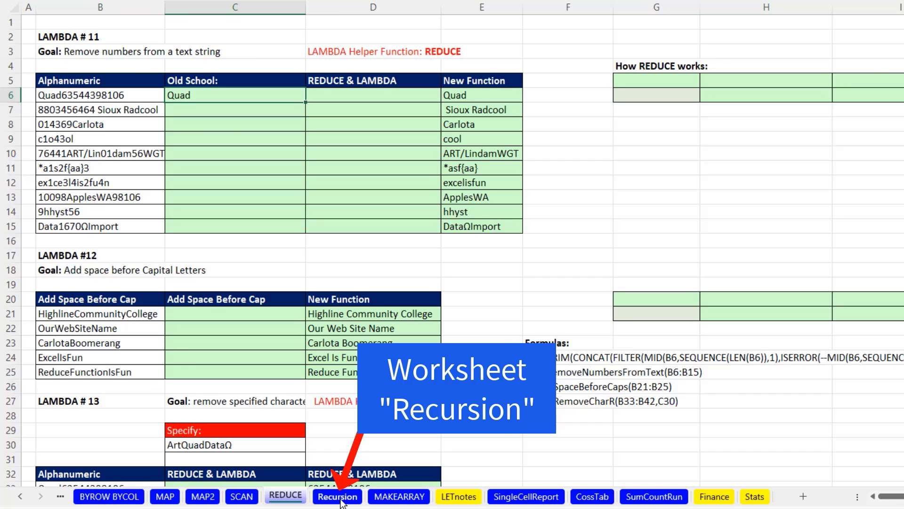
On the Recursion worksheet, move the Text heading and its sample string from G4:G5 to H3:H4, beside the CharToRemove column
left_click(338, 496)
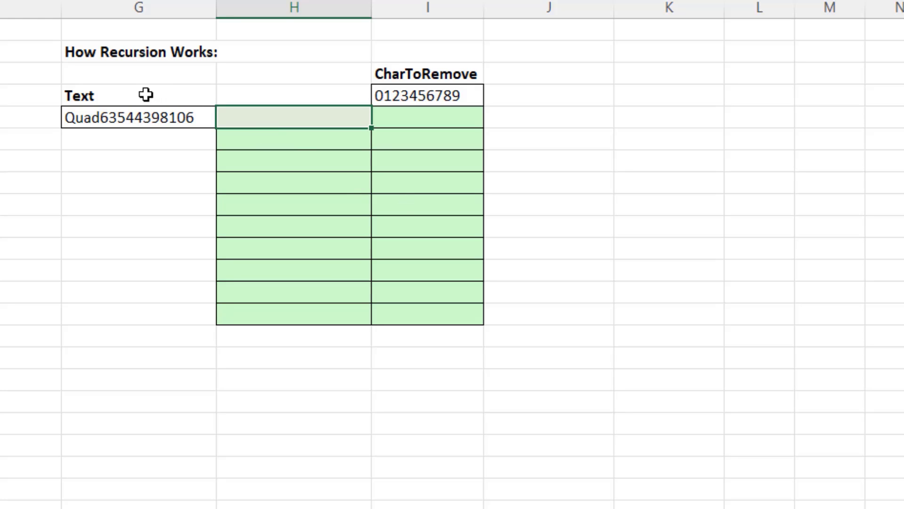
left_click_drag(143, 94, 271, 88)
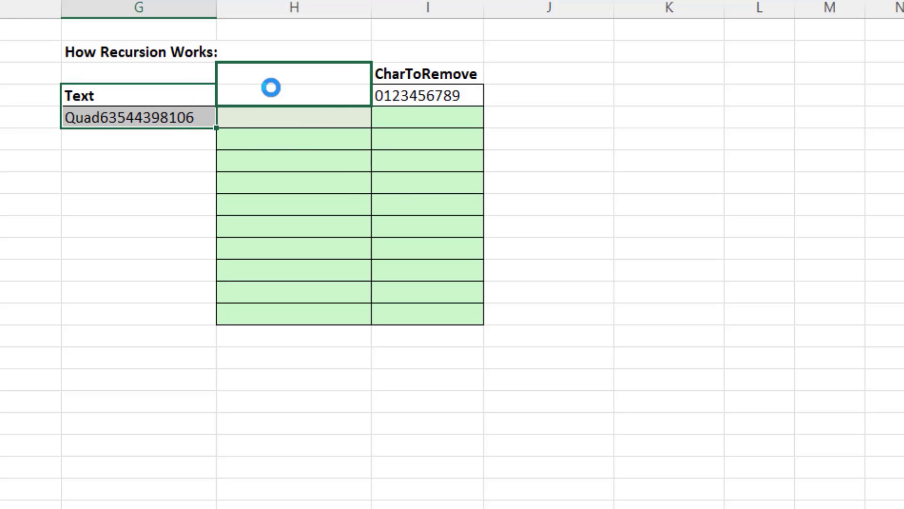
left_click(325, 99)
left_click(432, 96)
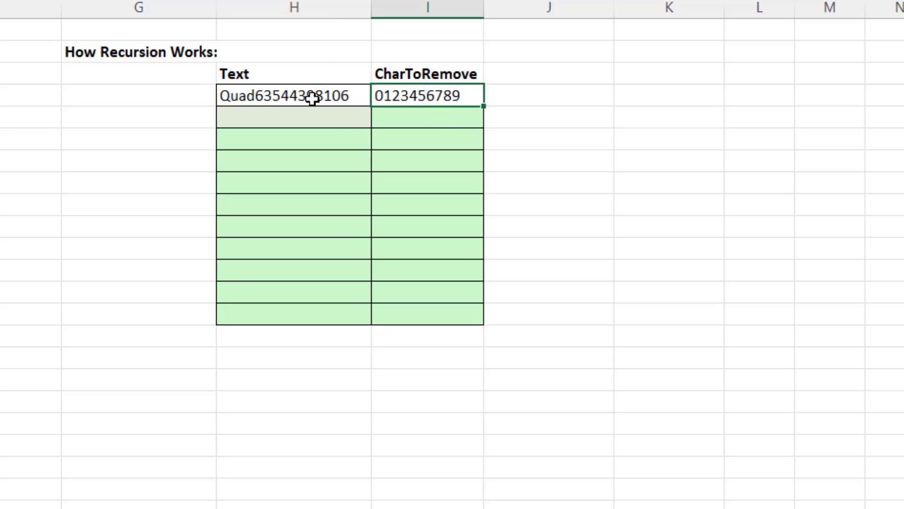
left_click(452, 121)
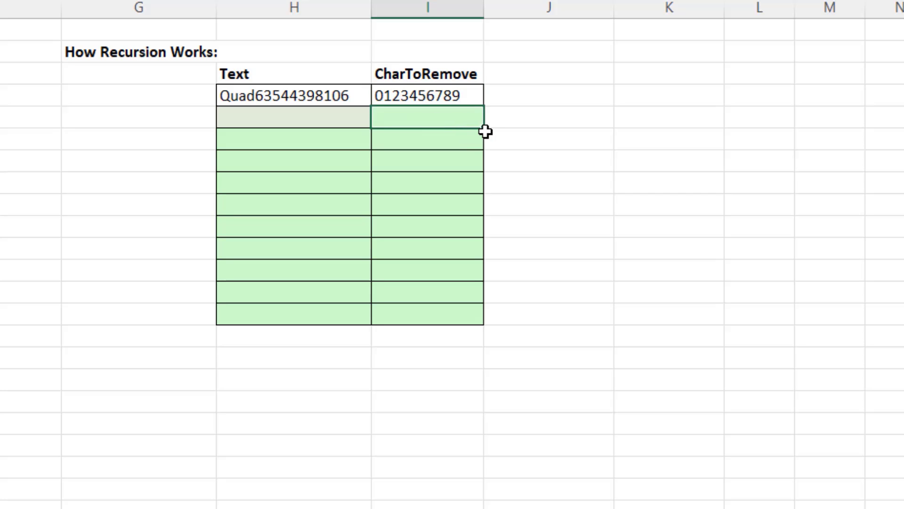
Enter =SUBSTITUTE(H4,LEFT(I4),"") in H5 to strip the first CharToRemove character from the text
left_click(272, 109)
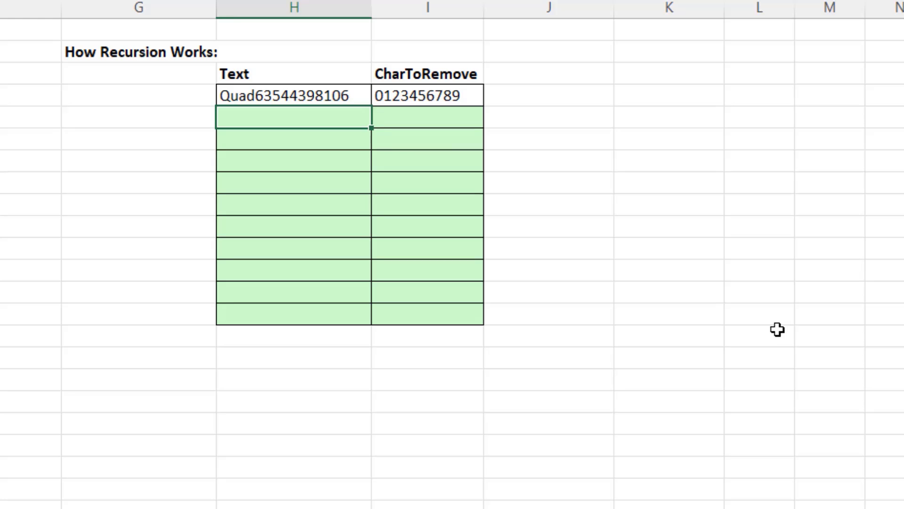
type("=su")
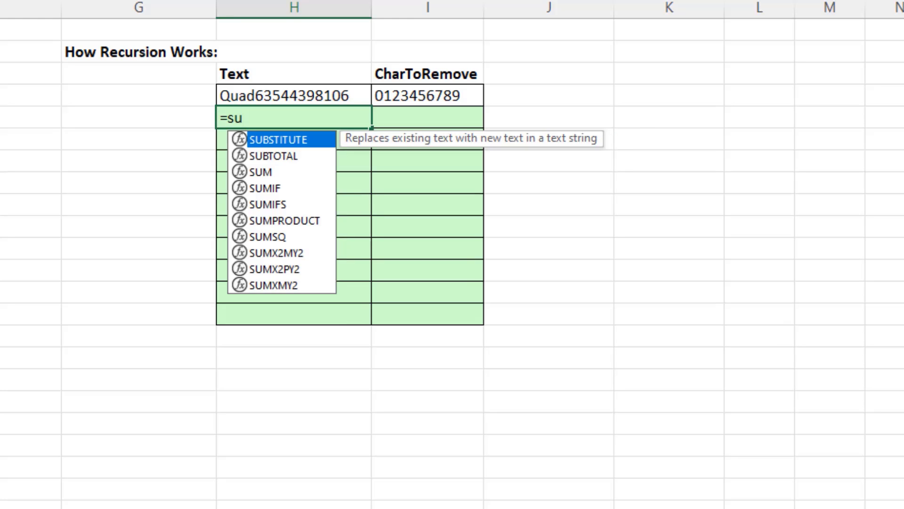
key("Tab")
key("Up")
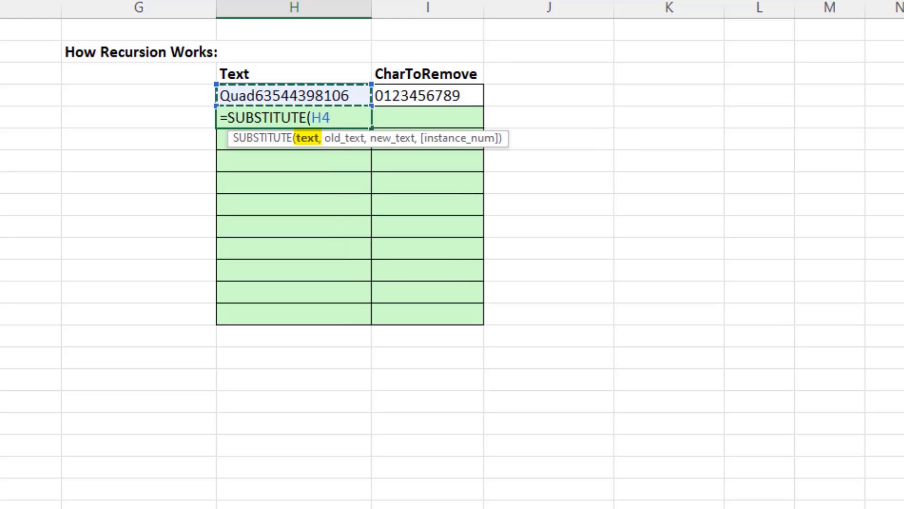
type(",")
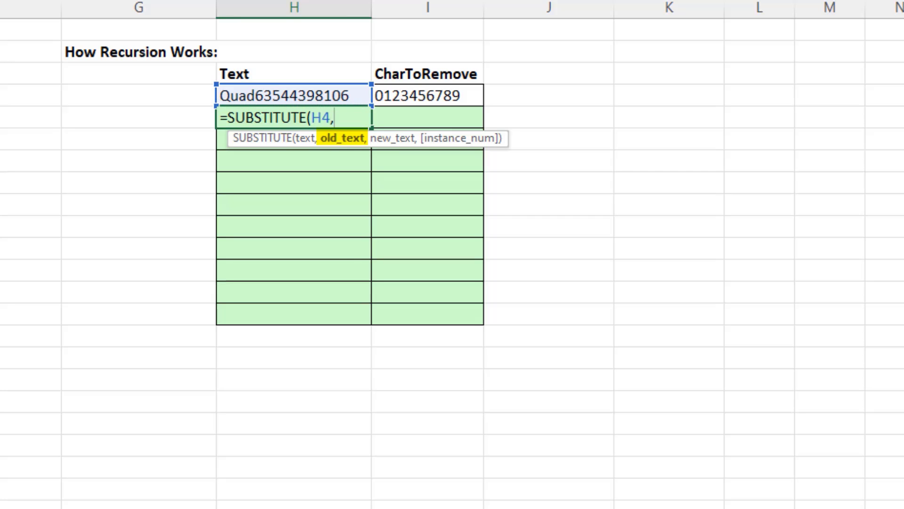
type("left")
key("Tab")
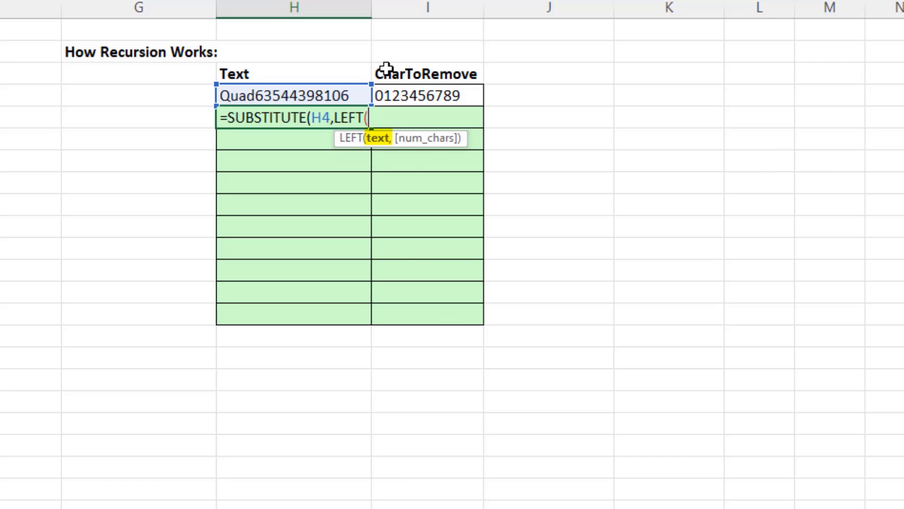
left_click(411, 95)
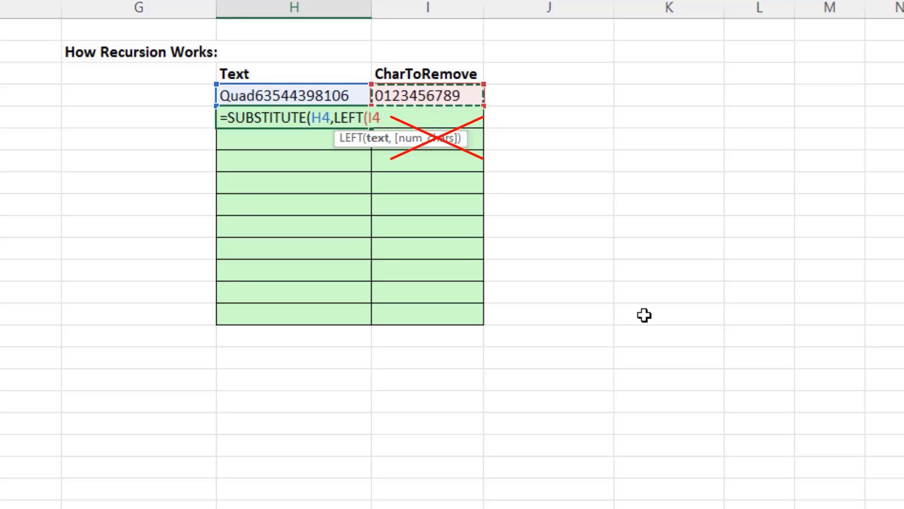
type("),")
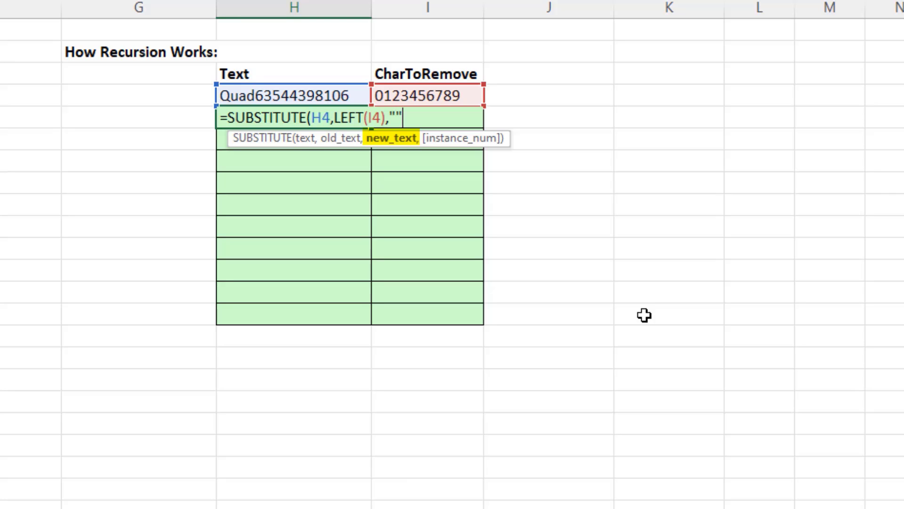
type("\"\")")
key("Tab")
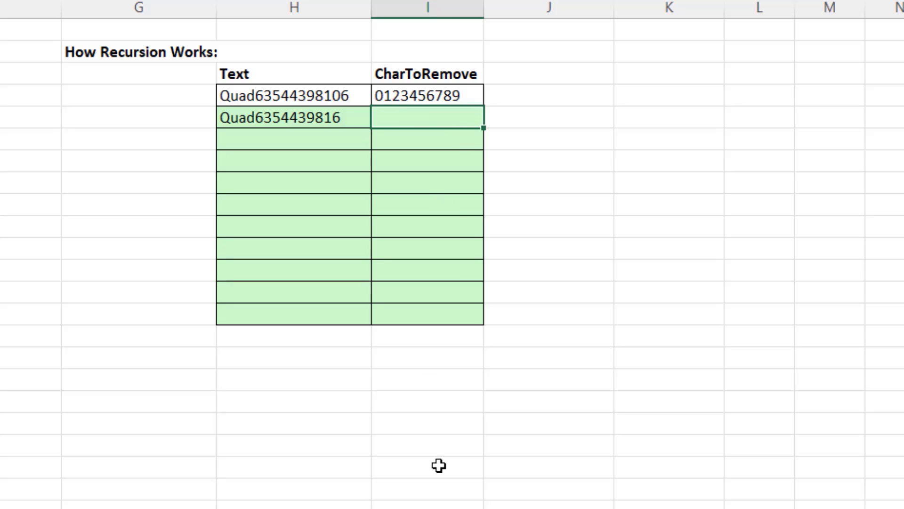
Enter =RIGHT(I4,LEN(I4)-1) in I5 to drop the first character from the CharToRemove list
type("=r")
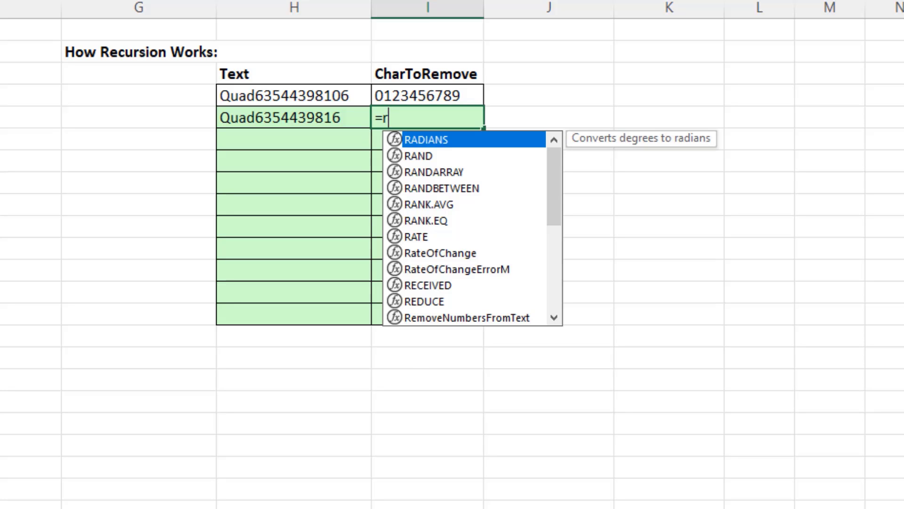
type("i")
key("Tab")
key("Up")
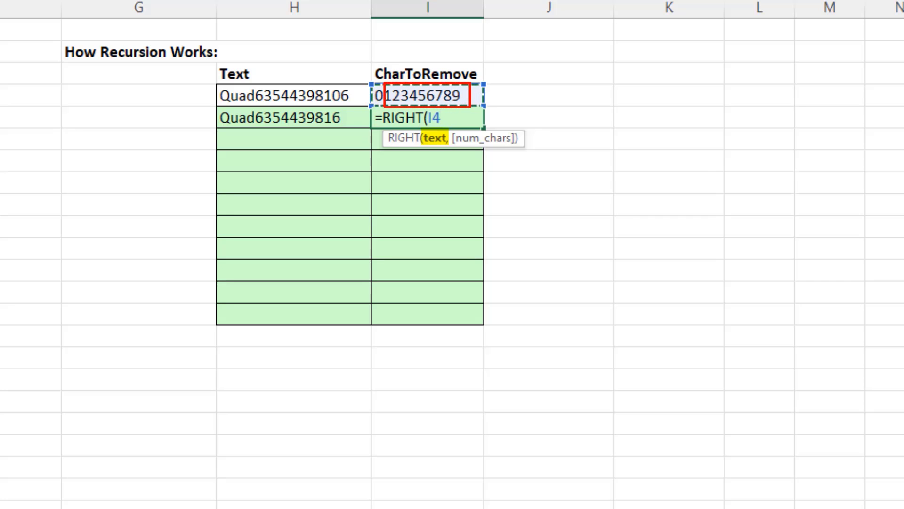
type(",len")
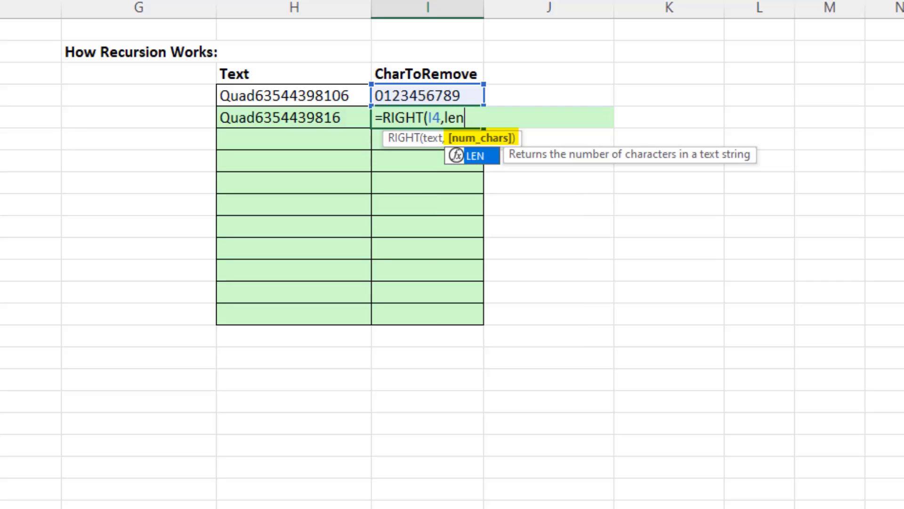
key("Tab")
key("Up")
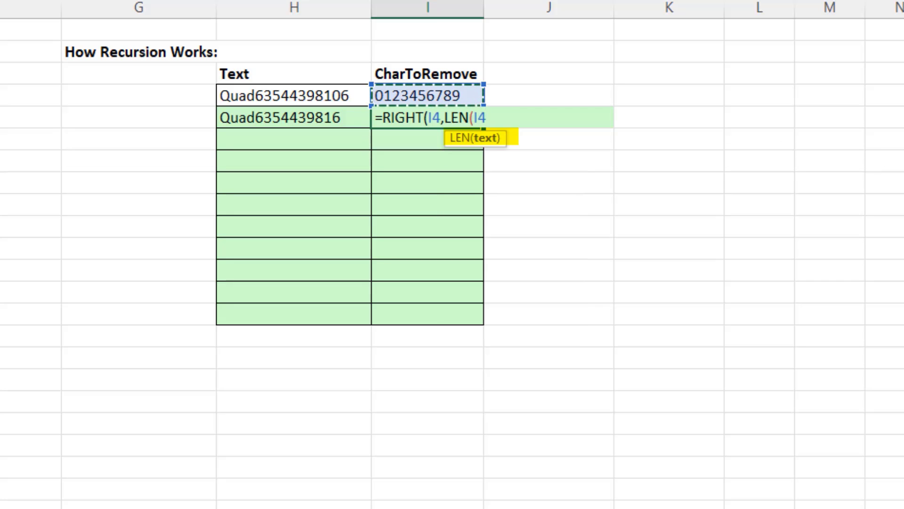
type(")")
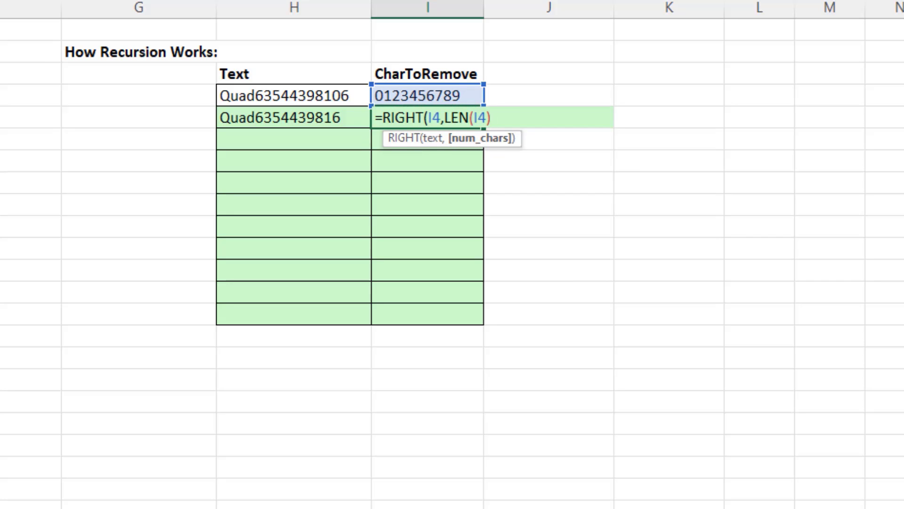
type("-1)")
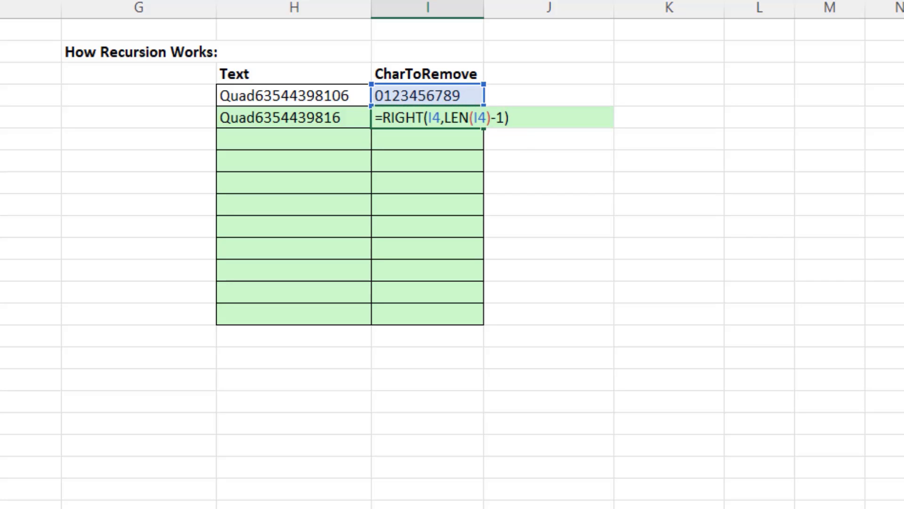
key("ctrl+Return")
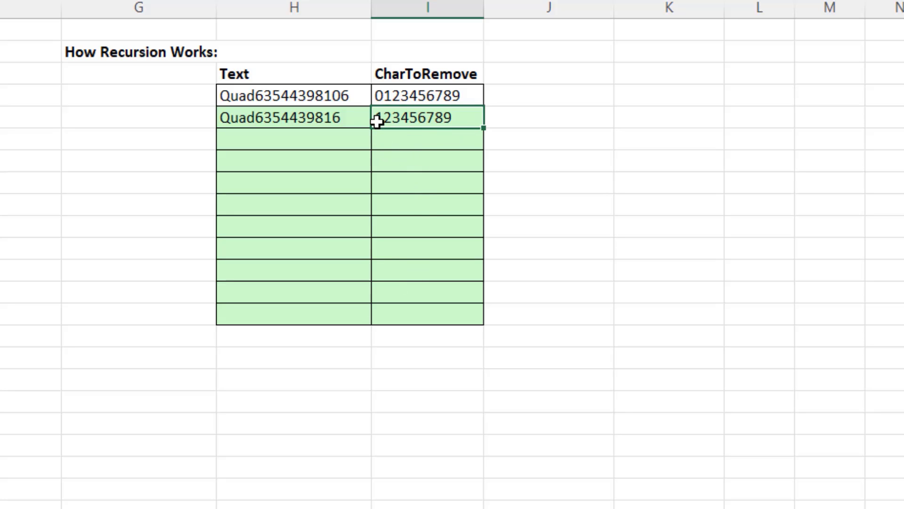
Check the formulas in H5 and I5, and fill both down through row 14
left_click(347, 118)
double_click(347, 117)
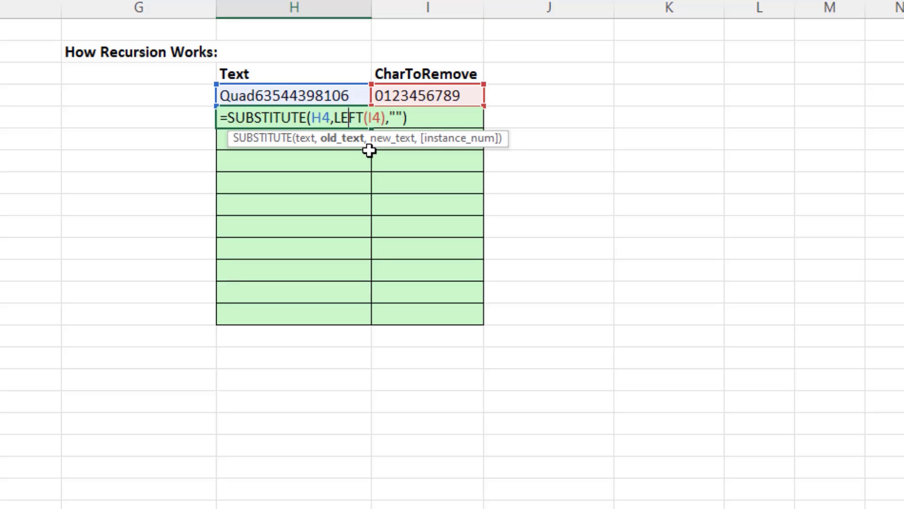
key("Escape")
double_click(467, 118)
key("Escape")
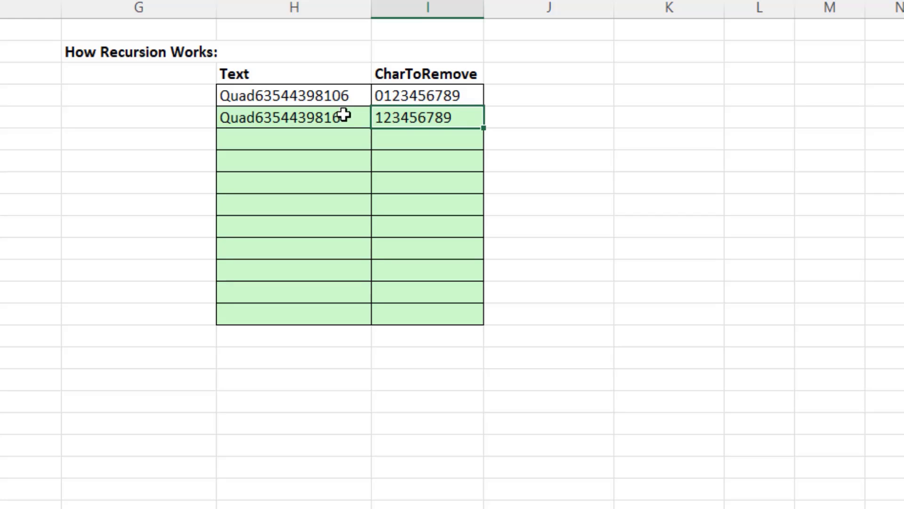
left_click_drag(347, 116, 412, 117)
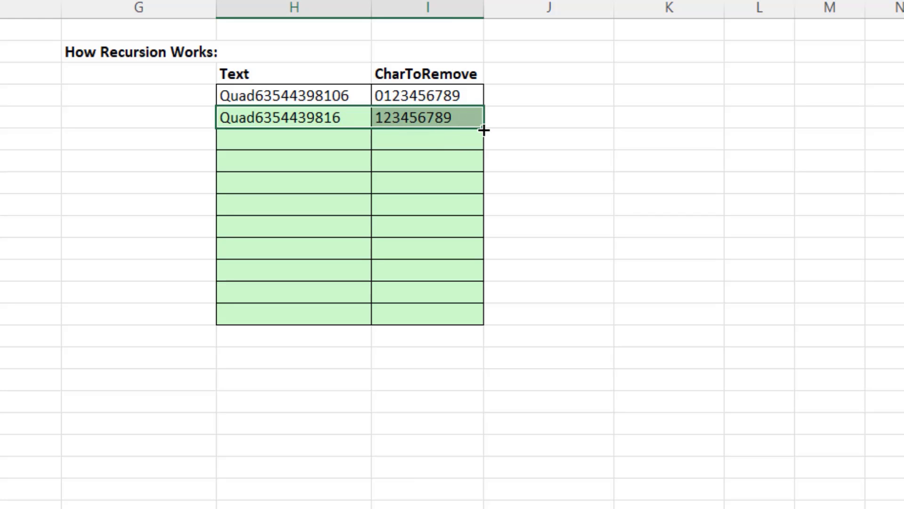
left_click_drag(484, 130, 476, 330)
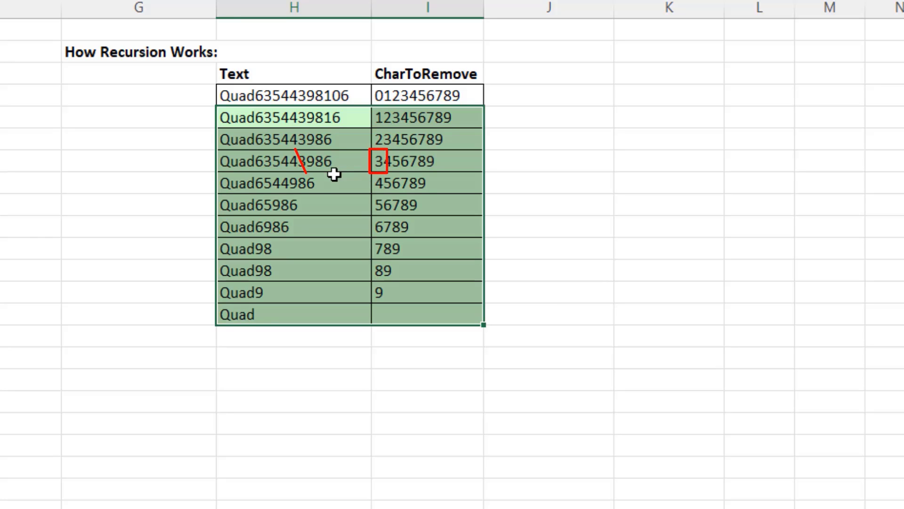
Examine the filled results in H8, H14 and I14 and review the formulas in H5 and I5, leaving them unedited
left_click(312, 185)
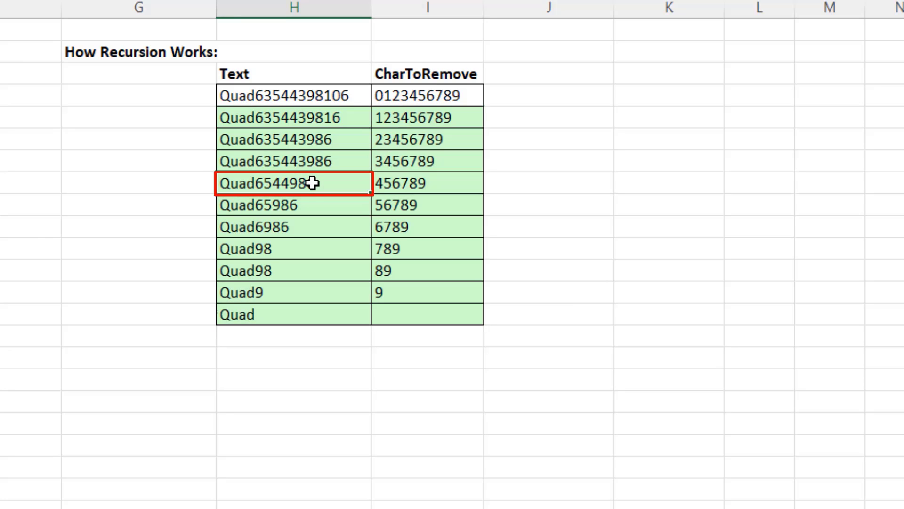
left_click(293, 311)
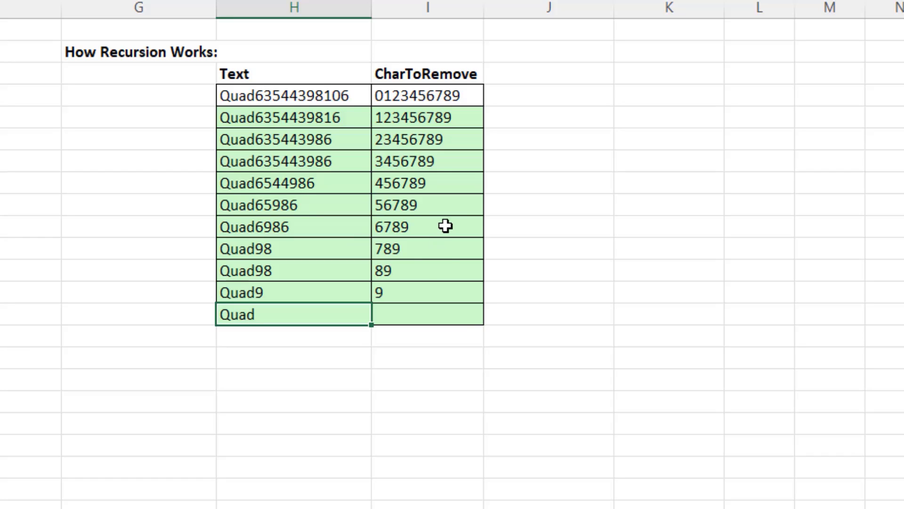
left_click(448, 319)
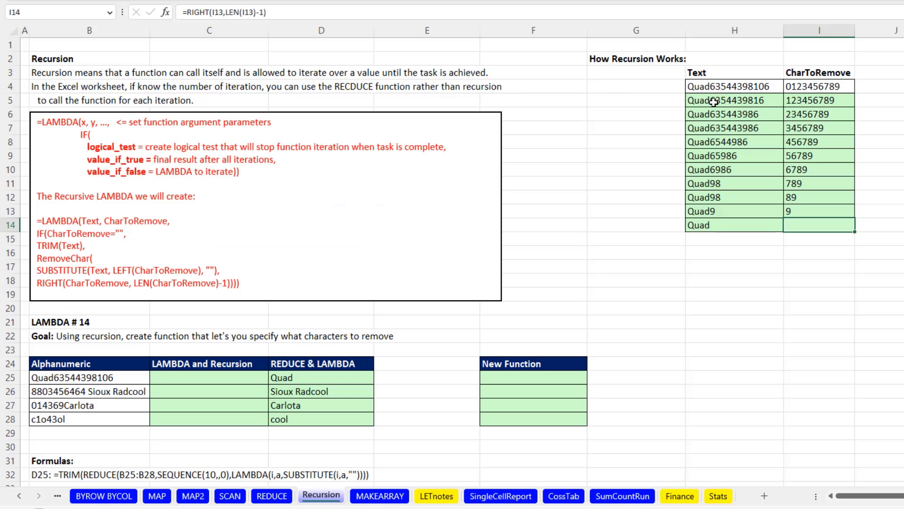
double_click(714, 101)
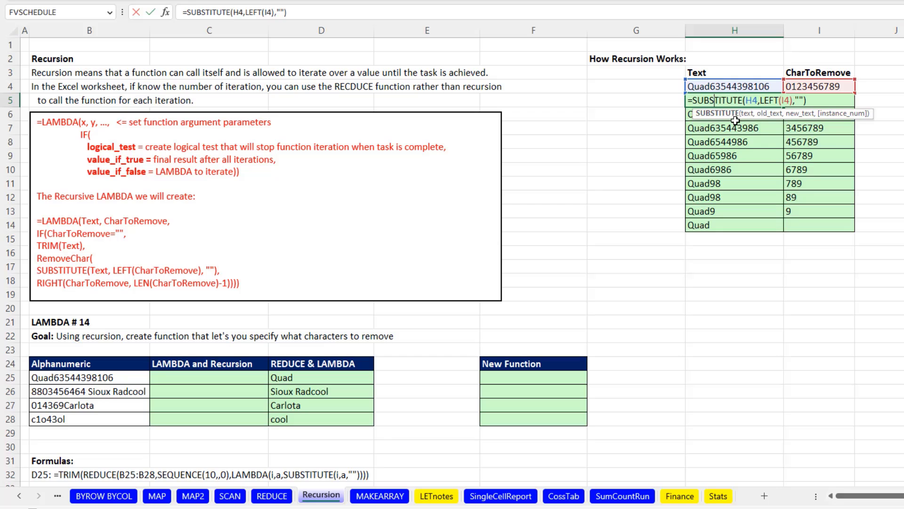
key("Escape")
double_click(819, 101)
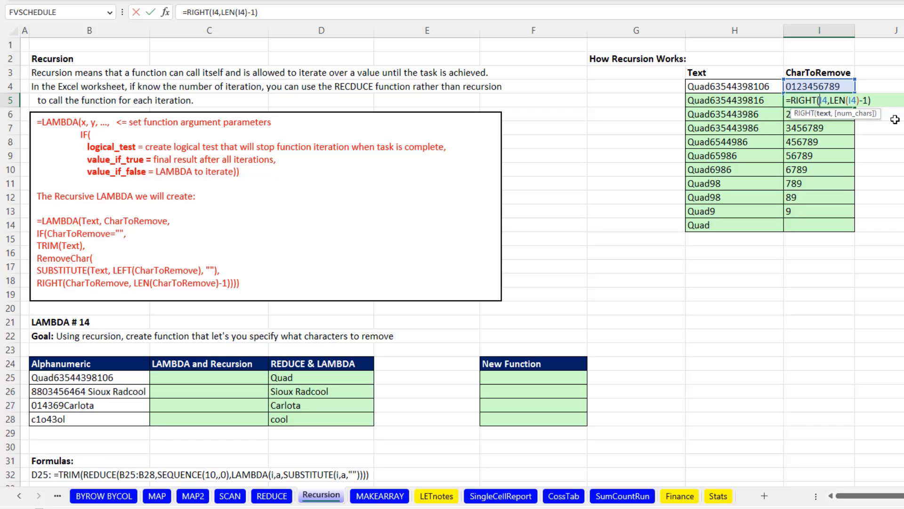
key("Escape")
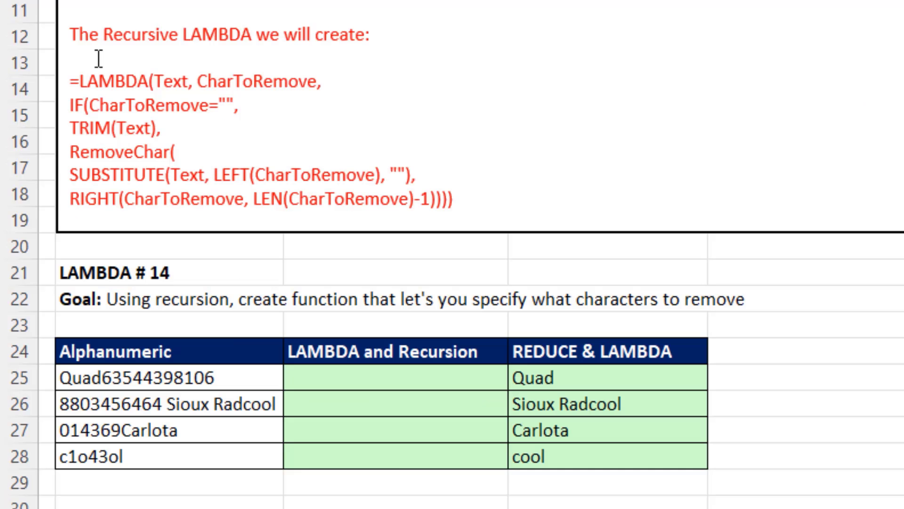
Select the RemoveChar call with its SUBSTITUTE and RIGHT arguments in the recursive LAMBDA text box note to examine it
double_click(131, 156)
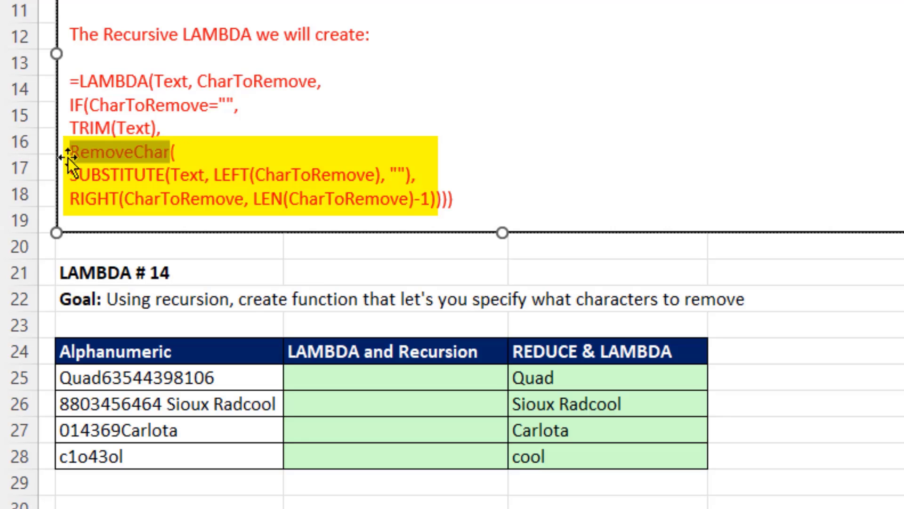
left_click(67, 157)
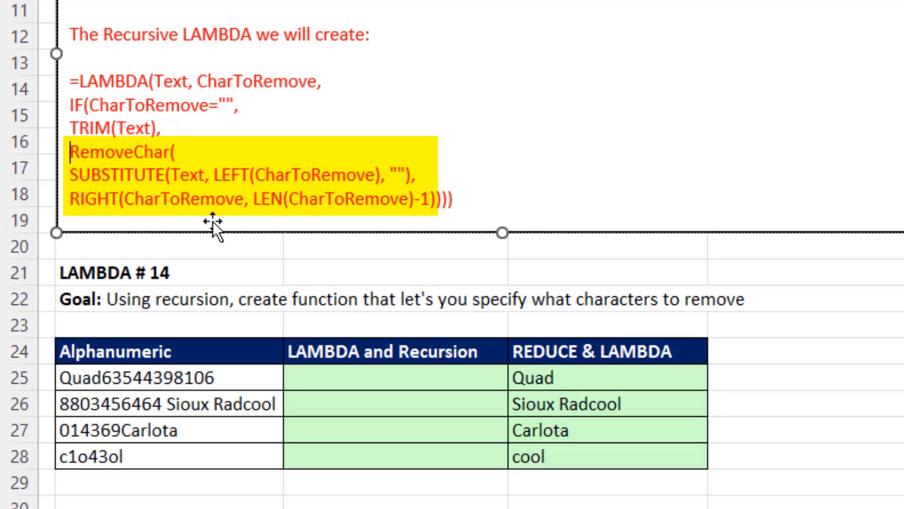
left_click(441, 198, "shift")
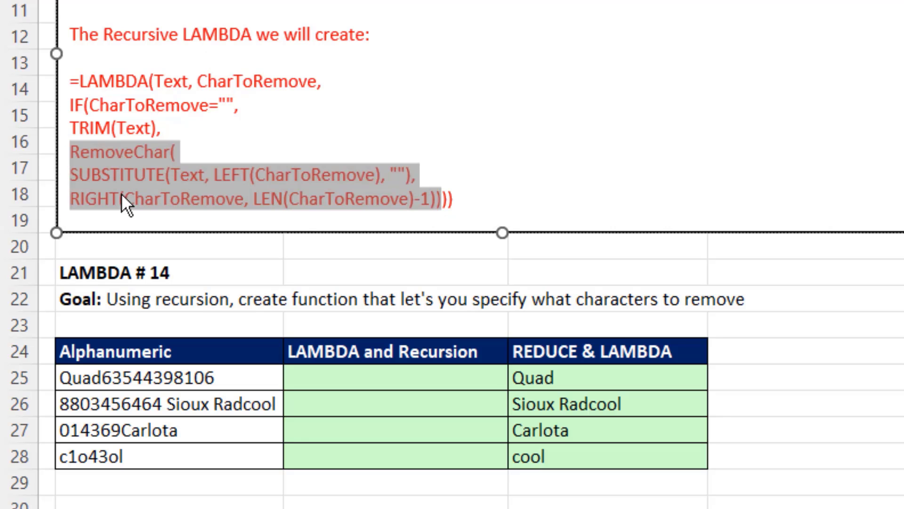
Select the Text argument and the RIGHT line of the recursive LAMBDA in the text box note to examine them
double_click(199, 178)
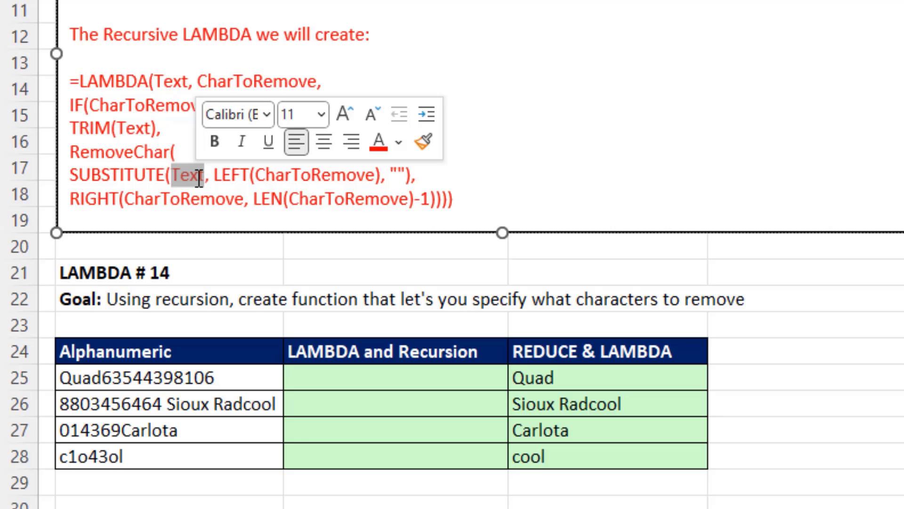
triple_click(177, 202)
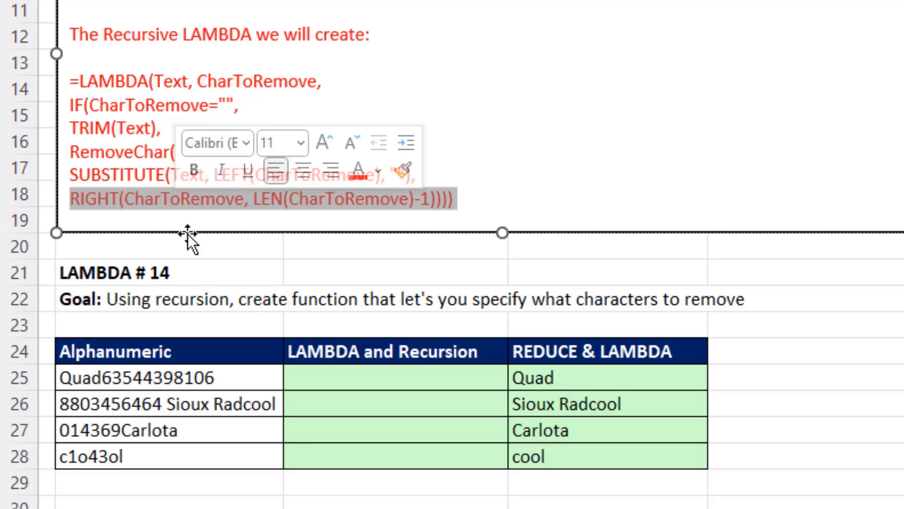
left_click(185, 205)
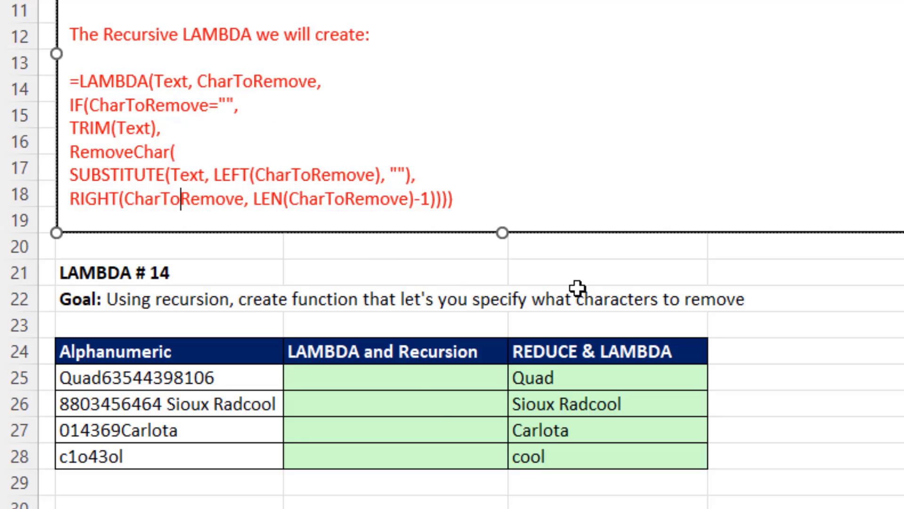
Start a LAMBDA formula in C25 with the parameters Text and CharToRemove
left_click(376, 384)
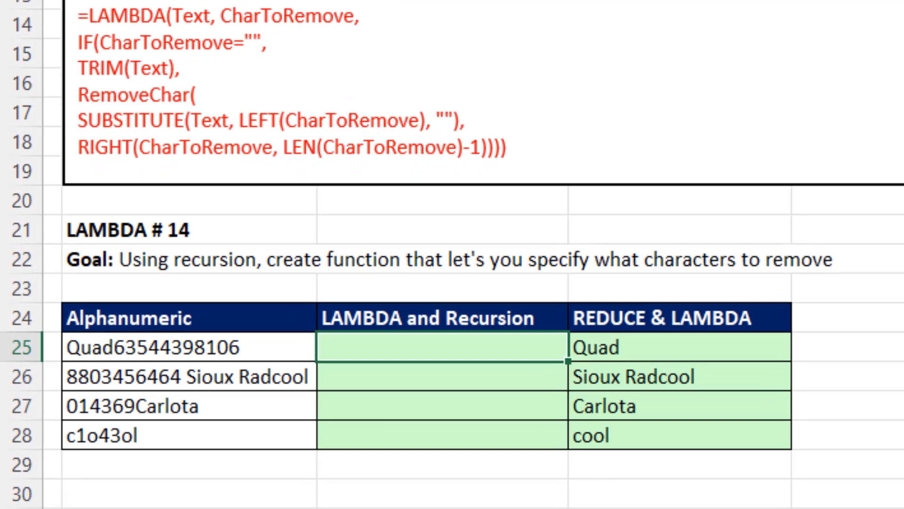
type("=l")
key("Tab")
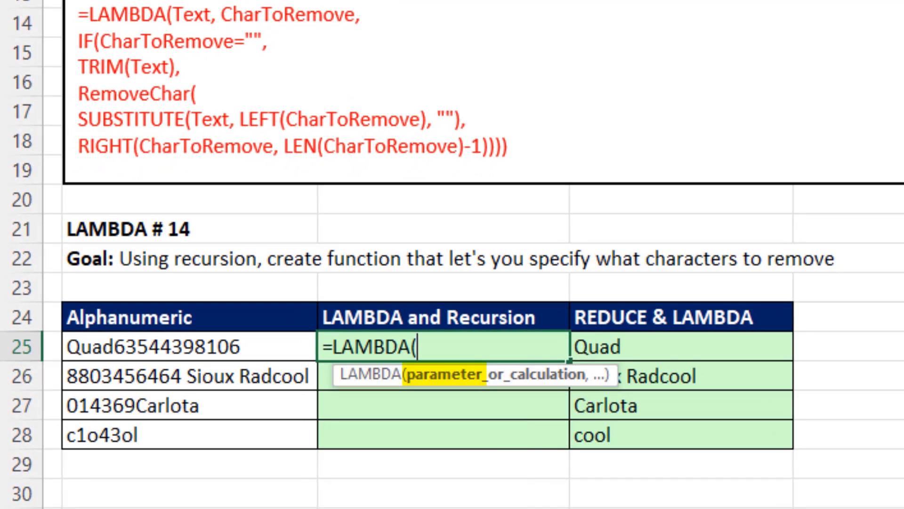
type("Tex t")
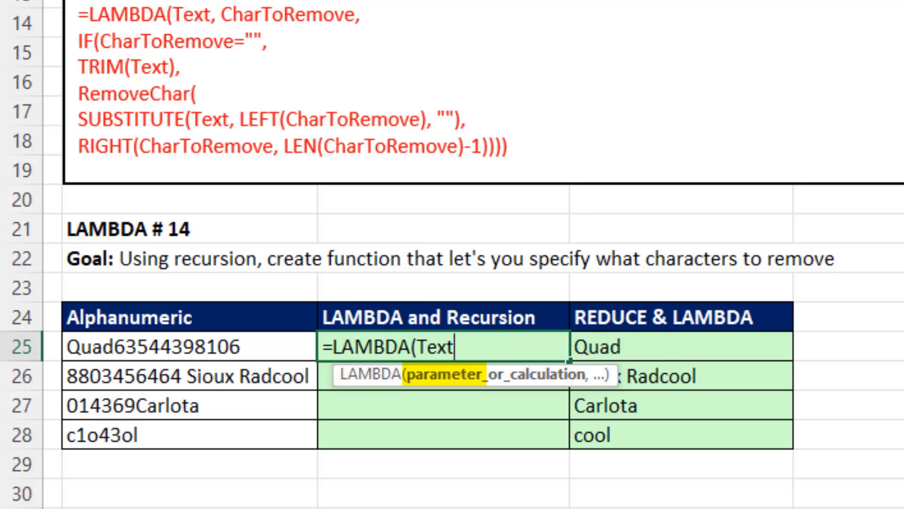
type(",CharToRemove")
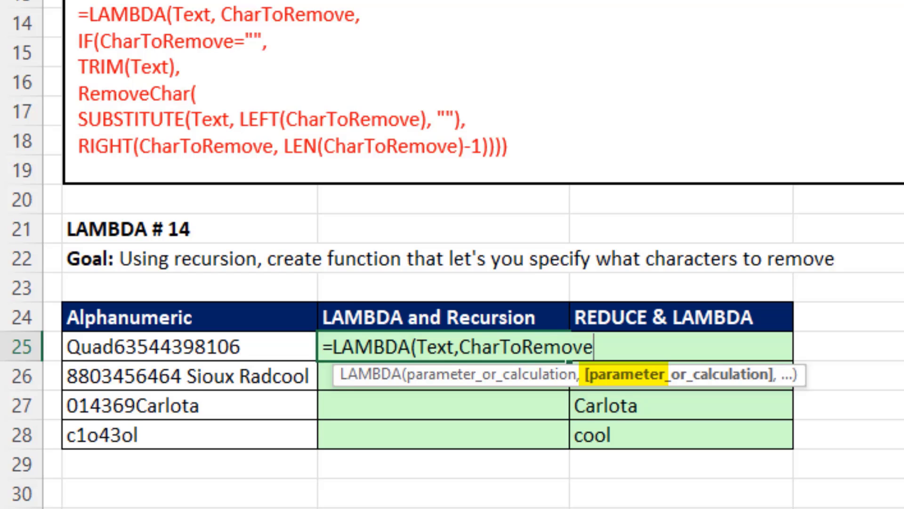
type(",")
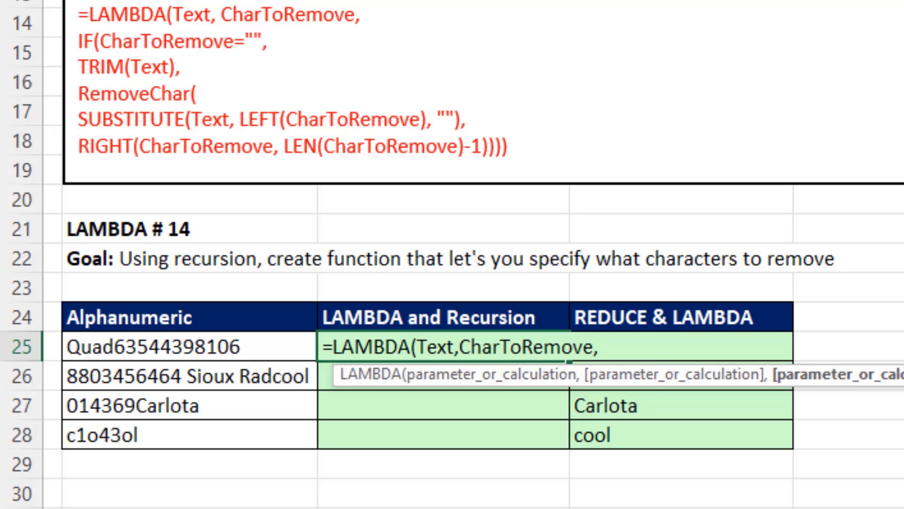
Add an IF on a new line of the C25 formula with the logical test CharToRemove=""
key("alt+Return")
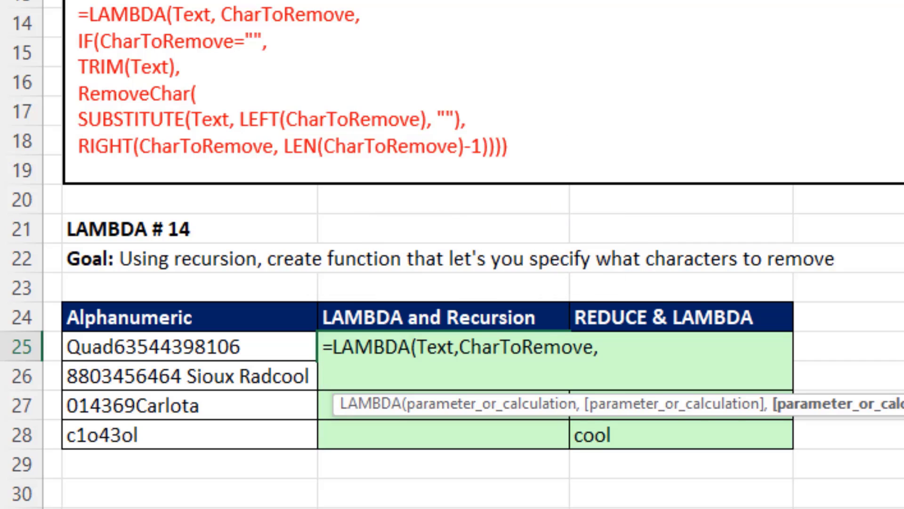
type("if")
key("Tab")
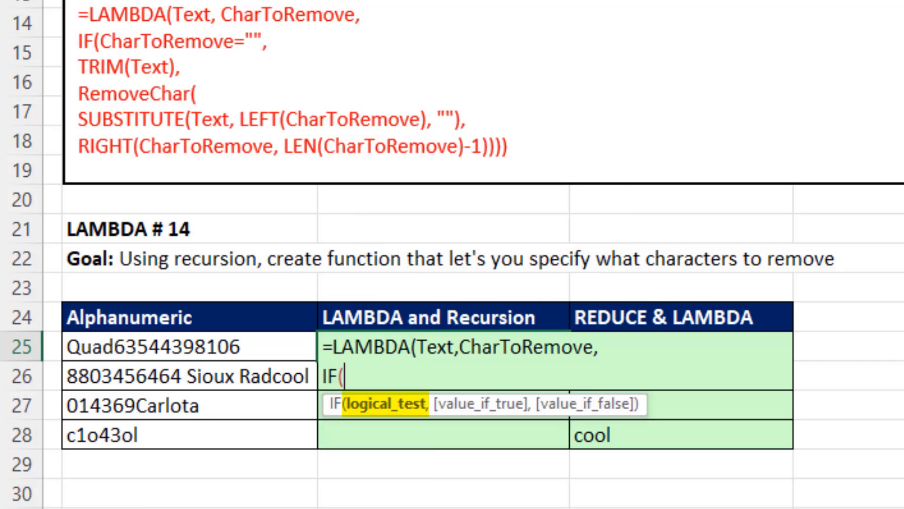
type("char")
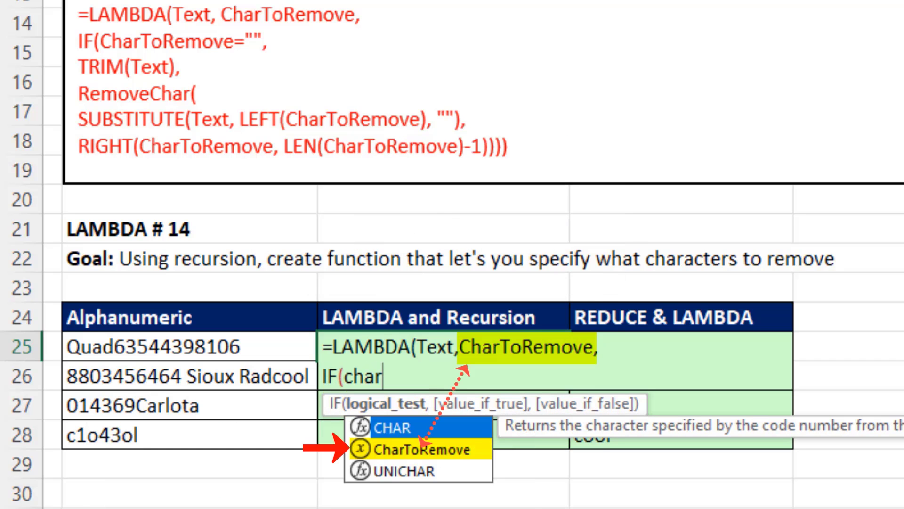
key("Down")
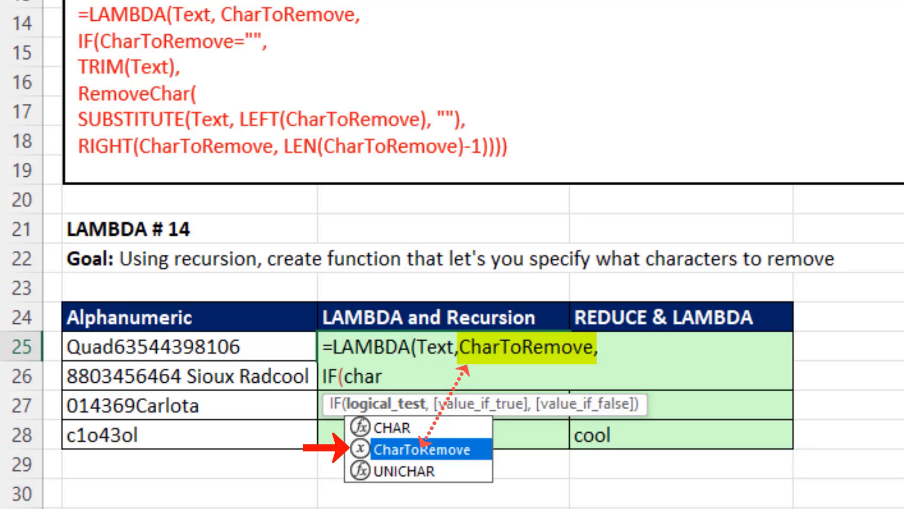
key("Tab")
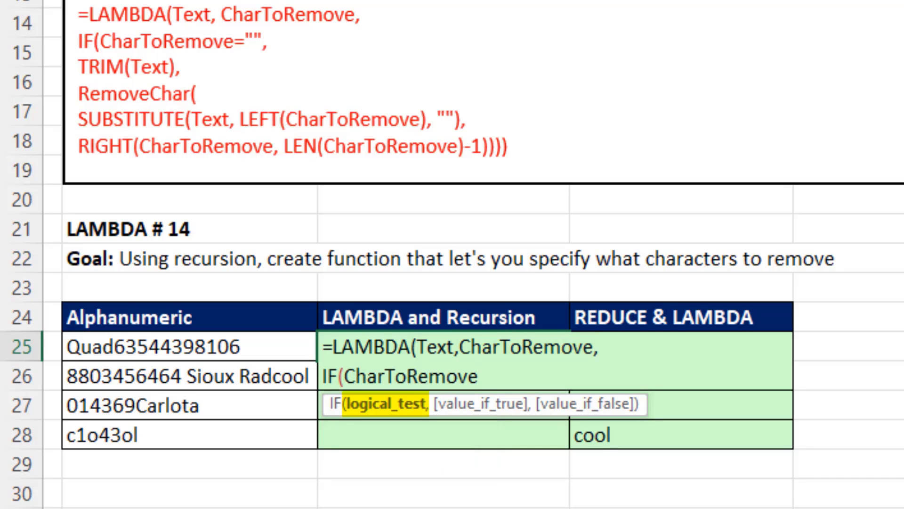
type("=\"\",")
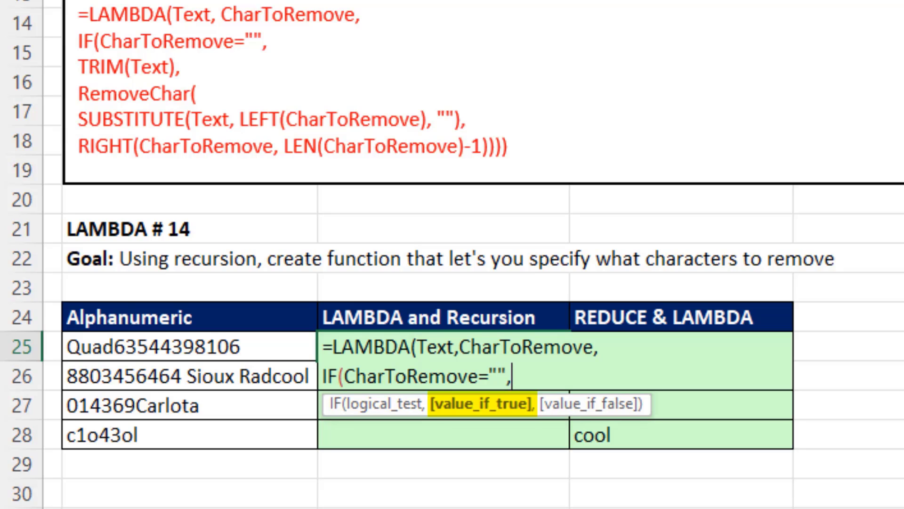
Enter TRIM(Text) on a new formula line as the IF function's value_if_true argument
key("alt+Return")
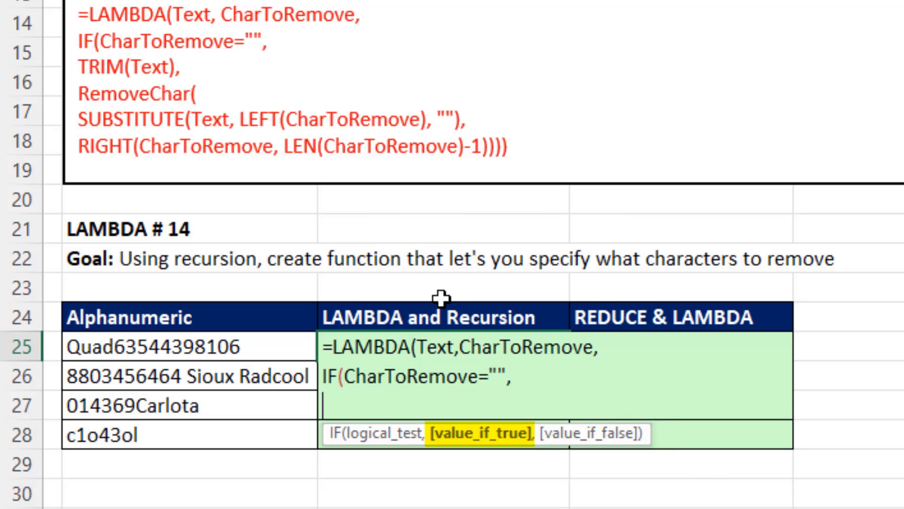
type("T")
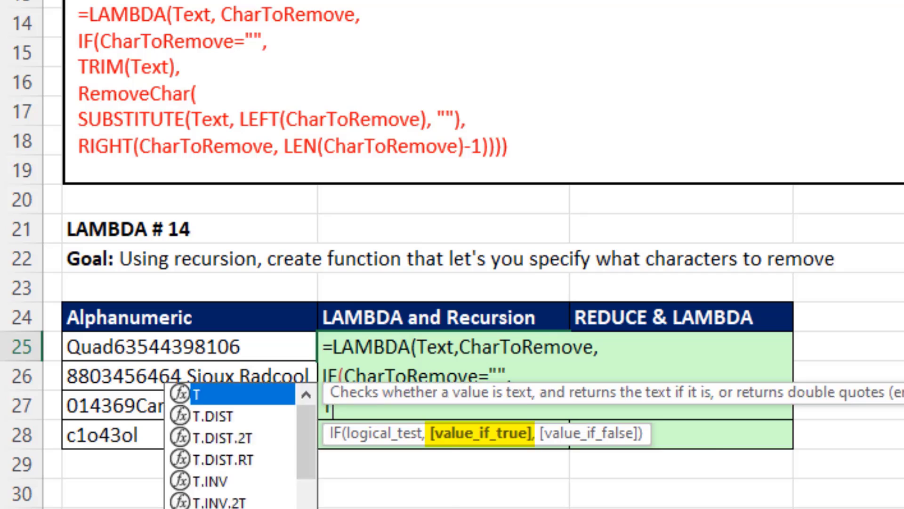
type("RIM(")
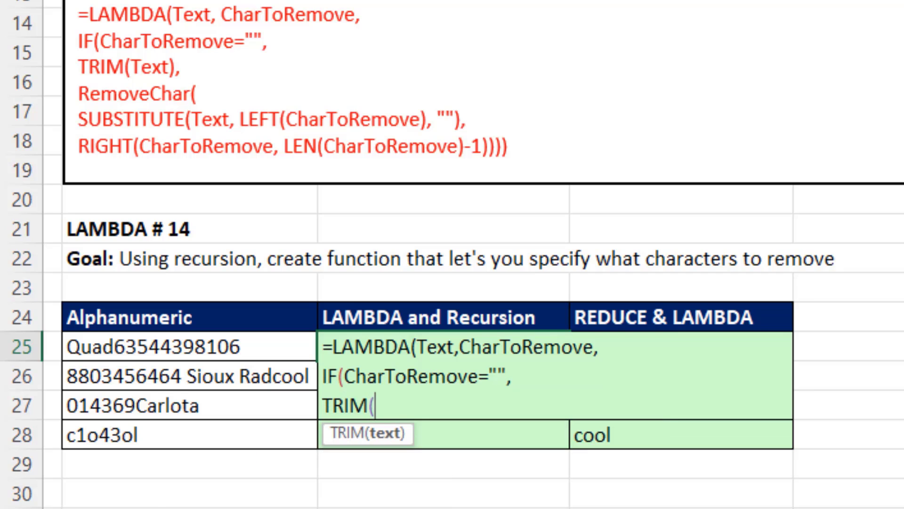
type("Text)")
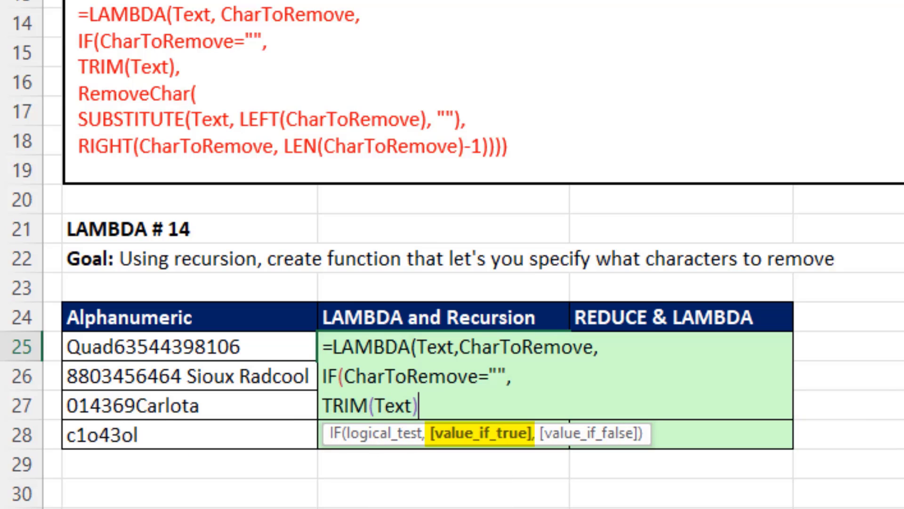
type(",")
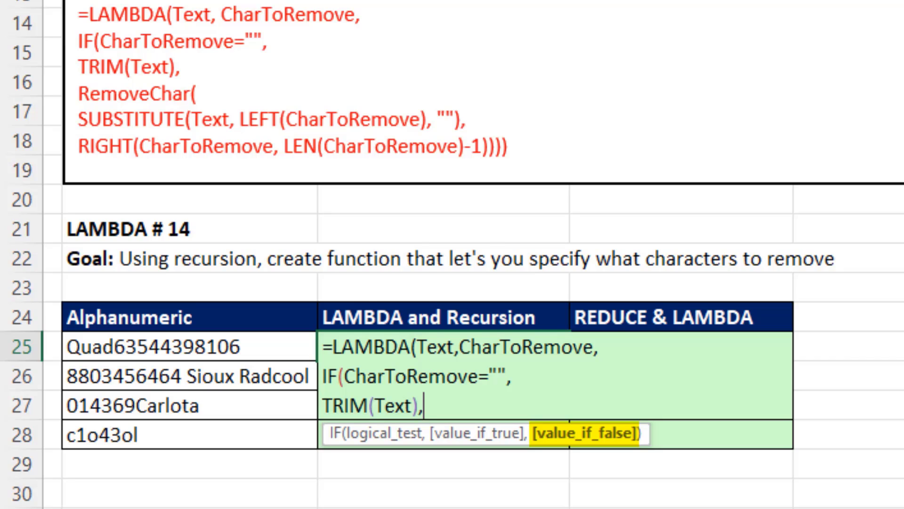
Begin the recursive call RemoveChar( on a new formula line as the IF function's value_if_false argument
key("alt+Return")
type("RemoveChar")
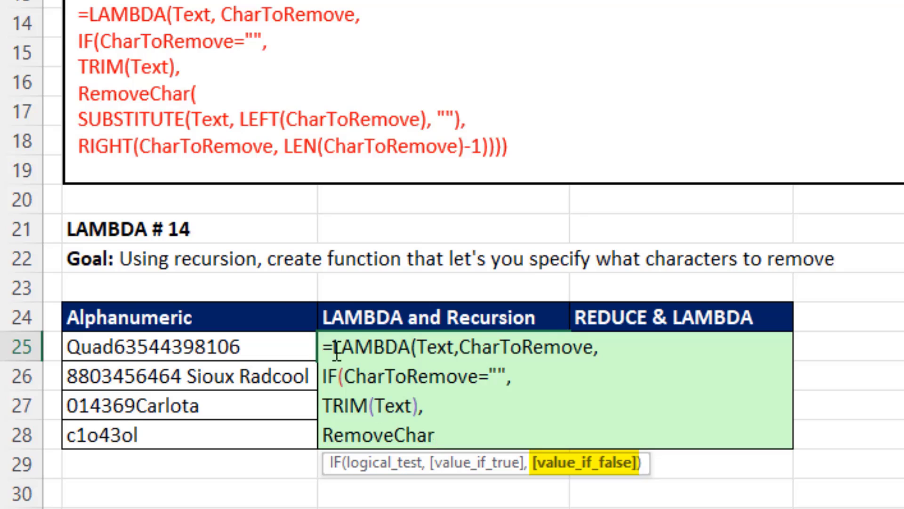
double_click(374, 434)
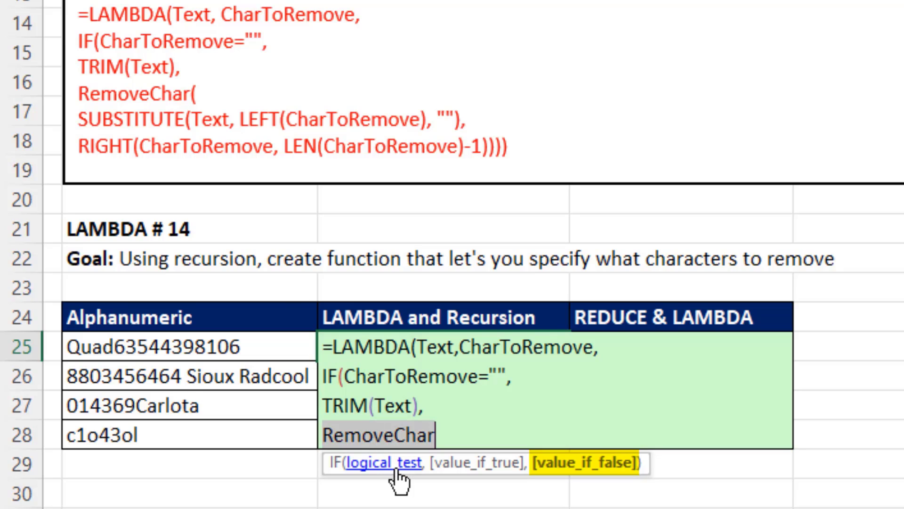
left_click(449, 436)
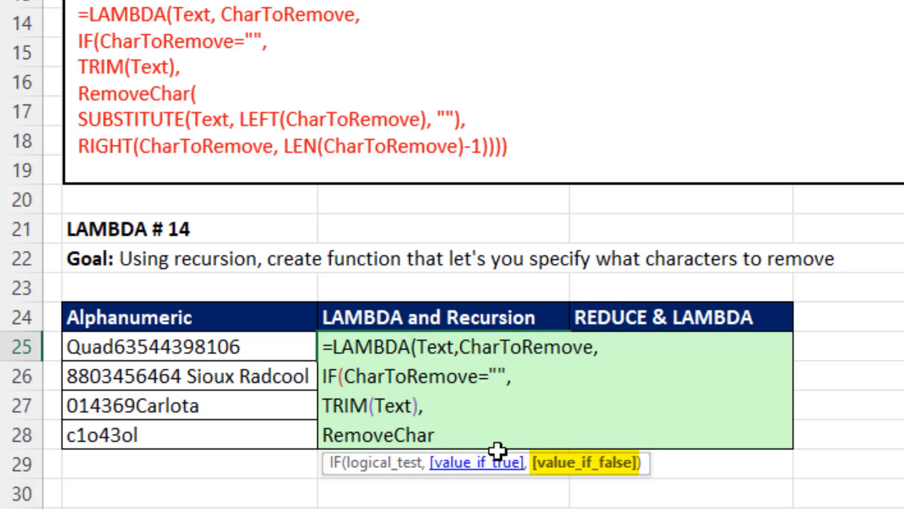
type("(")
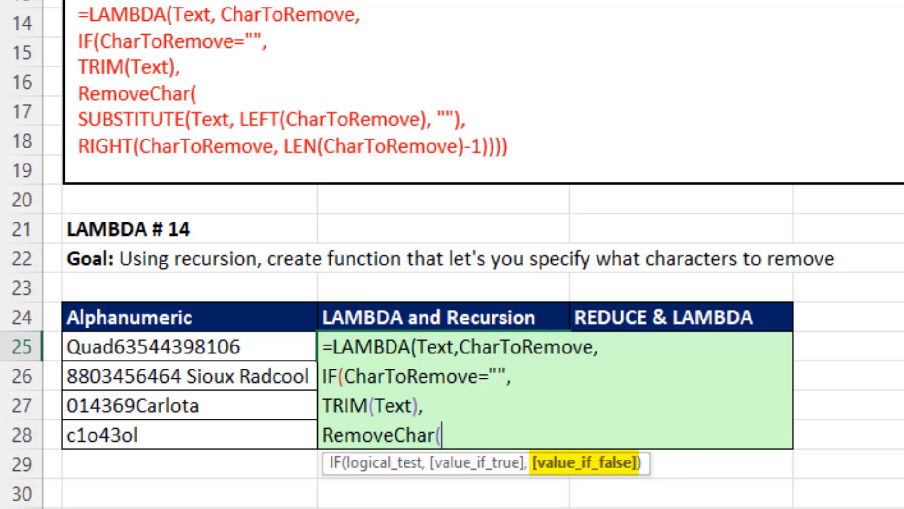
Enter SUBSTITUTE(Text,LEFT(CharToRemove),"") as the first argument of the RemoveChar call
type("Sub")
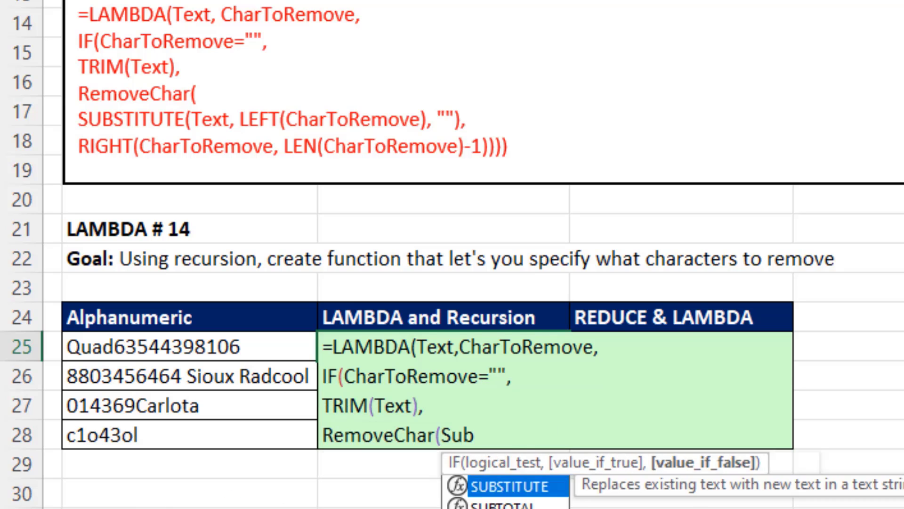
key("Tab")
type("Text,")
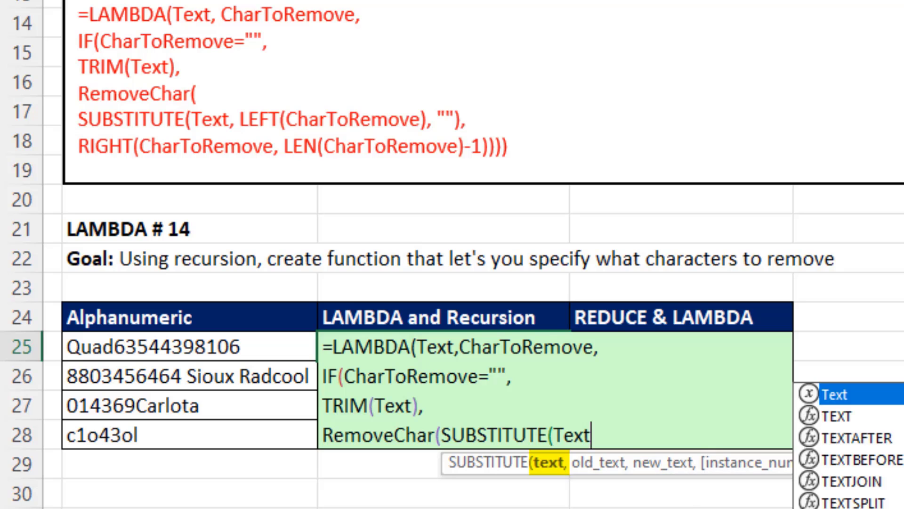
type("Left")
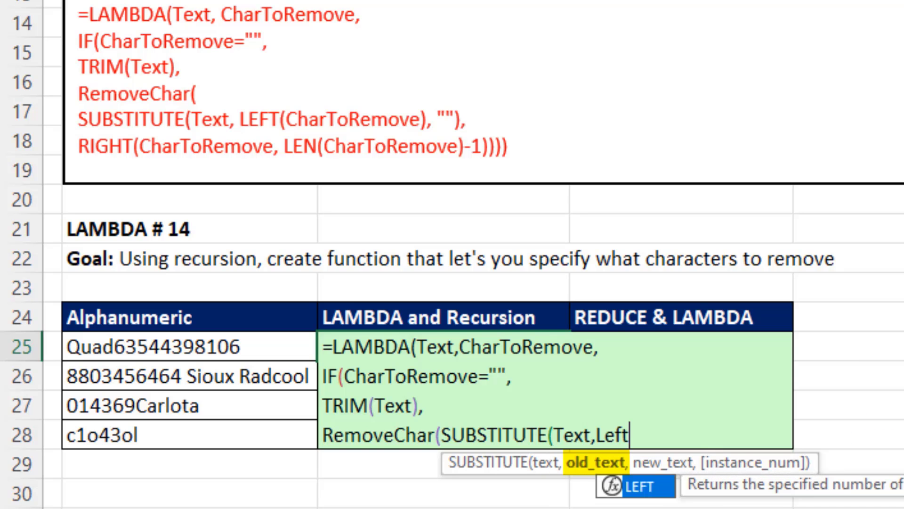
key("Tab")
type("Char")
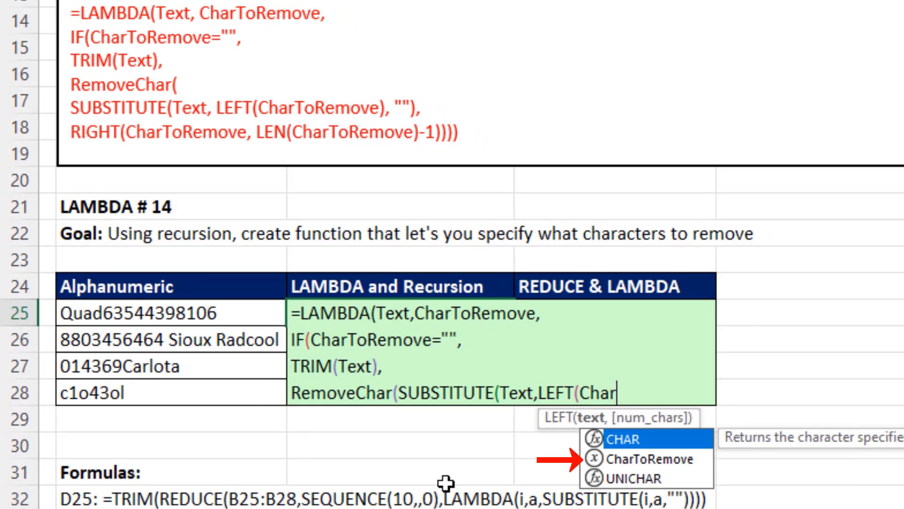
key("Down")
key("Tab")
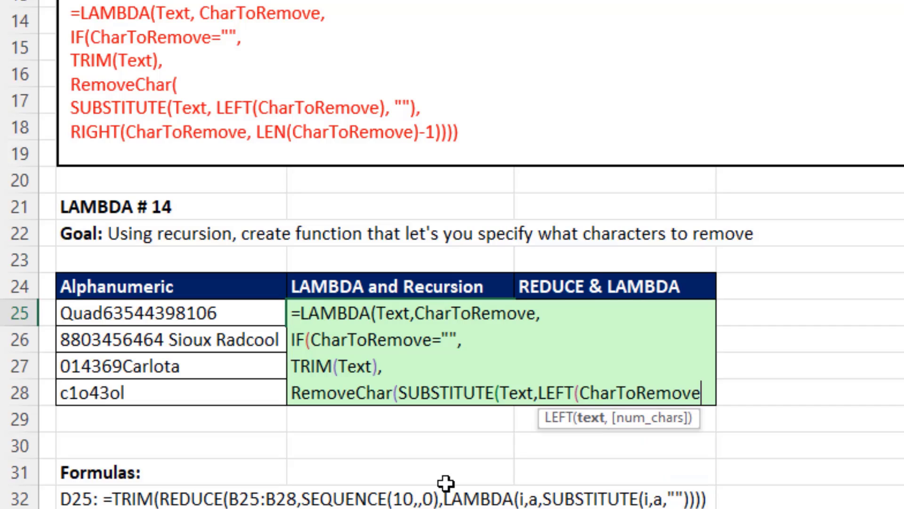
type("),")
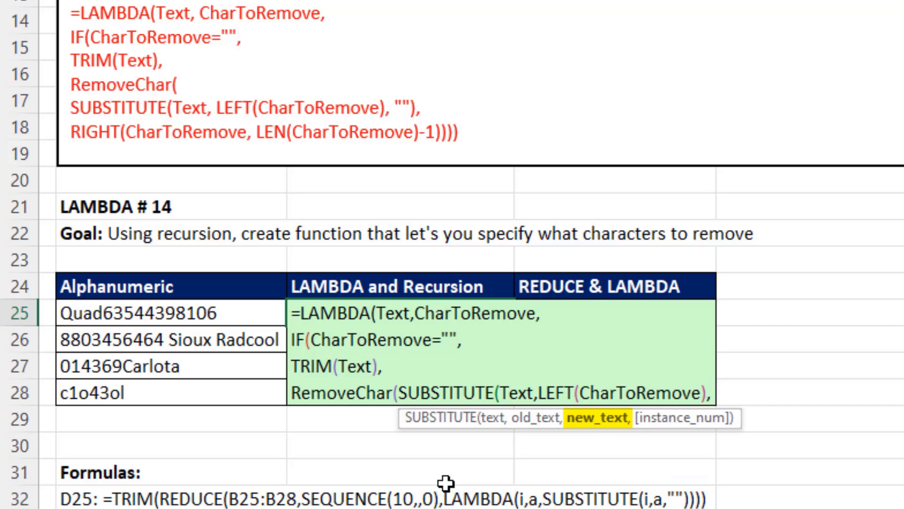
type("\"\"")
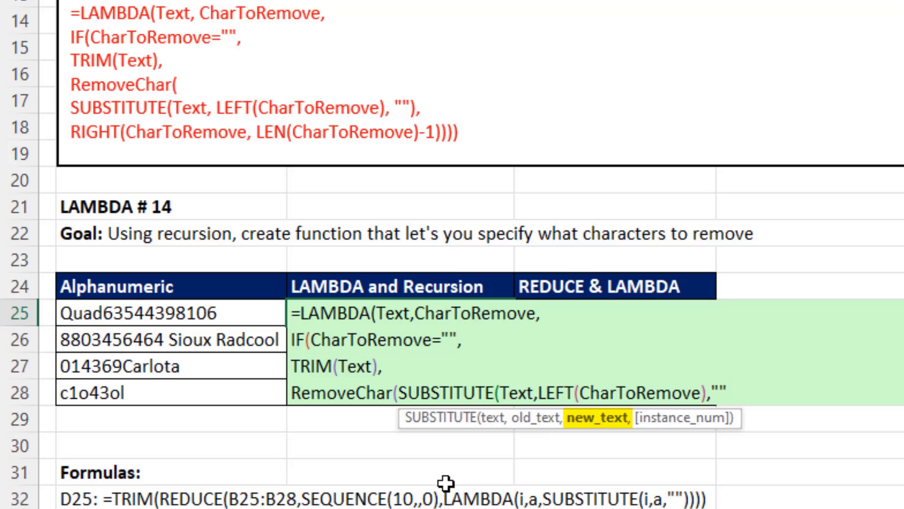
type(")")
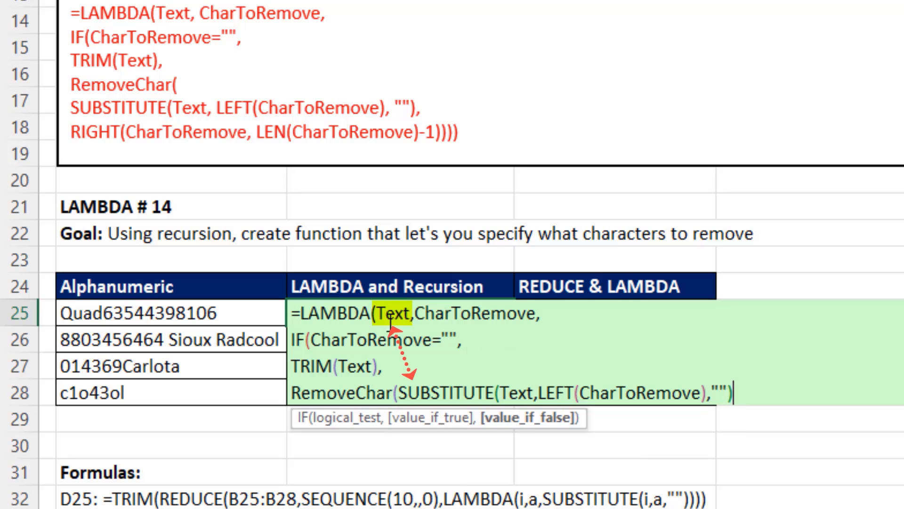
type(",")
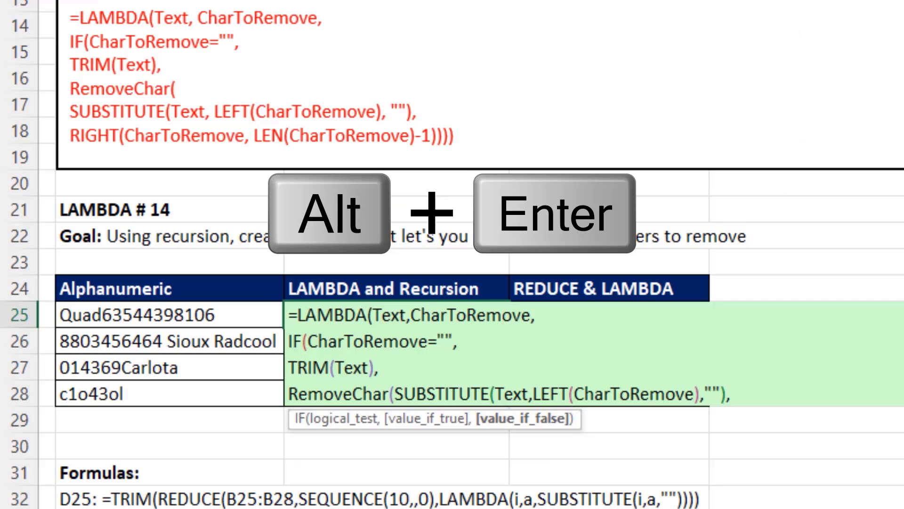
Enter RIGHT(CharToRemove,LEN(CharToRemove)-1) on a new formula line as the second argument of the RemoveChar call
key("alt+Return")
type("RIGHT(")
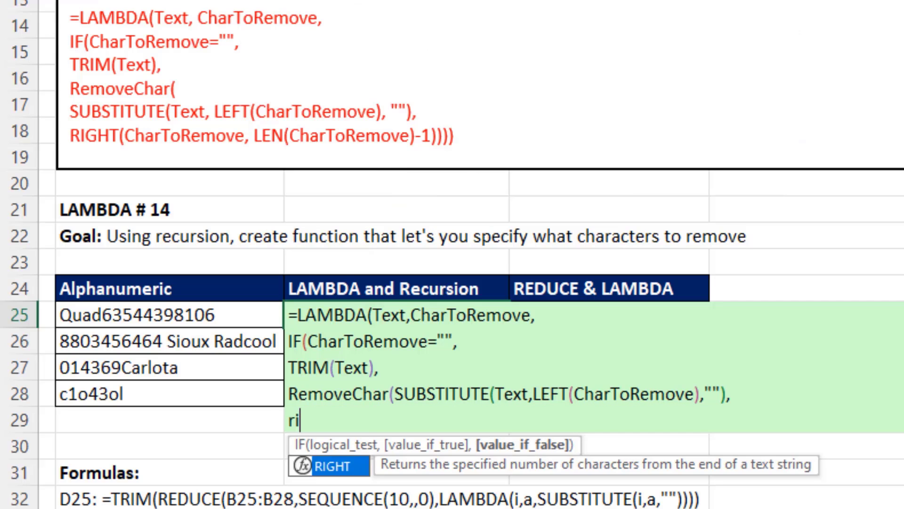
type("cha")
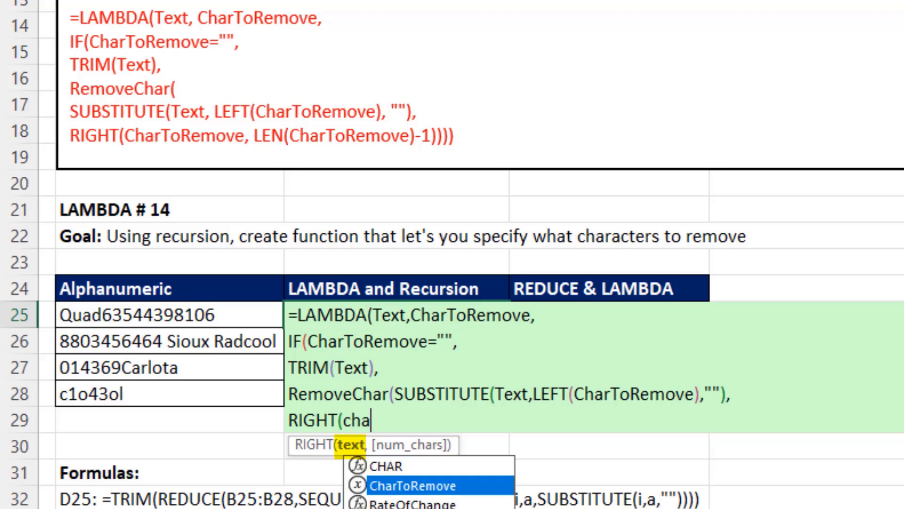
key("Tab")
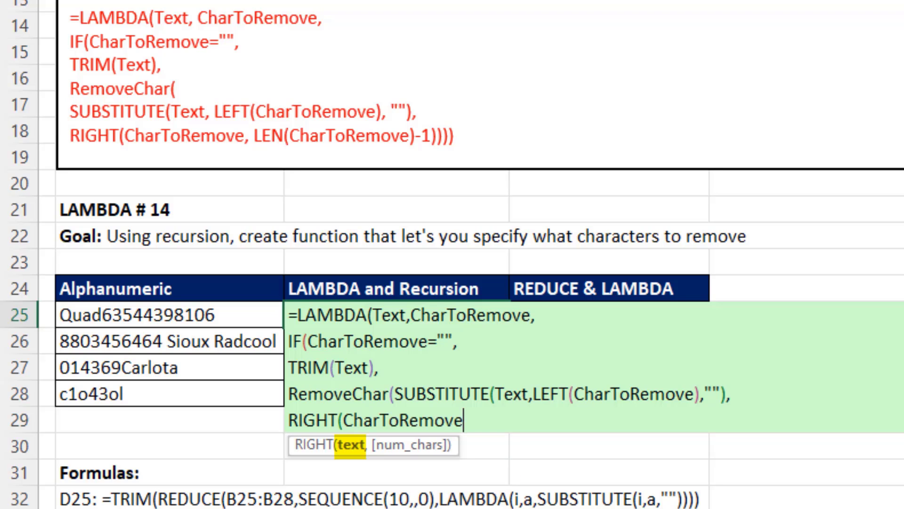
type(",len")
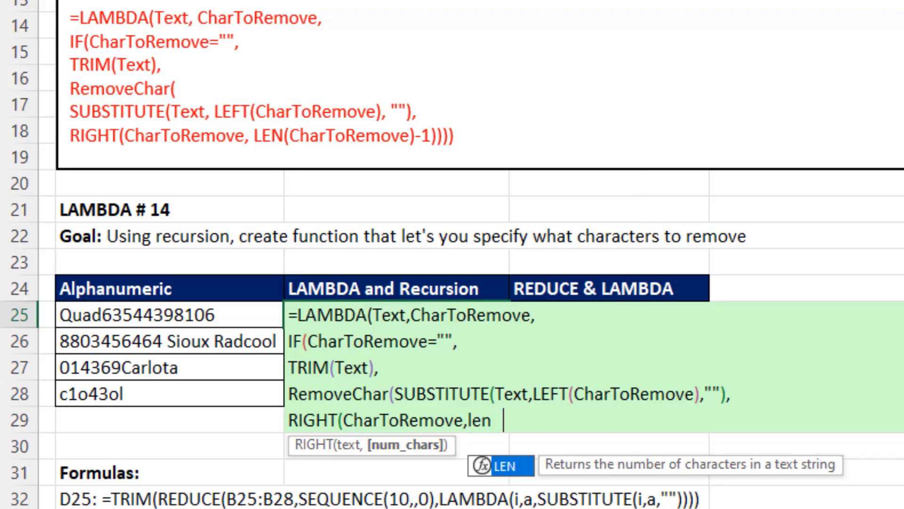
key("Tab")
type("Cha")
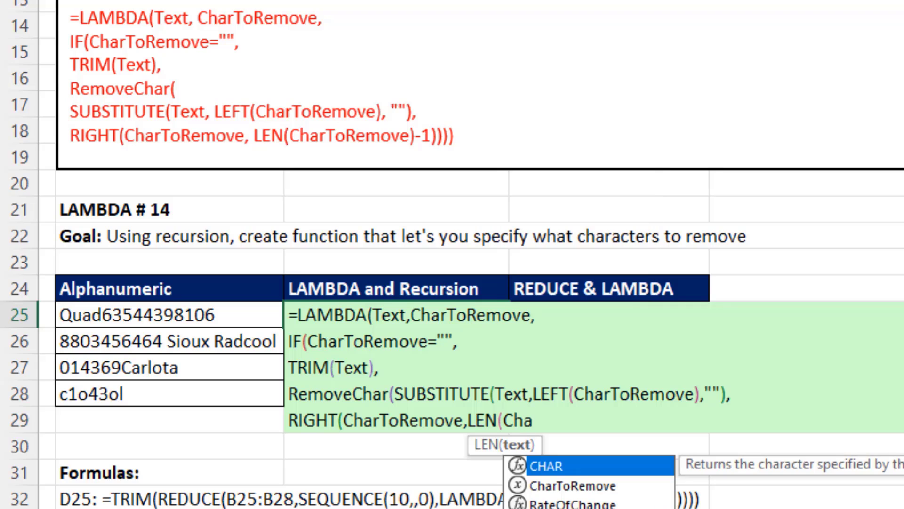
key("Down")
key("Tab")
type(")-")
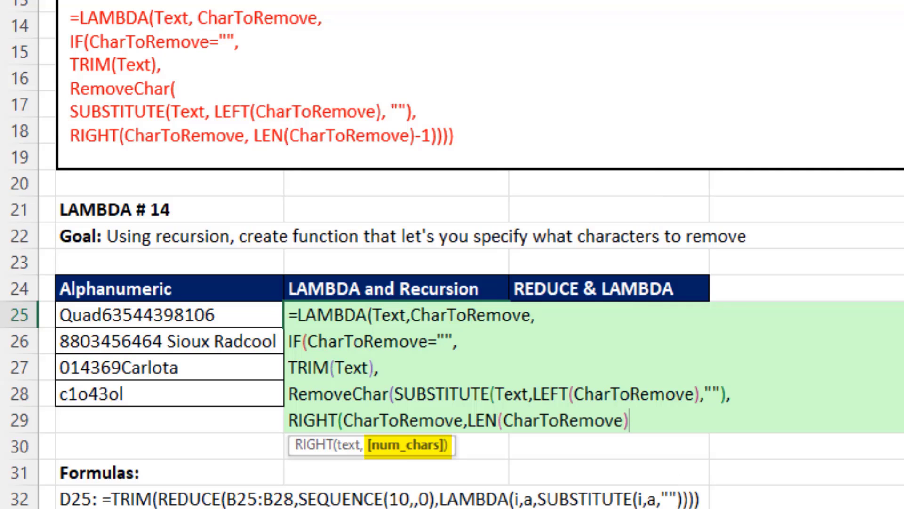
type("1)")
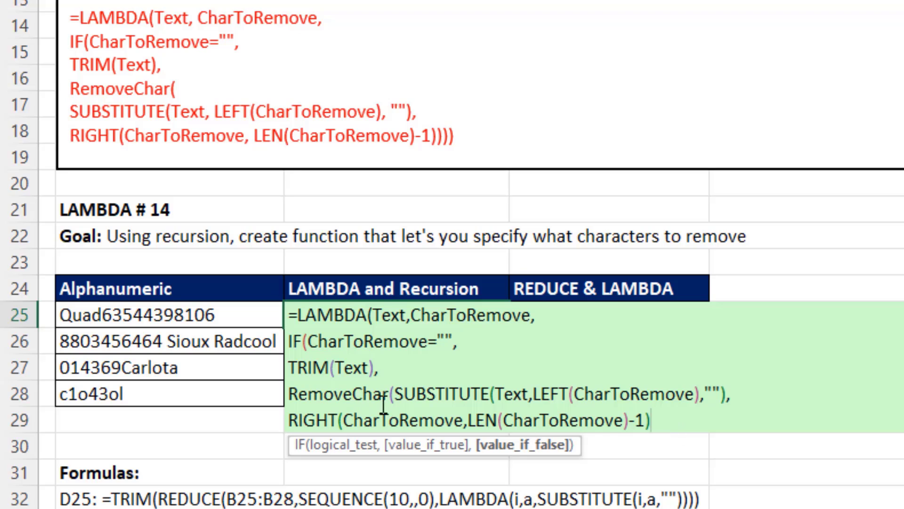
Add the closing parentheses for the RemoveChar call, the IF function and the LAMBDA in the C25 formula
type(")")
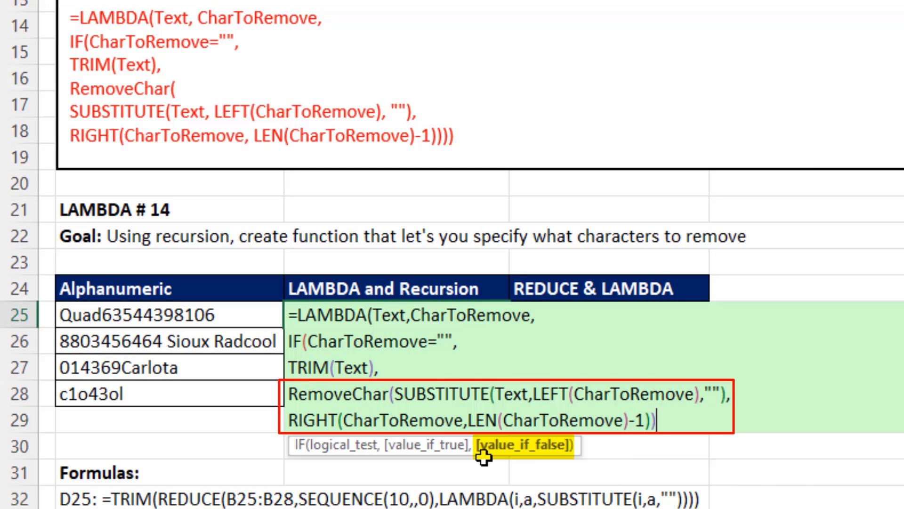
type(")")
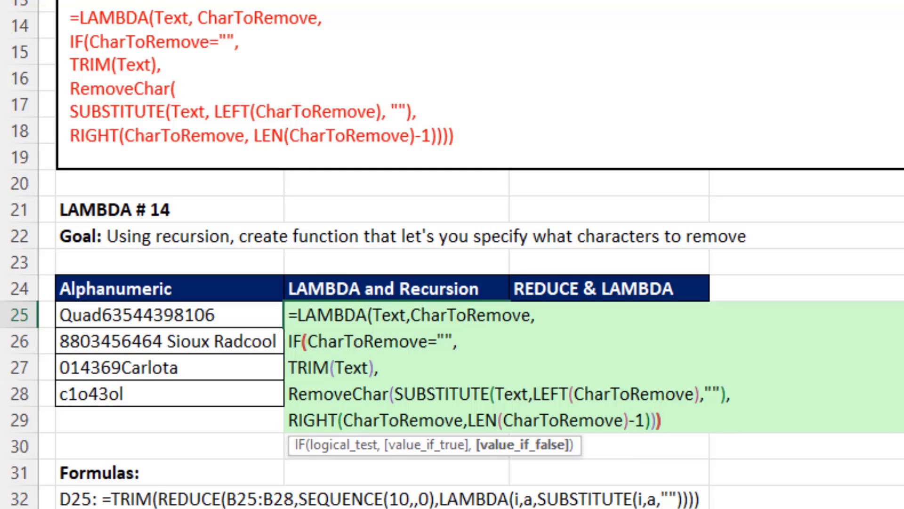
type(")")
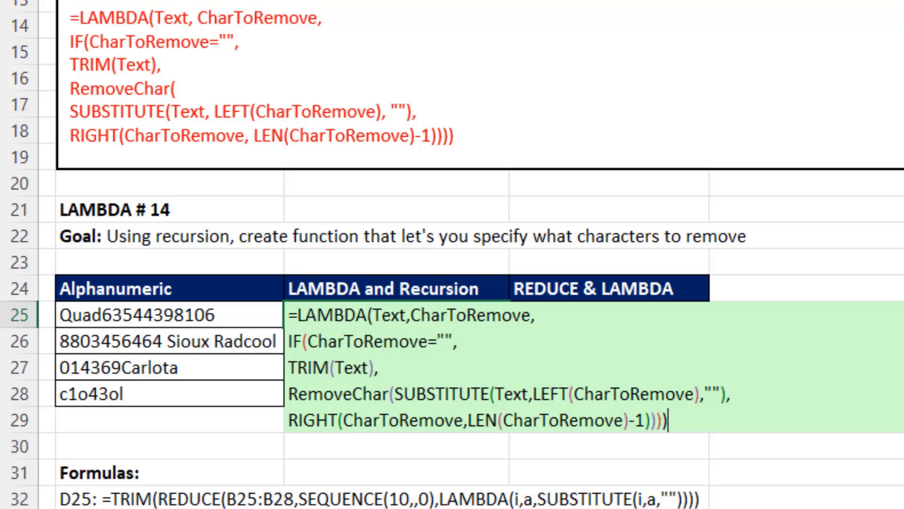
Enter the recursive RemoveChar LAMBDA formula in C25 and copy its full text
key("ctrl+Return")
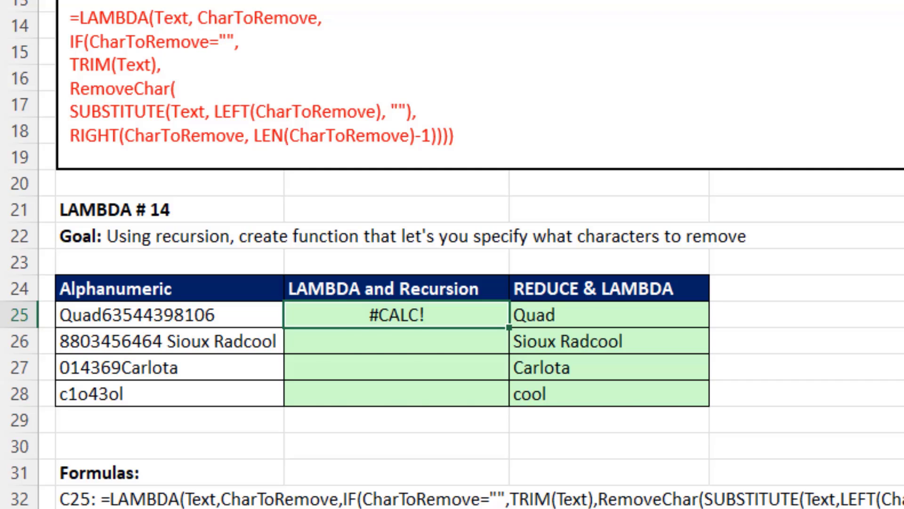
key("F2")
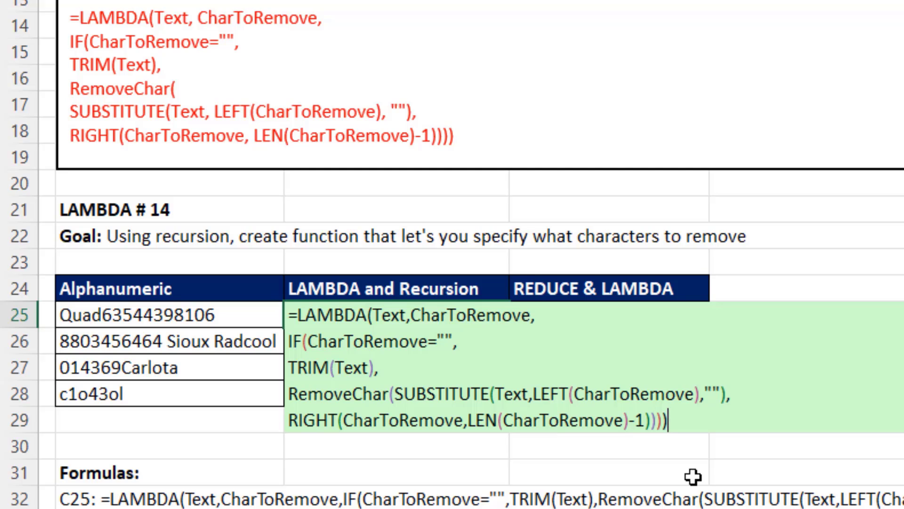
left_click_drag(704, 420, 288, 315)
key("ctrl+c")
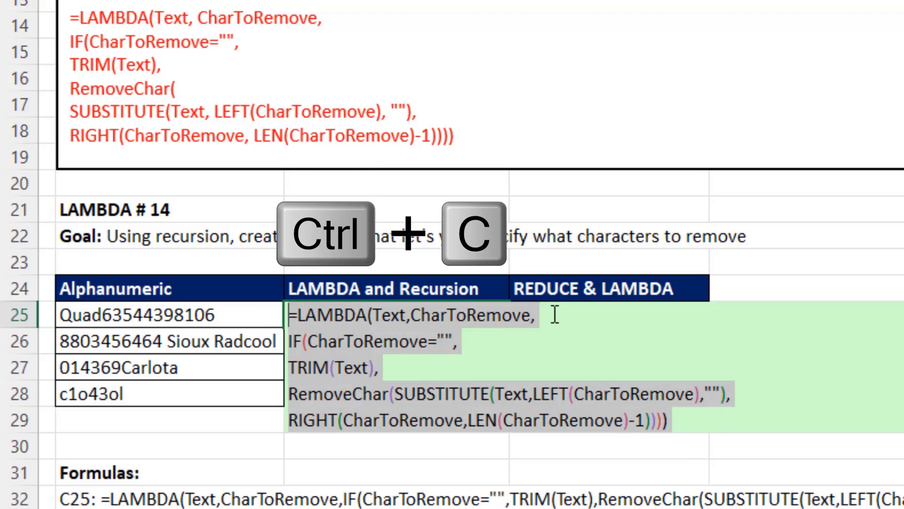
key("Return")
Start a new workbook-scope defined name that refers to the copied LAMBDA formula
key("ctrl+F3")
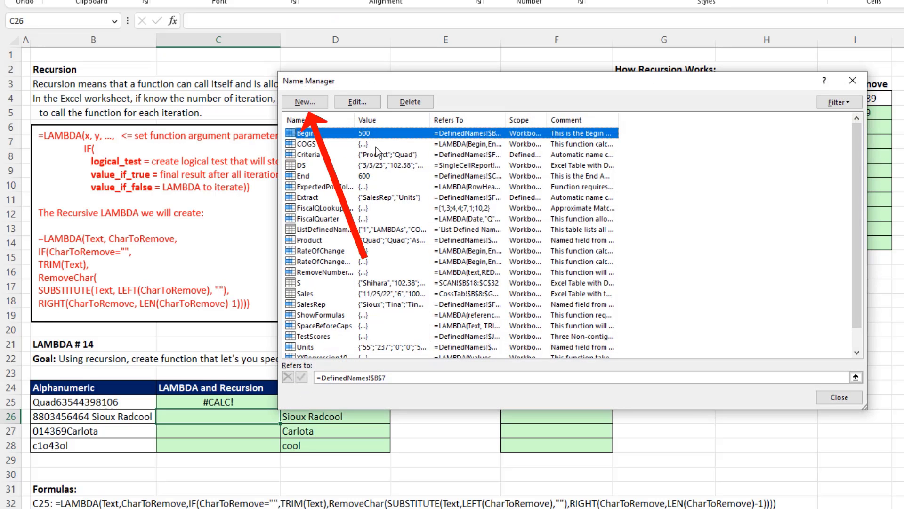
left_click(304, 103)
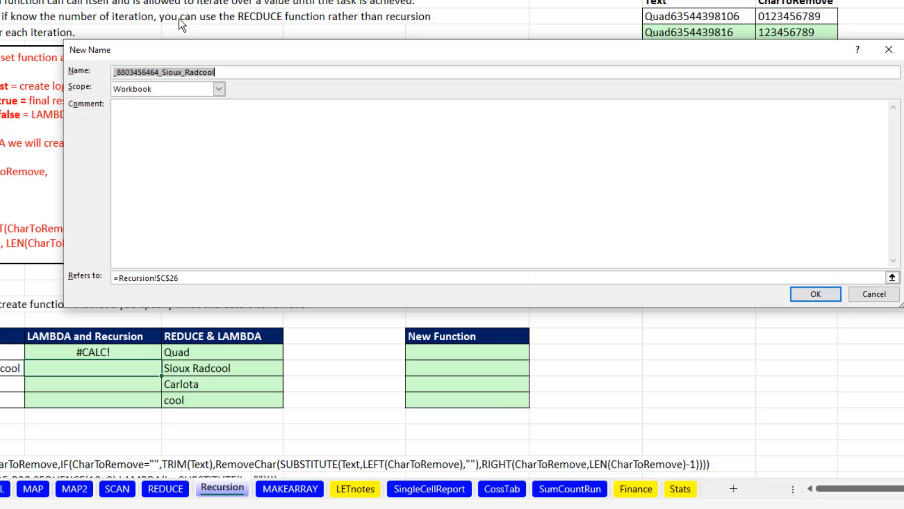
left_click(178, 278)
left_click_drag(178, 278, 113, 278)
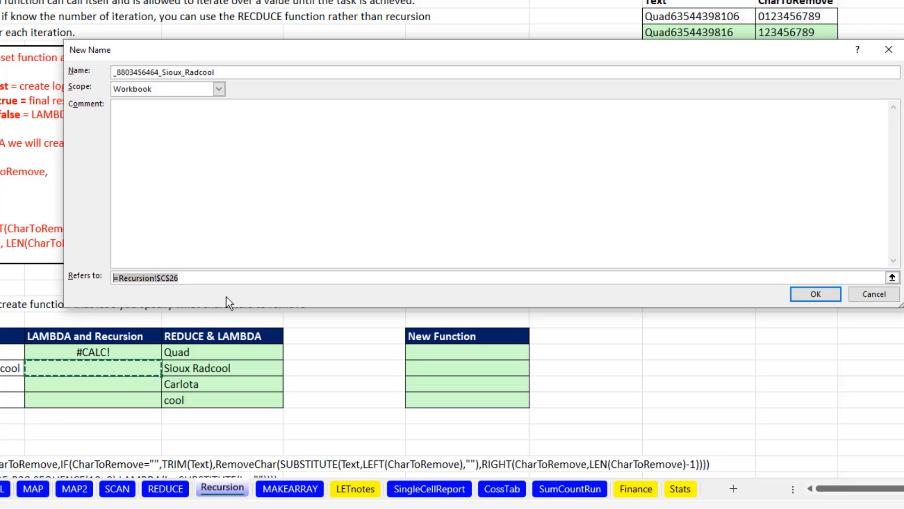
key("Delete")
key("ctrl+v")
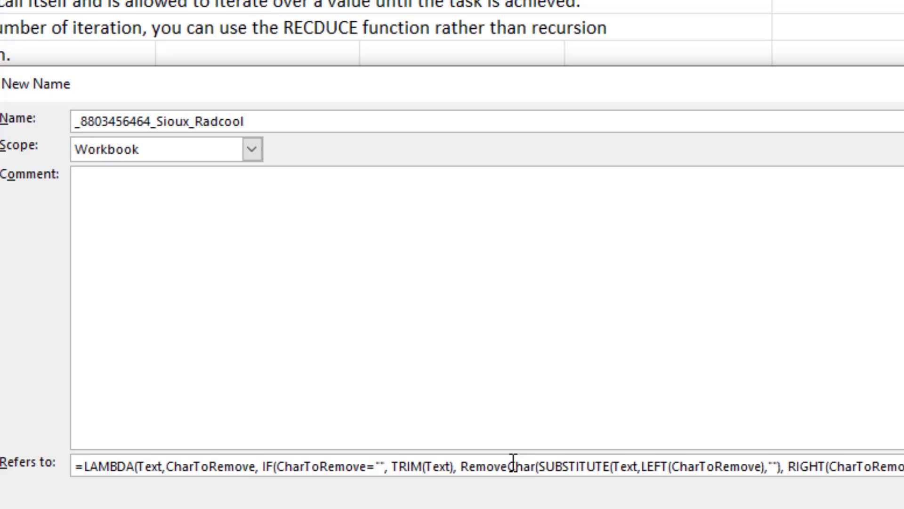
Name it RemoveChar, add the comment "This function uses recursion to remove the specified digits from a text string." and save it
double_click(376, 278)
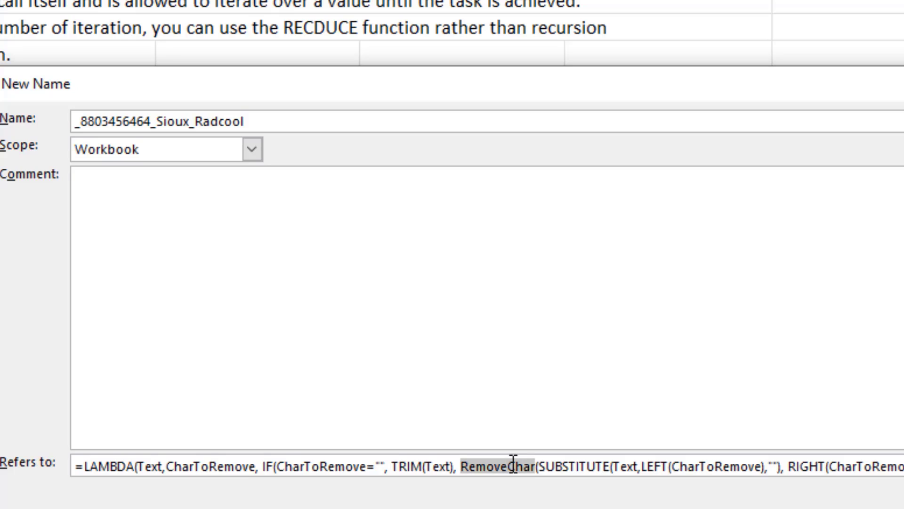
key("ctrl+c")
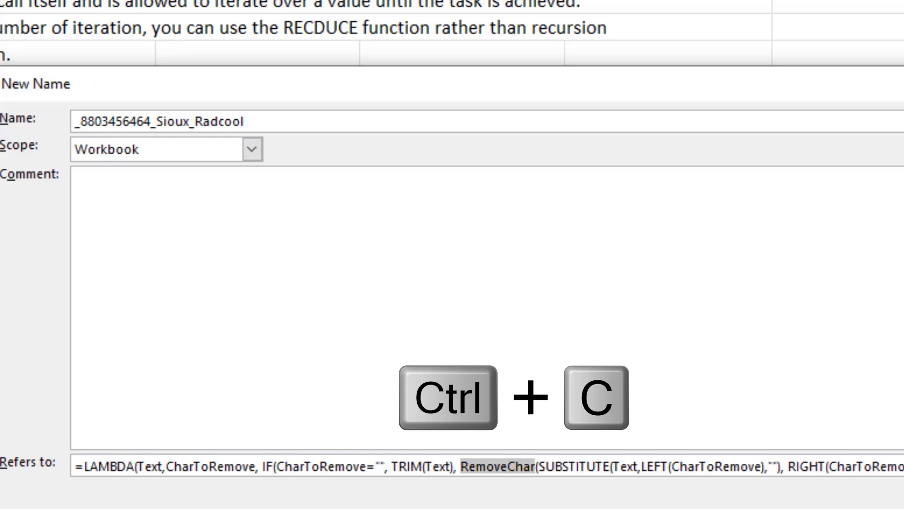
left_click(306, 121)
left_click_drag(258, 121, 48, 109)
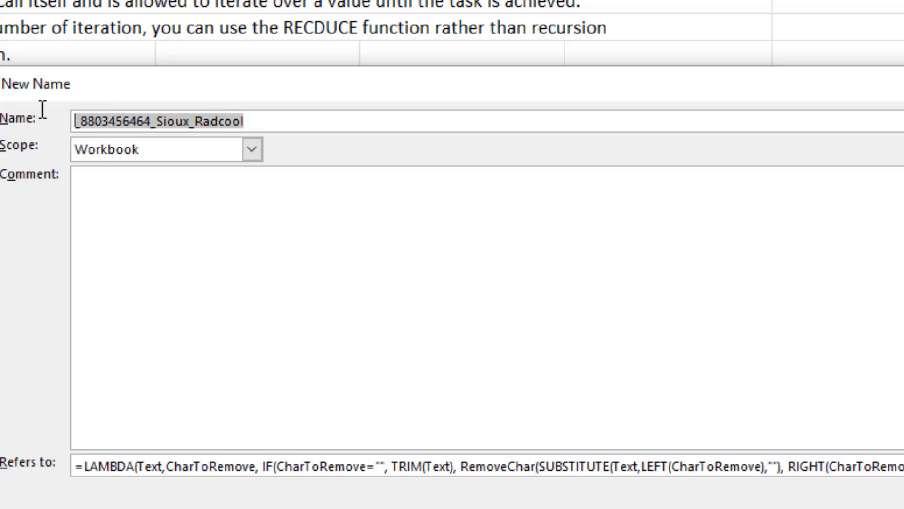
key("ctrl+v")
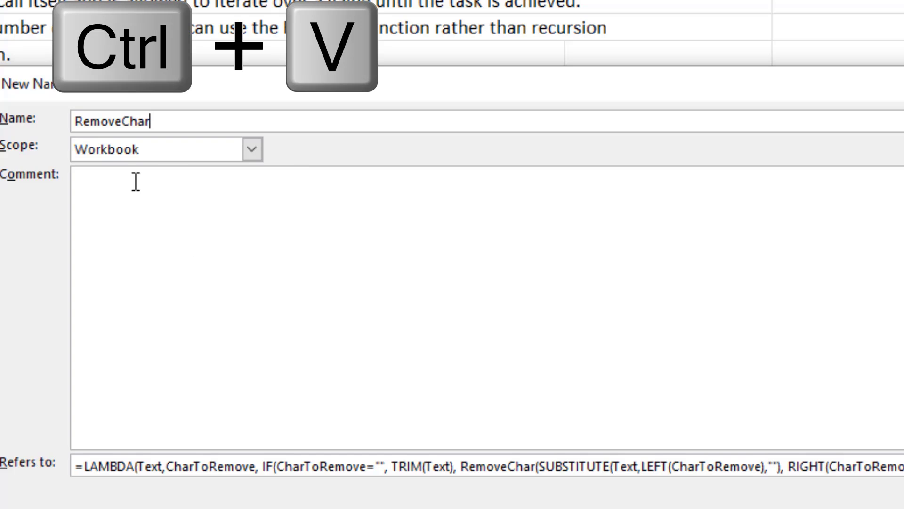
left_click(146, 208)
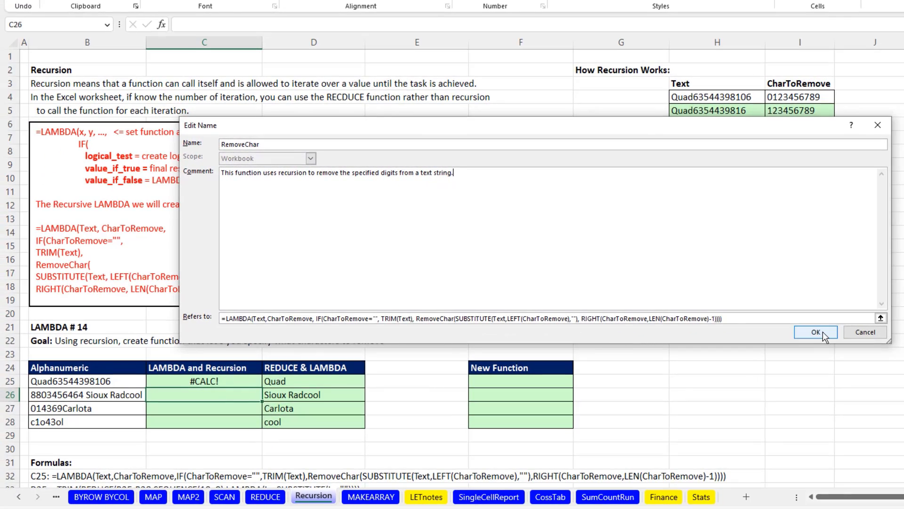
left_click(831, 338)
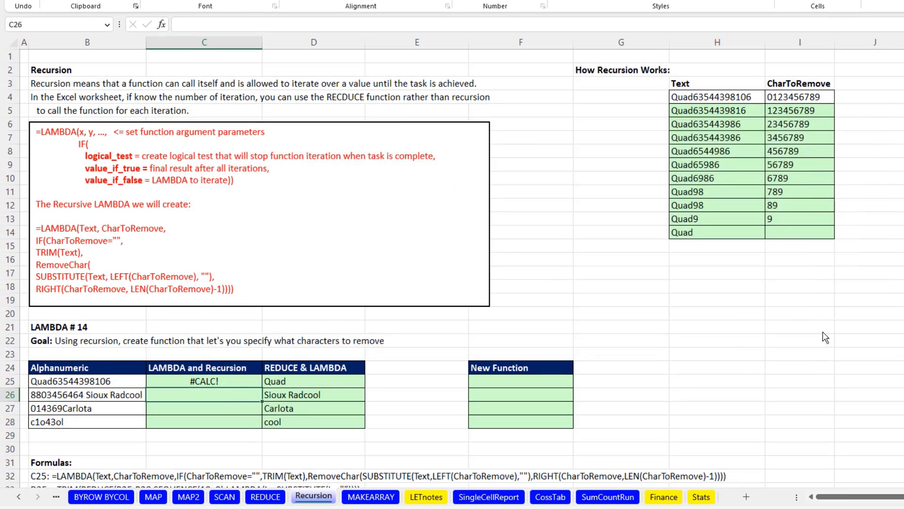
Enter =RemoveChar(H4,I4) in F25, the first cell under New Function
left_click(785, 375)
left_click(521, 381)
type("=rem")
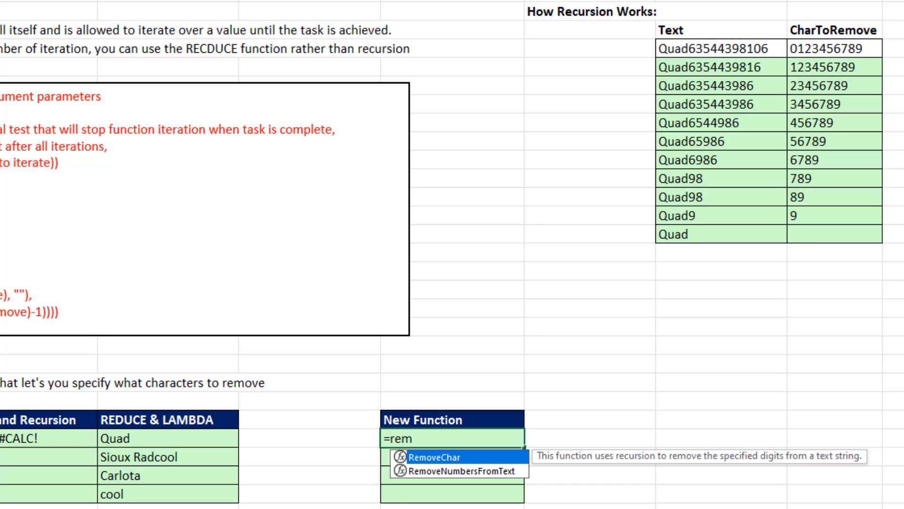
key("Tab")
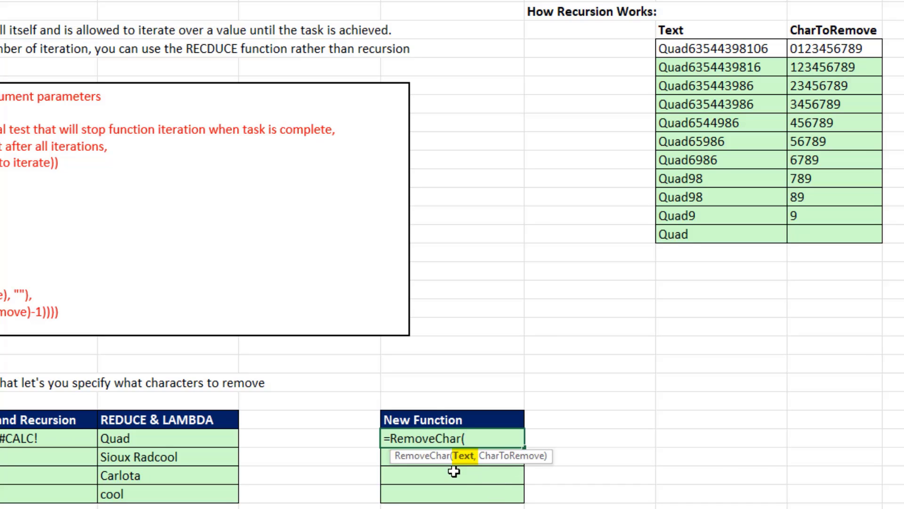
left_click(691, 52)
type(",")
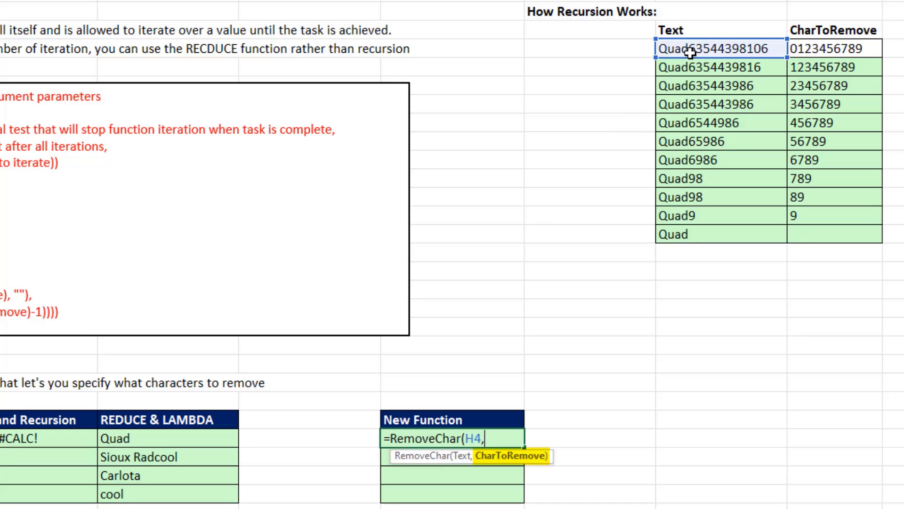
left_click(811, 49)
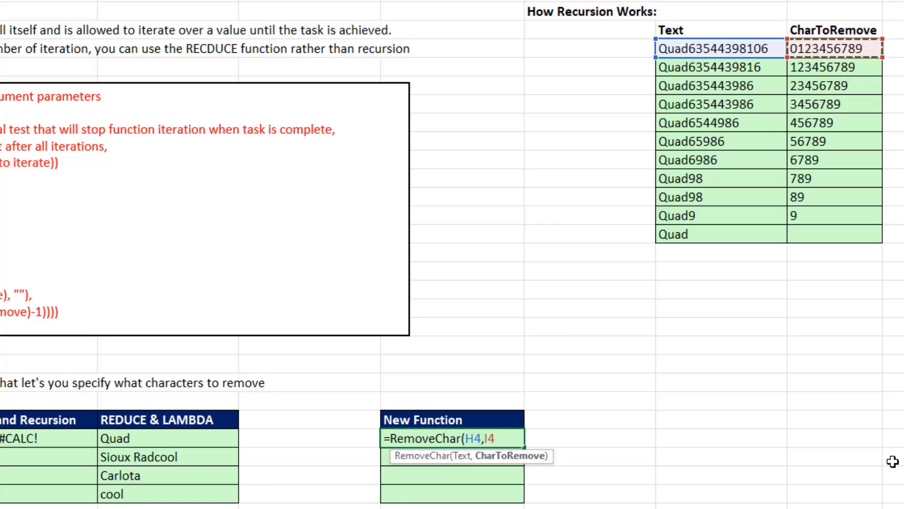
type(")")
key("ctrl+Return")
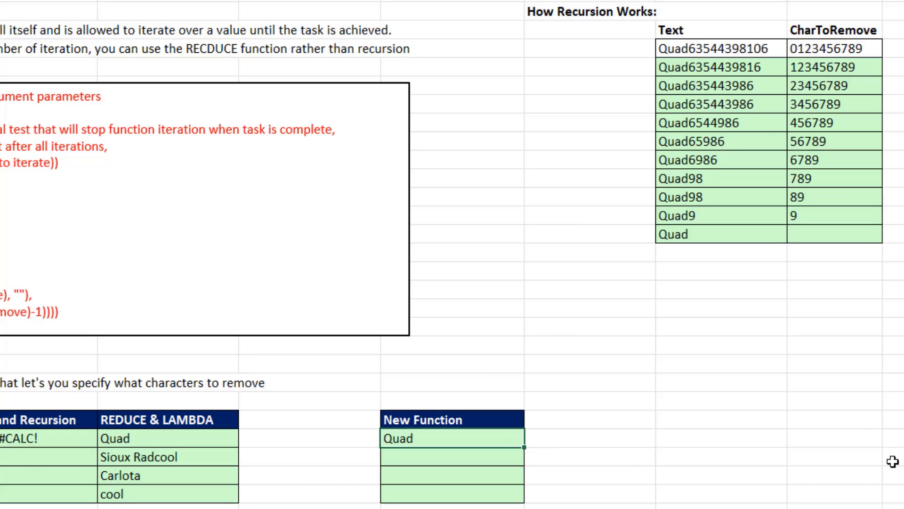
Change the Text argument of the RemoveChar formula in F25 to the range B25:B28
key("F2")
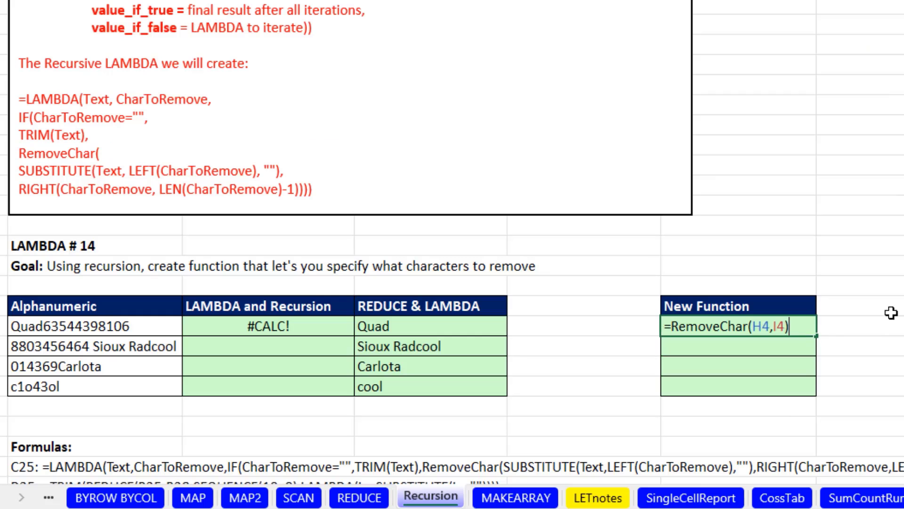
double_click(762, 327)
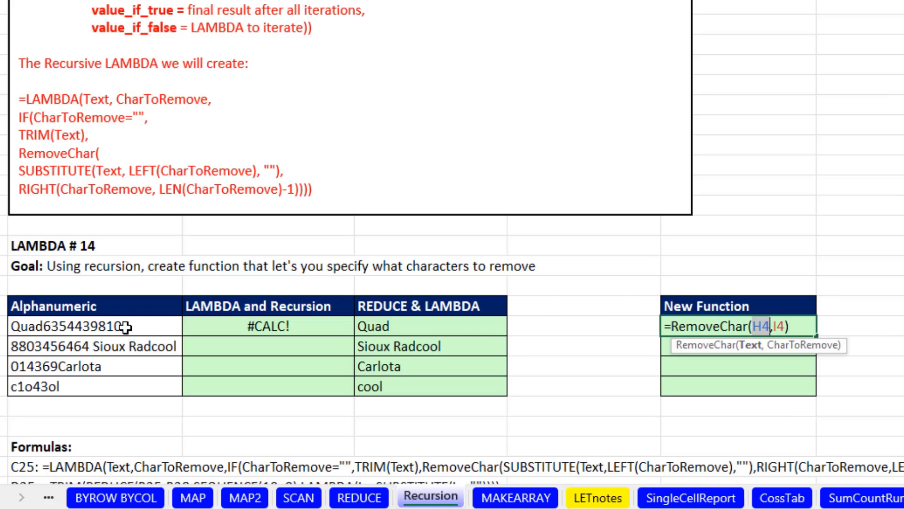
left_click_drag(125, 327, 125, 386)
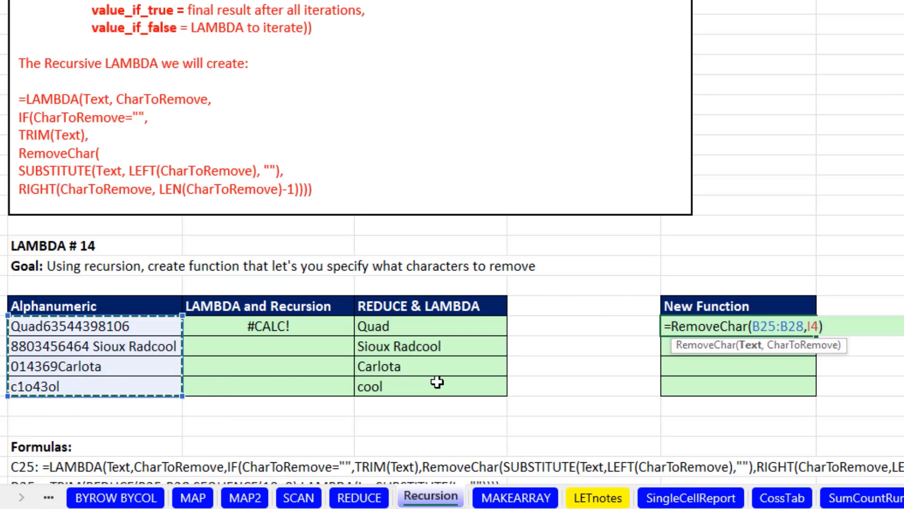
double_click(814, 326)
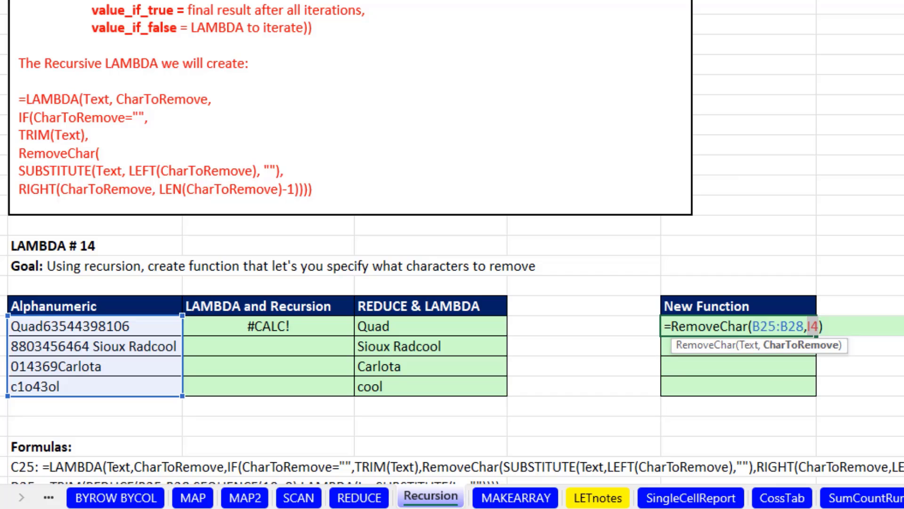
key("ctrl+Return")
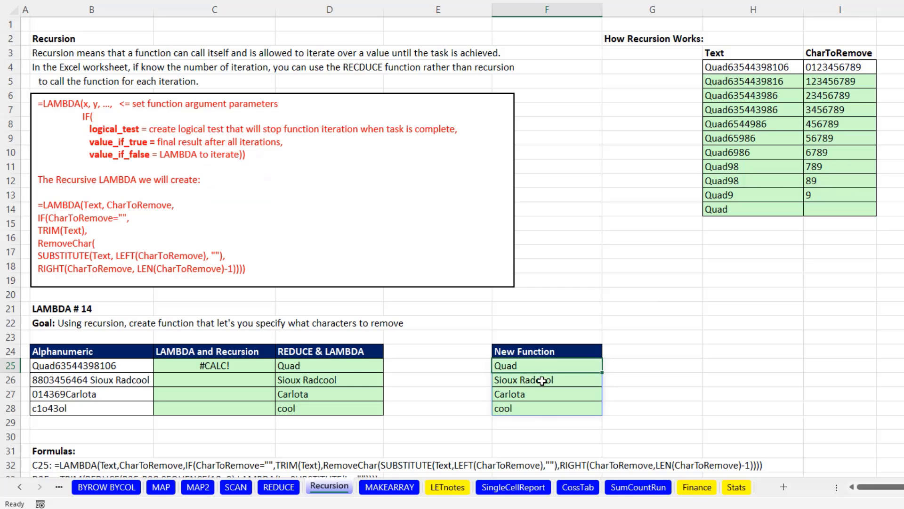
Set the first CharToRemove value in I4 to Quad635
double_click(235, 366)
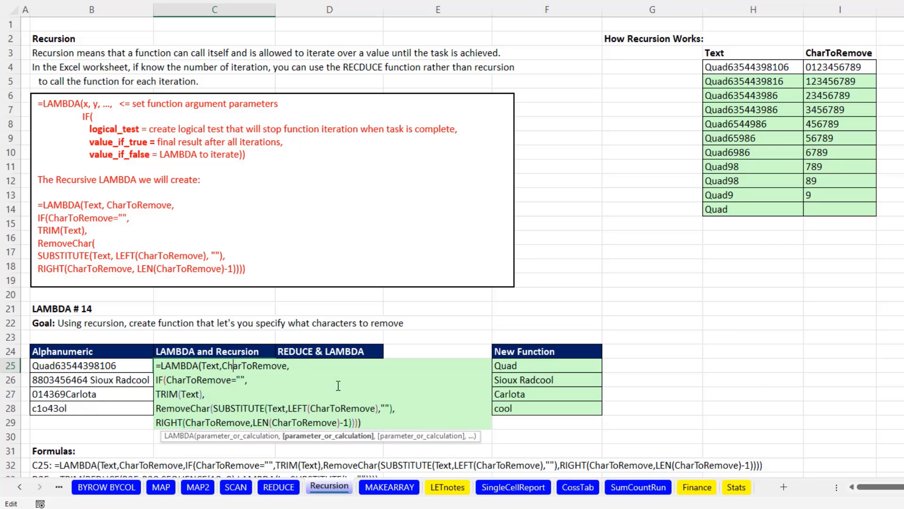
key("Escape")
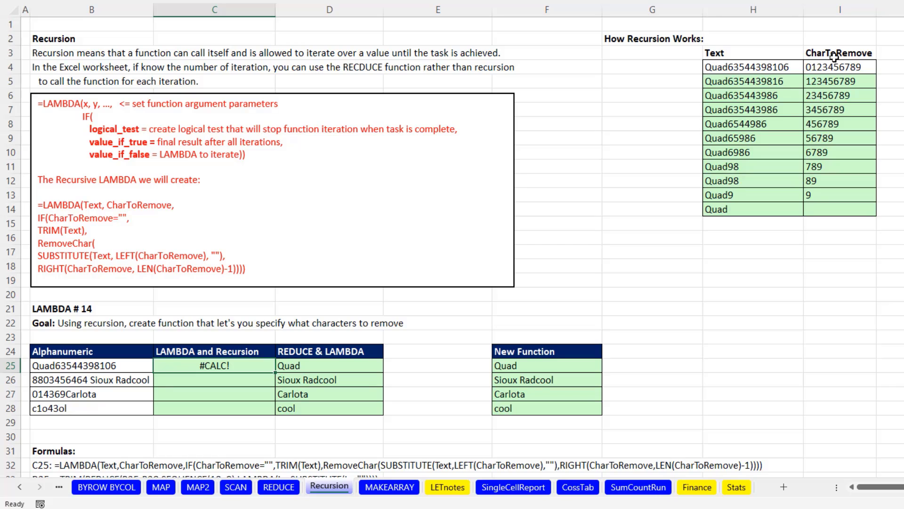
left_click(848, 67)
type("Quad635")
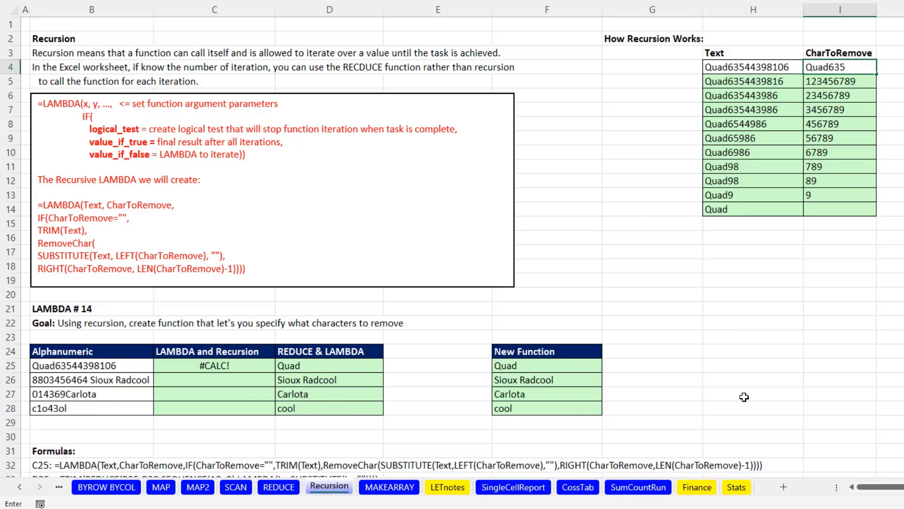
key("Return")
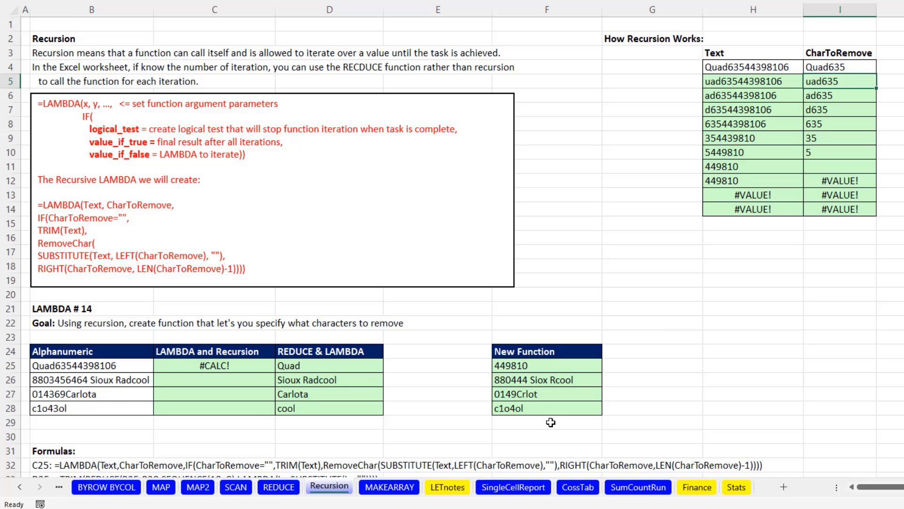
Split the I4 text into single characters across row 18 with =MID(I4,SEQUENCE(,LEN(I4)),1) in G18
double_click(248, 367)
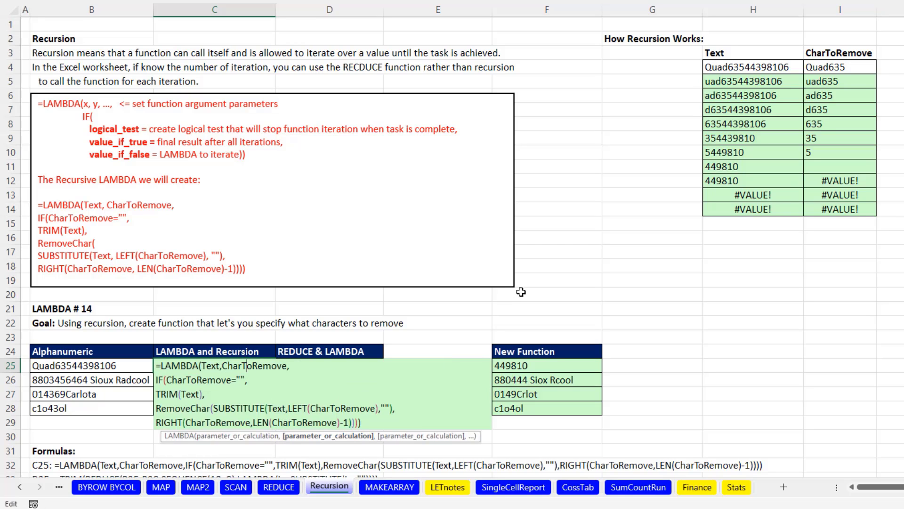
key("Return")
left_click(825, 72)
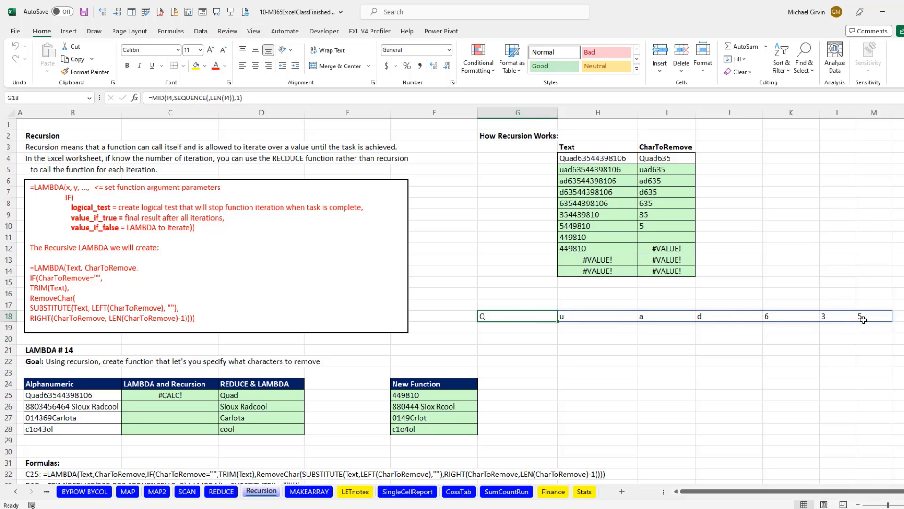
Examine the SUBSTITUTE formula in H5 and the cells it references in the How Recursion Works table
double_click(593, 170)
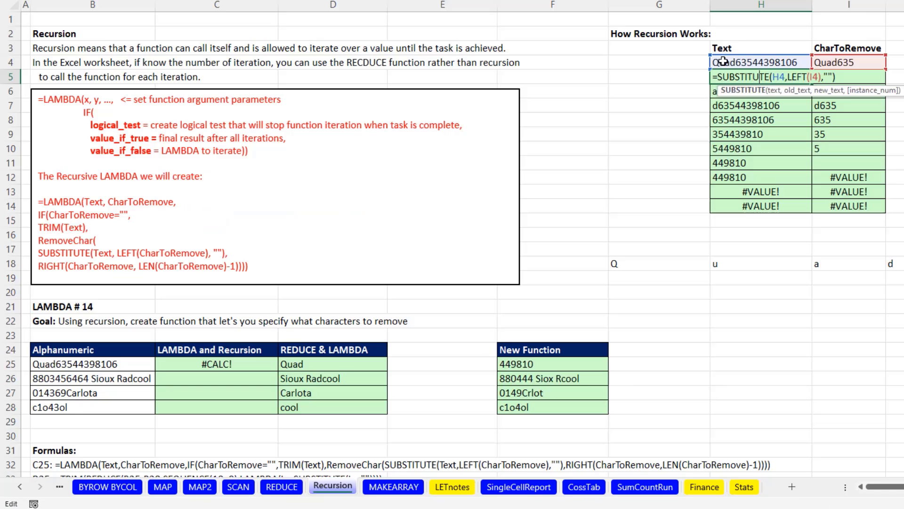
key("ctrl+Return")
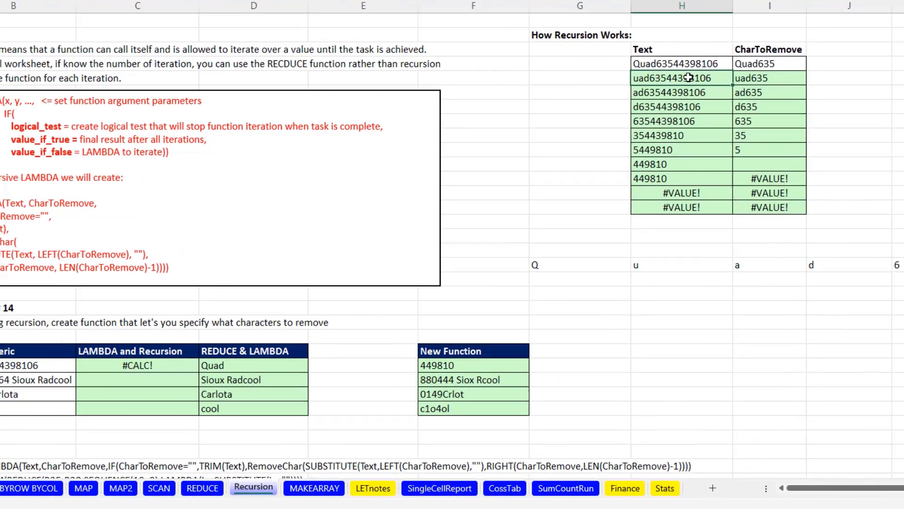
double_click(769, 77)
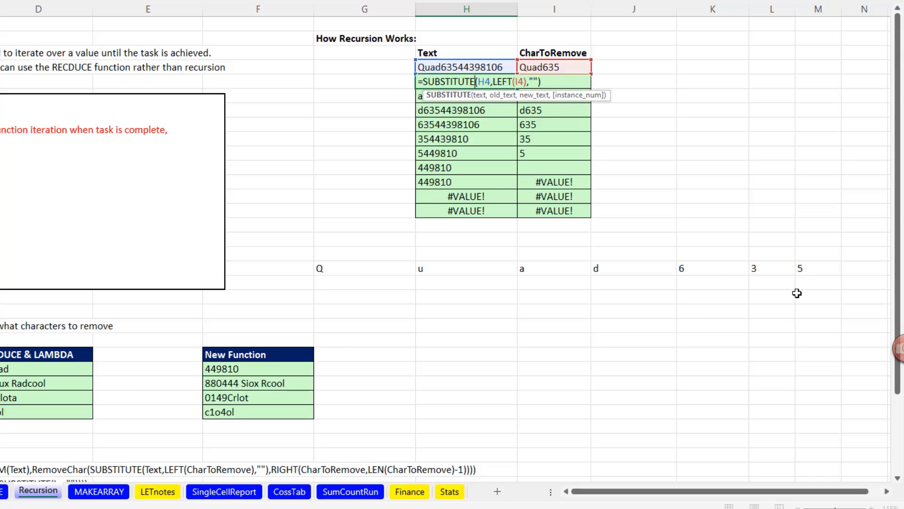
key("ctrl+Return")
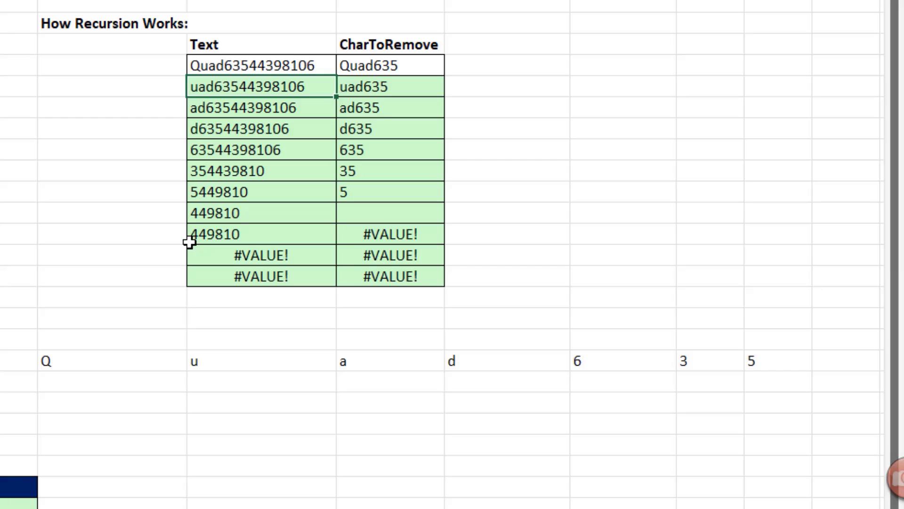
key("F2")
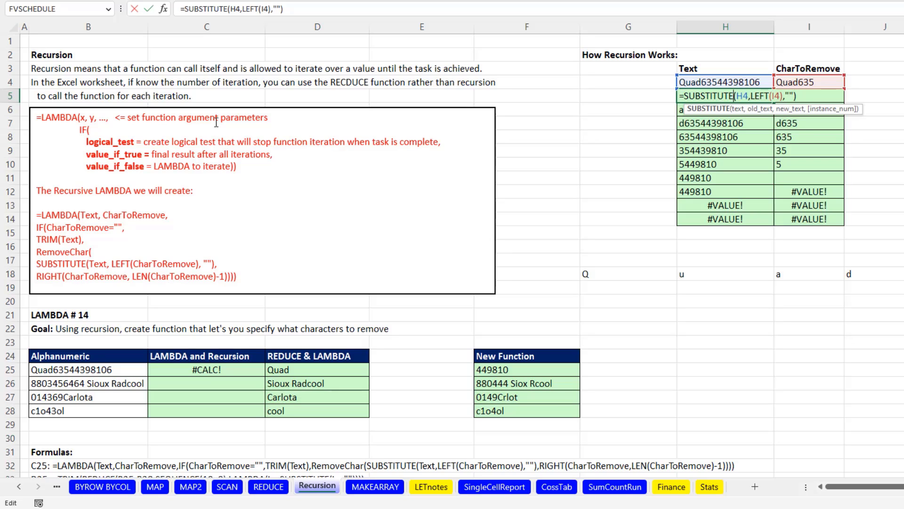
key("ctrl+Return")
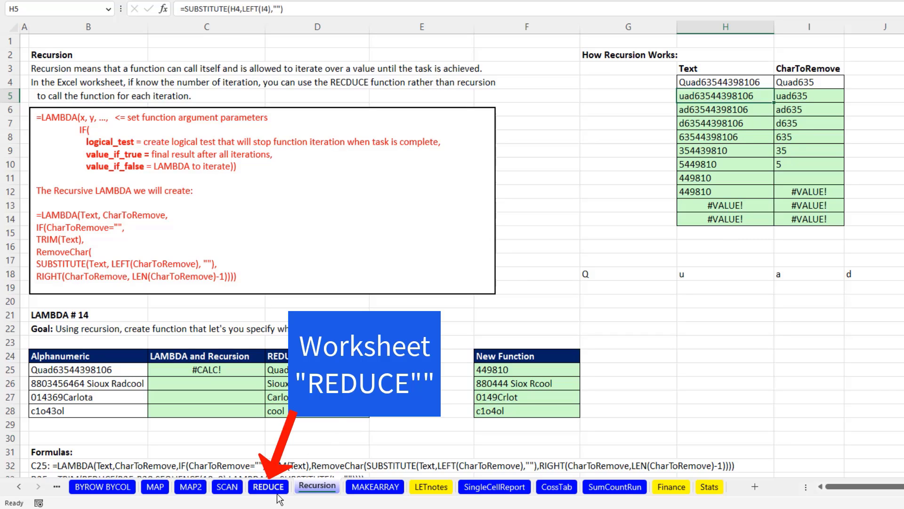
On the REDUCE sheet, generate the numbers 0 to 9 across row 5 with =SEQUENCE(,10,0) in H5
left_click(262, 488)
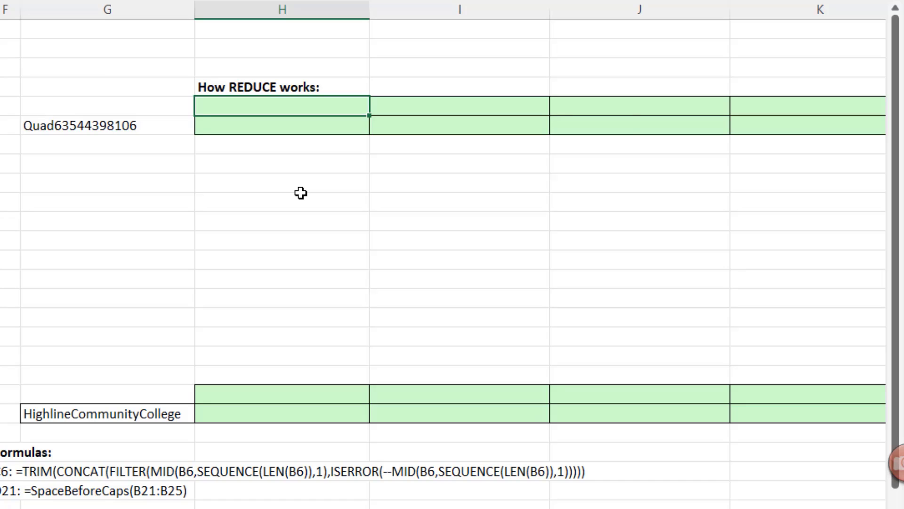
type("=se")
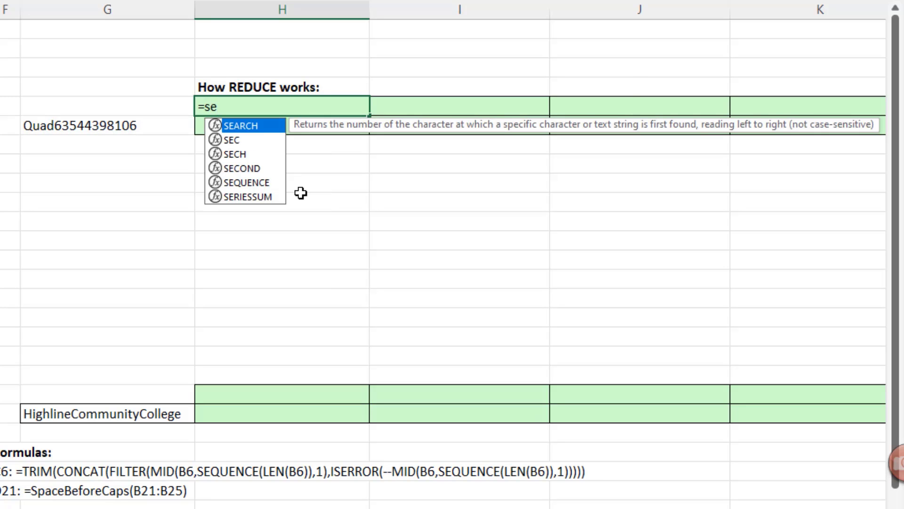
type("q")
key("Tab")
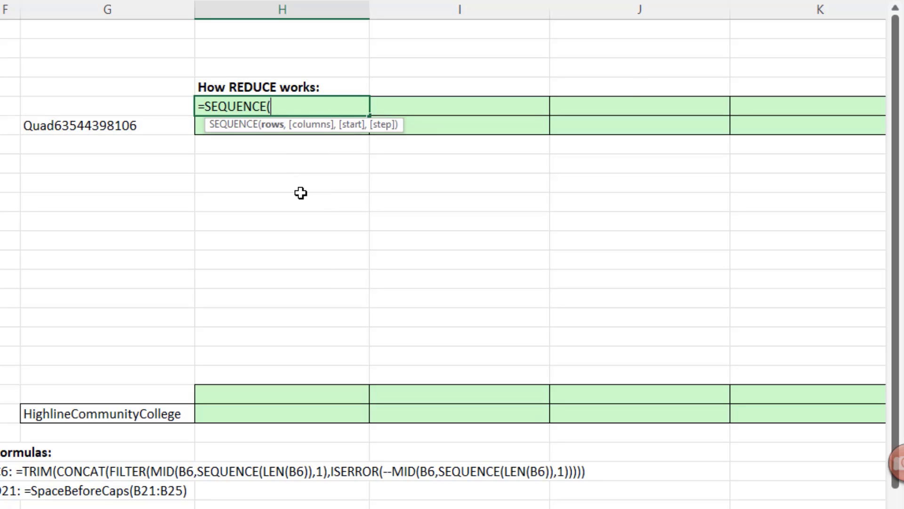
type(",10")
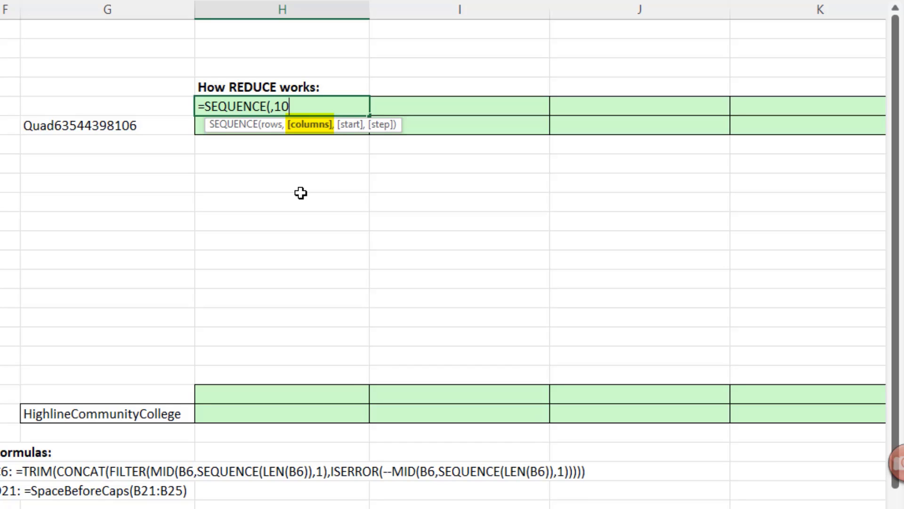
type(",0)")
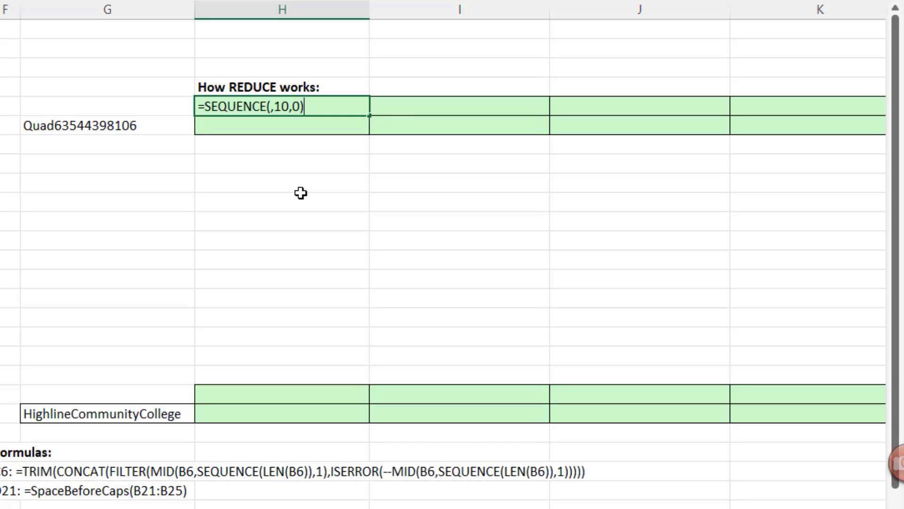
key("ctrl+Return")
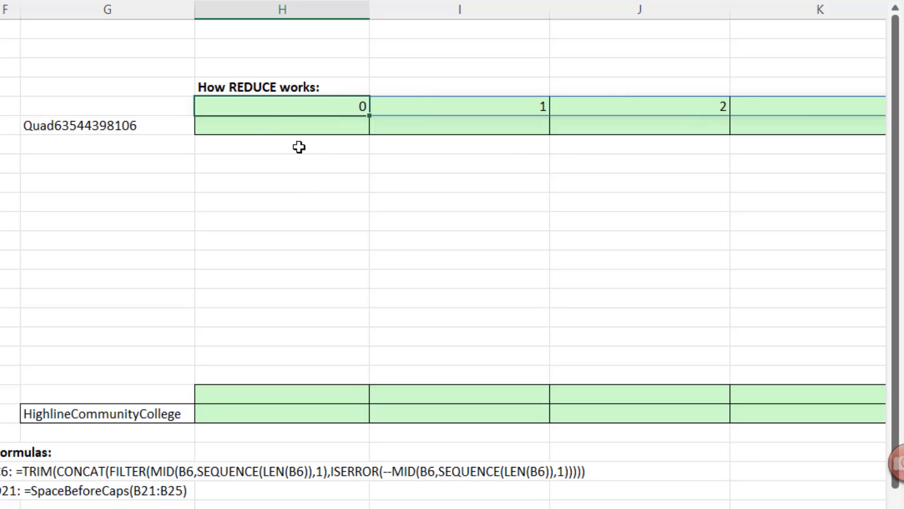
Enter =SUBSTITUTE(G6,H5,"") in H6 and copy it across the row through Q6
left_click(264, 130)
type("=sub")
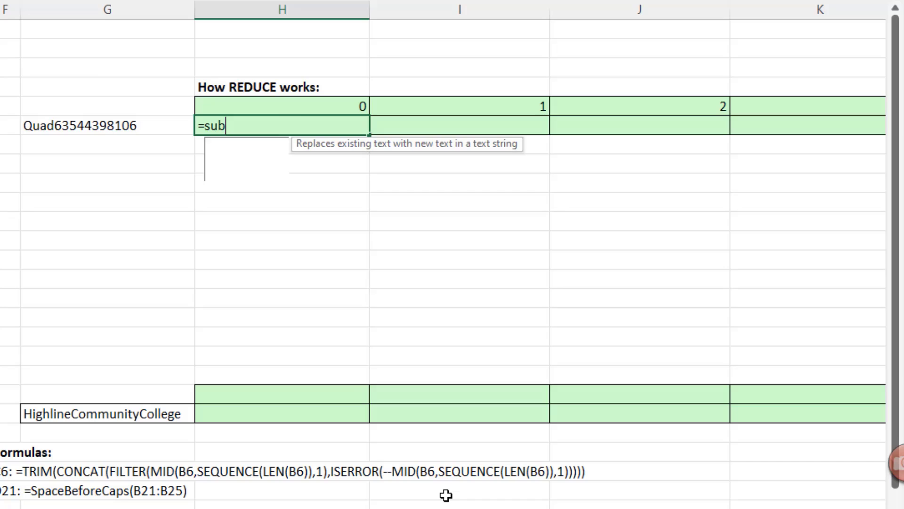
key("Tab")
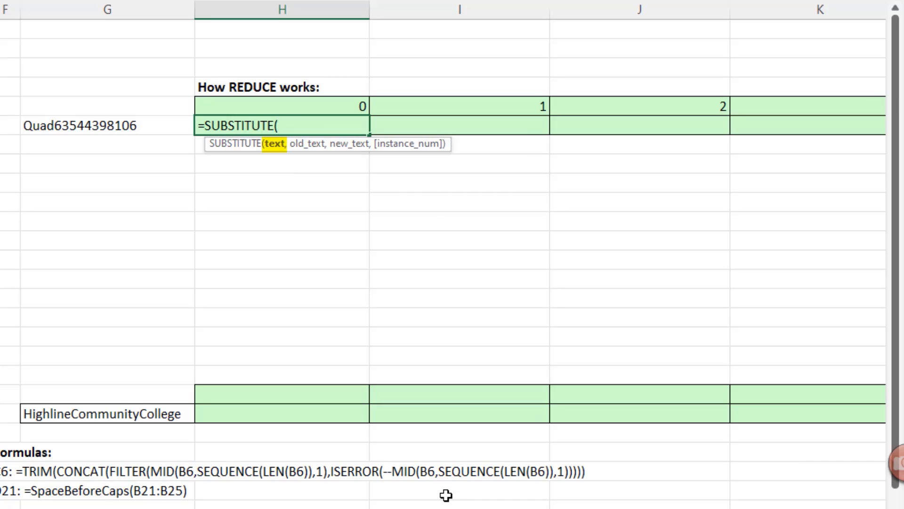
key("Left")
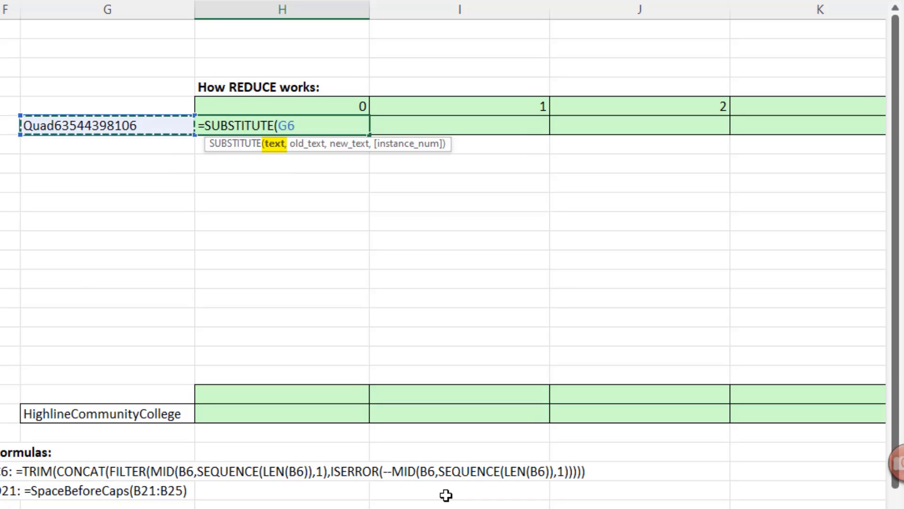
type(",")
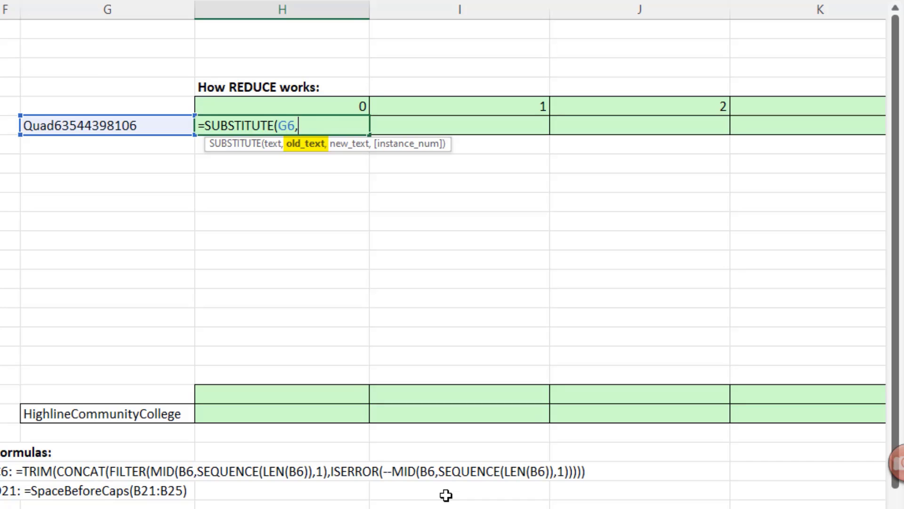
key("Up")
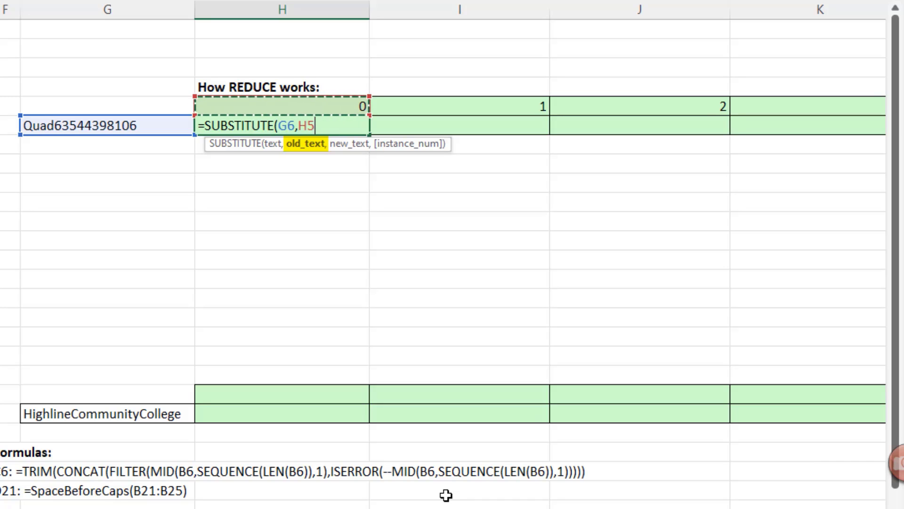
type(",")
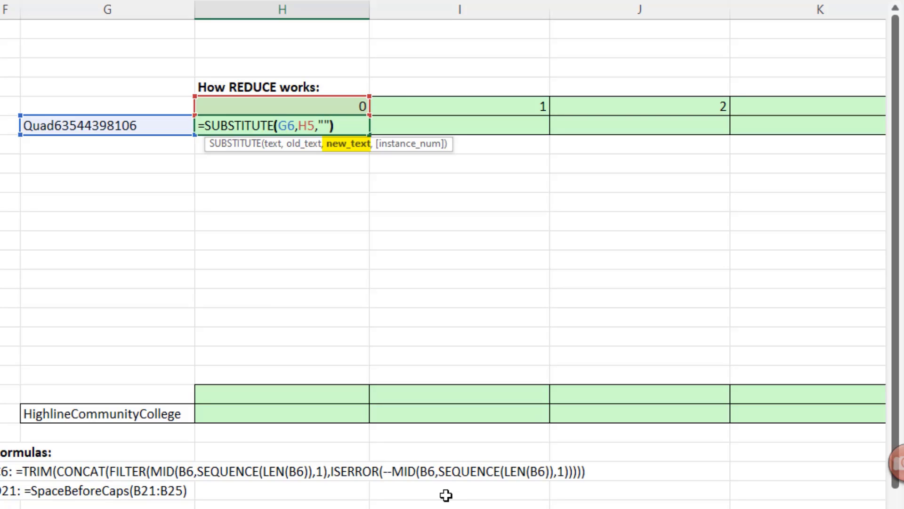
type("\"\")")
key("ctrl+Return")
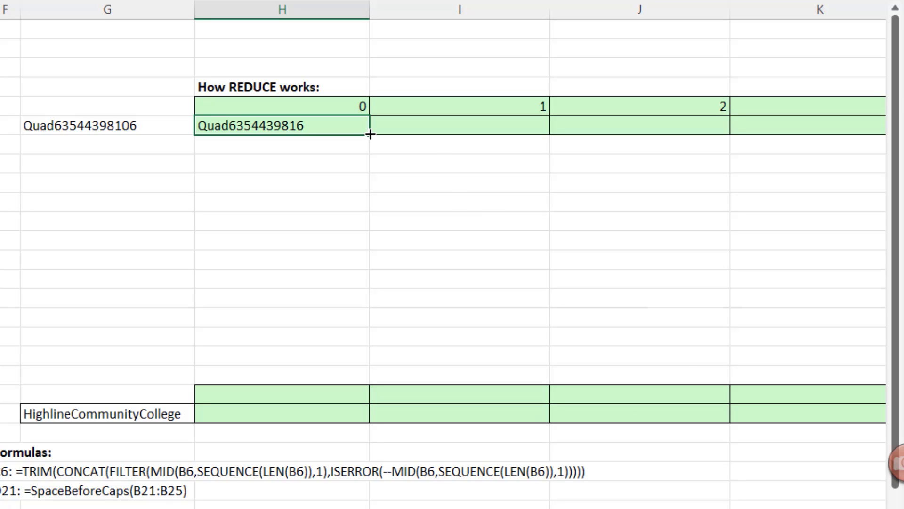
left_click_drag(370, 134, 862, 129)
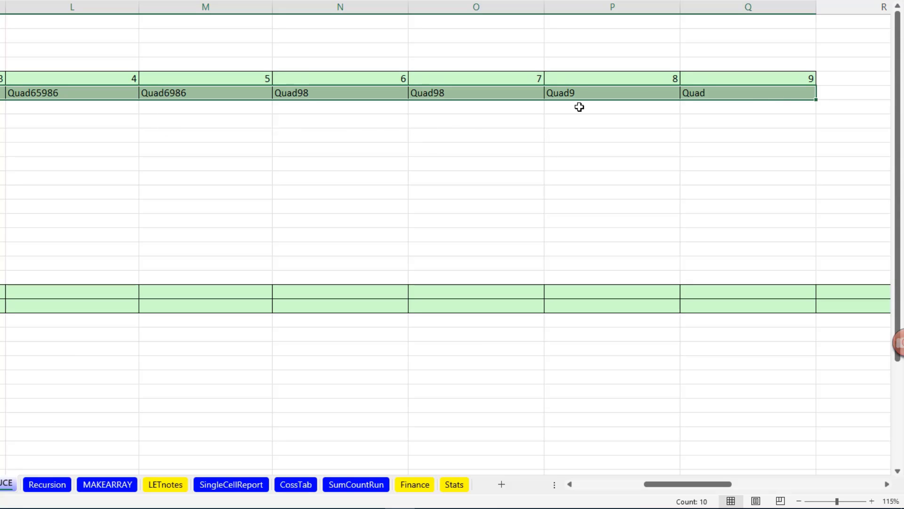
left_click(712, 91)
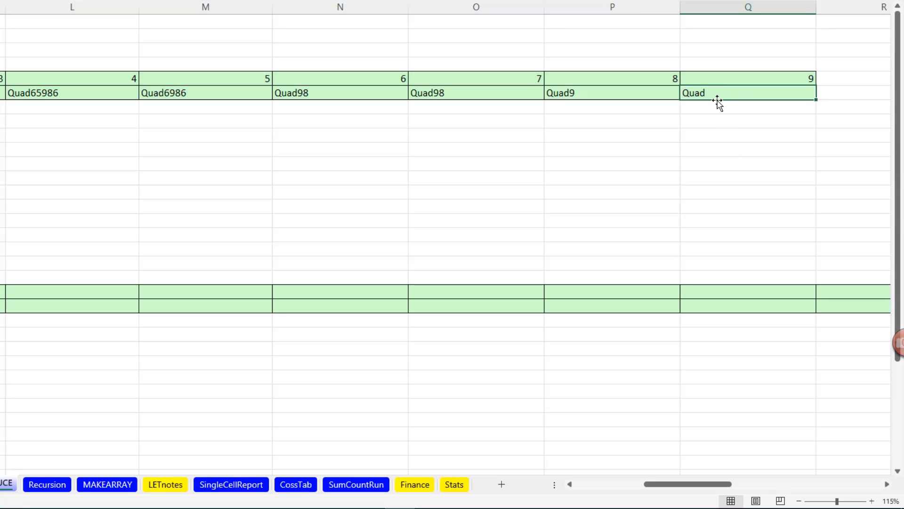
Start a REDUCE formula in D6 with B6:B15 as the initial value and SEQUENCE(,10,0) as the array
left_click_drag(672, 483, 587, 488)
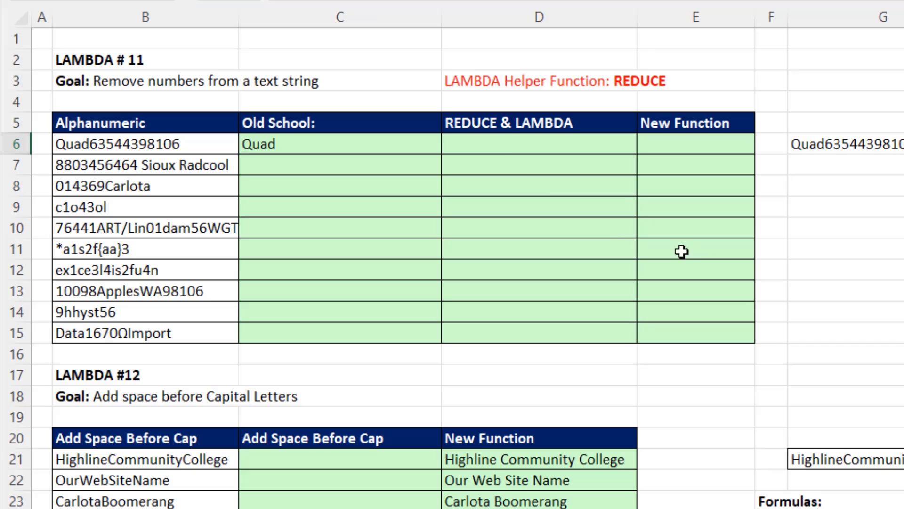
left_click(496, 145)
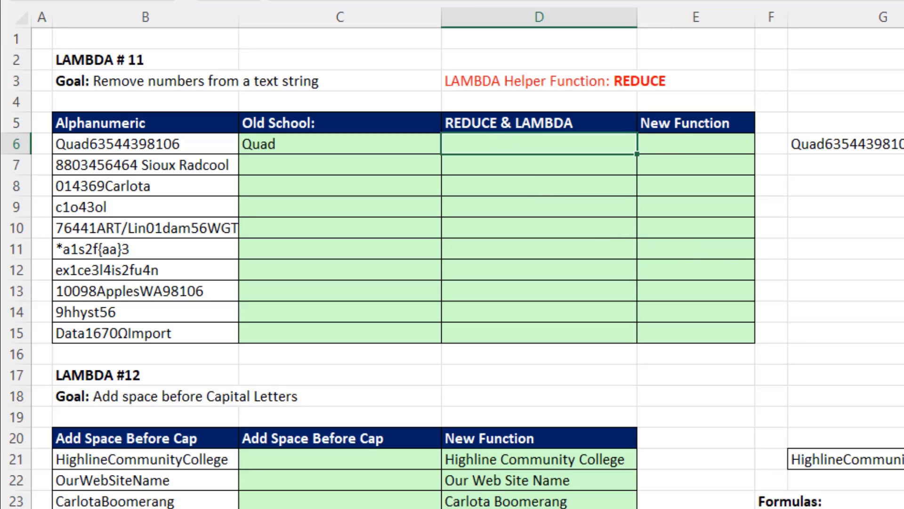
type("=red")
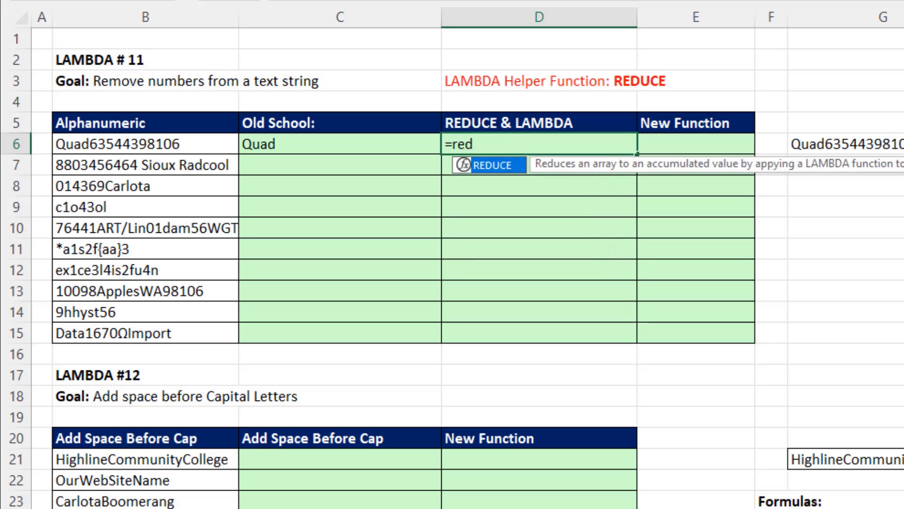
key("Tab")
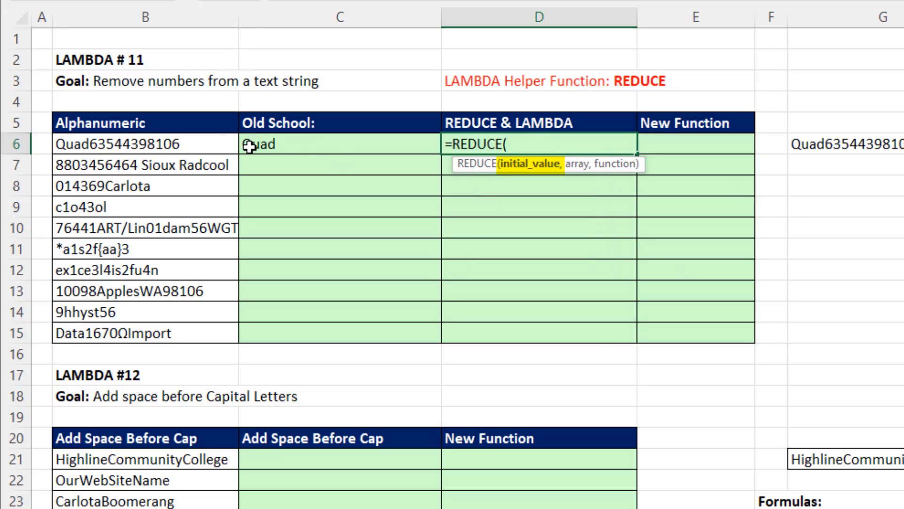
left_click(220, 149)
left_click_drag(220, 149, 187, 333)
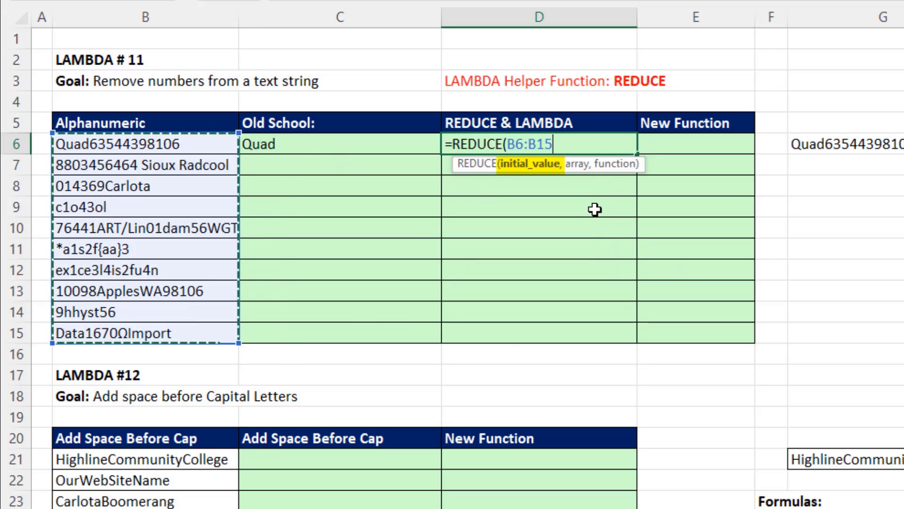
type(",seq")
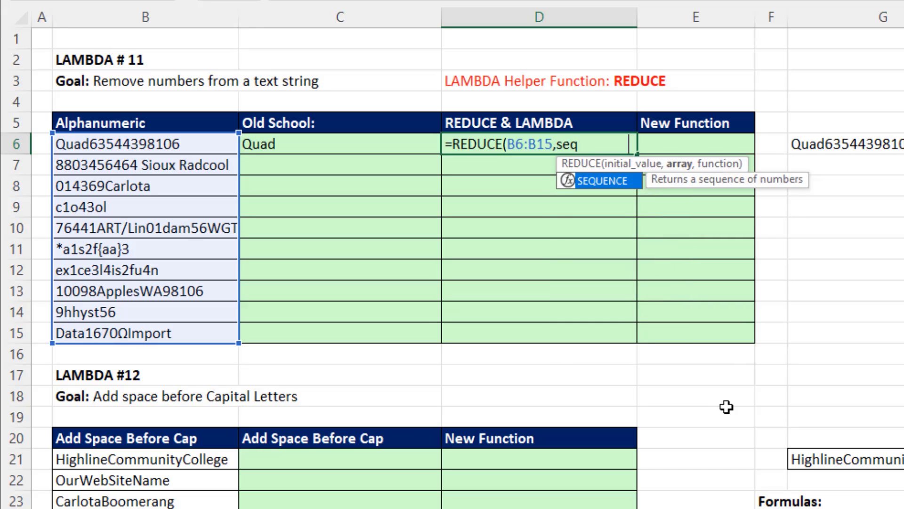
key("Tab")
type(",10,0")
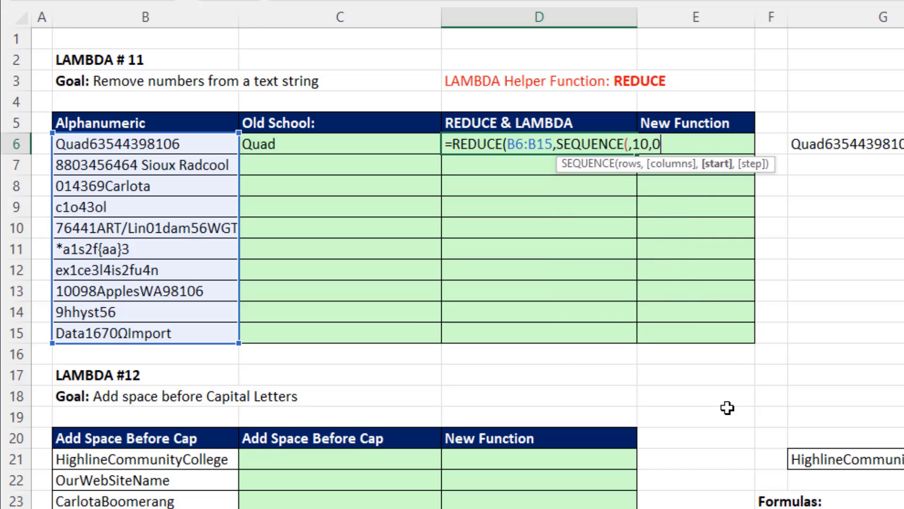
type(")")
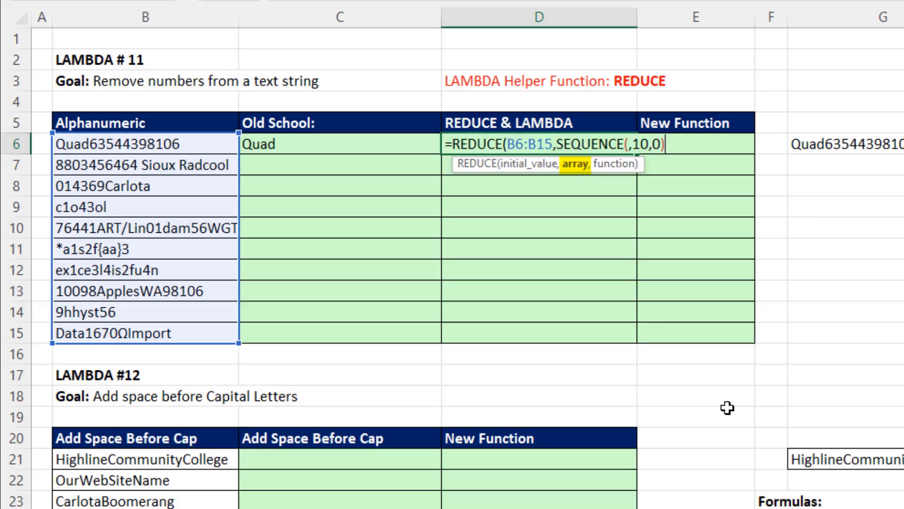
type(",")
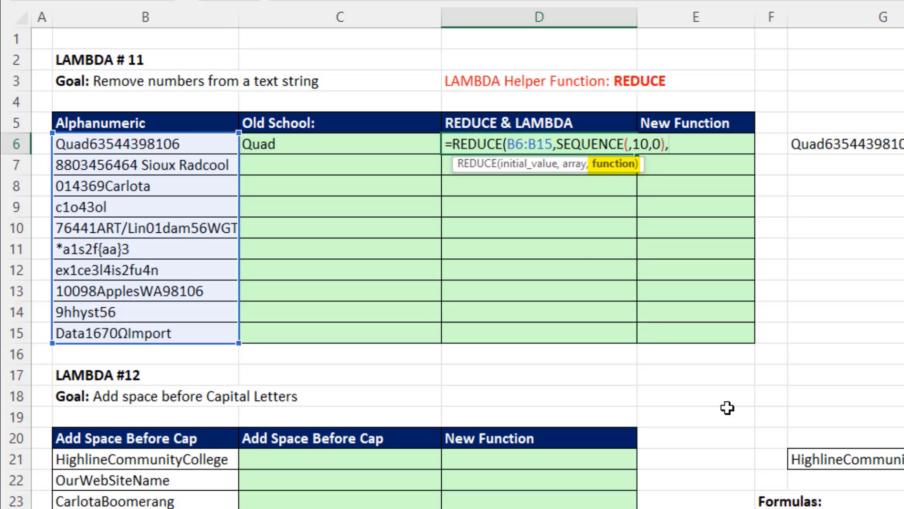
Add a LAMBDA with parameters i and a as the function argument of REDUCE in D6
type("L")
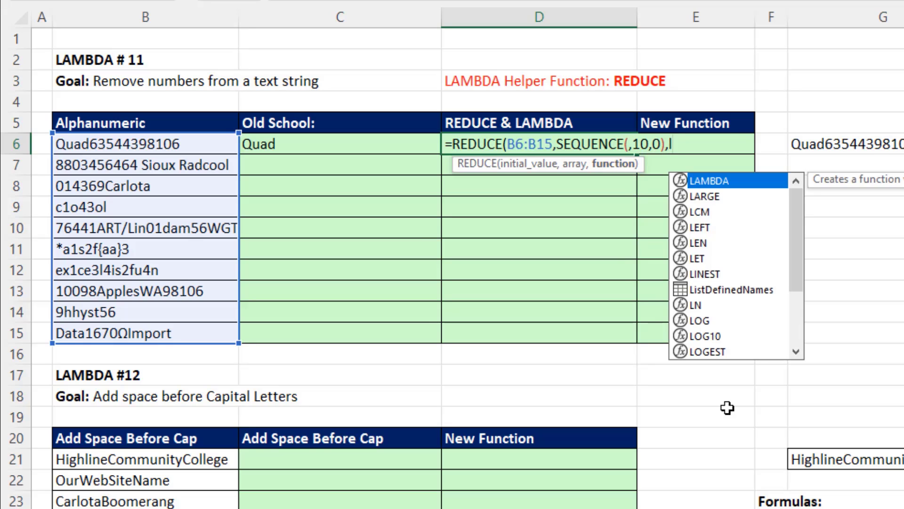
key("Tab")
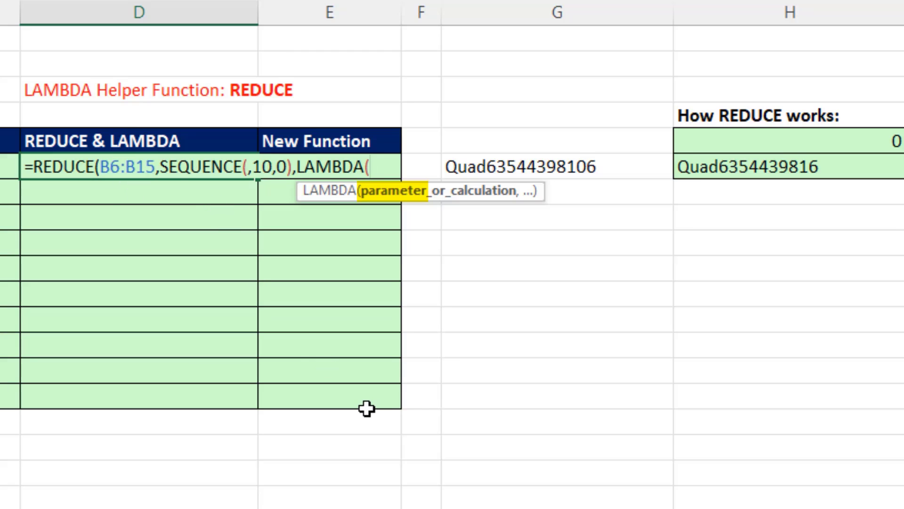
type(",")
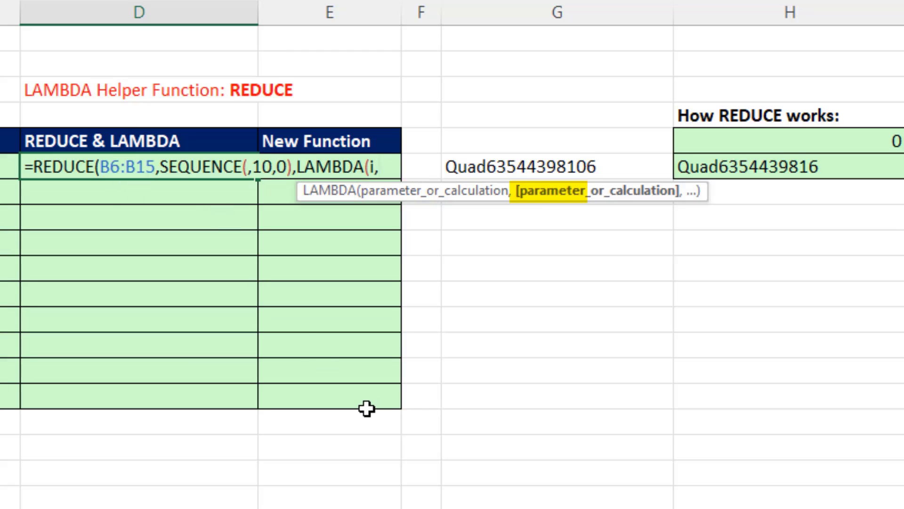
type("a,")
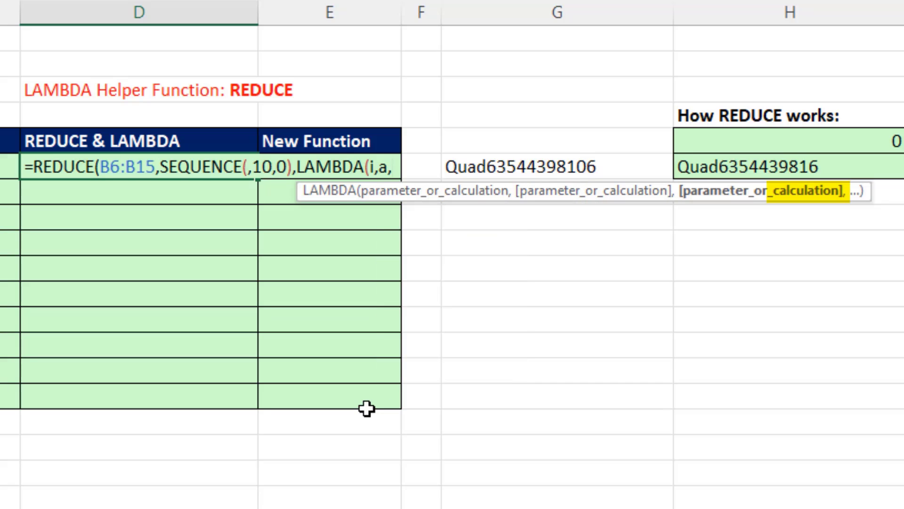
Use SUBSTITUTE(i,a,"") as the LAMBDA calculation and enter the completed REDUCE formula in D6
type("su")
key("Tab")
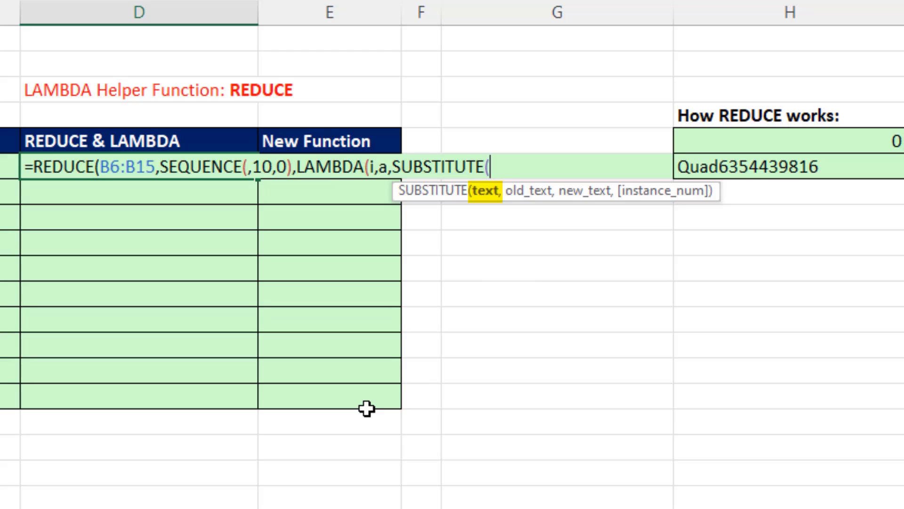
type("i")
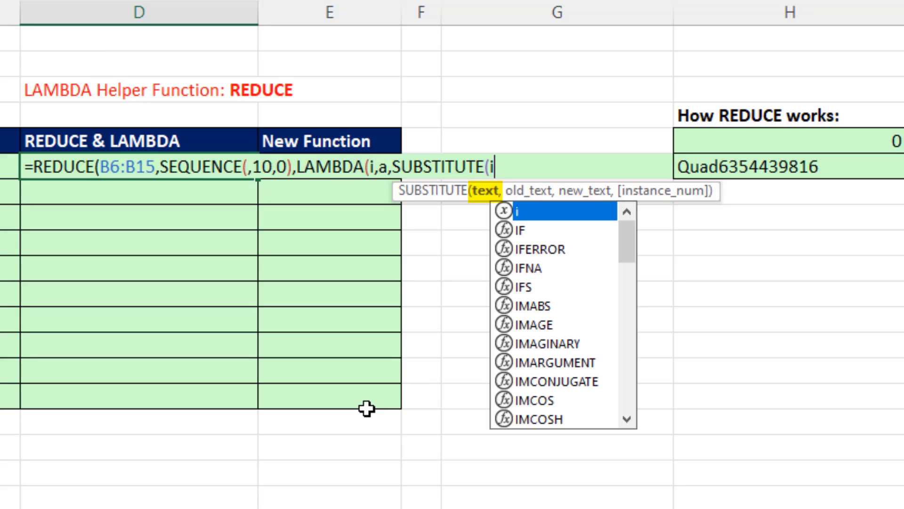
type(",")
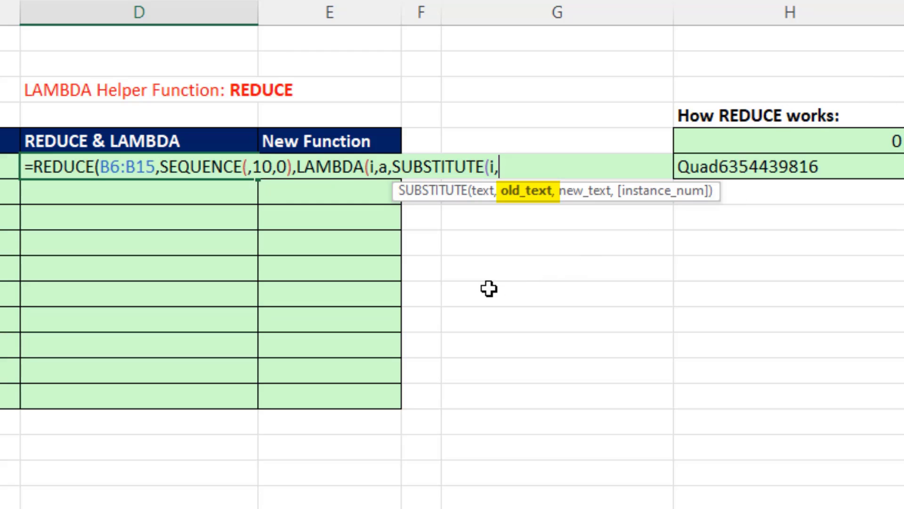
type("a,")
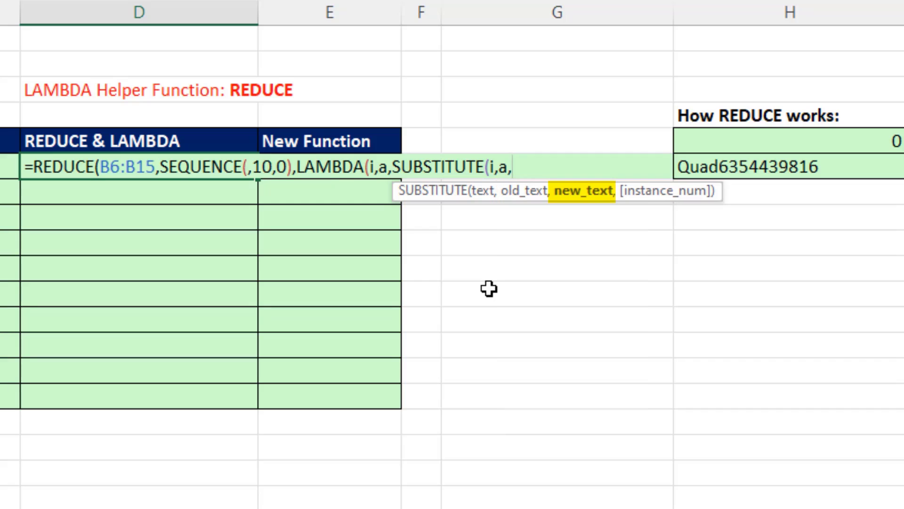
type("\"\"")
type(")")
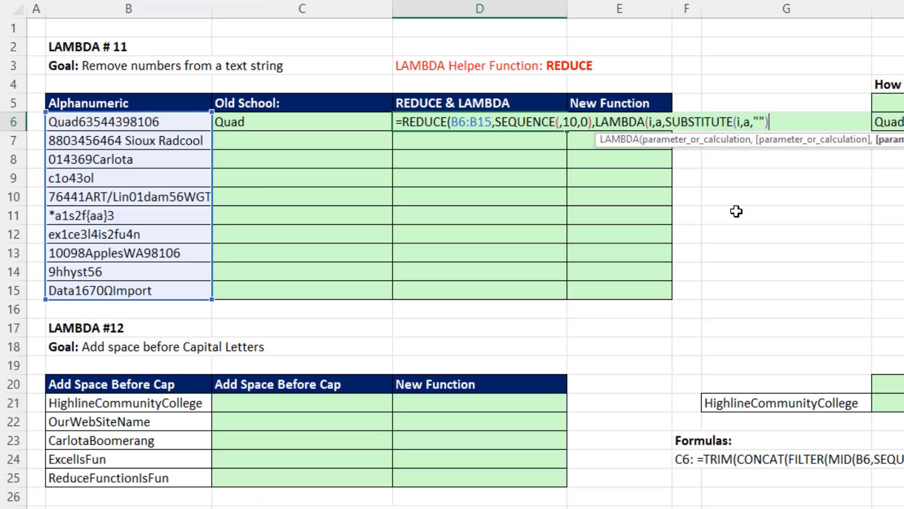
type(")")
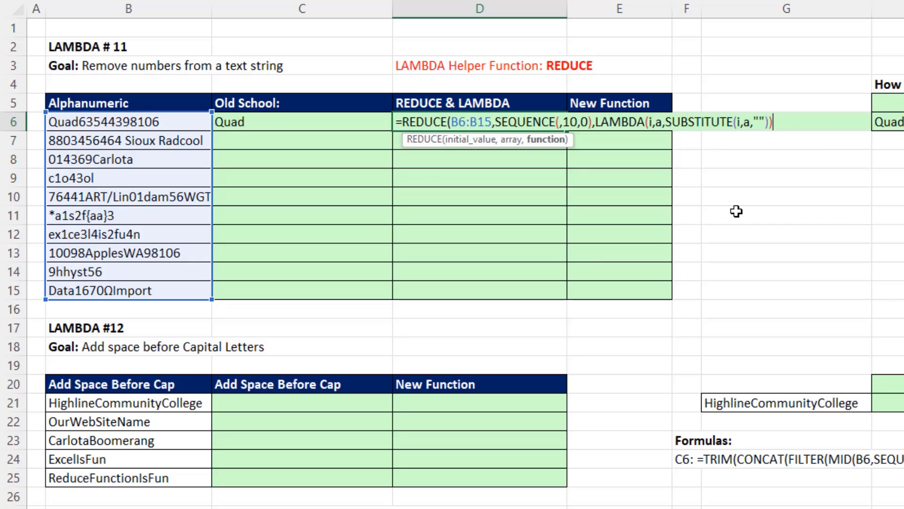
type(")")
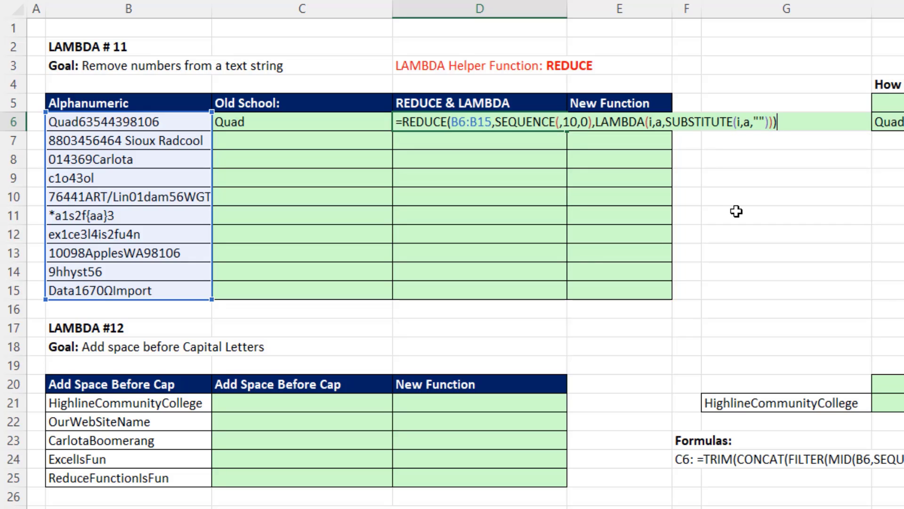
key("ctrl+Return")
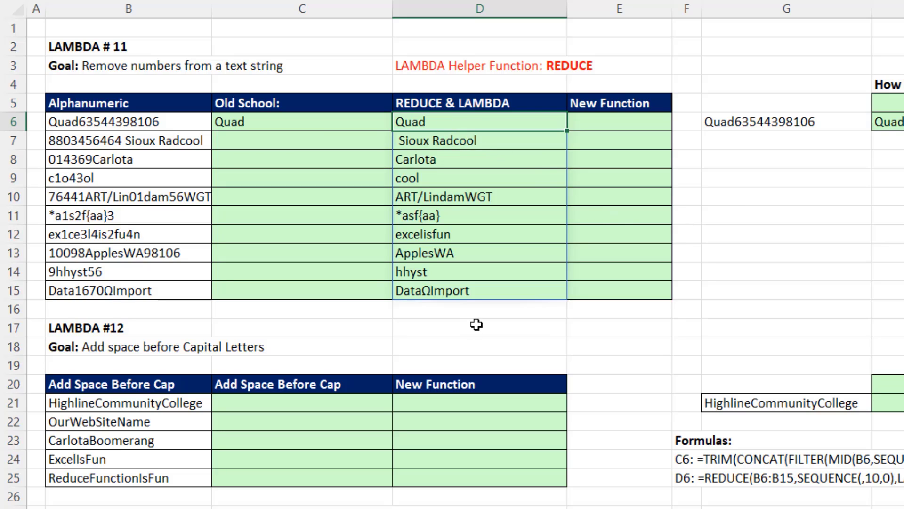
Wrap the REDUCE formula in D6 in TRIM to strip extra spaces from the results
key("F2")
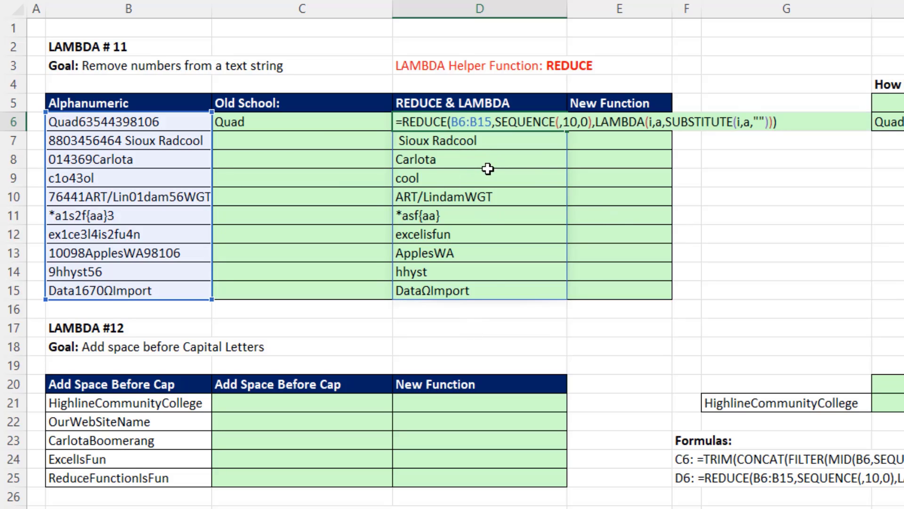
key("Home")
key("Right")
type("TRIM(")
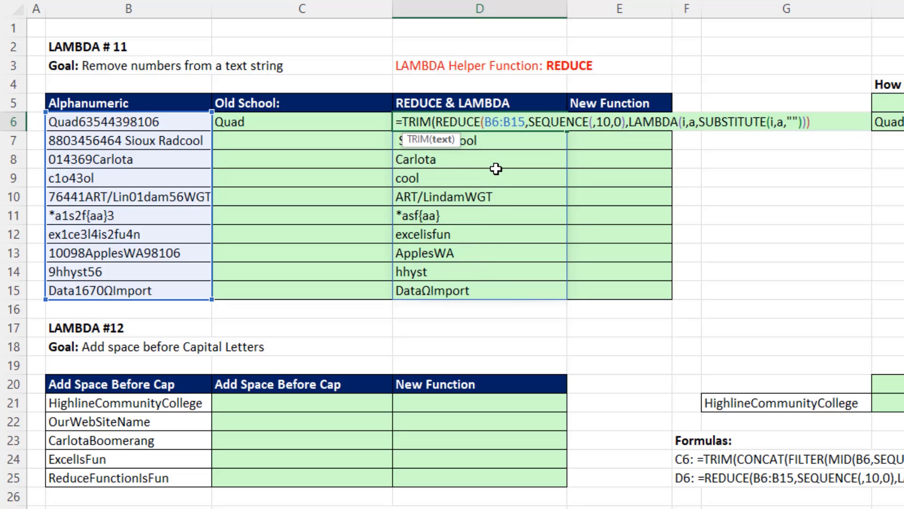
left_click(827, 123)
type(")")
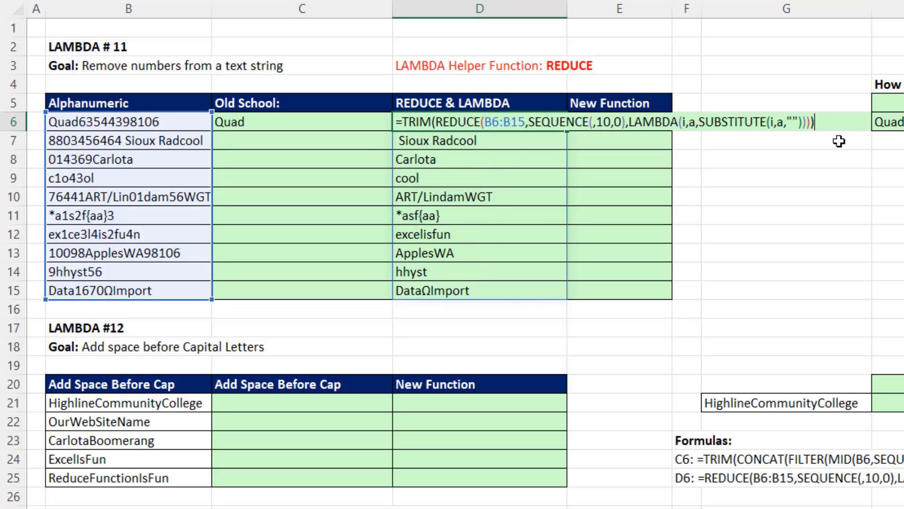
key("ctrl+Return")
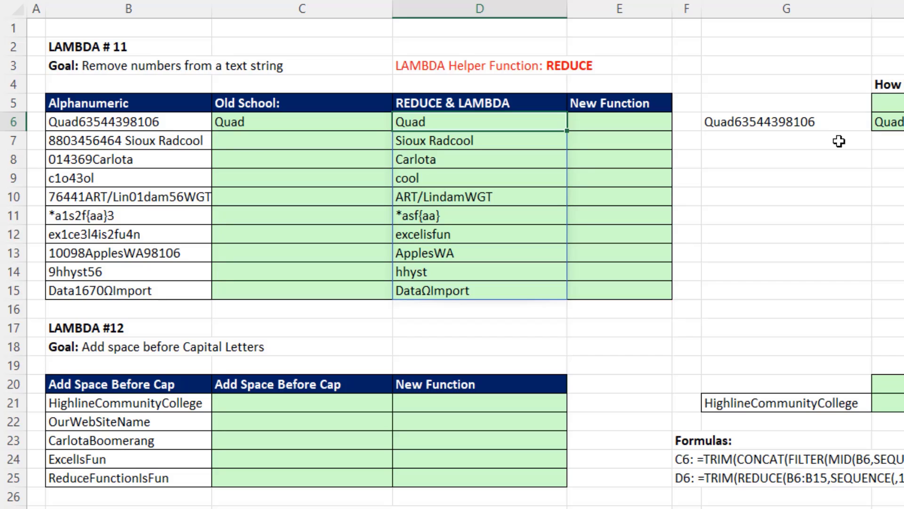
Insert line breaks in the D6 formula before SEQUENCE and before the inner LAMBDA
key("F2")
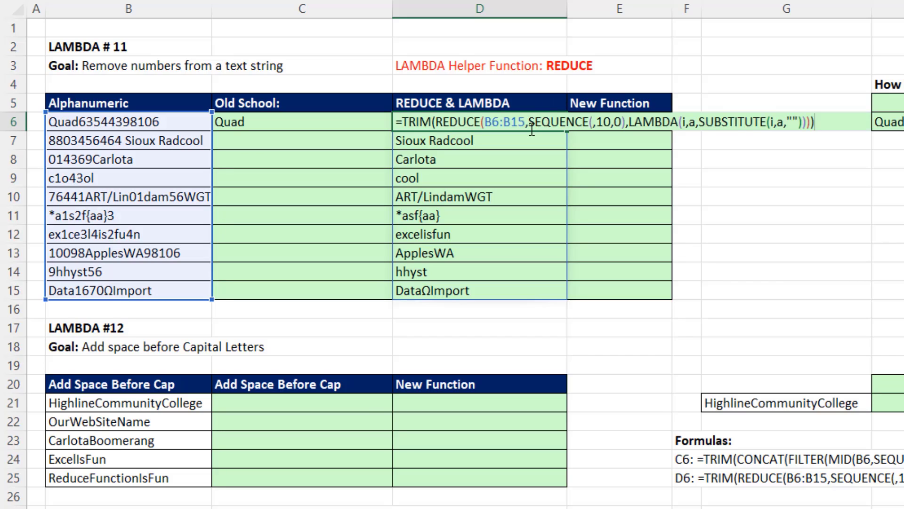
left_click(532, 130)
key("alt+Return")
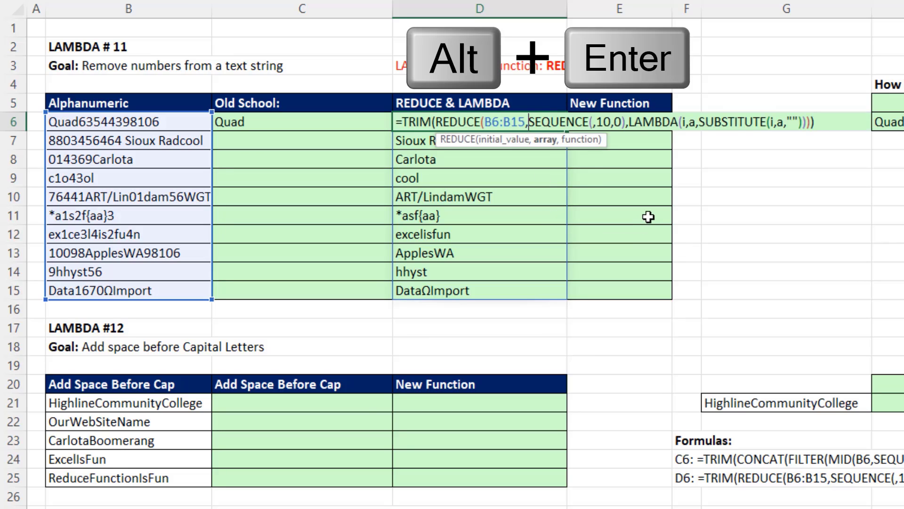
key("alt+Return")
left_click(496, 144)
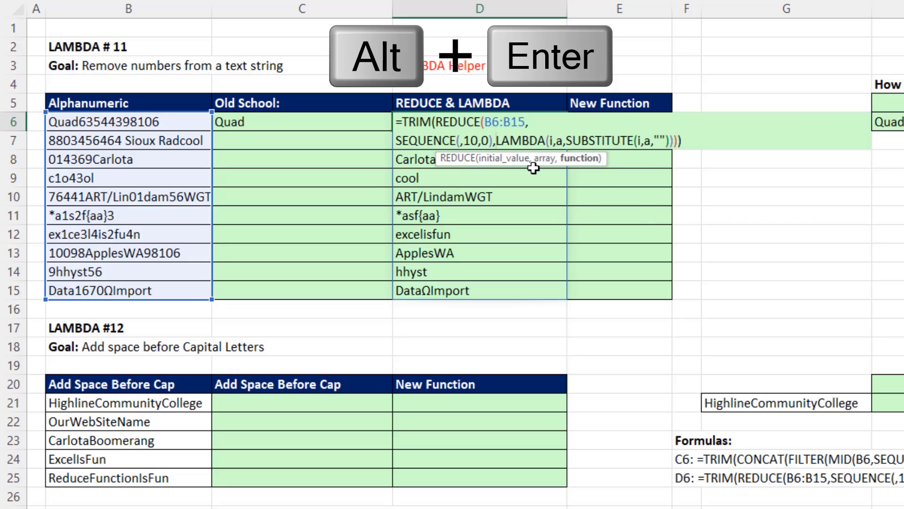
key("alt+Return")
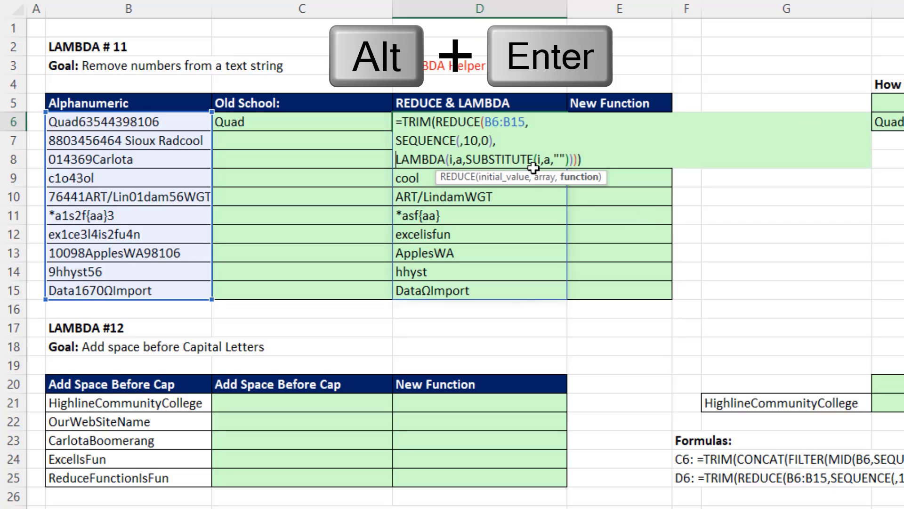
Wrap the D6 formula in LAMBDA with parameter Text on its own line, and replace REDUCE's initial value B6:B15 with Text
left_click(404, 123)
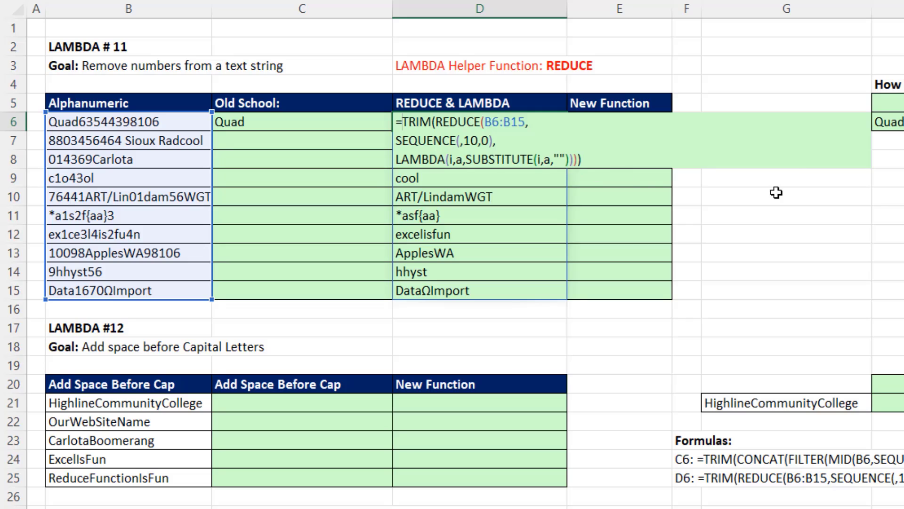
type("L")
key("Tab")
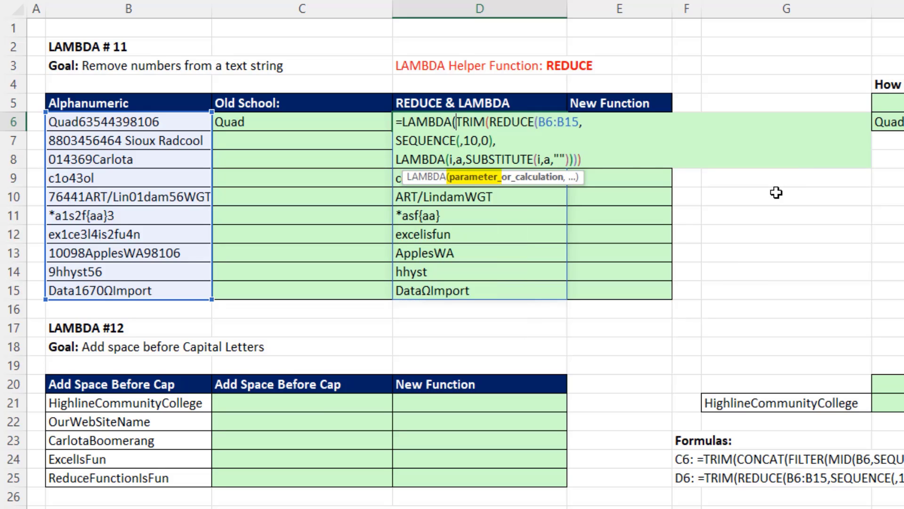
type("T")
type("ext,")
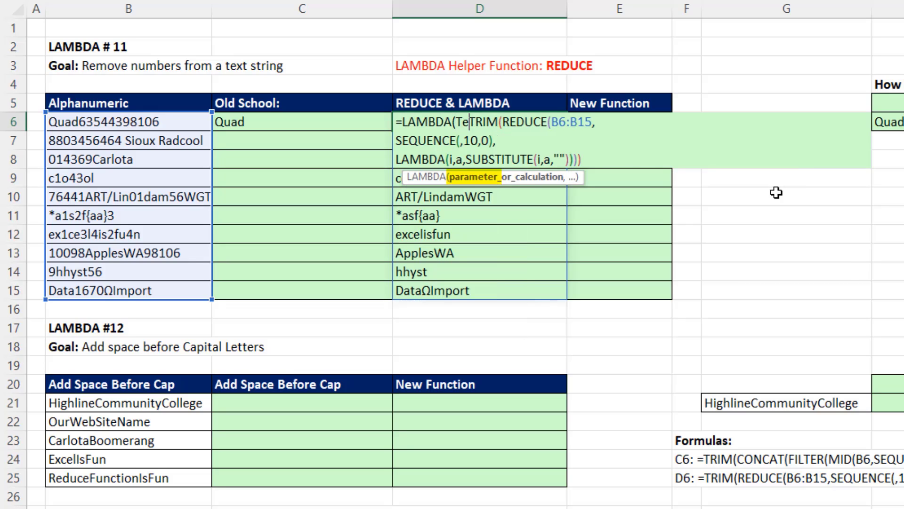
key("alt+Return")
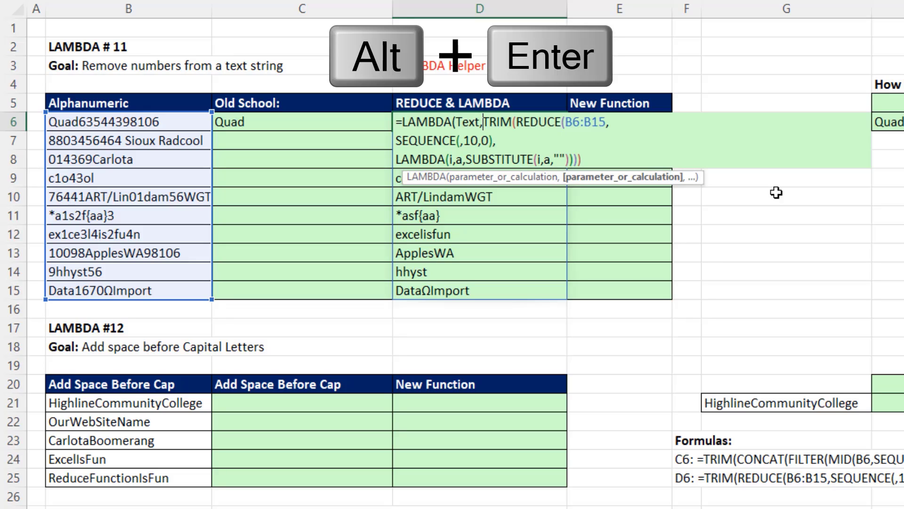
key("alt+Return")
double_click(496, 138)
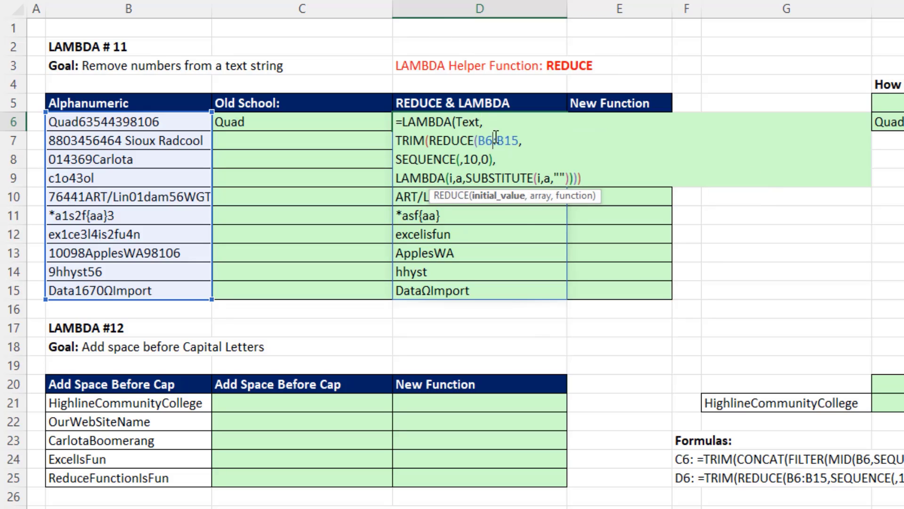
type("Text")
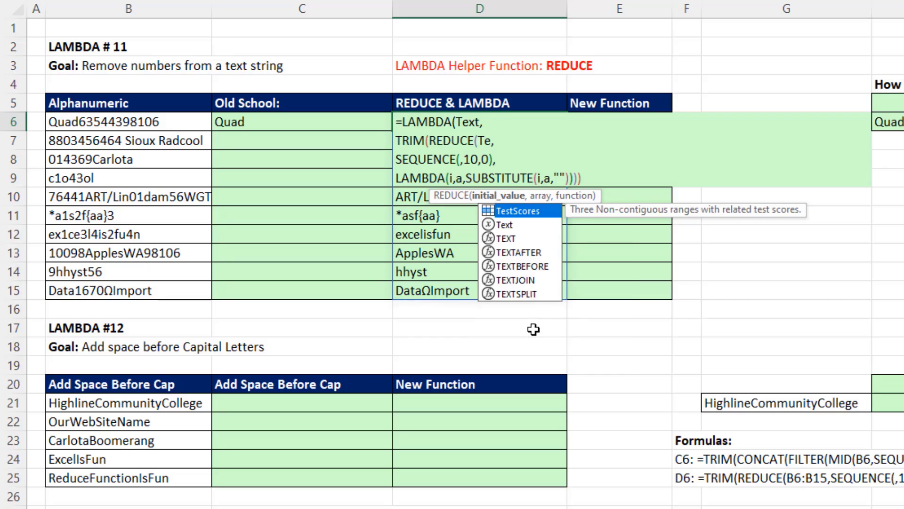
Close the outer LAMBDA in D6, call it with (B6:B15) as its argument, and enter the formula
key("ctrl+End")
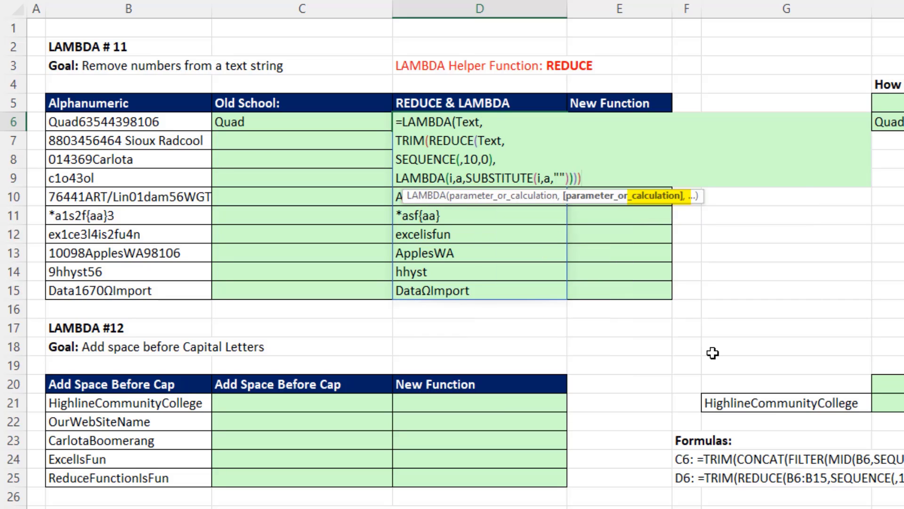
type(")")
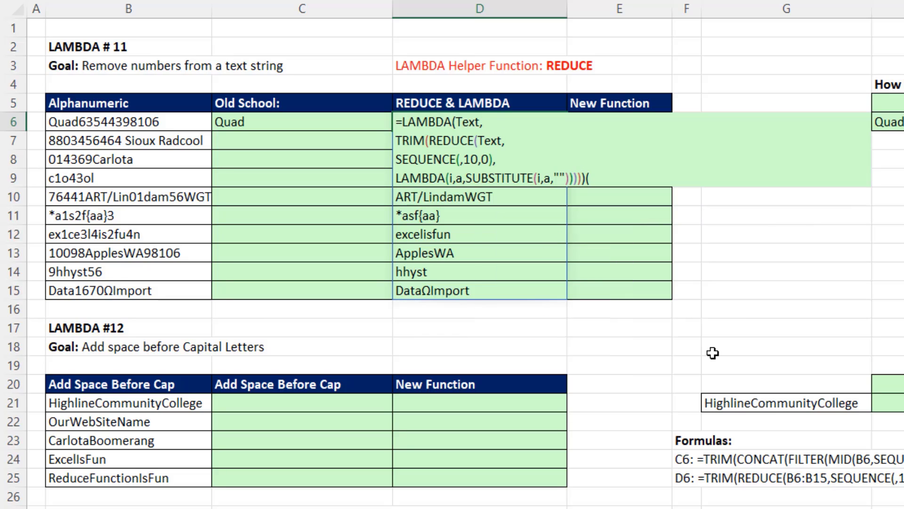
type("(")
left_click_drag(160, 121, 185, 289)
type(")")
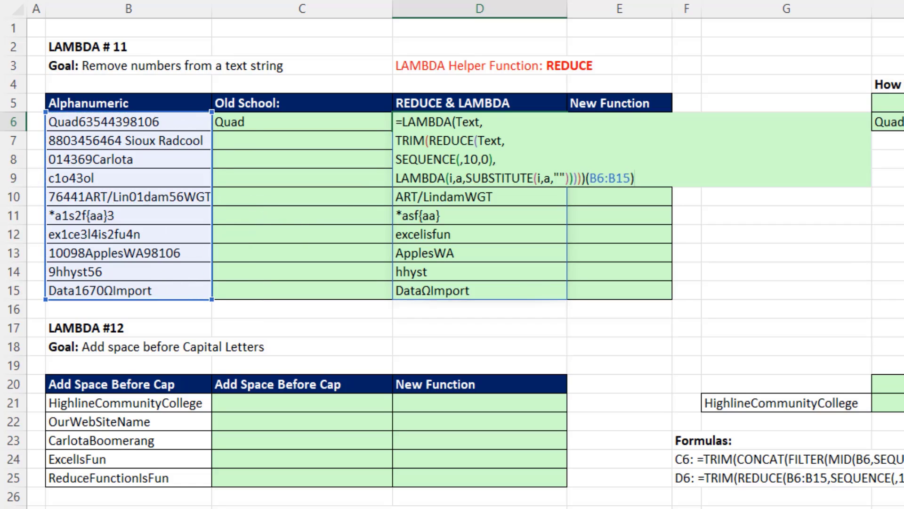
key("ctrl+Return")
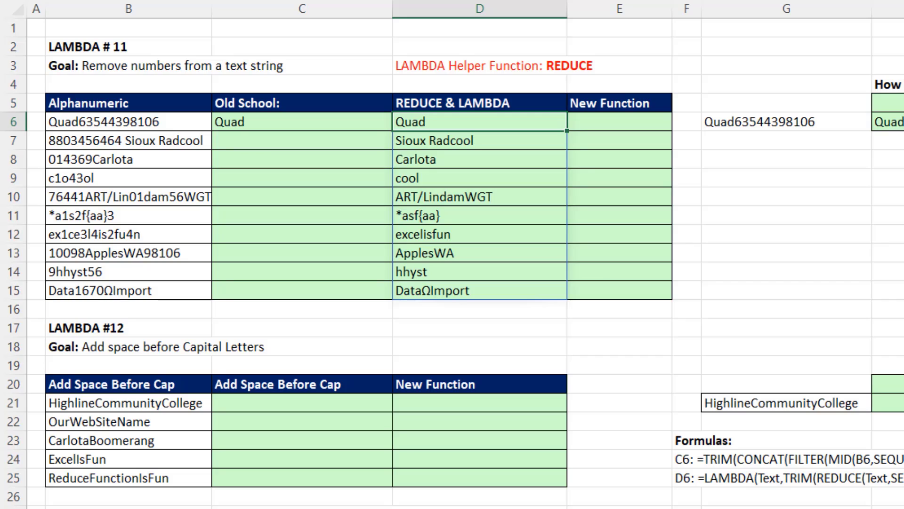
double_click(530, 123)
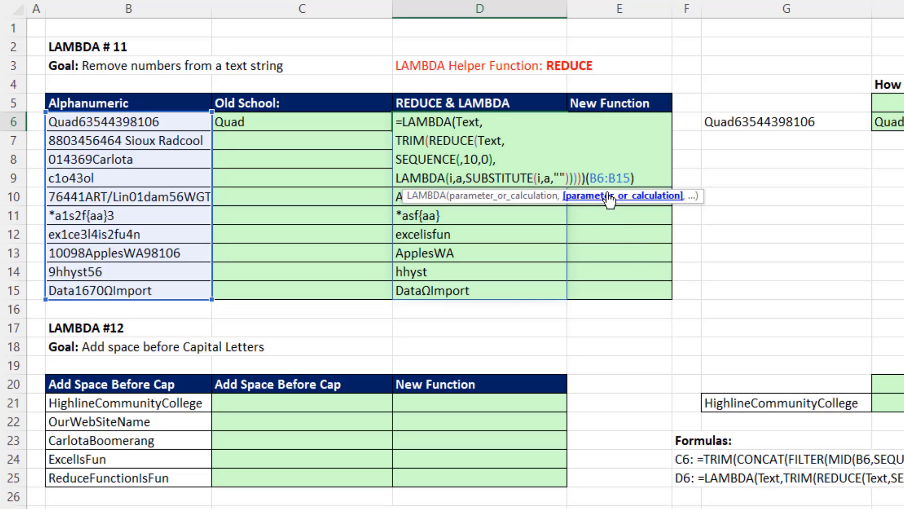
key("Escape")
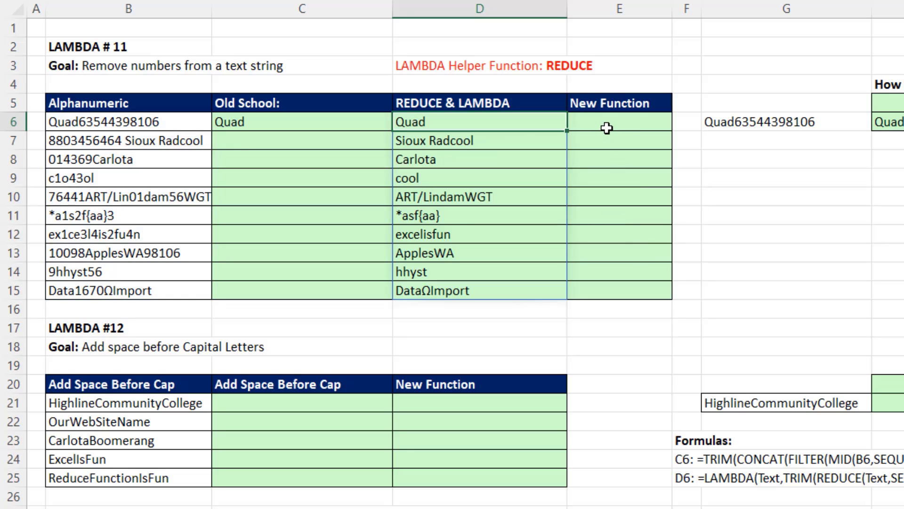
Enter =RemoveNumbersFromText(B6:B15) in E6 and check the entered formula
left_click(606, 128)
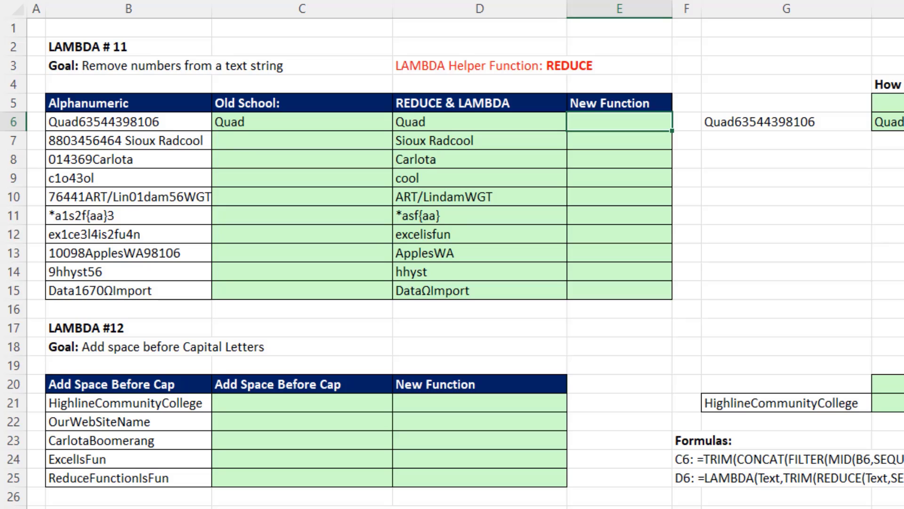
type("=re")
key("Down")
key("Down")
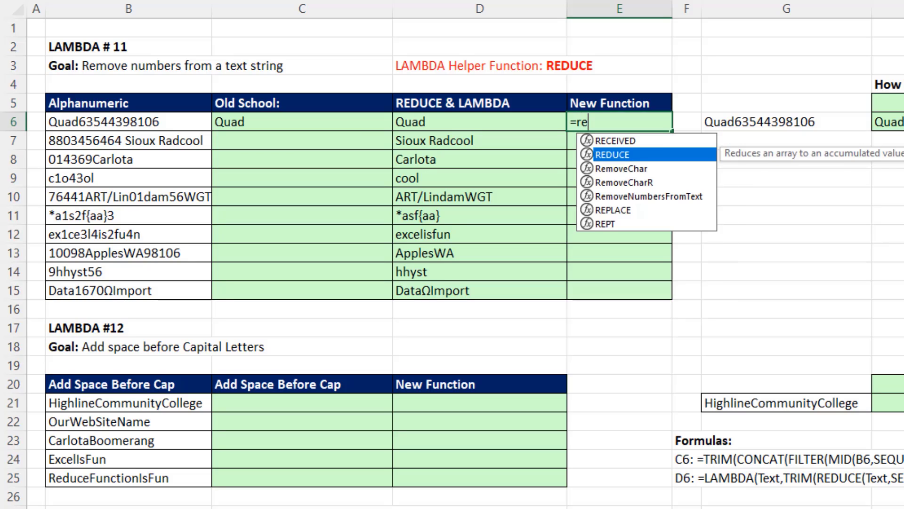
key("Down")
key("Down")
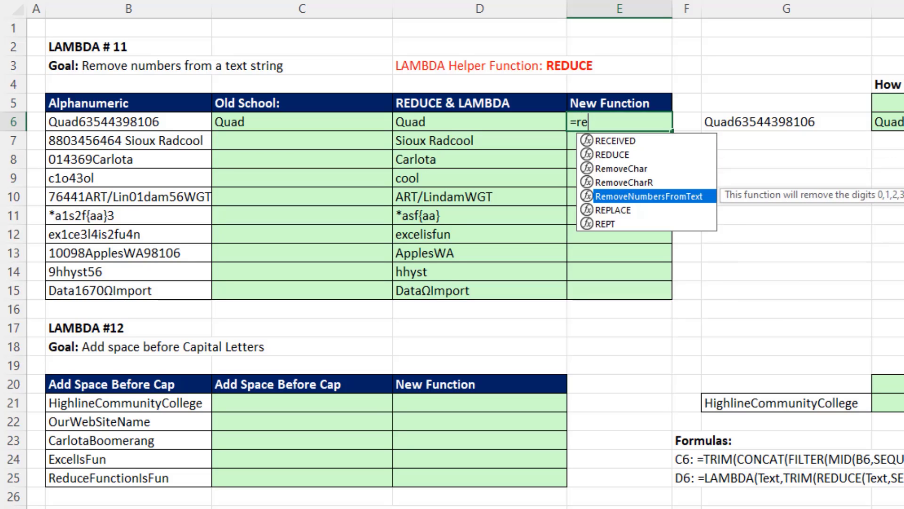
key("Tab")
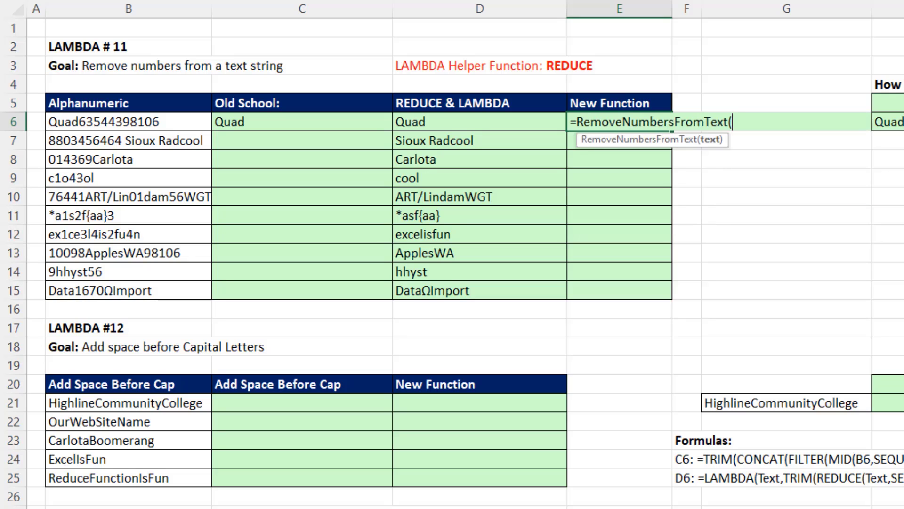
left_click_drag(127, 123, 124, 296)
type(")")
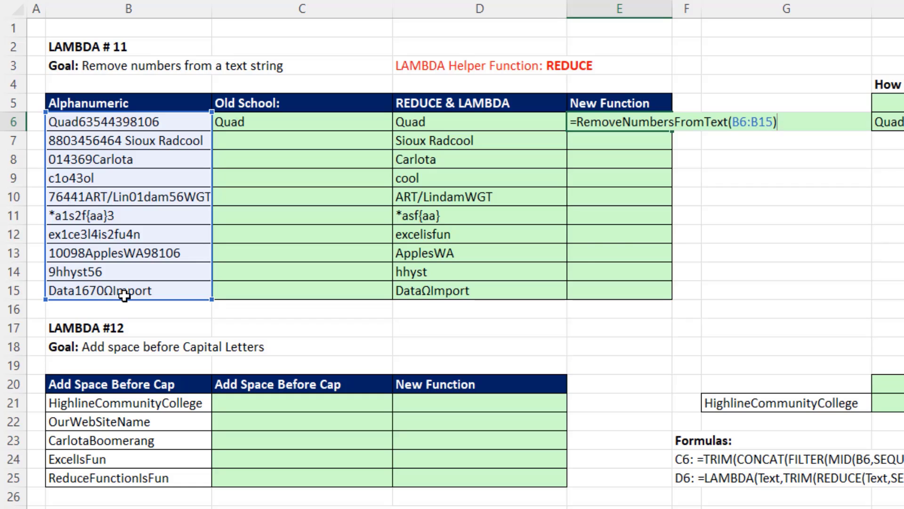
key("Return")
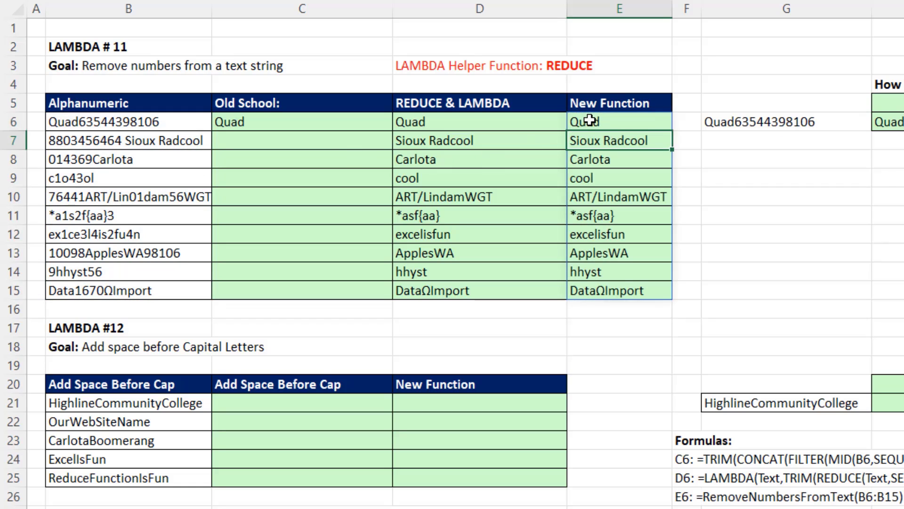
double_click(589, 120)
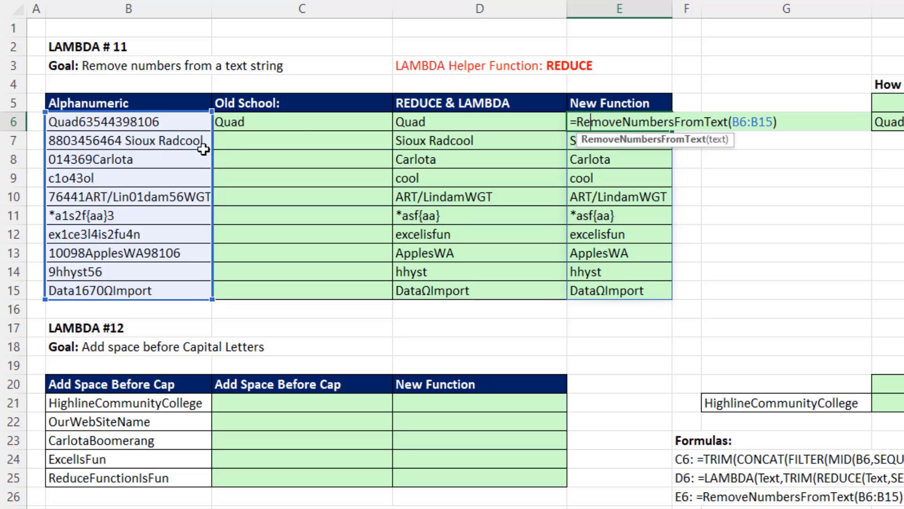
key("Return")
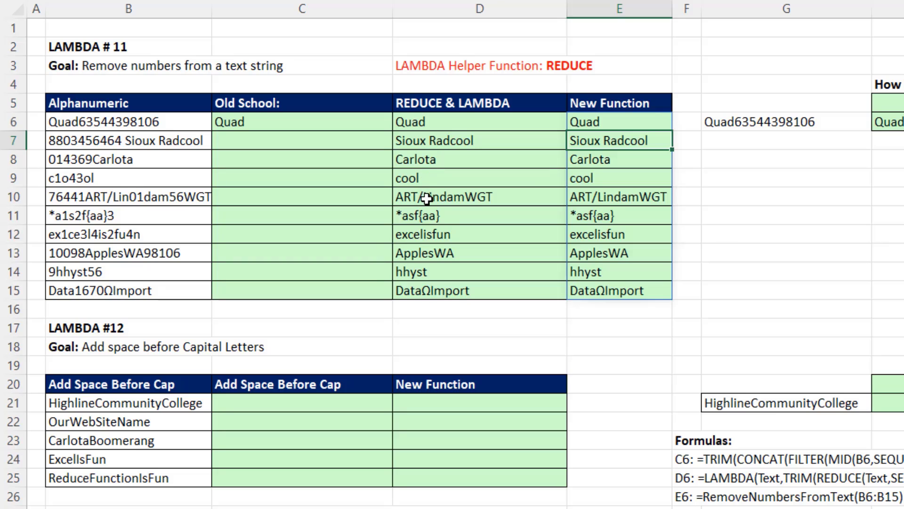
Start a MID formula in C33 under LAMBDA # 13, with the specified characters in C30 as its text
scroll(427, 200, "down", 5)
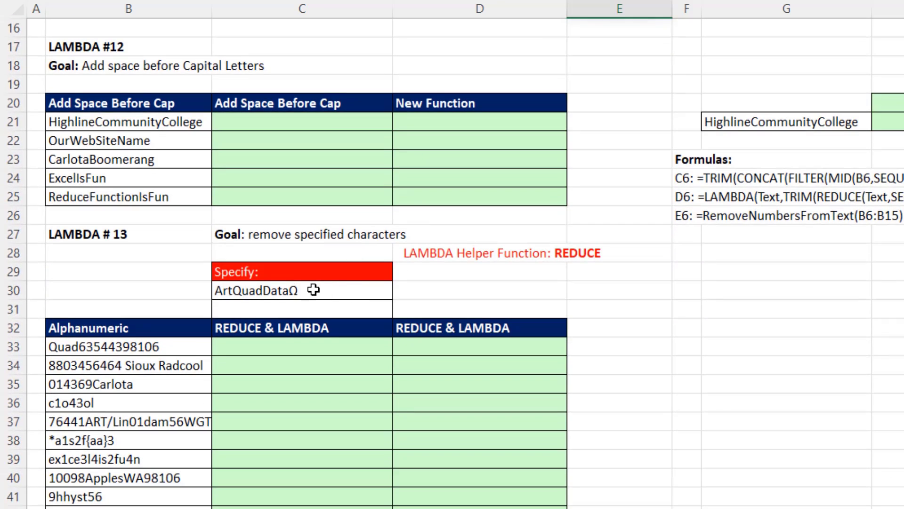
left_click(313, 290)
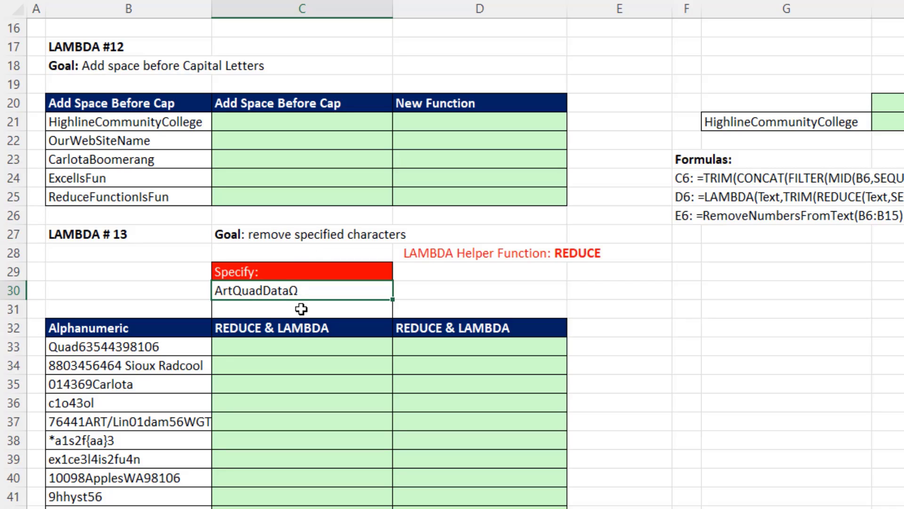
left_click(269, 343)
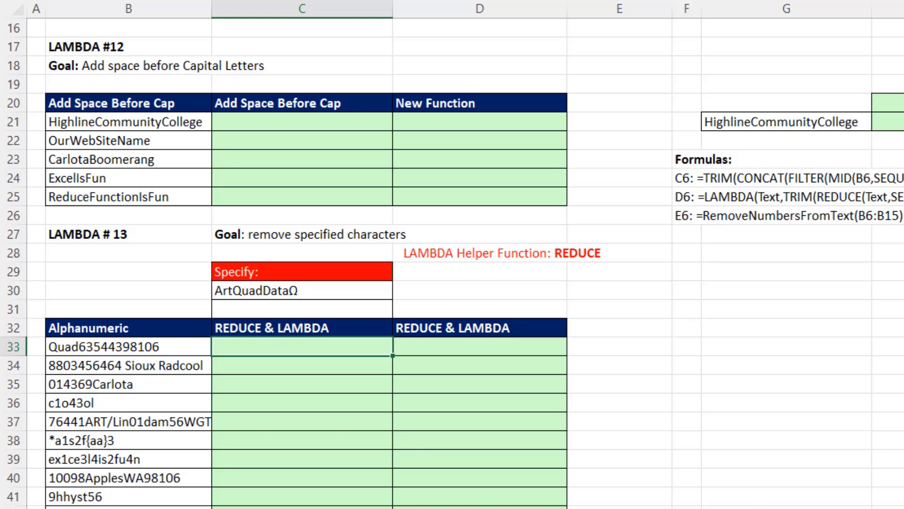
type("=mid")
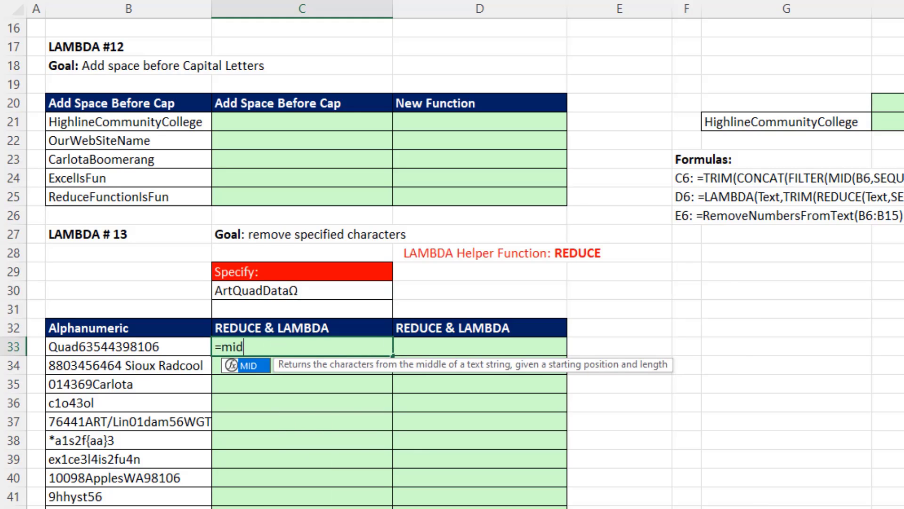
key("Tab")
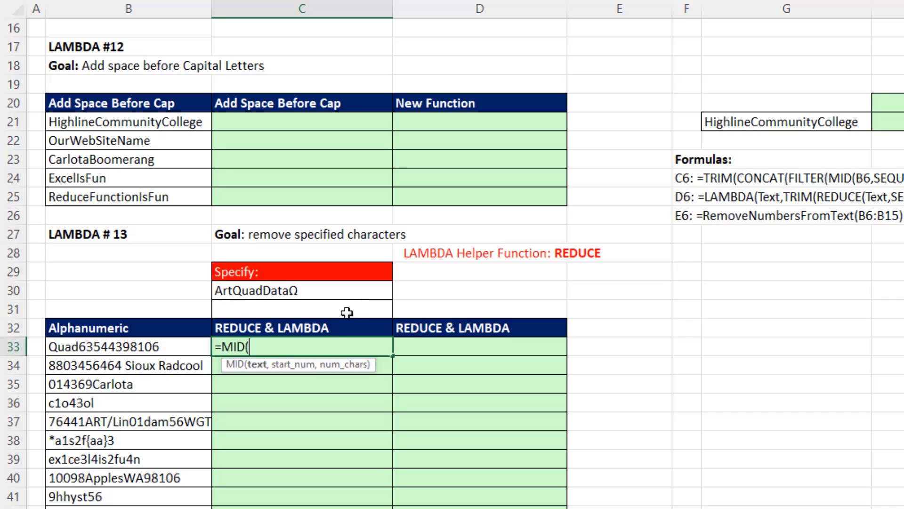
left_click(253, 291)
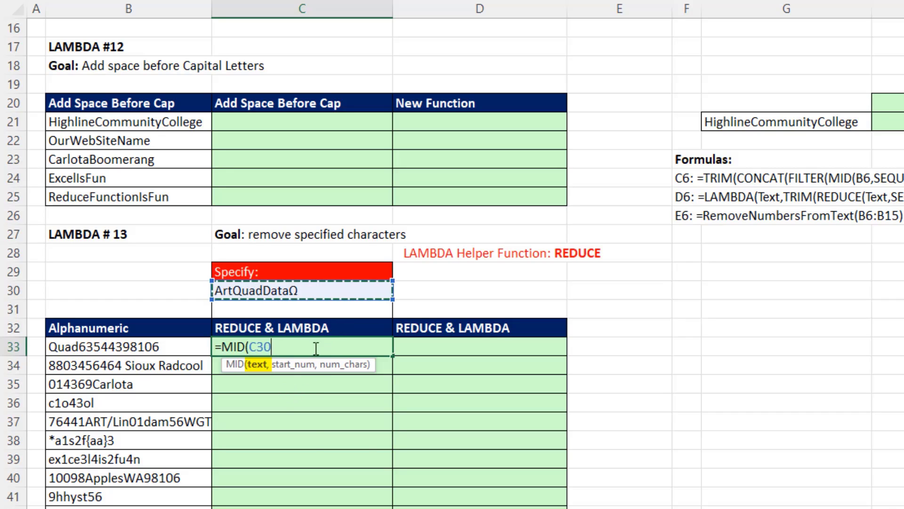
type(",")
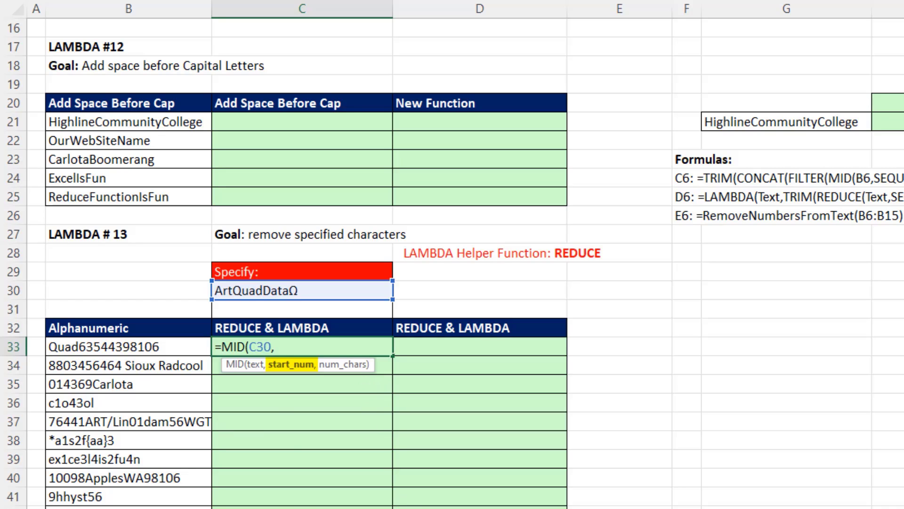
Complete the MID formula in C33 with SEQUENCE(LEN(C30)) as the start number and 1 as the number of characters, and enter it
type("seq")
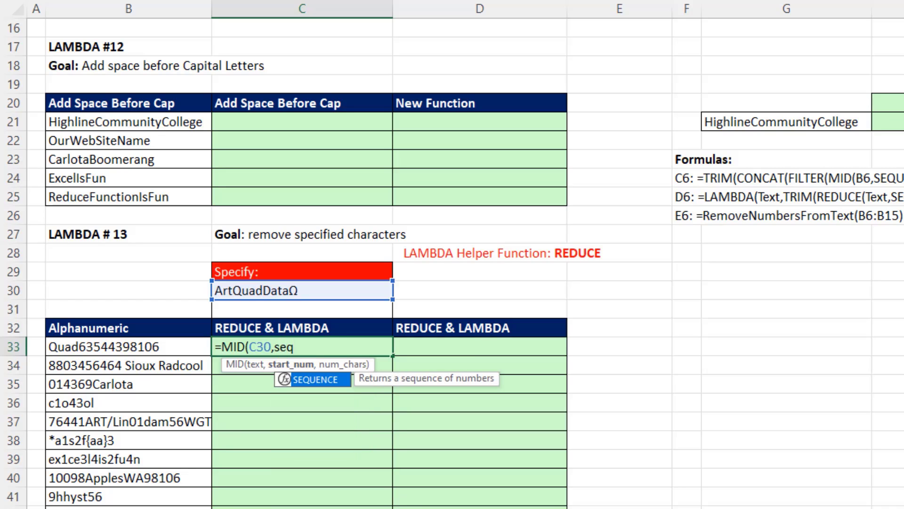
key("Tab")
type("len")
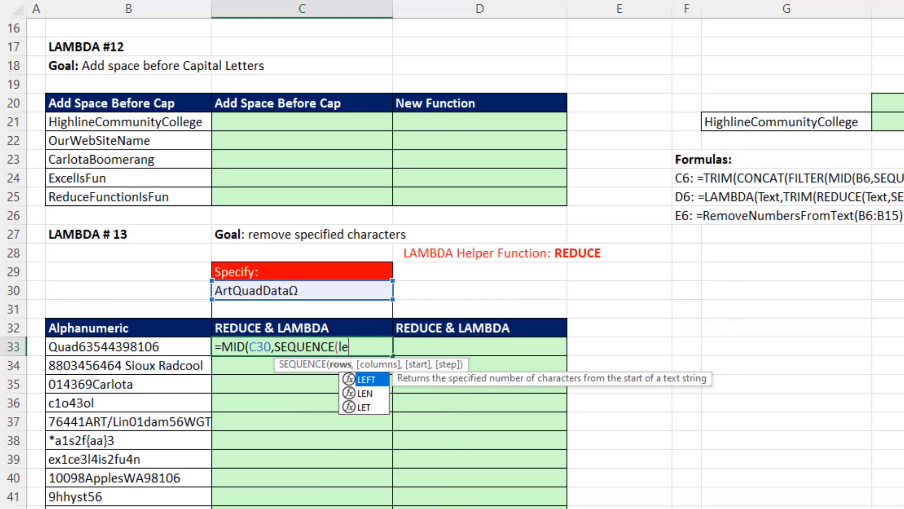
key("Tab")
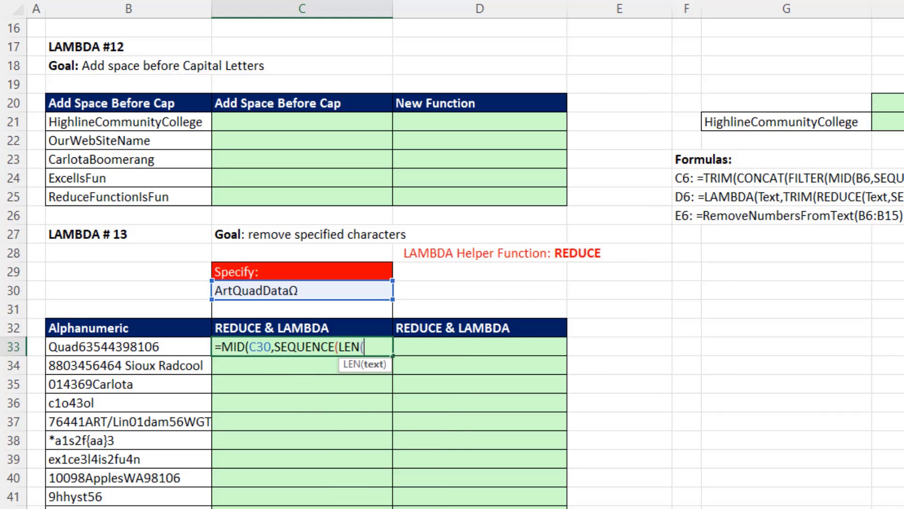
left_click(292, 289)
type(")")
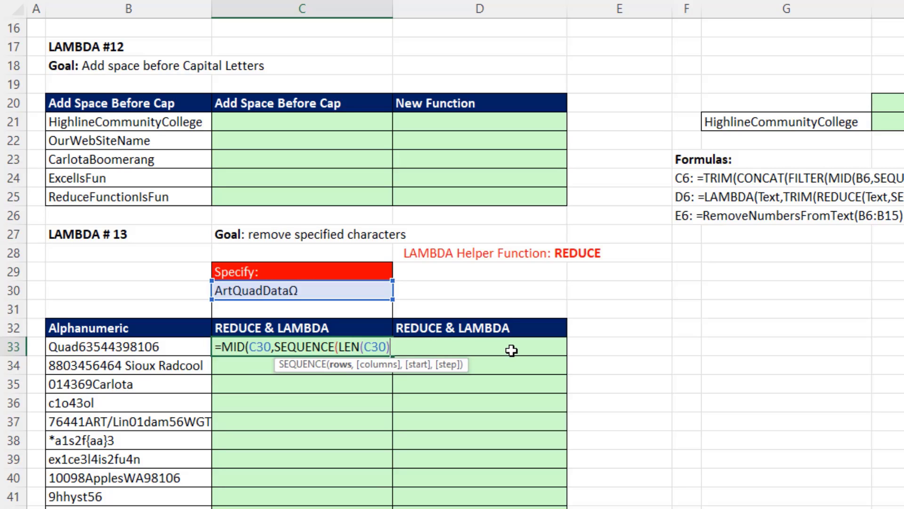
type(")")
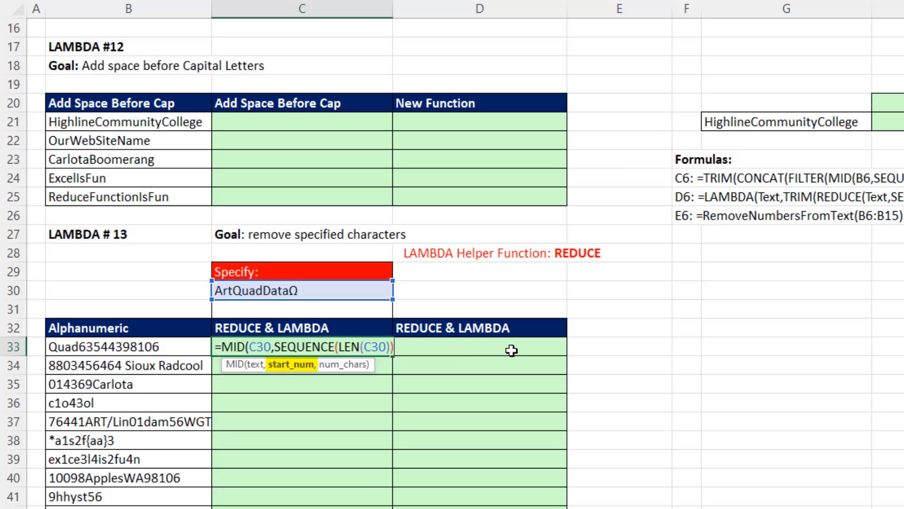
type(",")
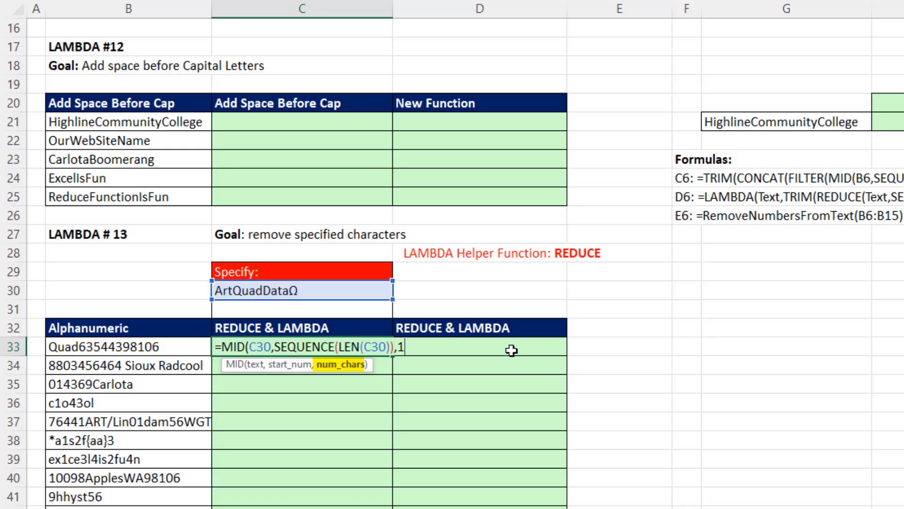
type("1)")
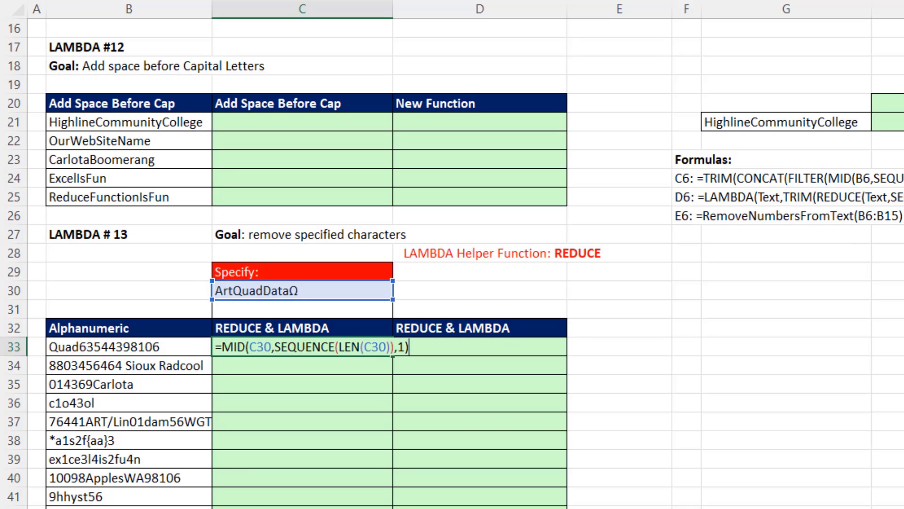
key("Return")
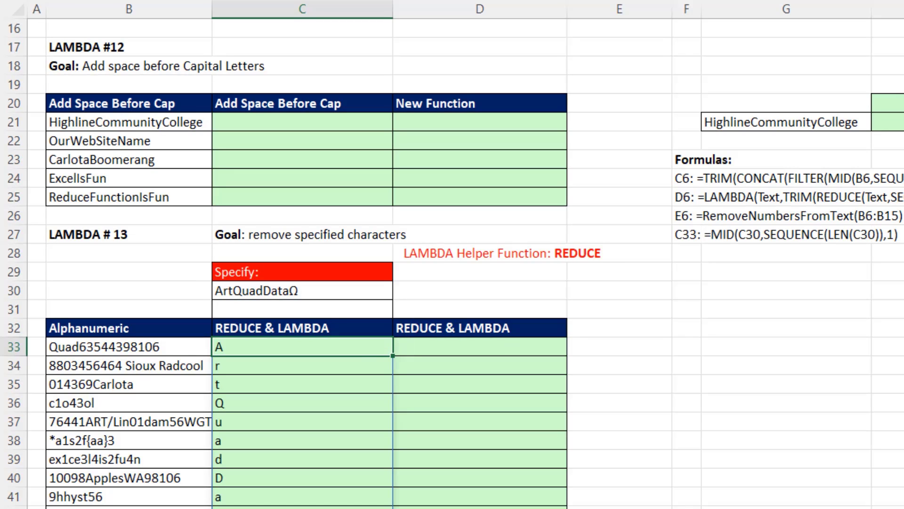
Test the character-splitting formula by entering efwsef in C30, and undo that change
left_click(318, 293)
type("efwsef")
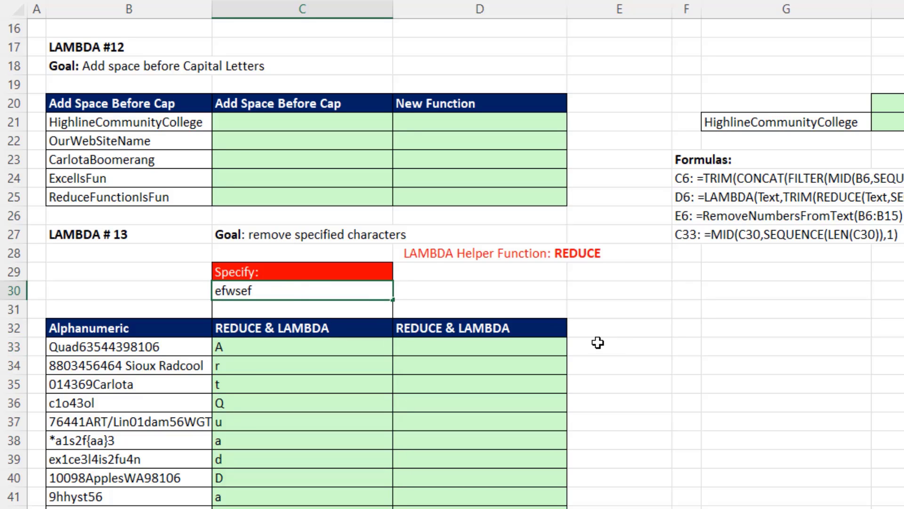
key("Return")
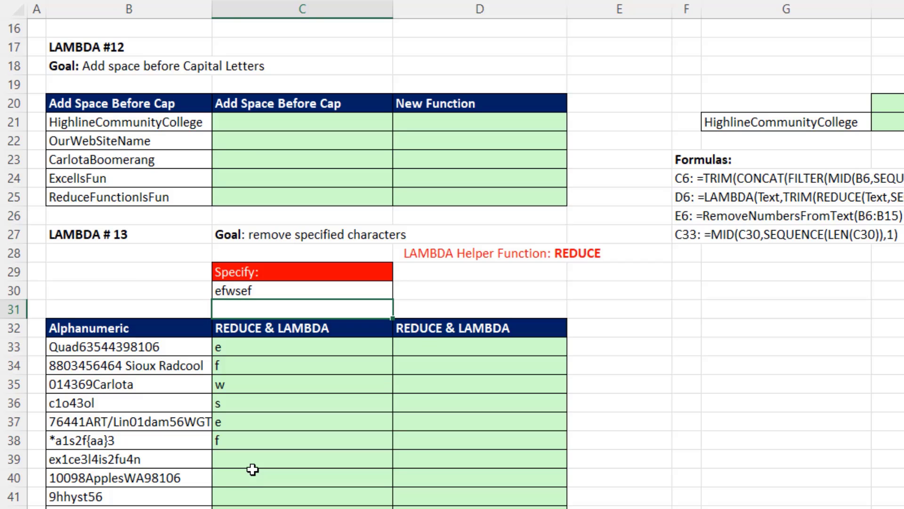
key("ctrl+z")
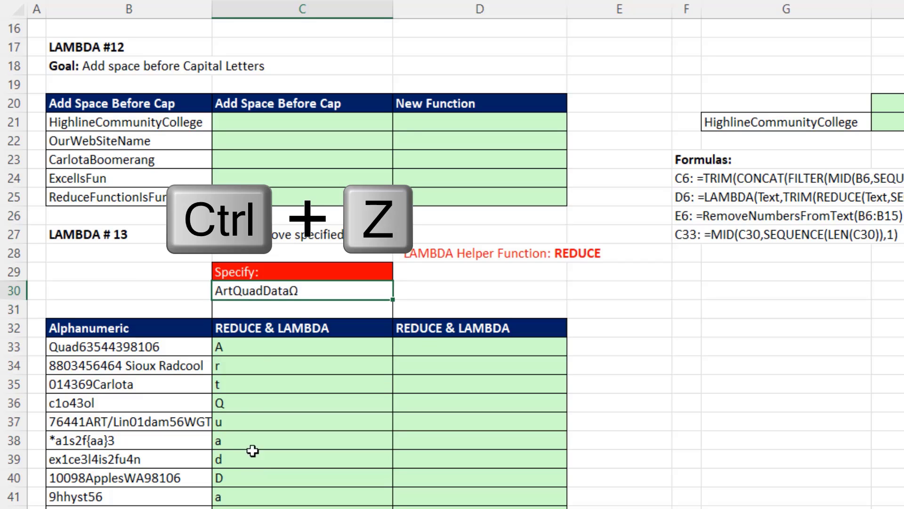
Wrap the MID formula in C33 in REDUCE, with B33:B42 as the initial value and MID as the array
left_click(252, 347)
key("F2")
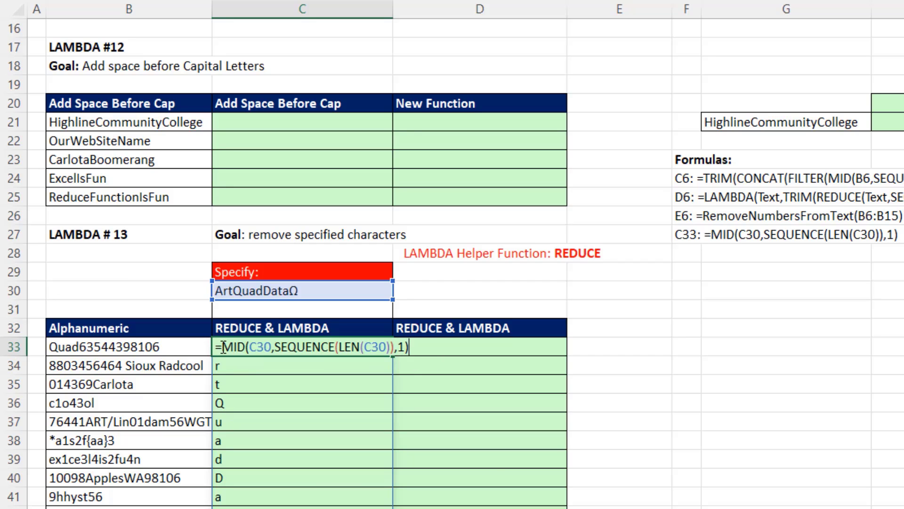
type("REd")
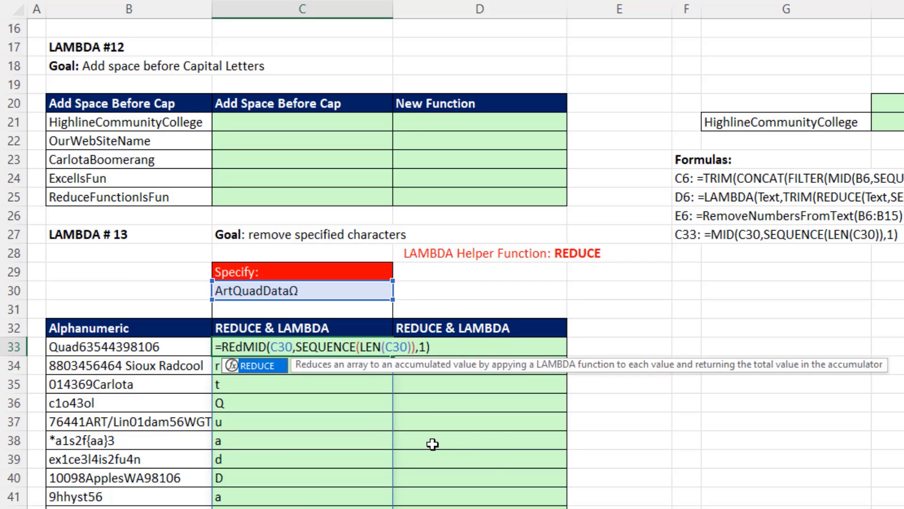
key("Tab")
left_click_drag(151, 342, 169, 507)
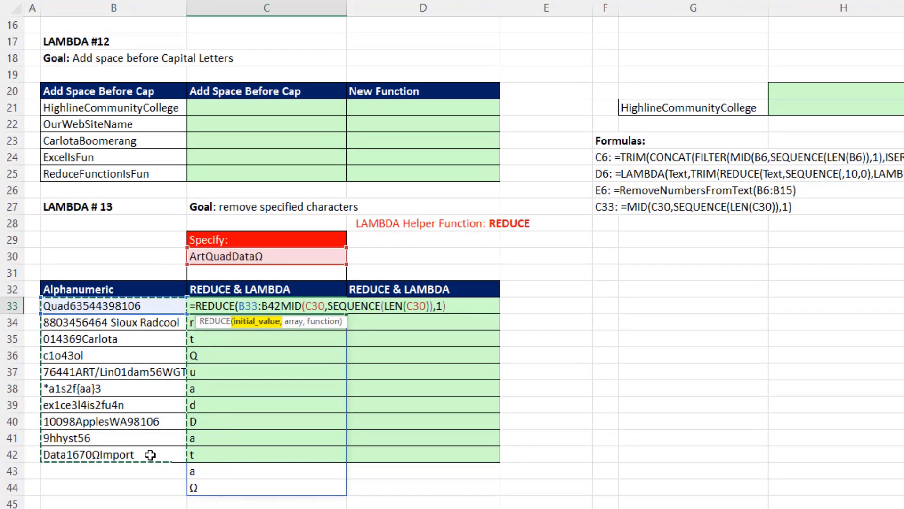
type(",")
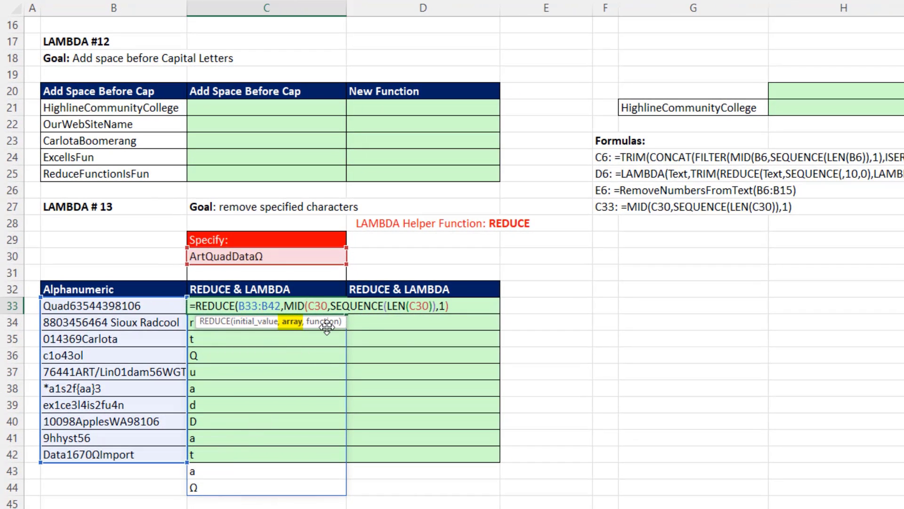
Add a LAMBDA with parameters i and a as the function argument of REDUCE in C33
left_click(453, 306)
type(",")
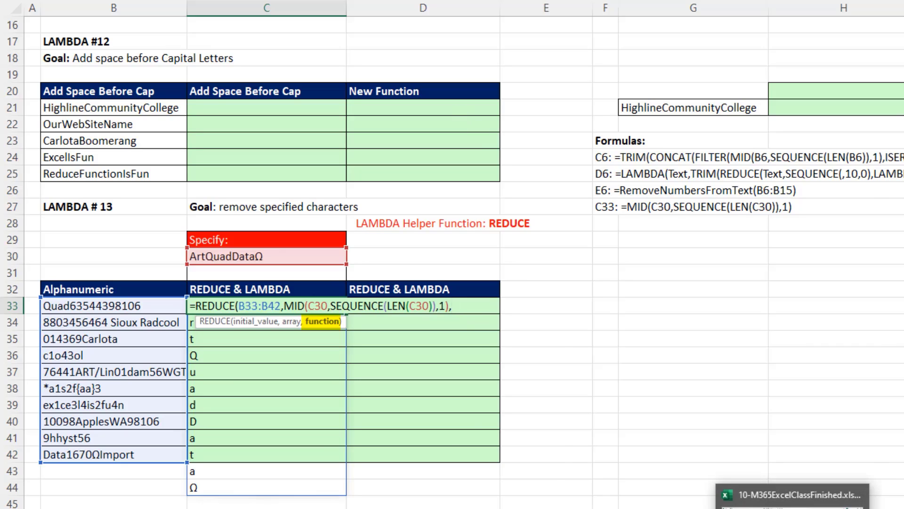
type("L")
key("Tab")
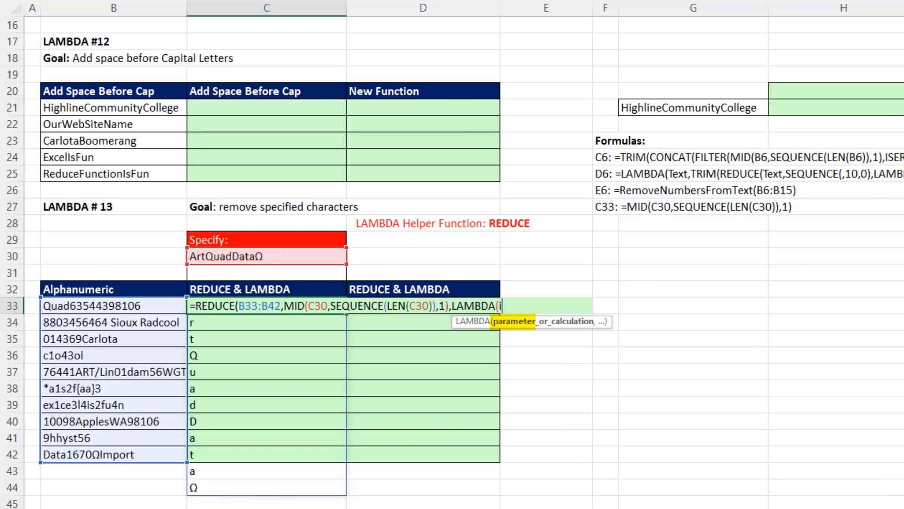
type("i,a")
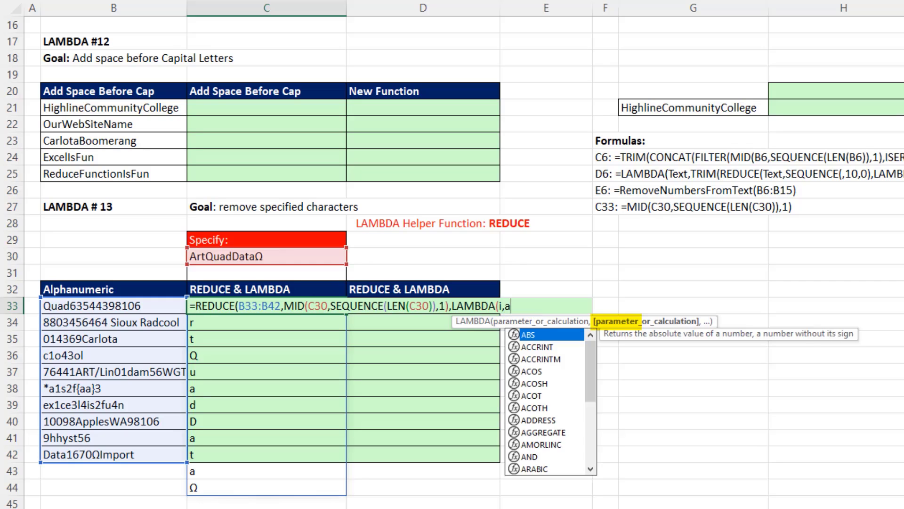
Use SUBSTITUTE(i,a,"") as the LAMBDA calculation in C33, and enter the completed REDUCE formula
type(",sub")
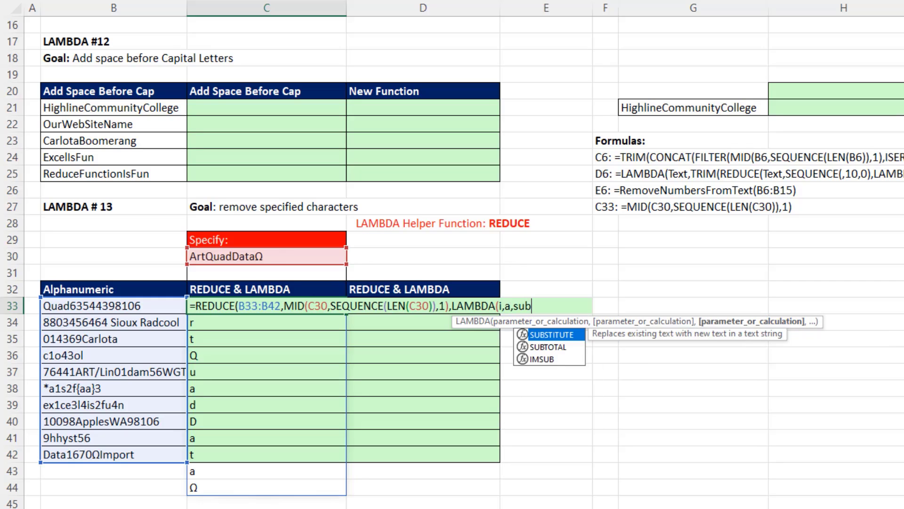
key("Tab")
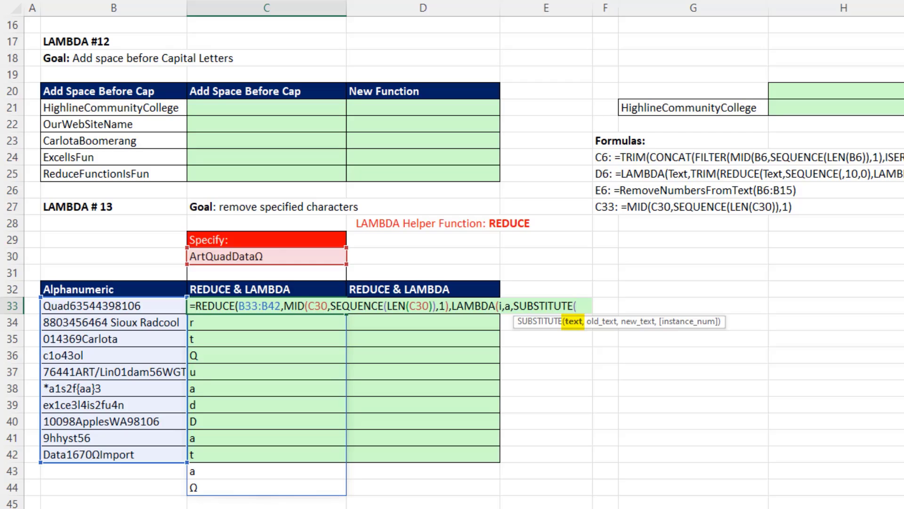
type("i")
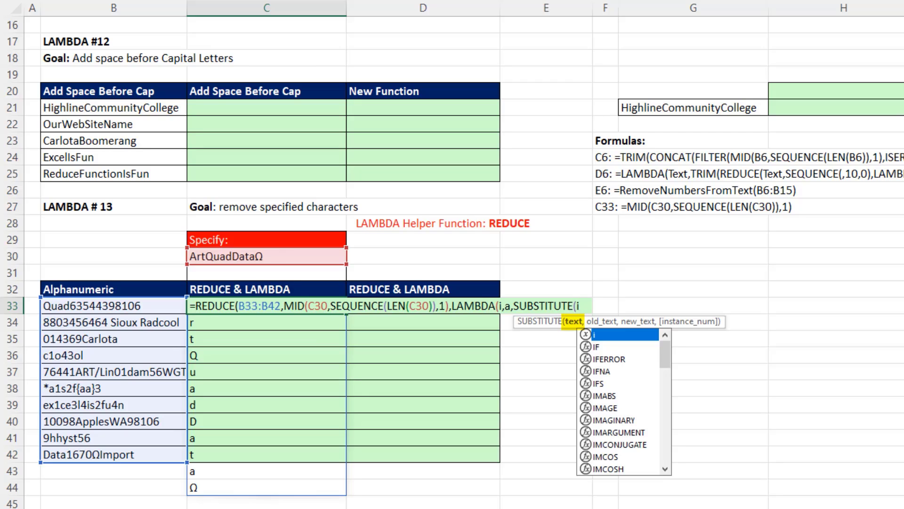
type(",")
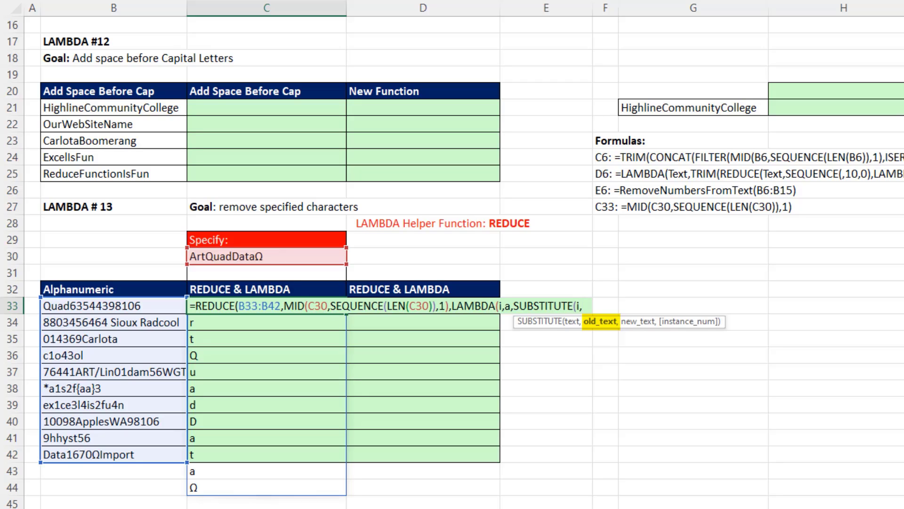
type("a")
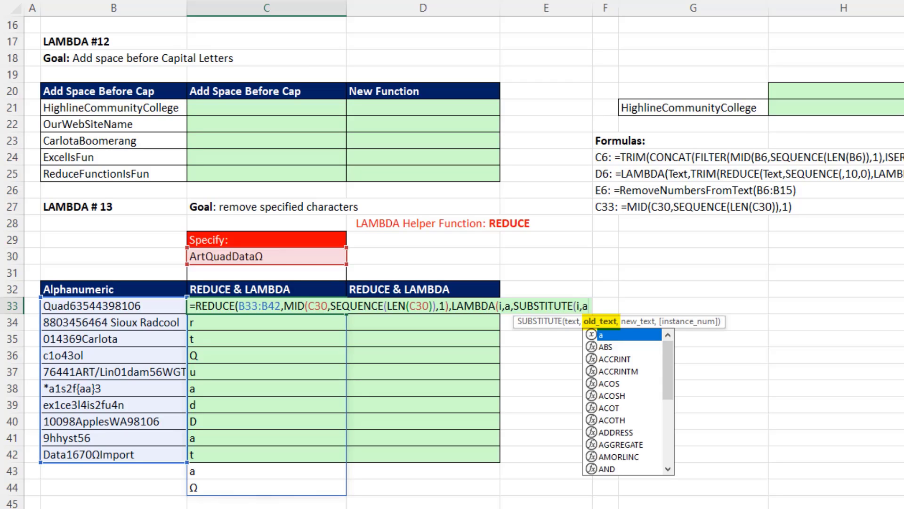
type(",")
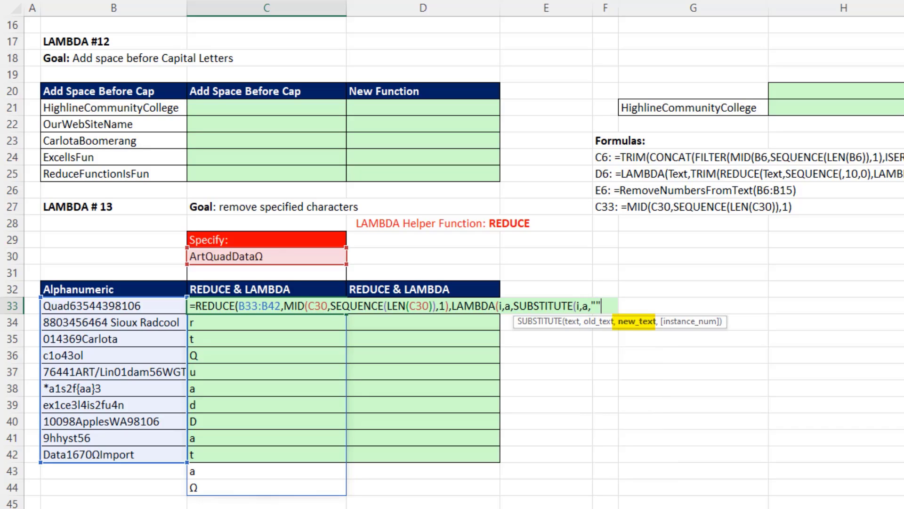
type("\"\"))")
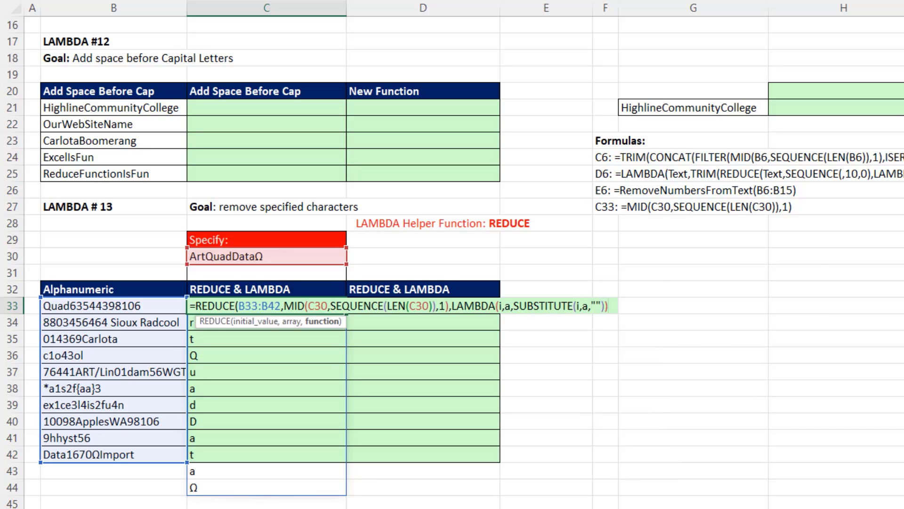
type(")")
key("ctrl+Return")
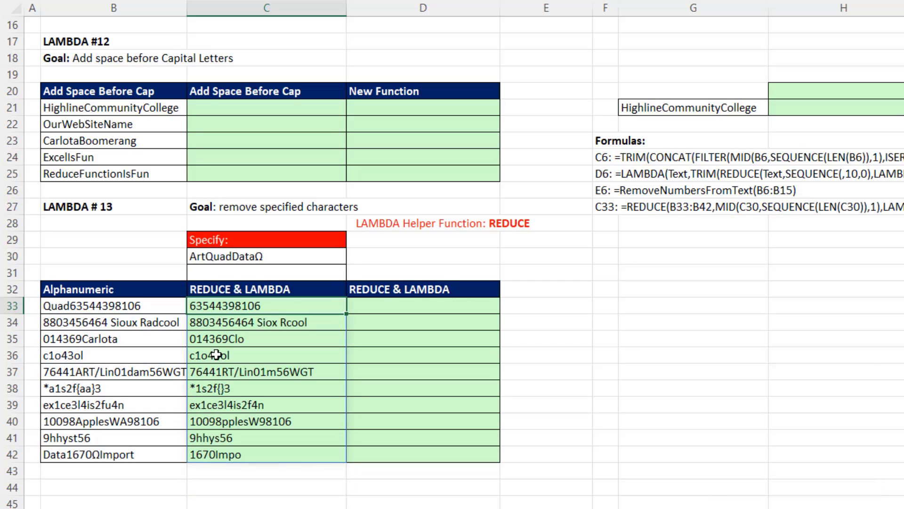
Wrap the REDUCE formula in C33 in a LAMBDA with parameters Text and CharToRemove, placing REDUCE on a new line
key("F2")
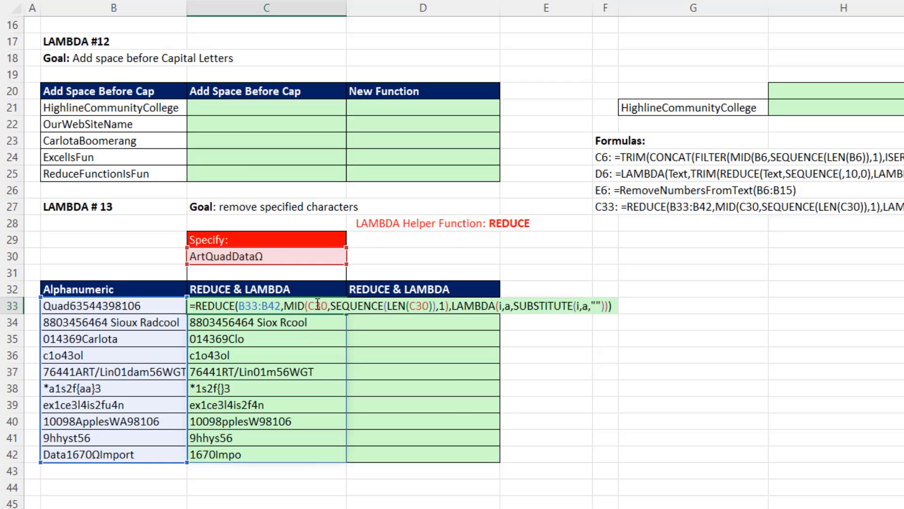
left_click(298, 306)
left_click(297, 324)
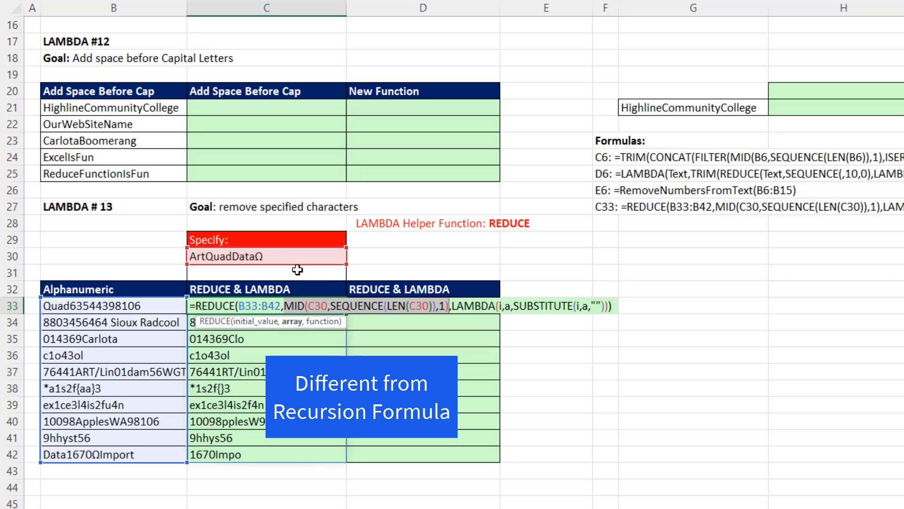
left_click(197, 308)
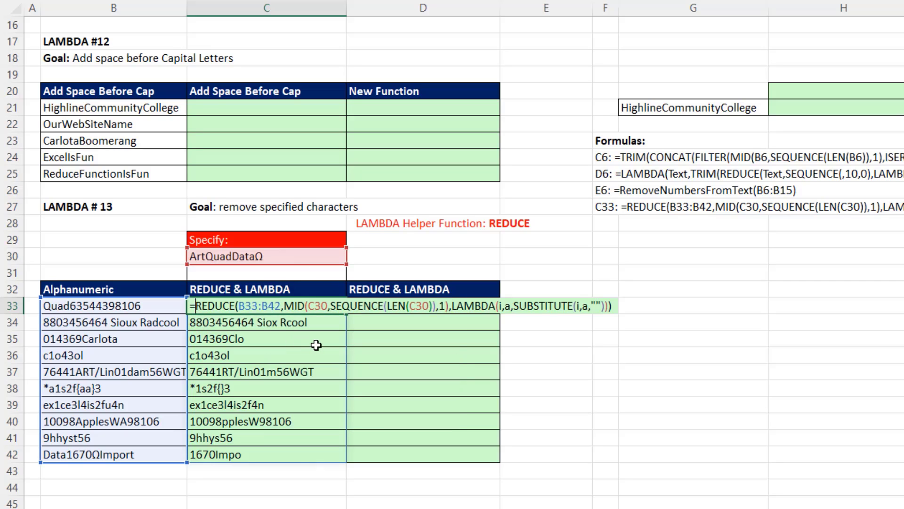
type("LAMBDA(")
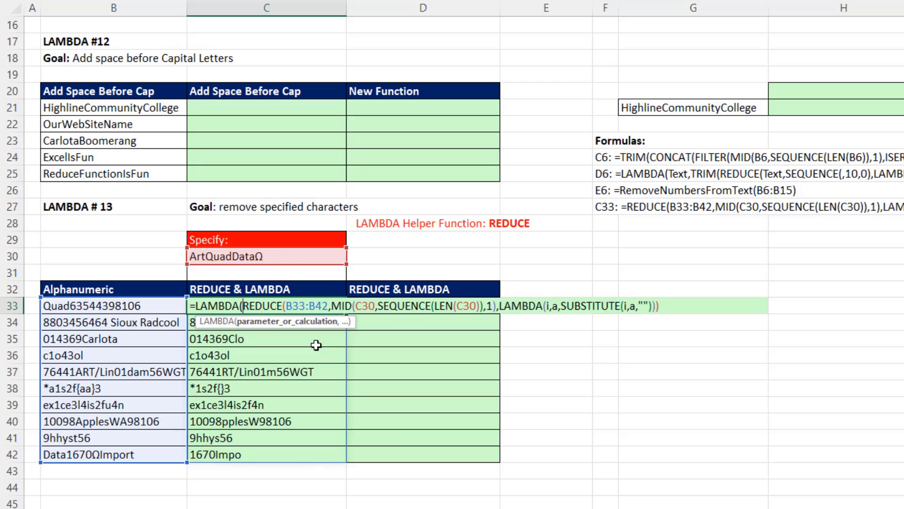
type("Text")
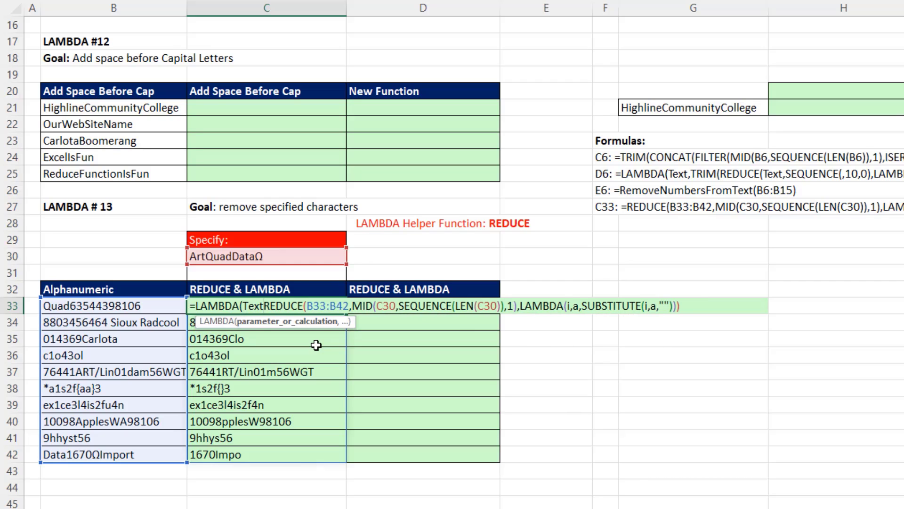
type(",CharTo")
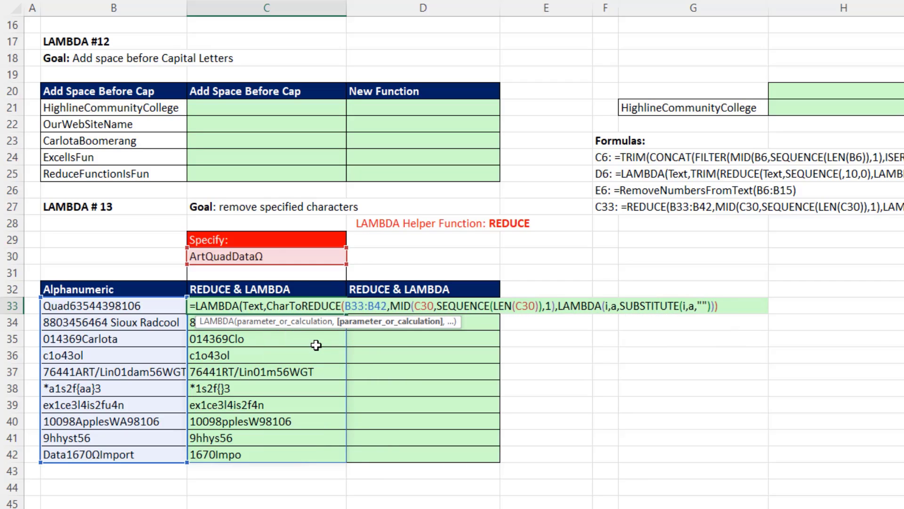
type("Remove,")
key("alt+Return")
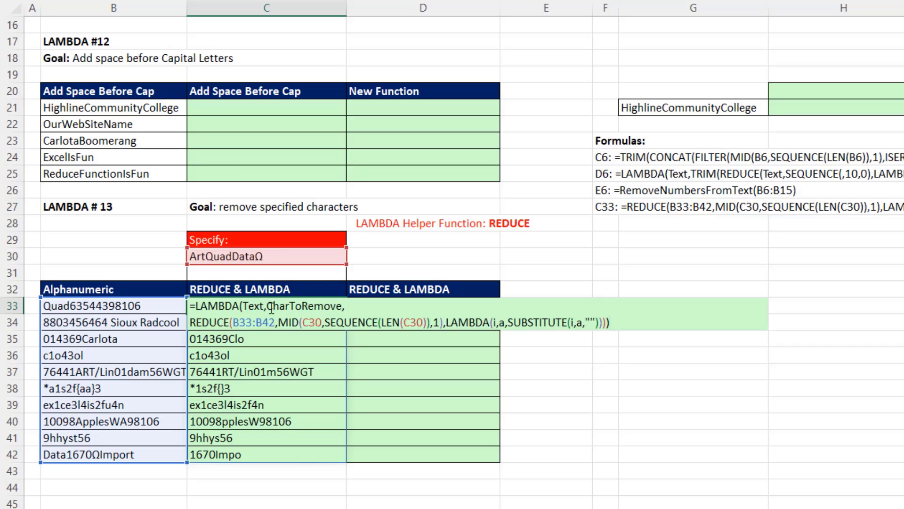
Replace the B33:B42 reference in REDUCE's initial value with the Text parameter
double_click(257, 307)
key("ctrl+c")
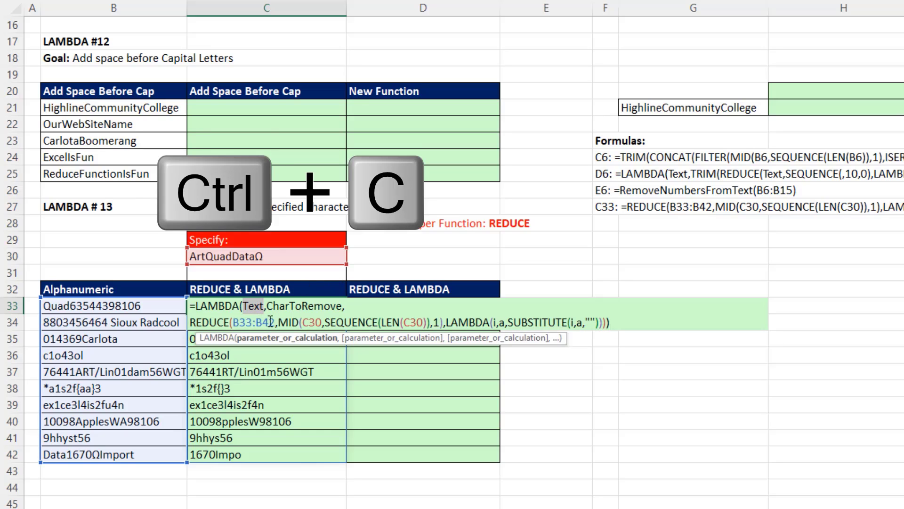
double_click(254, 323)
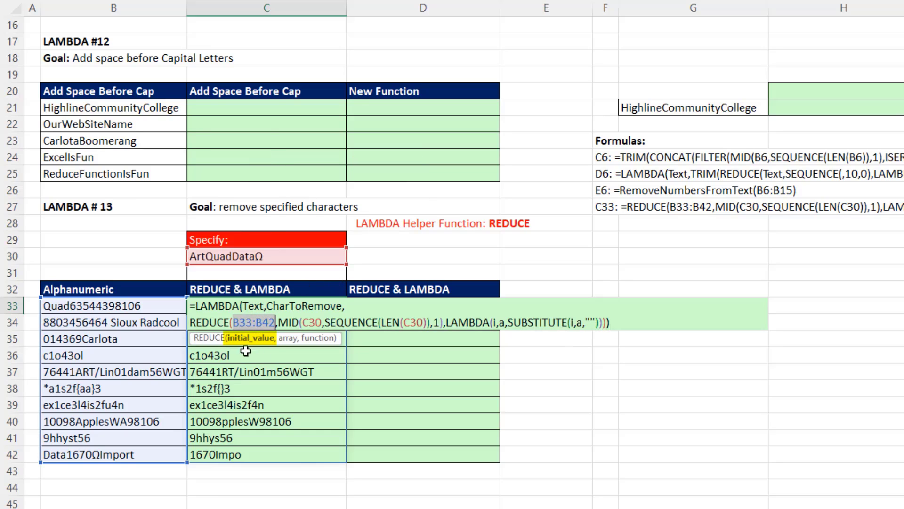
key("ctrl+v")
Replace both C30 references, in MID and in LEN, with the CharToRemove parameter
double_click(288, 307)
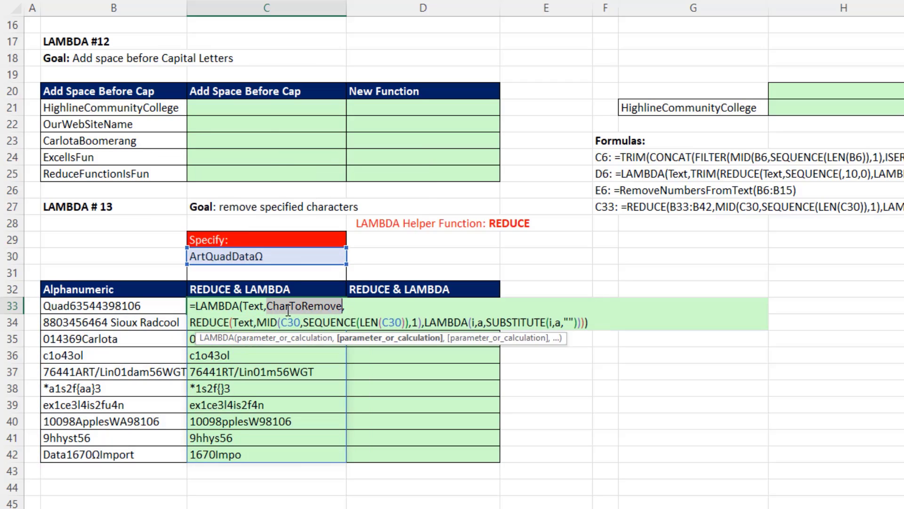
key("ctrl+c")
double_click(293, 323)
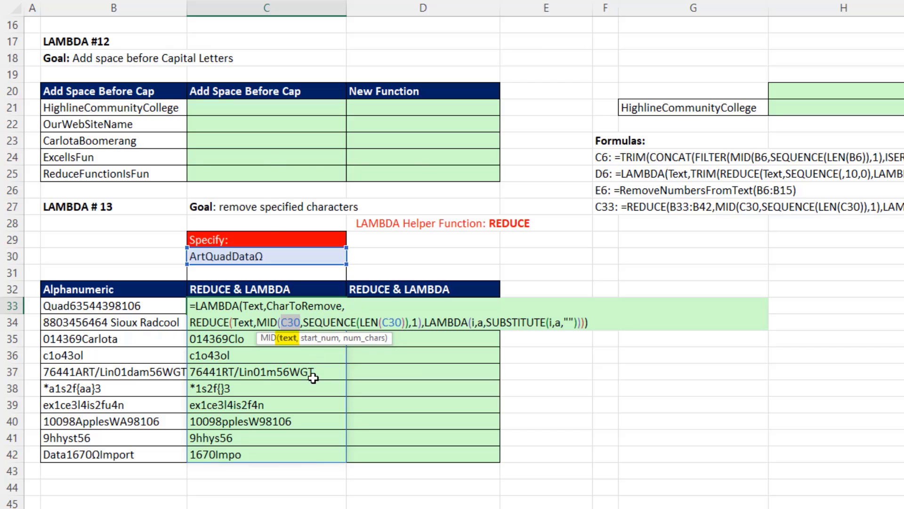
key("ctrl+v")
double_click(447, 323)
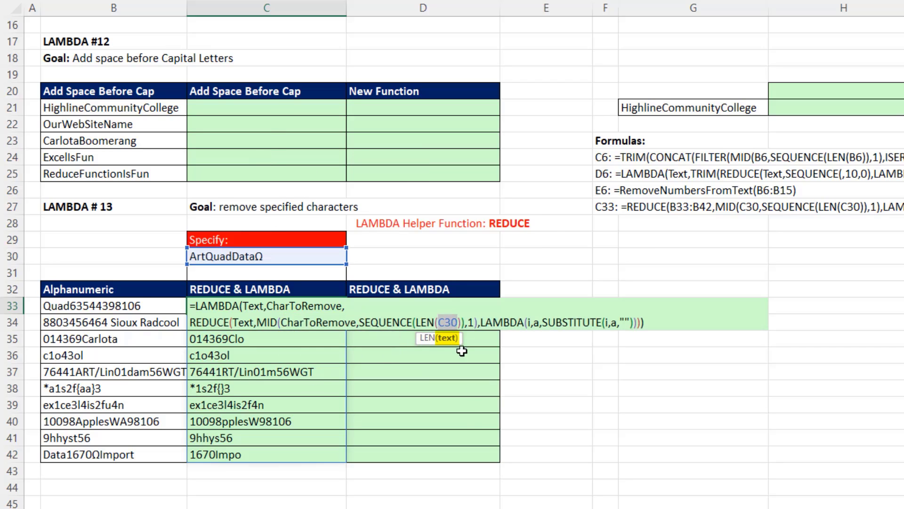
key("ctrl+v")
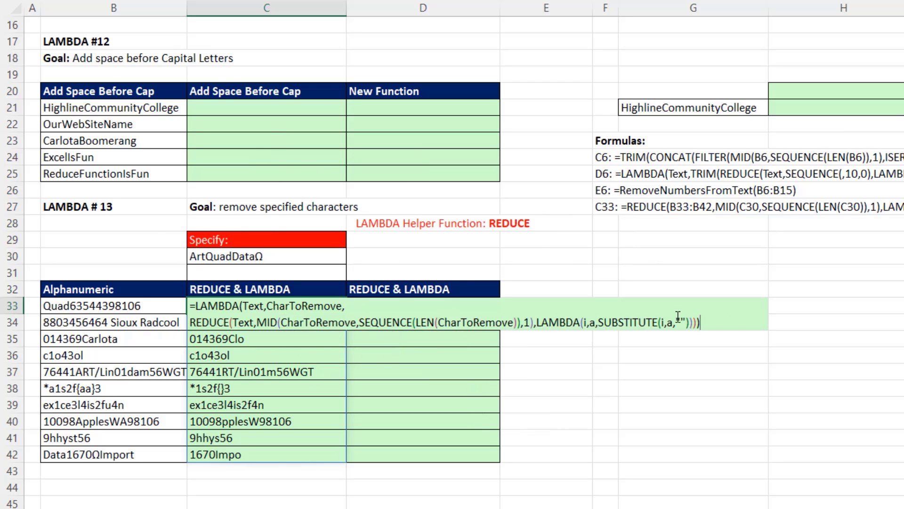
Call the LAMBDA in C33 with B33:B42 and C30 as its arguments, and enter the formula
left_click_drag(160, 306, 159, 454)
type(",")
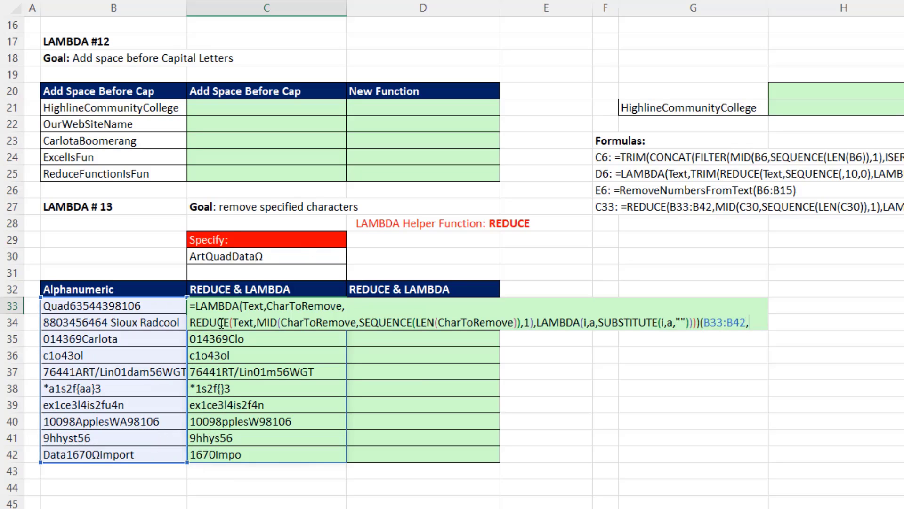
left_click(230, 253)
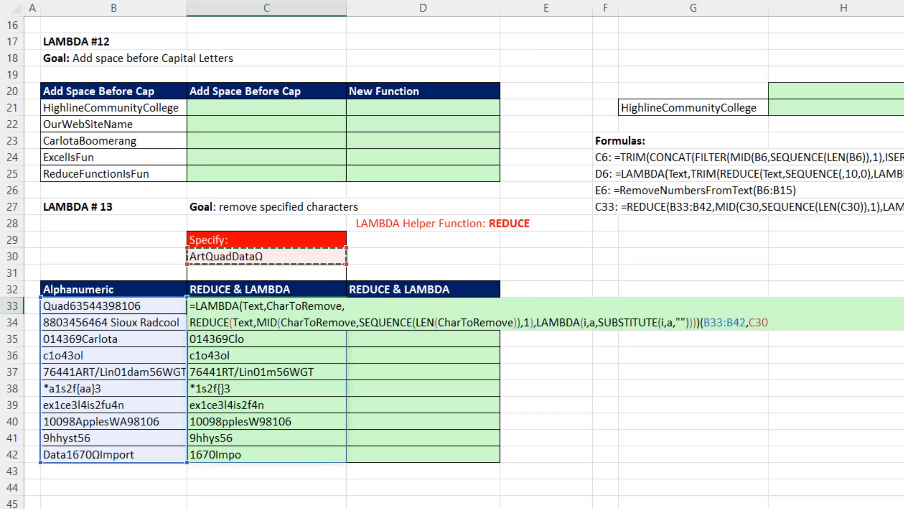
type(")")
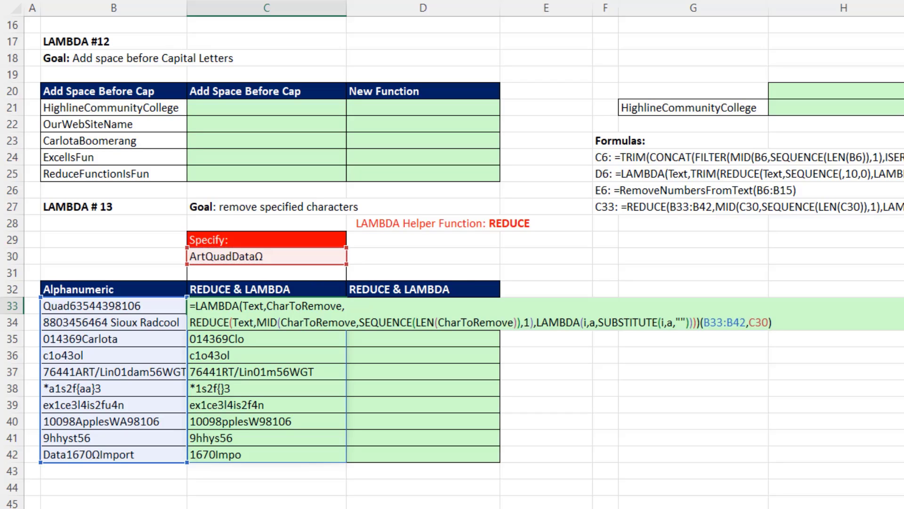
key("ctrl+Return")
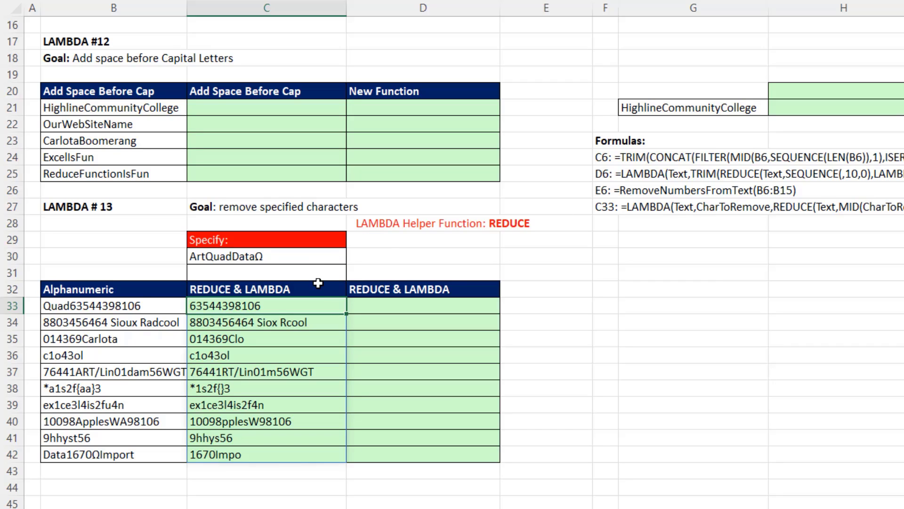
double_click(332, 306)
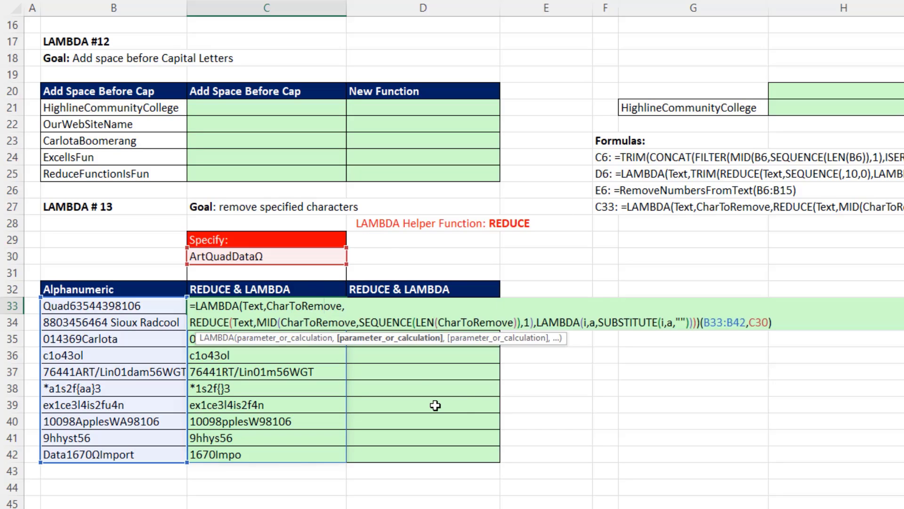
key("Escape")
Enter the custom function formula =RemoveCharR(B33:B42,C30) in D33
left_click(396, 306)
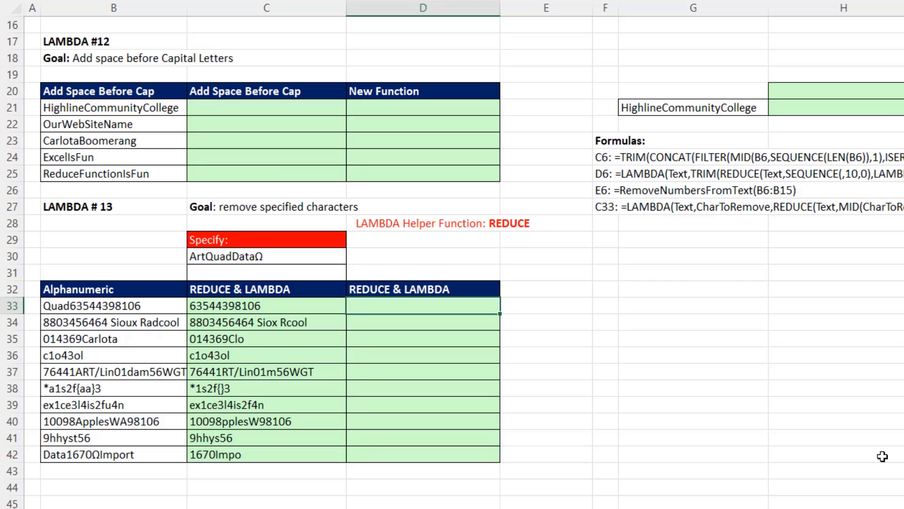
type("=re")
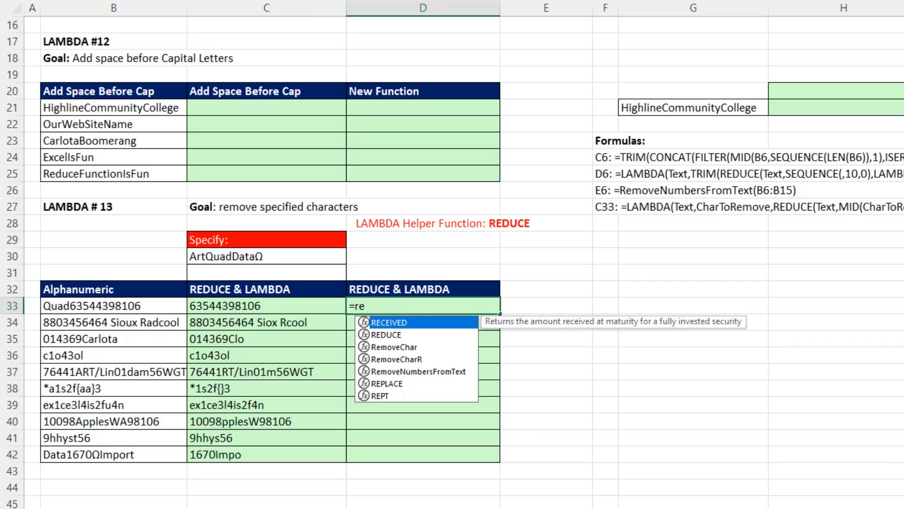
key("Down")
key("Down")
key("Down")
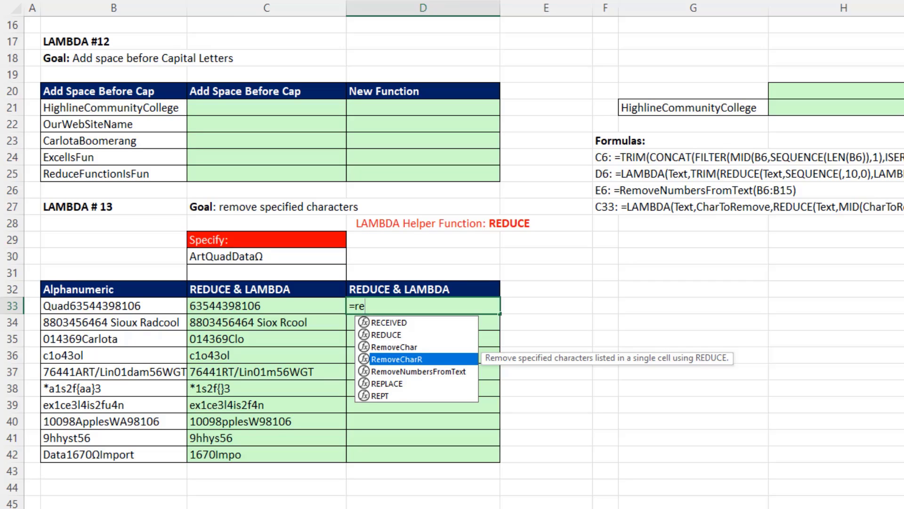
key("Tab")
left_click_drag(160, 311, 157, 453)
type(",")
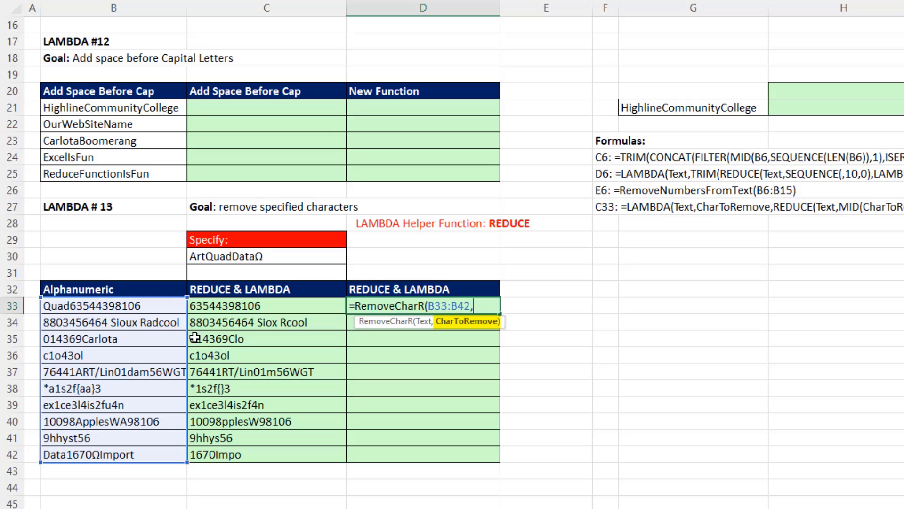
left_click(236, 257)
type(")")
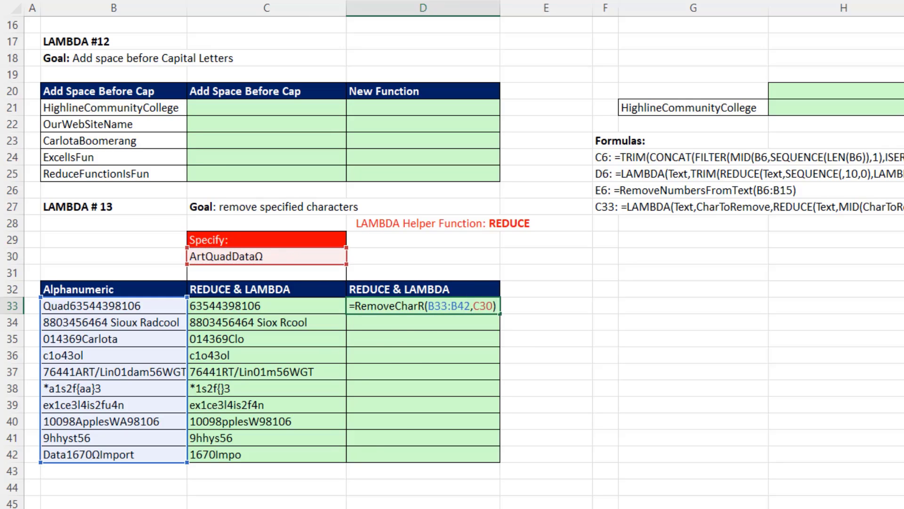
key("ctrl+Return")
left_click(260, 256)
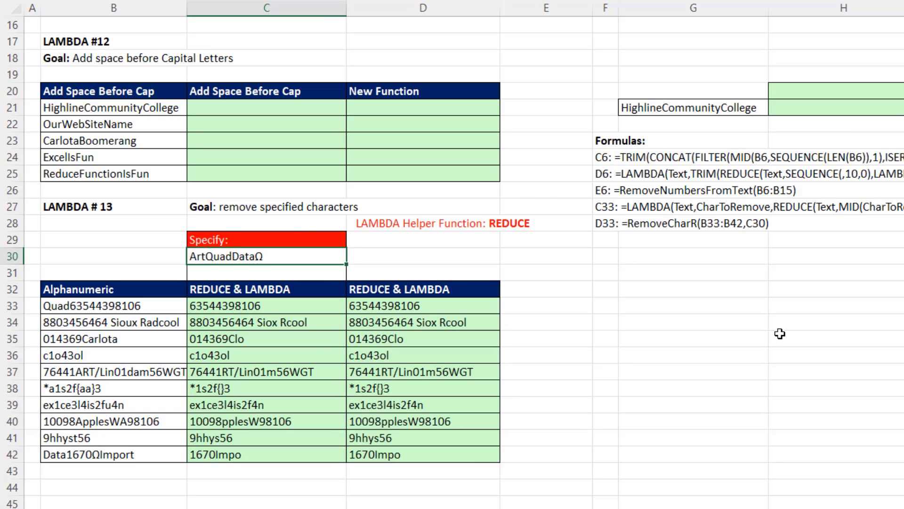
Test the formulas with sadgajsgdywedfdsak as the specified characters in C30, and undo that entry
type("sadgajsgdywedfdsak")
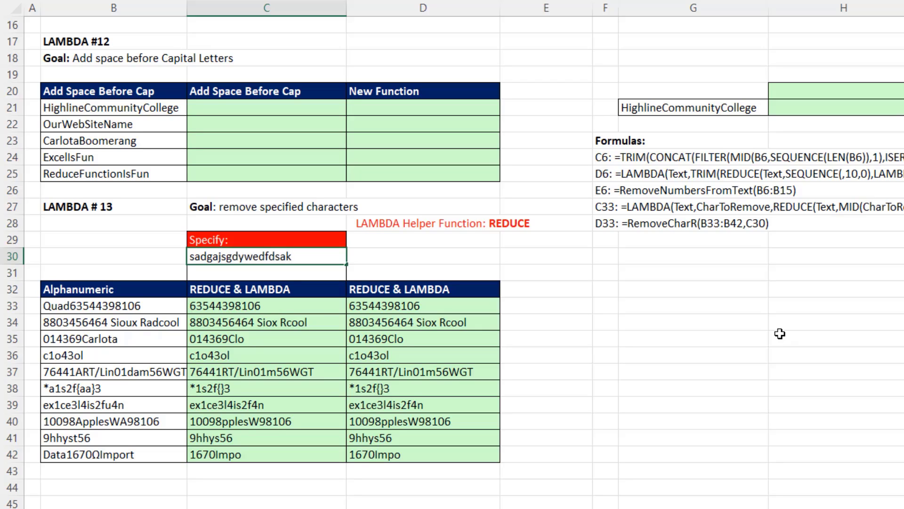
key("ctrl+Return")
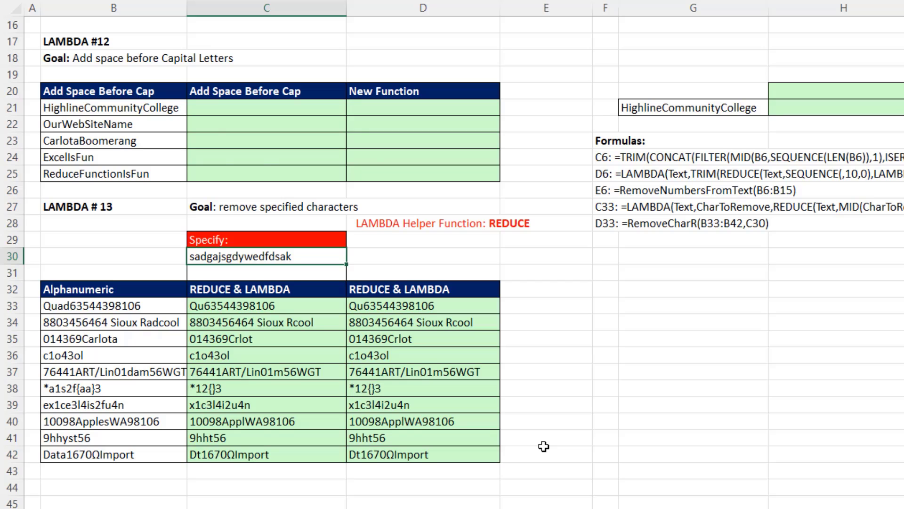
key("ctrl+z")
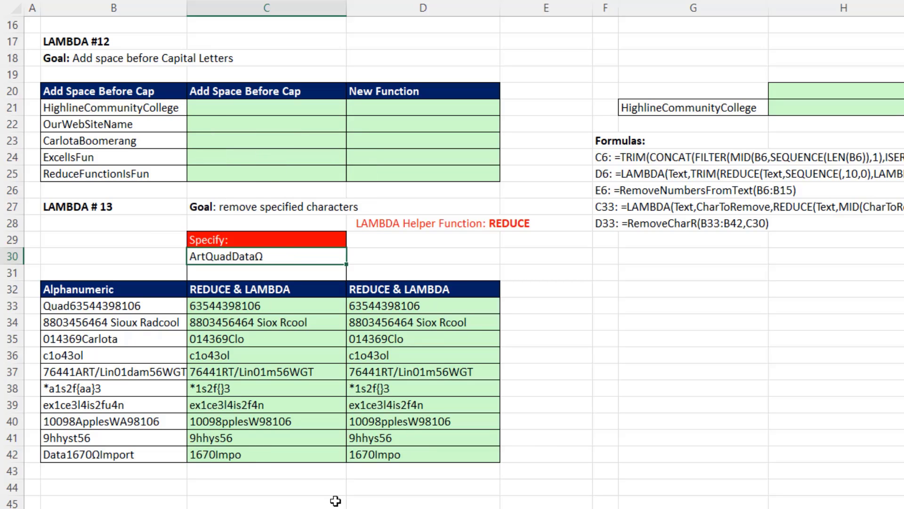
Review the REDUCE and LAMBDA formula in D6 that removes numbers from text, leaving it without edits
left_click(454, 337)
scroll(455, 358, "up", 5)
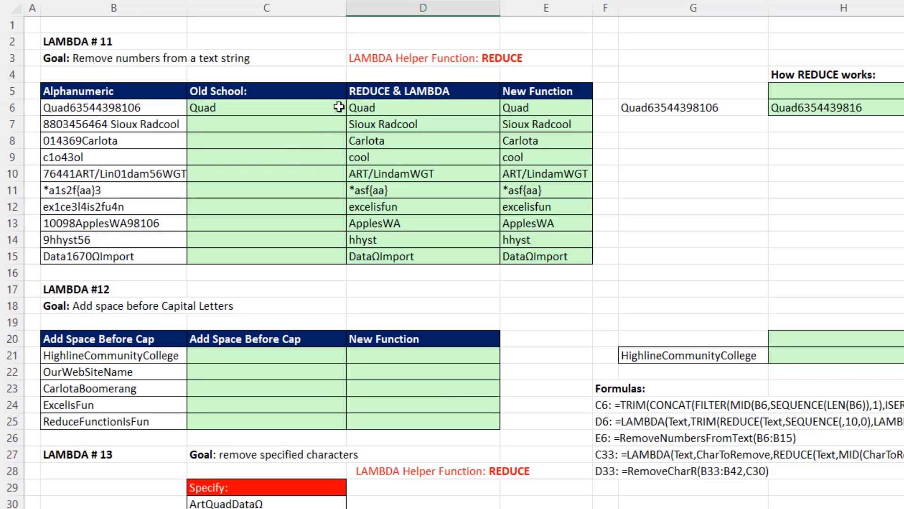
double_click(371, 107)
key("Escape")
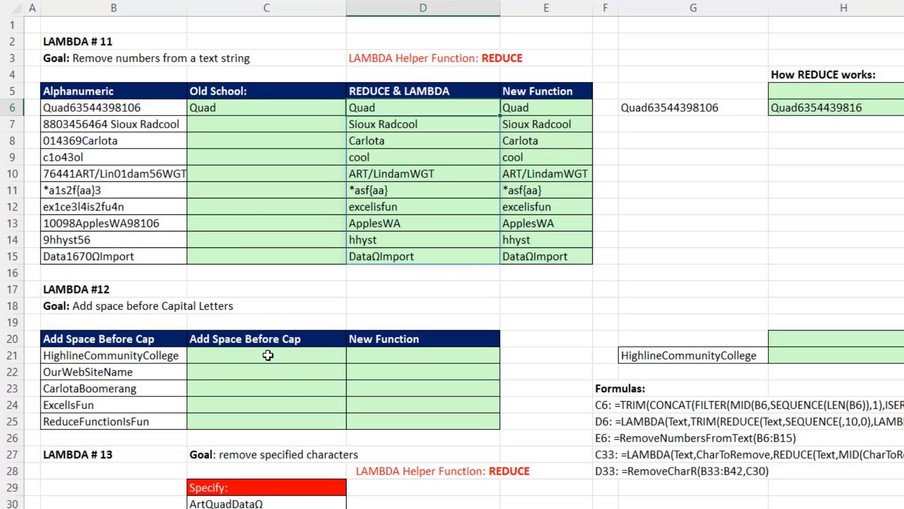
left_click(268, 355)
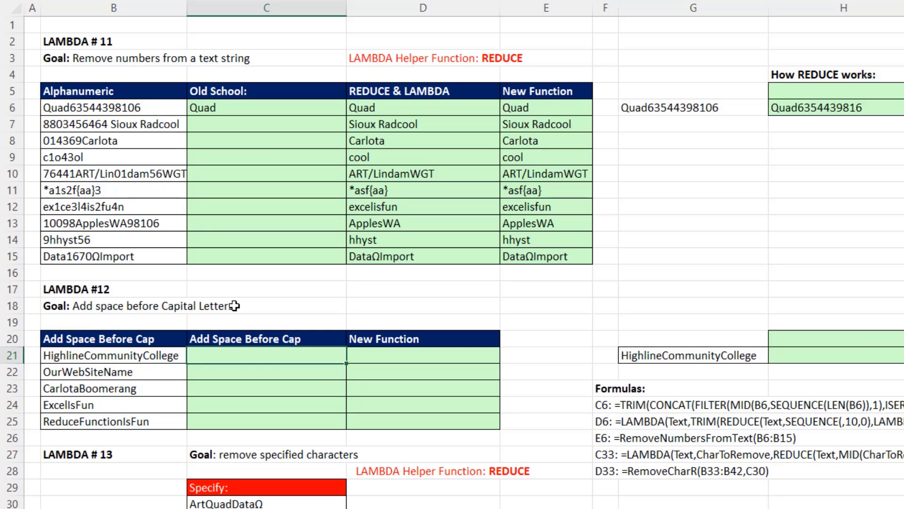
Enter the formula =CHAR(65) in D18, beside the goal of adding spaces before capital letters
left_click(395, 303)
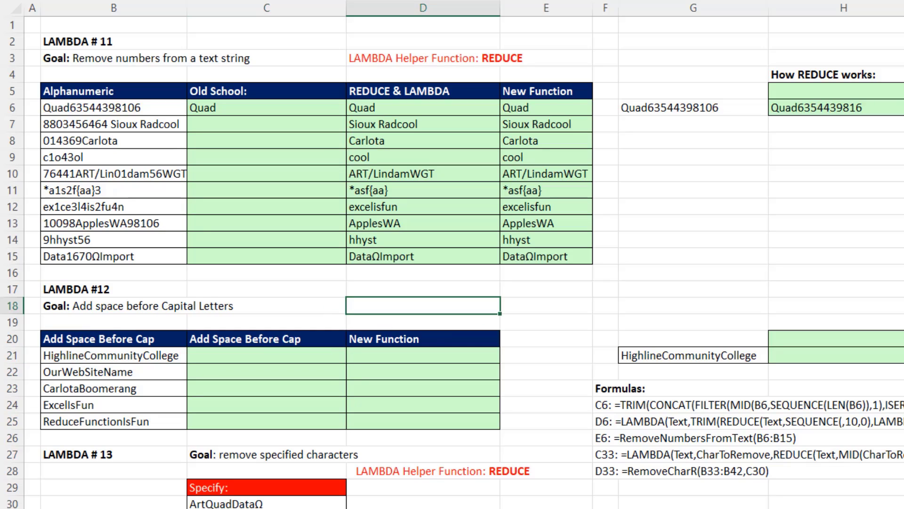
type("=ch")
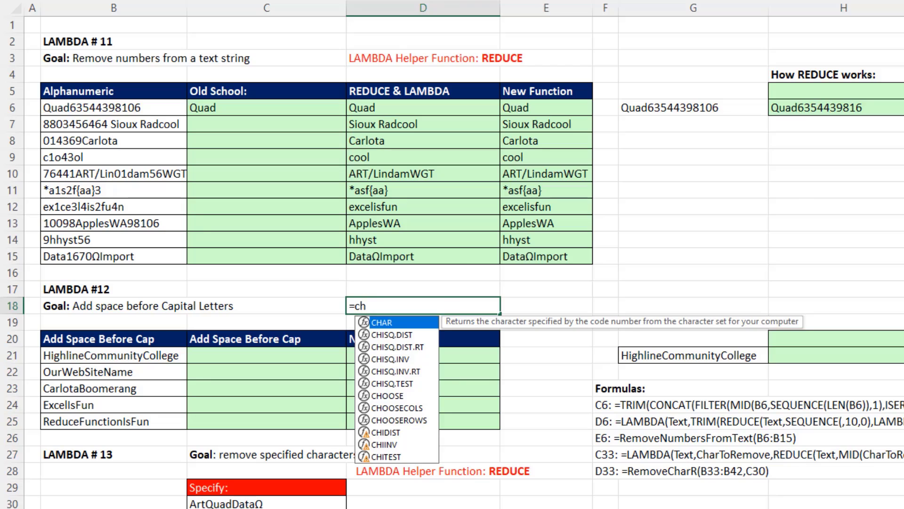
key("Tab")
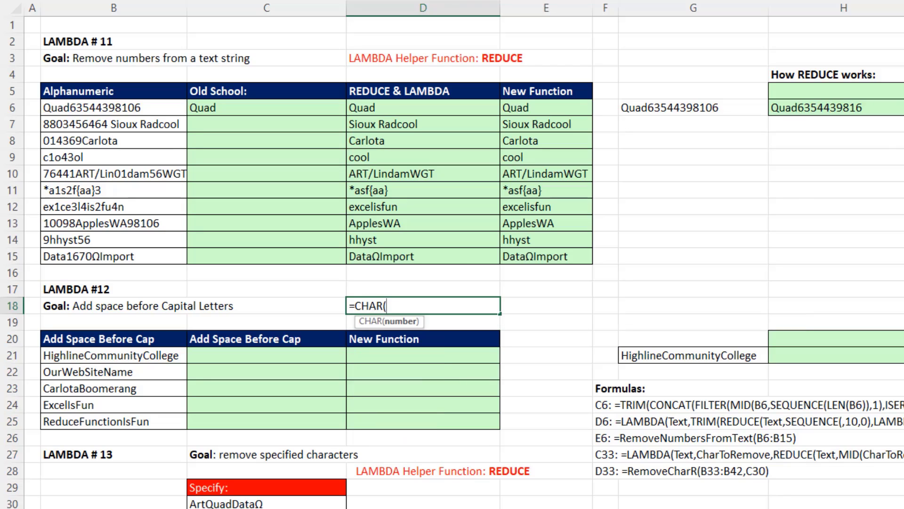
type("65)")
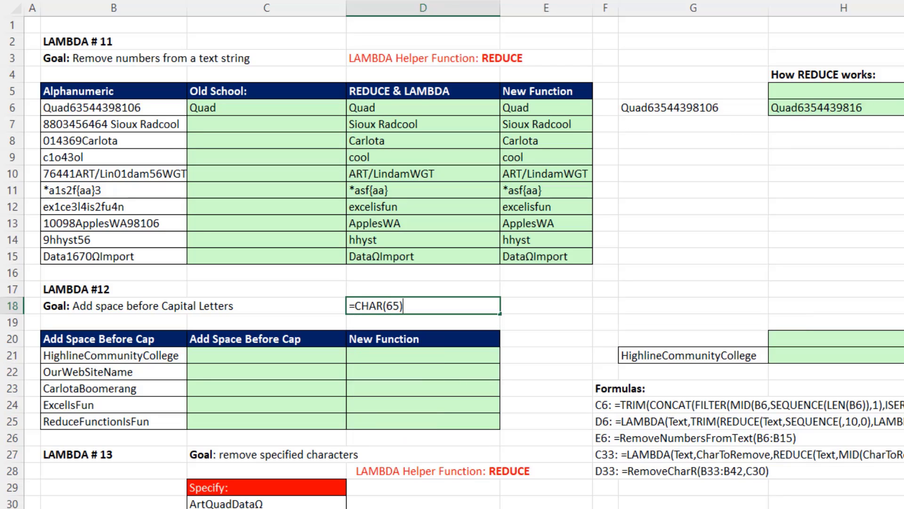
key("ctrl+Return")
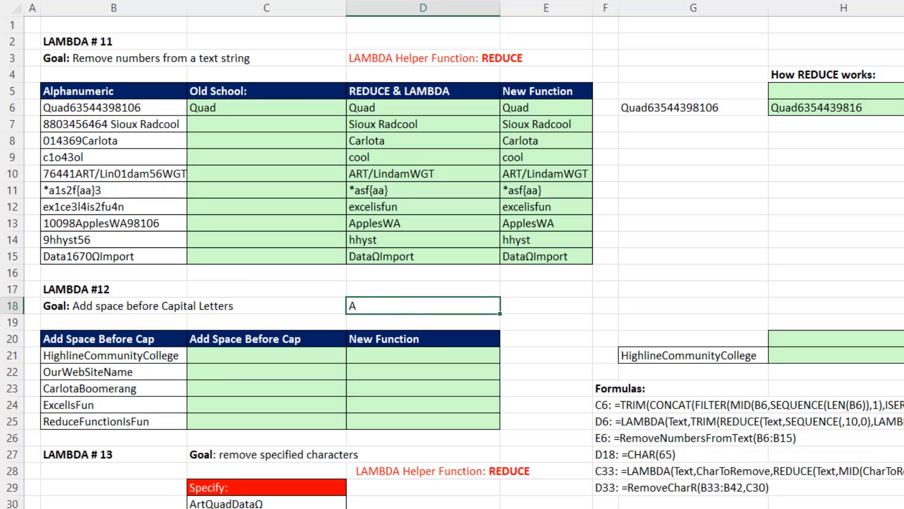
Set the CHAR number in D18 to 65+25 and enter the formula
key("F2")
type("+25")
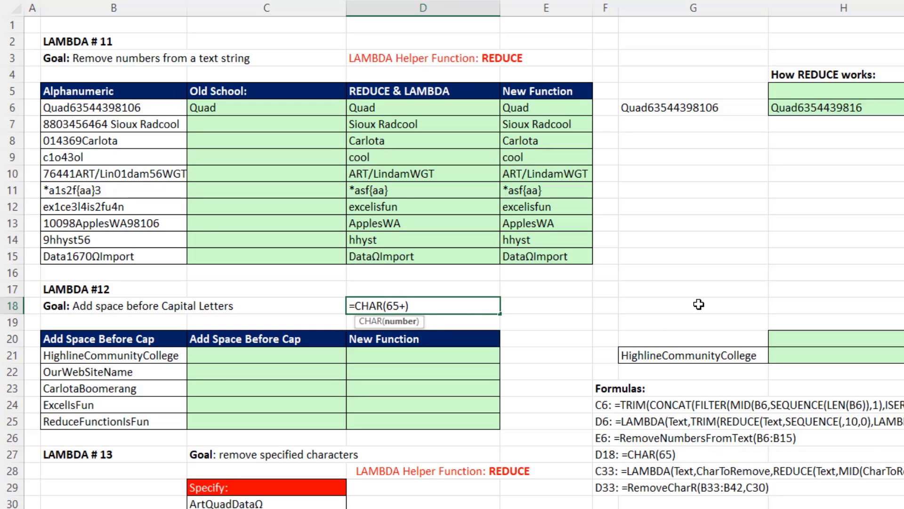
key("ctrl+Return")
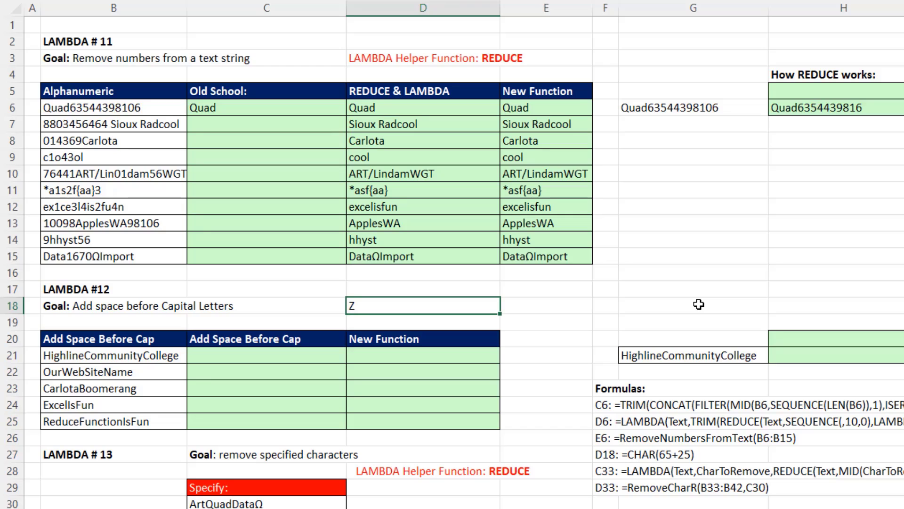
Replace the CHAR argument in D18 with SEQUENCE(,26,65) and enter the formula to spill across columns
double_click(425, 306)
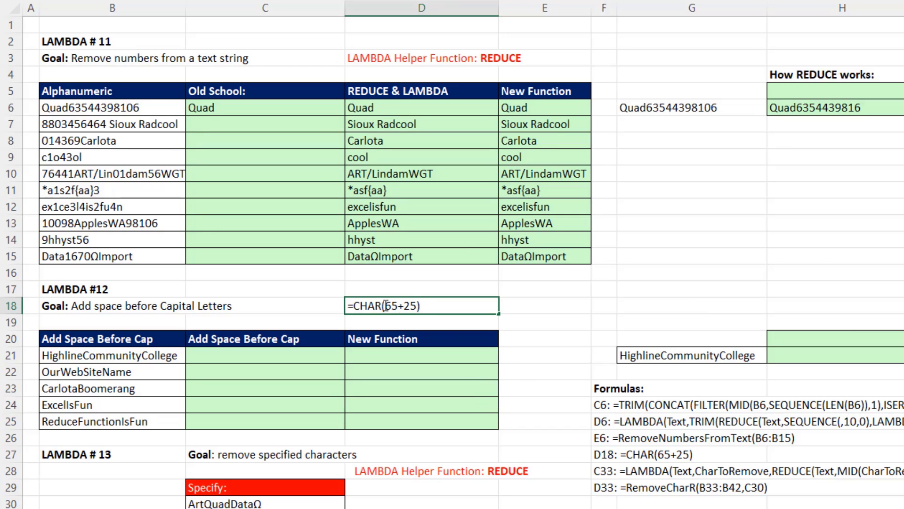
left_click_drag(388, 306, 746, 311)
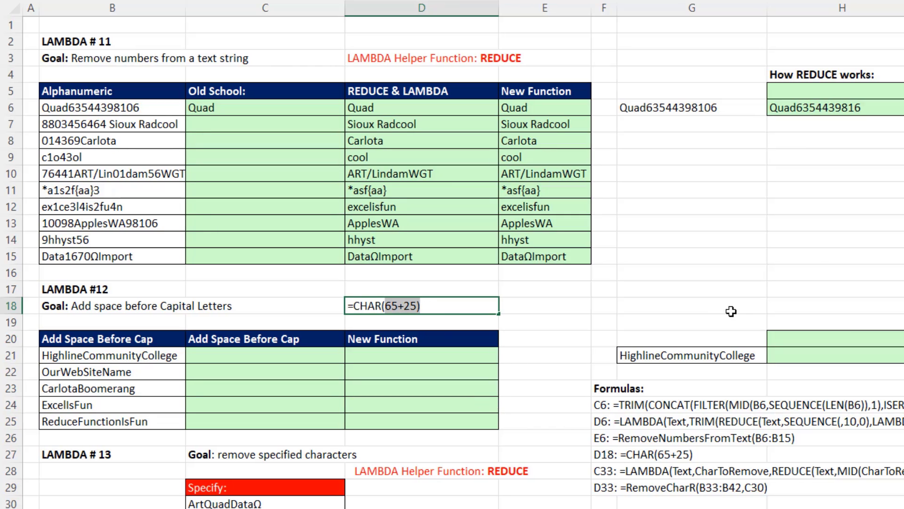
type("seq")
key("Tab")
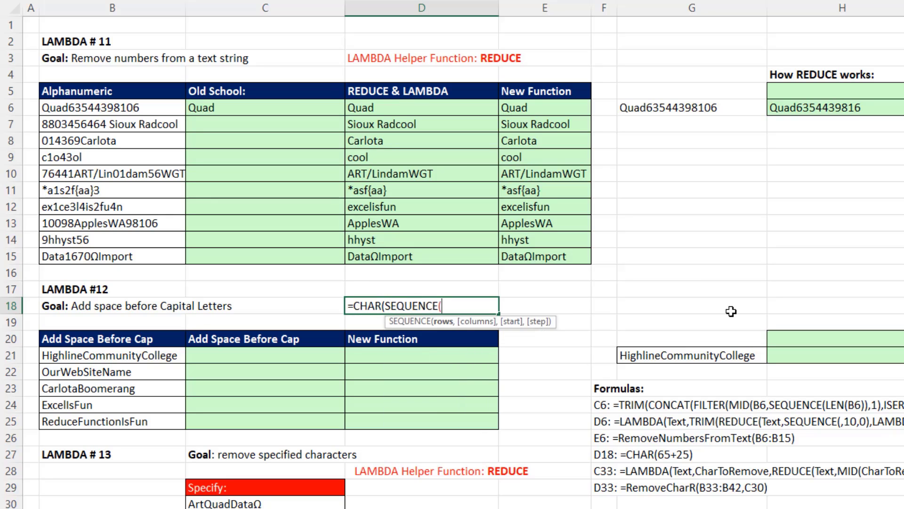
type(",")
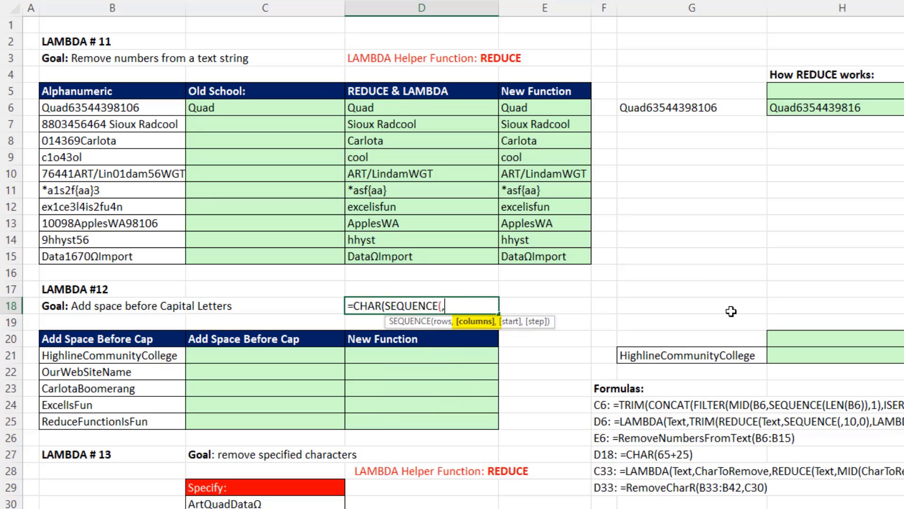
type("26,")
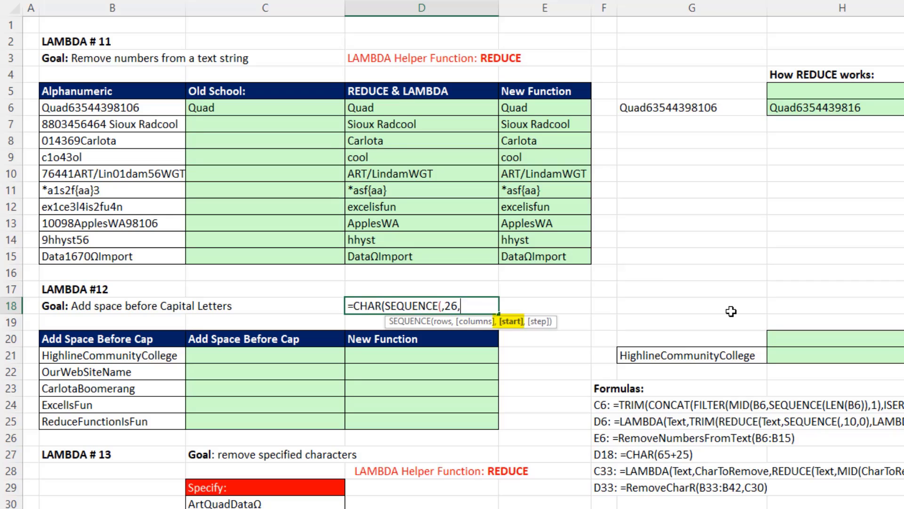
type("65))")
key("ctrl+Return")
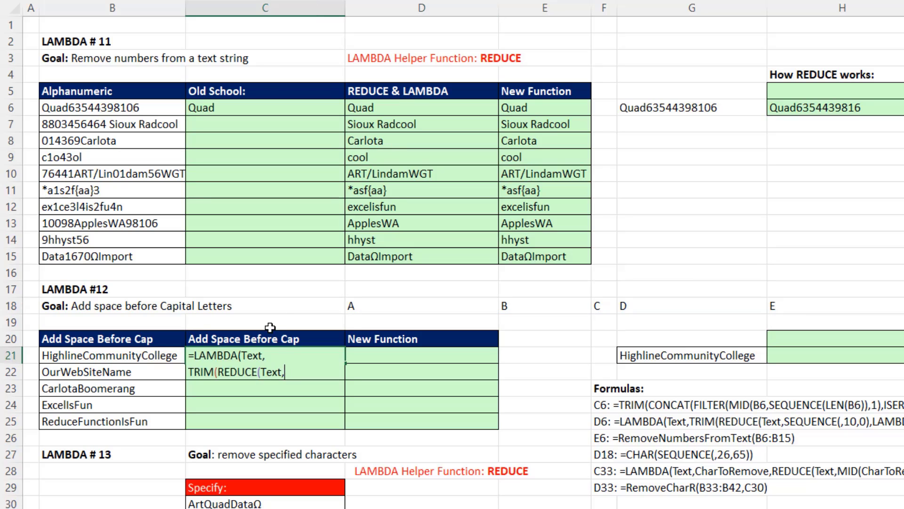
Add CHAR(SEQUENCE(,26,65)) on a new line as REDUCE's array argument in the C21 formula
left_click(277, 356)
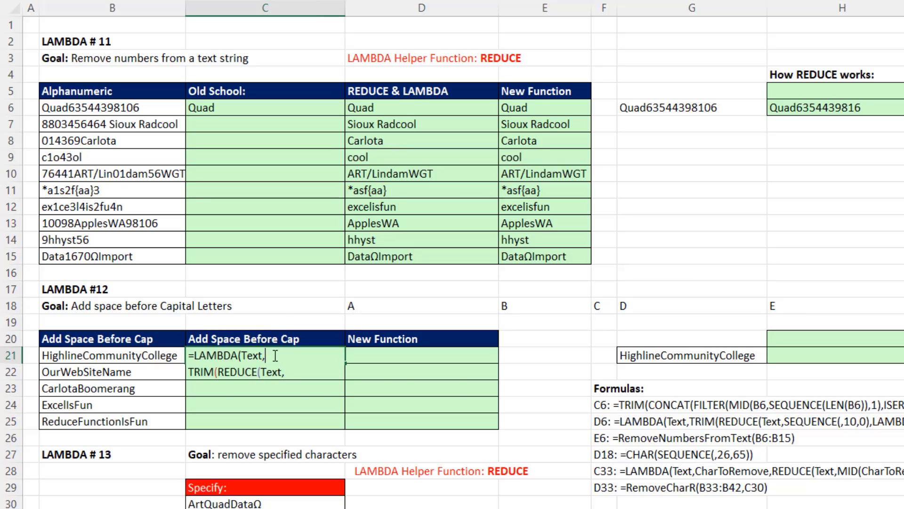
left_click(253, 356)
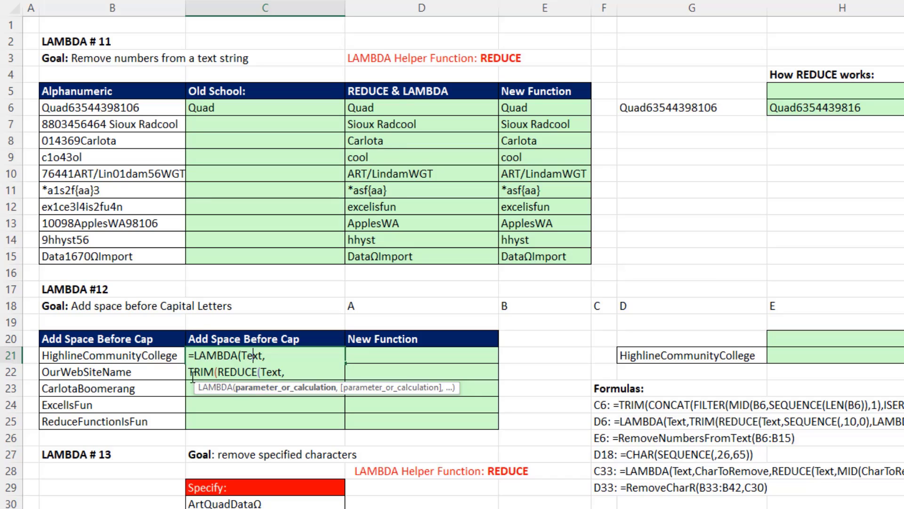
left_click(212, 372)
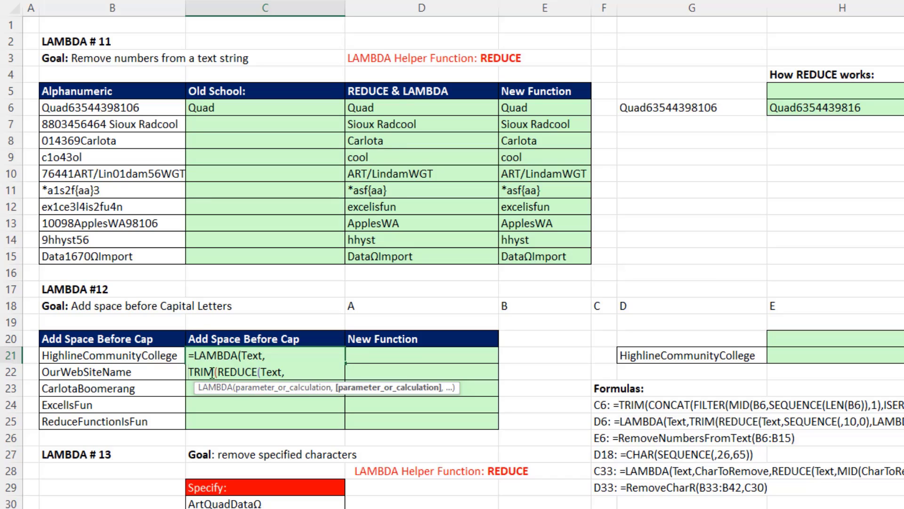
left_click(273, 372)
left_click(291, 372)
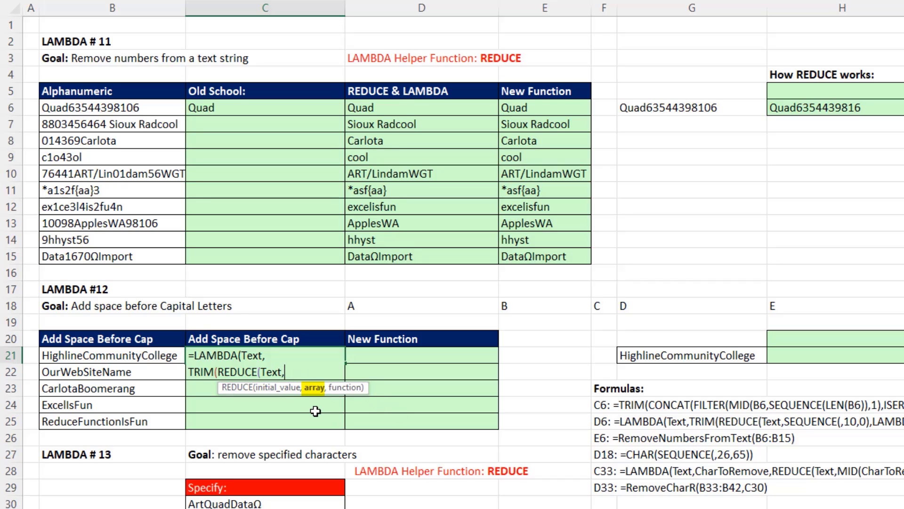
key("alt+Return")
type("CHAR(SEQUENCE(,26,65))")
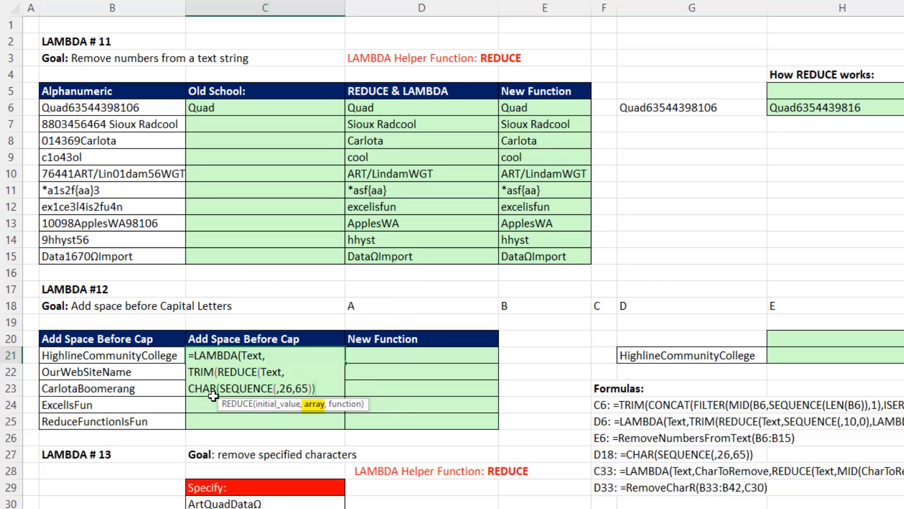
type(",")
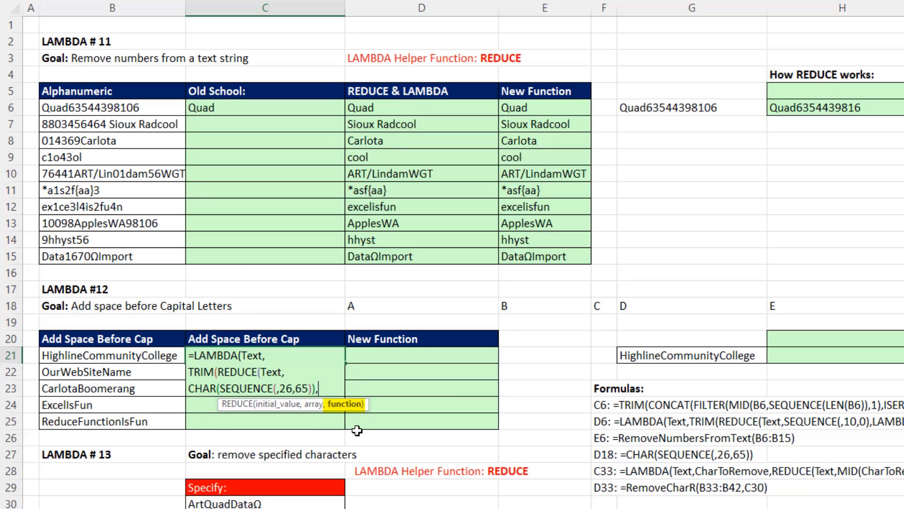
Begin REDUCE's function argument on a new line with LAMBDA(i,a,SUBSTITUTE(i,a, in the C21 formula
key("alt+Return")
type("LAMBDA(i,a,SUBSTITUTE(i,a,")
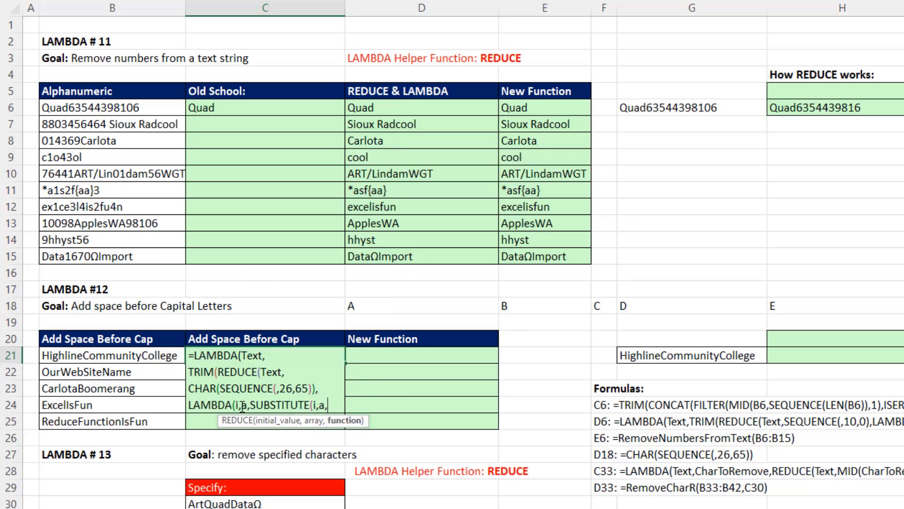
left_click(237, 406)
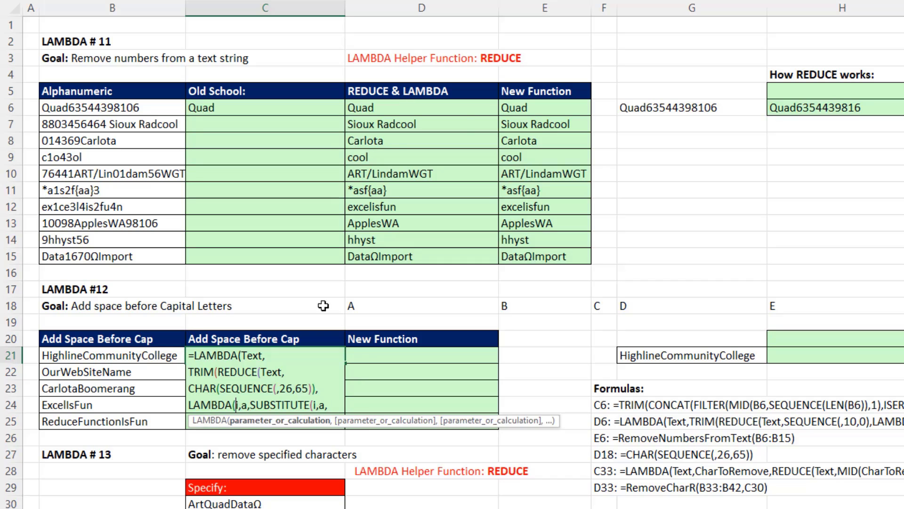
left_click(248, 406)
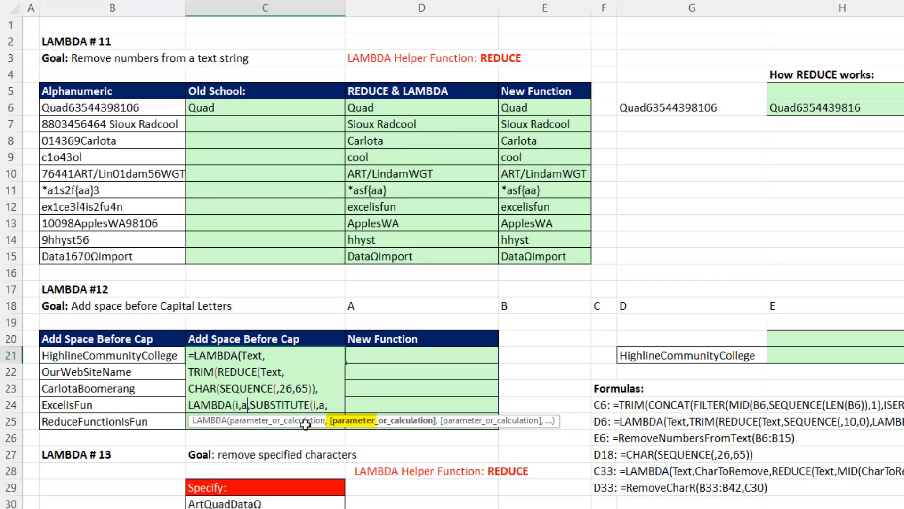
left_click(318, 409)
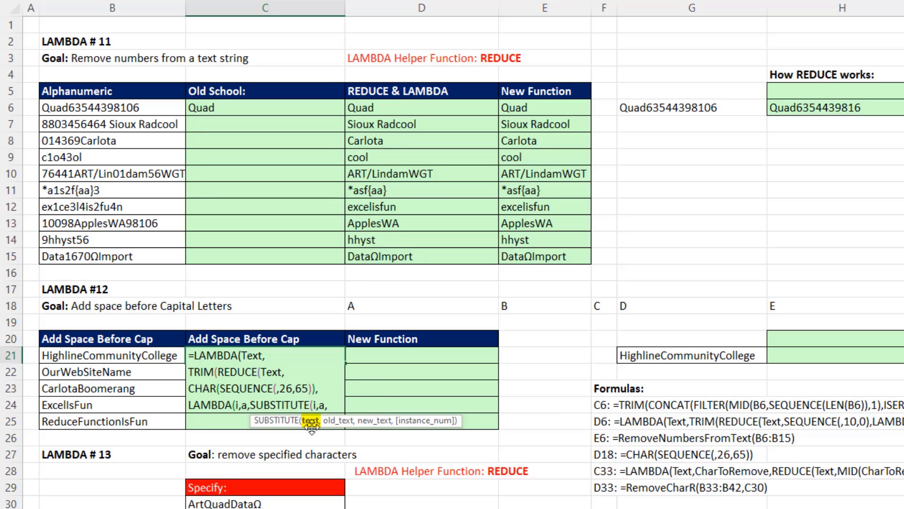
type(",a")
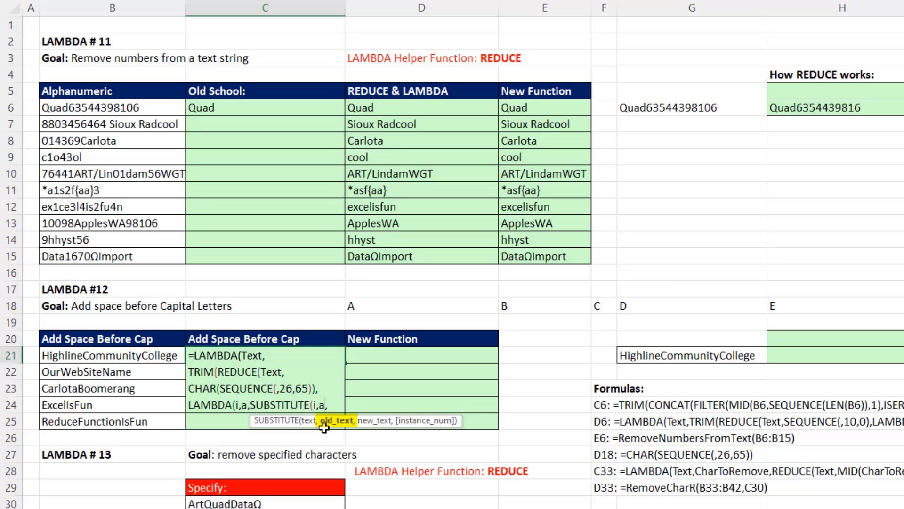
type(",")
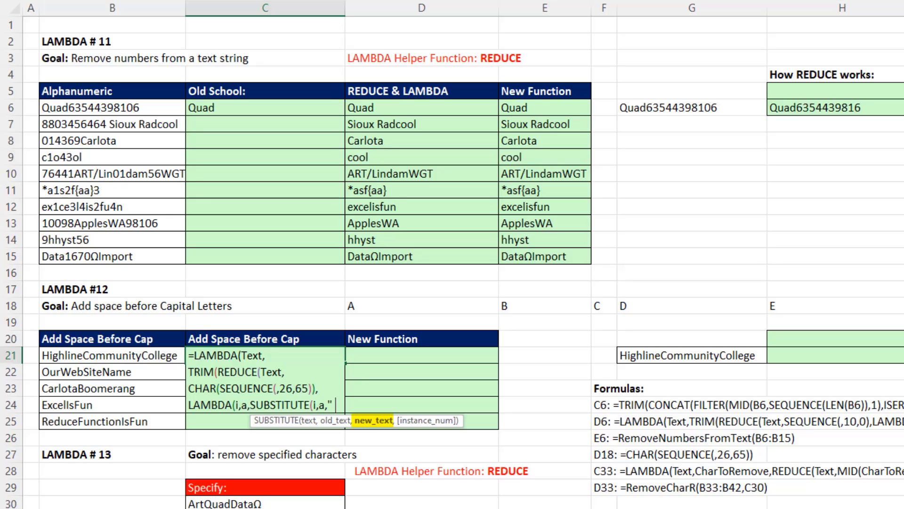
Set SUBSTITUTE's new text to " "&a and close the SUBSTITUTE, inner LAMBDA and REDUCE functions
type("\" \"&")
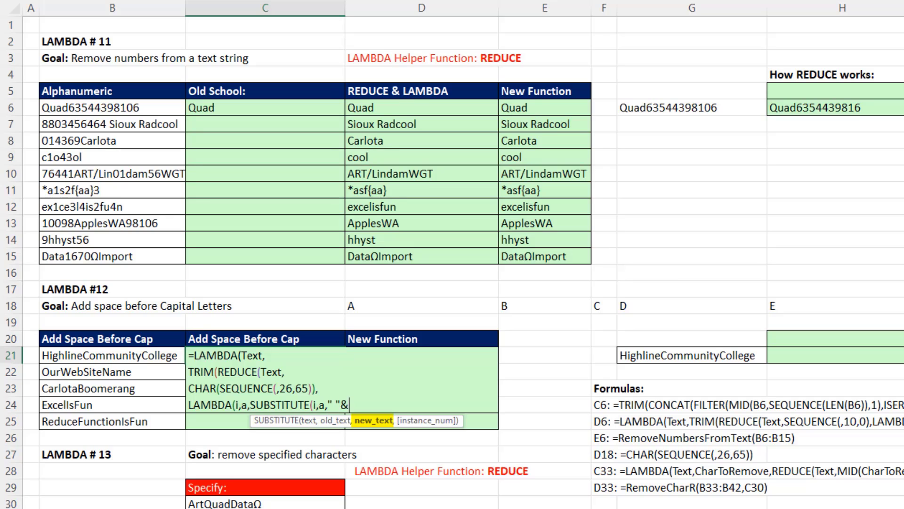
type("a")
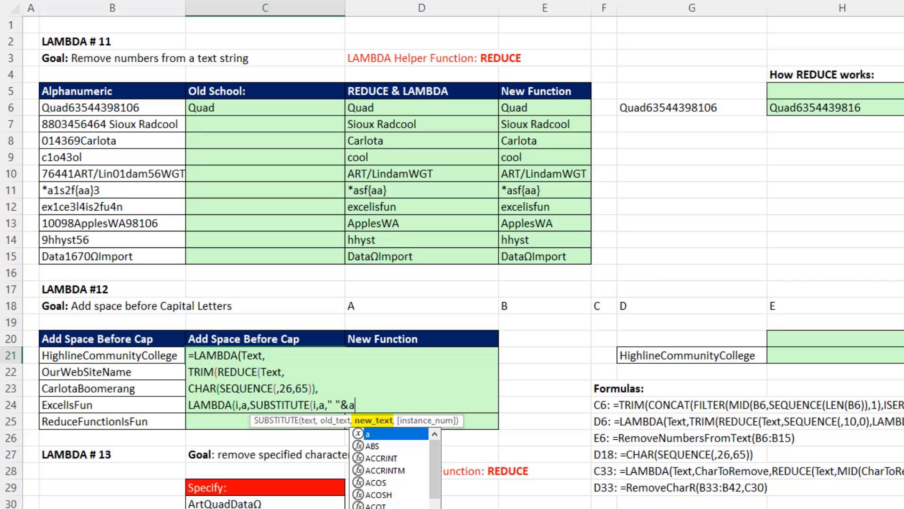
type(")")
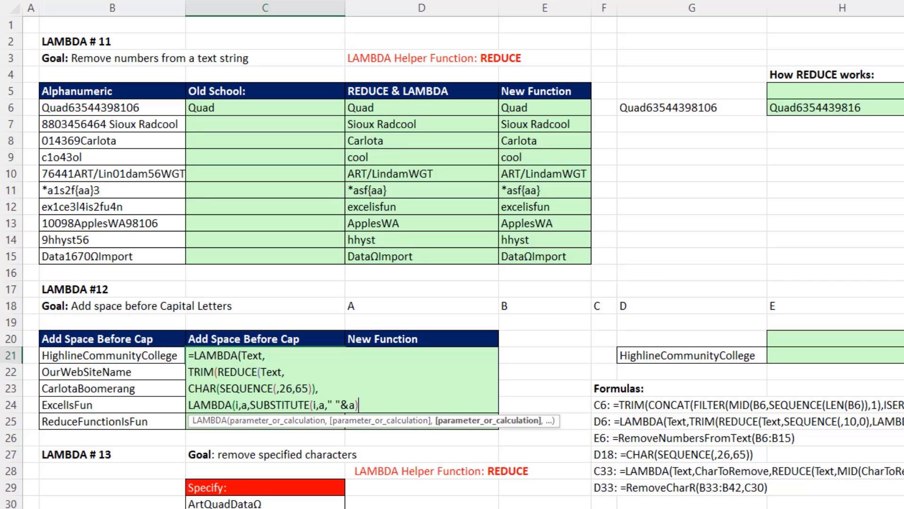
type("))")
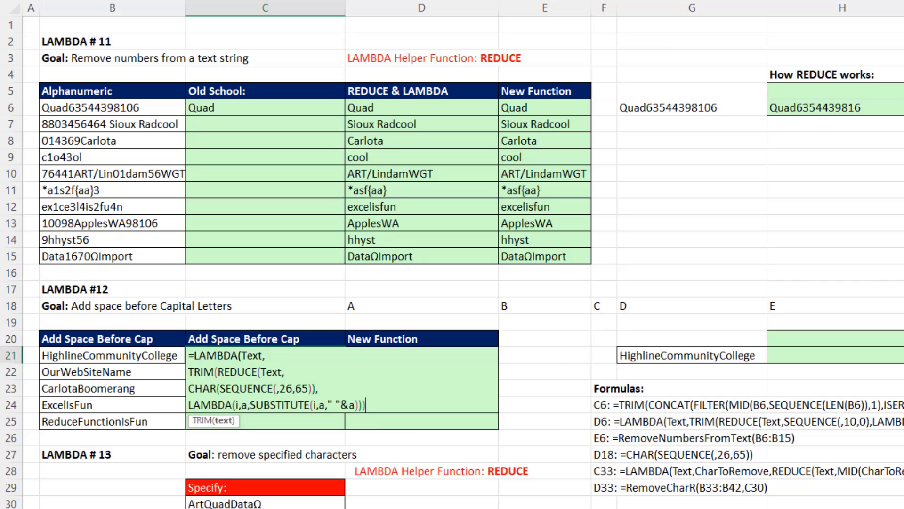
Close the TRIM and outer LAMBDA functions in the C21 formula, pass B21:B25 as the text, and enter it
type("))")
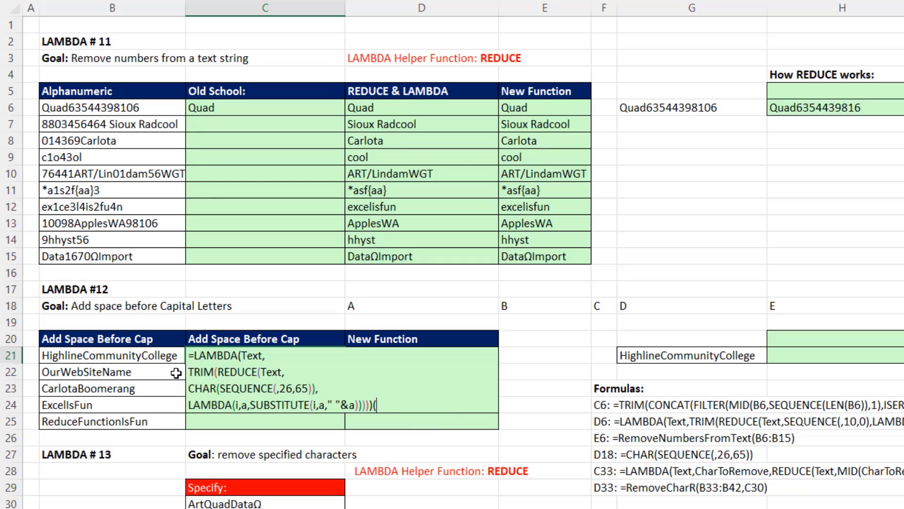
left_click_drag(128, 359, 137, 414)
type(")")
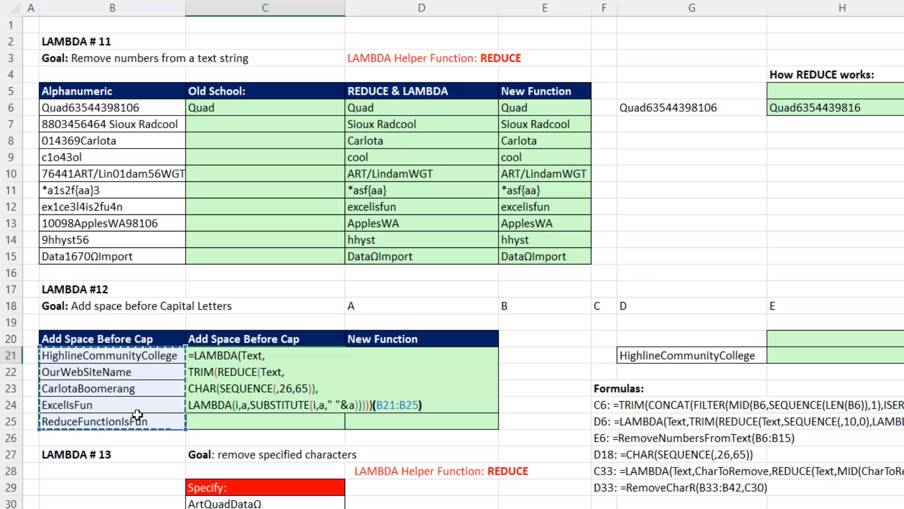
key("ctrl+Return")
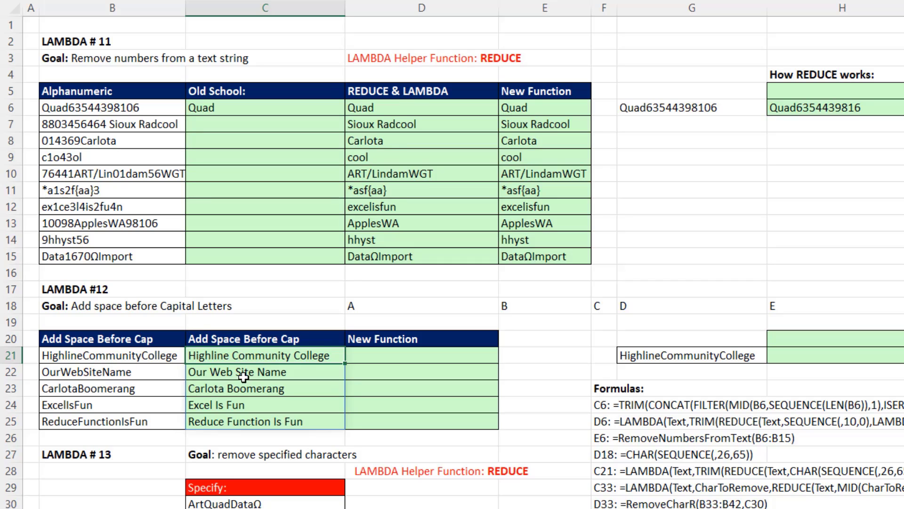
double_click(300, 357)
key("Return")
Enter =SpaceBeforeCaps(B21:B25) in D21, inserting the function from the workbook's defined names
left_click(400, 359)
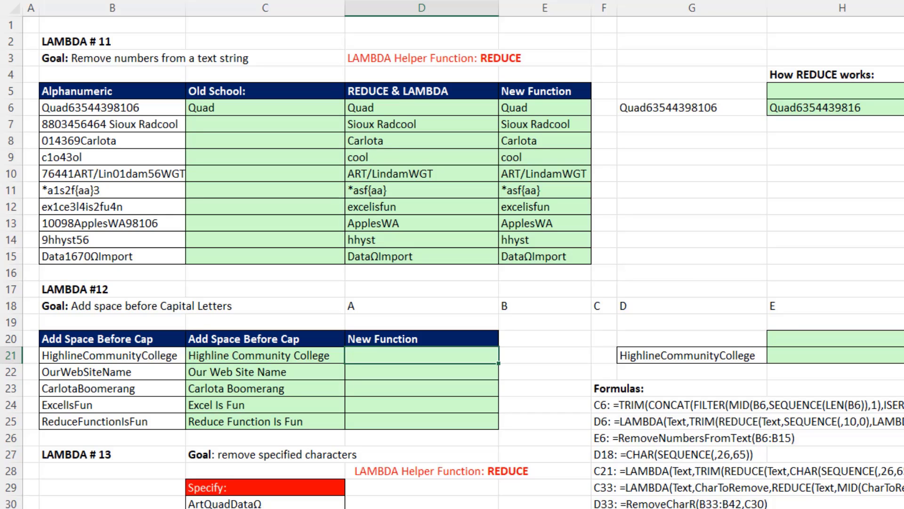
type("=")
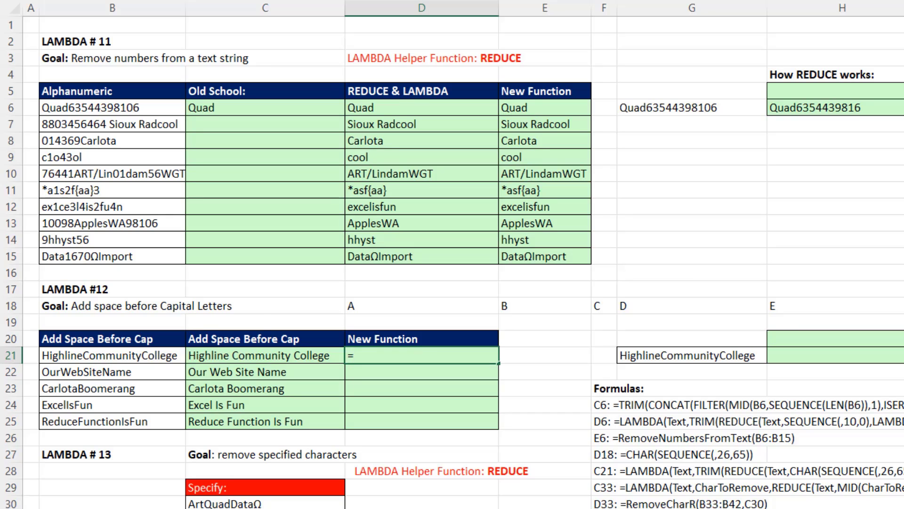
key("F3")
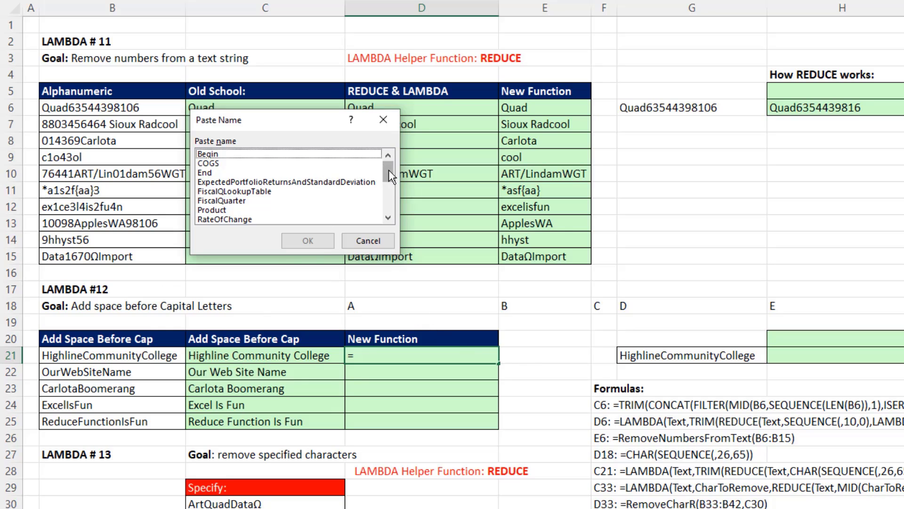
left_click_drag(385, 179, 386, 193)
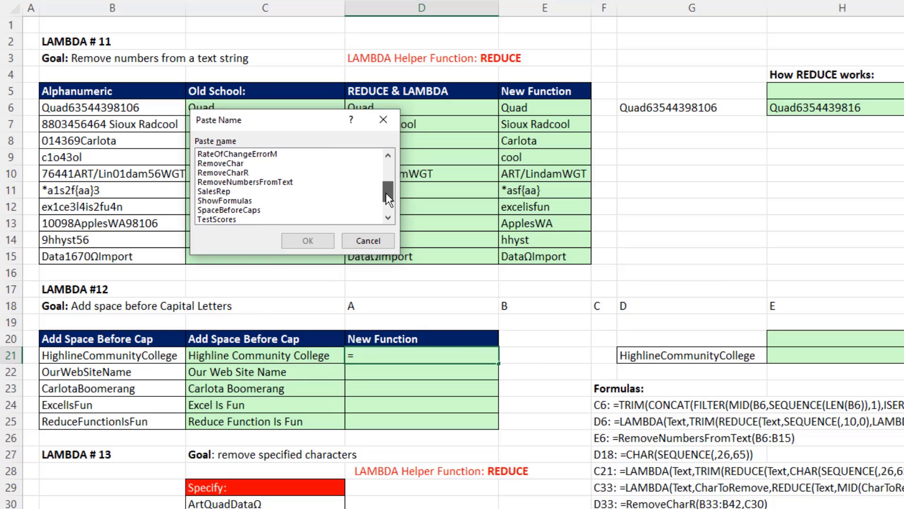
left_click(228, 210)
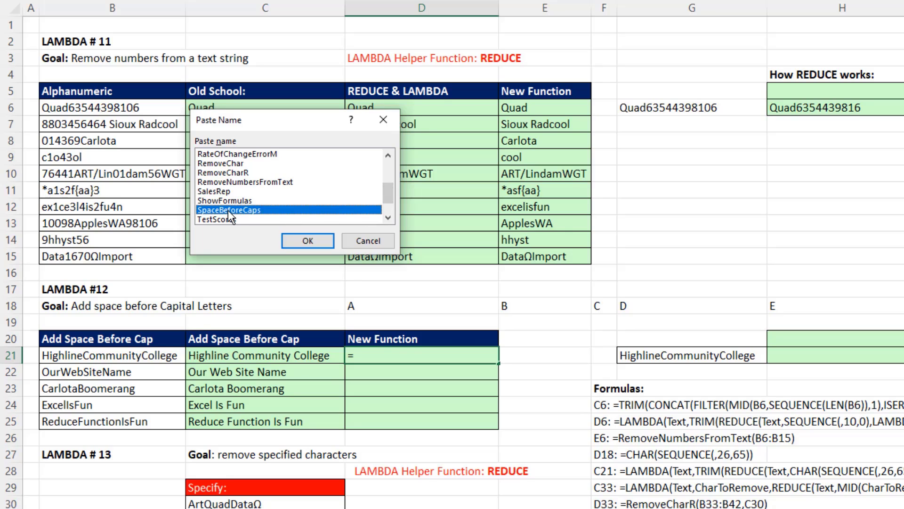
left_click(306, 243)
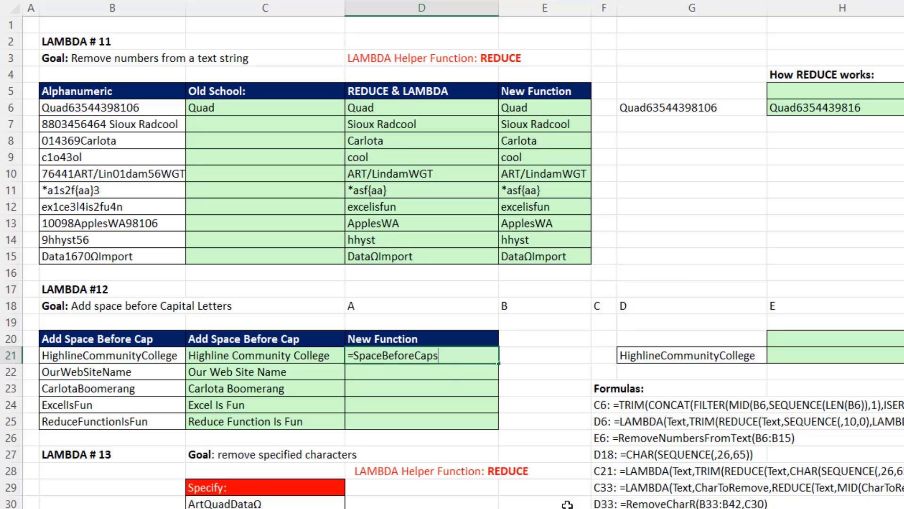
type("(")
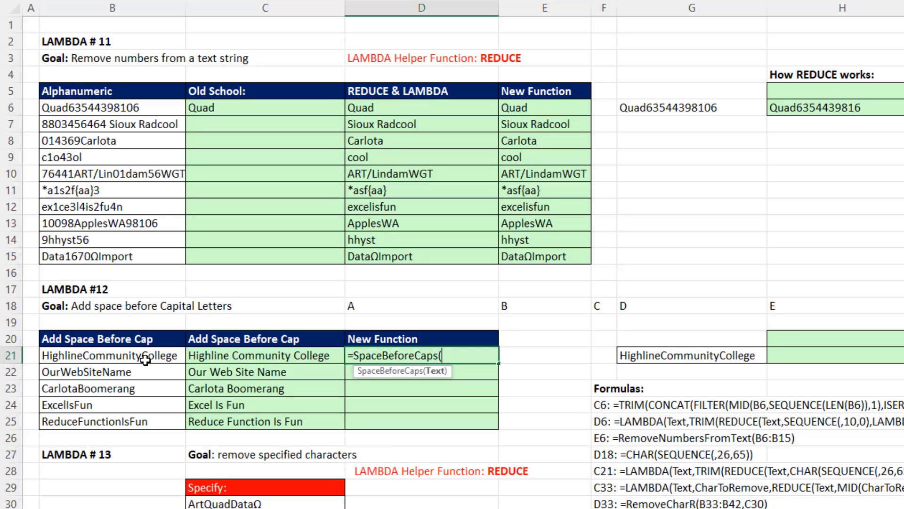
left_click_drag(145, 361, 127, 422)
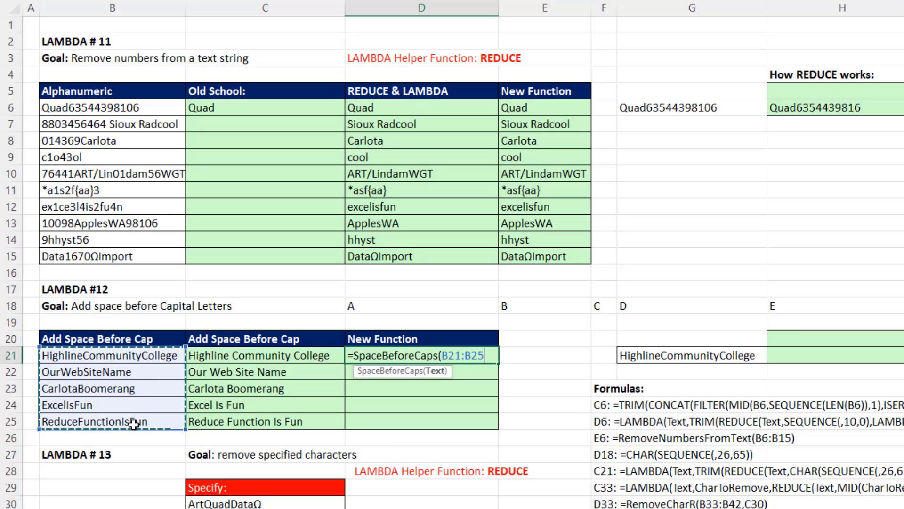
type(")")
key("ctrl+Return")
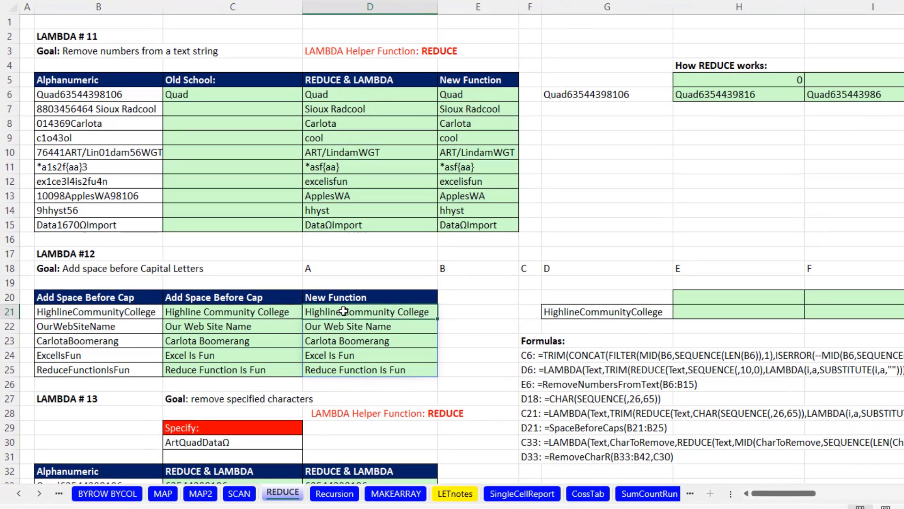
Review the SCAN and Recursion worksheets and return to cell D6 on the REDUCE worksheet
left_click(239, 493)
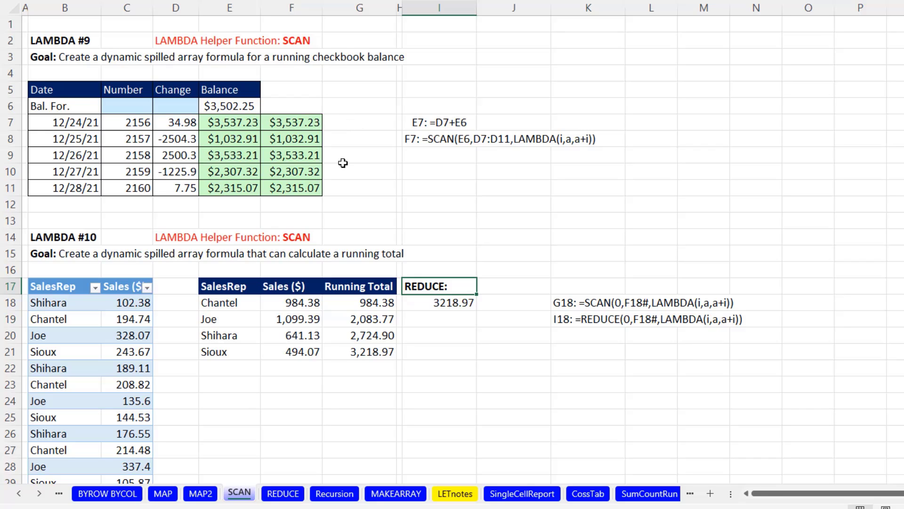
left_click(340, 498)
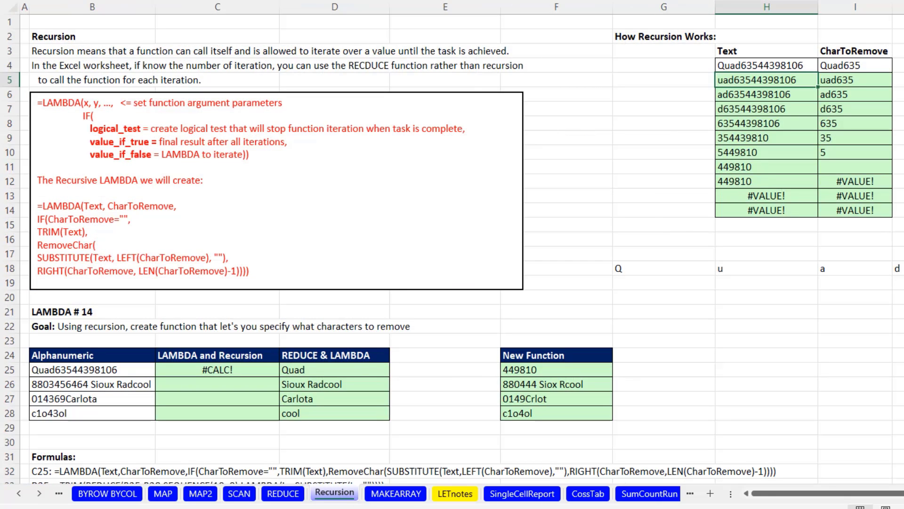
left_click(288, 494)
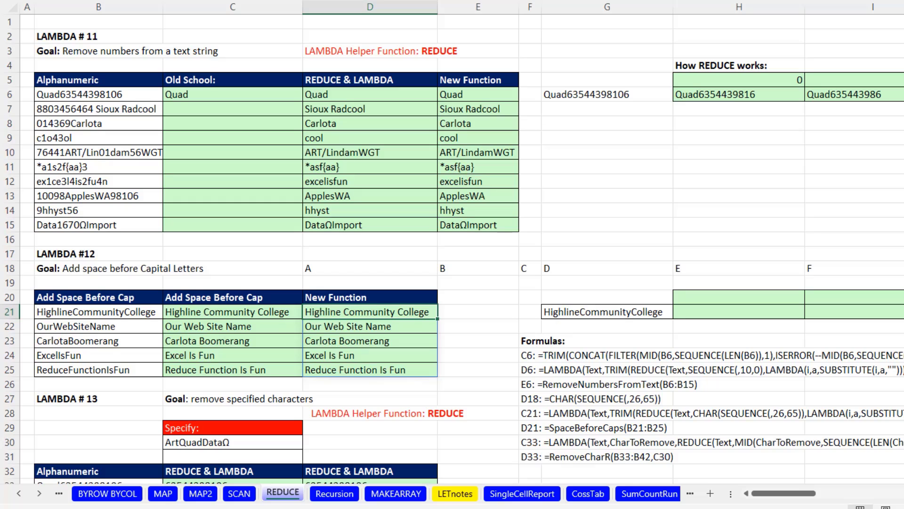
left_click(359, 96)
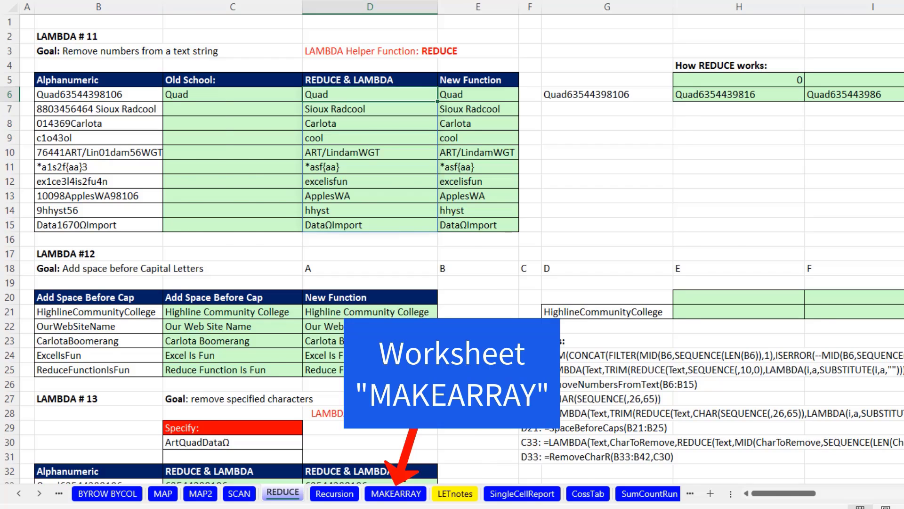
Start a MAKEARRAY formula with 5 rows and 6 columns in I11 of the MAKEARRAY worksheet
left_click(396, 493)
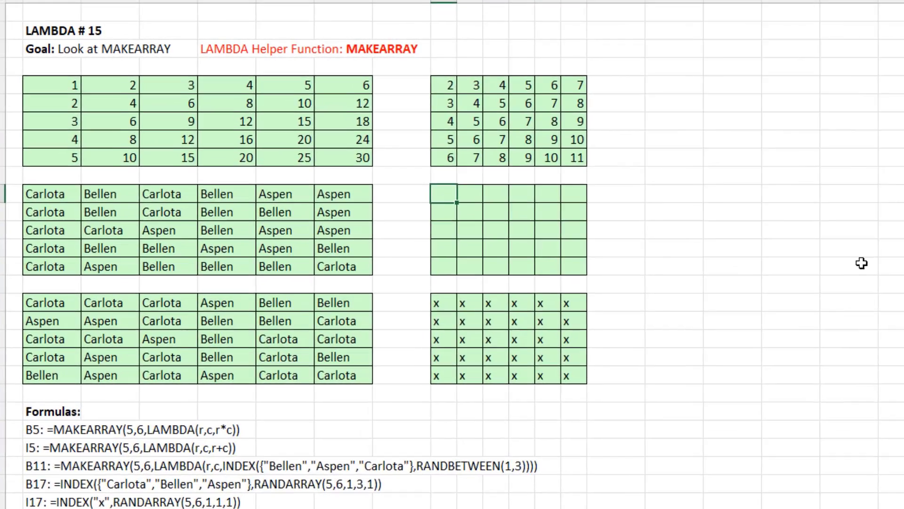
type("=mak")
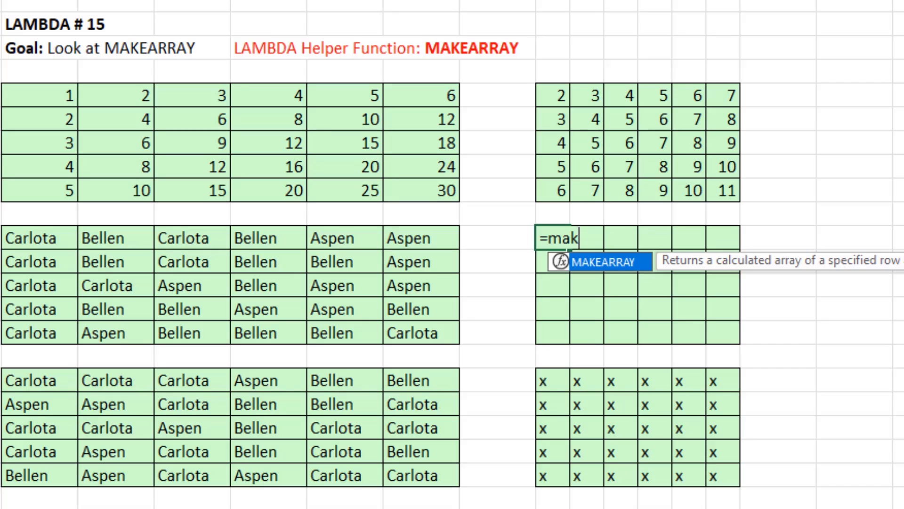
key("Tab")
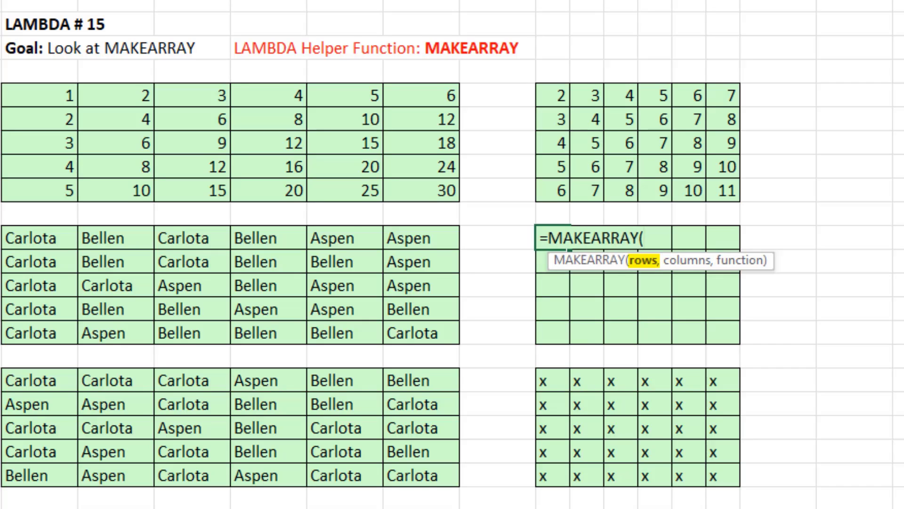
type("5,6")
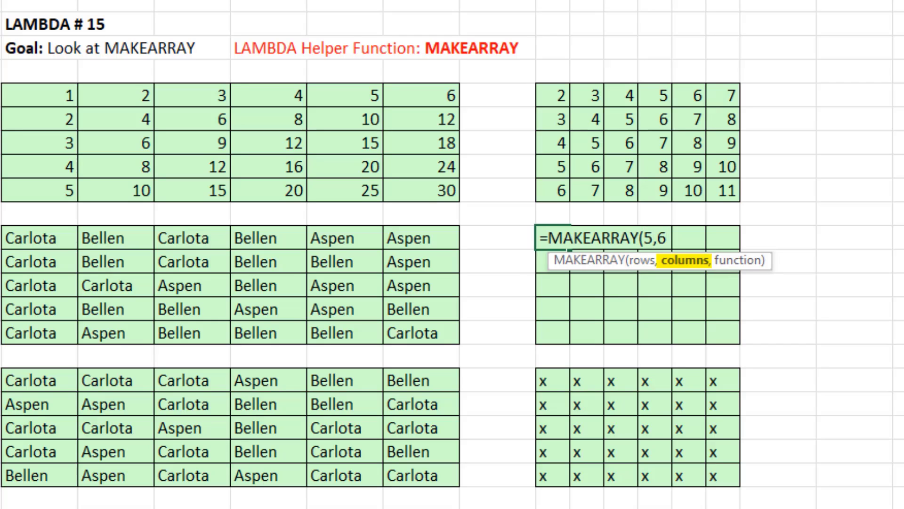
type(",")
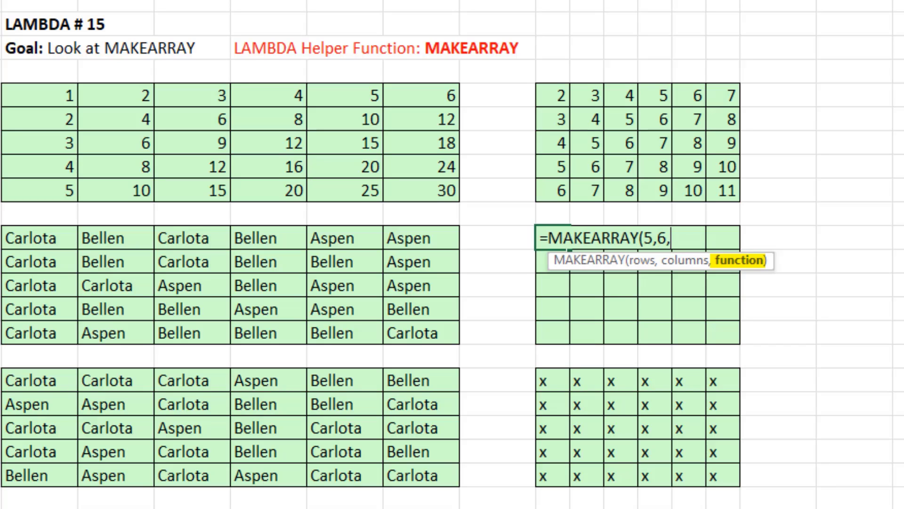
Add LAMBDA(r,c,"x") as the function argument of the I11 MAKEARRAY formula and enter it
type("la")
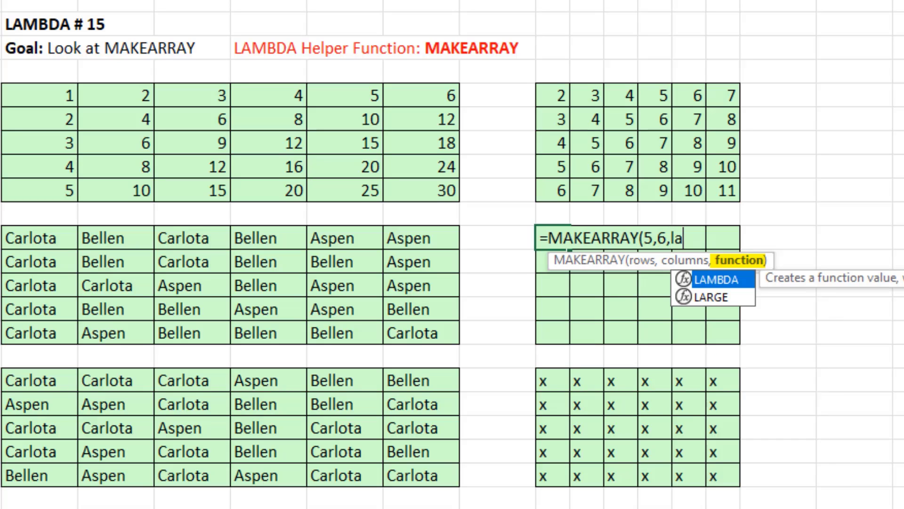
key("Tab")
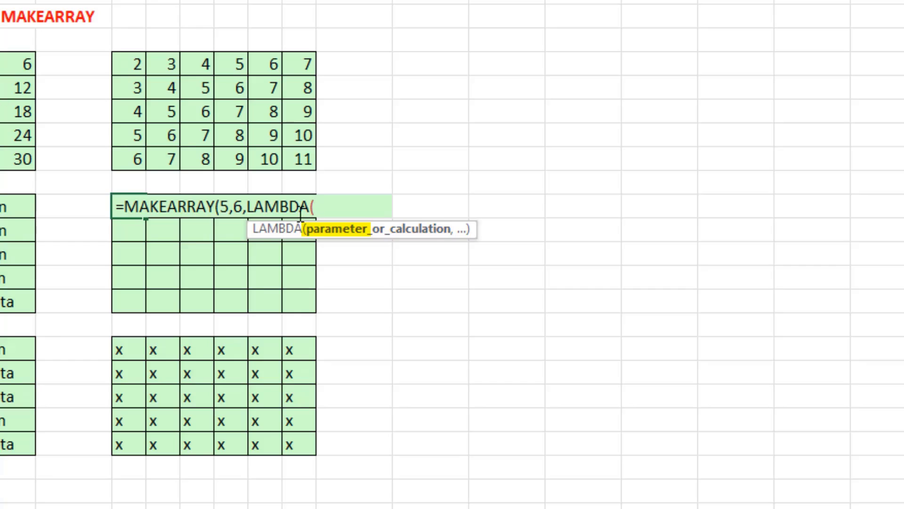
type("r,")
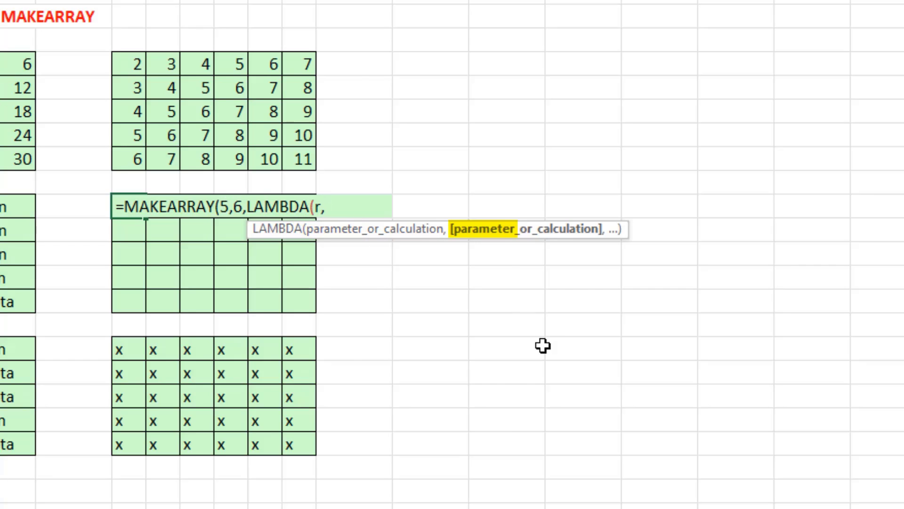
type("c,")
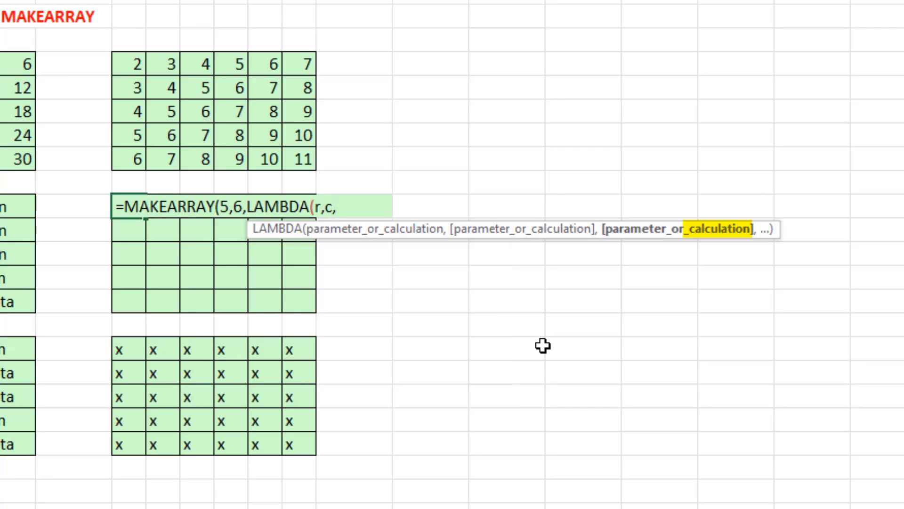
type("\"x")
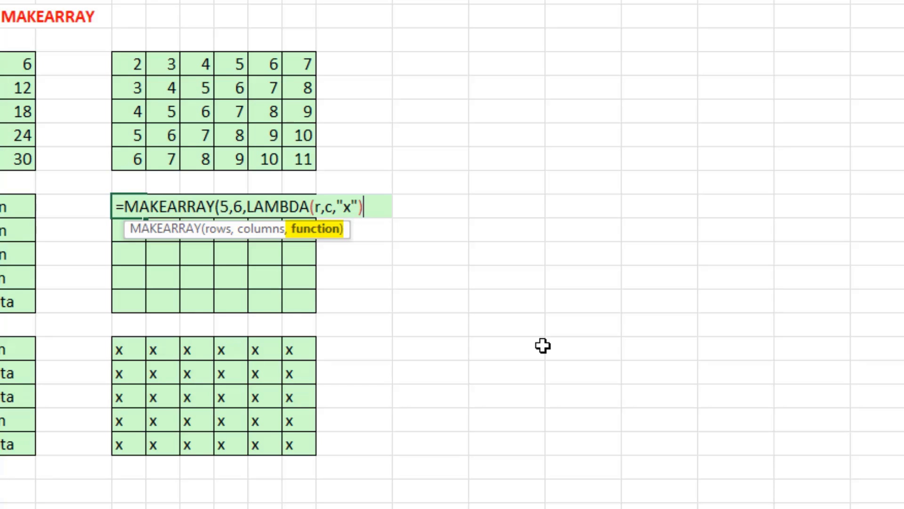
type(")")
key("ctrl+Return")
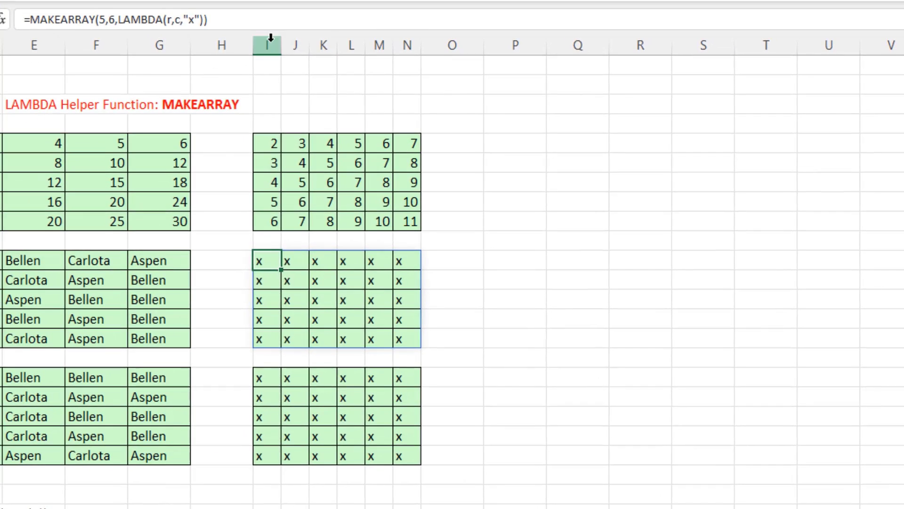
Widen columns I through N equally and reselect cell I11
left_click_drag(267, 45, 414, 45)
left_click_drag(420, 44, 453, 43)
left_click(278, 258)
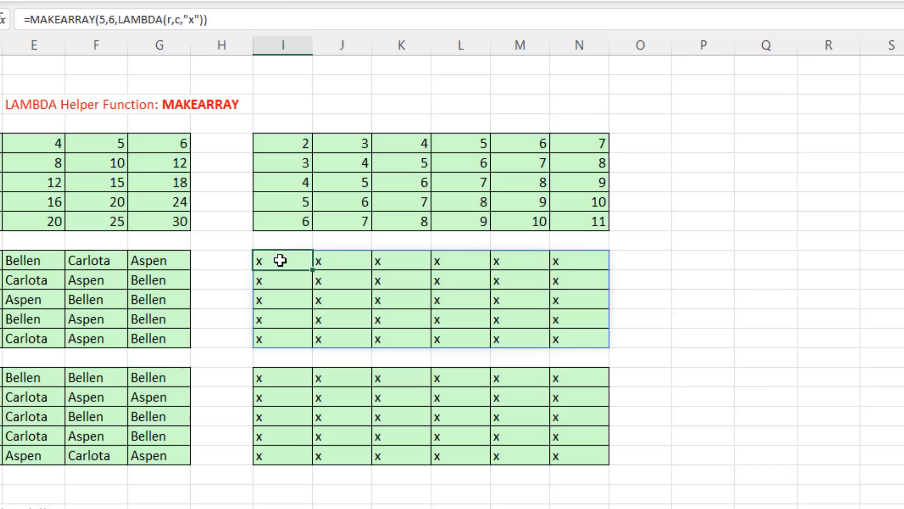
Replace "x" with "Love" in the I11 MAKEARRAY formula and enter it
double_click(468, 258)
double_click(451, 260)
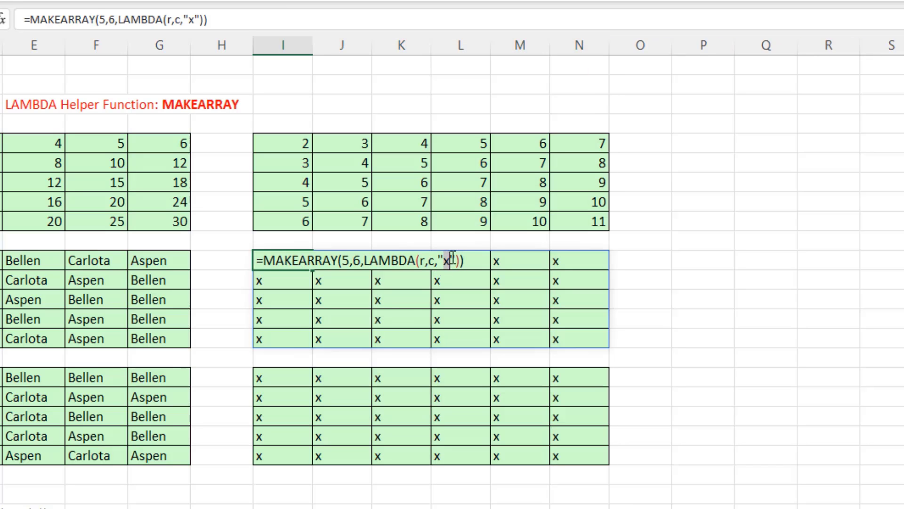
type("Love")
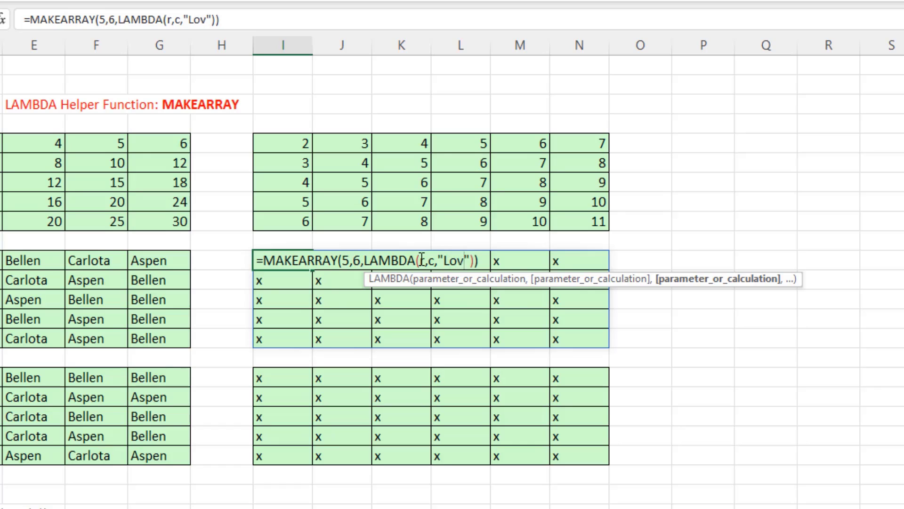
key("ctrl+Return")
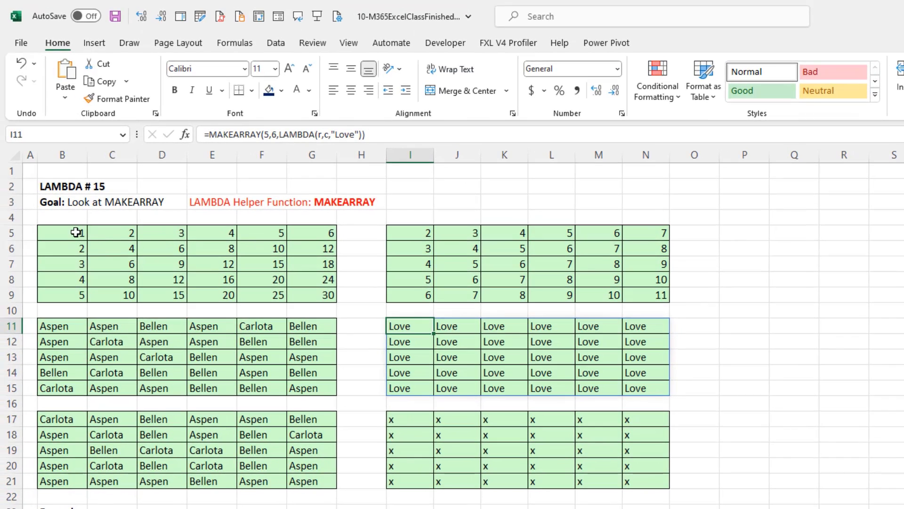
Examine the row-times-column MAKEARRAY formula in B5 and its spilled cell D6, and open the MAKEARRAY(2) worksheet
double_click(76, 232)
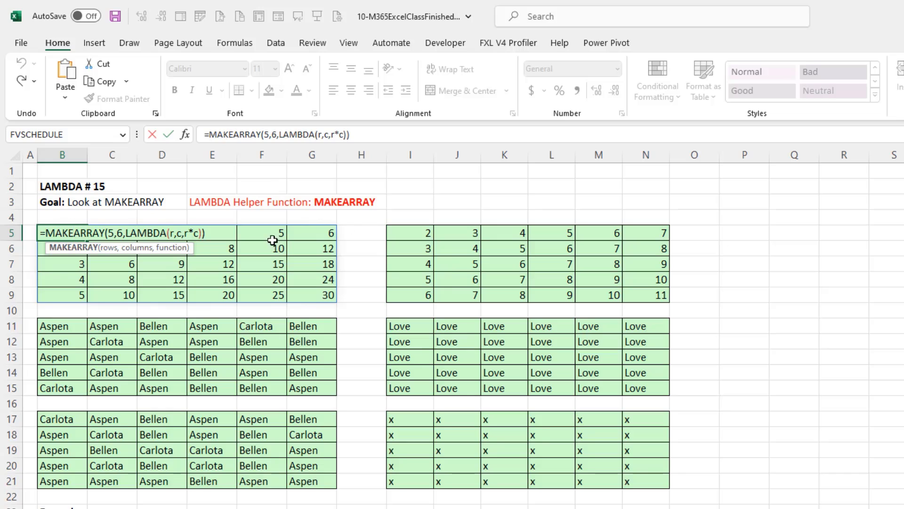
key("ctrl+Return")
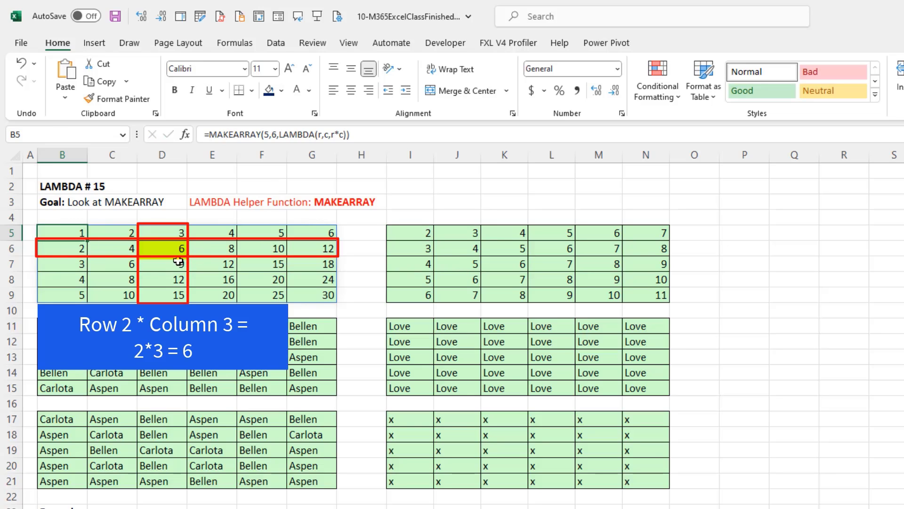
left_click(168, 246)
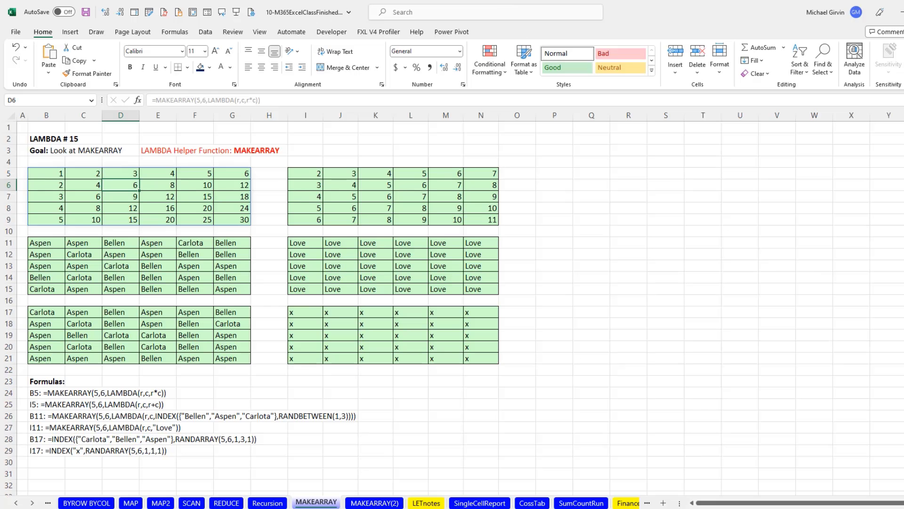
left_click(375, 503)
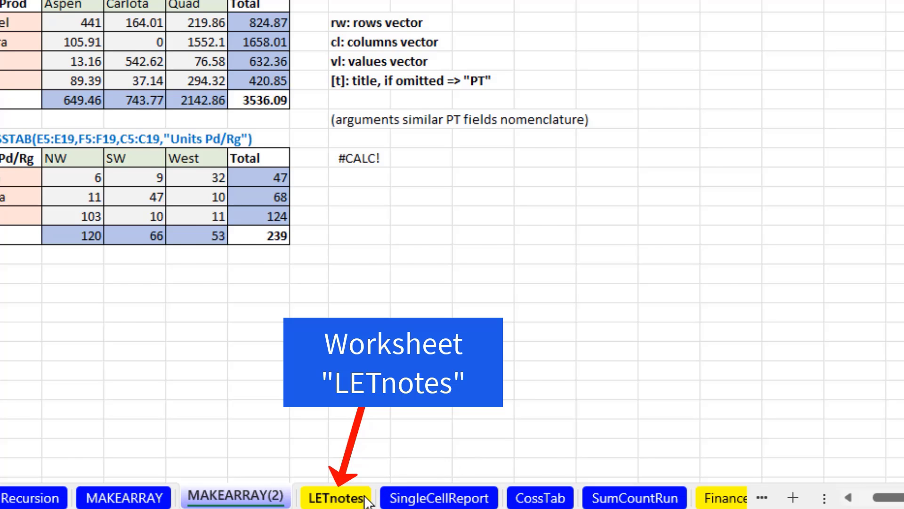
View the LETnotes worksheet, and on SingleCellReport examine the formulas in the Month, Sales ($) and Running Total cells E6, F6 and G6
left_click(351, 501)
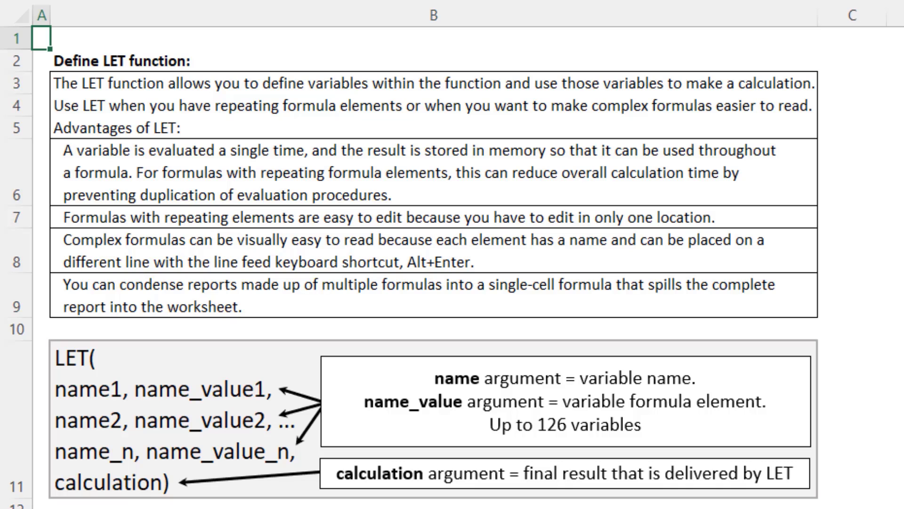
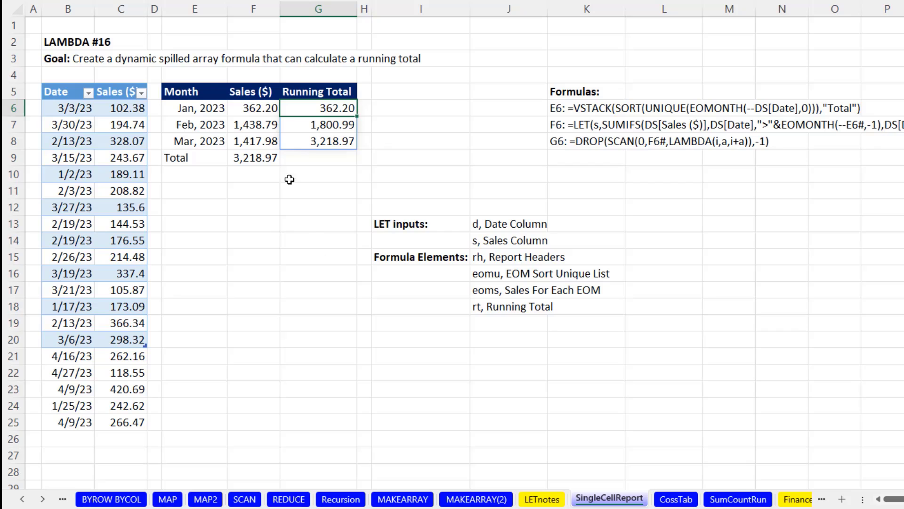
double_click(199, 109)
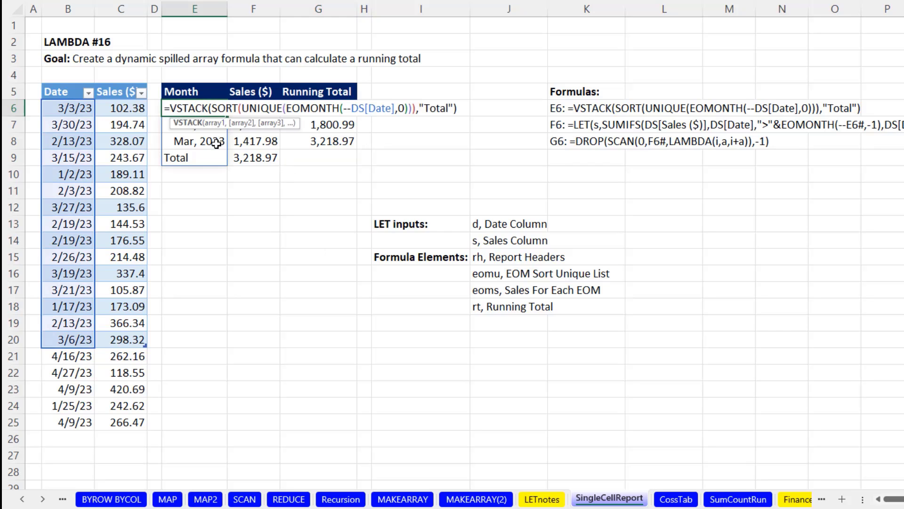
key("Escape")
left_click(242, 110)
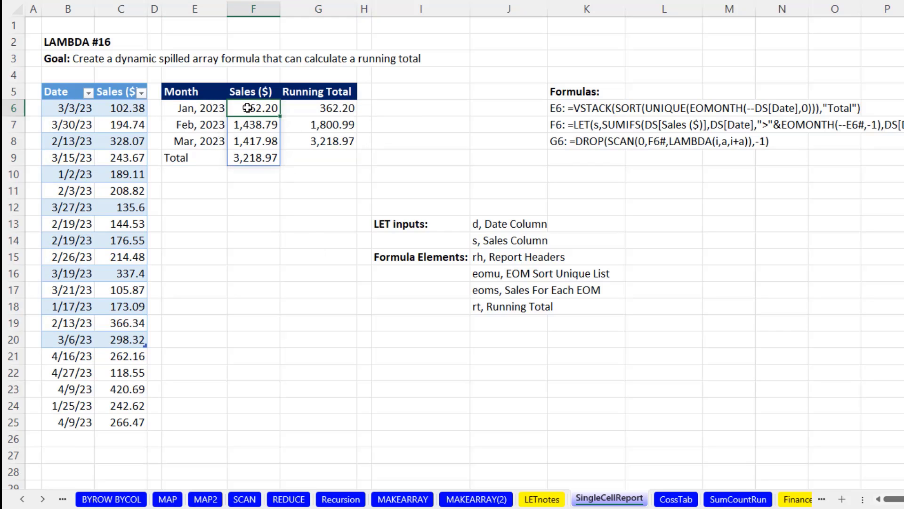
double_click(244, 109)
key("Escape")
left_click(314, 105)
double_click(314, 106)
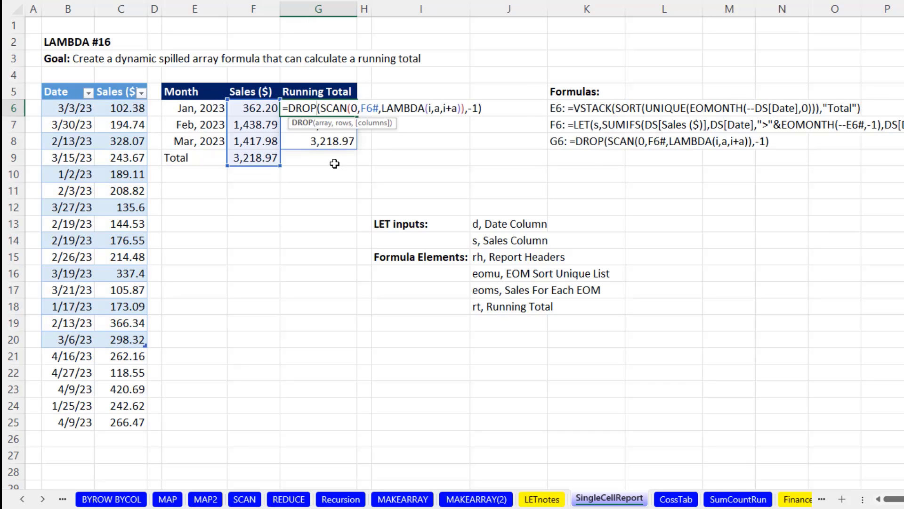
key("Escape")
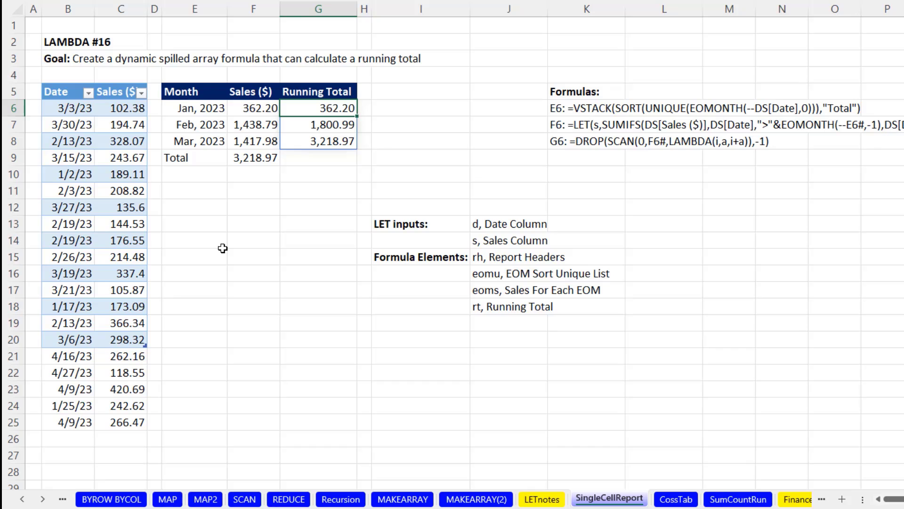
Examine the array argument of SORT and the array1 argument of VSTACK in the E6 formula, leaving it unedited
left_click(197, 240)
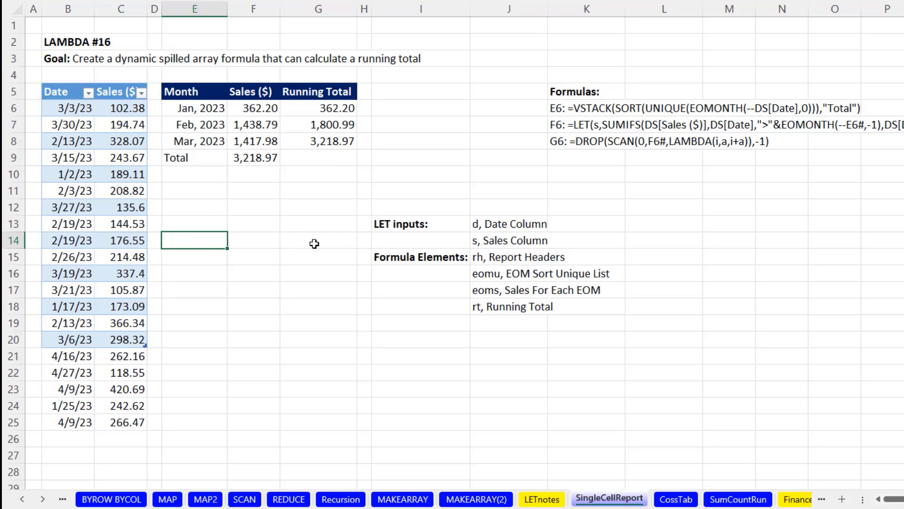
double_click(206, 108)
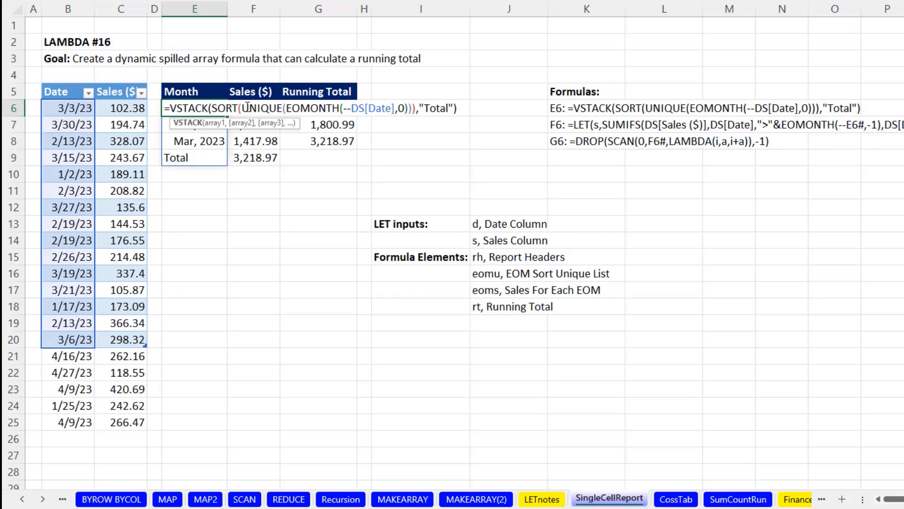
left_click(246, 108)
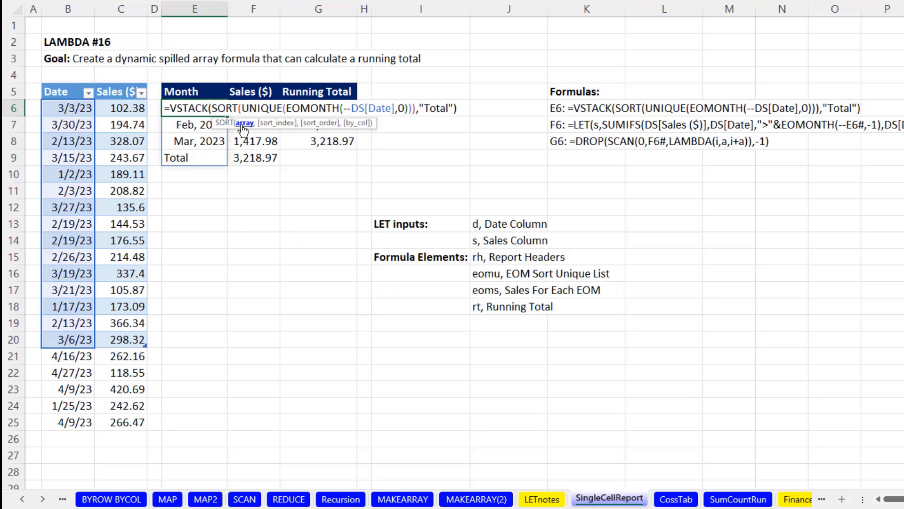
left_click(243, 124)
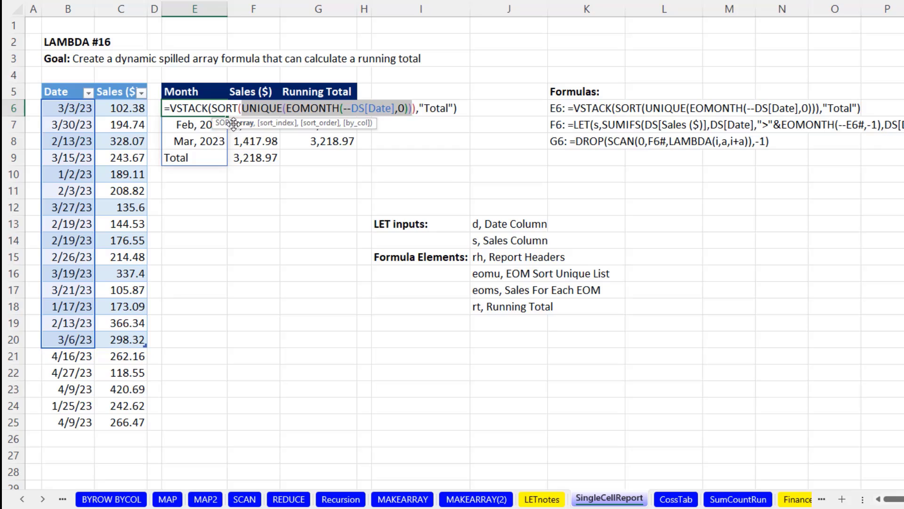
left_click(217, 108)
left_click(215, 124)
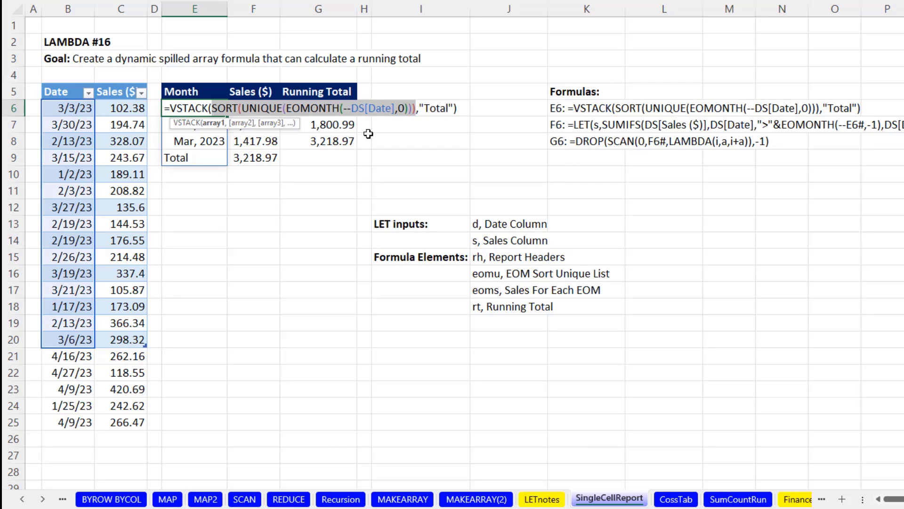
key("Escape")
Start a LET formula in cell E13
left_click(204, 226)
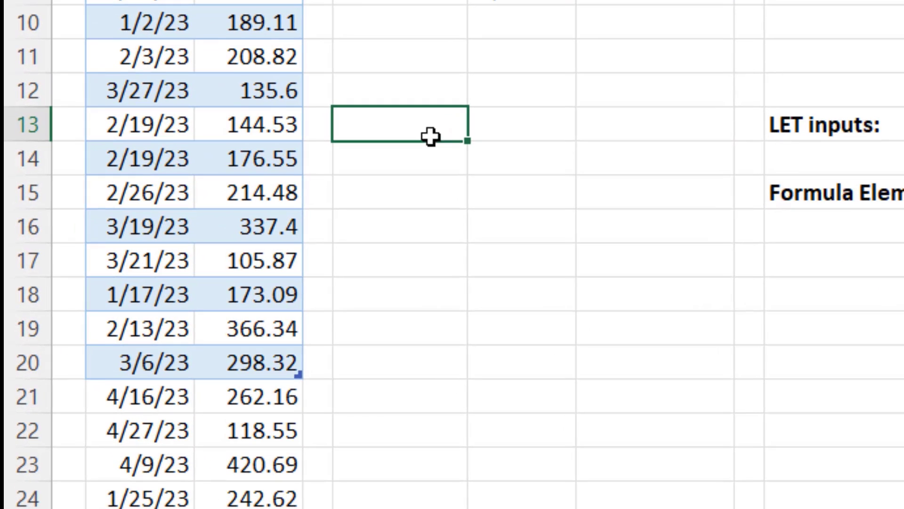
type("=let")
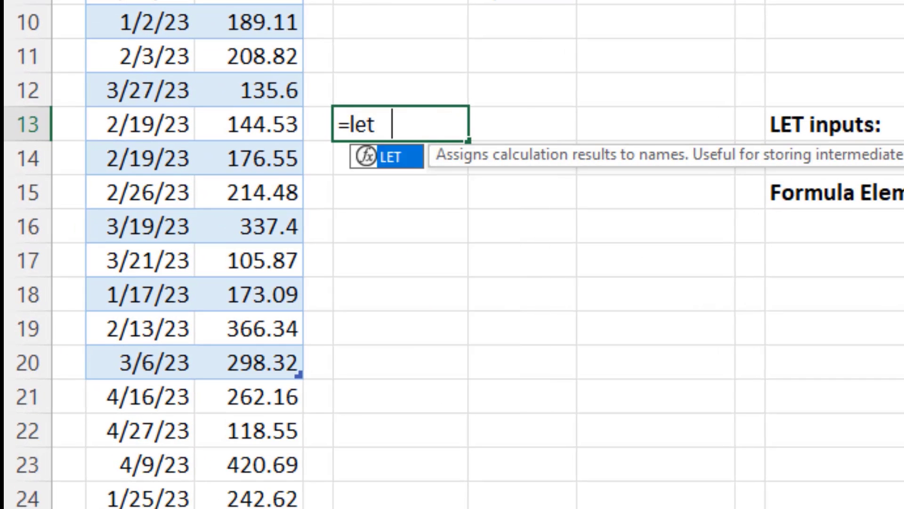
key("Tab")
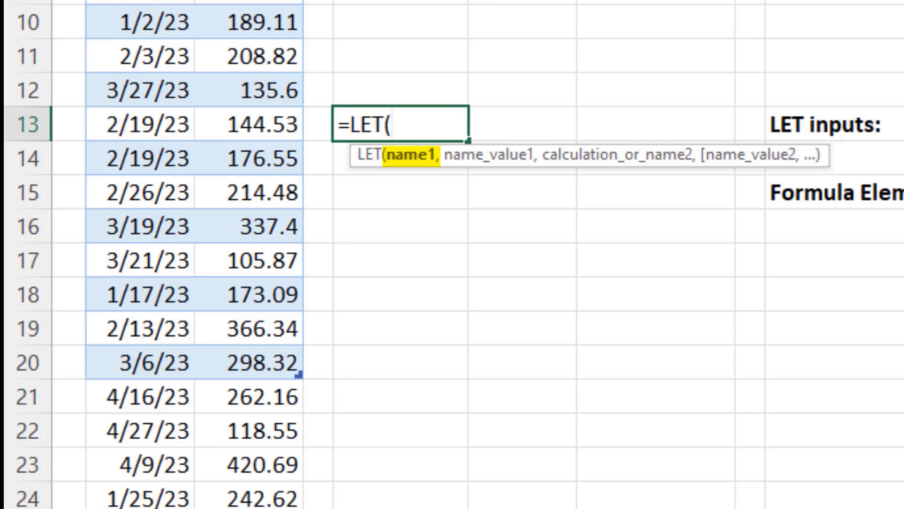
type(",")
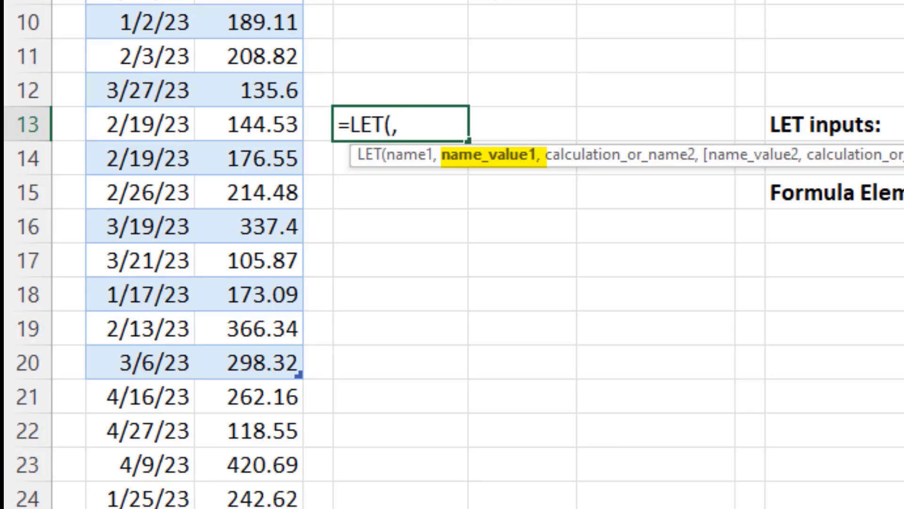
type(",")
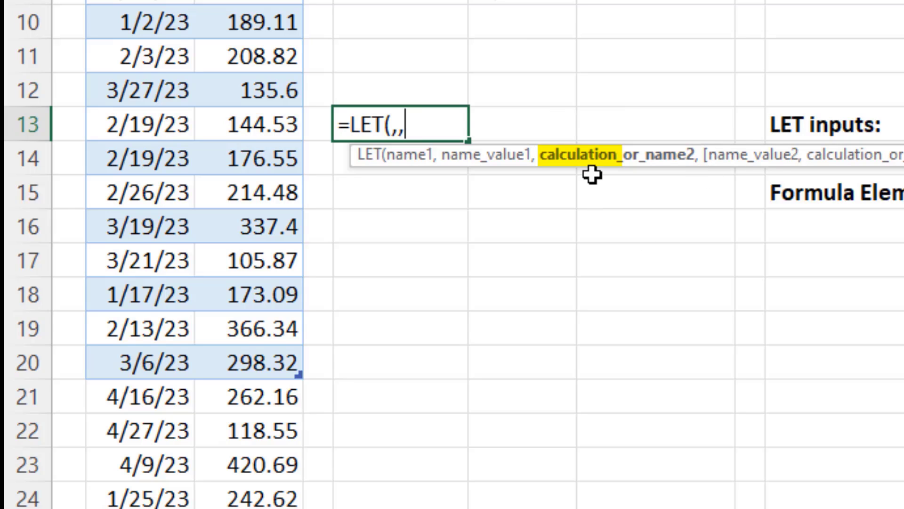
key("BackSpace")
key("BackSpace")
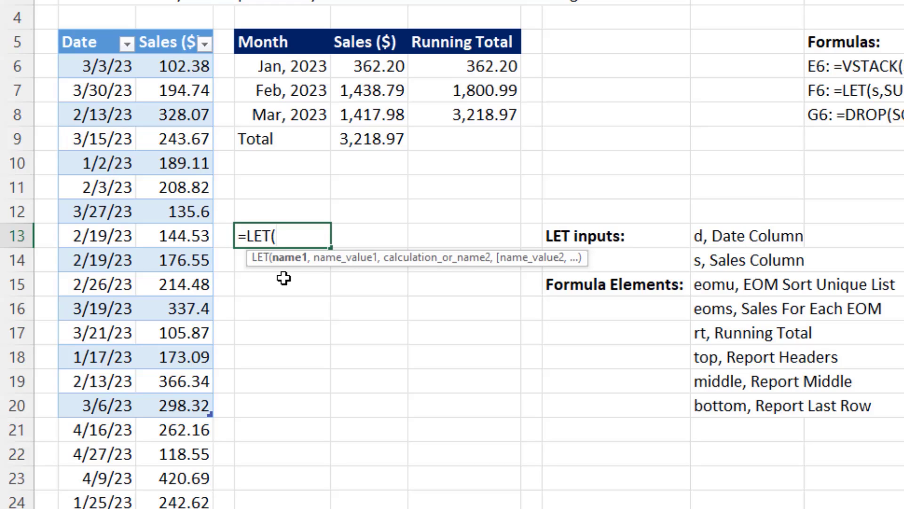
Define the LET variables d as DS[Date] and s as DS[Sales ($)], each on its own line of the E13 formula
key("alt+Return")
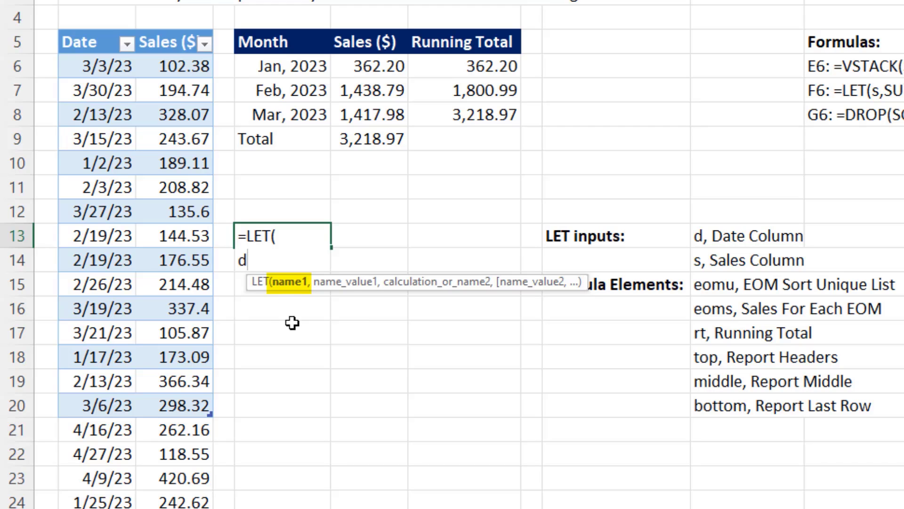
type("d,")
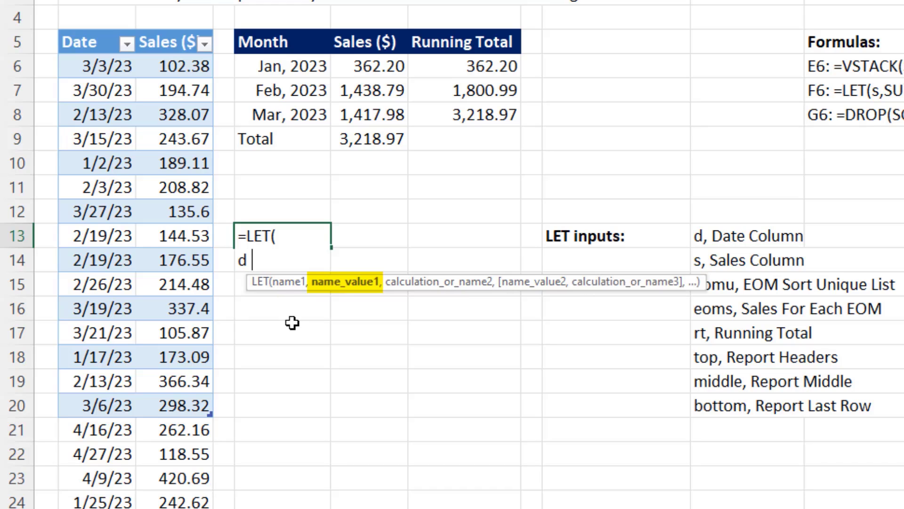
left_click(88, 27)
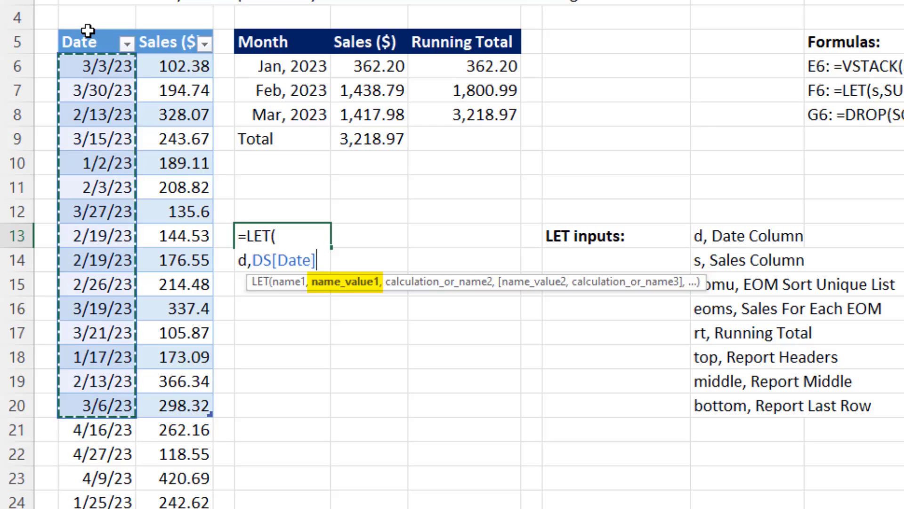
type(",")
key("alt+Return")
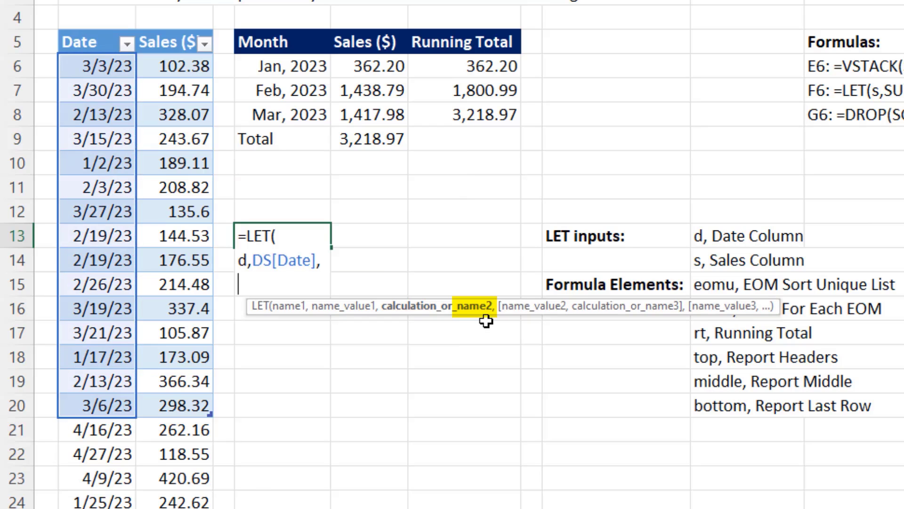
type("s,")
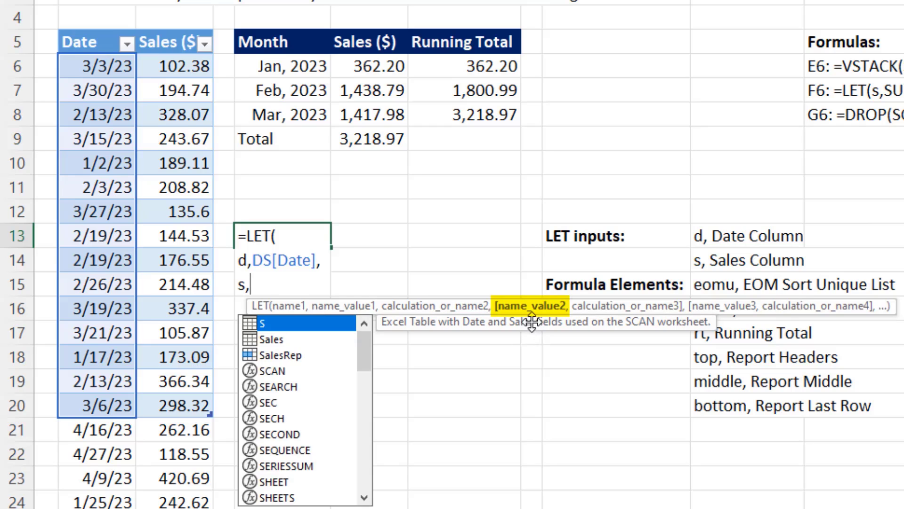
left_click(160, 33)
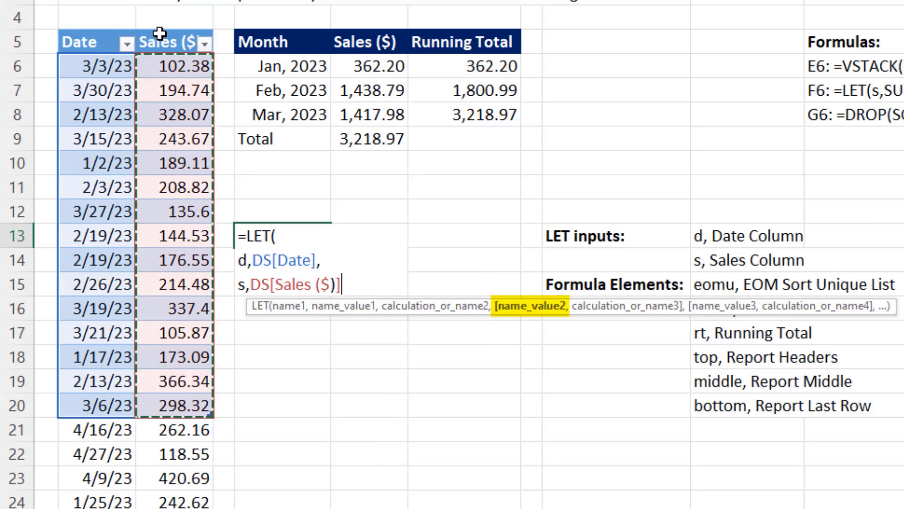
type(",")
key("alt+Return")
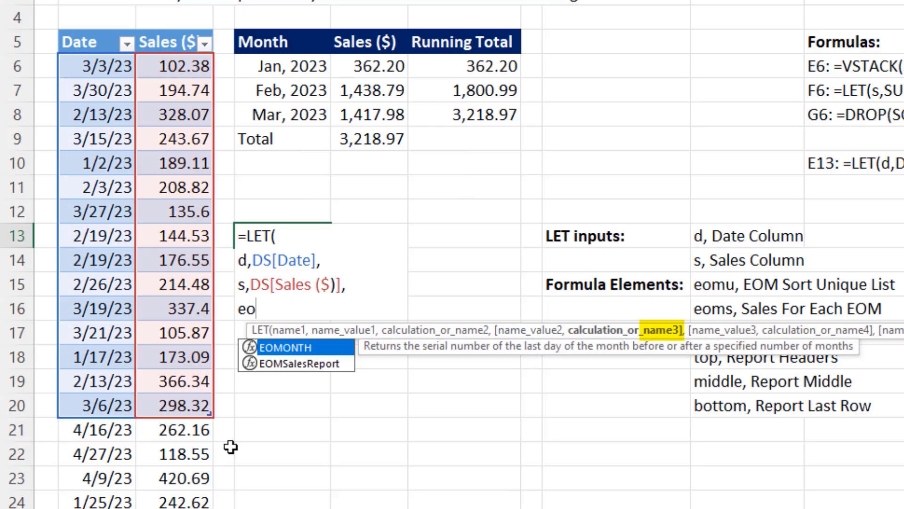
Add the variable eomu to the LET formula, starting its value as EOMONTH with --d as the start date
type("eomu,")
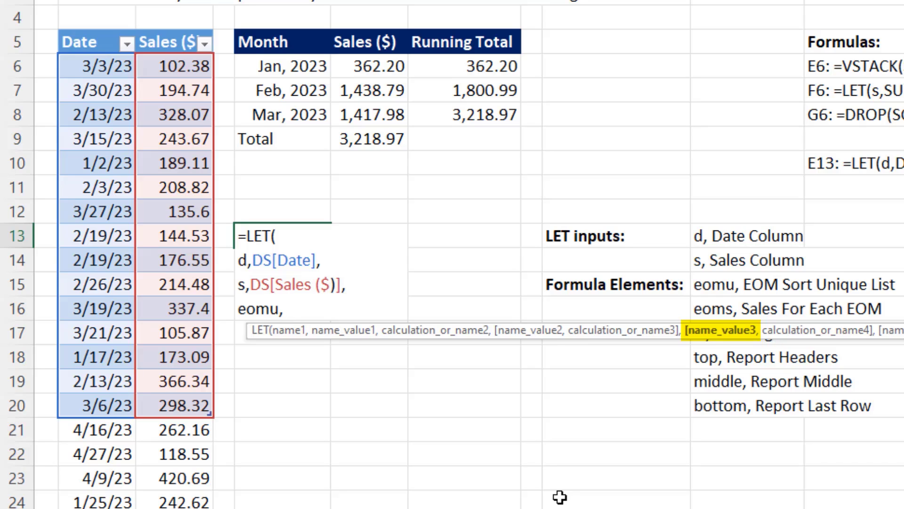
key("BackSpace")
type("eo")
key("Tab")
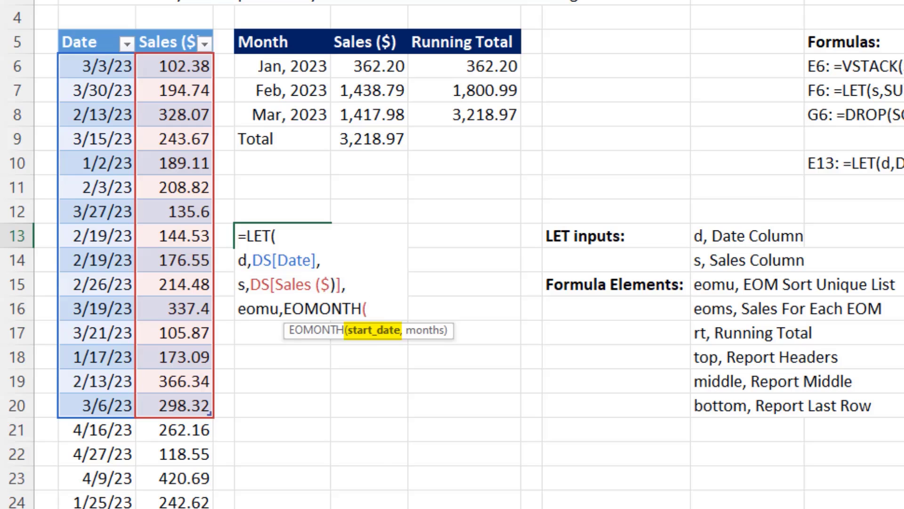
type("d")
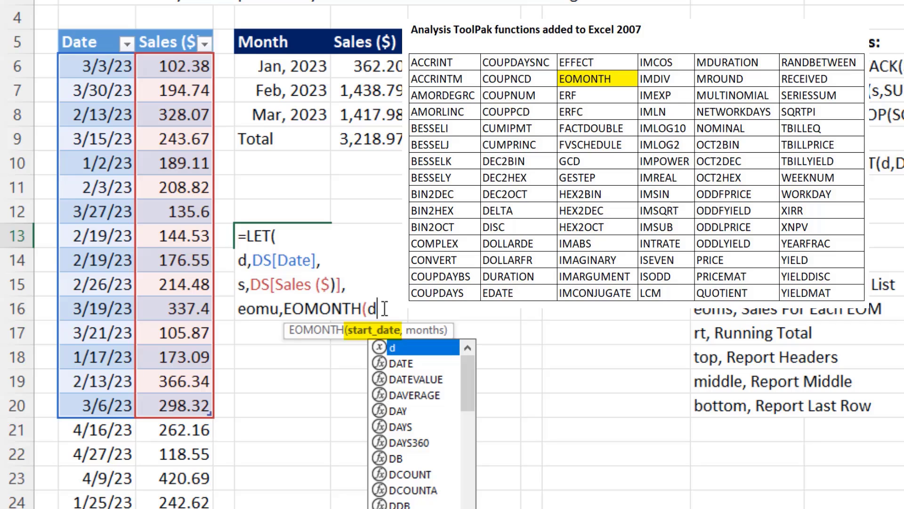
key("Left")
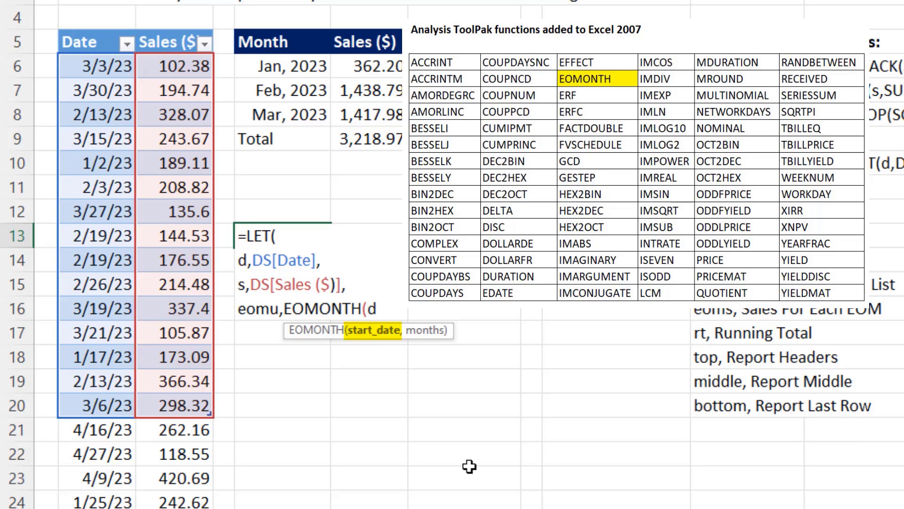
type("--")
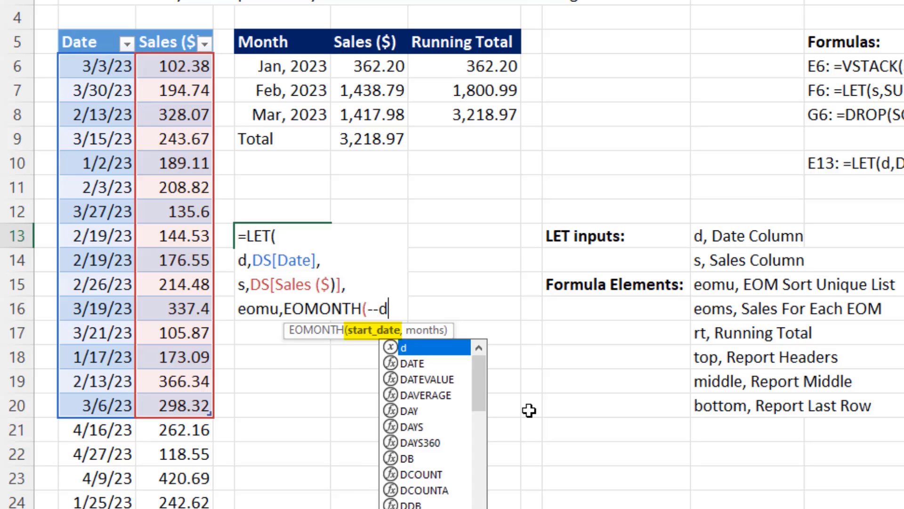
Complete the EOMONTH function with 0 months, start a new line in the LET formula, and move the argument tip to show calculation_or_name4
type(",")
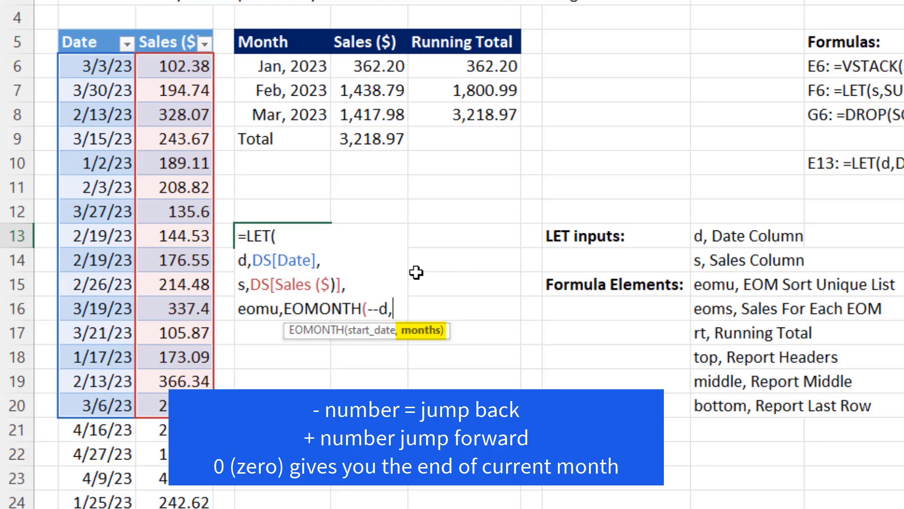
type("0")
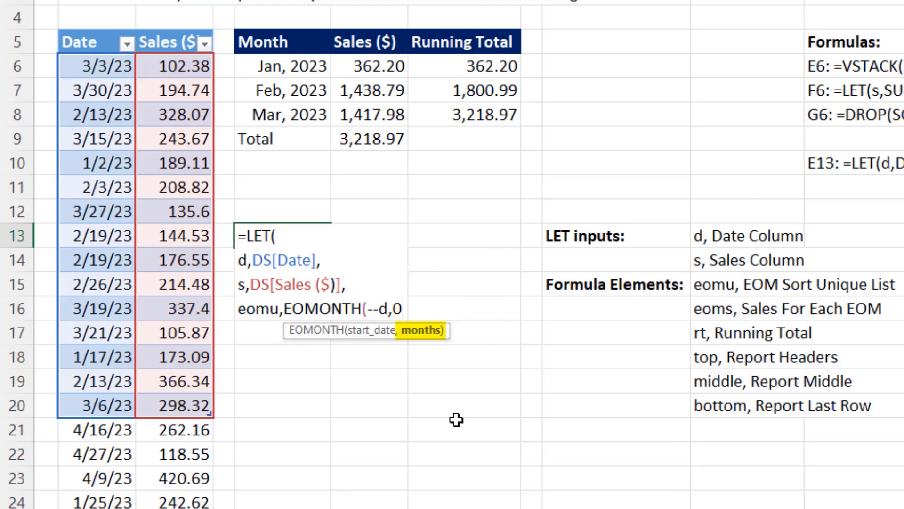
type(")")
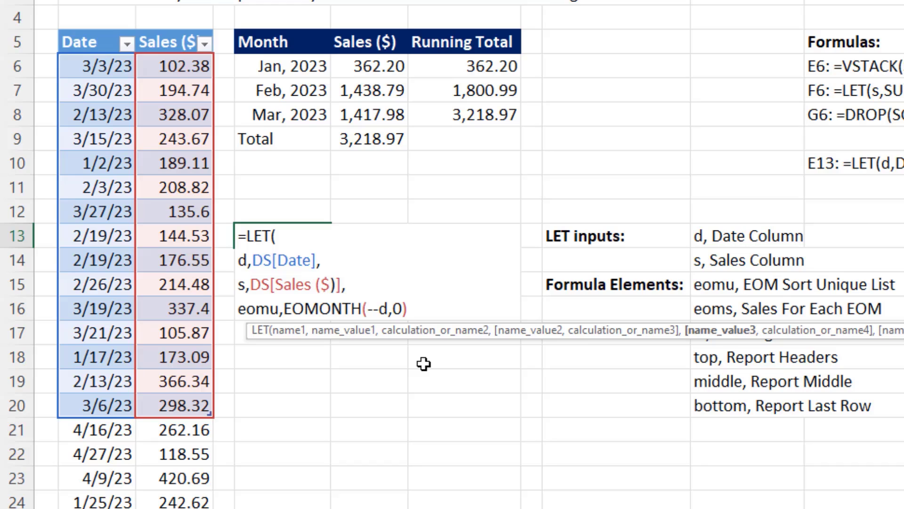
type(",")
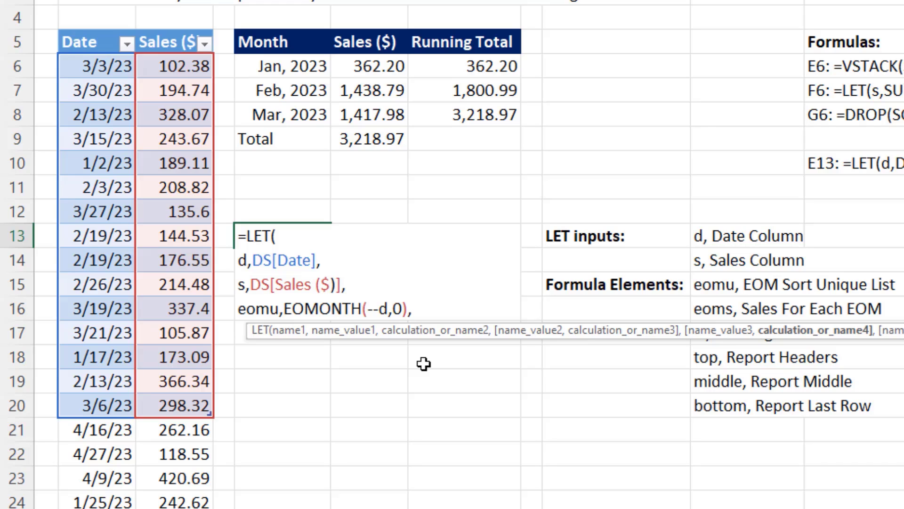
key("alt+Return")
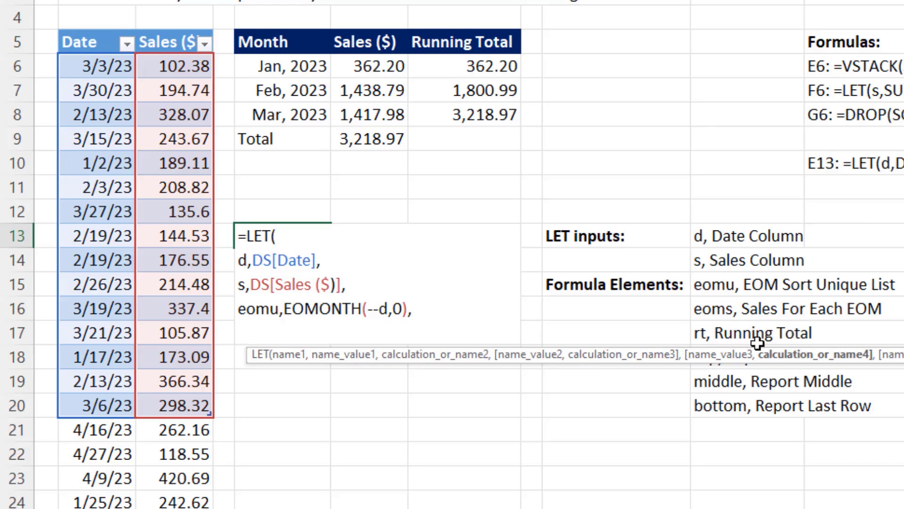
left_click_drag(868, 355, 325, 386)
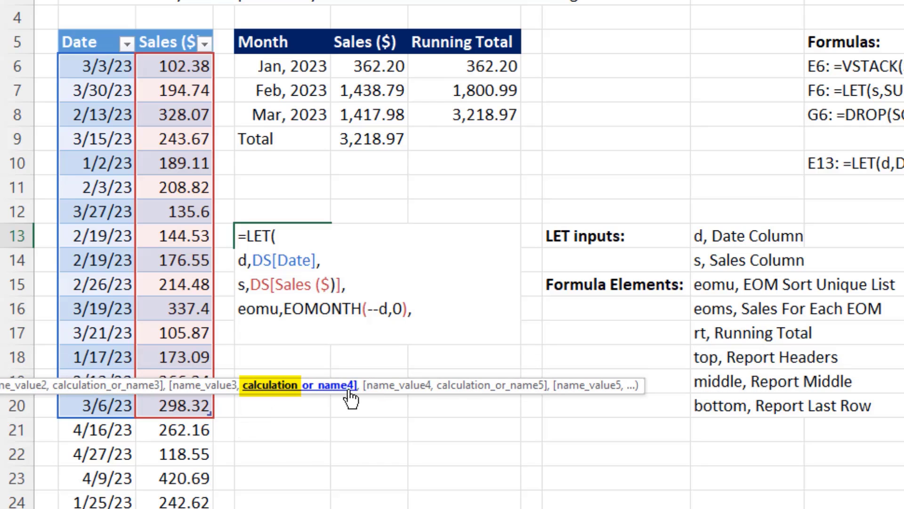
Return eomu as the final calculation of the LET formula, close it, and enter it in E13
left_click_drag(358, 389, 550, 478)
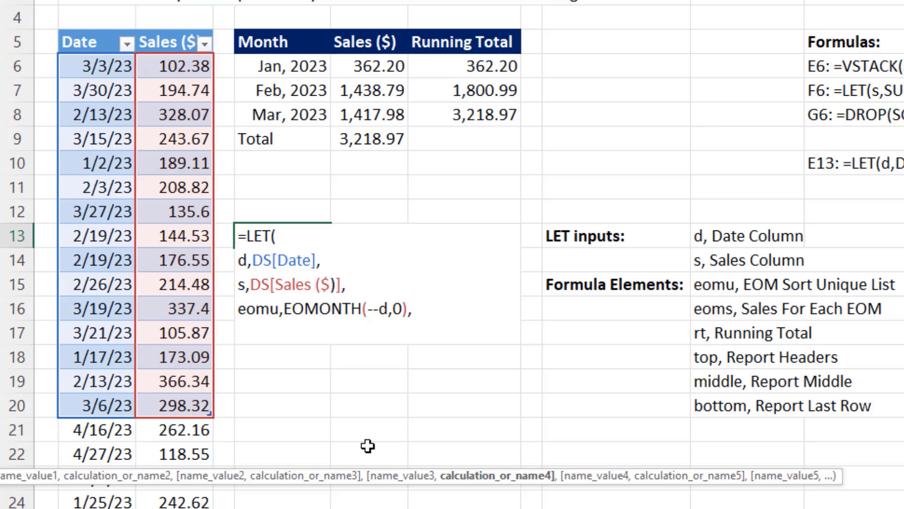
type("eomu)")
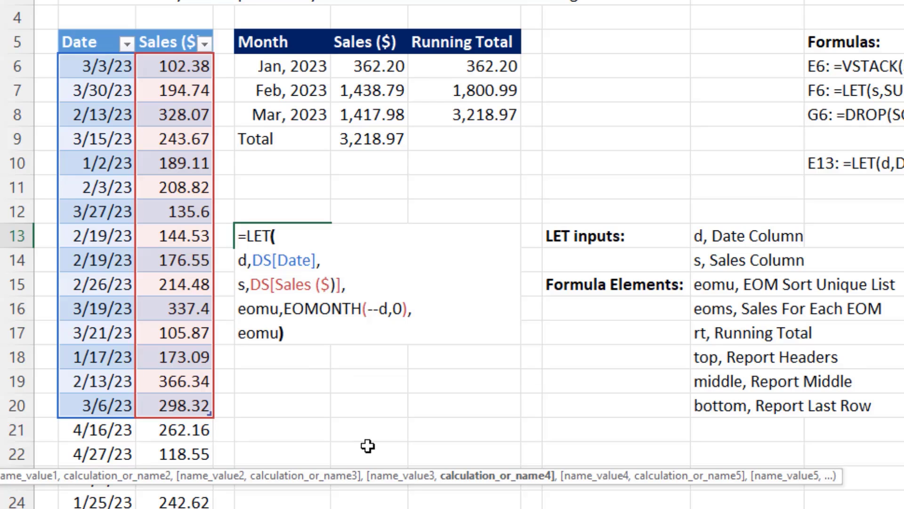
key("Return")
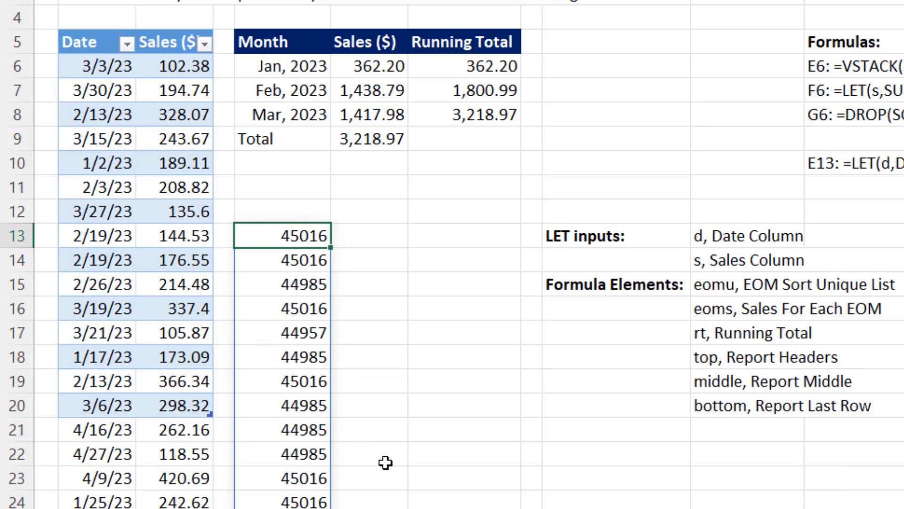
Try a short date format on the spilled month-end results from E13 downward, and undo it
left_click_drag(313, 234, 306, 506)
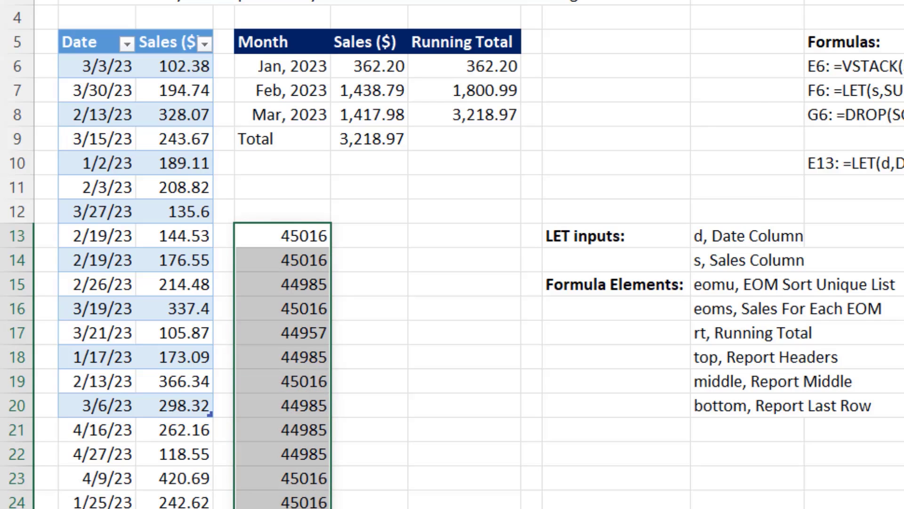
left_click(822, 2)
left_click(820, 22)
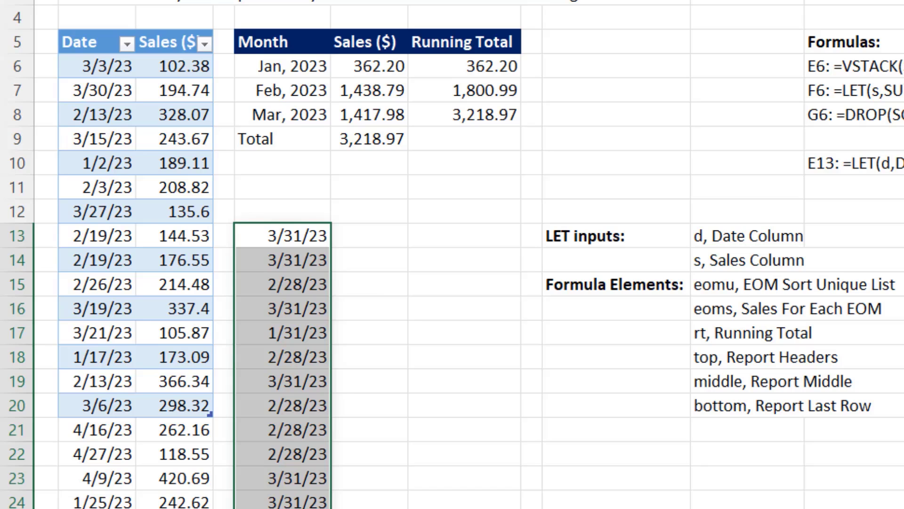
key("ctrl+z")
Reopen the E13 formula and insert a SORT function in front of EOMONTH in the eomu definition
left_click(297, 234)
key("F2")
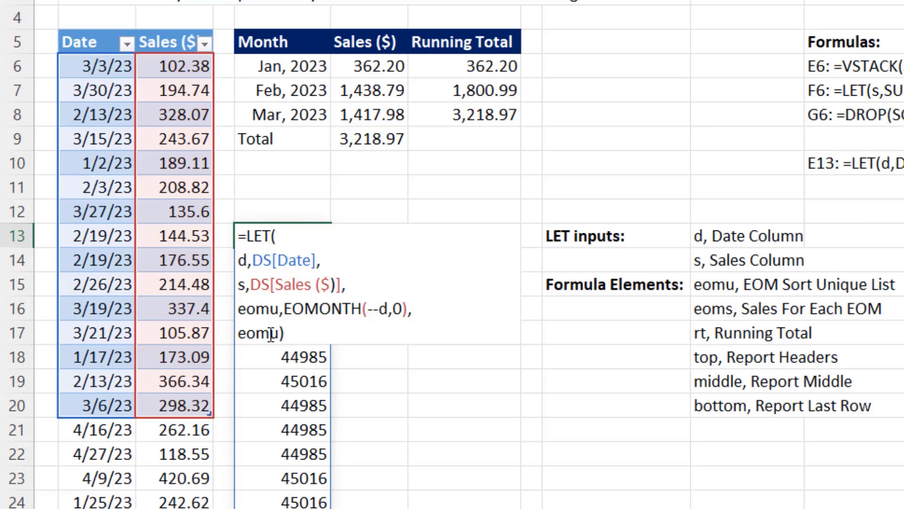
left_click(283, 309)
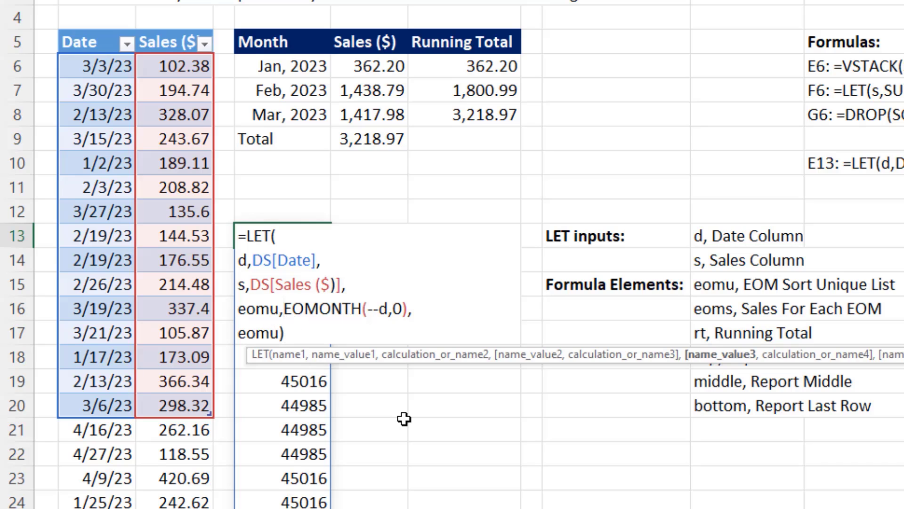
type("sor")
key("Tab")
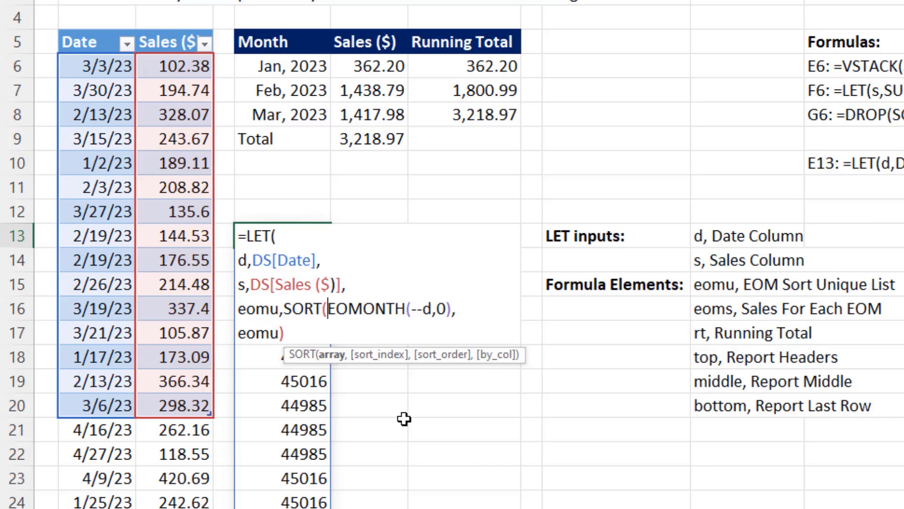
Nest UNIQUE inside SORT around EOMONTH(--d,0), close both functions, and enter the E13 formula
type("uni")
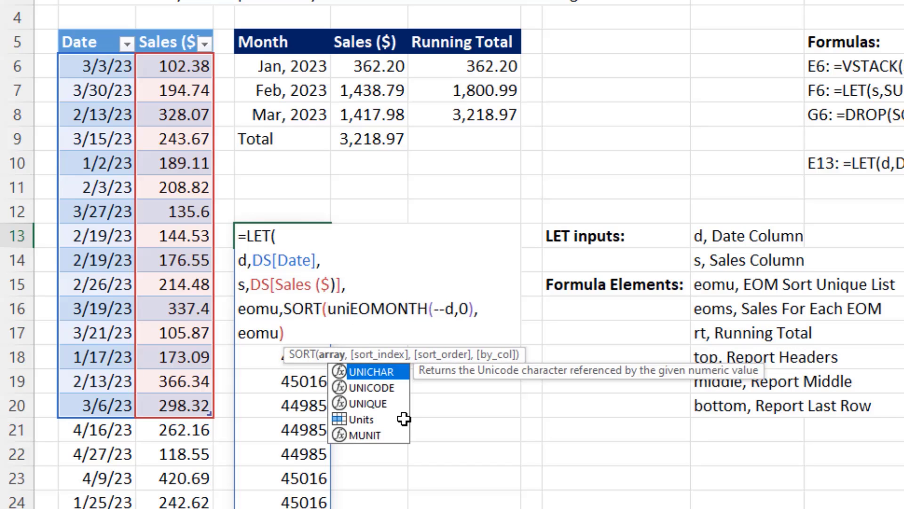
key("Down")
key("Down")
key("Tab")
key("End")
key("Left")
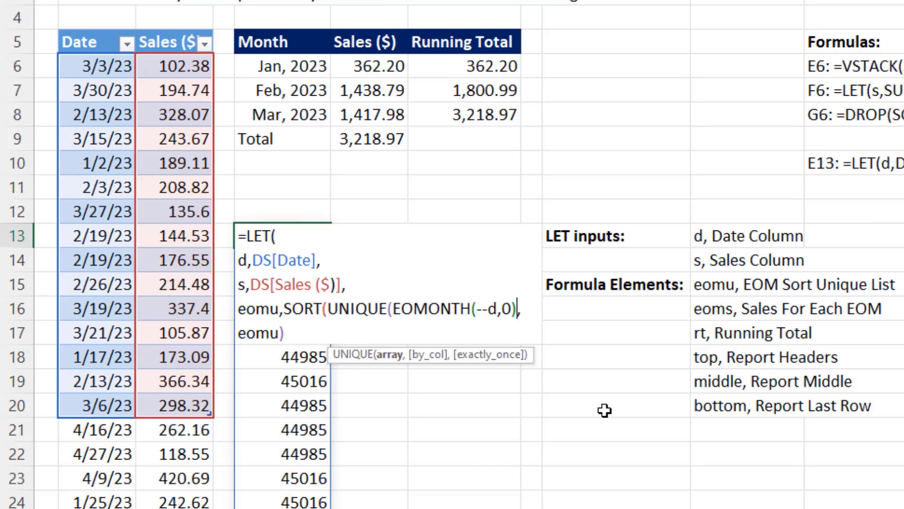
type("))")
key("ctrl+Return")
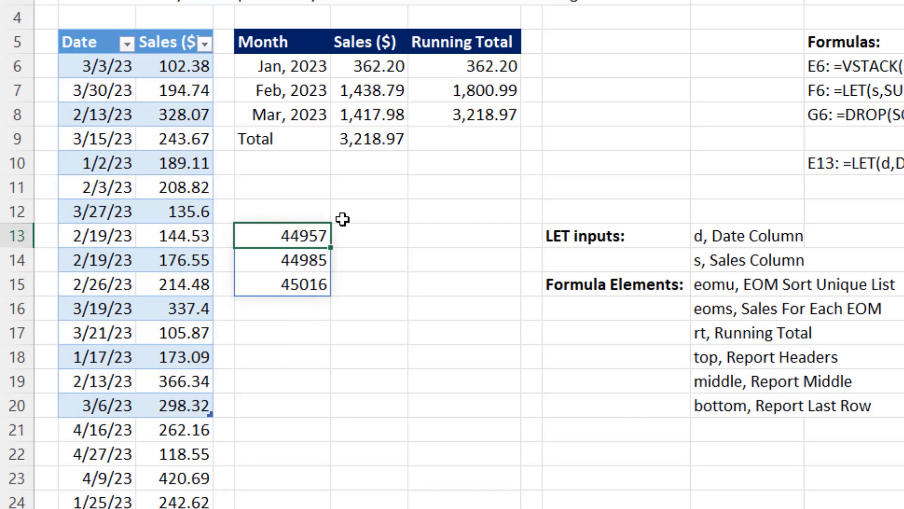
Replace the final eomu in the E13 formula with a new variable eoms, starting its value as SUMIFS with s as the sum range
key("F2")
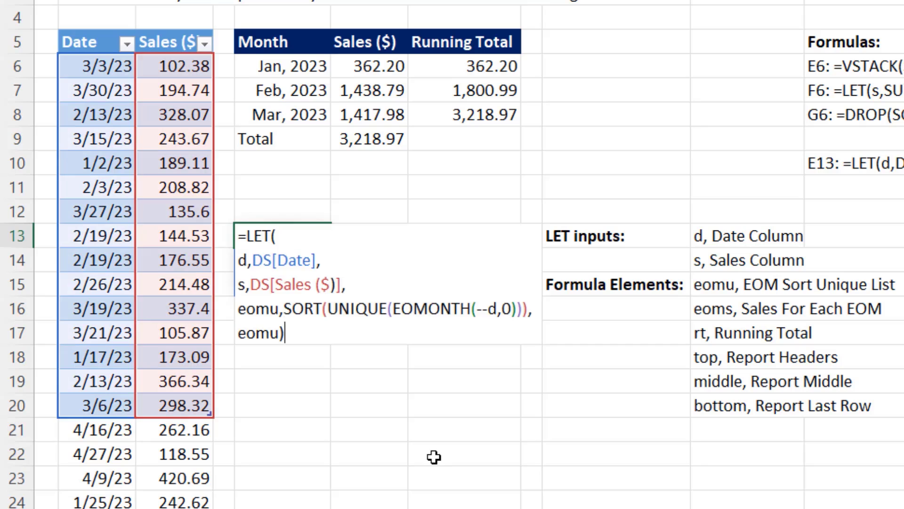
key("BackSpace")
key("BackSpace")
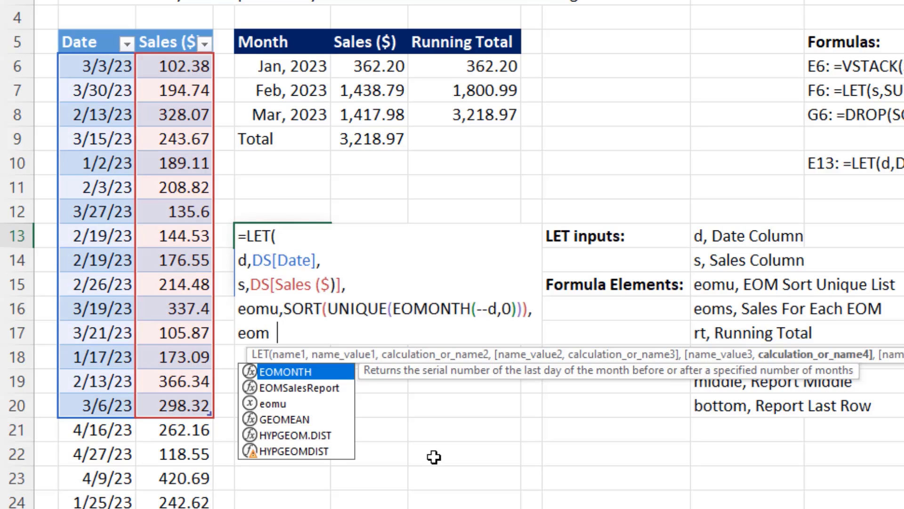
type("s")
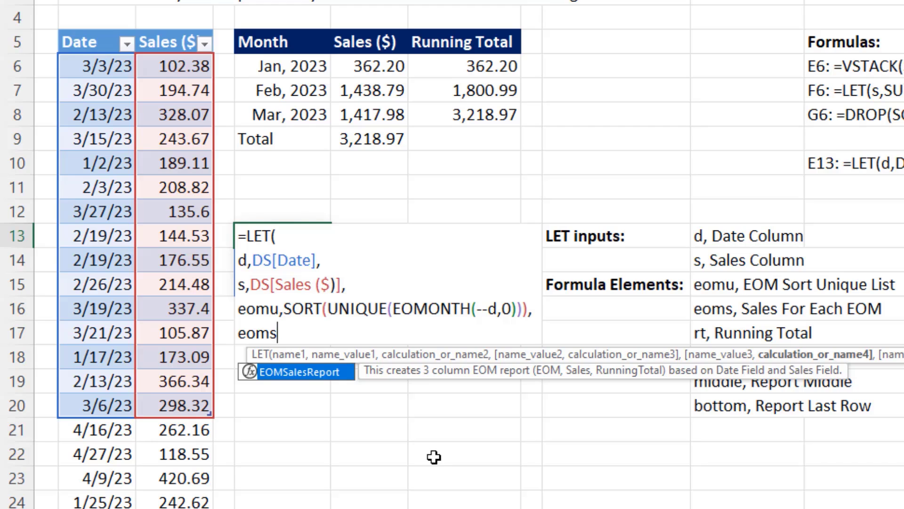
type(",")
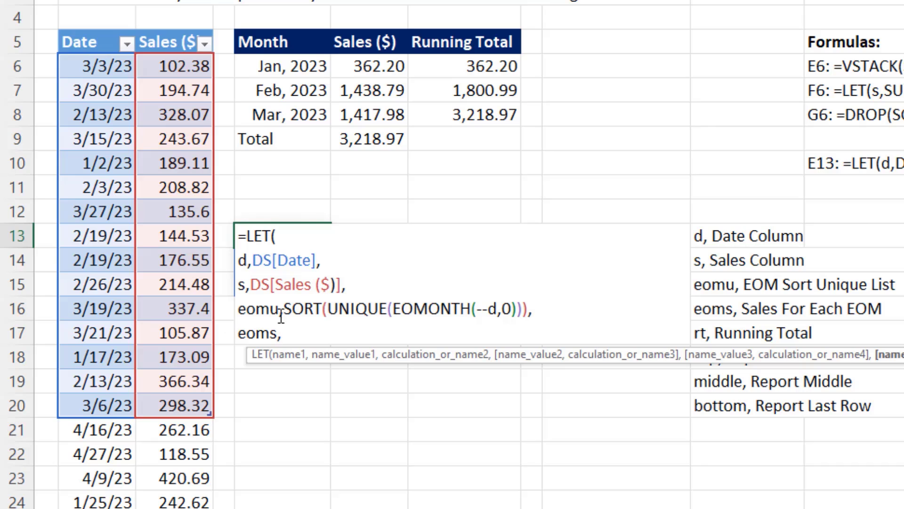
type("sumifs")
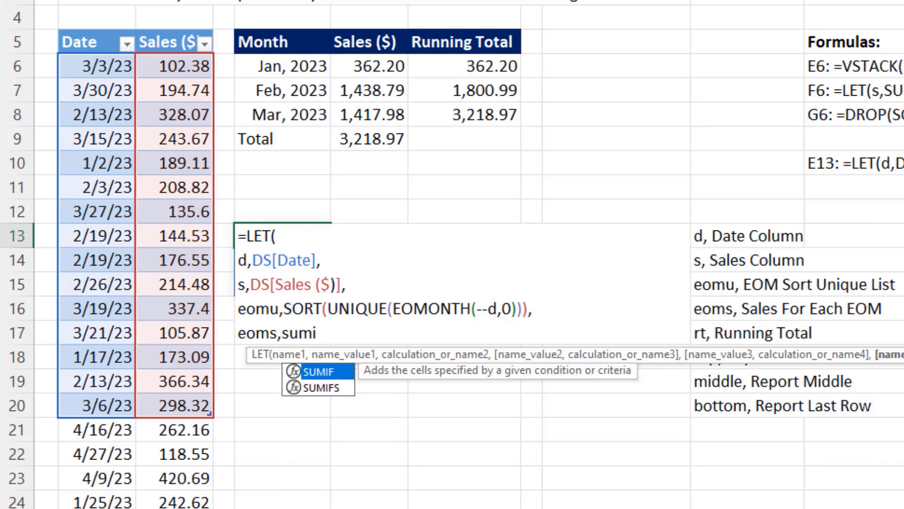
key("Tab")
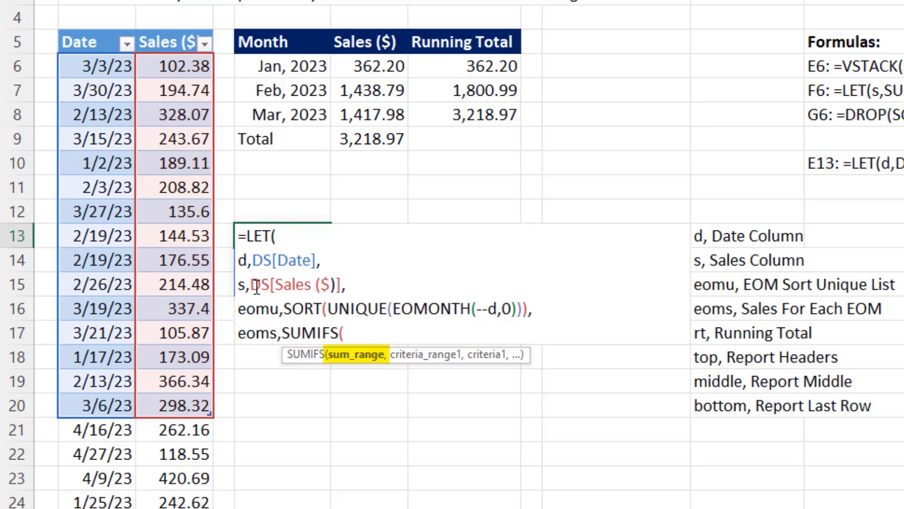
type("s")
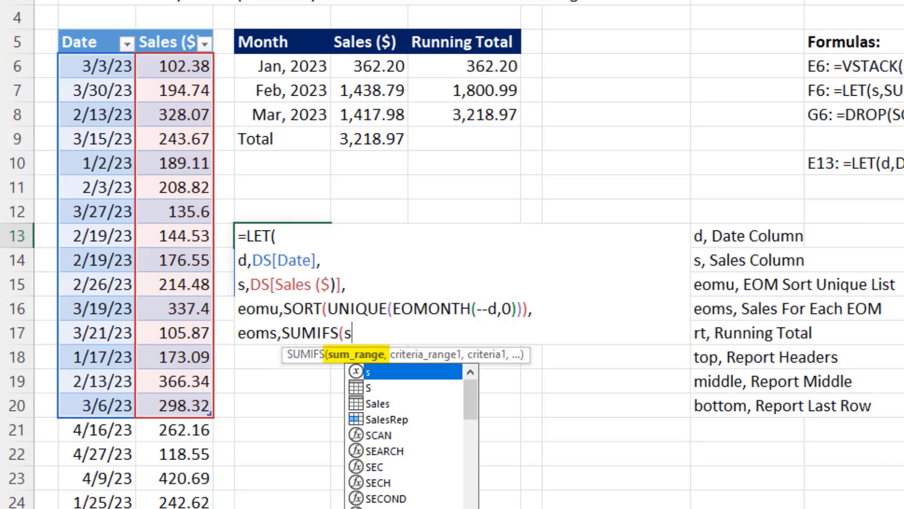
type(",")
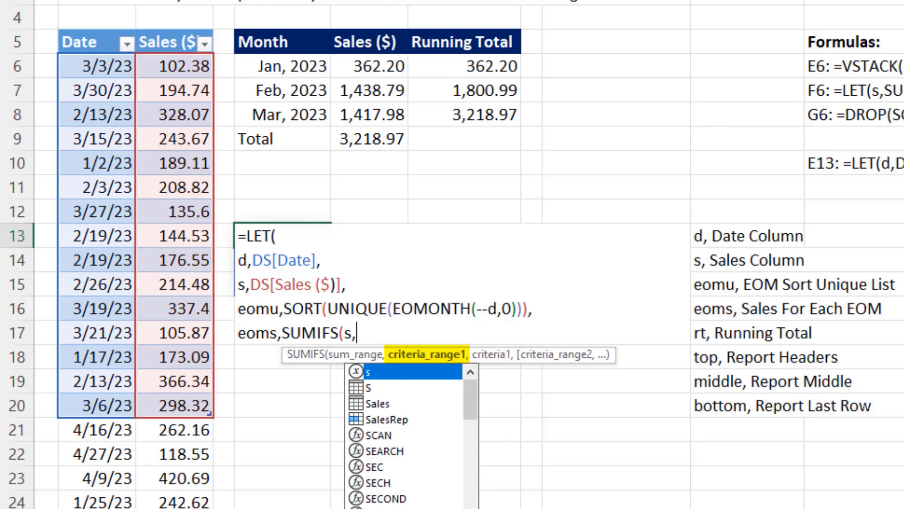
Add the first SUMIFS condition with d as criteria range and ">"&EOMONTH(--eomu,-1) as the criteria
type("d")
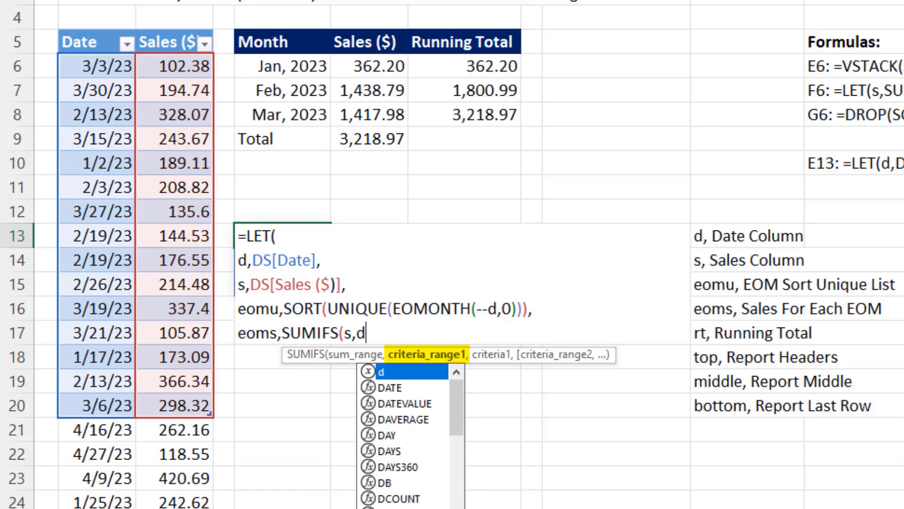
type(",")
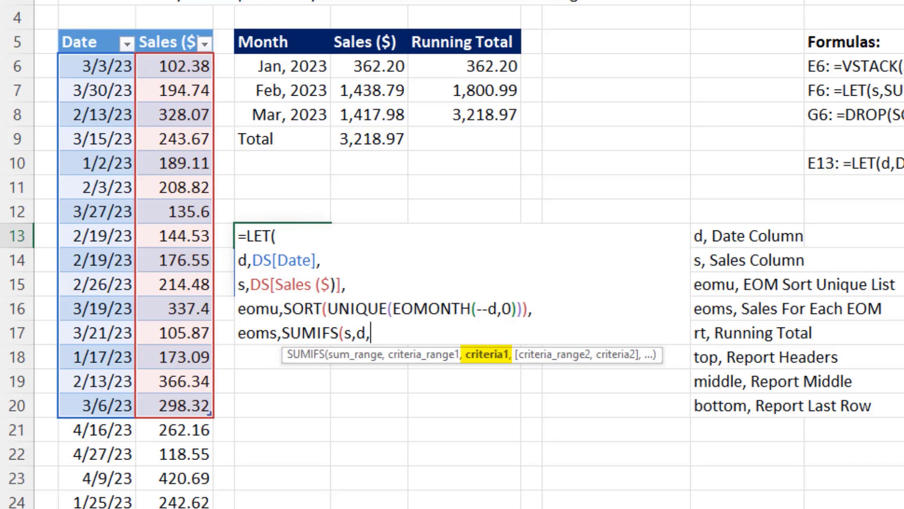
type("\">\"&")
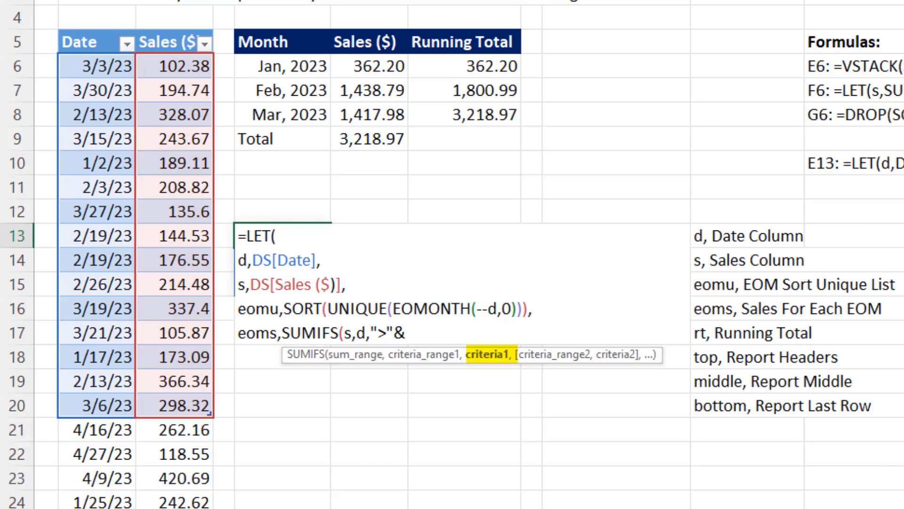
type("eo")
key("Tab")
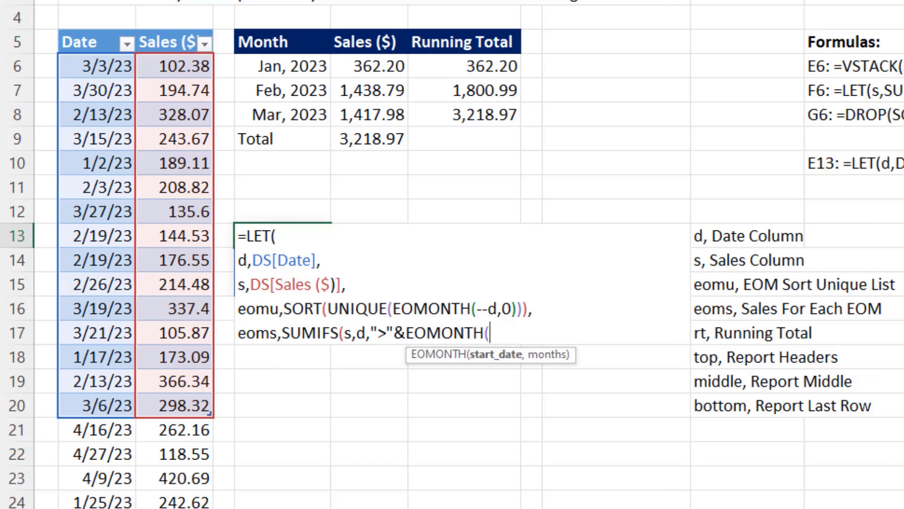
type("--")
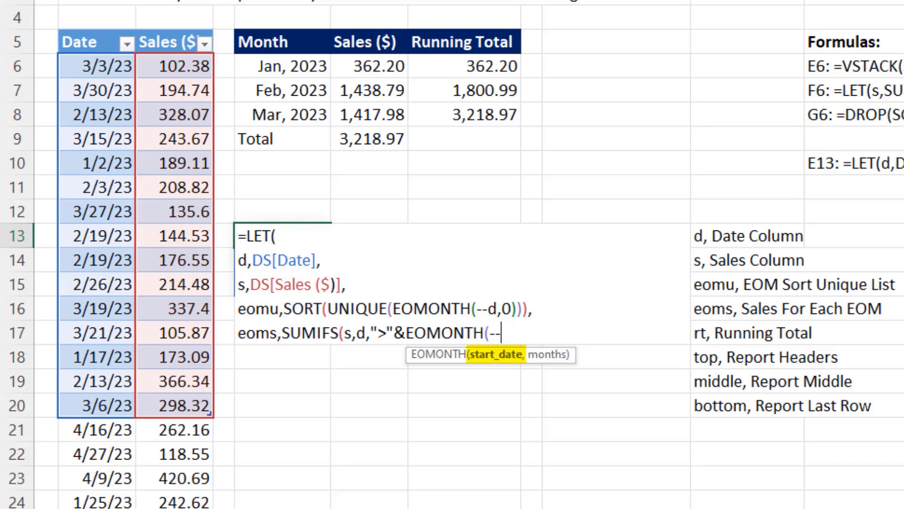
type("eomu")
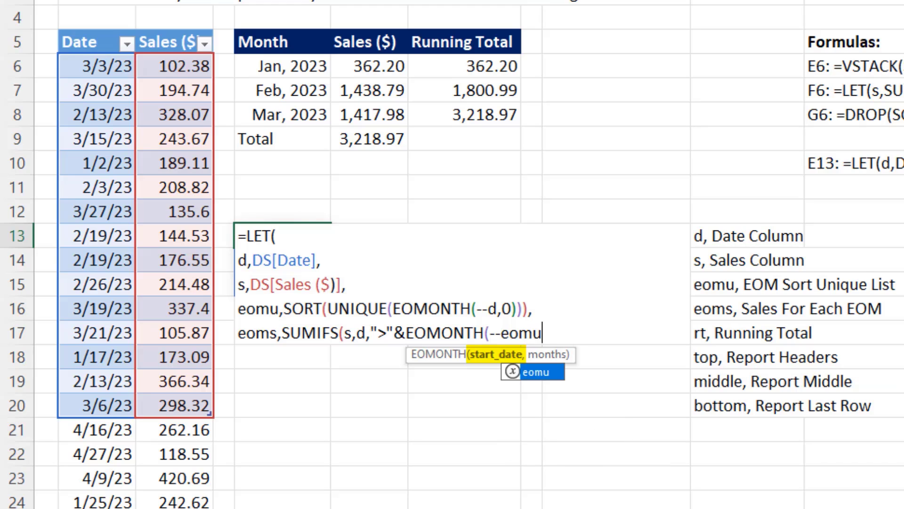
type(",-1")
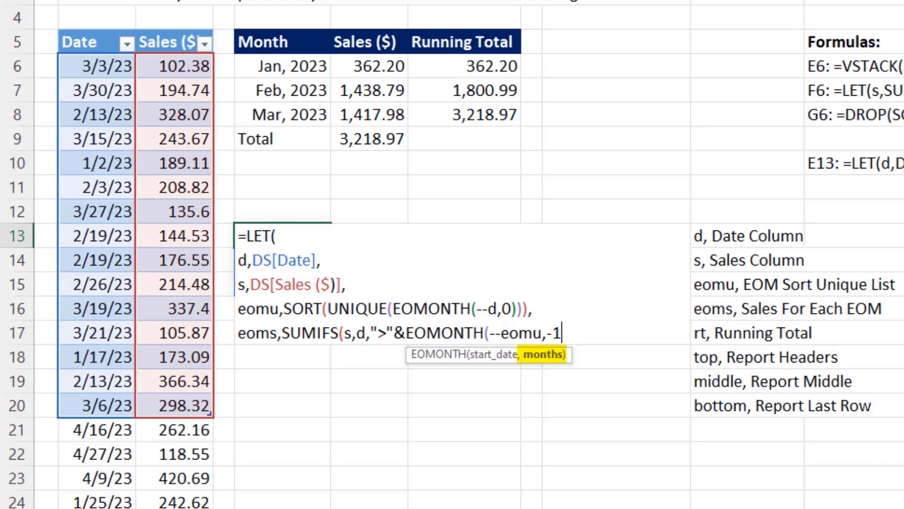
type(")")
type("),")
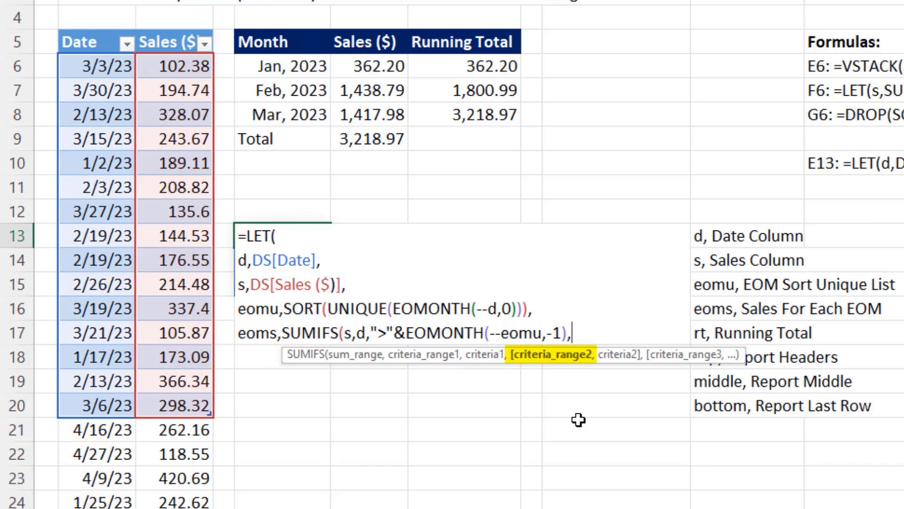
Add the second SUMIFS condition with d as criteria range and "<="&eomu as the criteria, and close the function
type("d")
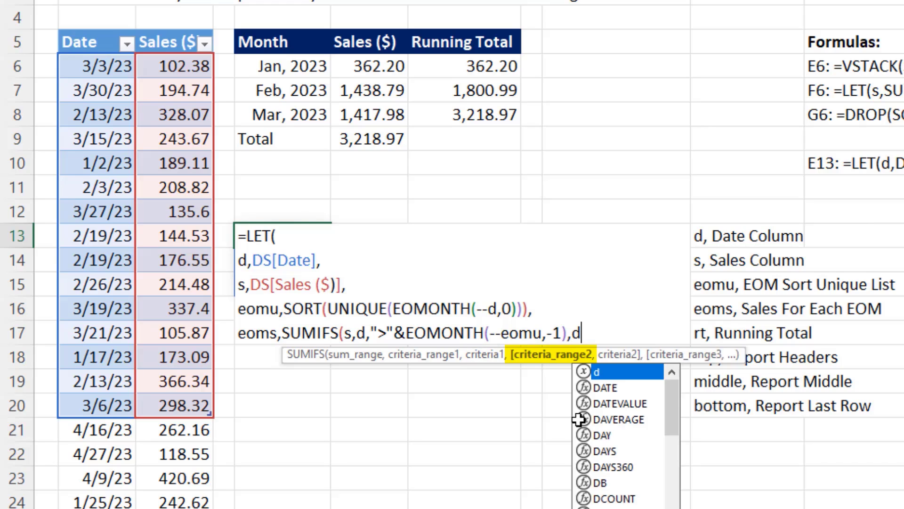
type(",")
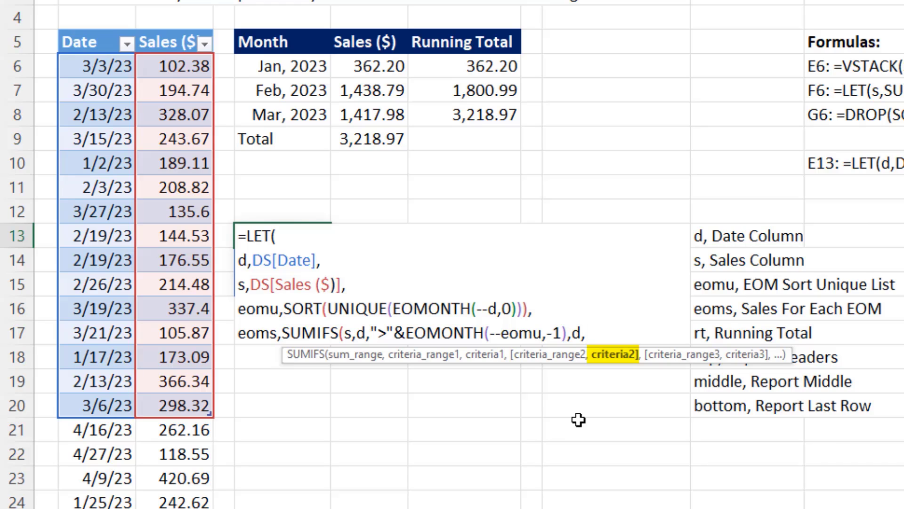
type("\"<=\"&eomu")
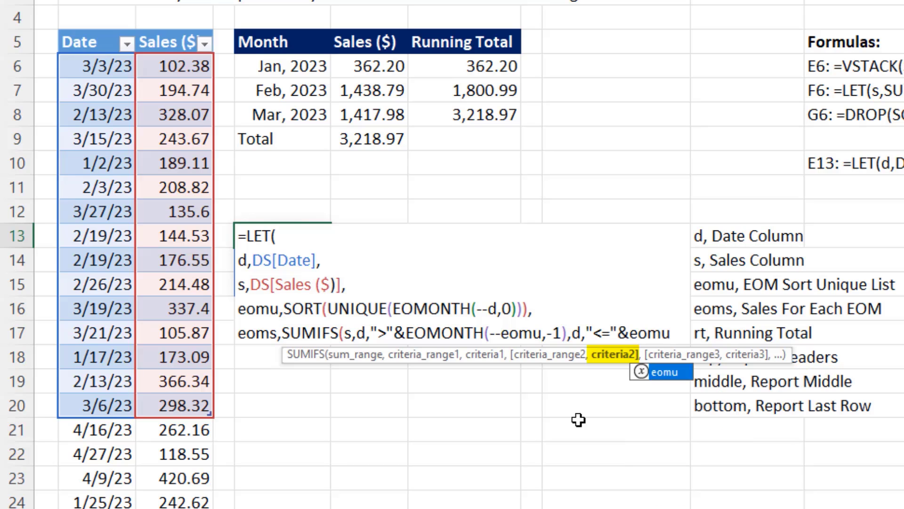
type(")")
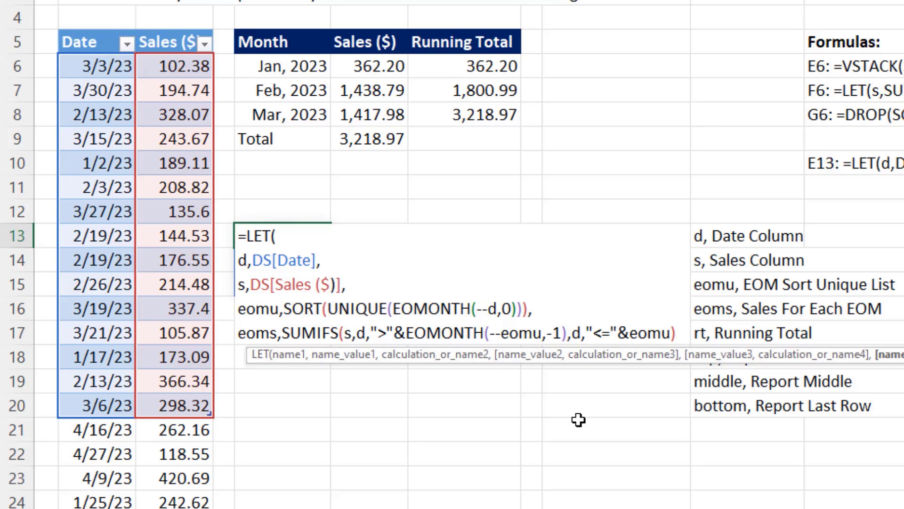
Return eoms on a new line as the final LET calculation, enter the formula in E13, and reopen it for editing
type(",")
key("alt+Return")
type("e")
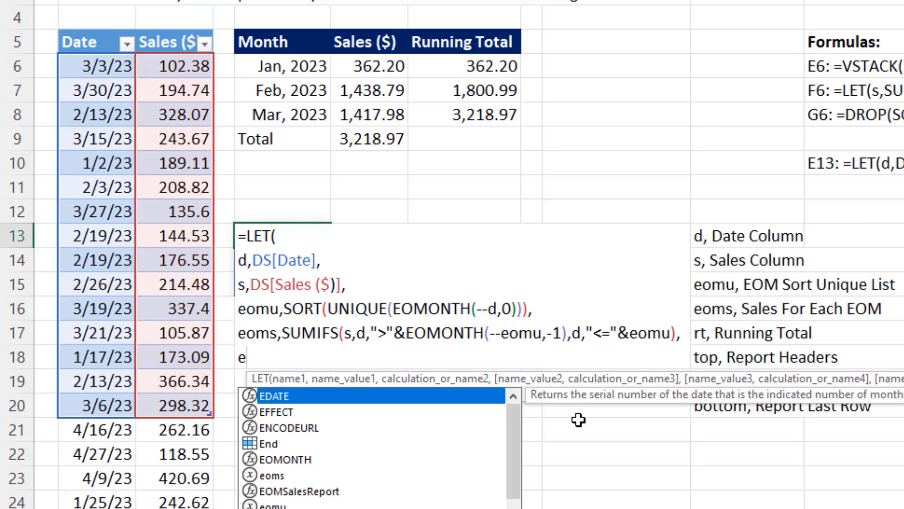
type("oms)")
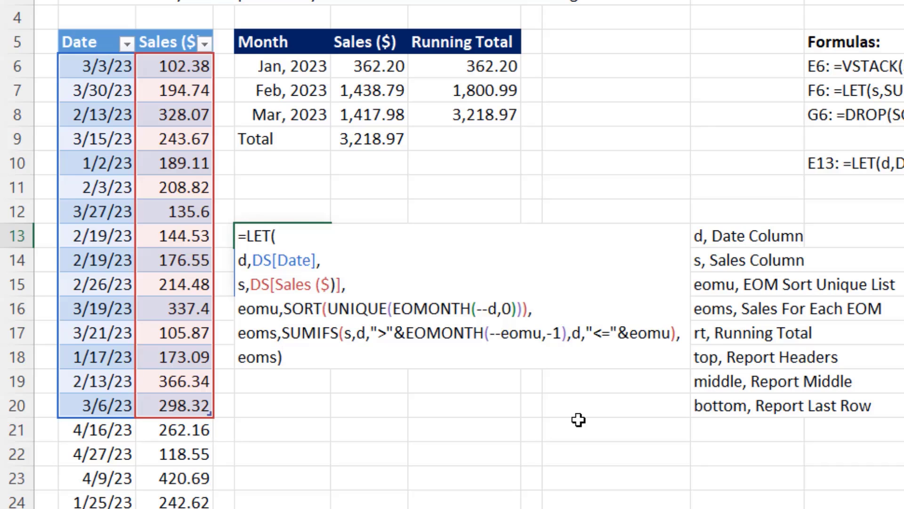
key("ctrl+Return")
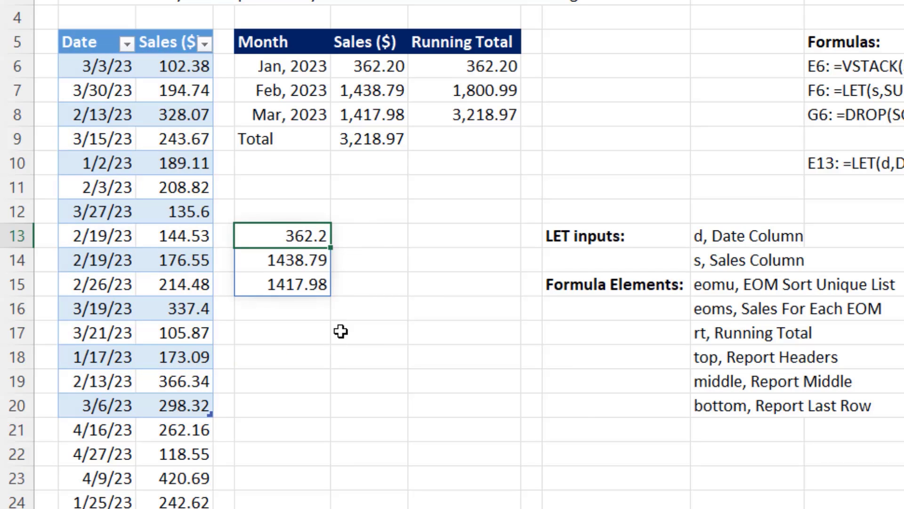
key("F2")
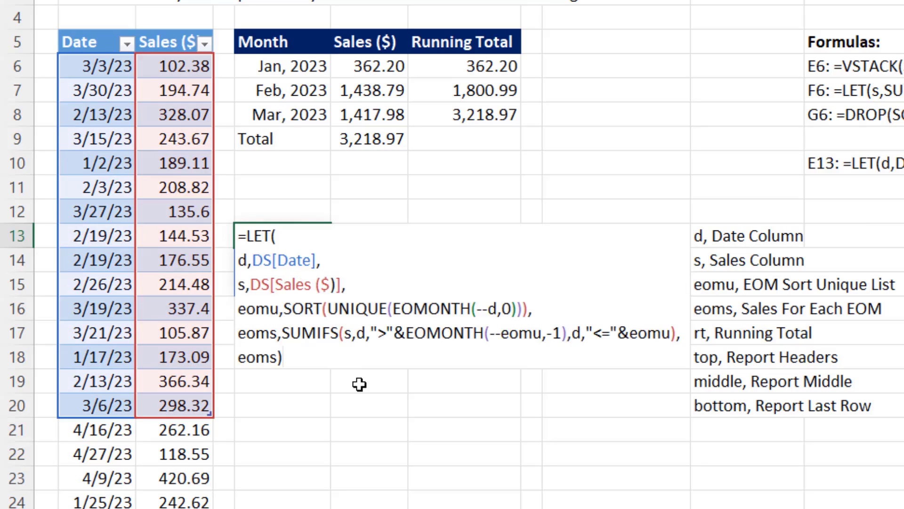
Replace the final eoms in the E13 formula with a new variable rt, starting its value as SCAN with initial value 0 and array eoms
key("BackSpace")
key("BackSpace")
key("BackSpace")
key("BackSpace")
key("BackSpace")
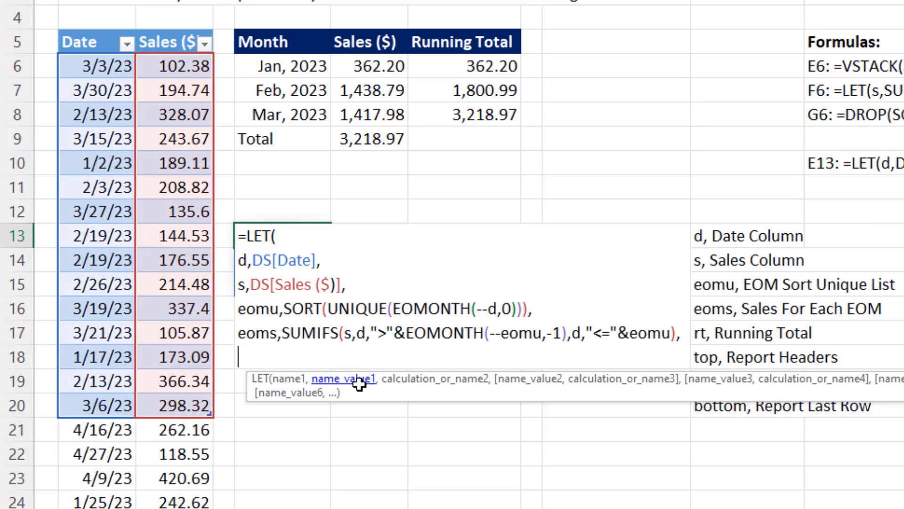
type("rt,")
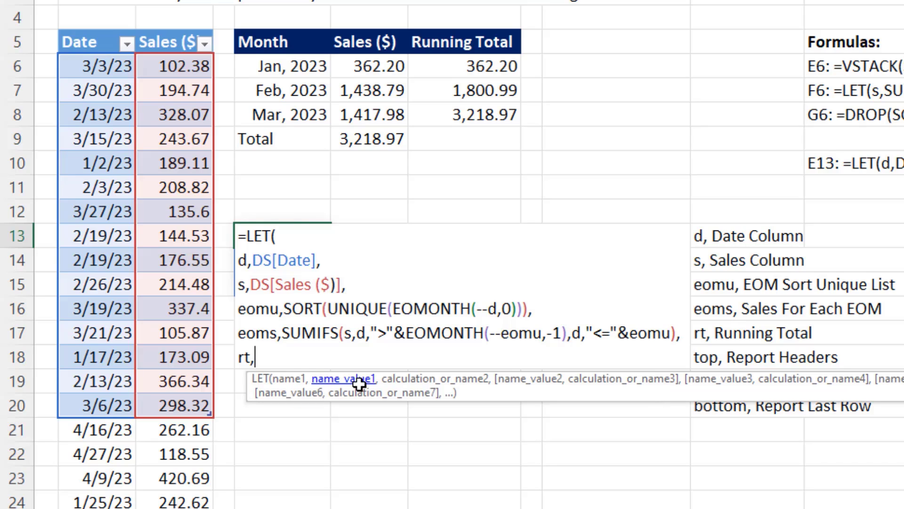
type("sc")
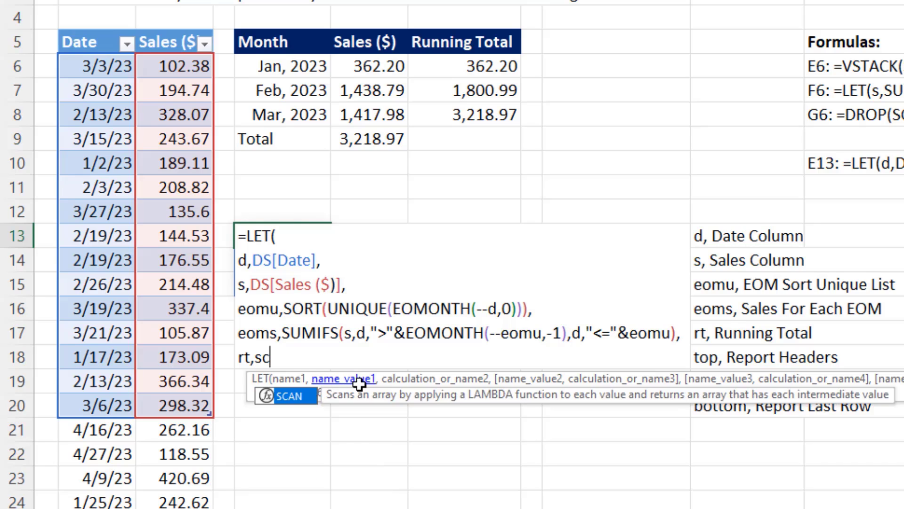
key("Tab")
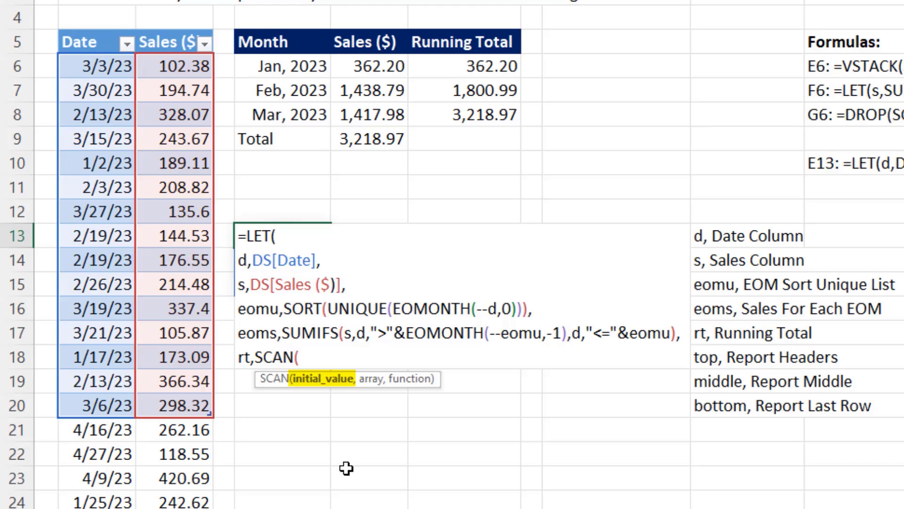
type("0,")
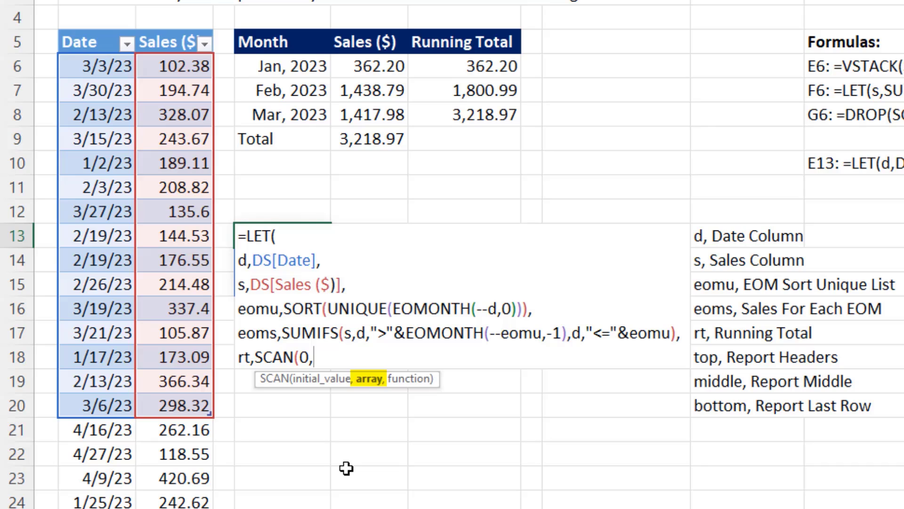
type("eoms")
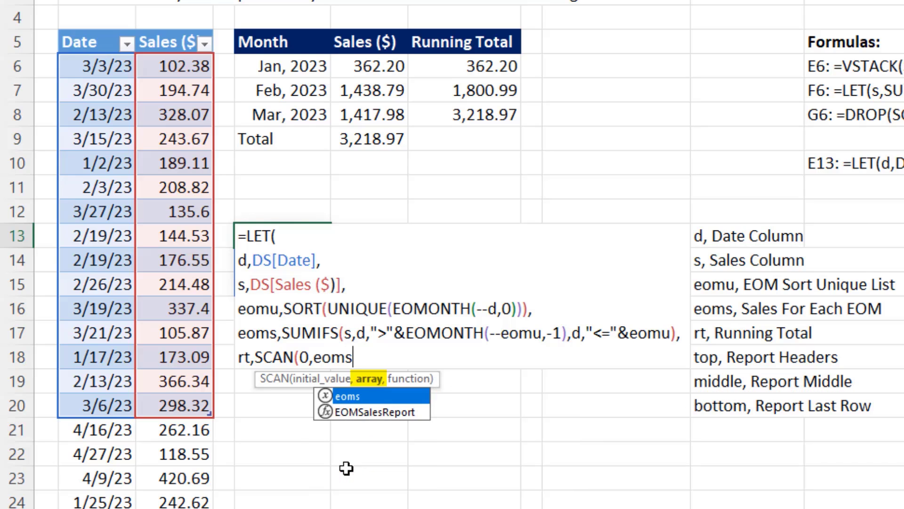
Add LAMBDA(i,a,a+i) as the SCAN function argument, close both functions, and end the rt definition with a comma
type(",l")
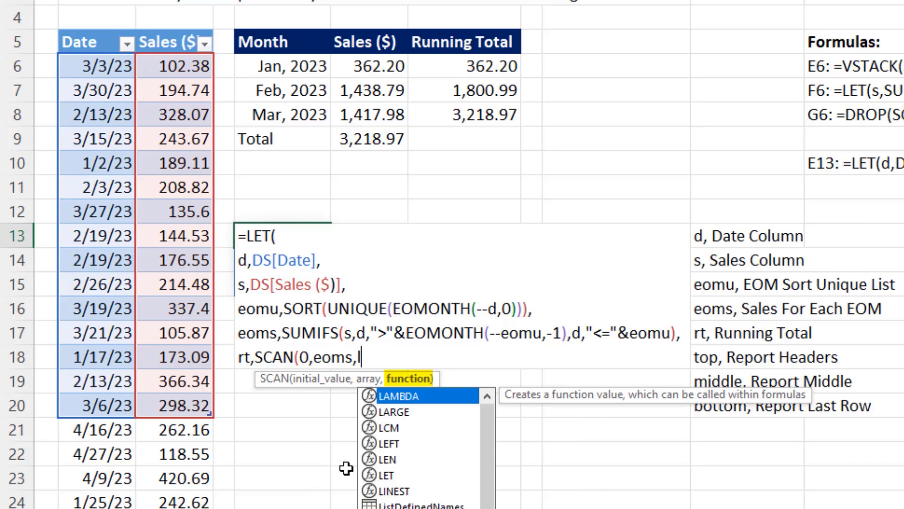
key("Tab")
type("i")
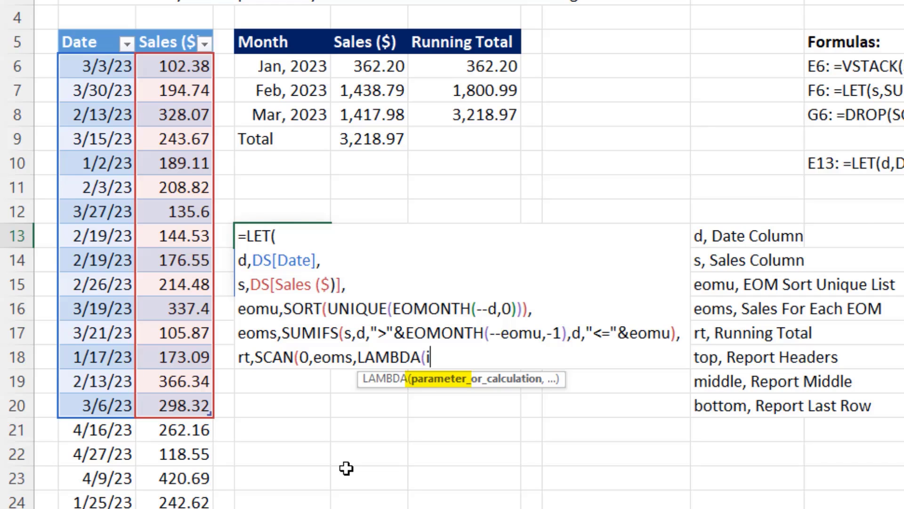
type(",")
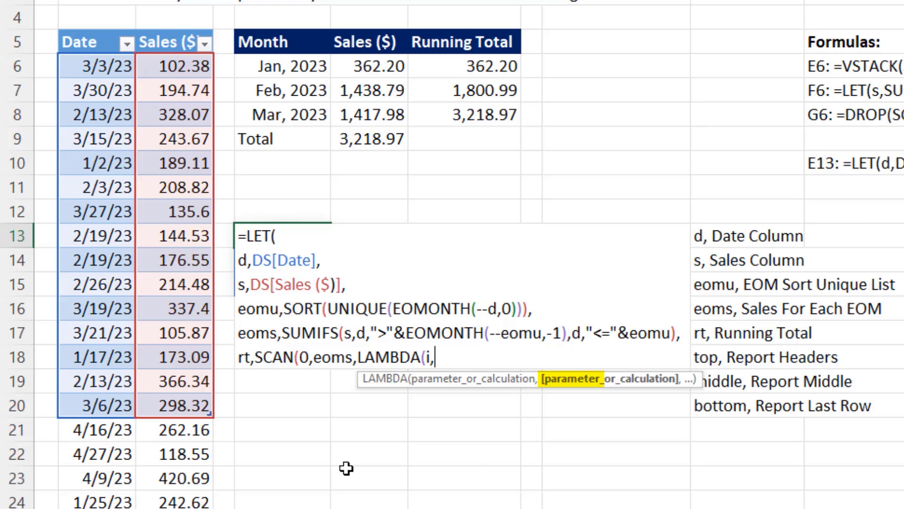
type("a,")
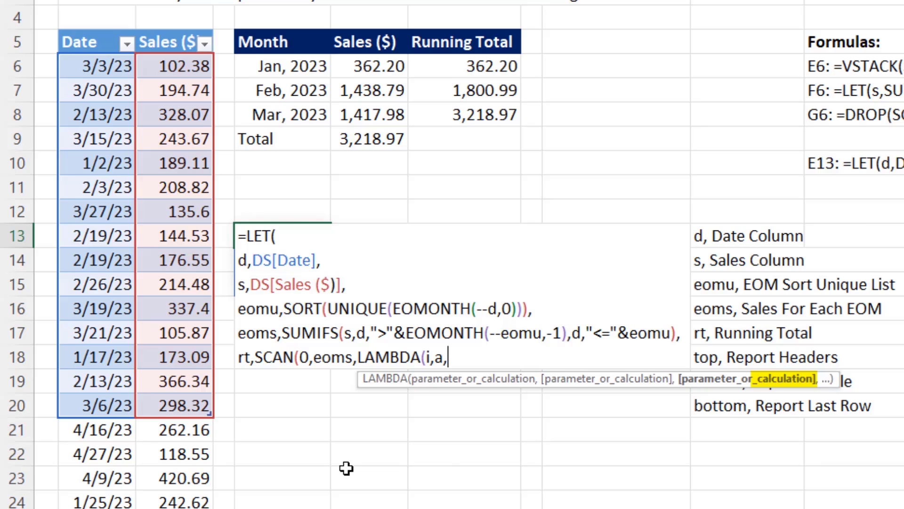
type("a")
type("+i")
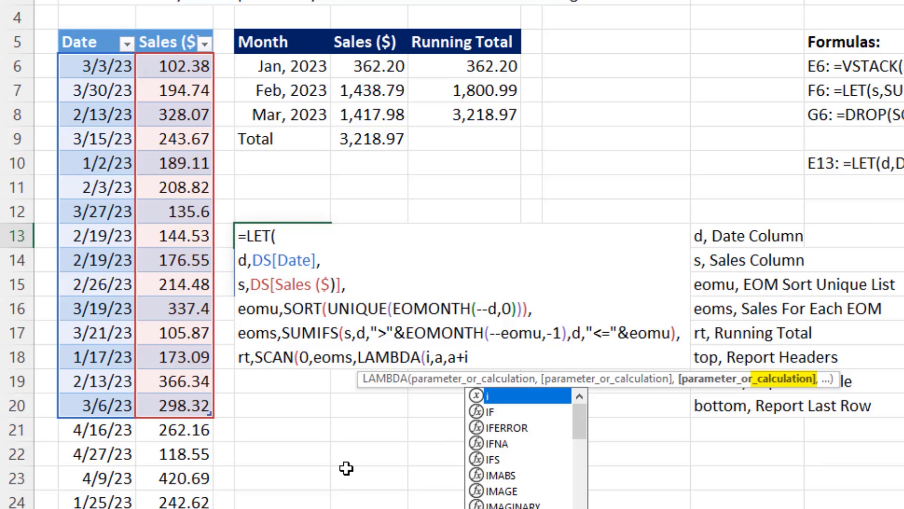
type("))")
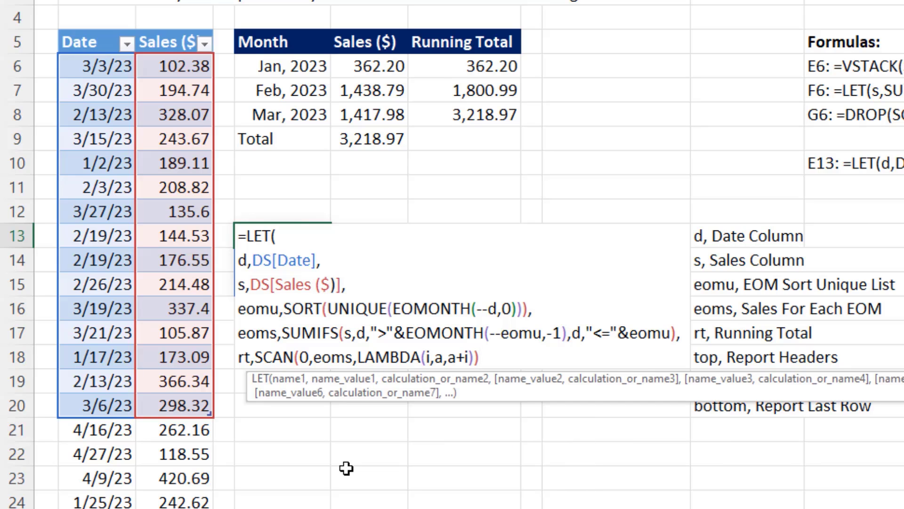
type(",")
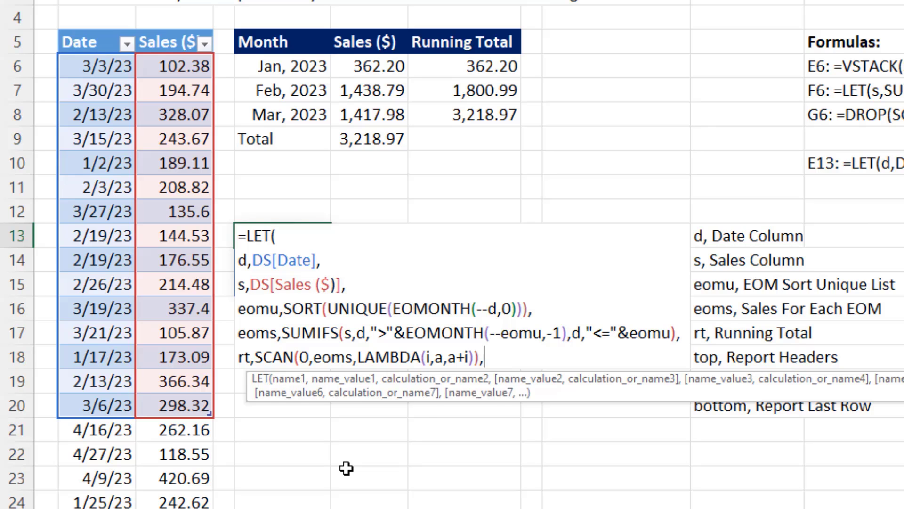
Finish the LET formula in E13 with rt on its own line as the returned result, and enter it
key("alt+Return")
type("rt)")
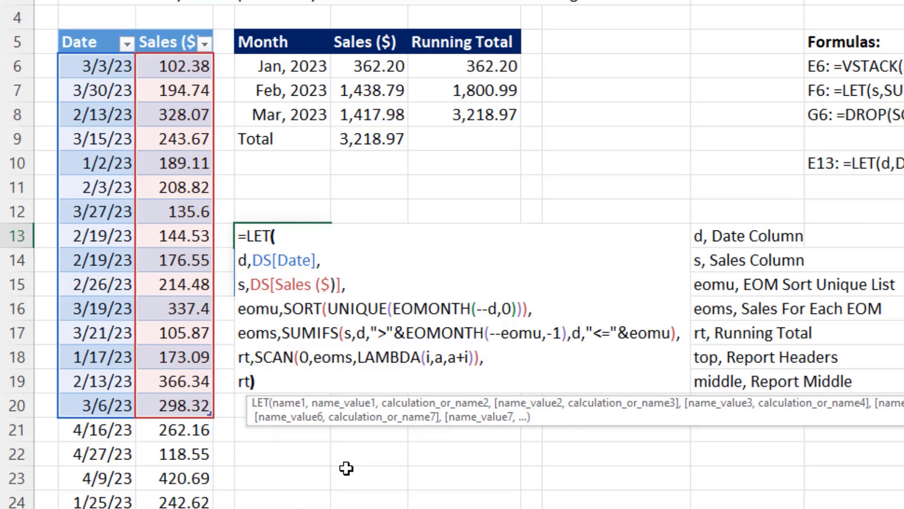
key("ctrl+Return")
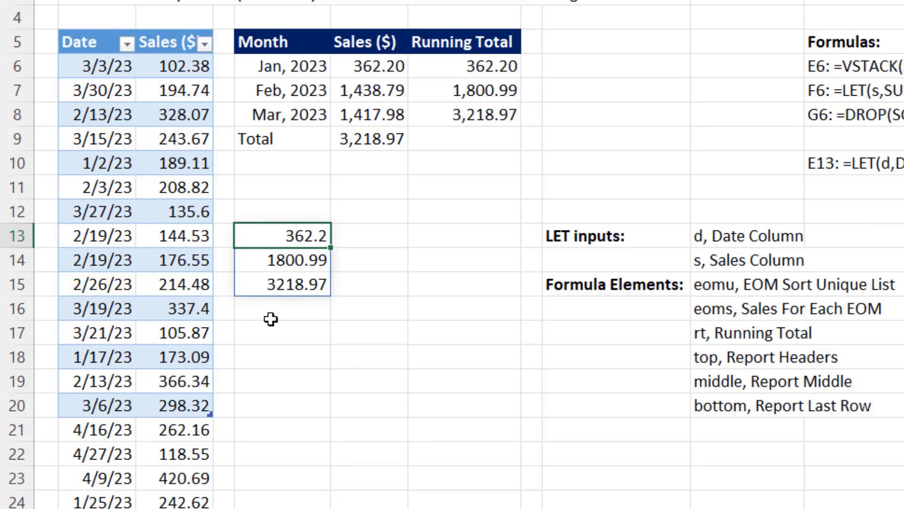
Replace the formula's final rt output with a variable top defined as {"Month","Sales ($)","Running Total"}
key("F2")
key("BackSpace")
key("BackSpace")
key("BackSpace")
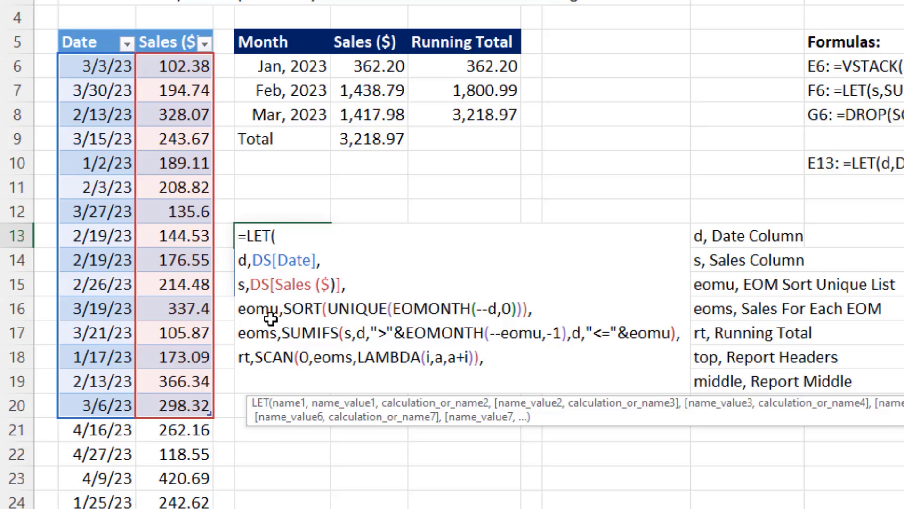
type("top,")
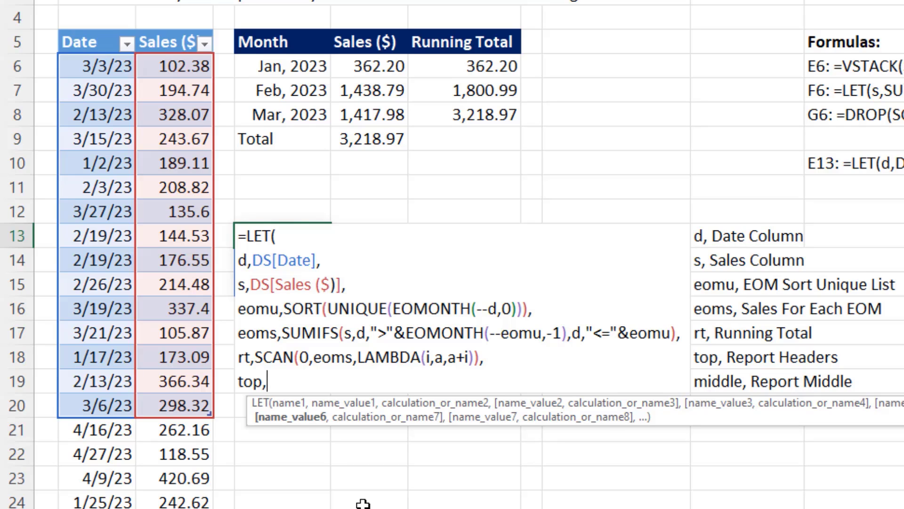
type("{\"Month\"")
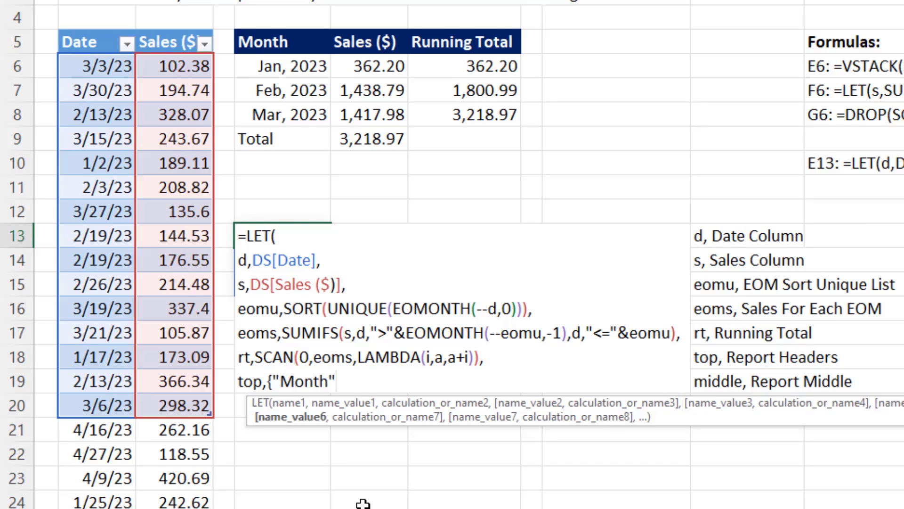
type(",")
key("BackSpace")
type(";")
key("BackSpace")
type(",")
type("\"Sales ($)\",\"Running Total\"}")
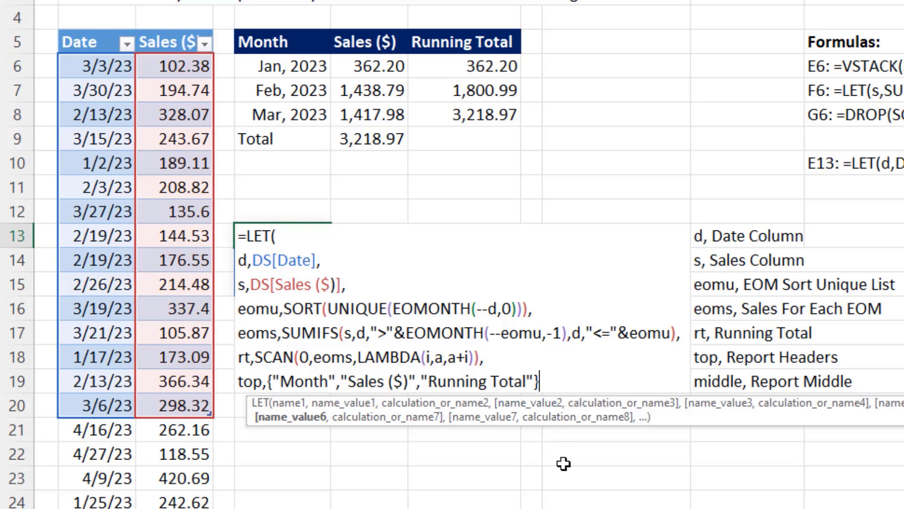
type(",")
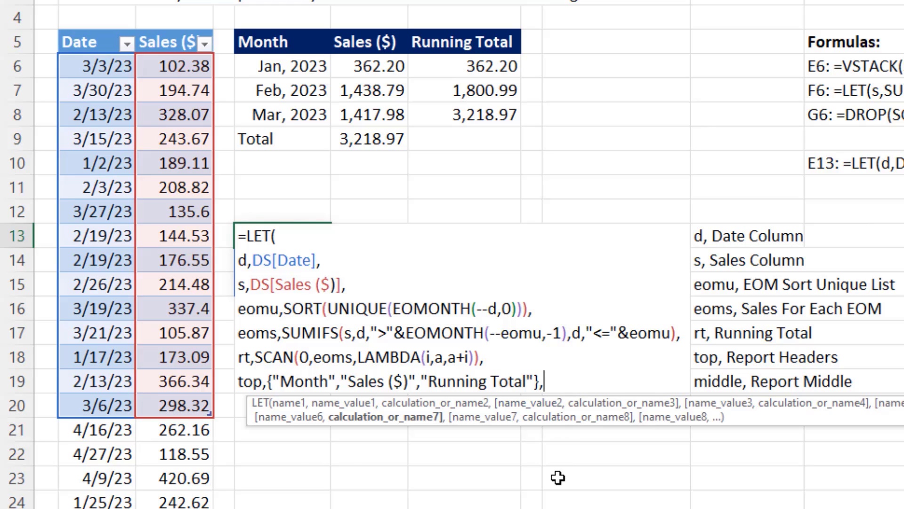
Return top on a new line as the LET formula's result and enter the formula to test the headers
key("alt+Return")
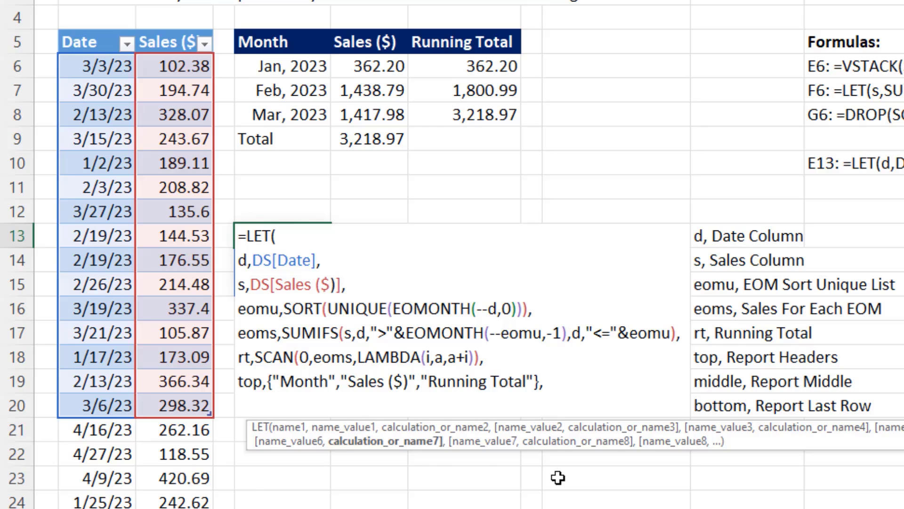
type("top)")
key("ctrl+Return")
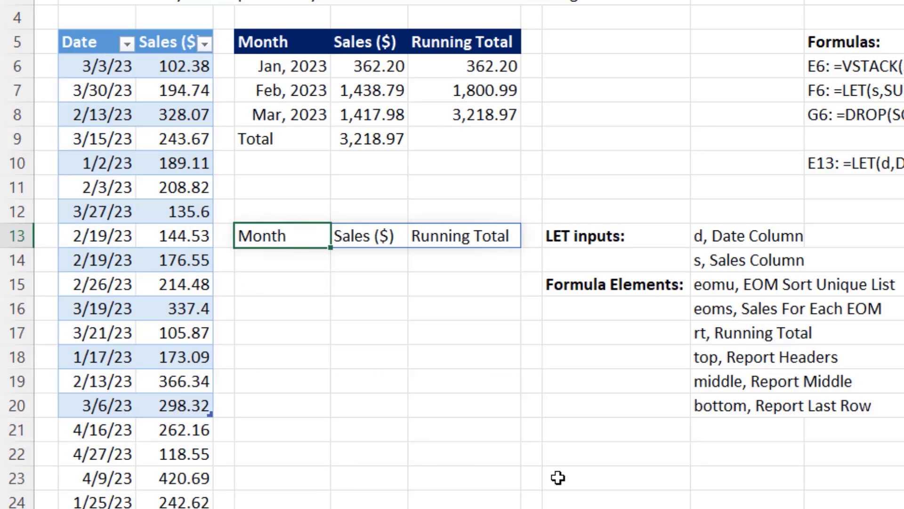
Replace the formula's final top output with a variable middle defined as HSTACK(eomu,eoms,rt)
key("F2")
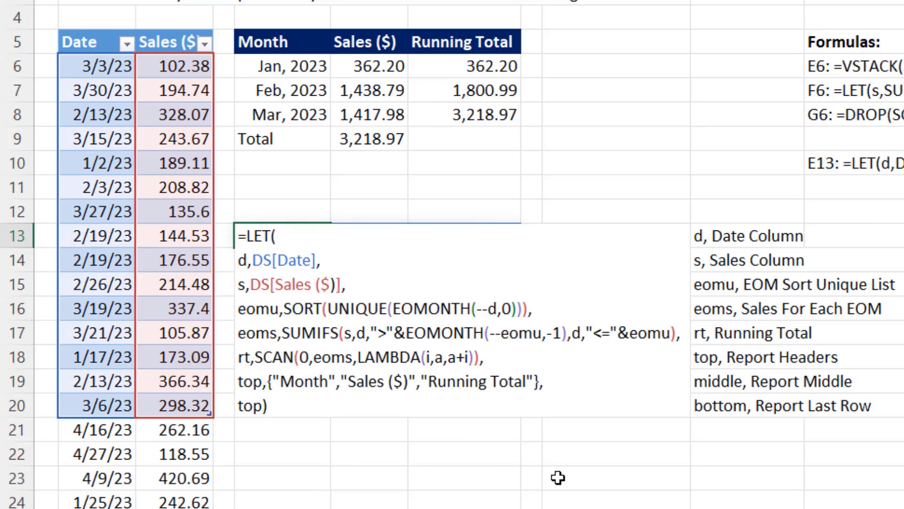
key("BackSpace")
key("BackSpace")
key("BackSpace")
key("BackSpace")
type("mi")
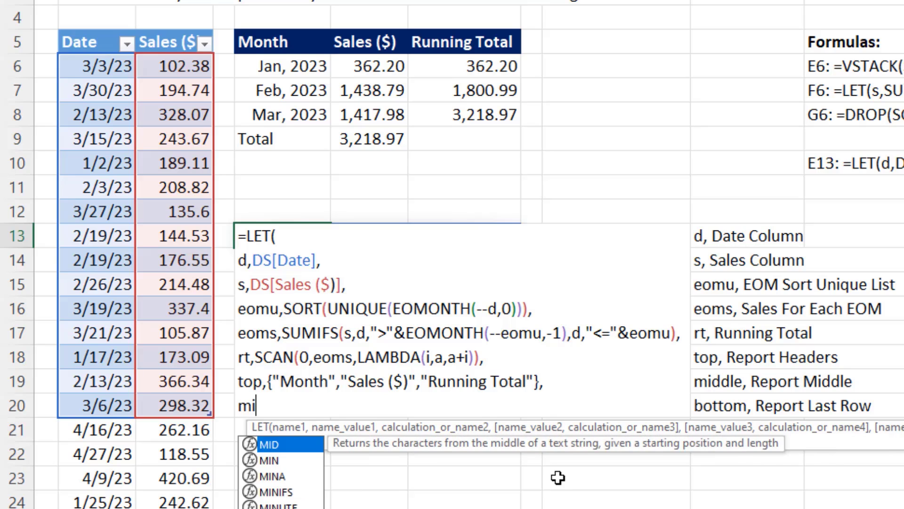
type("ddle,")
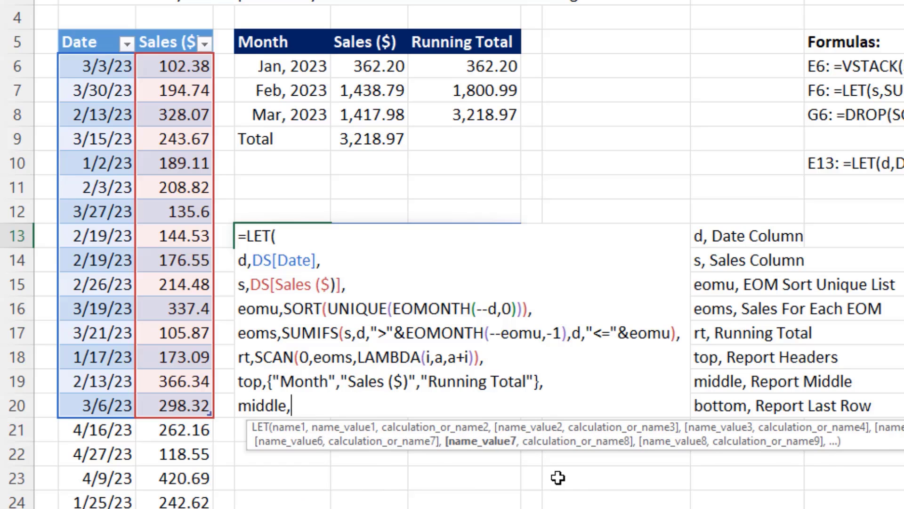
key("BackSpace")
type("hs")
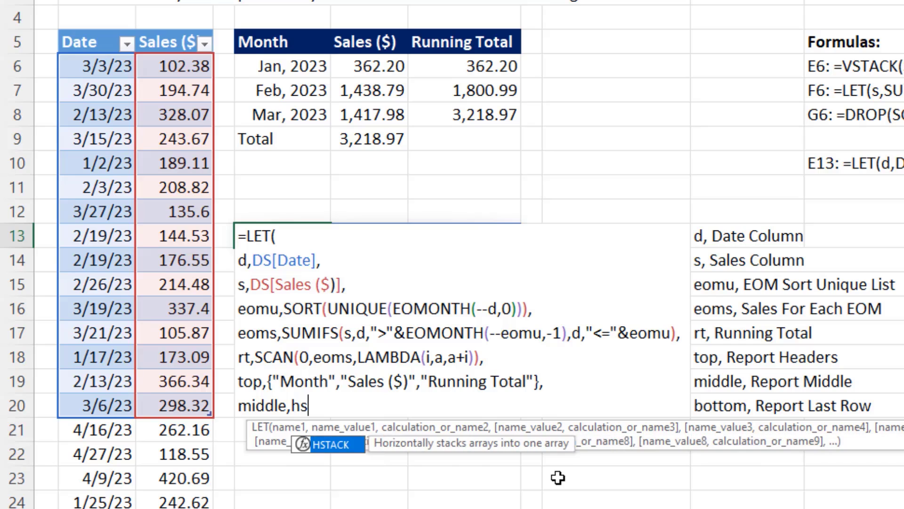
key("Tab")
type("eom")
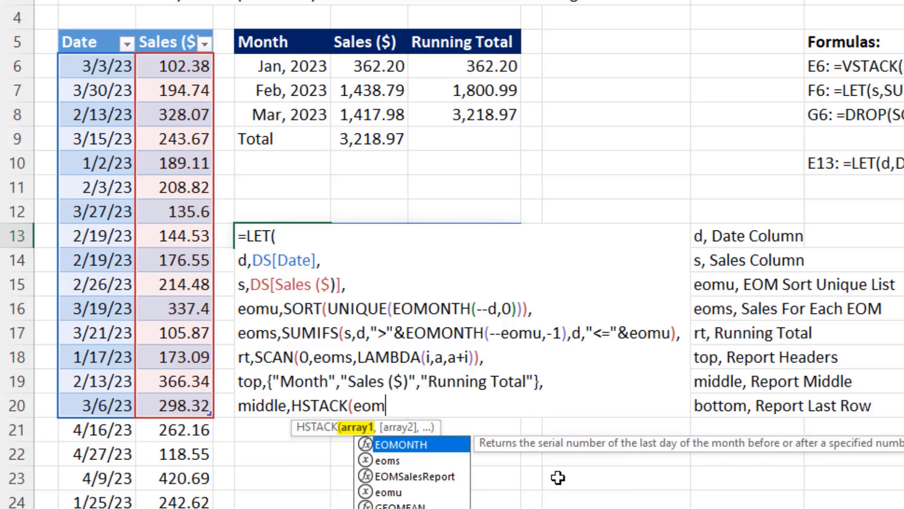
type("u,e")
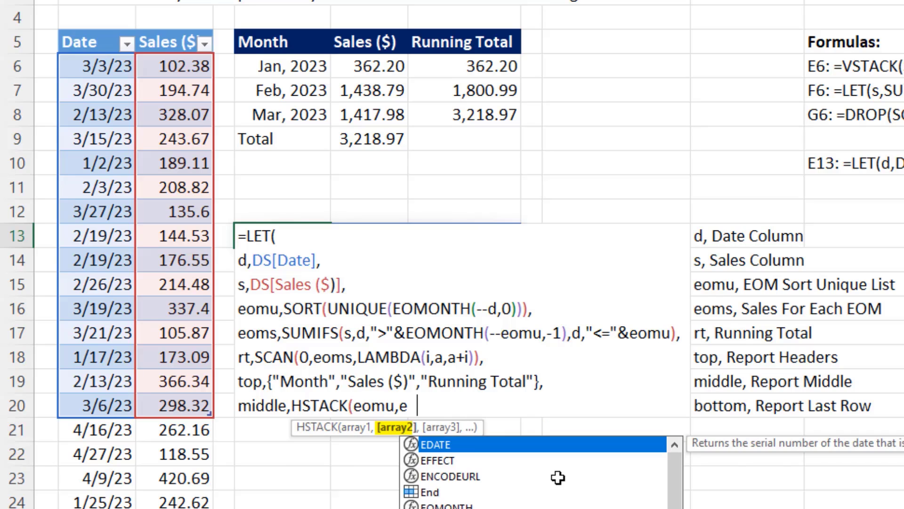
type("oms,")
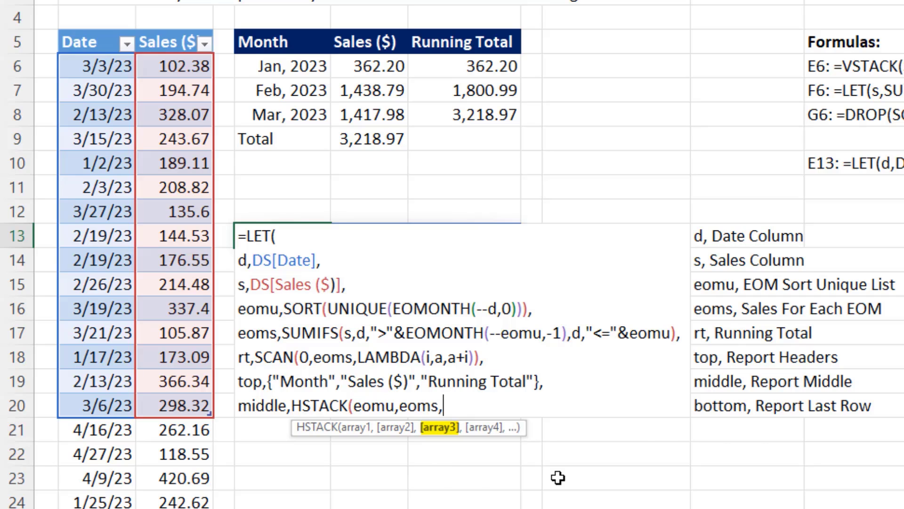
type("rt),")
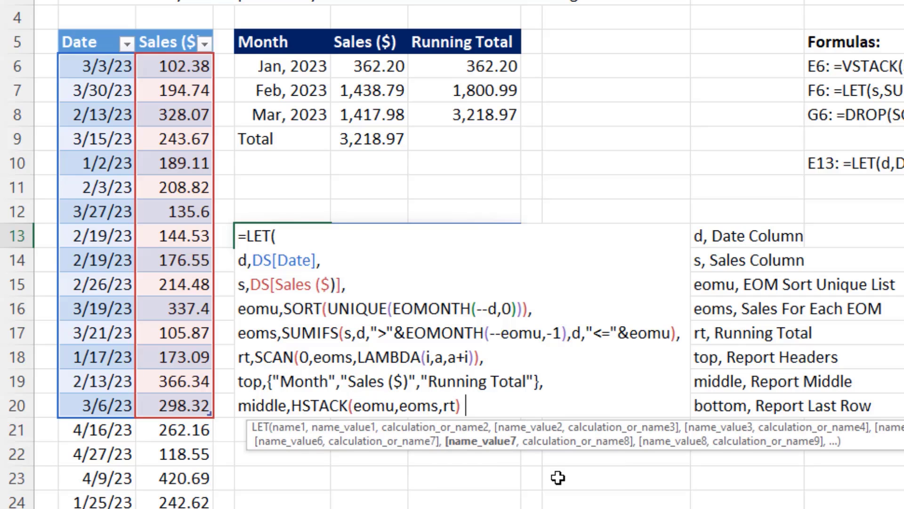
Return middle on a new line as the LET formula's result and enter the formula to test the report body
key("alt+Return")
type("middle)")
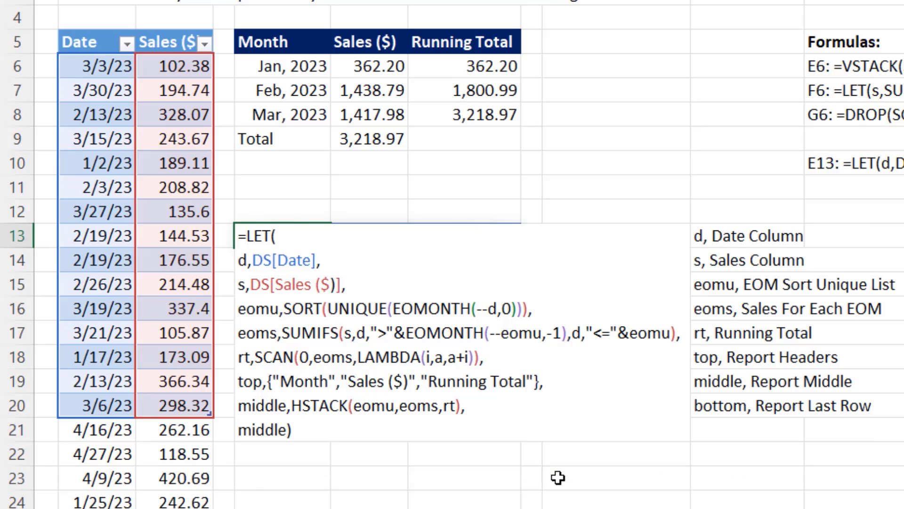
key("Return")
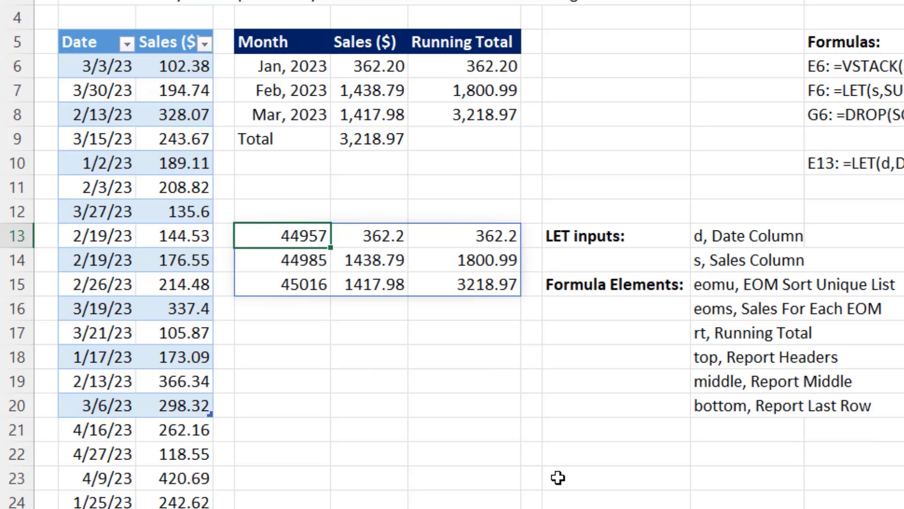
Replace the formula's final middle output with a variable bottom defined as HSTACK("Total",SUM(s),"")
key("F2")
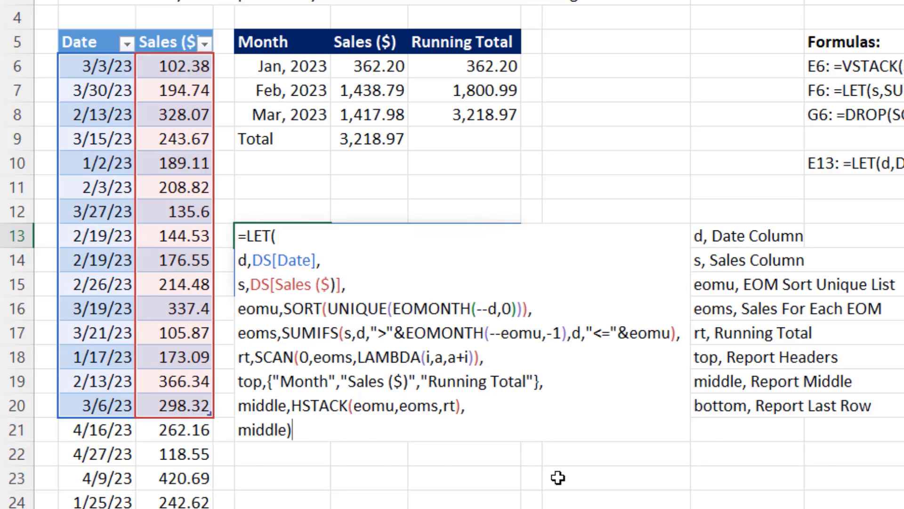
key("BackSpace")
key("BackSpace")
key("BackSpace")
key("BackSpace")
key("BackSpace")
key("BackSpace")
key("BackSpace")
type("bottom,")
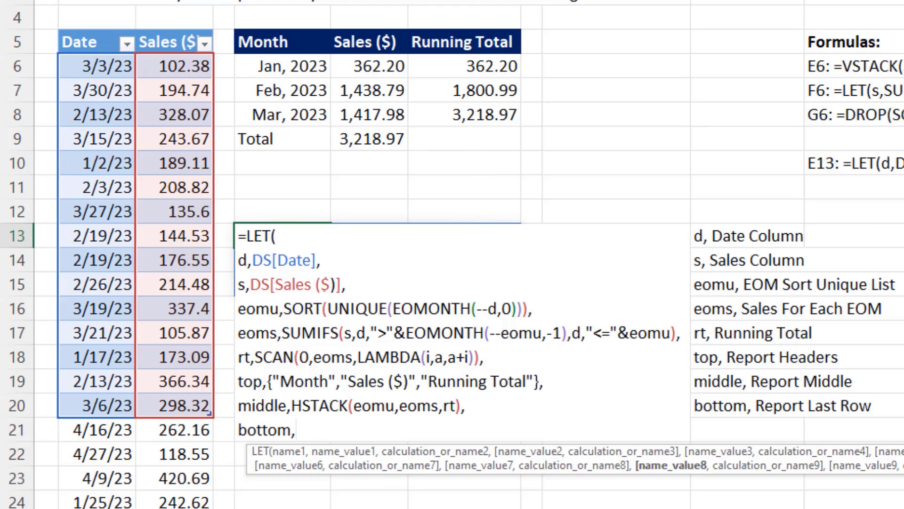
type("hs")
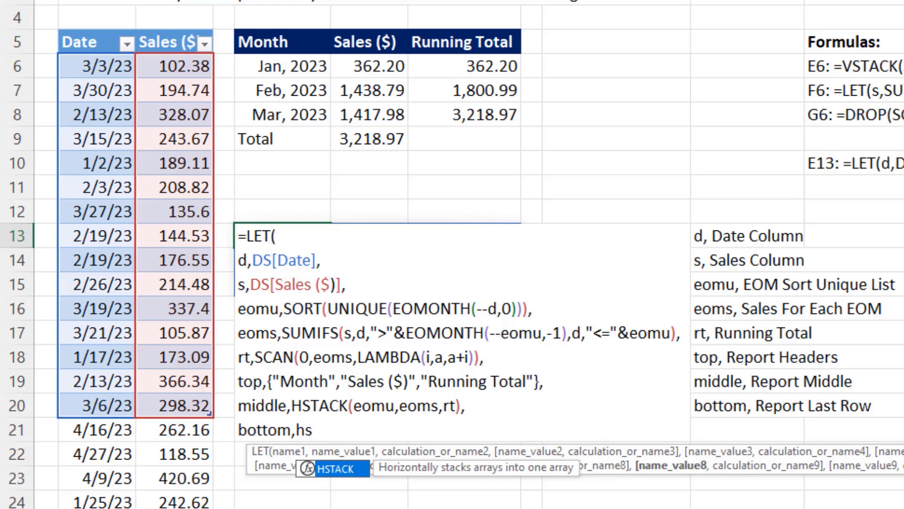
key("Tab")
type("\"Total")
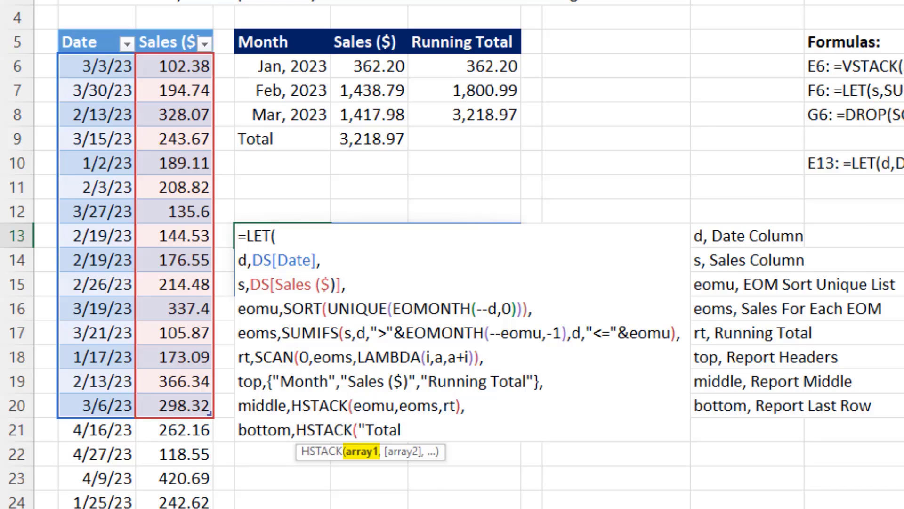
type("\"")
type(",sum")
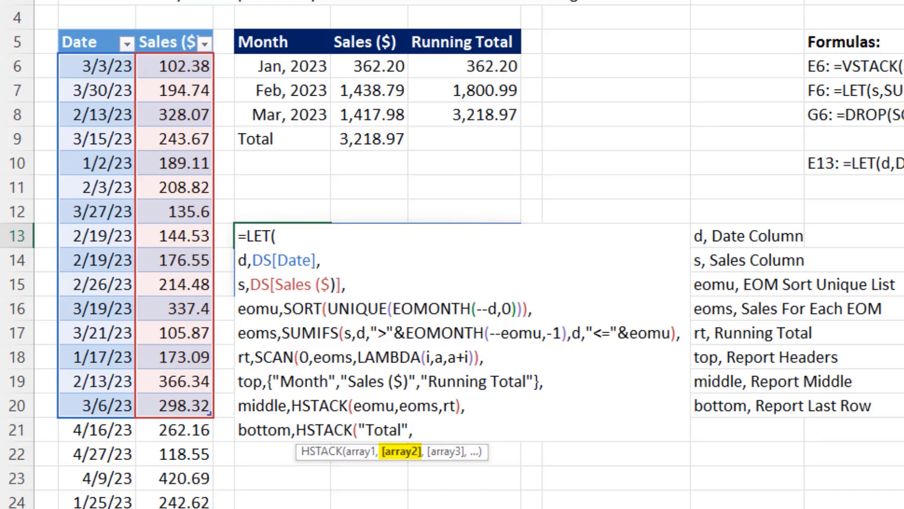
key("Tab")
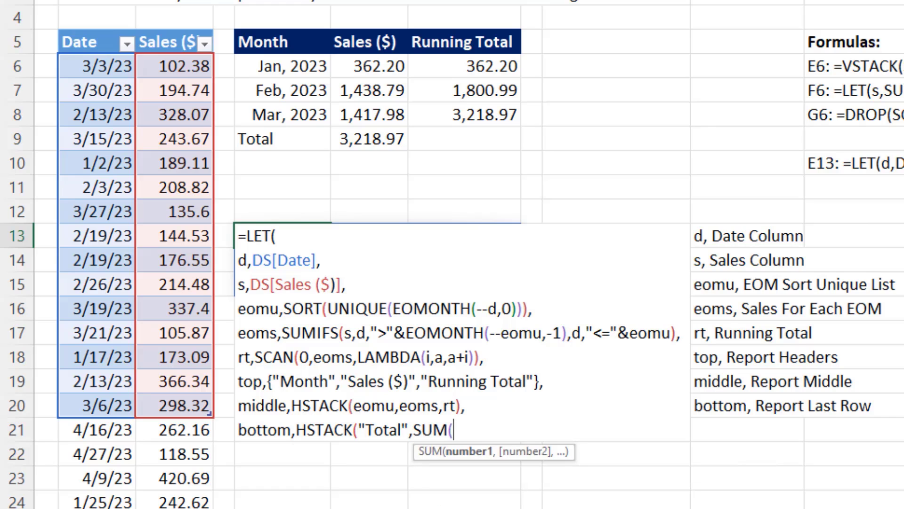
type("s")
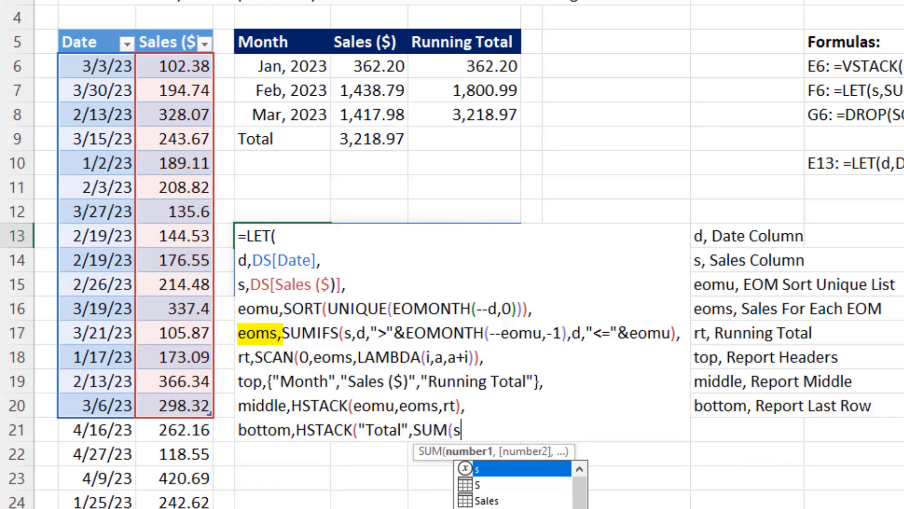
type("),\"\"")
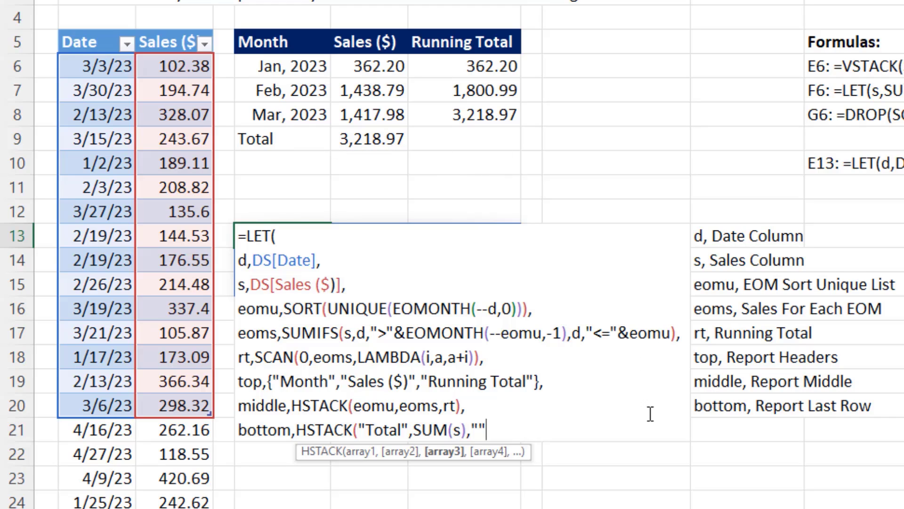
type("),")
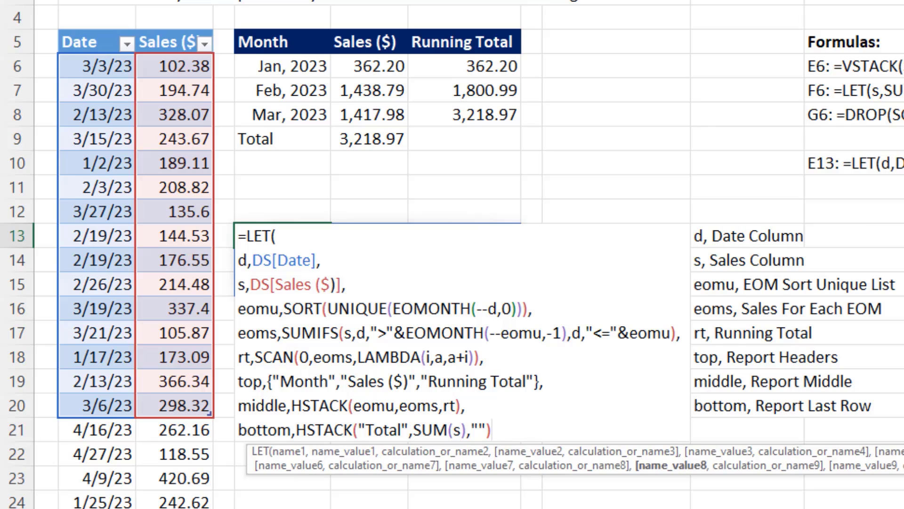
Return bottom on a new line as the LET formula's result and enter the formula to test the total row
key("alt+Return")
type("b")
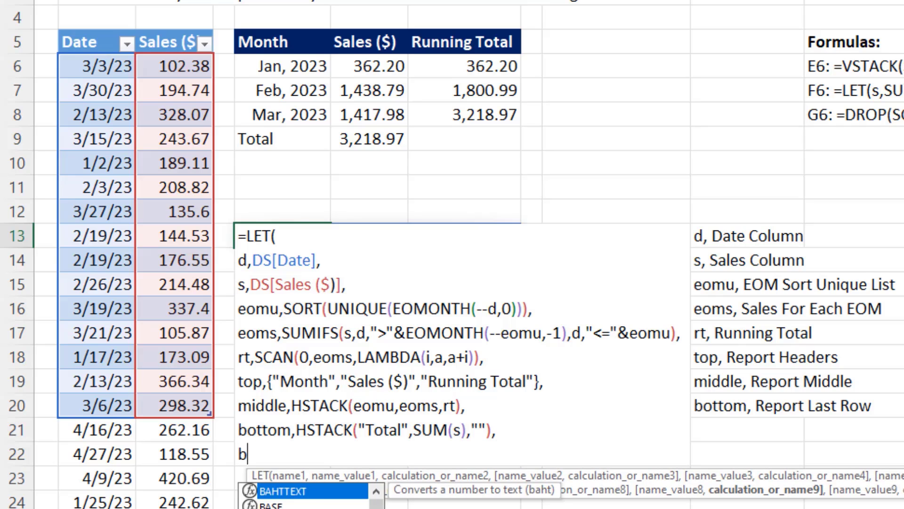
type("ottom)")
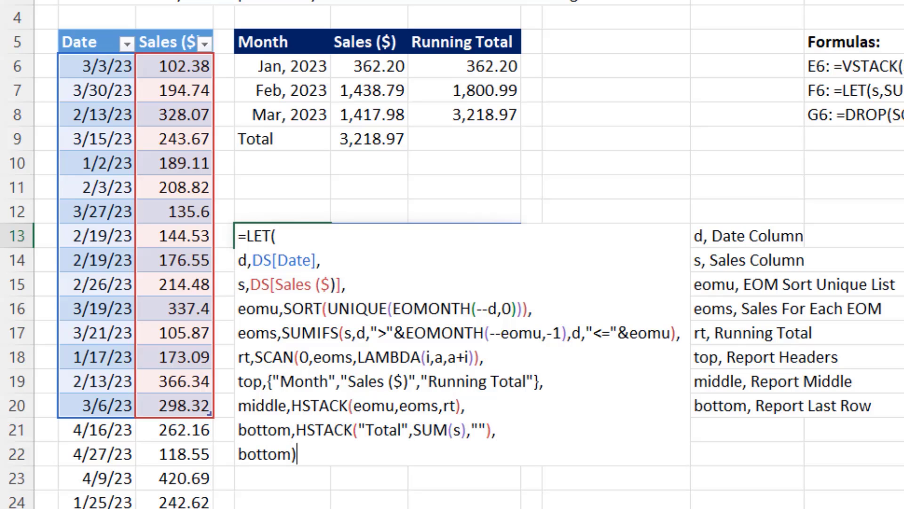
key("ctrl+Return")
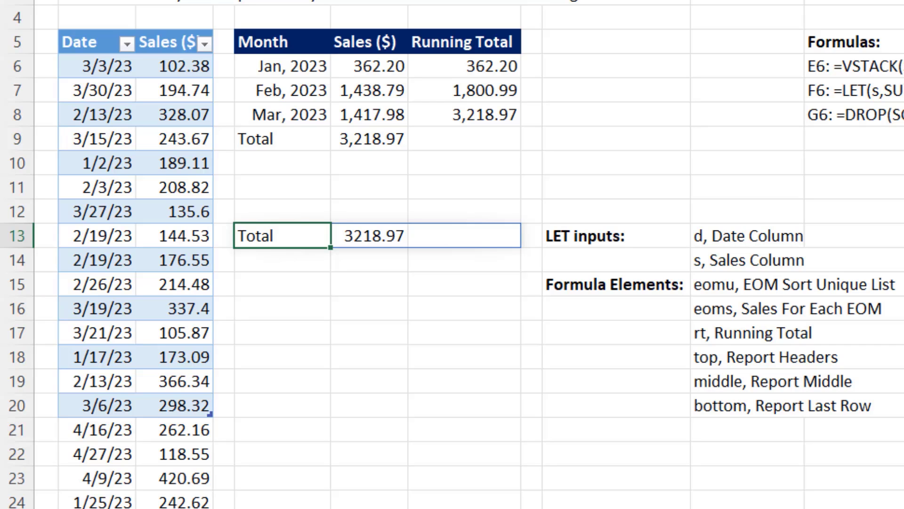
Replace the E13 formula's final bottom output with VSTACK(top,middle,bottom), enter it, and extend the source table through row 25 to test the report
key("F2")
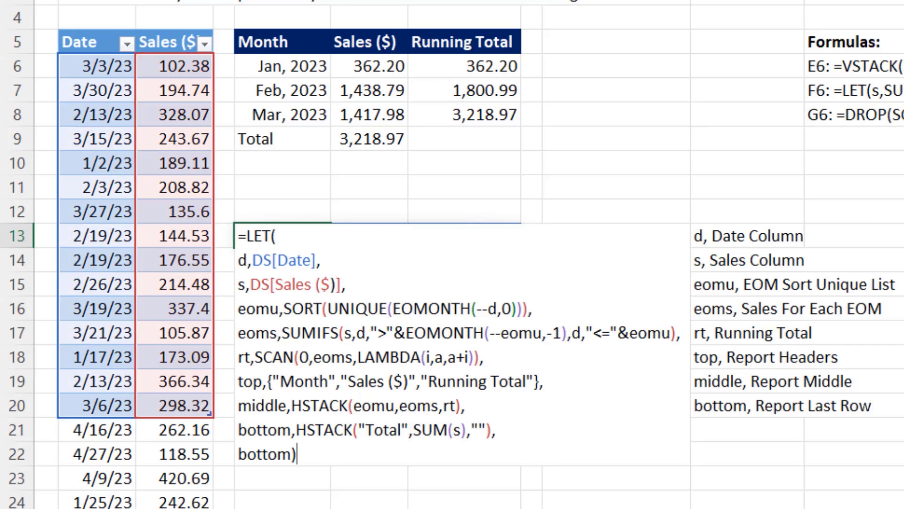
key("BackSpace")
key("BackSpace")
key("BackSpace")
key("BackSpace")
key("BackSpace")
key("BackSpace")
key("BackSpace")
key("BackSpace")
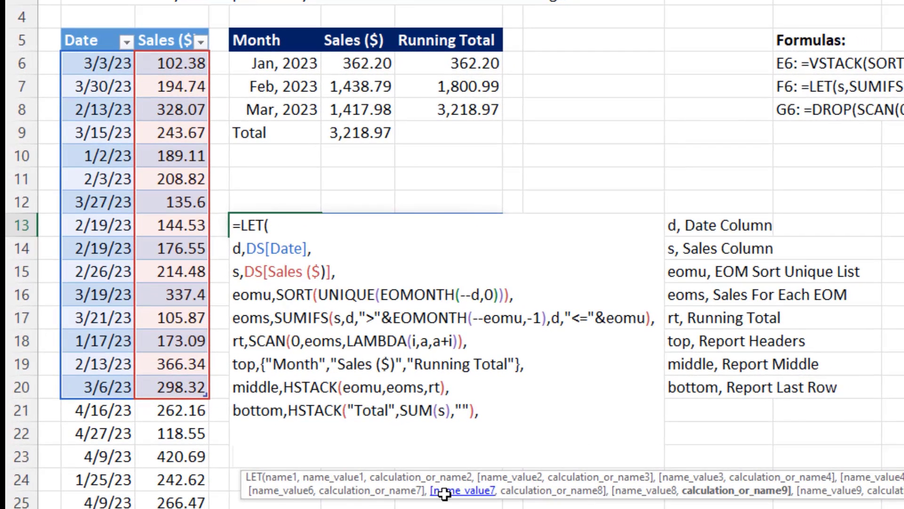
type("vs")
key("Tab")
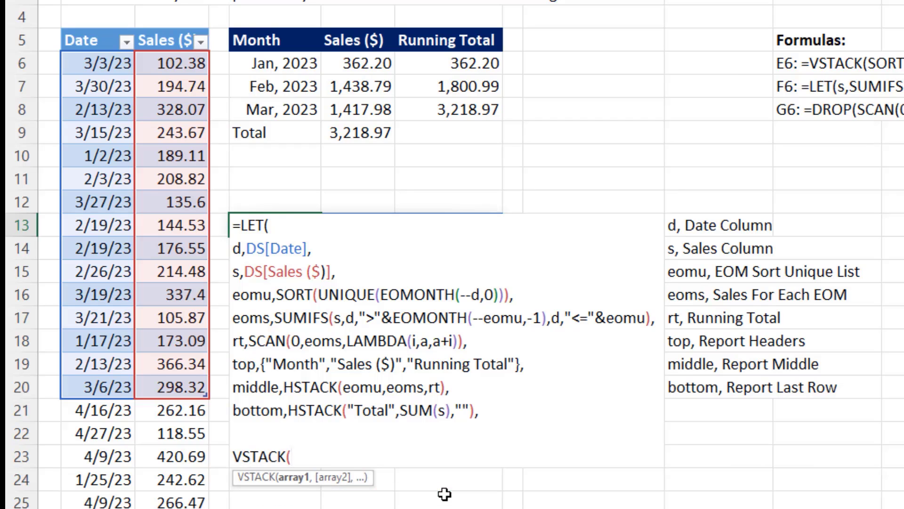
type("top,m")
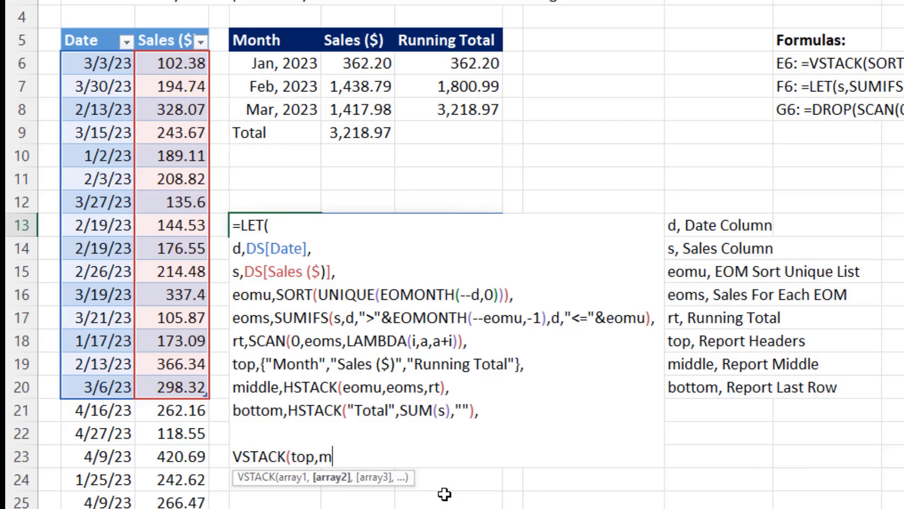
type("iddle,")
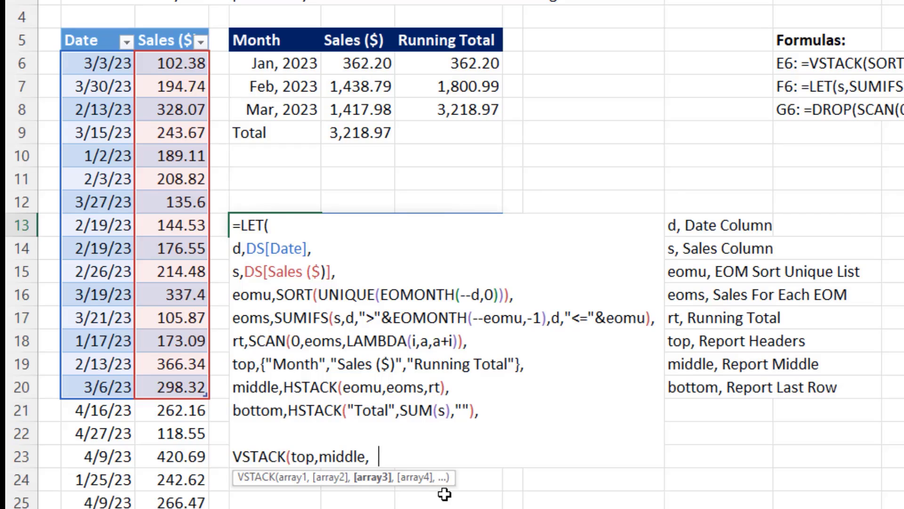
type("bottom))")
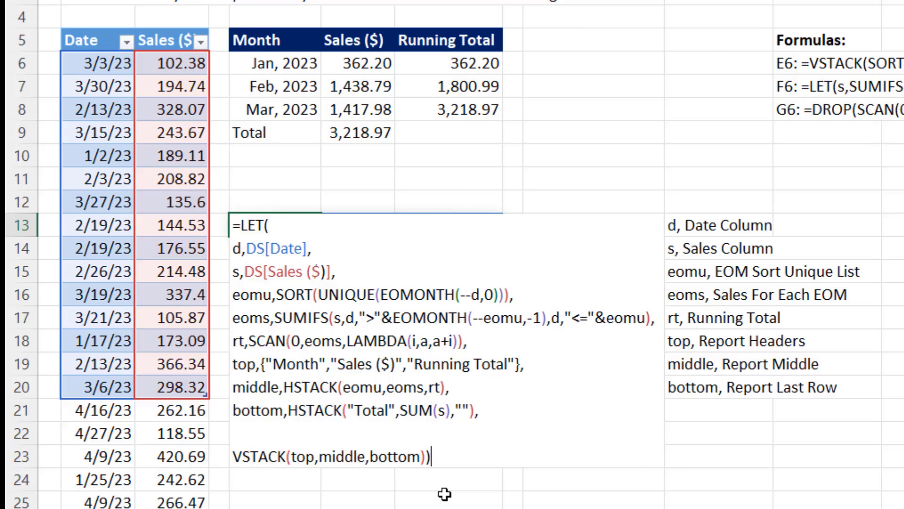
key("ctrl+Return")
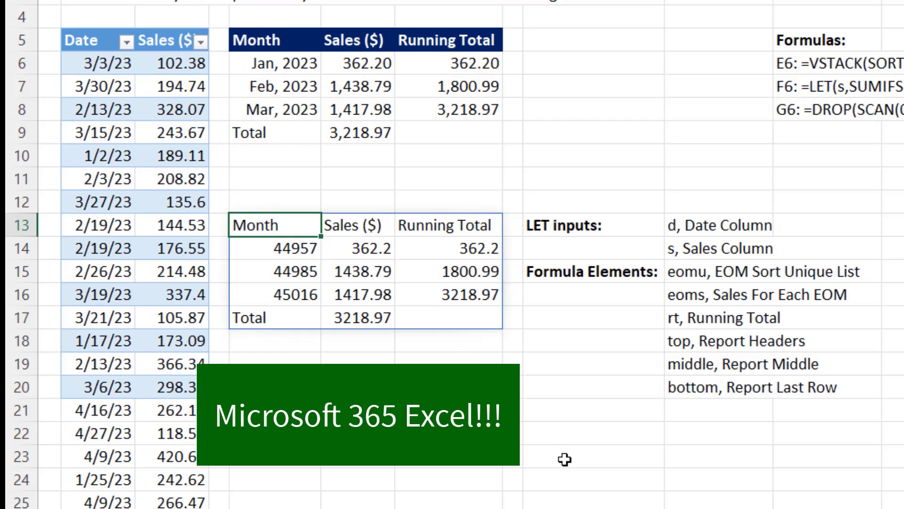
left_click_drag(207, 398, 204, 505)
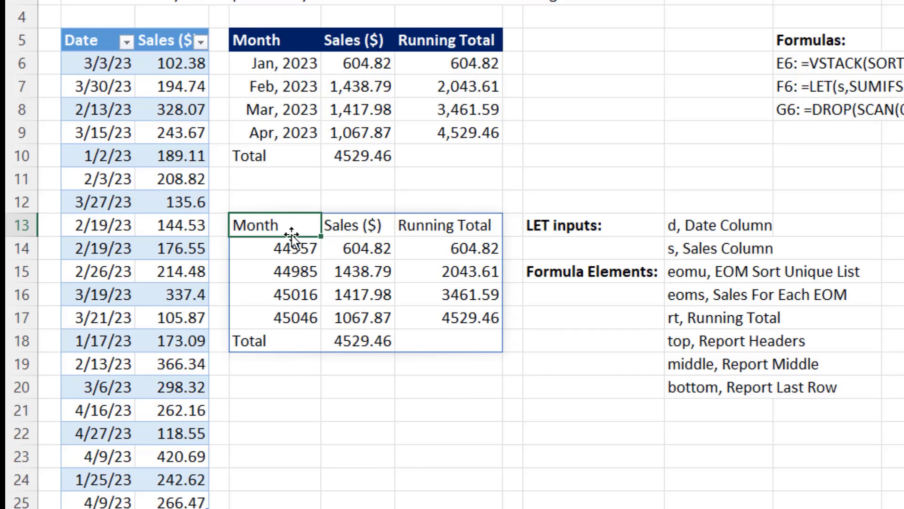
Wrap the E13 LET formula in LAMBDA with parameters Dates and Sales, starting LET on a new line
key("F2")
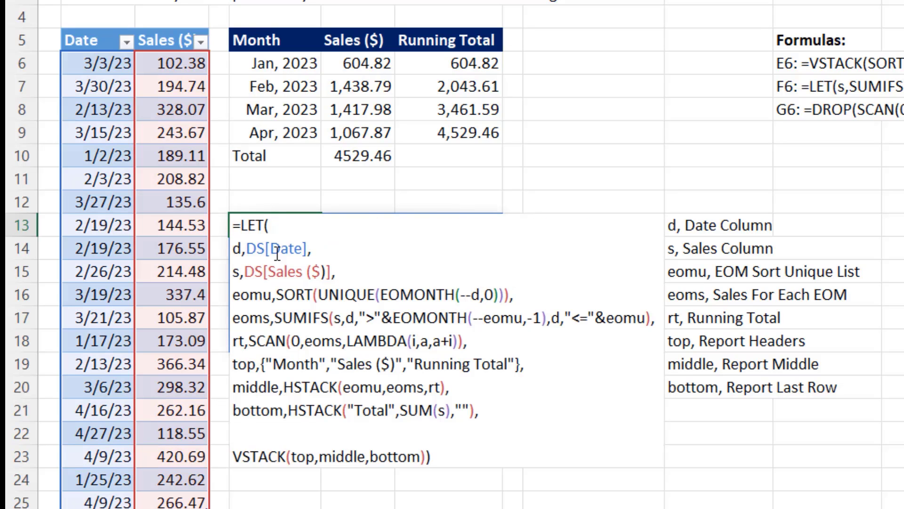
type("l")
key("Tab")
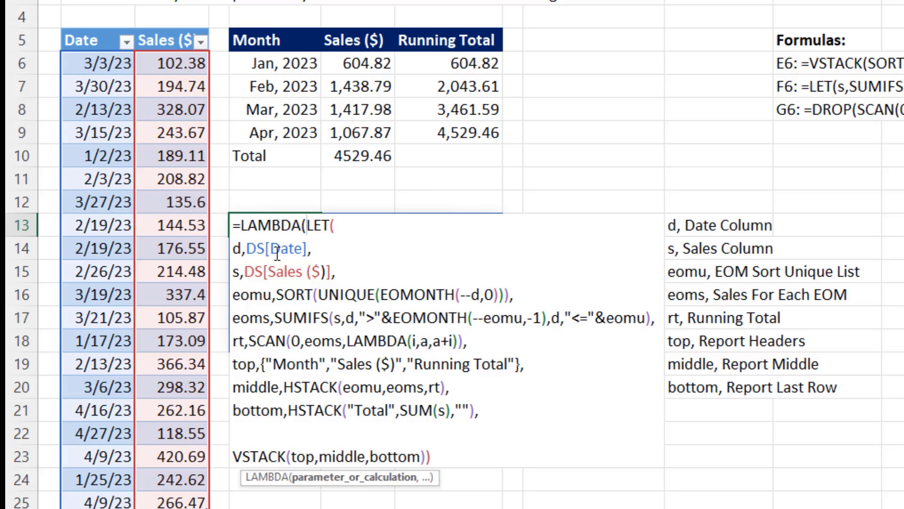
type("Dates,Sa")
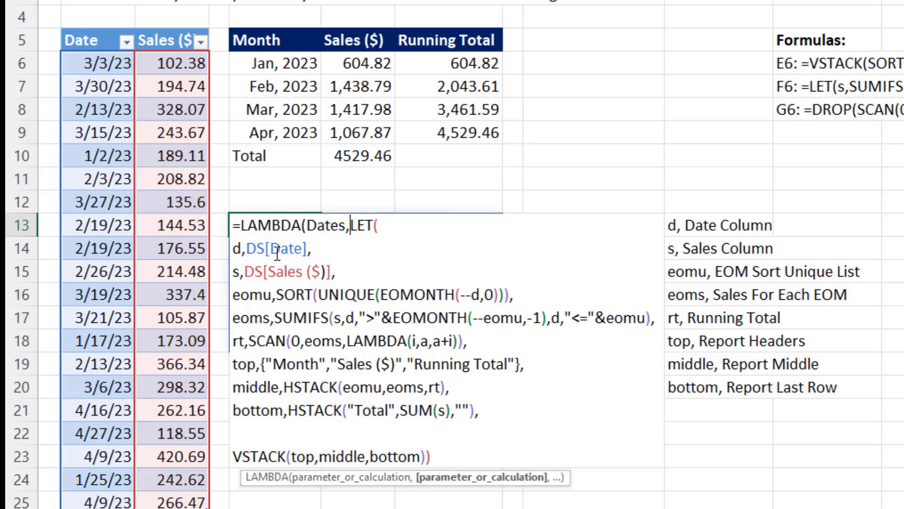
type("les,")
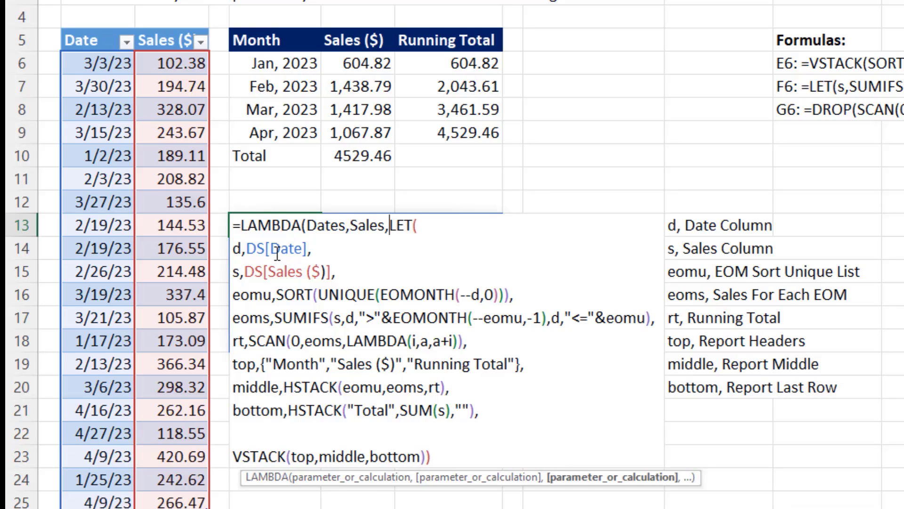
key("alt+Return")
Replace DS[Date] with Dates for variable d and DS[Sales ($)] with Sales for variable s
double_click(272, 276)
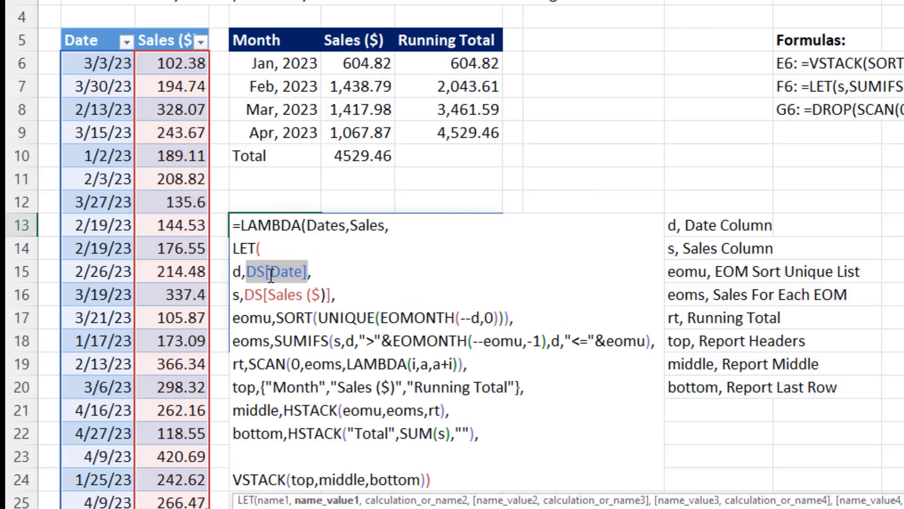
type("Dates")
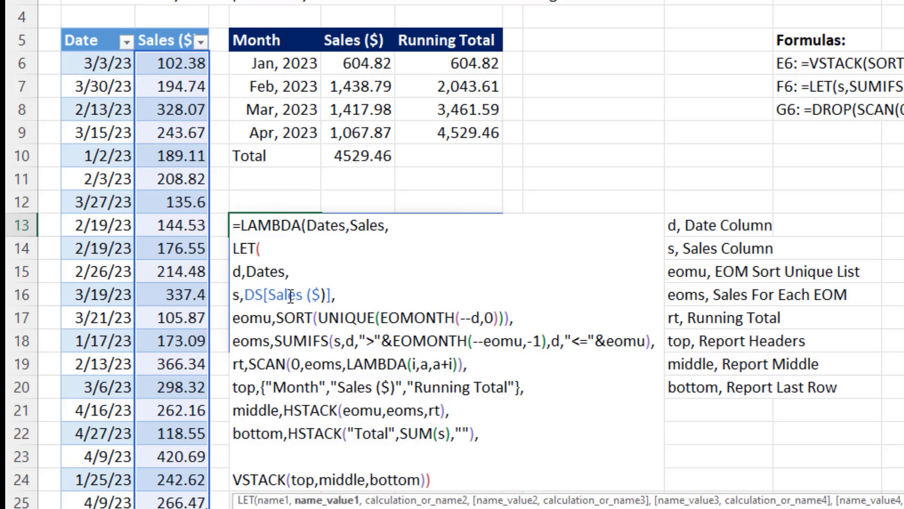
double_click(291, 297)
type("Sales")
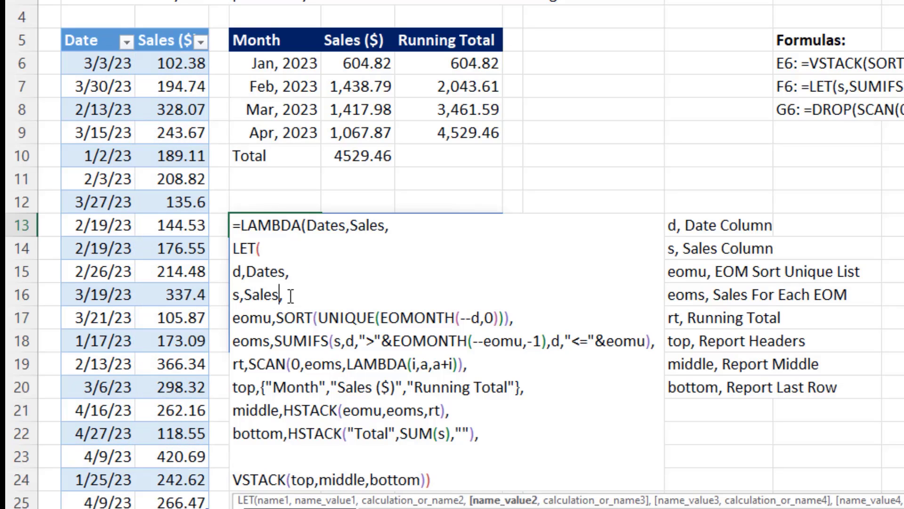
Close the LAMBDA, call it with DS[Date] and DS[Sales ($)] as its arguments, and enter the formula to test it
left_click(439, 478)
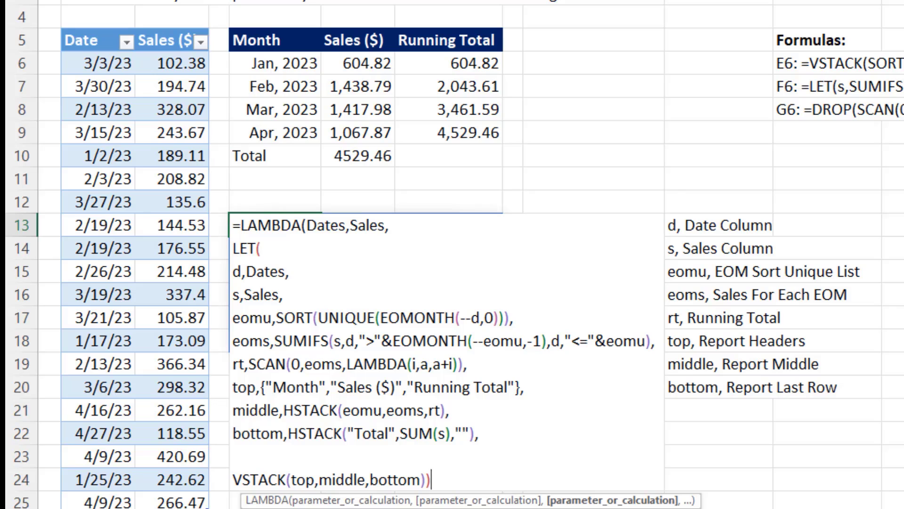
type(")(")
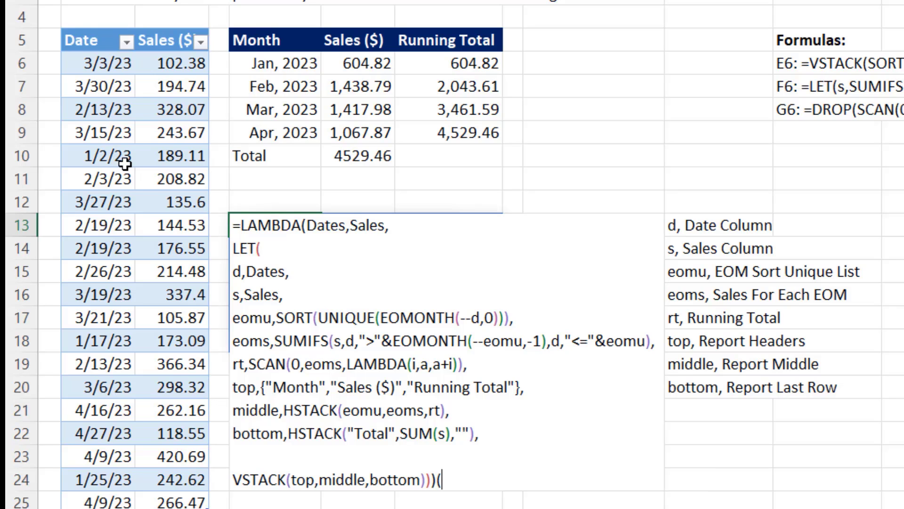
left_click(84, 30)
type(",")
left_click(146, 34)
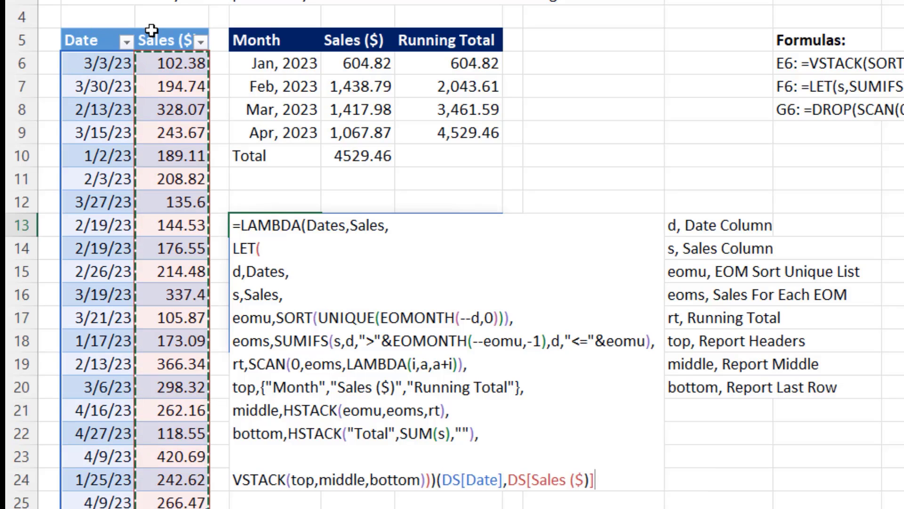
type(")")
key("ctrl+Return")
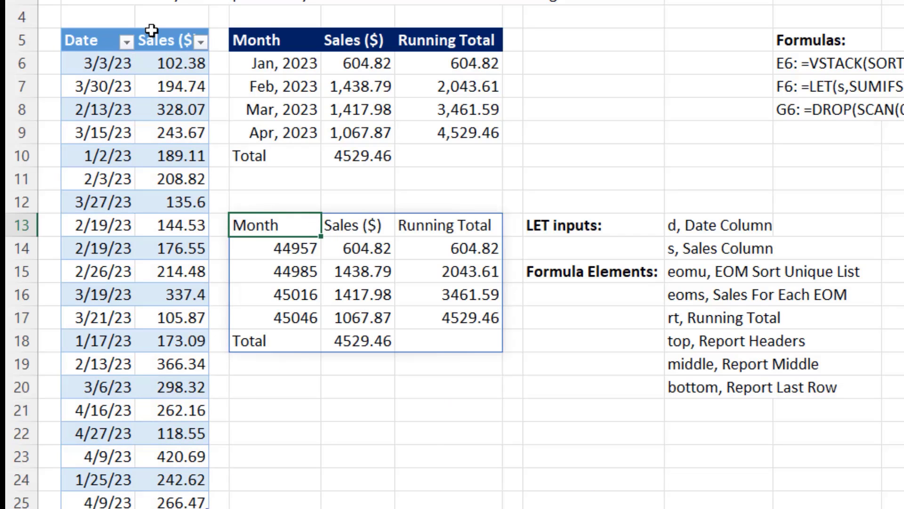
Enter =EOMSalesReport(DS[Date],DS[Sales ($)]) in E22 to produce the report with the custom function
key("F2")
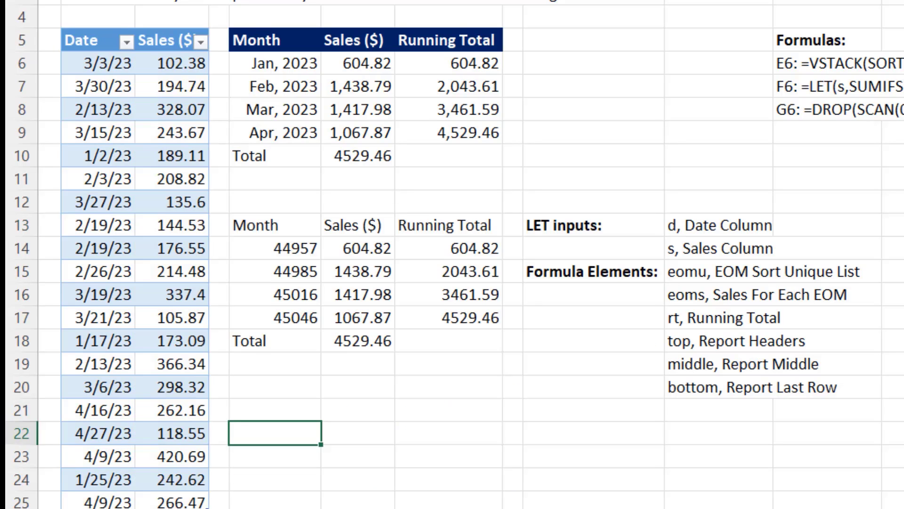
type("=eom")
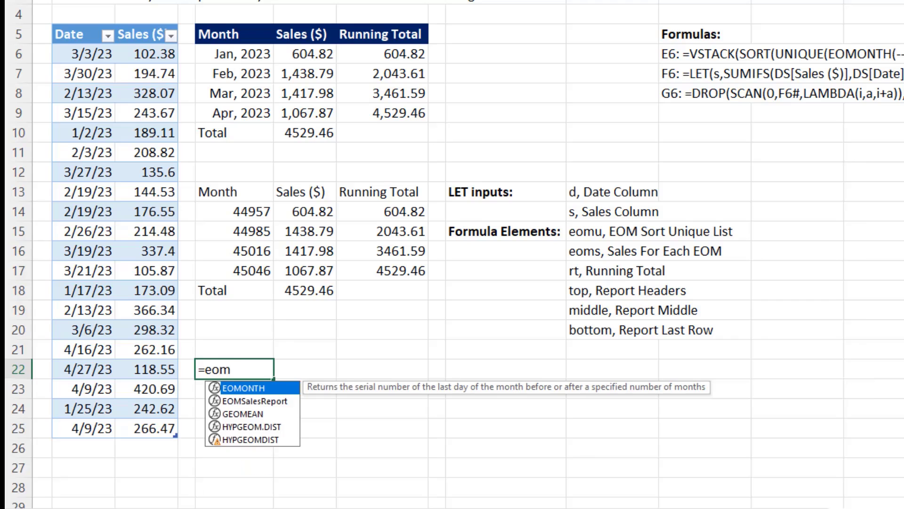
key("Down")
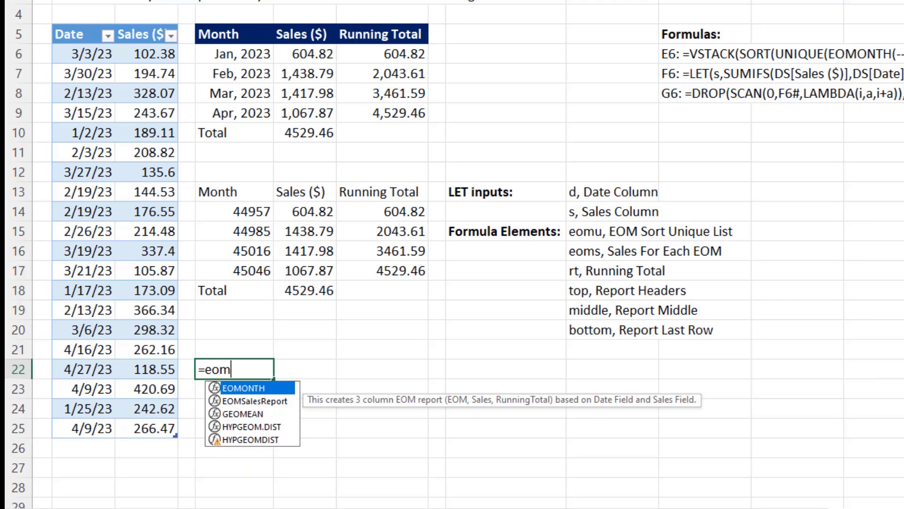
key("Tab")
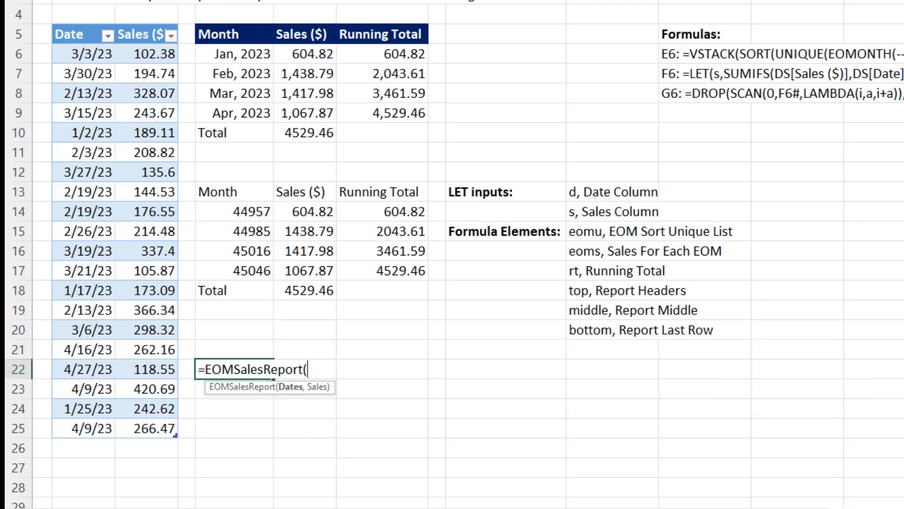
left_click(85, 23)
type(",")
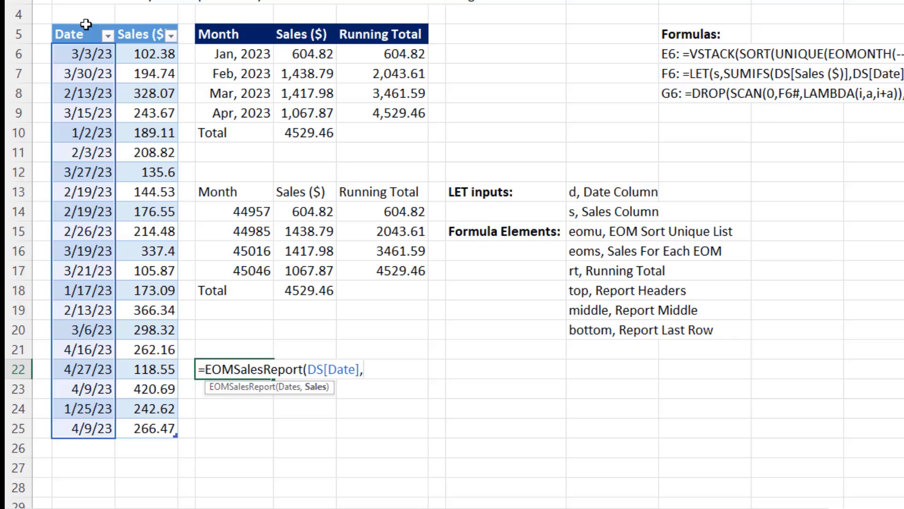
left_click(126, 24)
type(")")
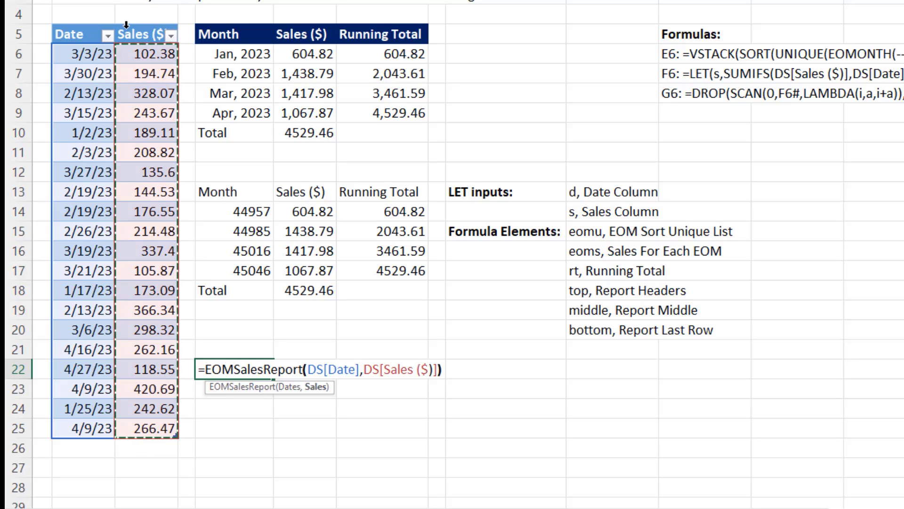
key("ctrl+Return")
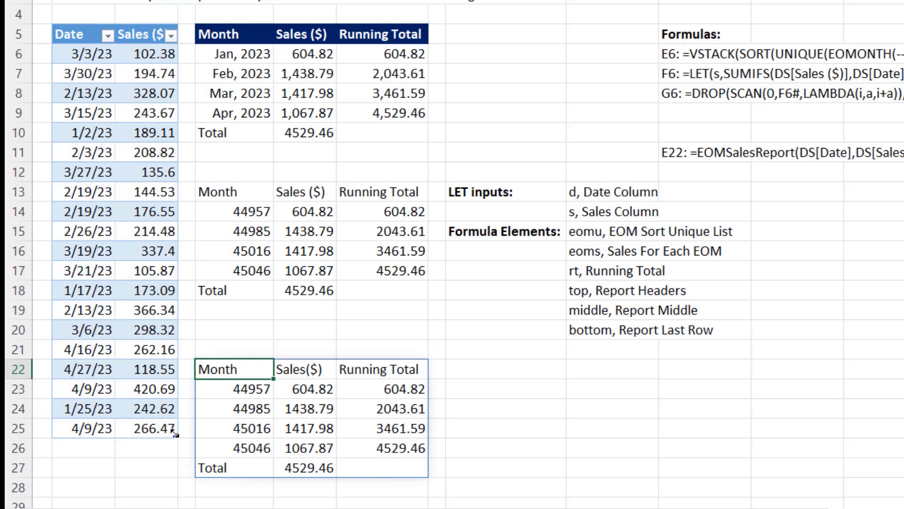
Shrink the source table to end at row 19 and review the EOMSalesReport formula in E22
left_click_drag(175, 434, 177, 319)
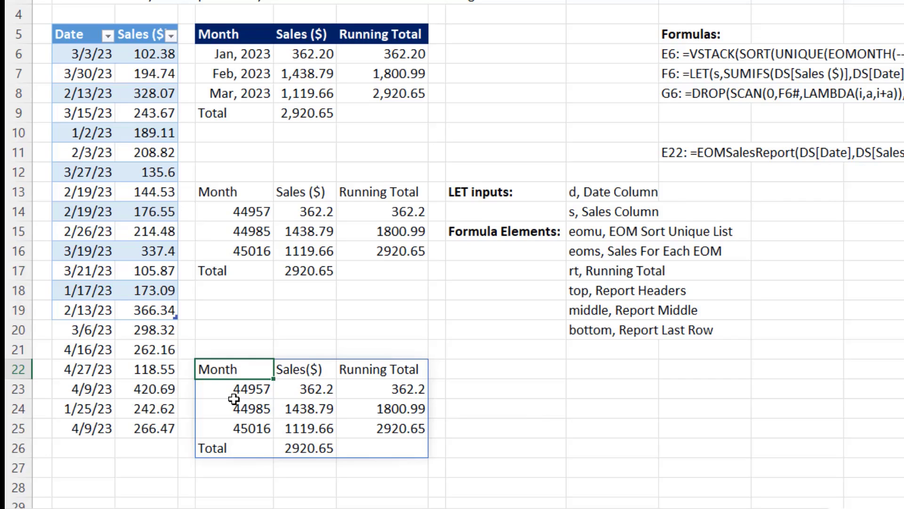
scroll(254, 329, "down", 2)
scroll(254, 329, "down", 1)
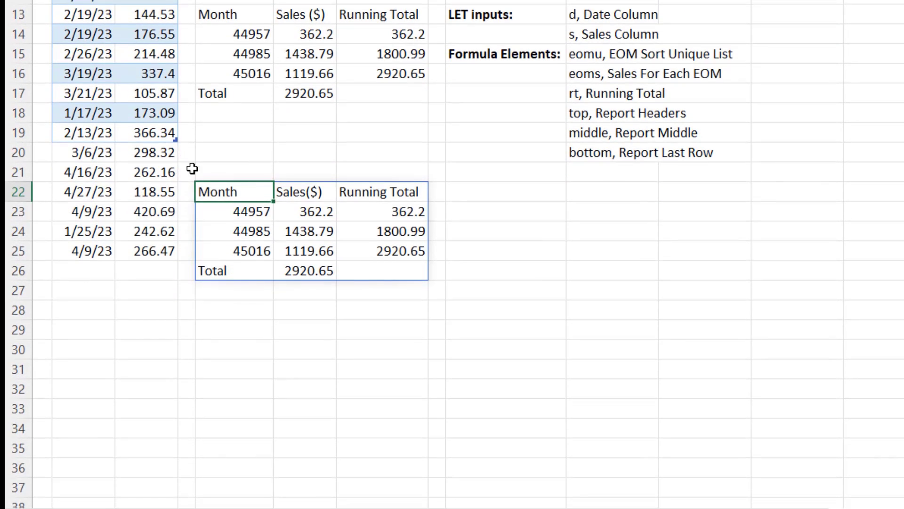
double_click(222, 191)
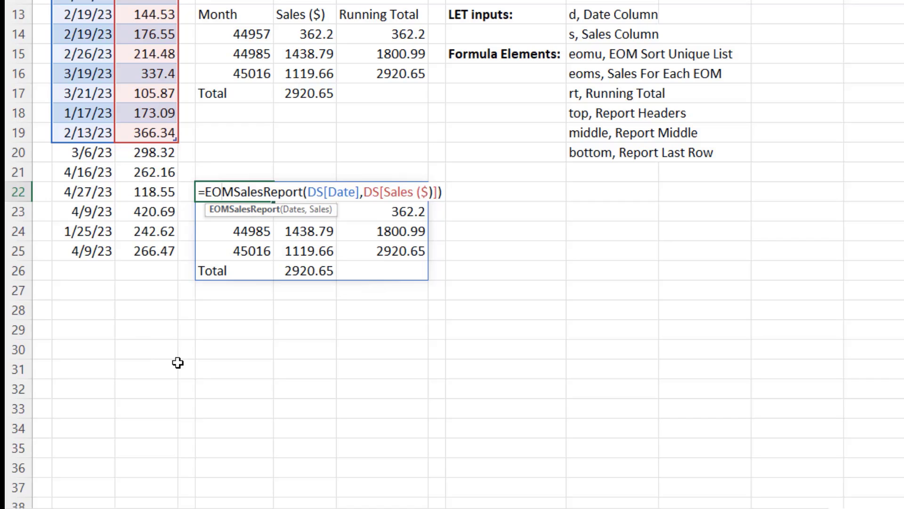
key("Escape")
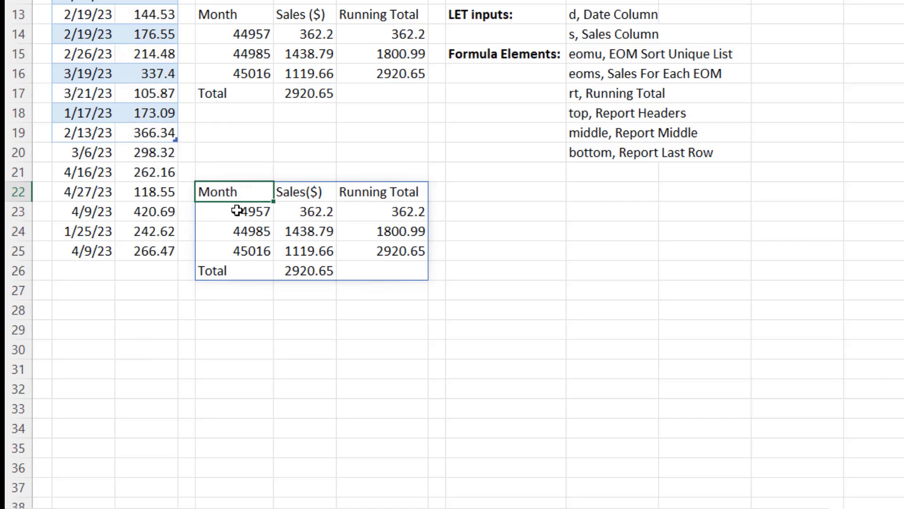
Apply the custom number format mmm, yyy to the Month column cells E23:E30
left_click_drag(237, 211, 218, 348)
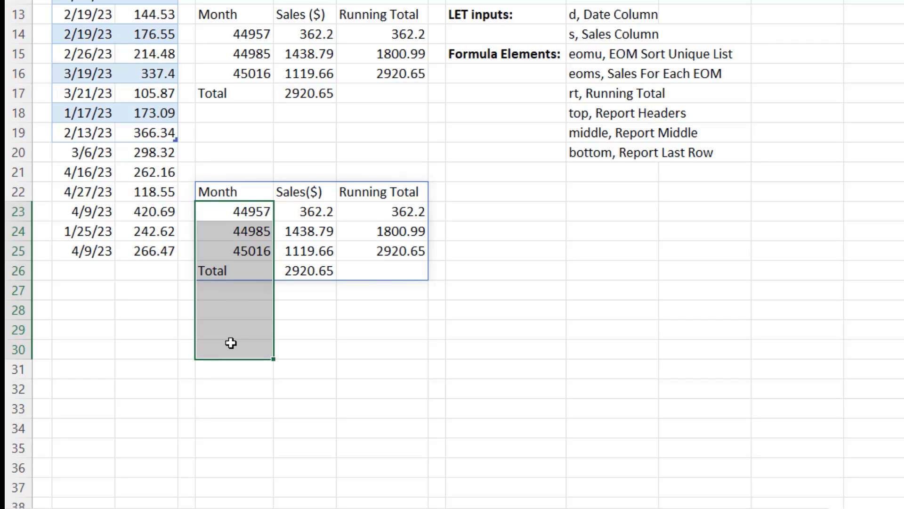
key("ctrl+1")
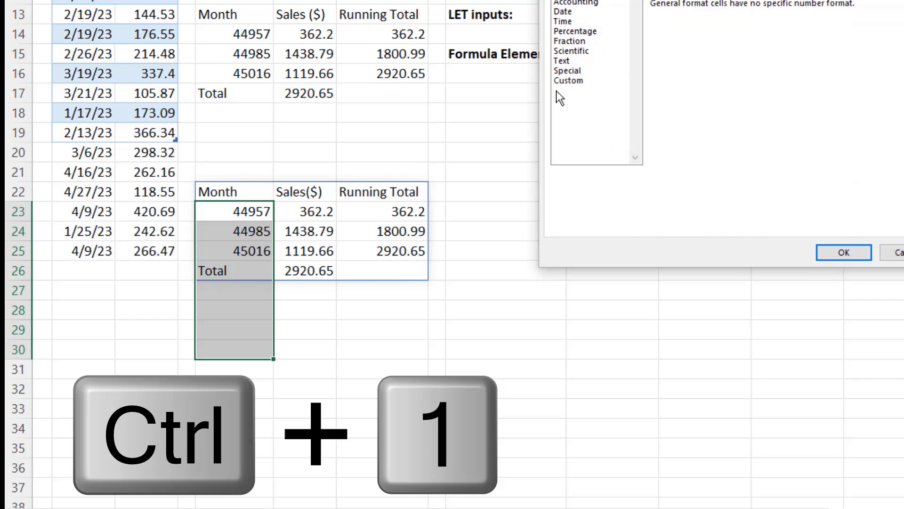
left_click(349, 262)
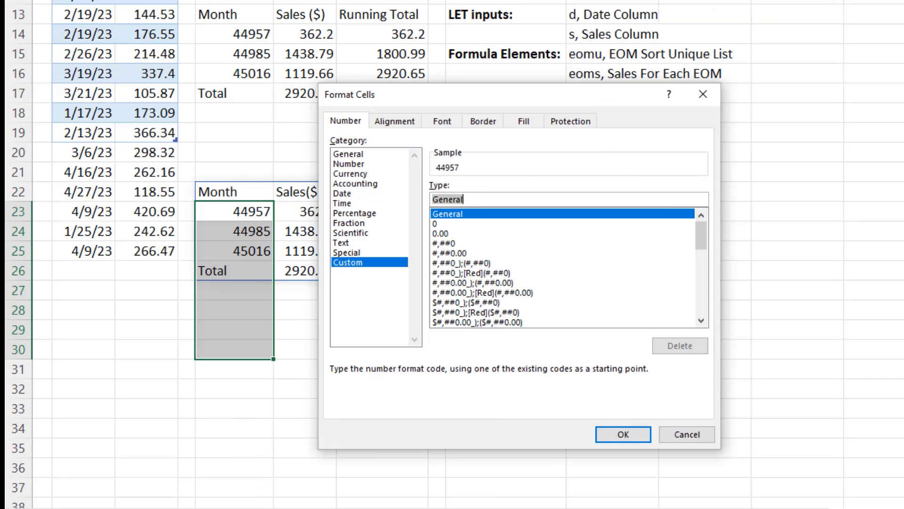
type("mmm")
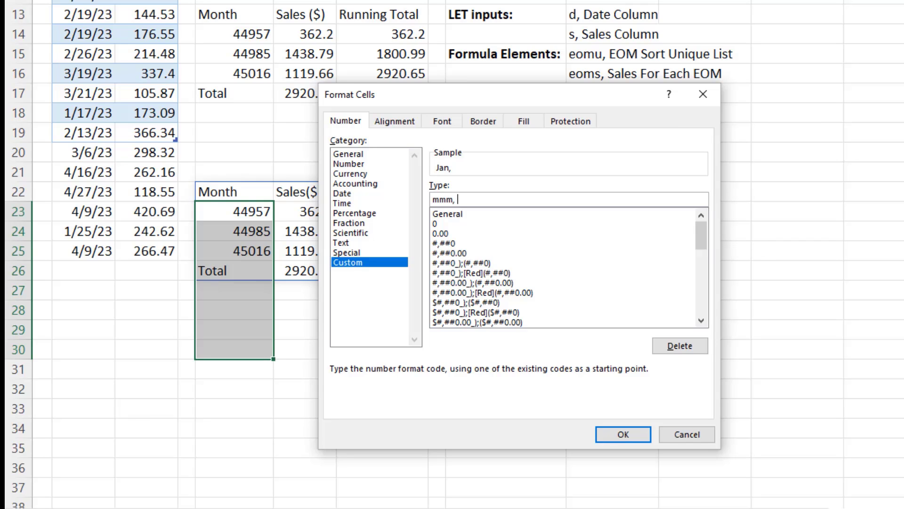
type(", yyyy")
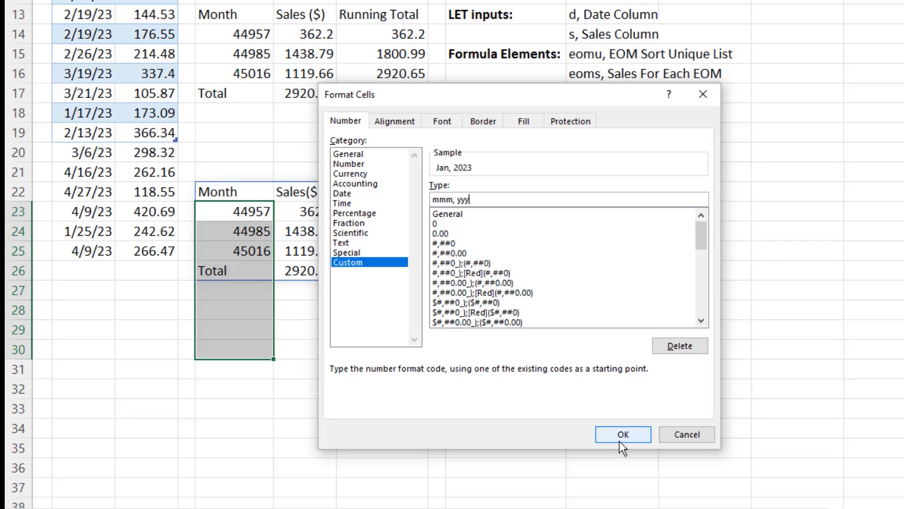
left_click(619, 436)
Format F23:G30 as Number with 2 decimal places and the 1000 separator
left_click_drag(282, 211, 368, 339)
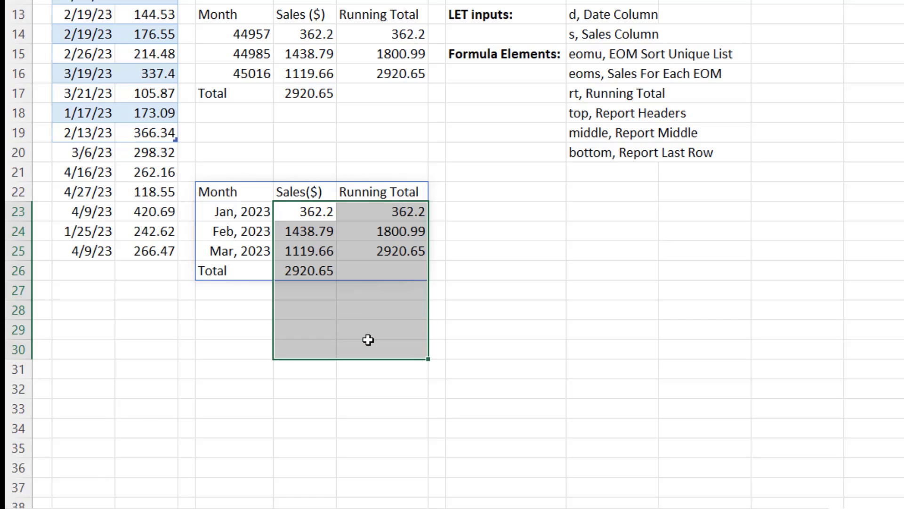
key("ctrl+1")
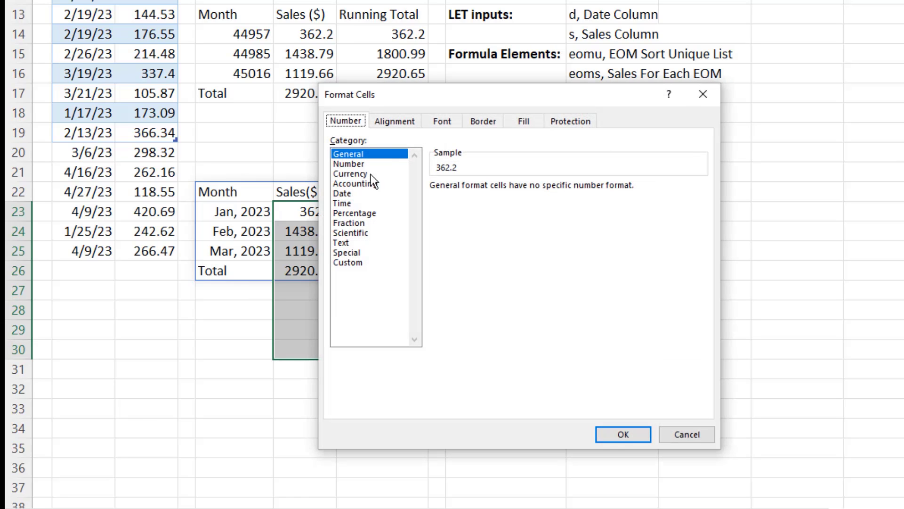
left_click(360, 163)
left_click(433, 206)
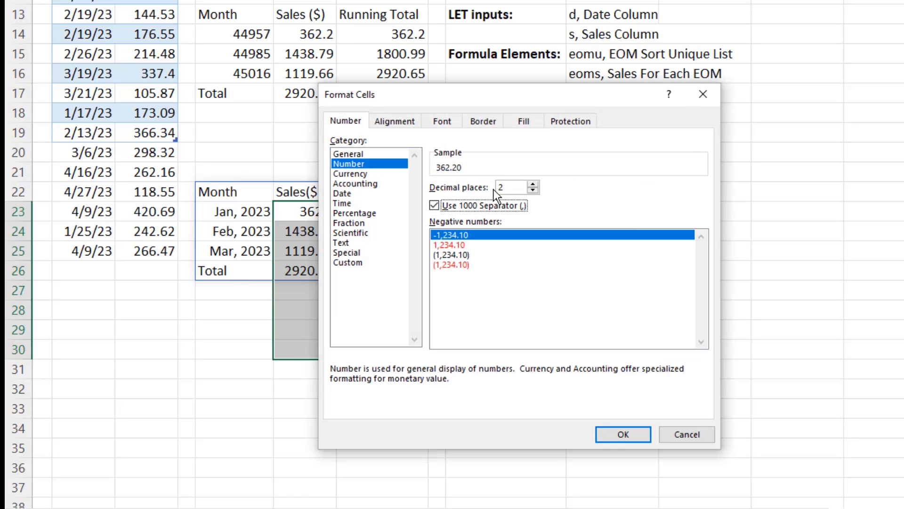
left_click(612, 433)
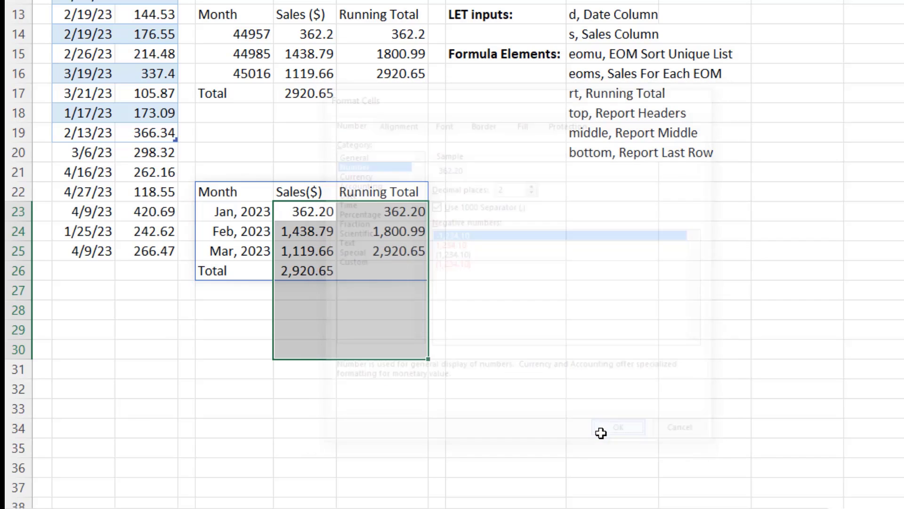
Give the report header cells E22:G22 a dark blue fill with white text
left_click(217, 191)
left_click_drag(216, 192, 375, 197)
right_click(375, 197)
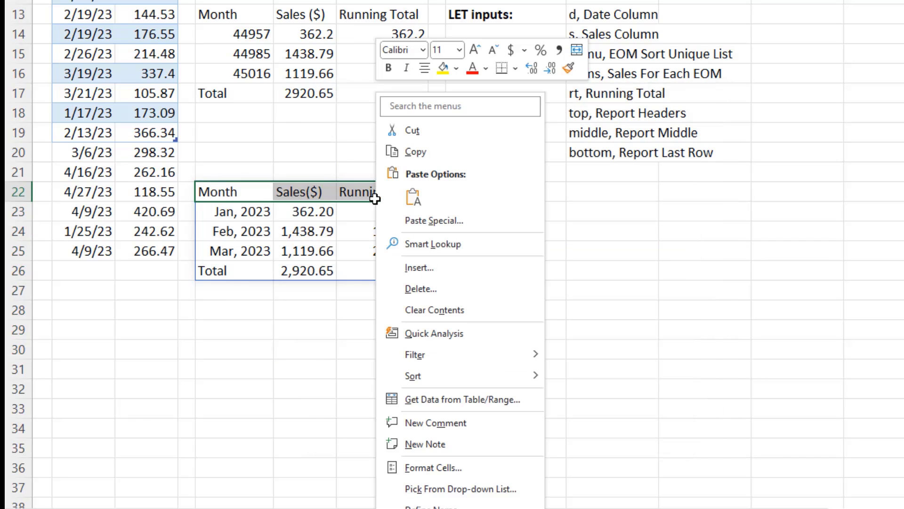
left_click(457, 69)
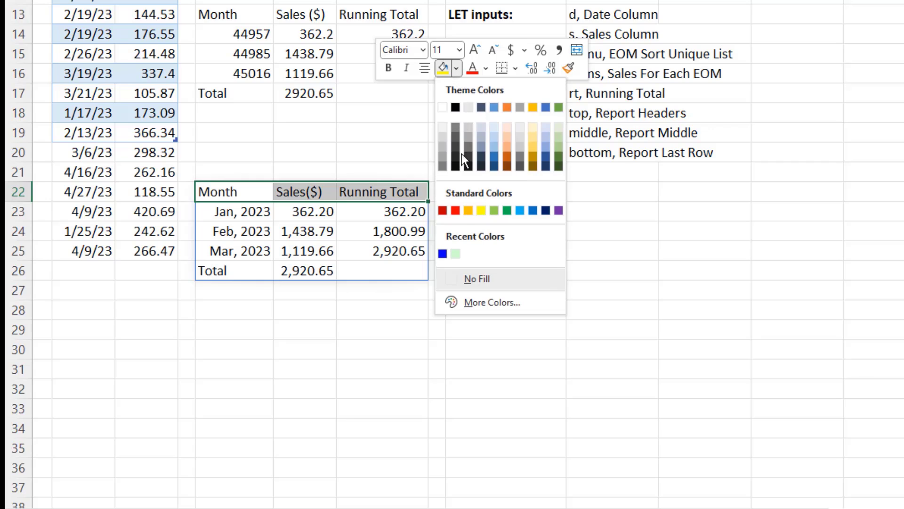
left_click(544, 211)
Create a conditional formatting rule for E23:G30 that formats only cells with No Blanks
left_click_drag(253, 211, 402, 346)
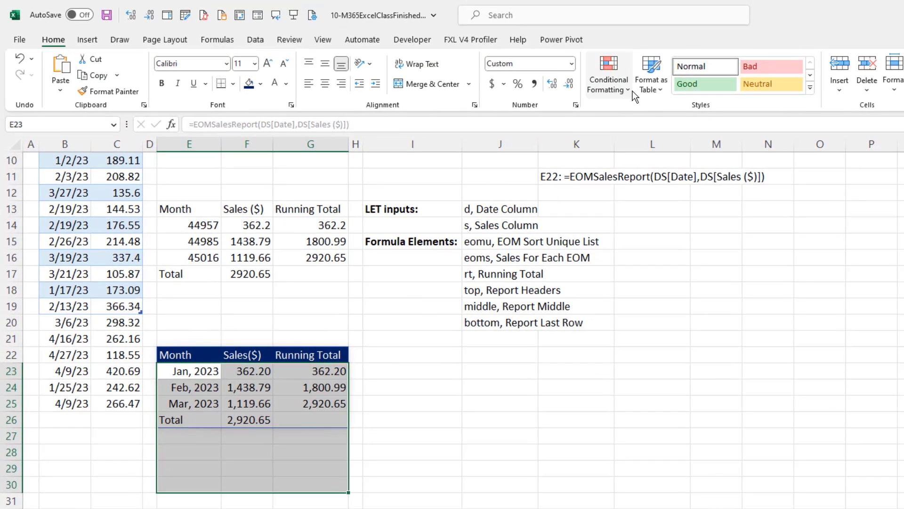
left_click(626, 89)
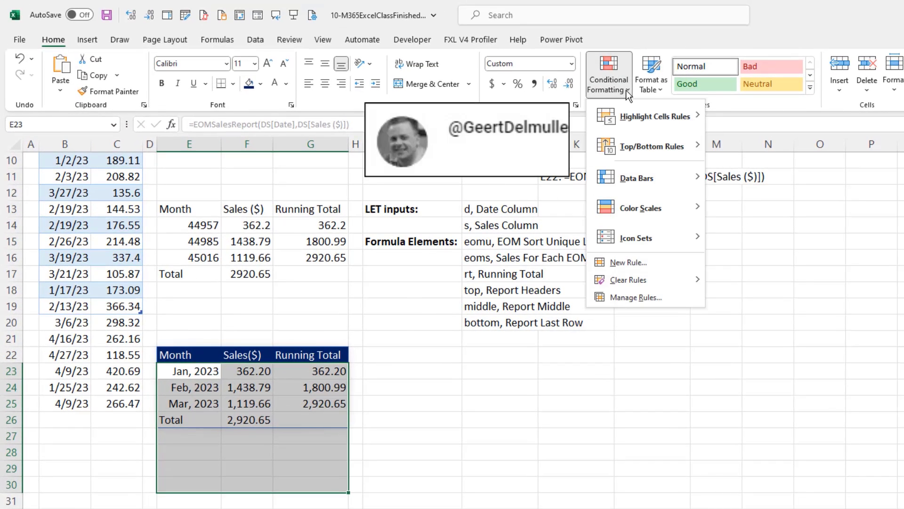
mouse_move(699, 115)
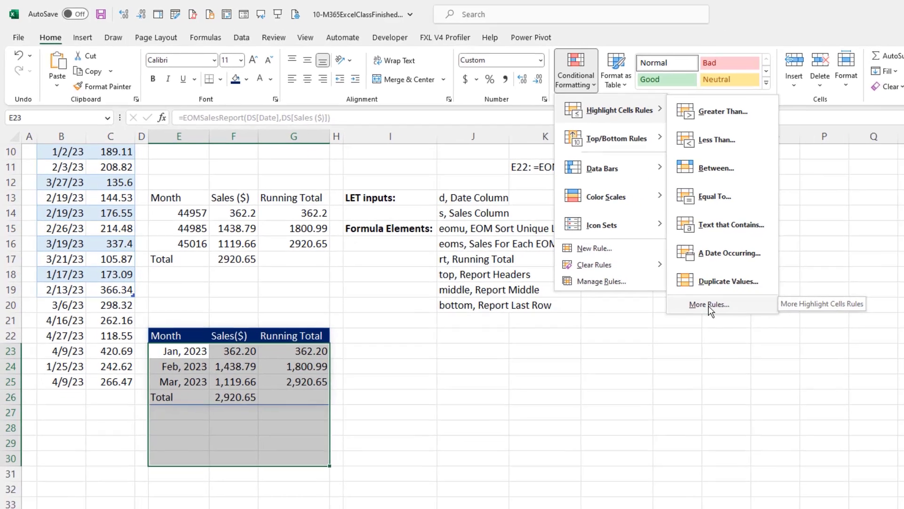
left_click(748, 323)
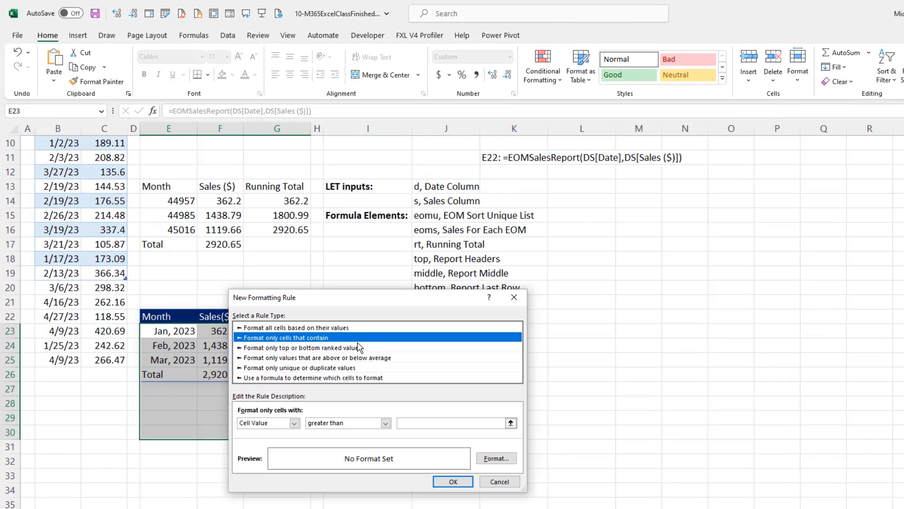
left_click(294, 423)
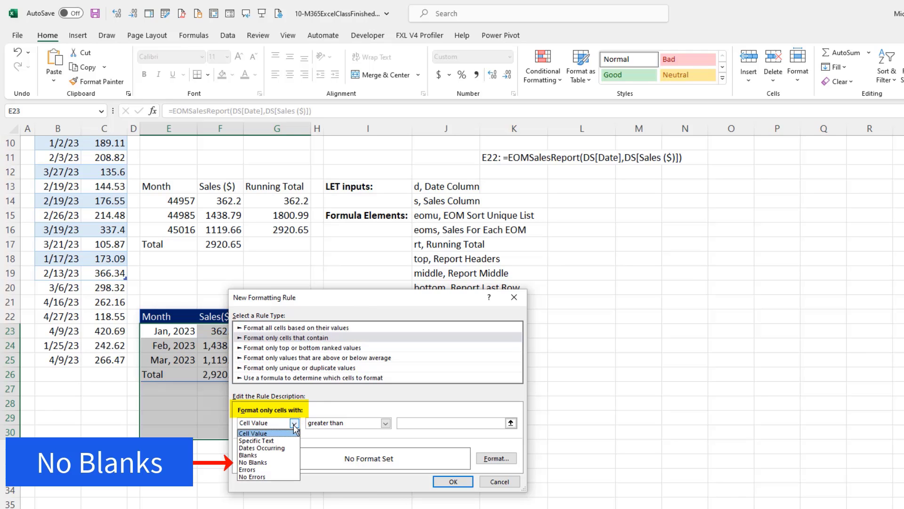
left_click(280, 463)
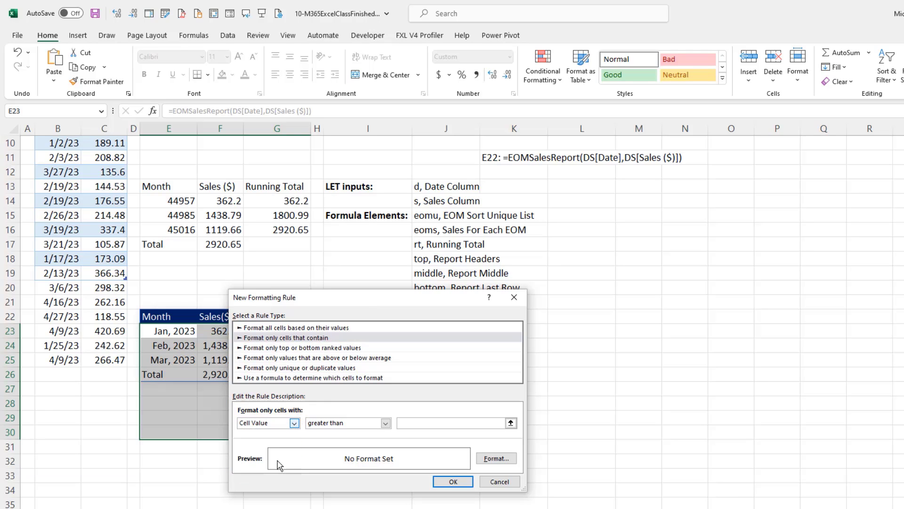
Set an outline border as the No Blanks rule's format and apply the rule
left_click(492, 459)
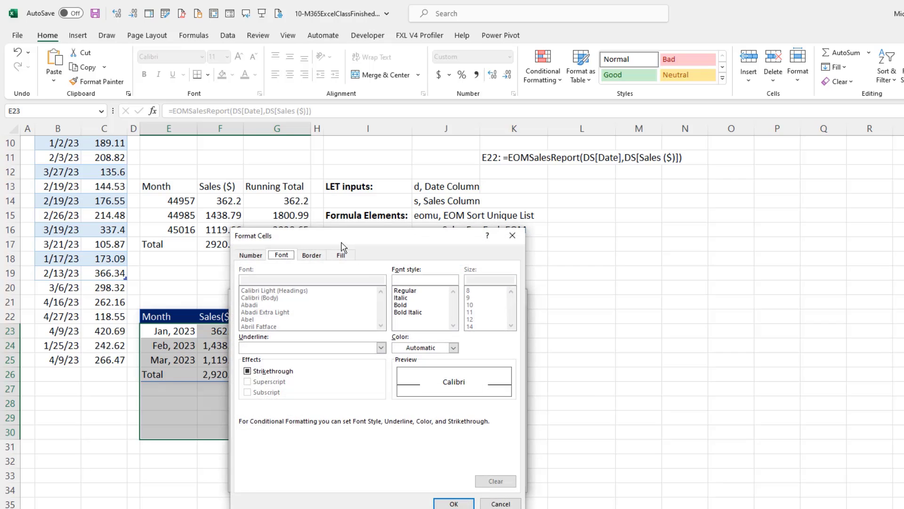
left_click(311, 257)
left_click(386, 288)
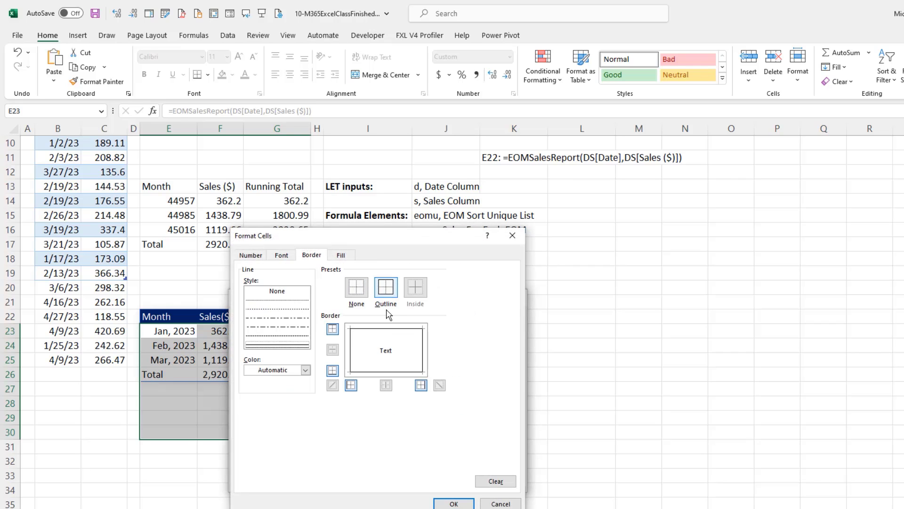
left_click(452, 503)
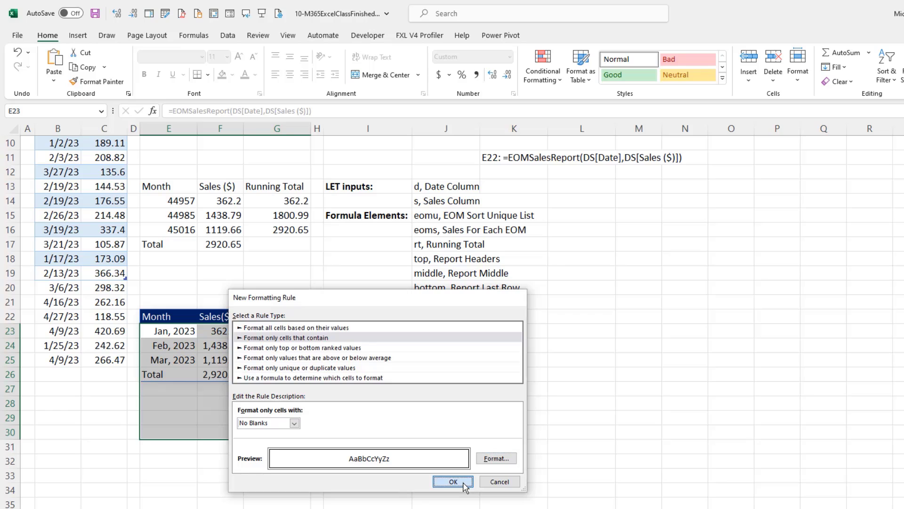
left_click(453, 482)
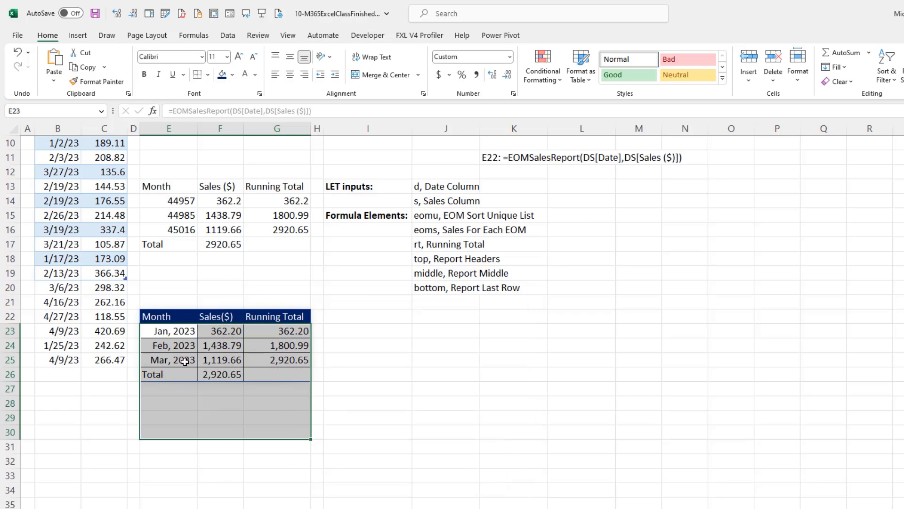
Add a formula-based conditional formatting rule for E23:G30 with the condition =$E23="Total"
left_click(560, 80)
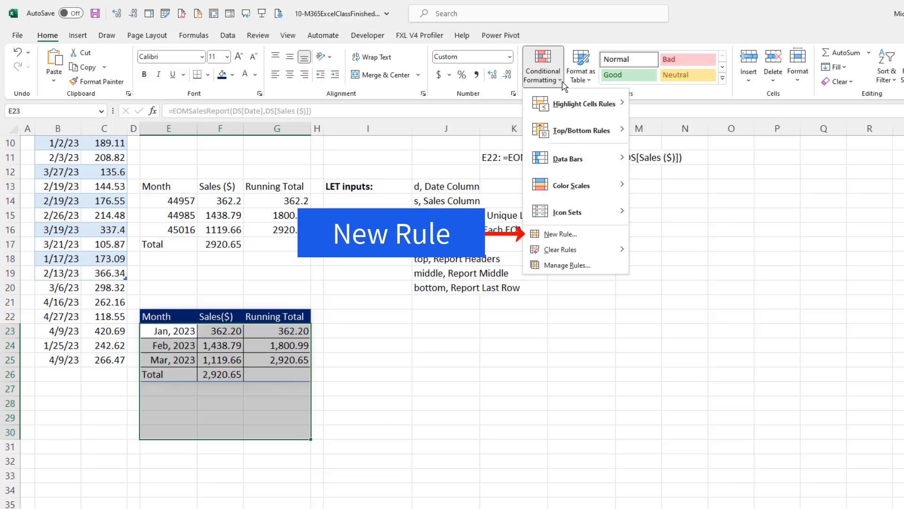
left_click(558, 234)
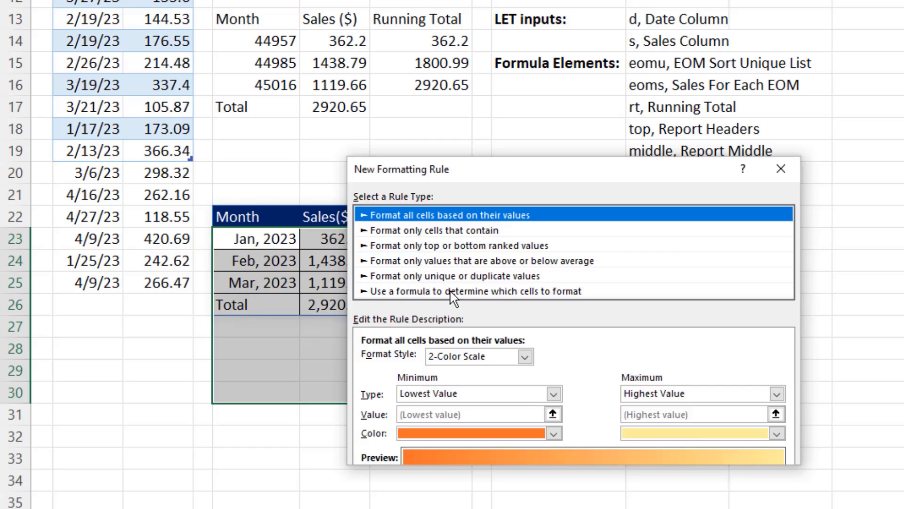
left_click(452, 291)
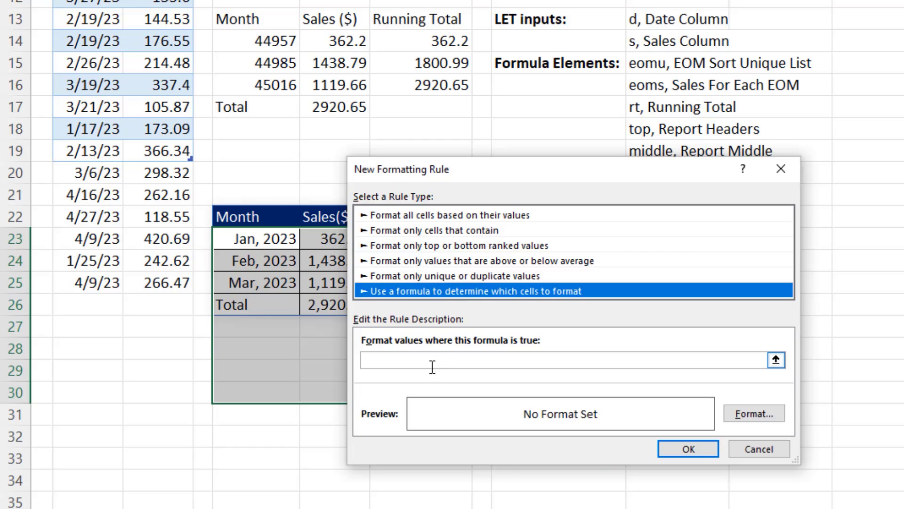
left_click_drag(415, 170, 579, 171)
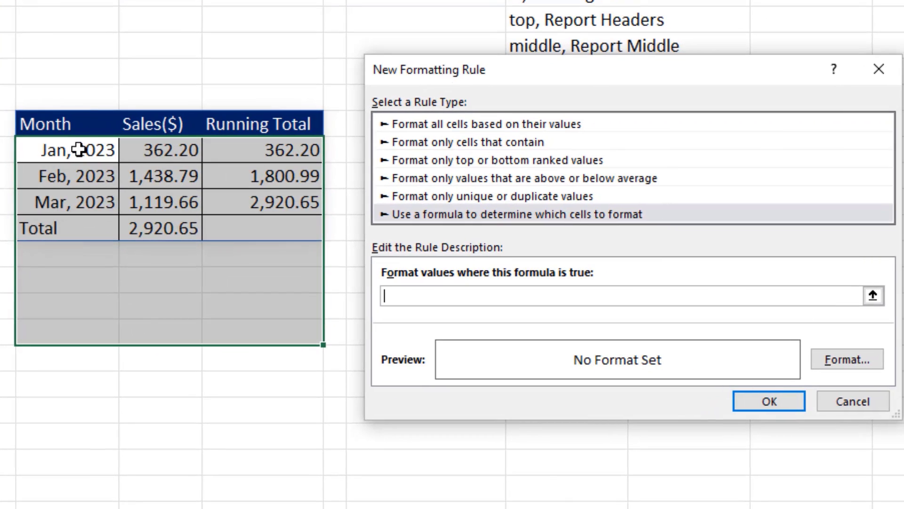
type("=")
left_click(64, 152)
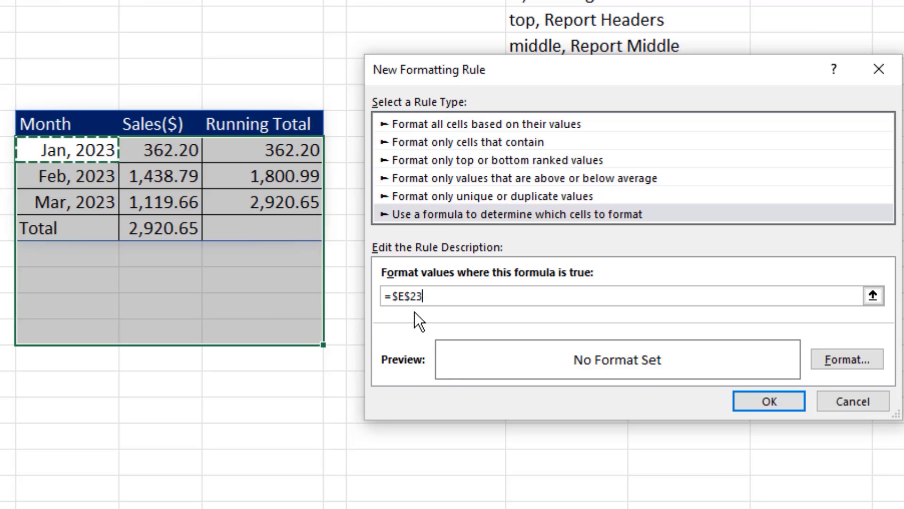
key("F4")
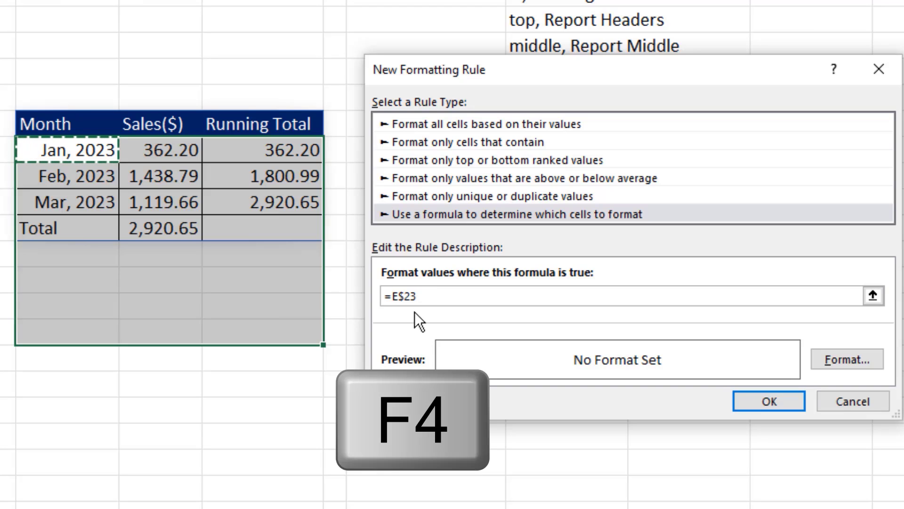
key("F4")
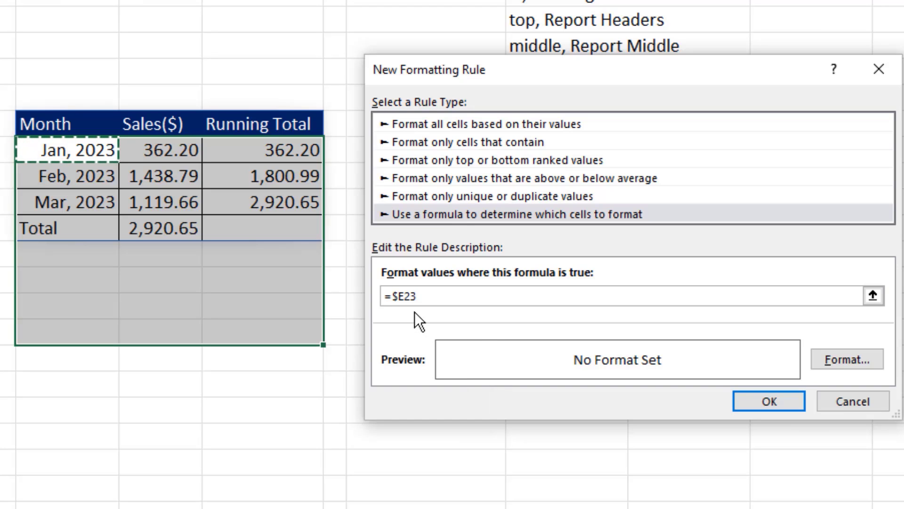
type("=")
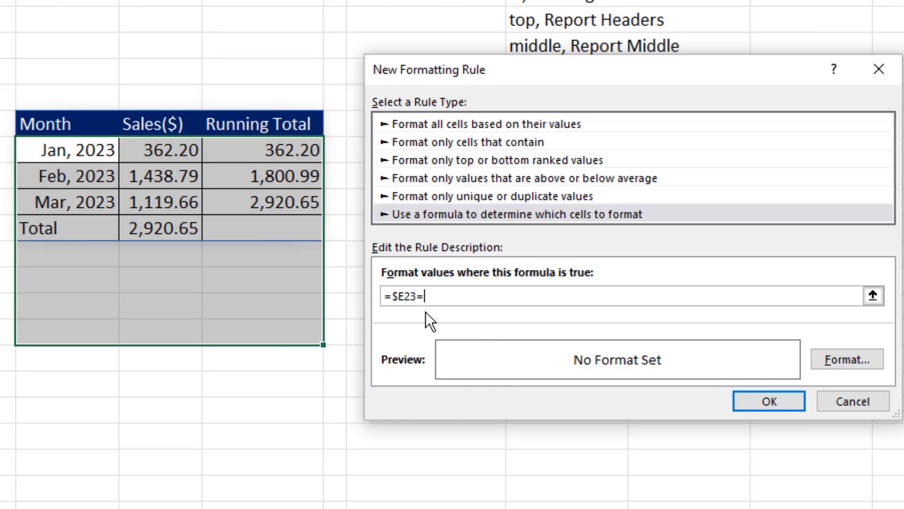
type("\"Total\"")
Set the Total rule's font to bold with a double underline and apply the rule
left_click(844, 358)
left_click(272, 14)
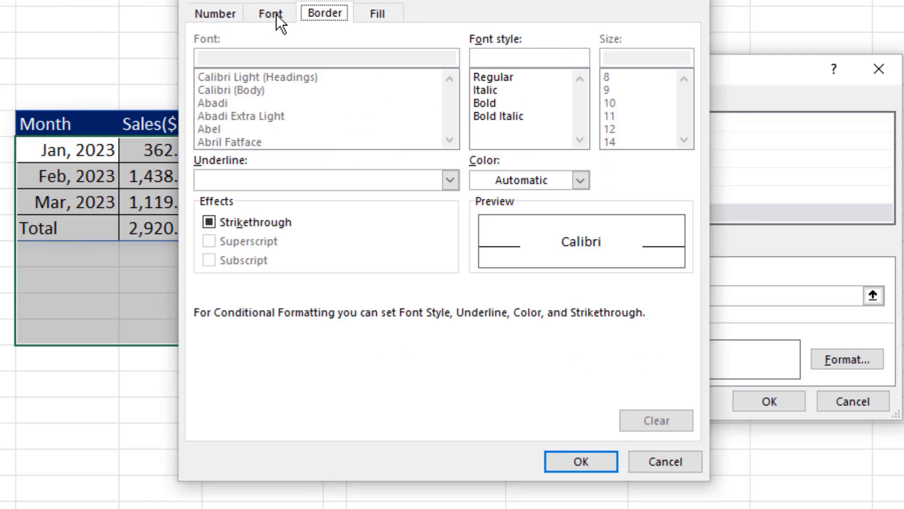
left_click(492, 103)
left_click(330, 181)
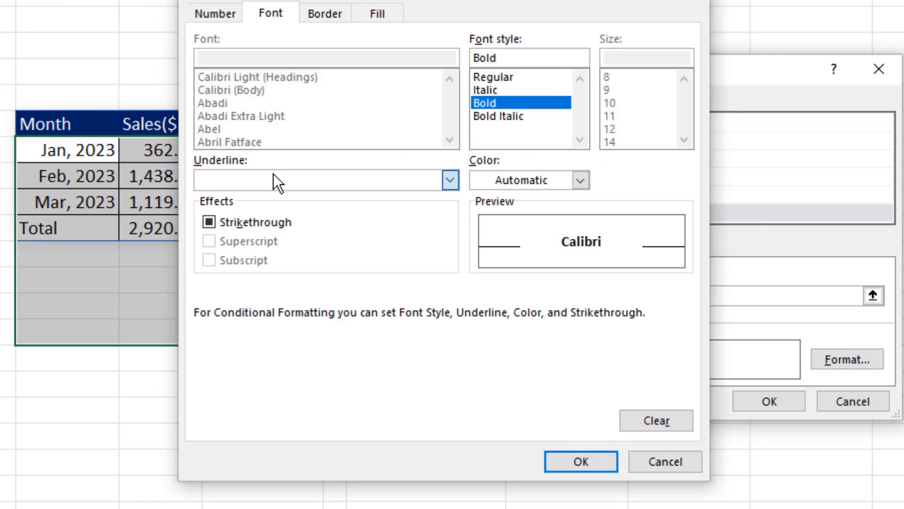
left_click(251, 223)
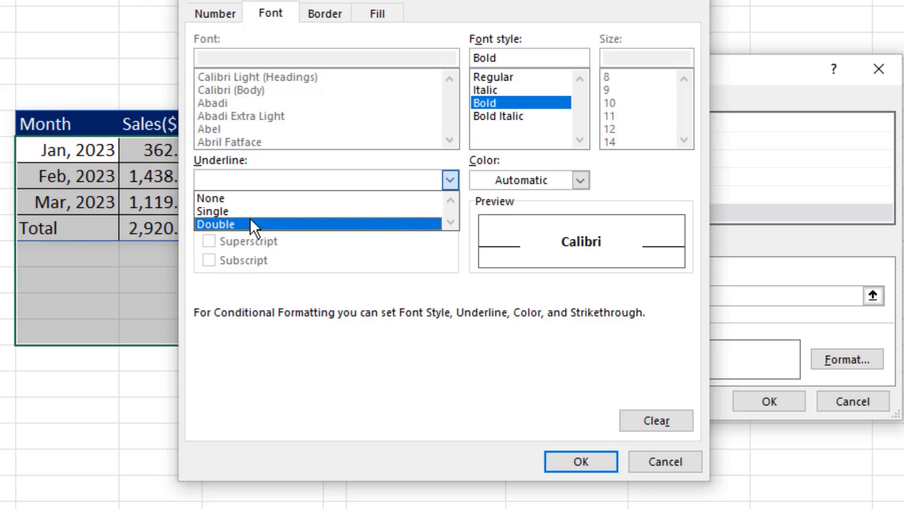
left_click(589, 463)
left_click(759, 405)
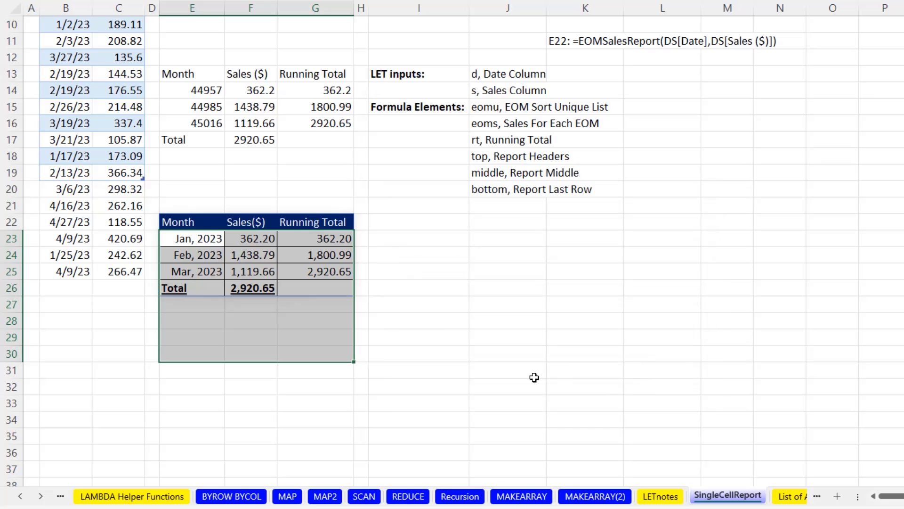
Extend the source sales table down to row 25 to include the remaining records
left_click(127, 207)
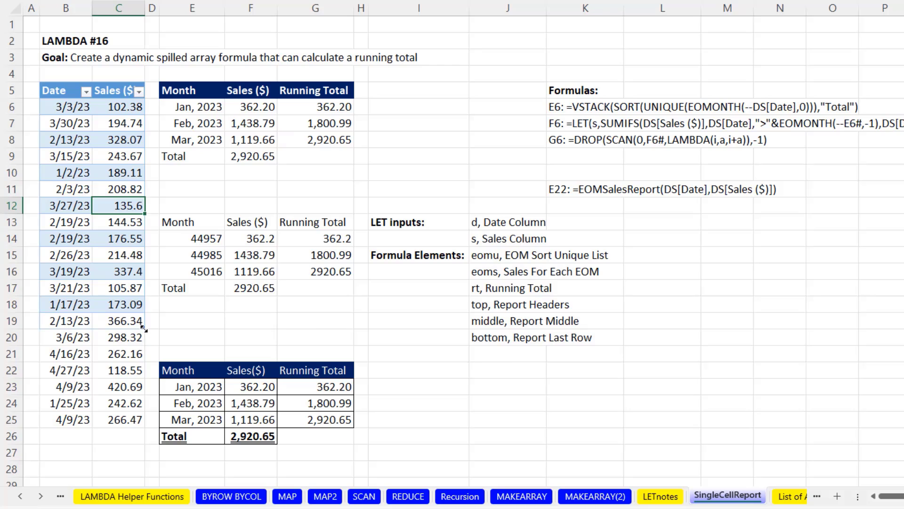
left_click_drag(141, 342, 142, 426)
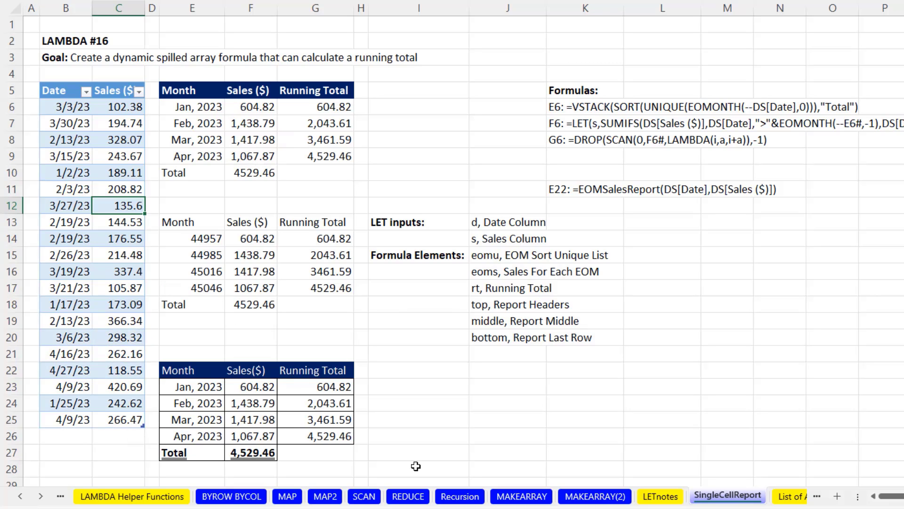
Inspect the EOMSalesReport formula in cell E22 and open the CossTab worksheet
double_click(207, 372)
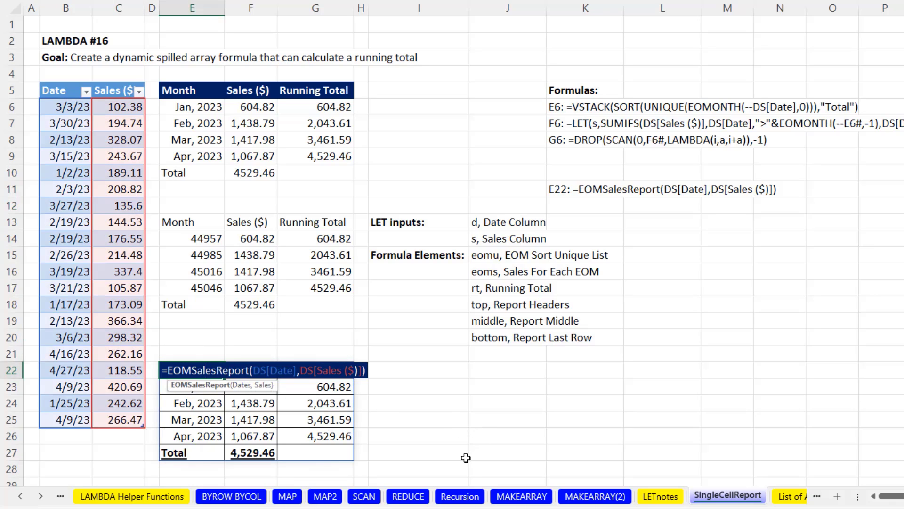
key("Escape")
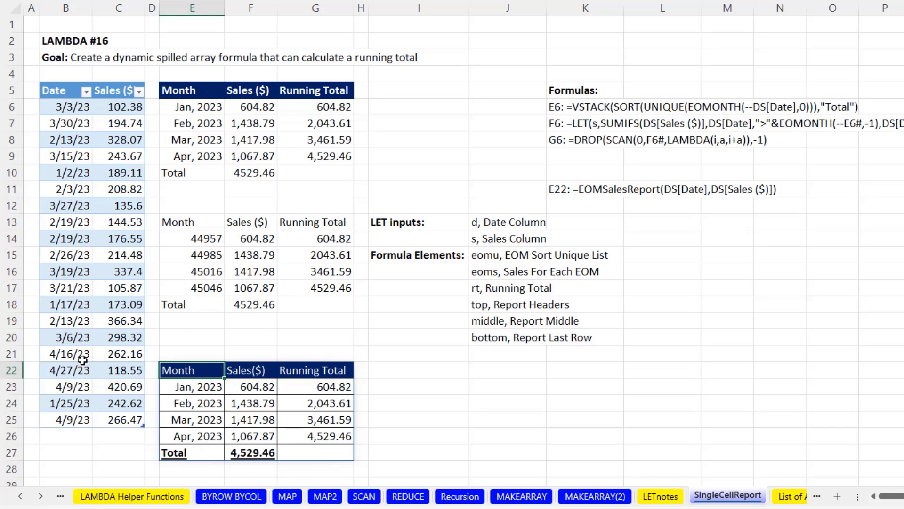
left_click(42, 496)
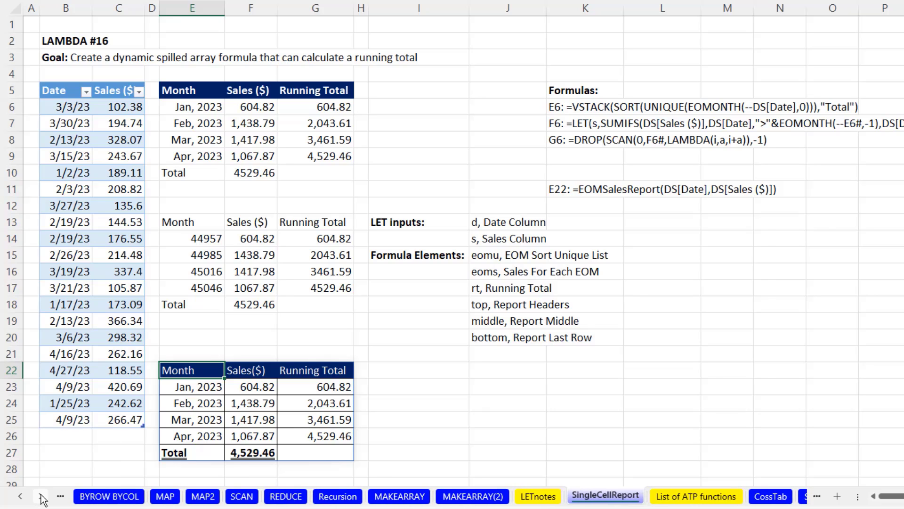
left_click(41, 496)
left_click(41, 496)
left_click(42, 496)
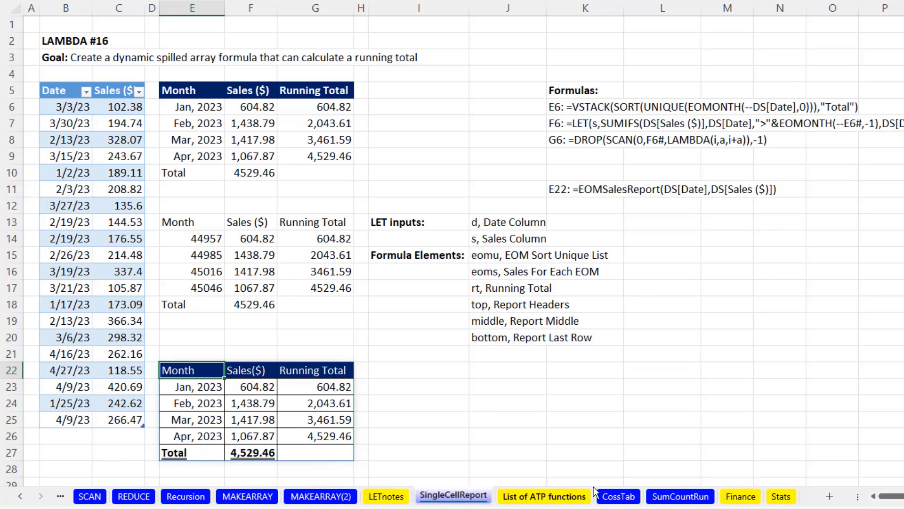
left_click(617, 496)
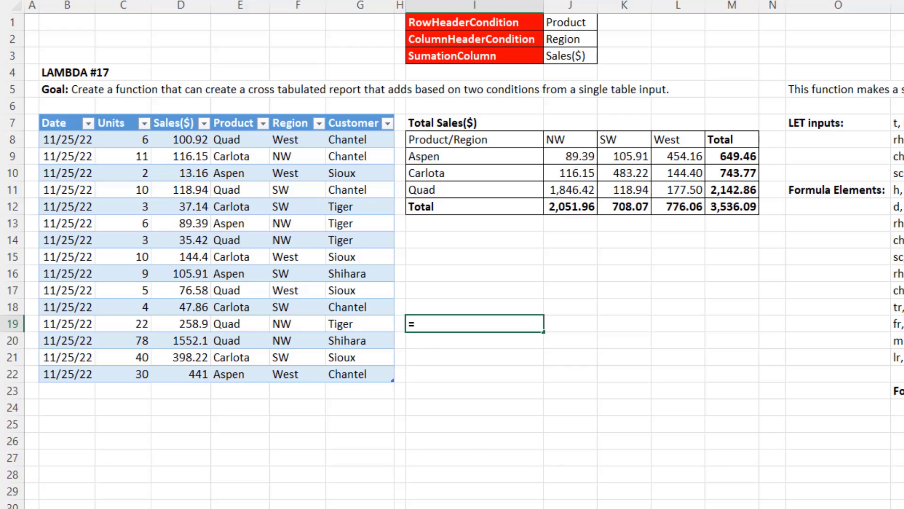
Enter =CrossTabReport(Sales[#All],J1,J2,J3) in cell I19, using the full sales table and the three condition cells as arguments
type("cro")
key("Down")
key("Tab")
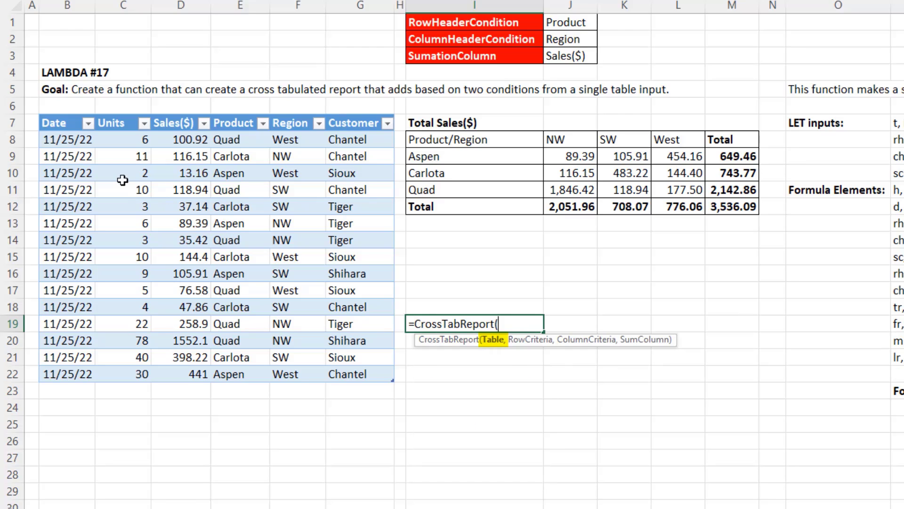
left_click_drag(61, 123, 354, 376)
type(",")
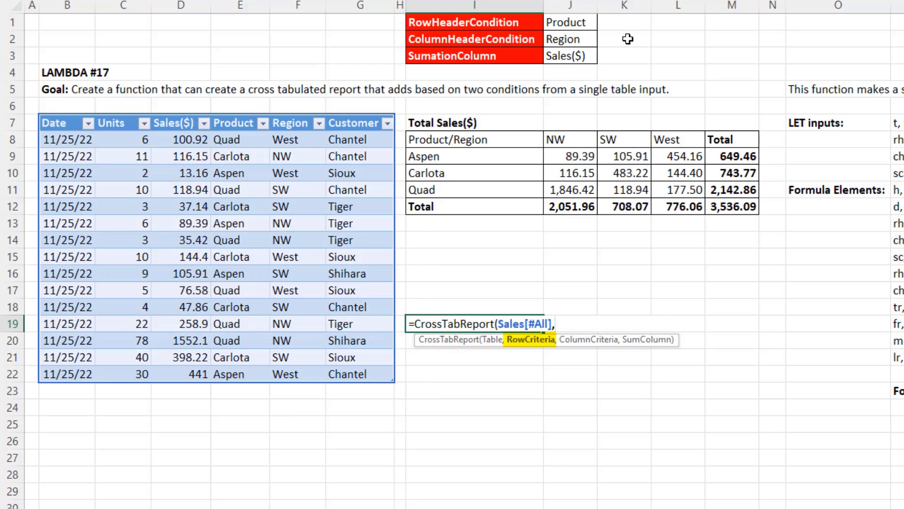
left_click(589, 21)
type(",")
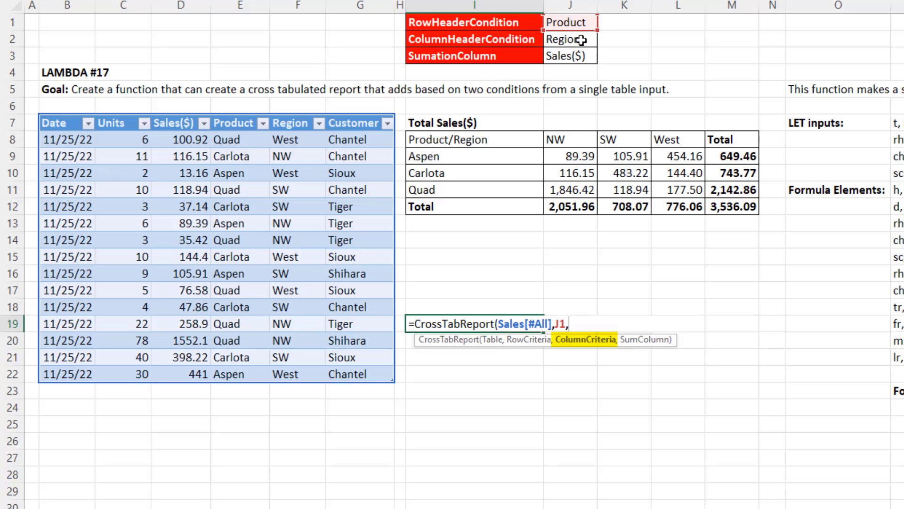
left_click(582, 41)
type(",")
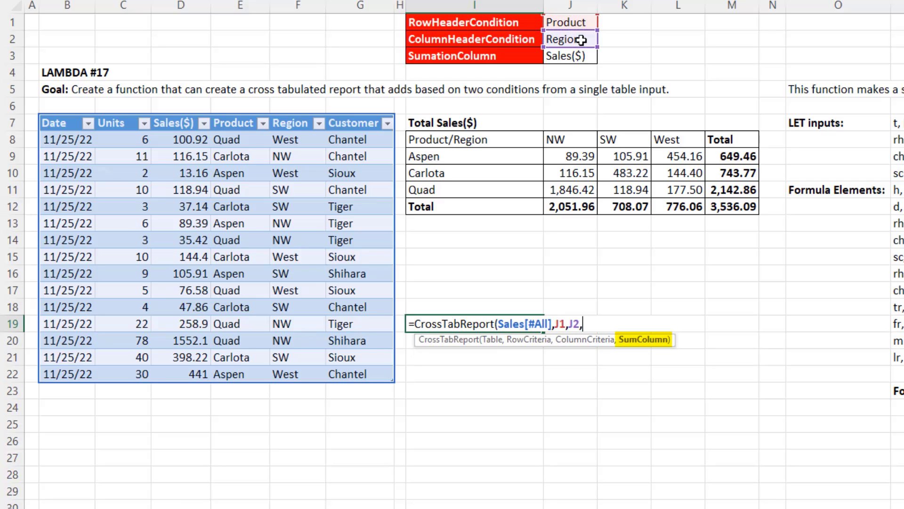
left_click(583, 56)
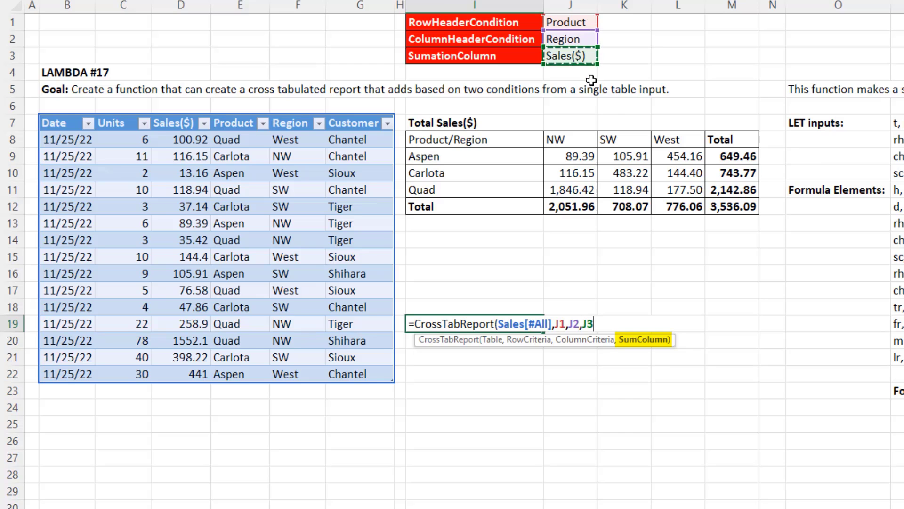
type(")")
key("ctrl+Return")
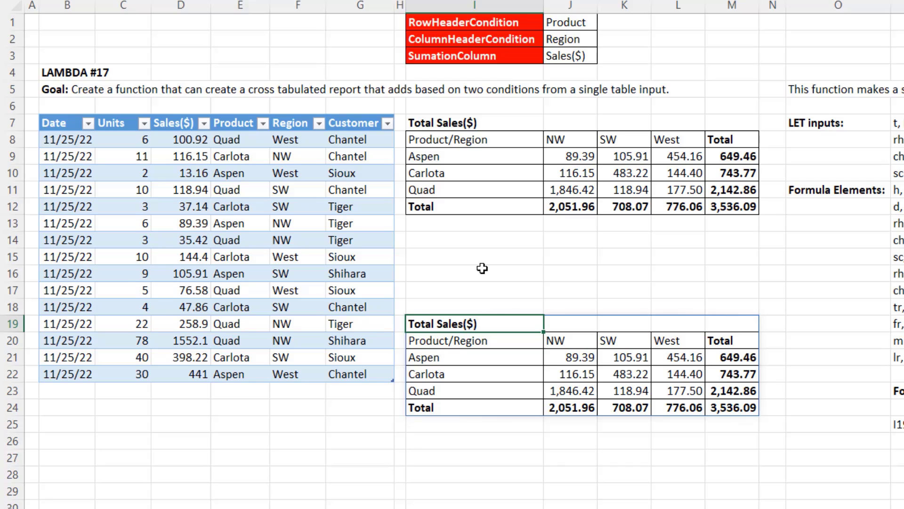
Set the RowHeaderCondition in J1 to Customer and the SumationColumn in J3 to Units
left_click(594, 26)
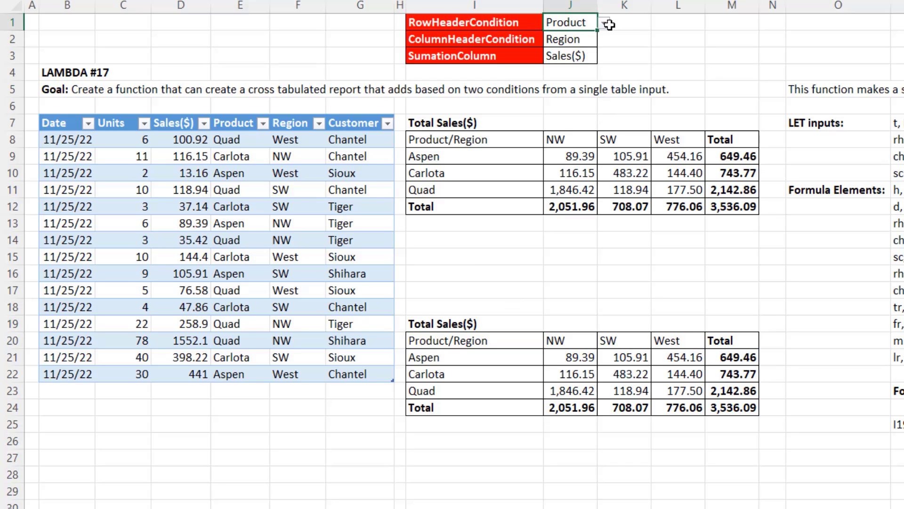
left_click(605, 24)
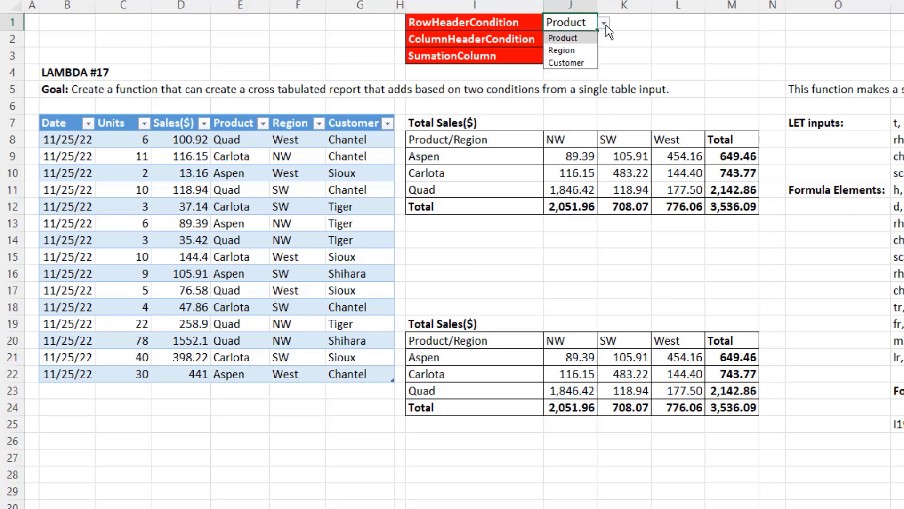
left_click(585, 64)
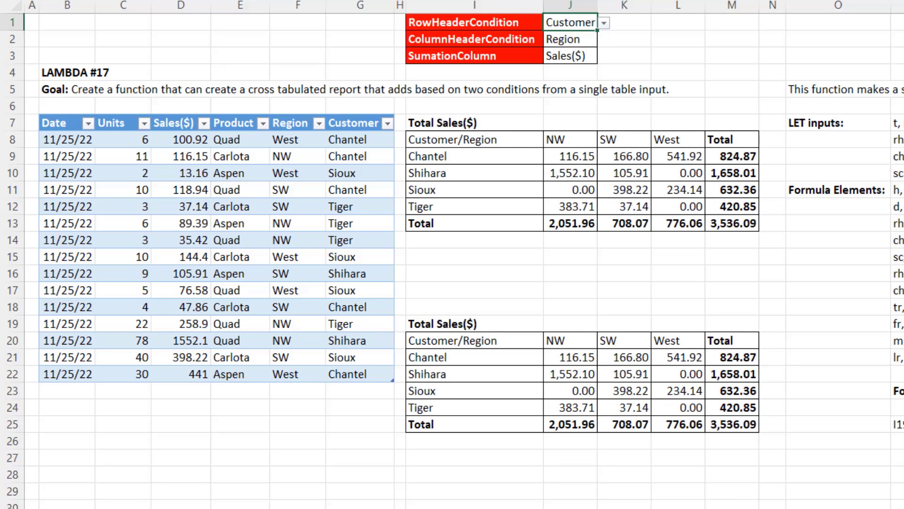
left_click(585, 57)
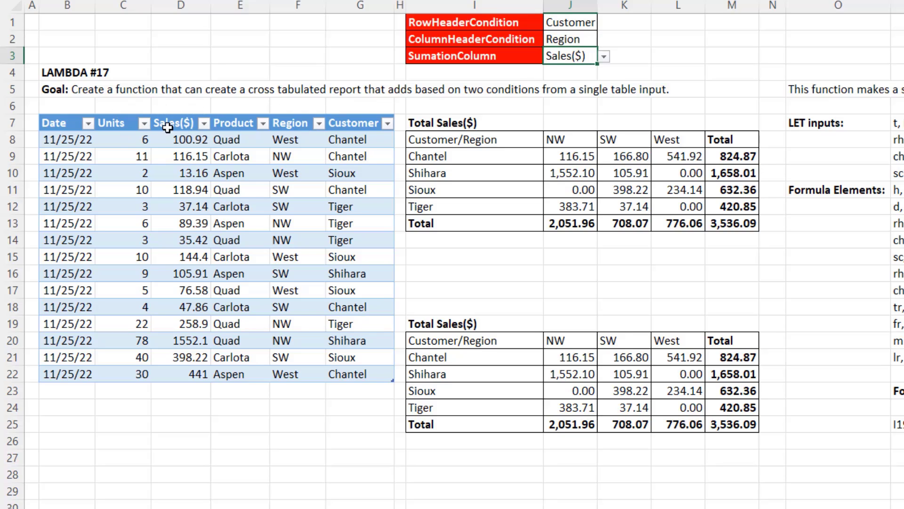
left_click(604, 57)
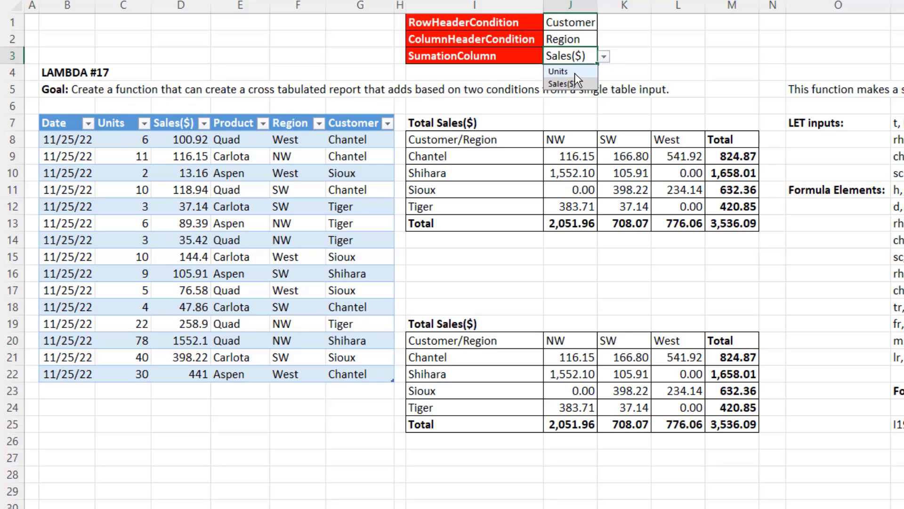
left_click(575, 73)
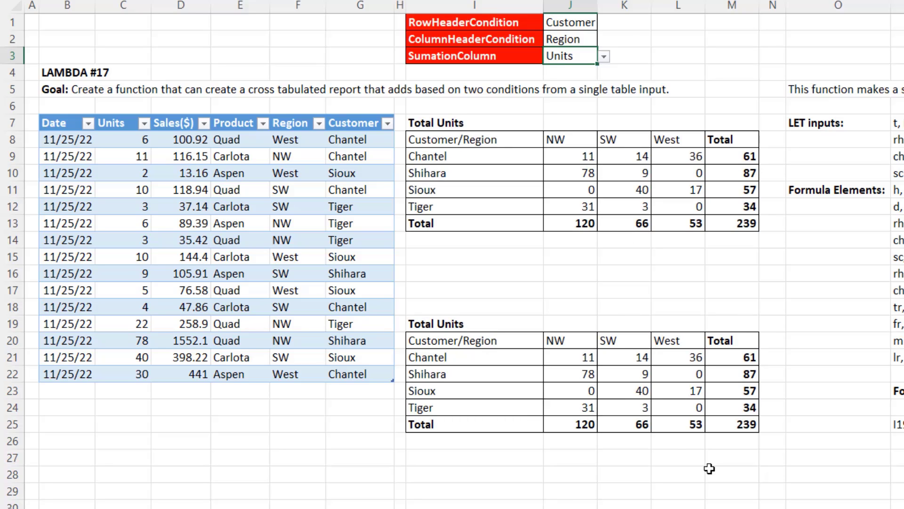
Examine the LAMBDA formula in I7, covering its header and data variables, INDEX/XMATCH column lookups and sorted unique lists
left_click(495, 120)
key("F2")
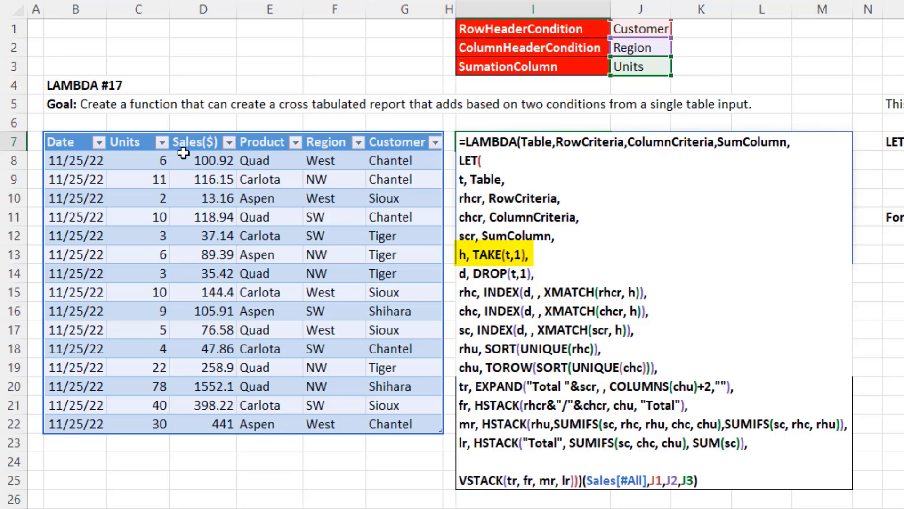
left_click(494, 273)
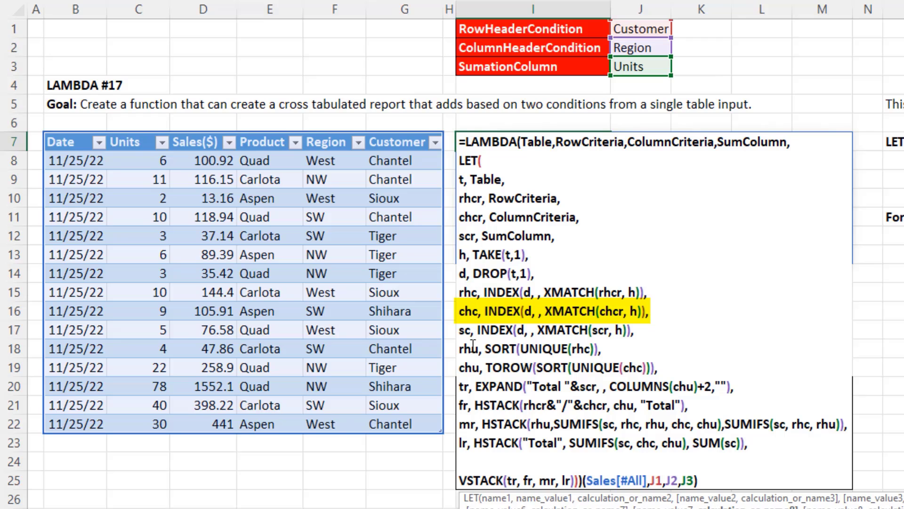
left_click(464, 330)
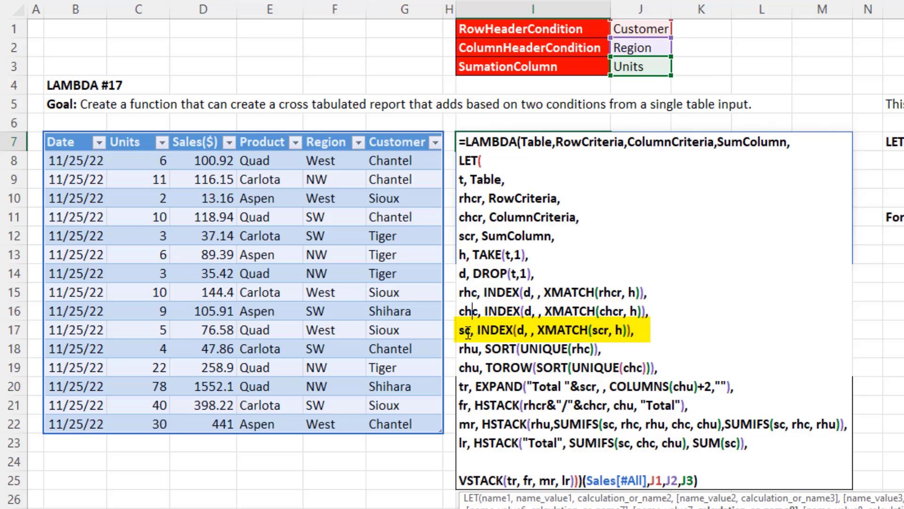
double_click(502, 293)
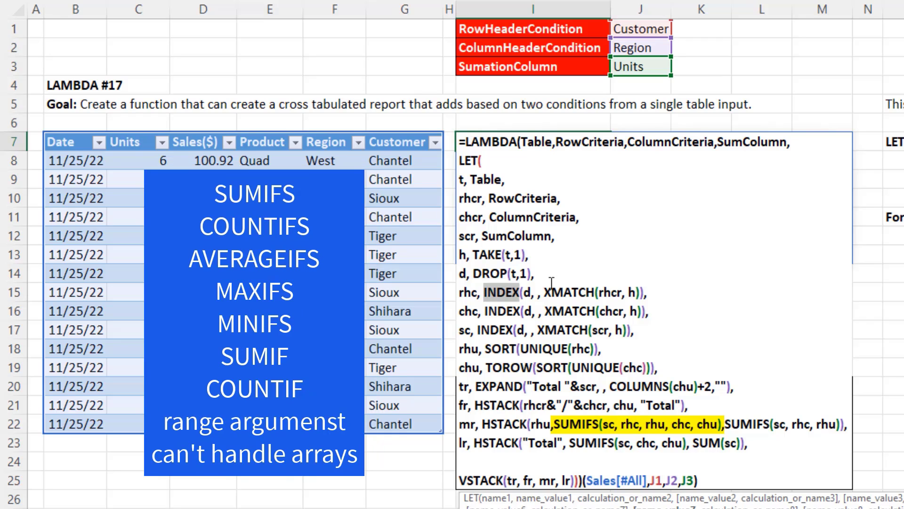
left_click(531, 293)
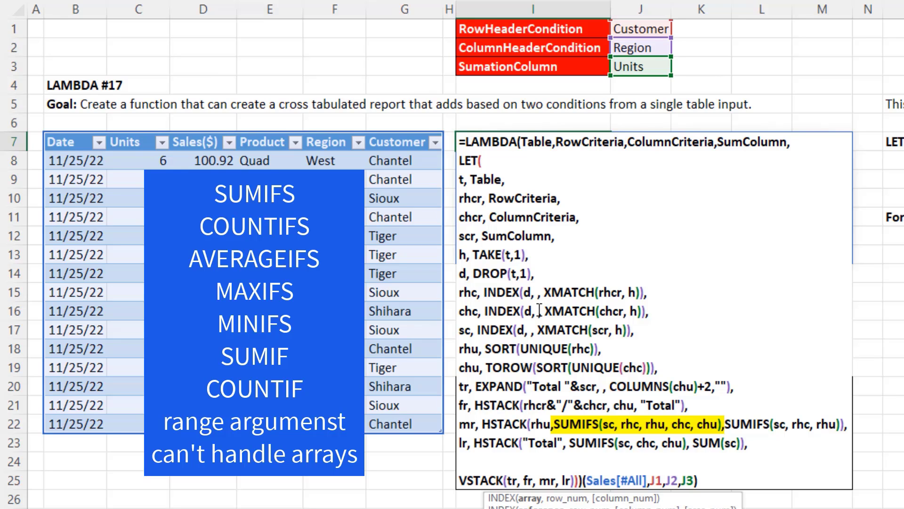
left_click(473, 333)
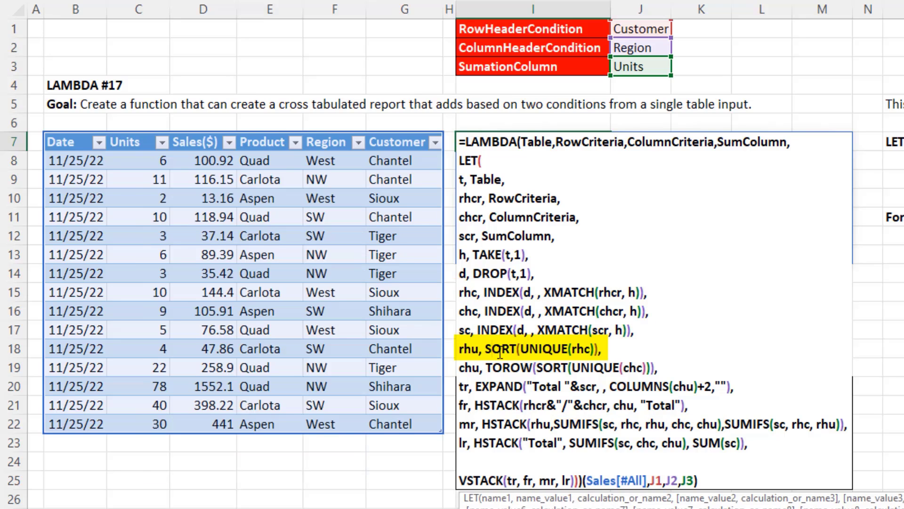
left_click(472, 373)
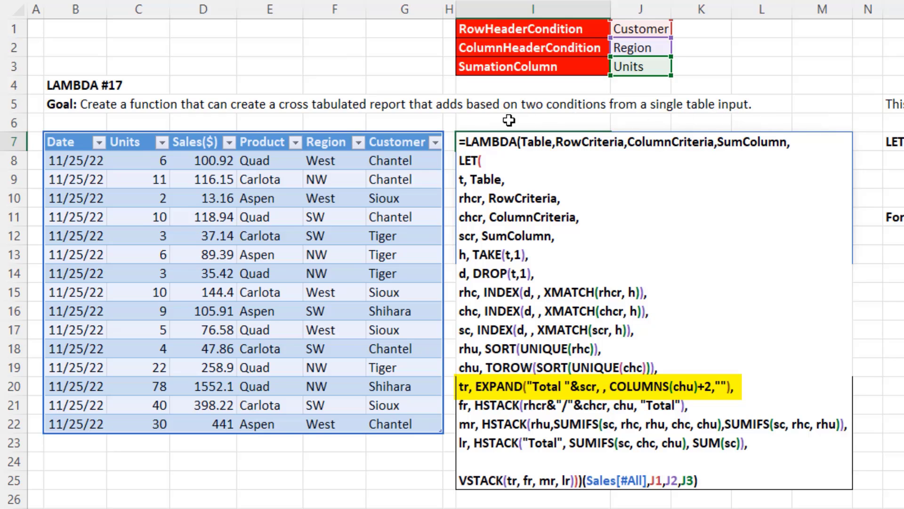
Examine the array, columns and pad_with arguments of EXPAND in the formula's title row variable tr
left_click(528, 386)
left_click(532, 498)
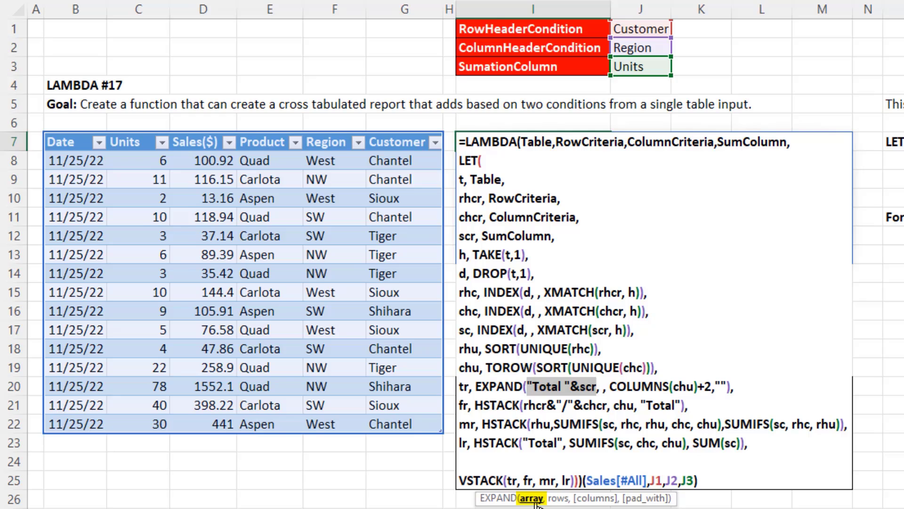
left_click(593, 498)
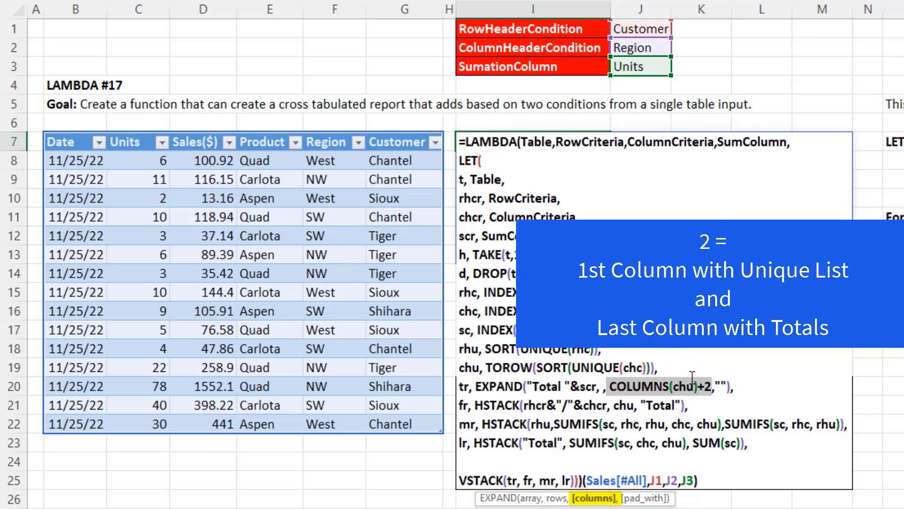
left_click(653, 501)
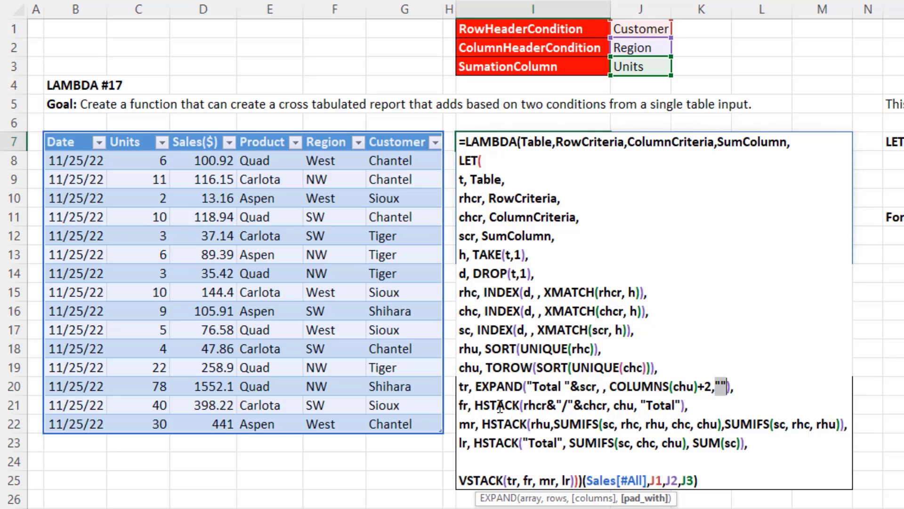
Examine the HSTACK and SUMIFS expressions that build the header, middle and last report rows, and close the I7 formula unchanged
left_click(478, 406)
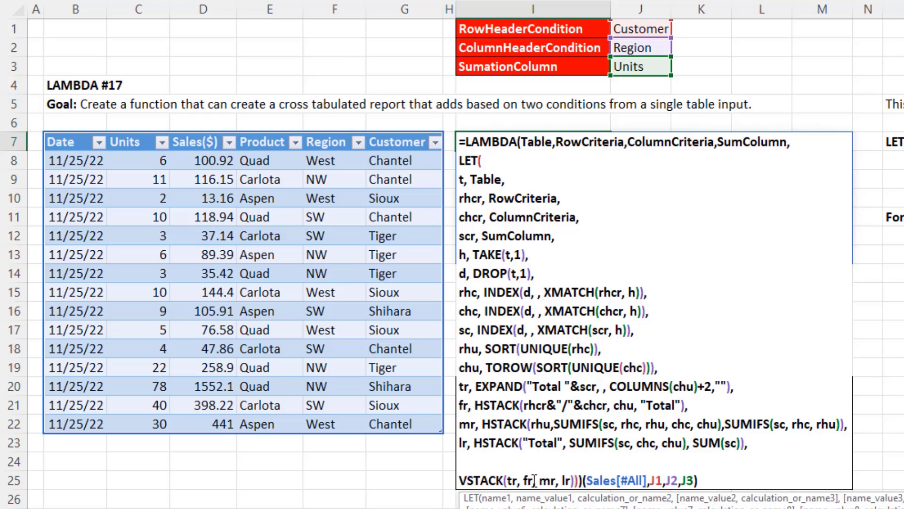
left_click(571, 423)
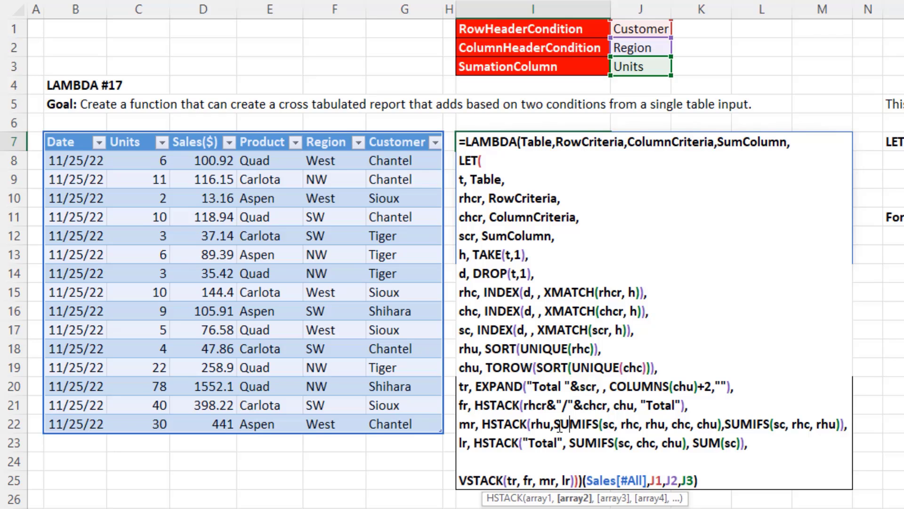
left_click_drag(558, 424, 844, 424)
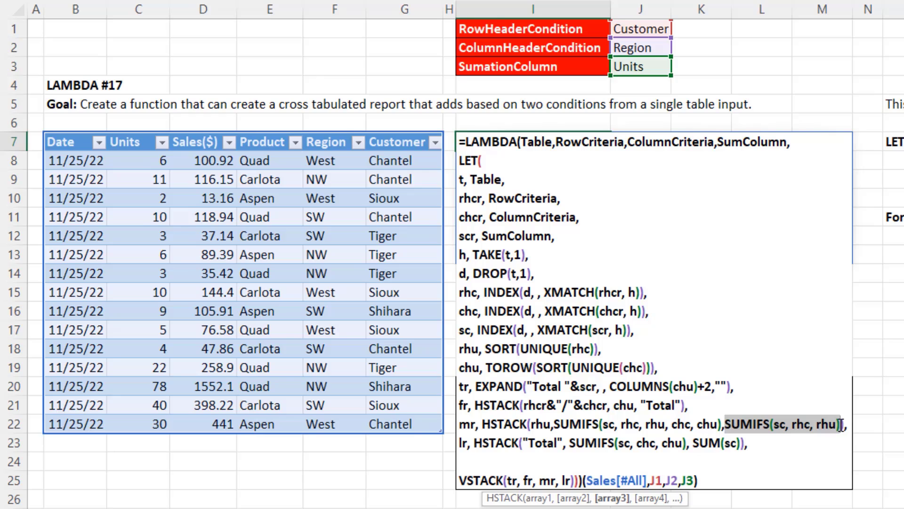
left_click(801, 426)
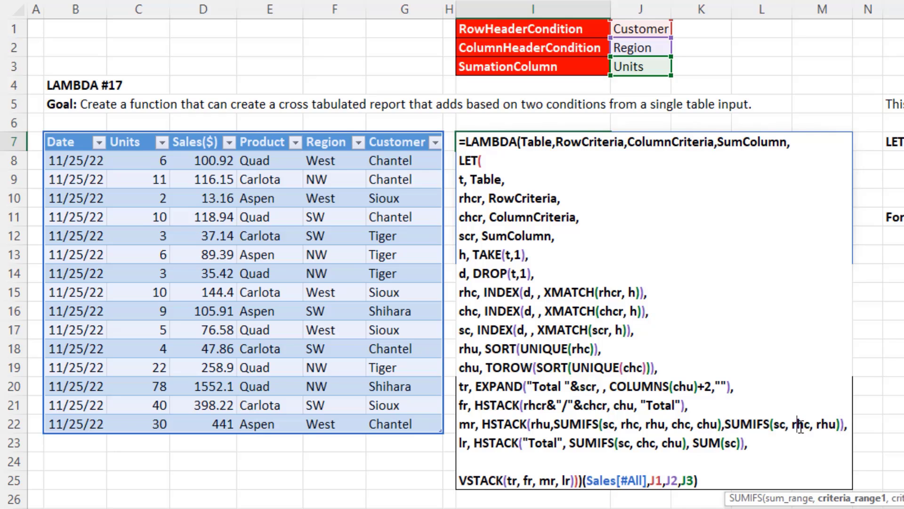
left_click(650, 442)
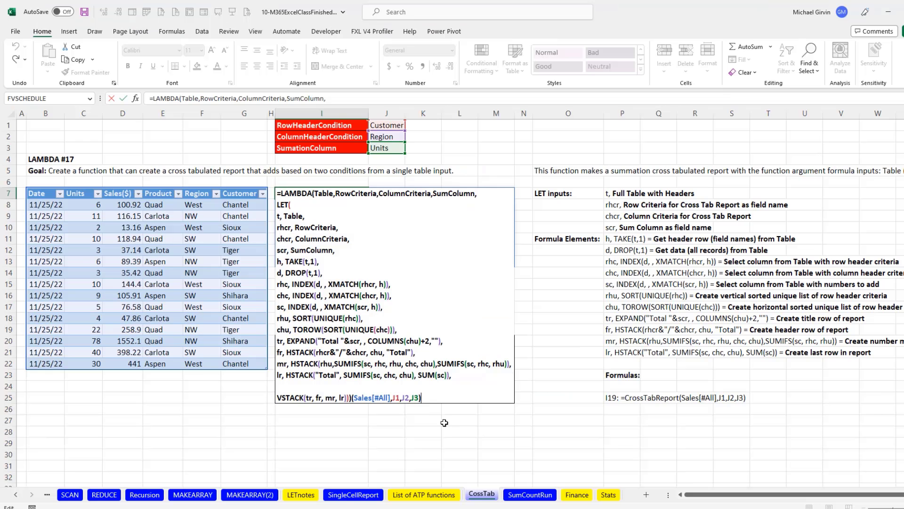
key("ctrl+Return")
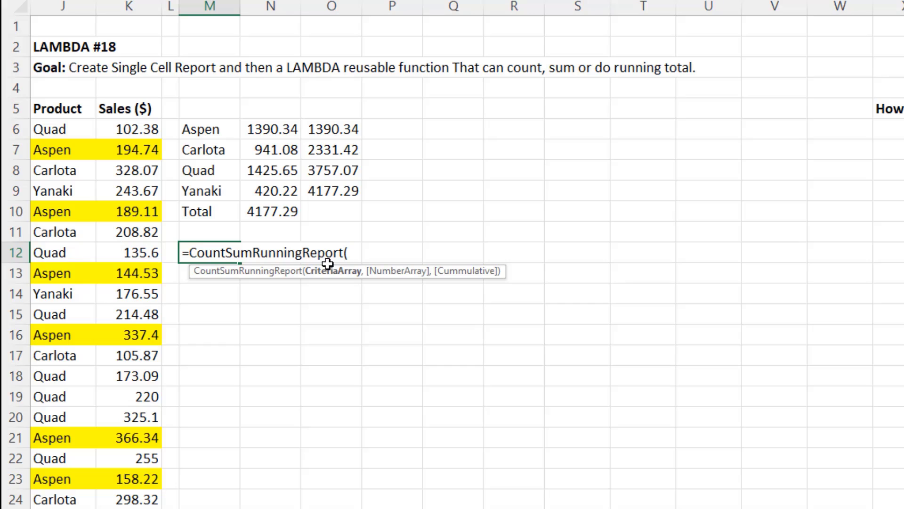
Complete the CountSumRunningReport formula in M12 with the product range J6:J24 as its only argument, CriteriaArray
left_click_drag(62, 127, 61, 499)
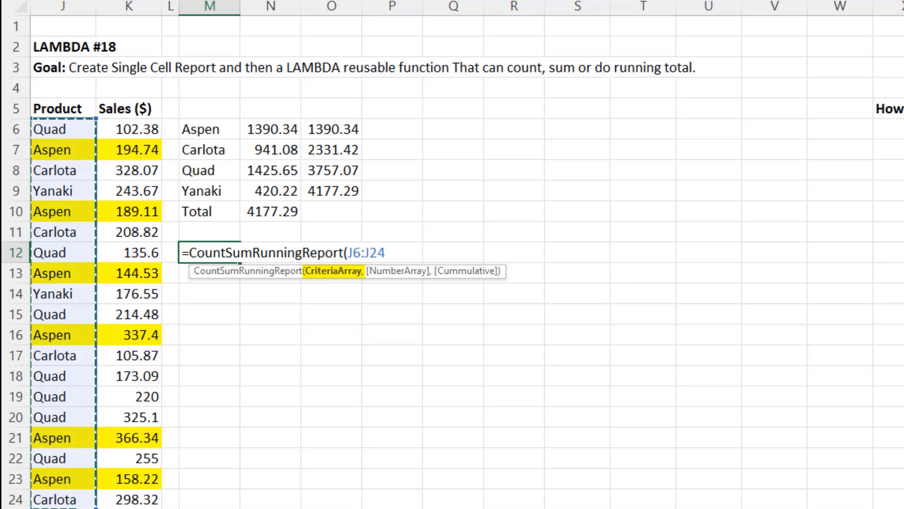
type(")")
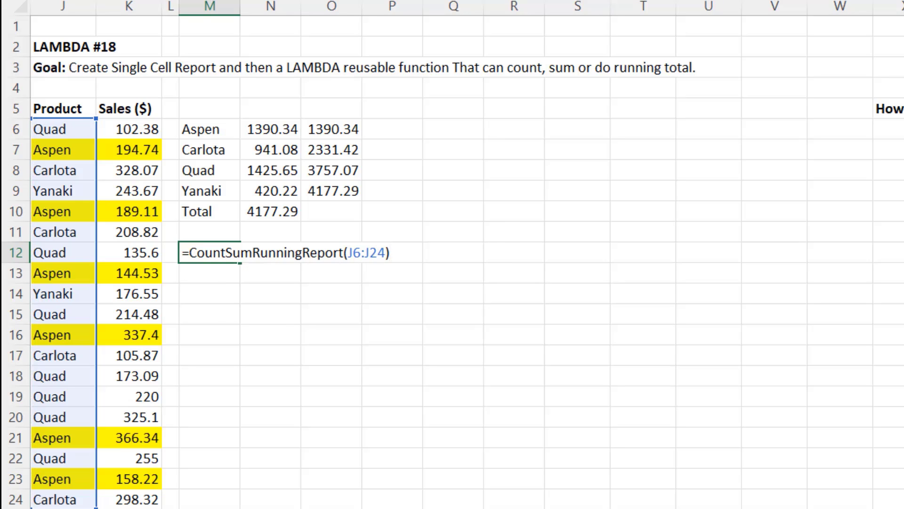
key("ctrl+Return")
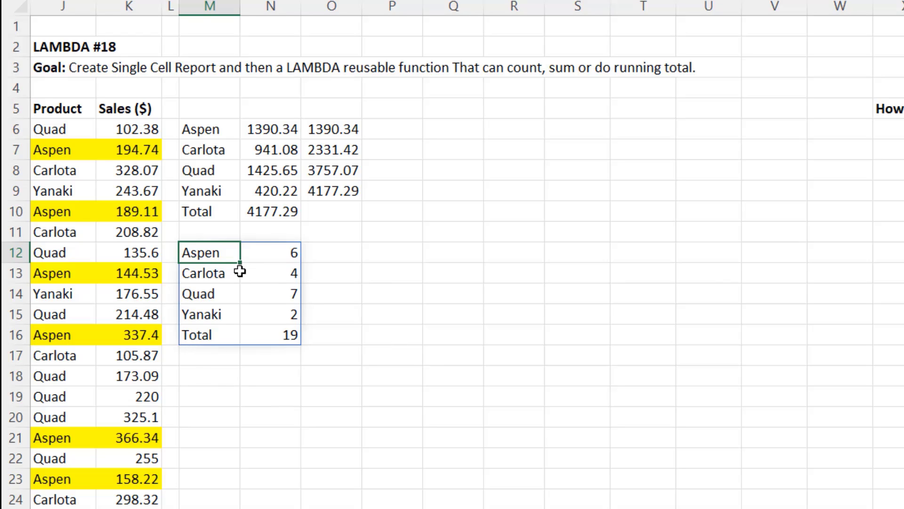
Add the sales range K6:K24 as the NumberArray argument of the CountSumRunningReport formula in M12
key("F2")
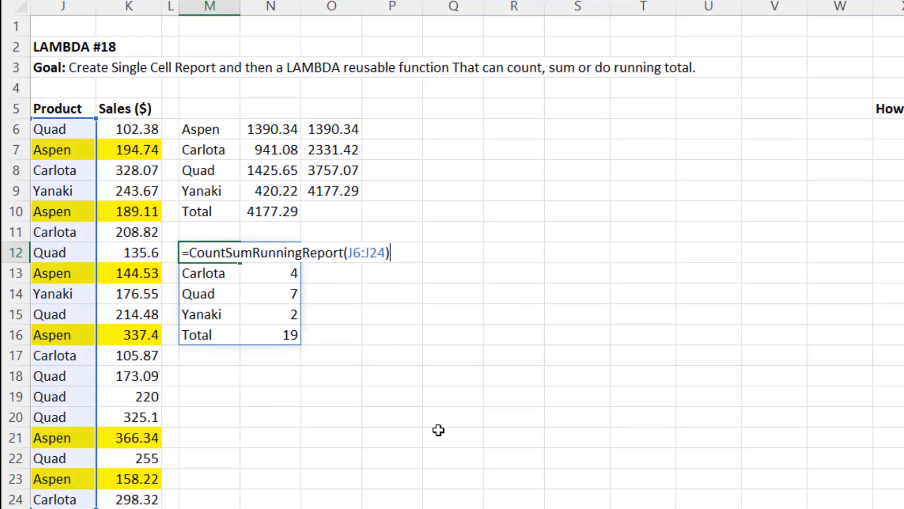
key("BackSpace")
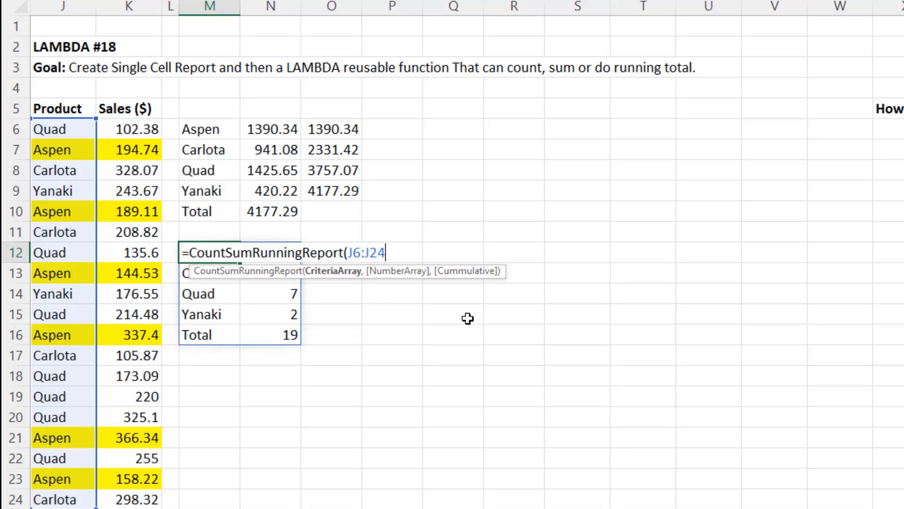
type(",")
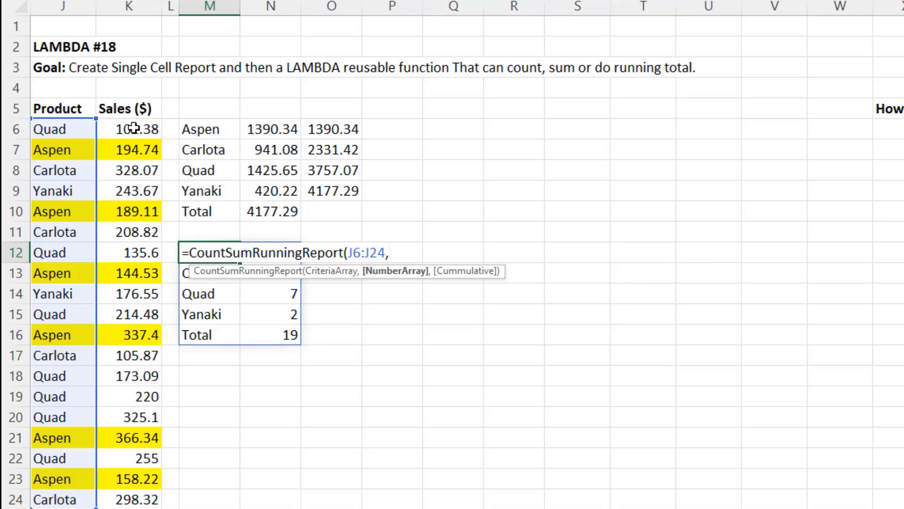
left_click_drag(134, 128, 139, 497)
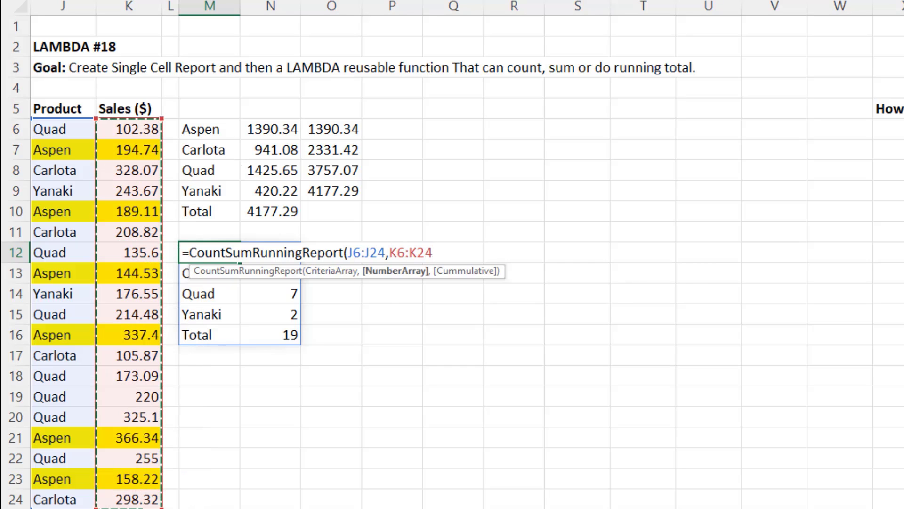
type(")")
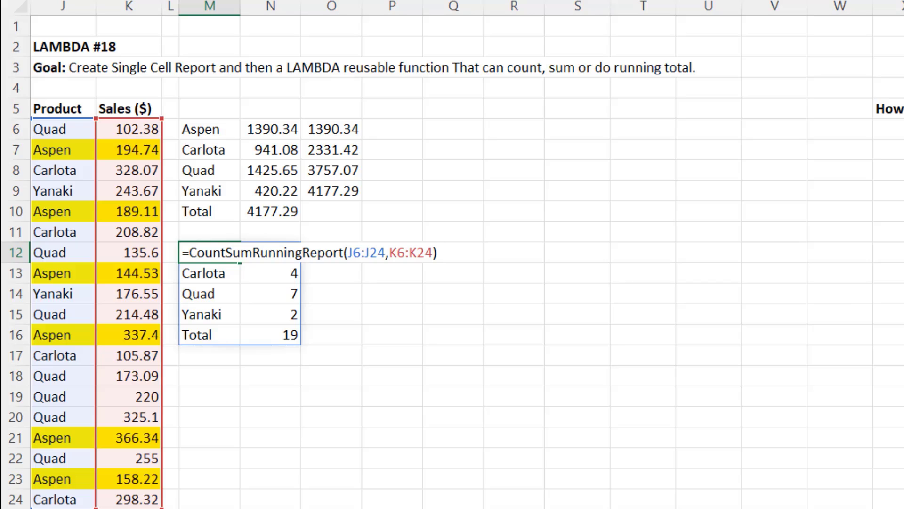
key("ctrl+Return")
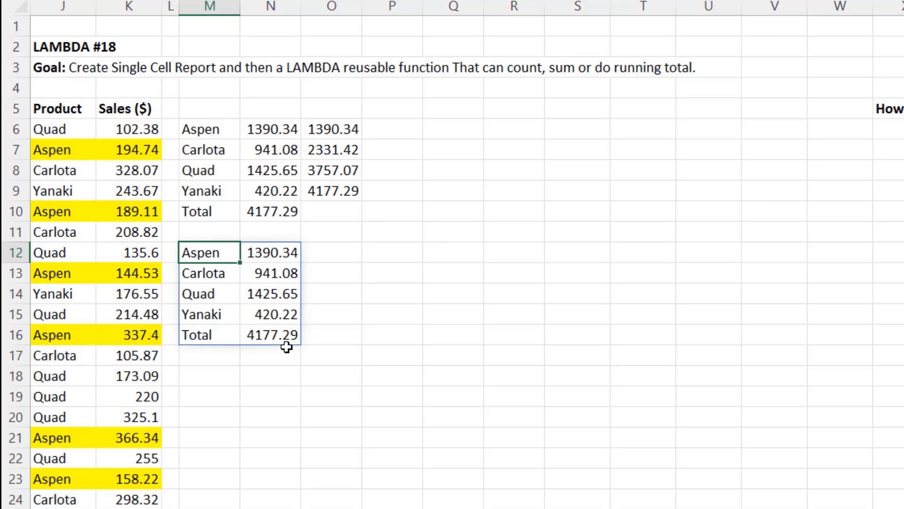
Add 1 as the Cummulative argument of the CountSumRunningReport formula in M12
key("F2")
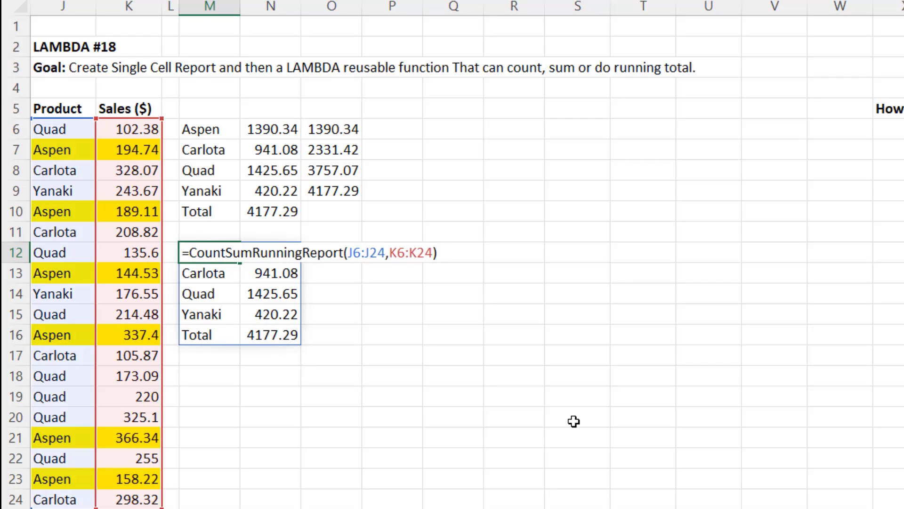
key("BackSpace")
type(",")
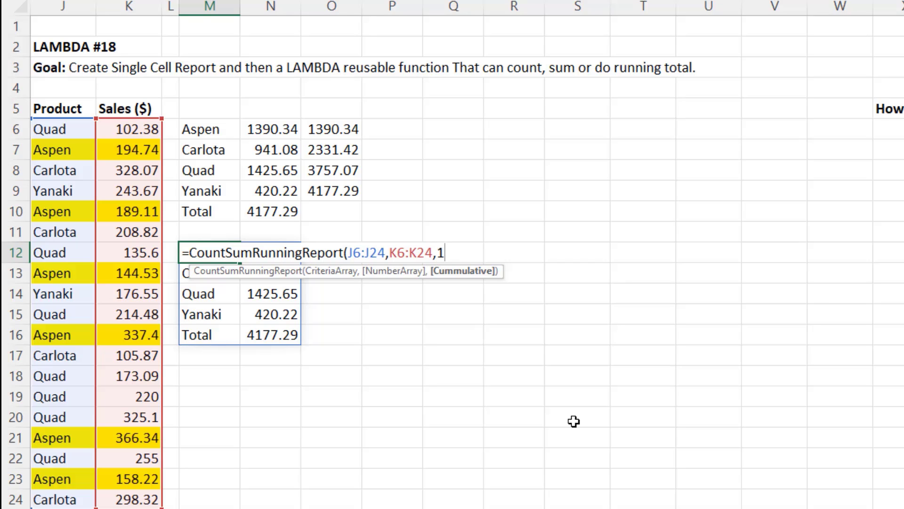
type("1)")
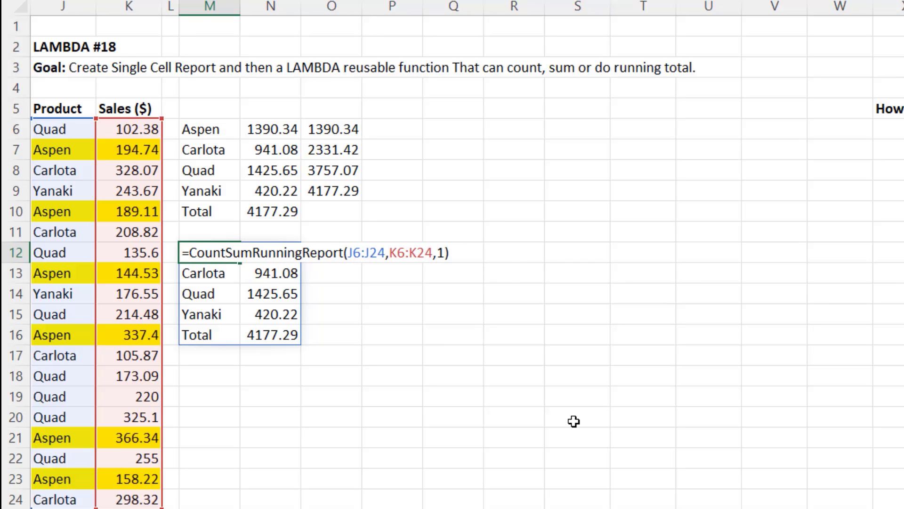
key("ctrl+Return")
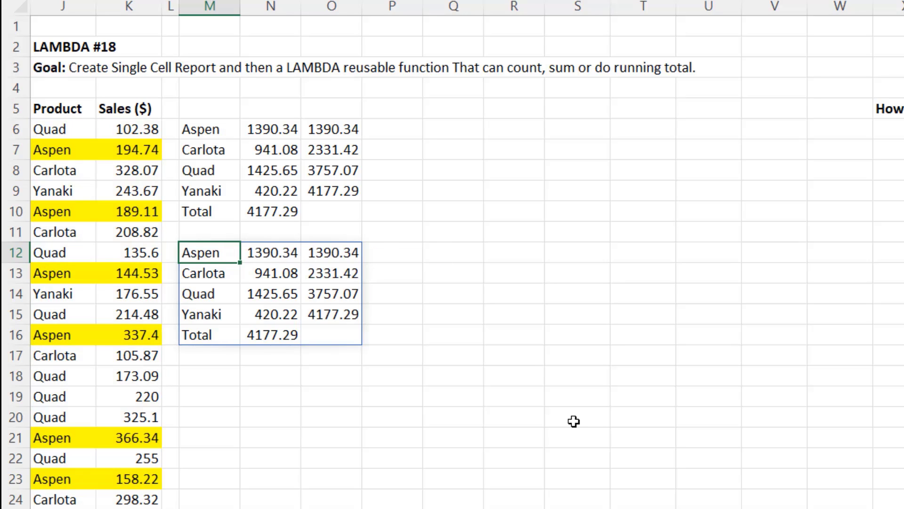
Remove K6:K24 from the M12 formula, leaving NumberArray empty so it reads =CountSumRunningReport(J6:J24,,1)
key("F2")
left_click_drag(390, 253, 436, 262)
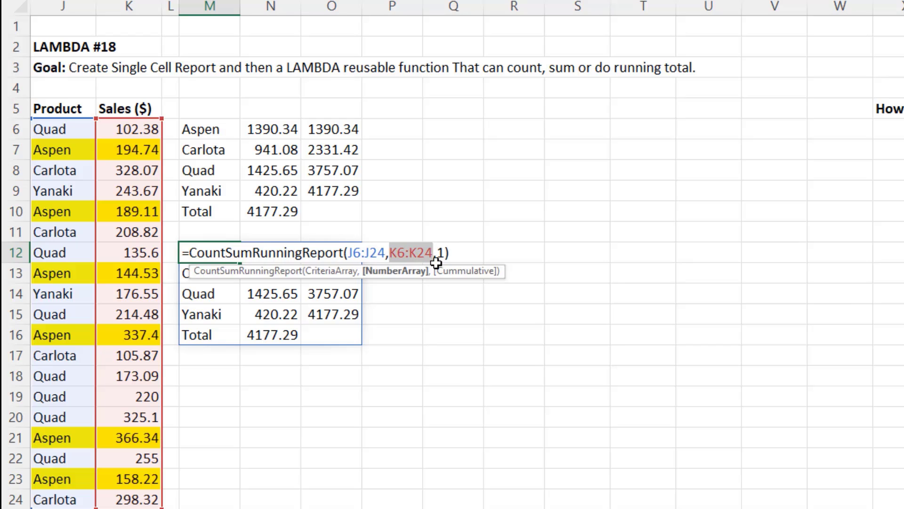
key("Delete")
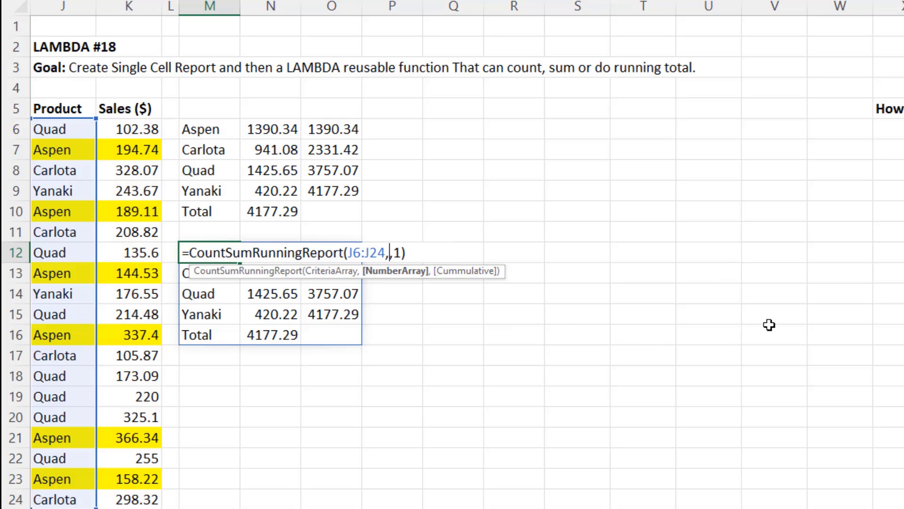
key("ctrl+Return")
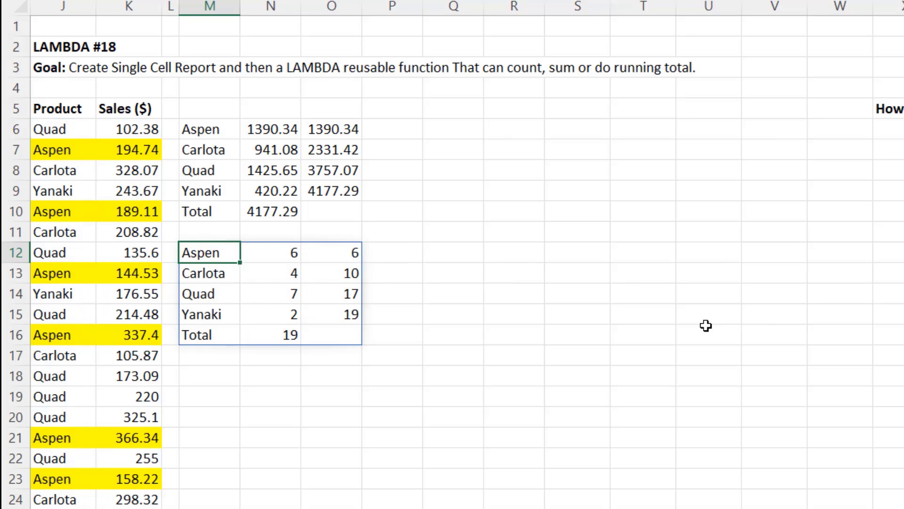
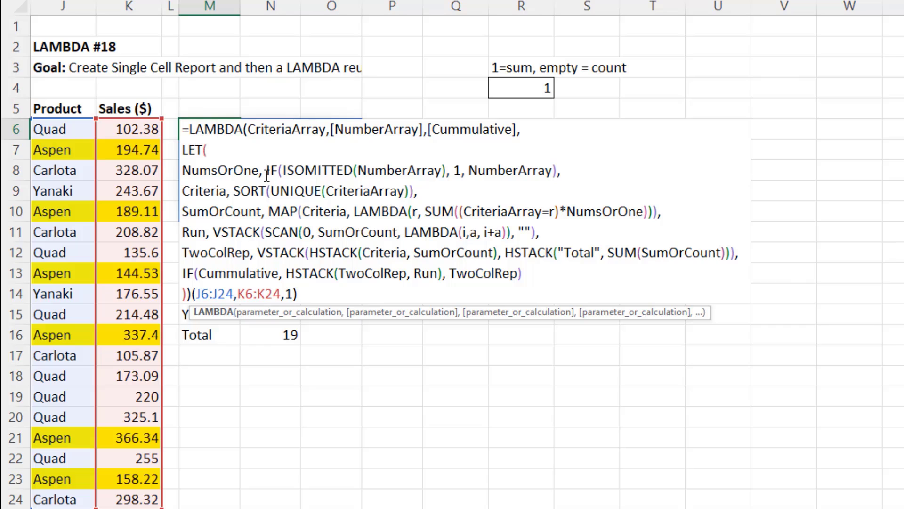
Examine the IF and ISOMITTED expression of the NumsOrOne variable in M6's LAMBDA formula, and close the formula unchanged
left_click_drag(265, 170, 571, 170)
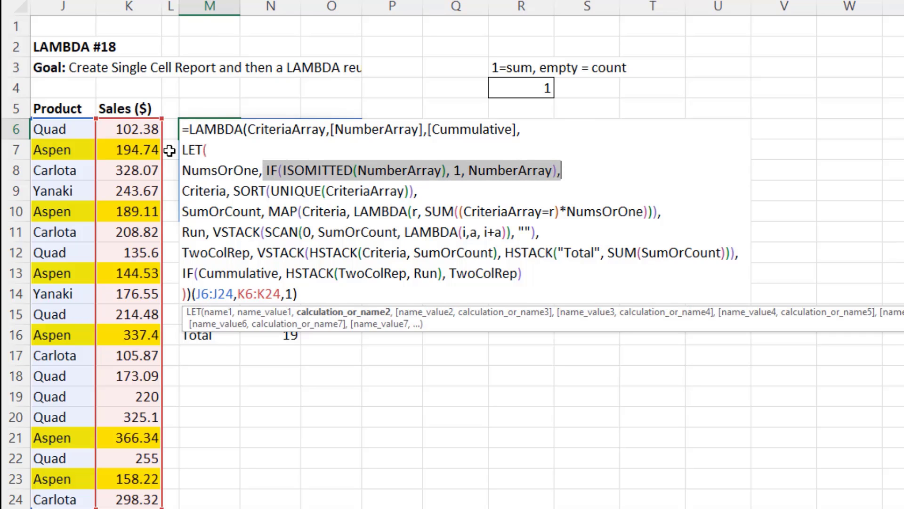
left_click(303, 173)
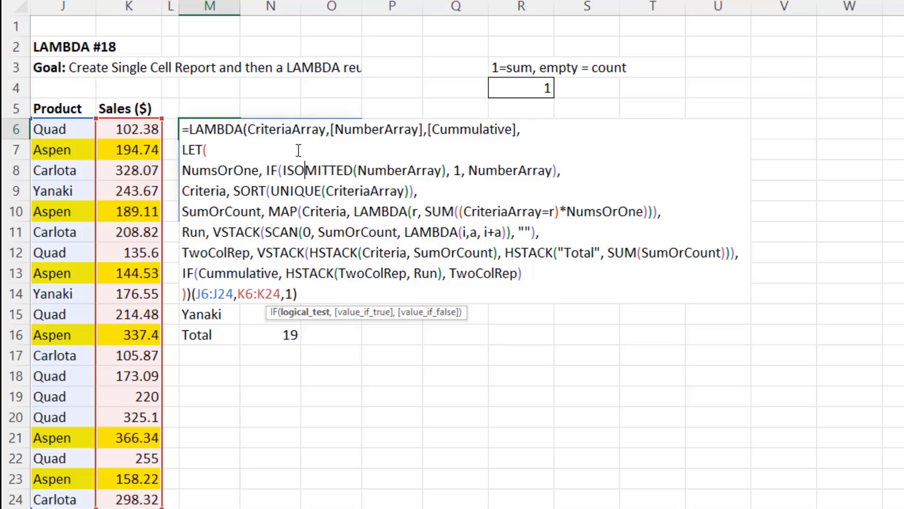
key("ctrl+Return")
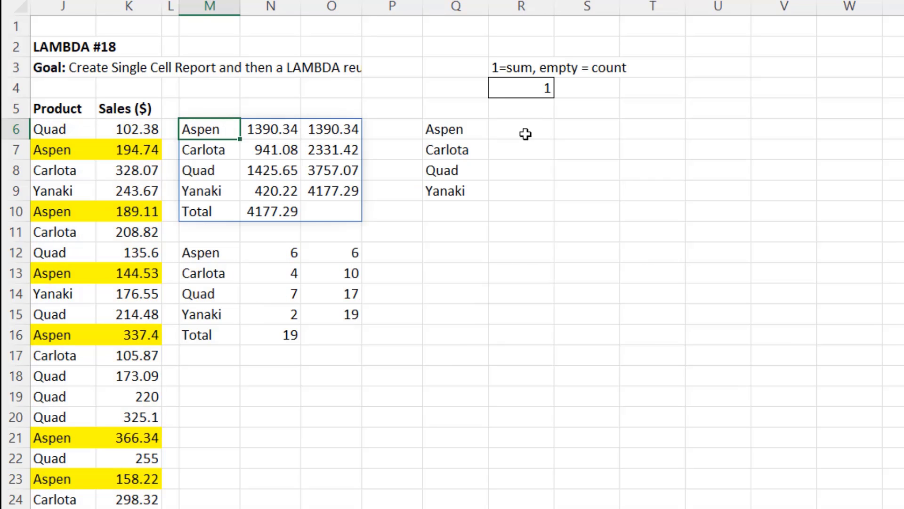
Enter the formula =IF(ISBLANK(R4),1,K6:K24) in S6 to switch between counting and summing
left_click(560, 131)
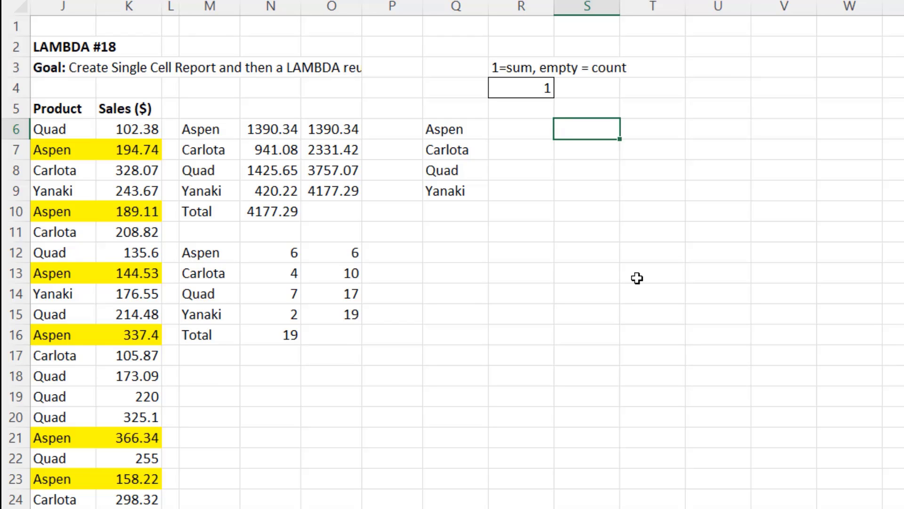
type("=if")
key("Tab")
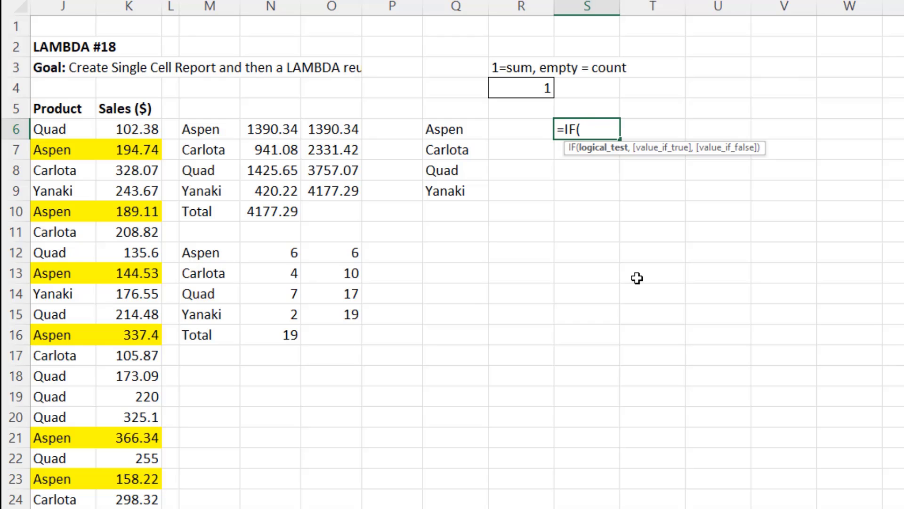
type("isb")
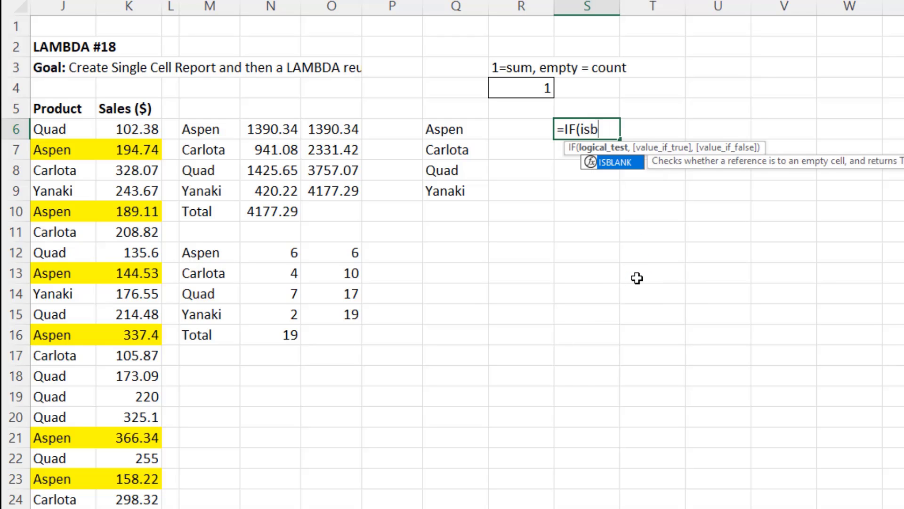
key("Tab")
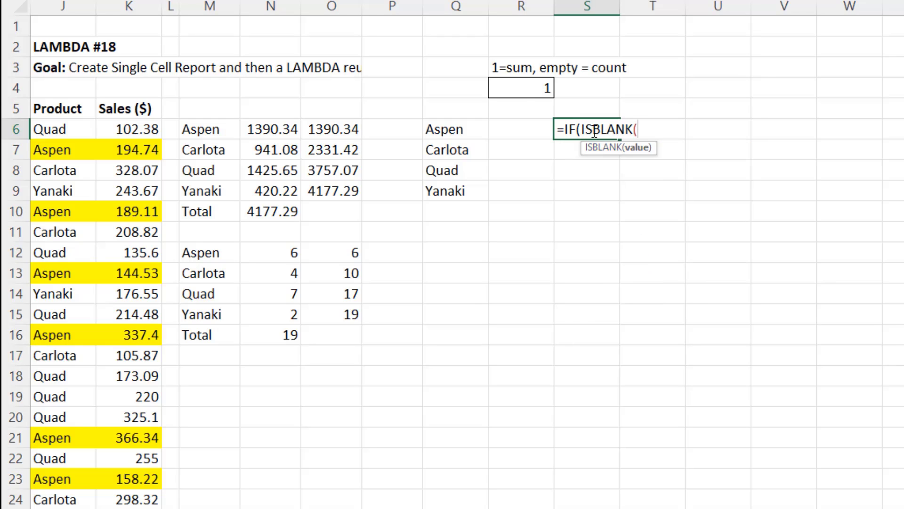
left_click(521, 89)
type(")")
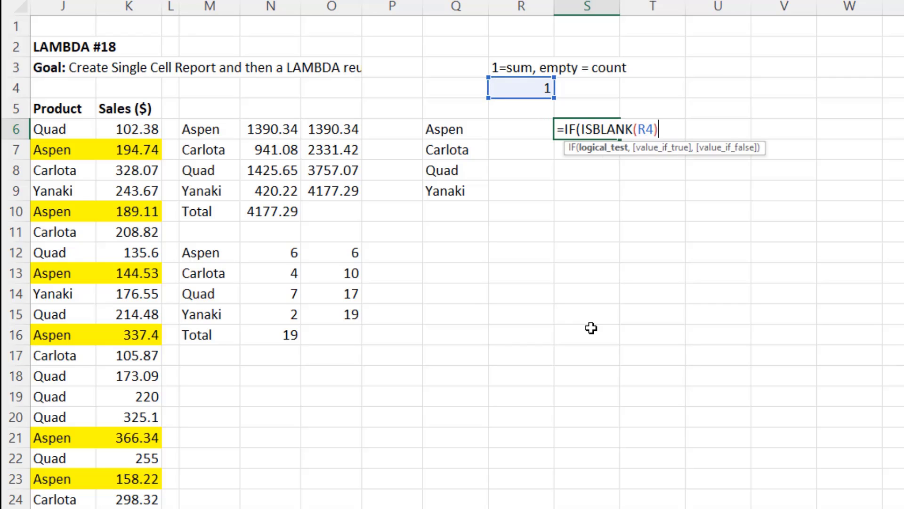
type(",1,")
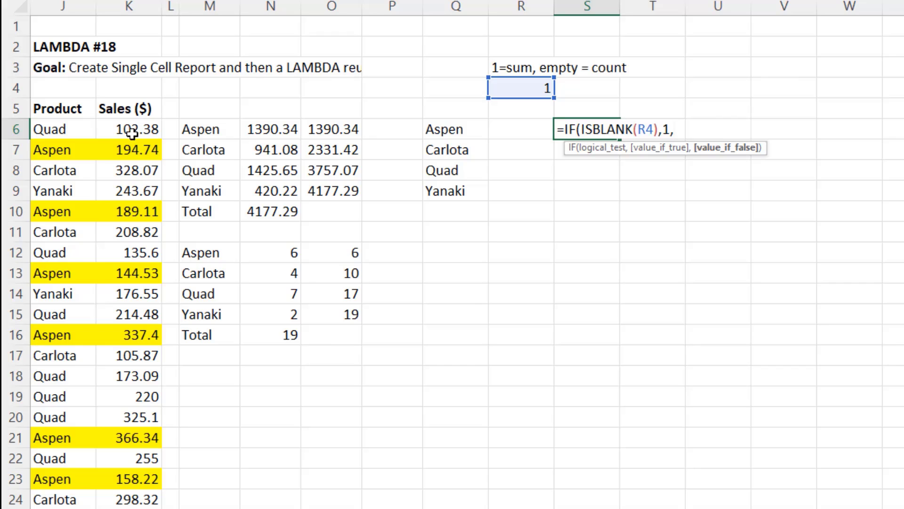
left_click_drag(127, 128, 103, 490)
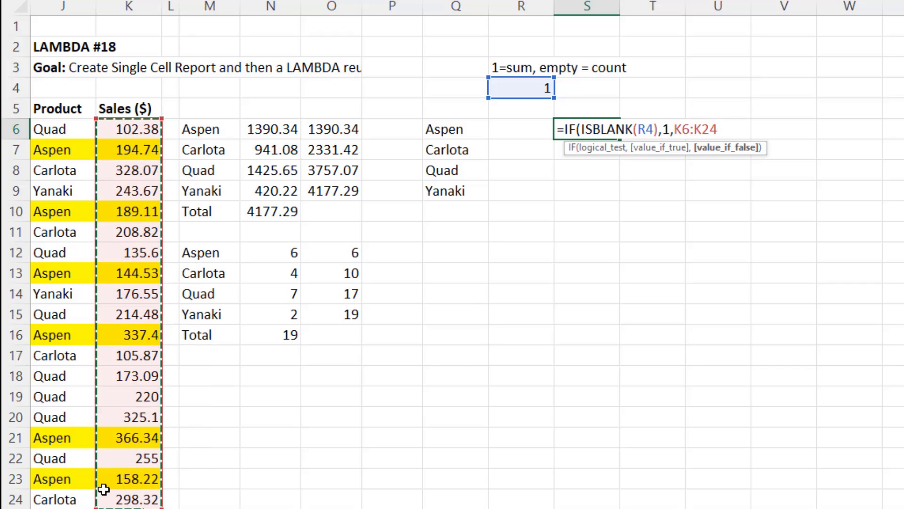
type(")")
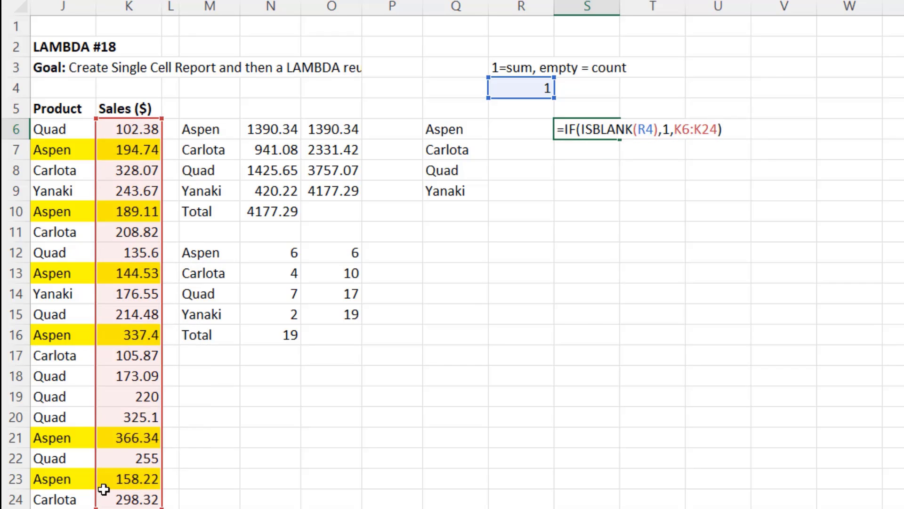
key("ctrl+Return")
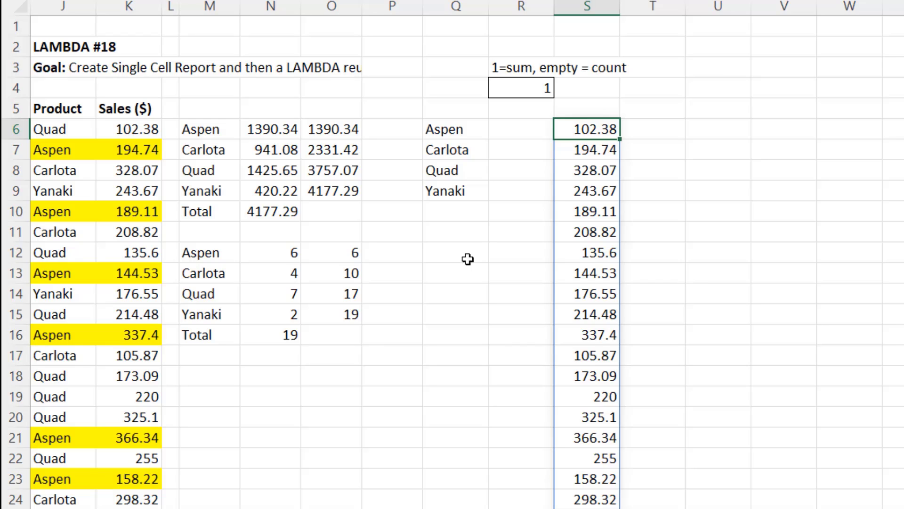
Test the S6 formula by emptying the sum/count switch in R4, and set R4 back to 1
left_click(517, 91)
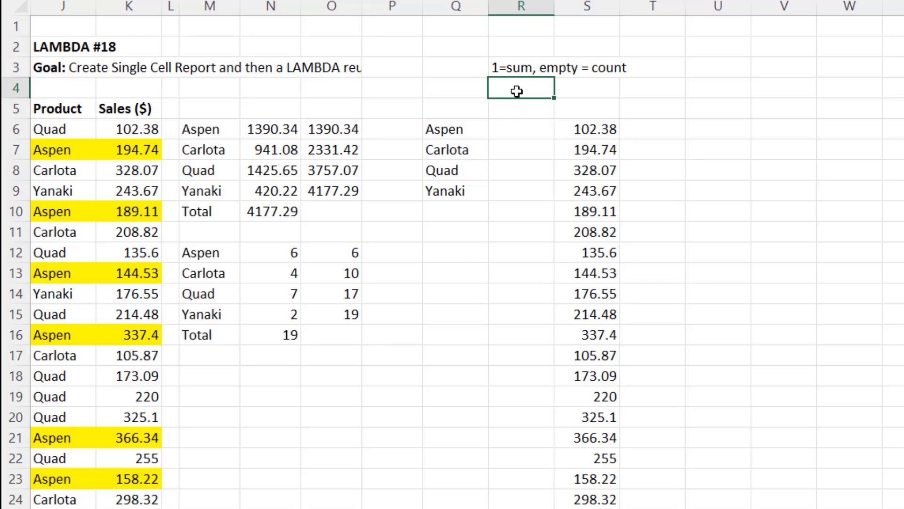
key("Delete")
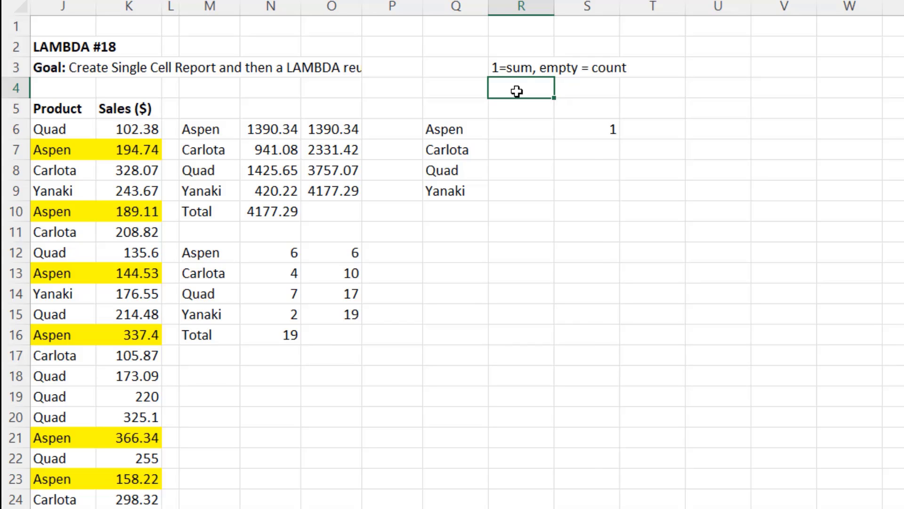
type("1")
key("ctrl+Return")
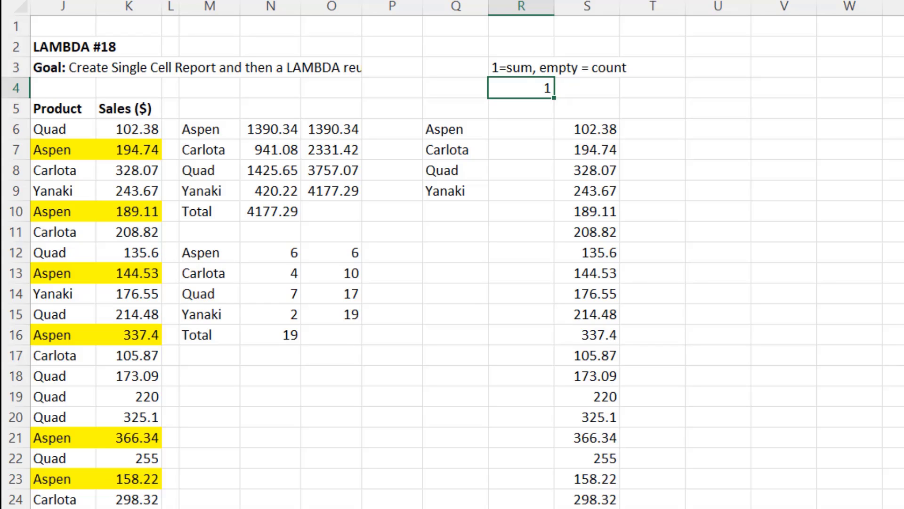
Multiply the IF expression in S6 by the criterion (J6:J24=Q6), and empty the sum/count switch in R4
left_click(589, 132)
double_click(586, 132)
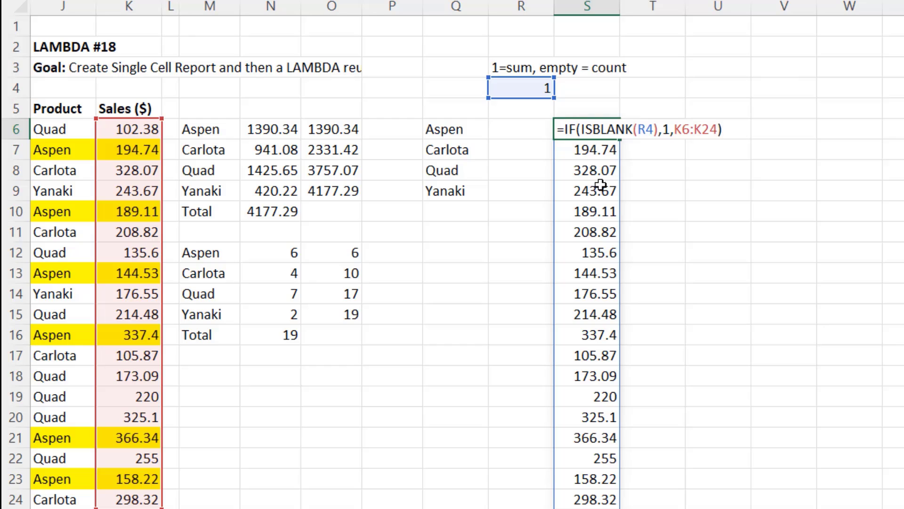
type("()*")
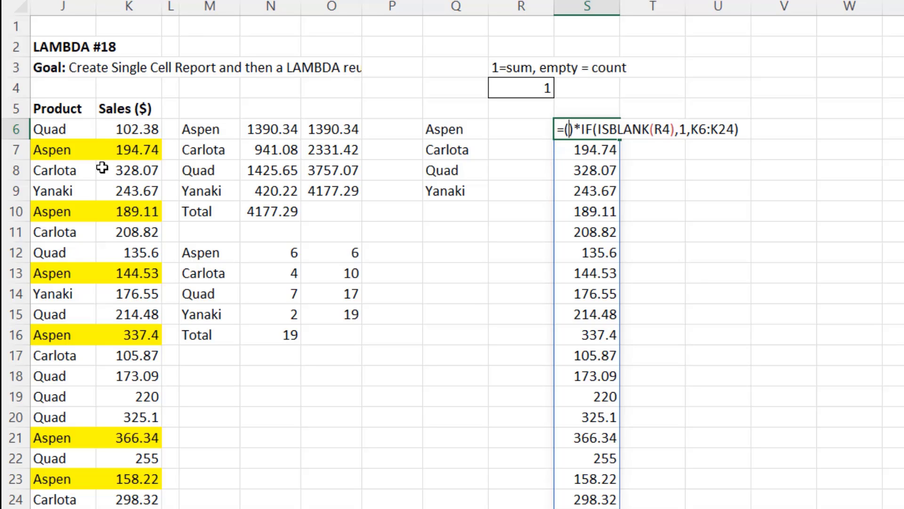
left_click_drag(49, 125, 51, 492)
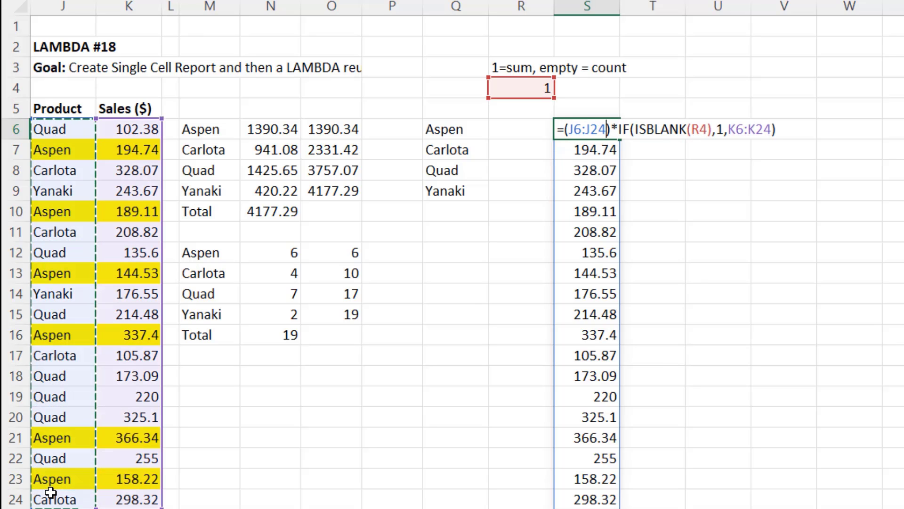
type("=")
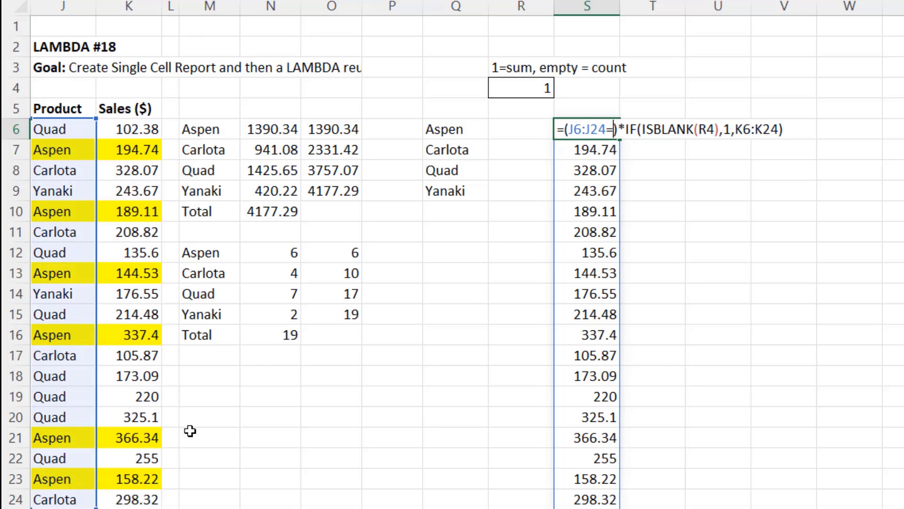
left_click(443, 129)
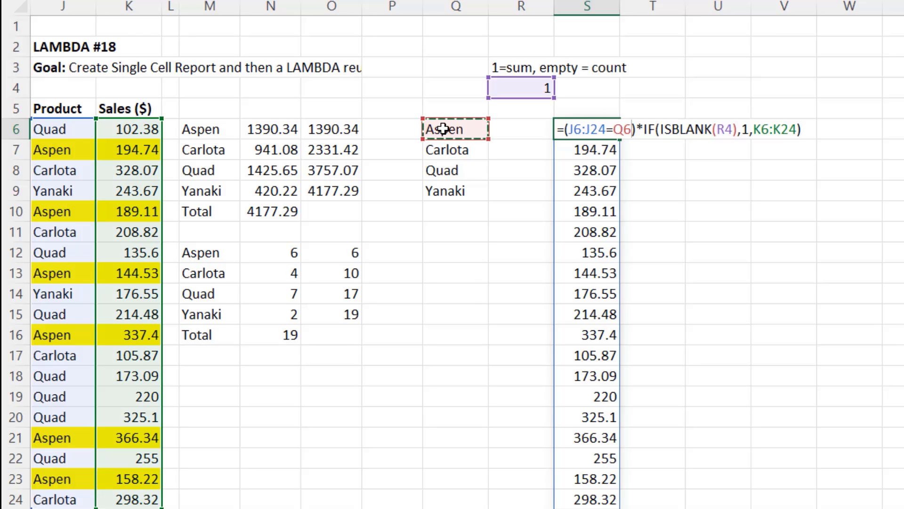
key("ctrl+Return")
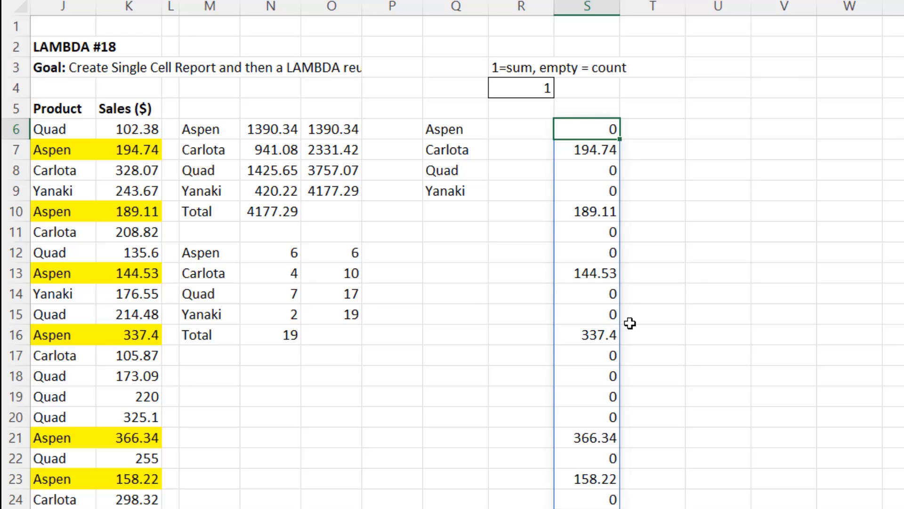
left_click(541, 92)
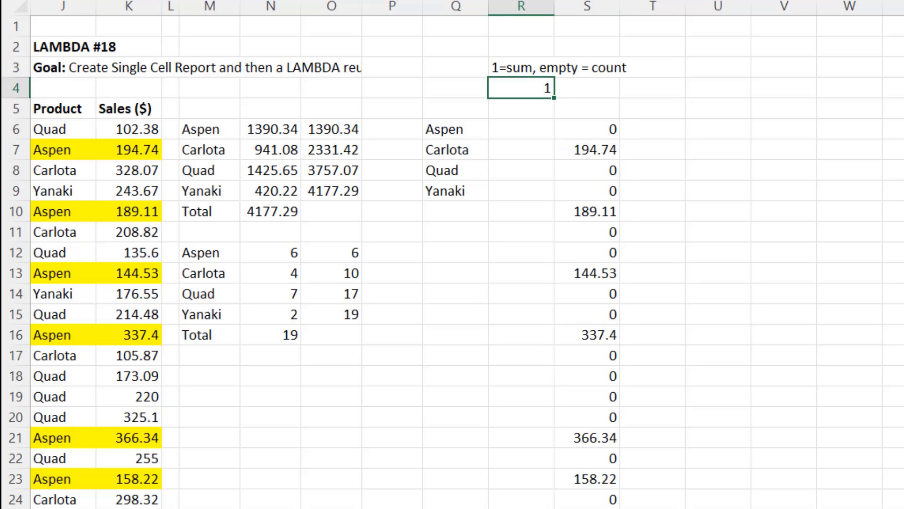
key("Delete")
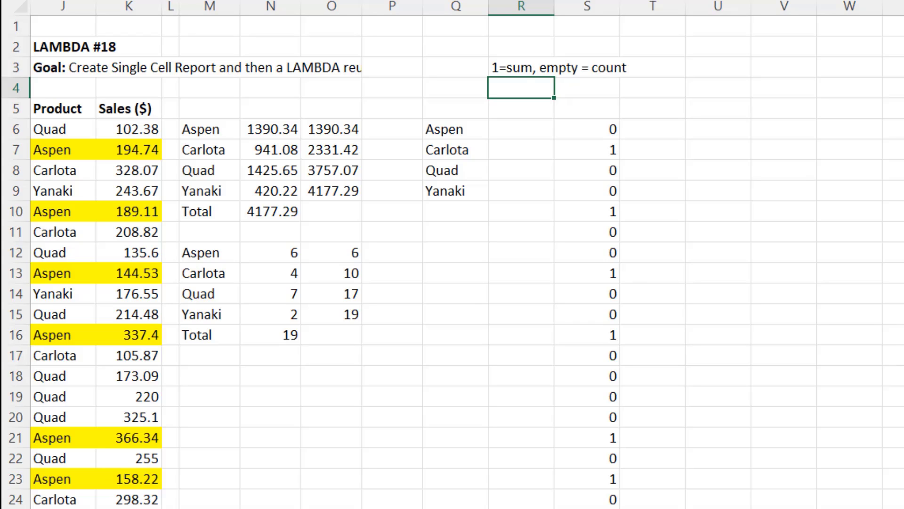
Wrap the S6 formula in SUM so it reads =SUM((J6:J24=Q6)*IF(ISBLANK(R4),1,K6:K24))
left_click(603, 134)
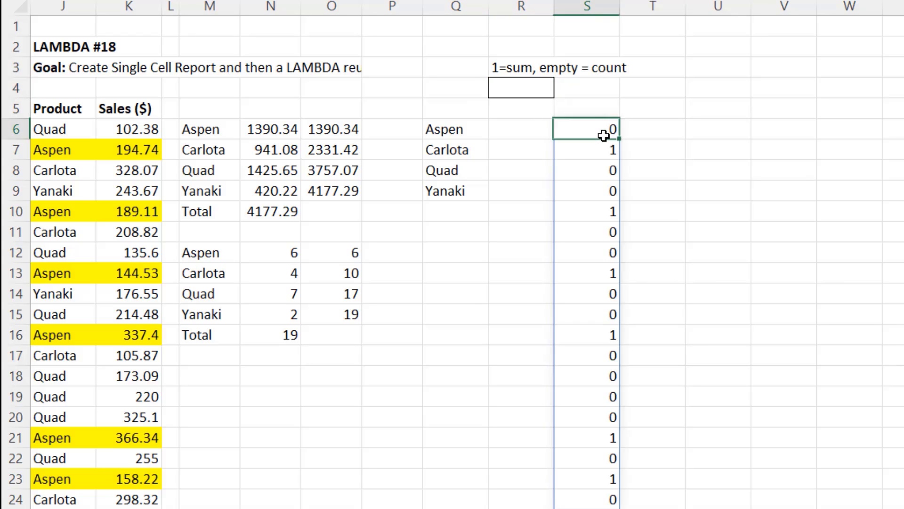
key("F2")
left_click(566, 129)
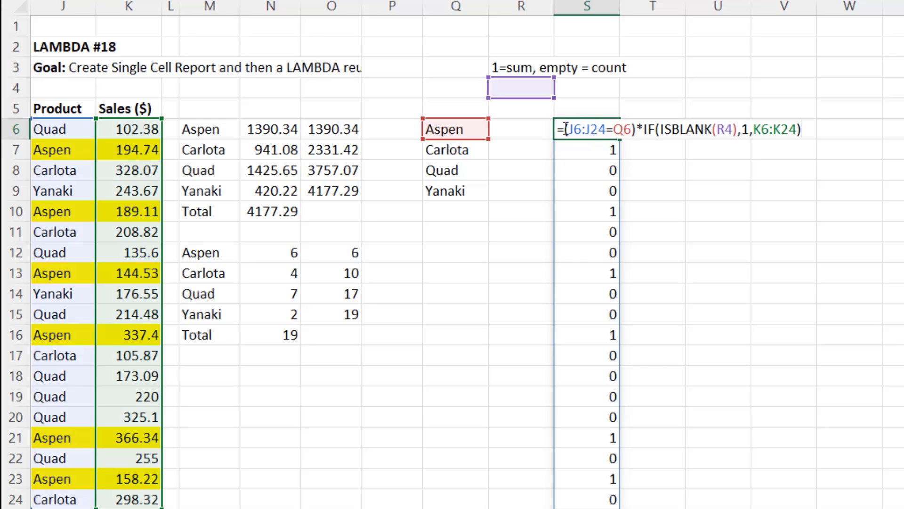
type("SUM(")
left_click(841, 130)
type(")")
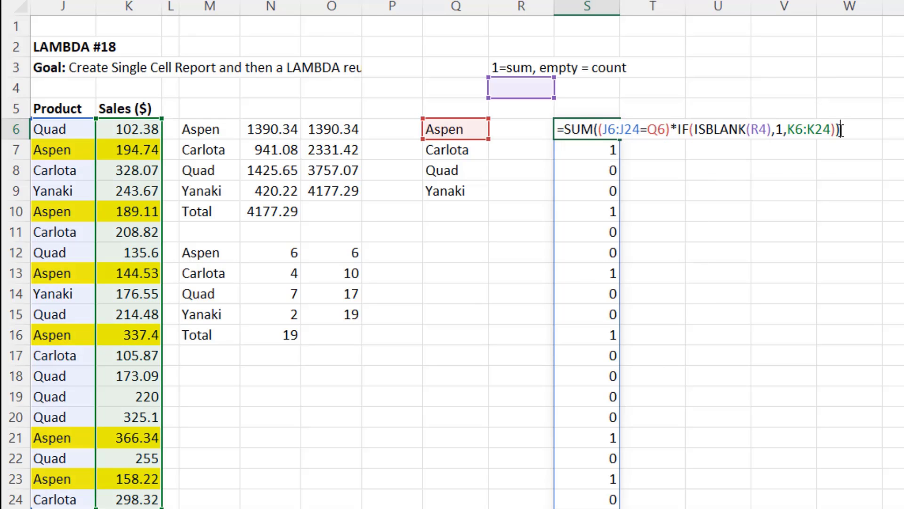
key("ctrl+Return")
Set the sum/count switch in R4 to 1 and move the S6 formula to R6 beside Aspen
left_click(541, 88)
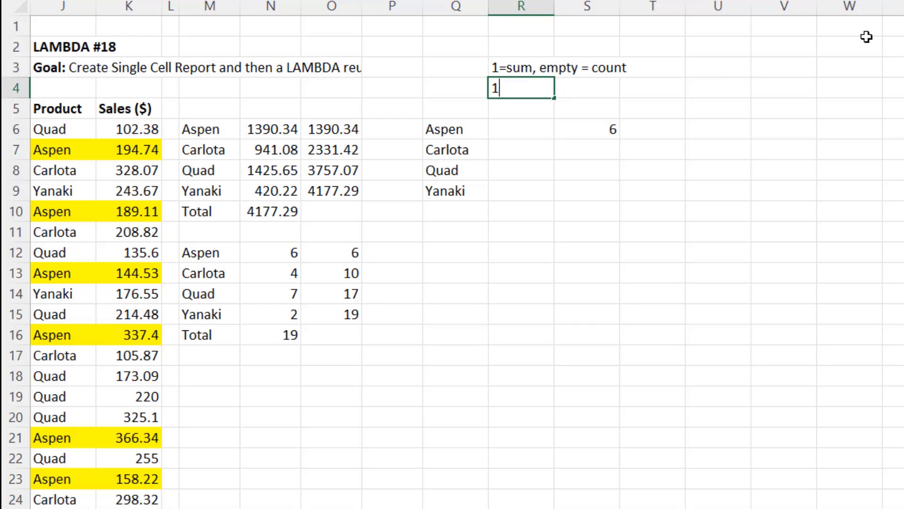
key("ctrl+Return")
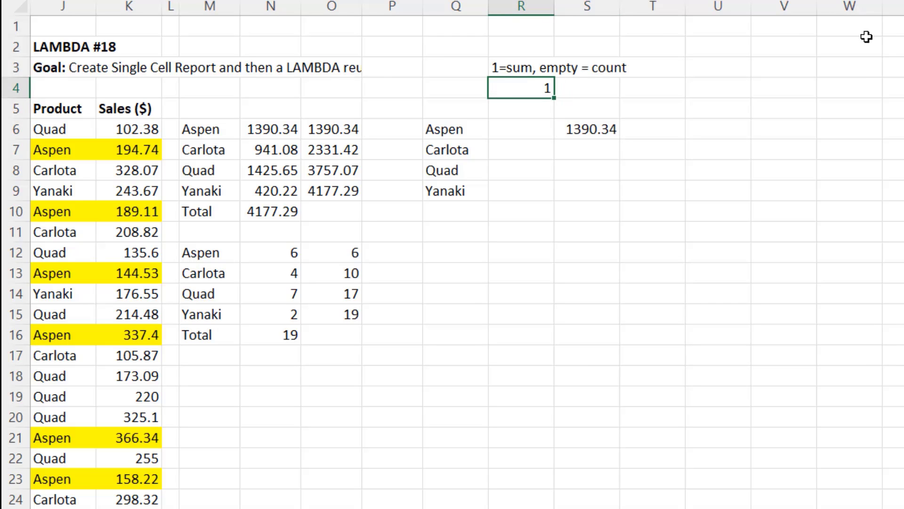
left_click(605, 132)
left_click_drag(603, 139, 550, 137)
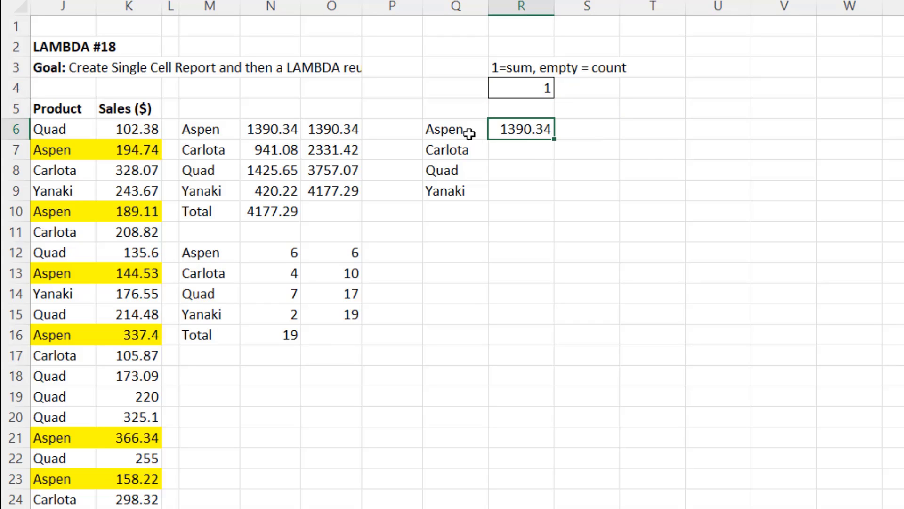
Put MAP(Q6#,LAMBDA(r, in front of the SUM expression in R6 to run it over the product list
double_click(522, 134)
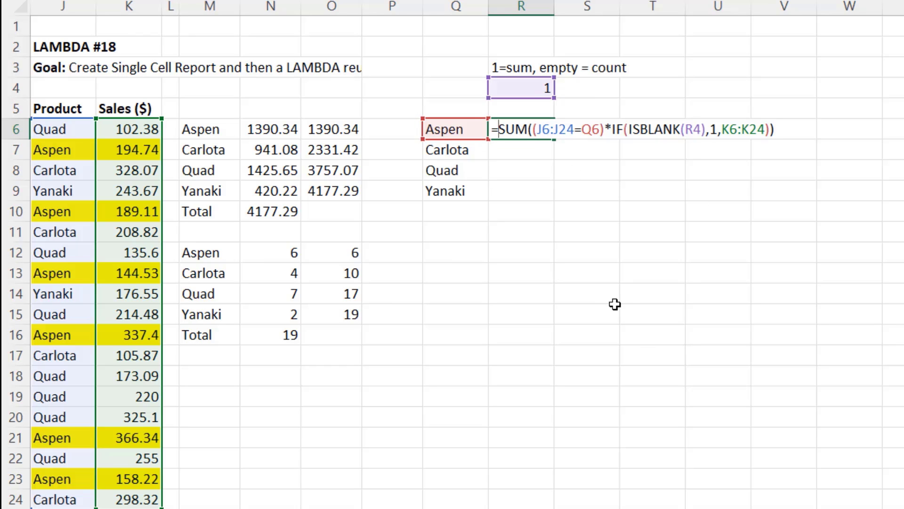
type("map")
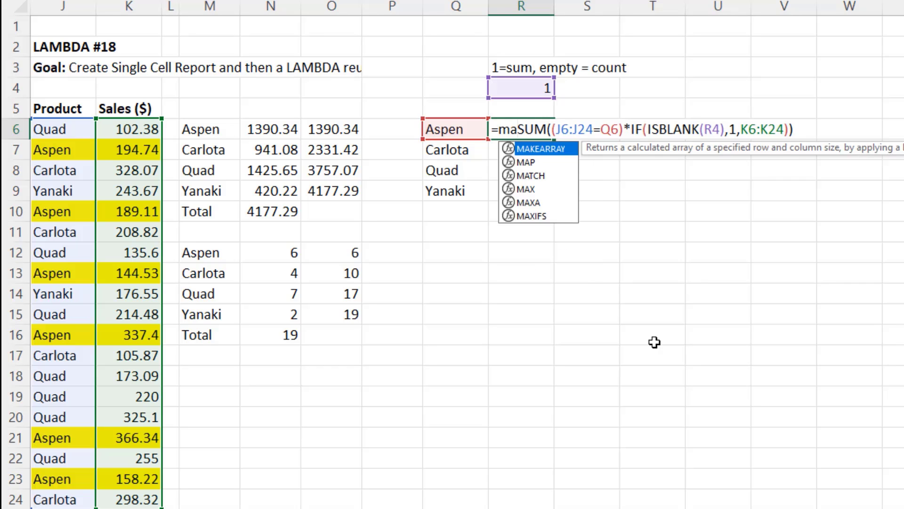
key("Tab")
left_click_drag(453, 124, 455, 193)
type(",")
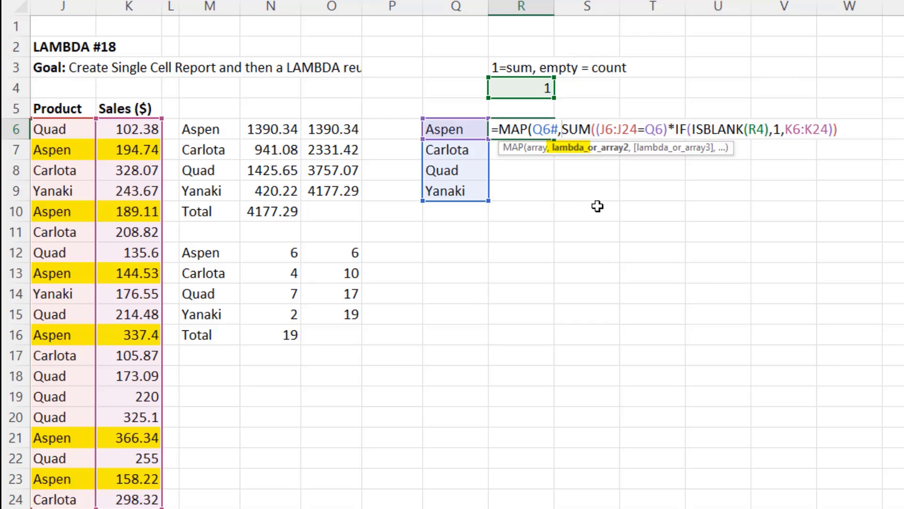
type("l")
key("Tab")
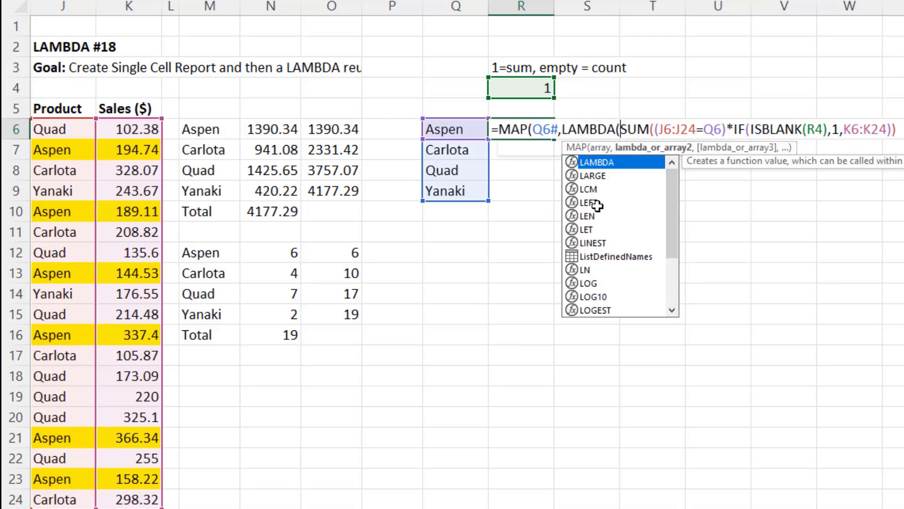
type("r")
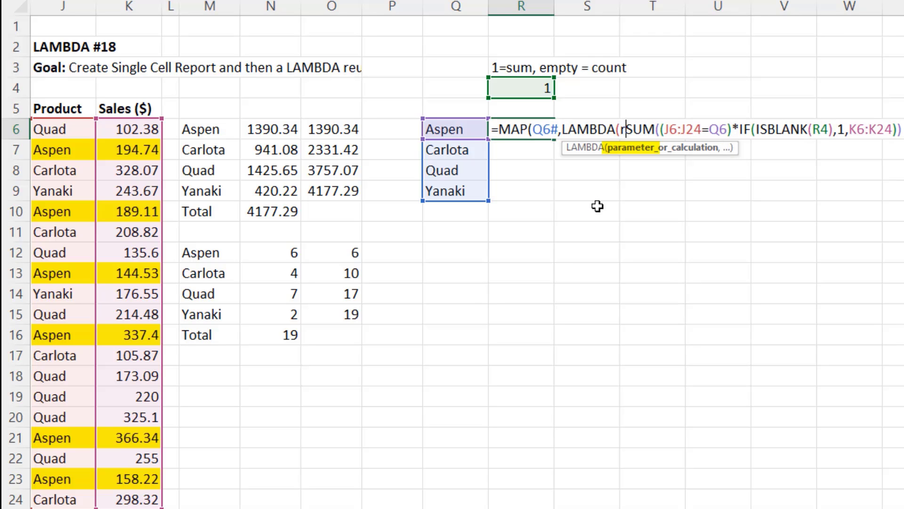
type(",")
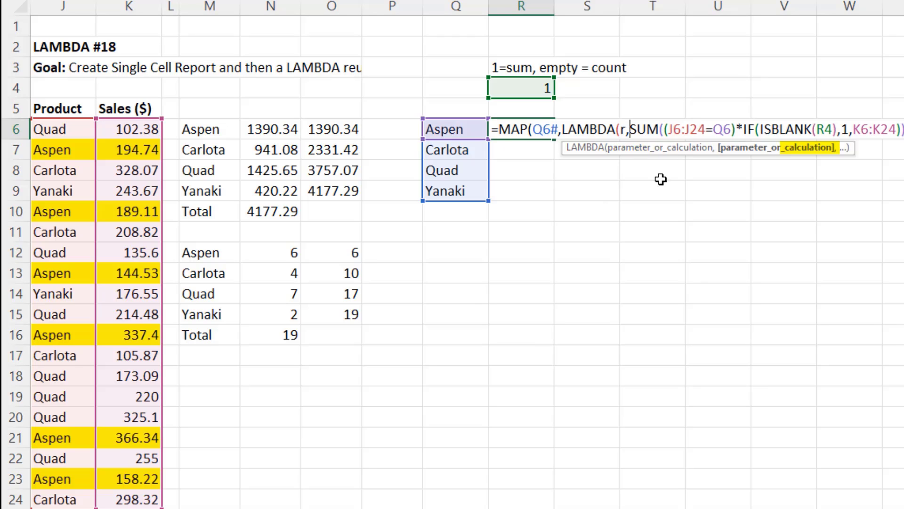
Replace Q6 with r in R6's criterion and enter the completed MAP formula, and test it by emptying the R4 switch
double_click(719, 130)
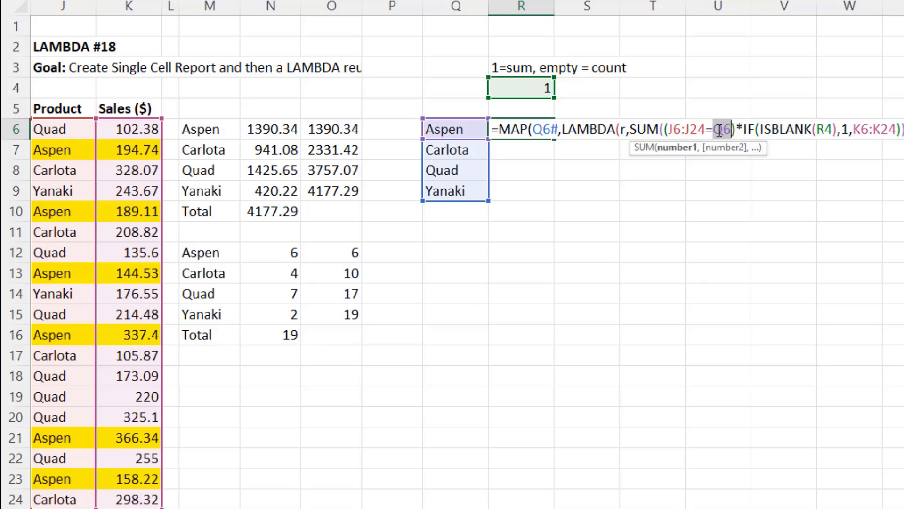
type("r")
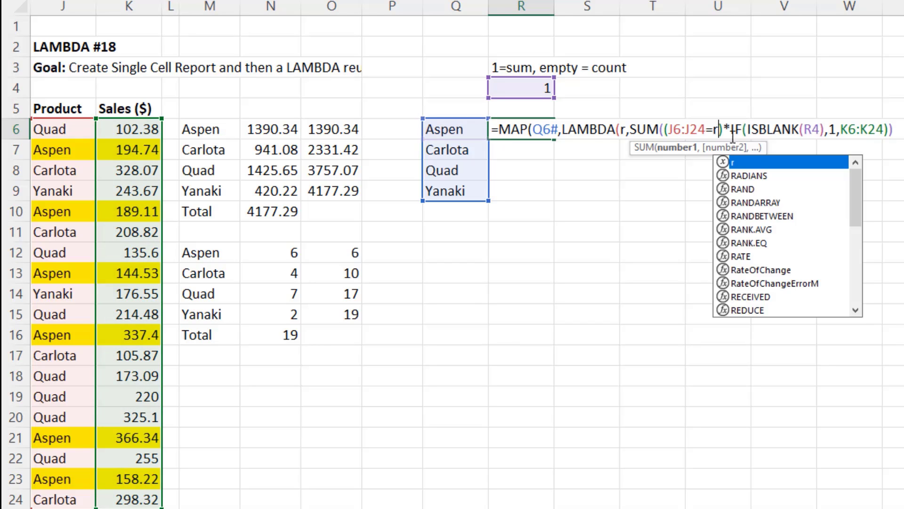
left_click(899, 130)
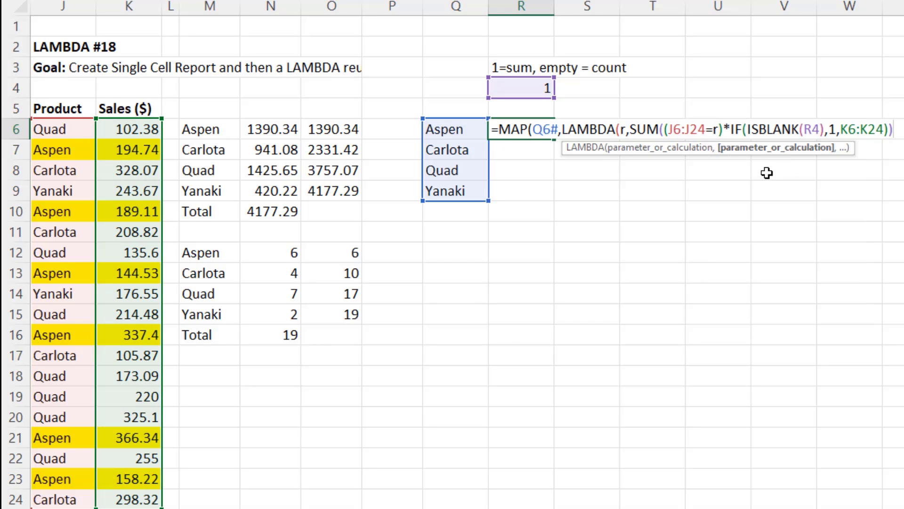
type("))")
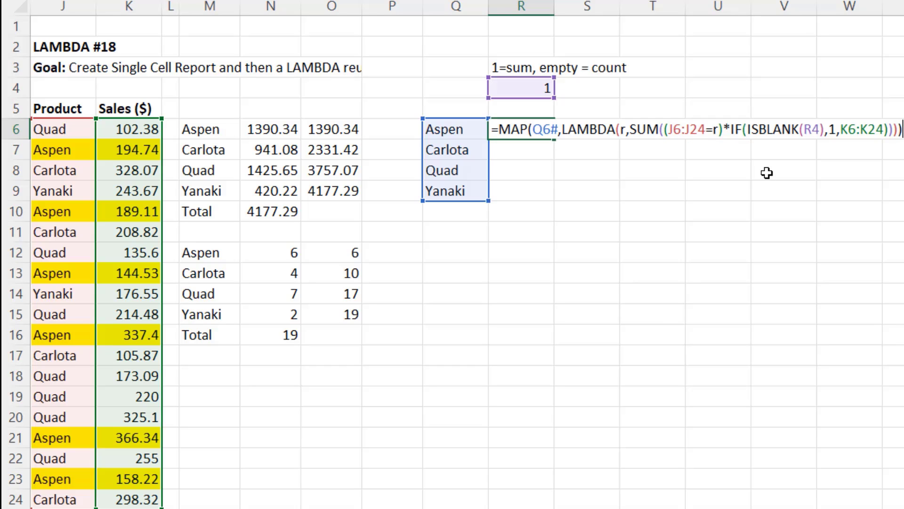
key("ctrl+Return")
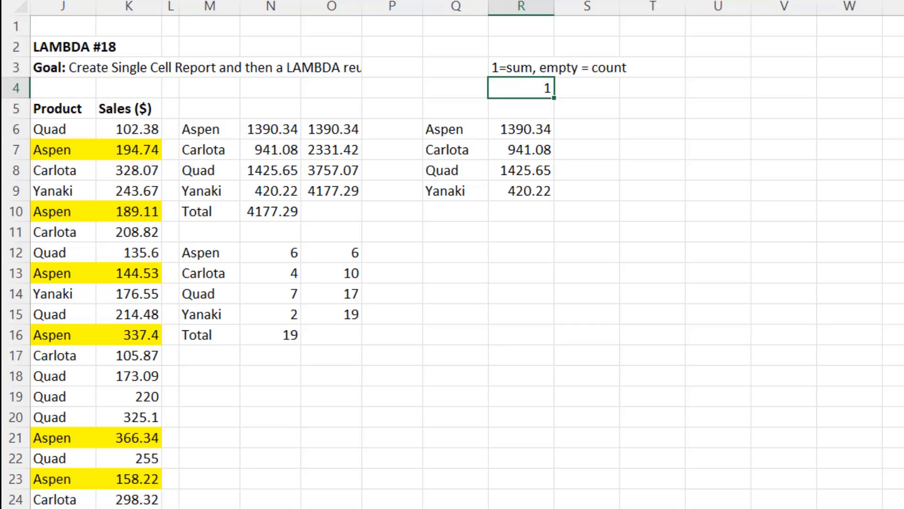
key("Delete")
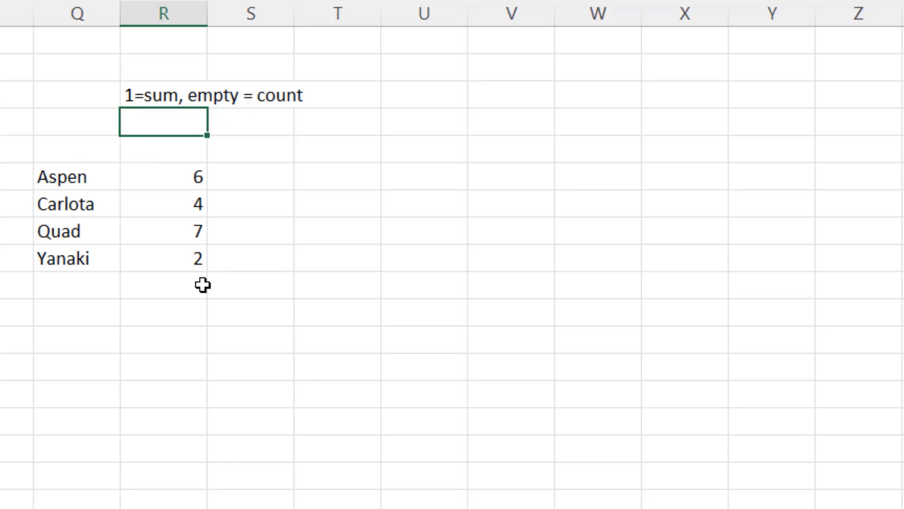
Start a formula in T6 with LAMBDA(CriteriaArray,[NumberArray],[Cummulative], and LET(, and begin the variable NumsOrOne as IF(ISOMITTED(
left_click(339, 179)
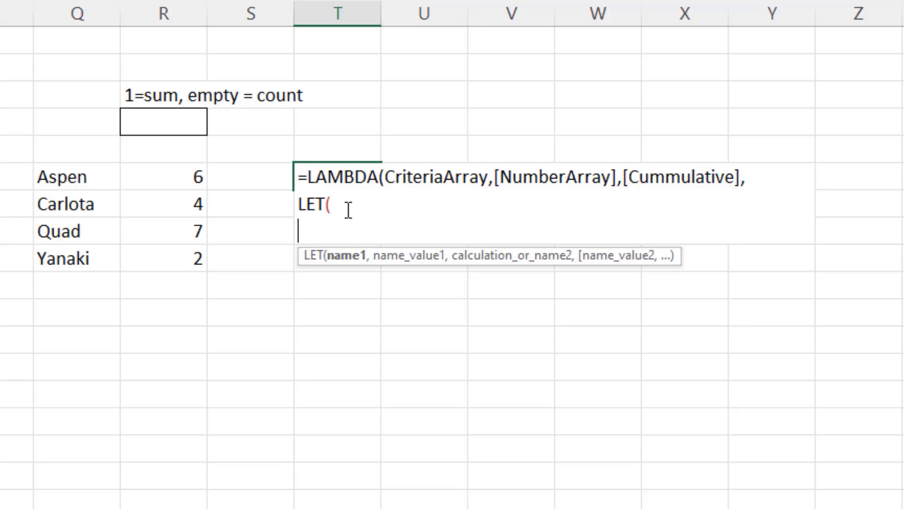
type("Nu")
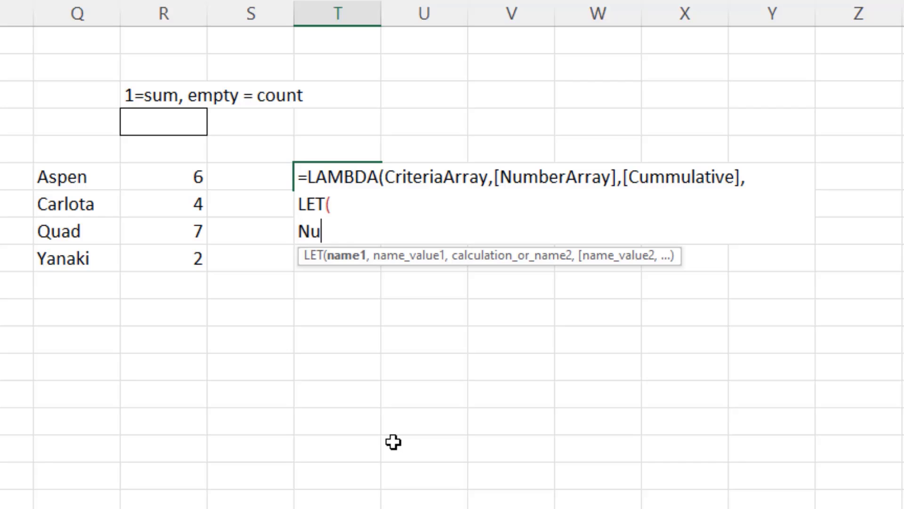
type("msOrO")
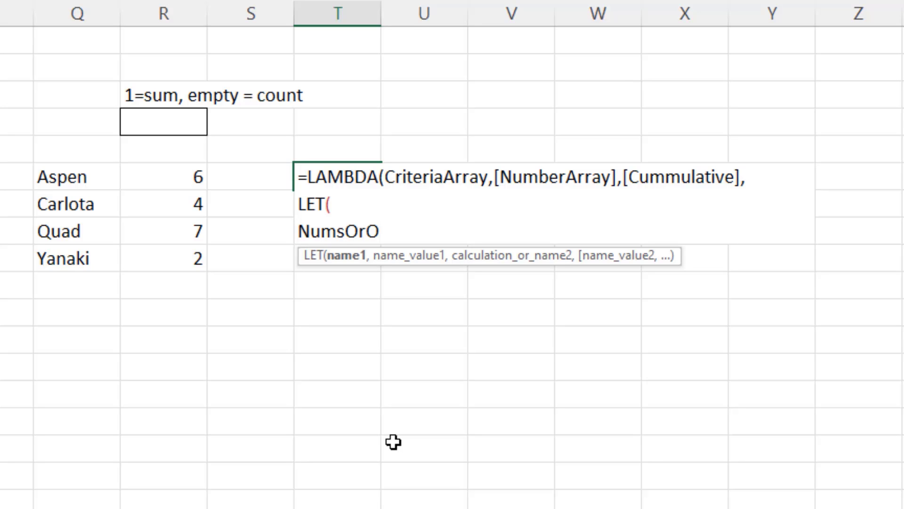
type("ne,IF(is")
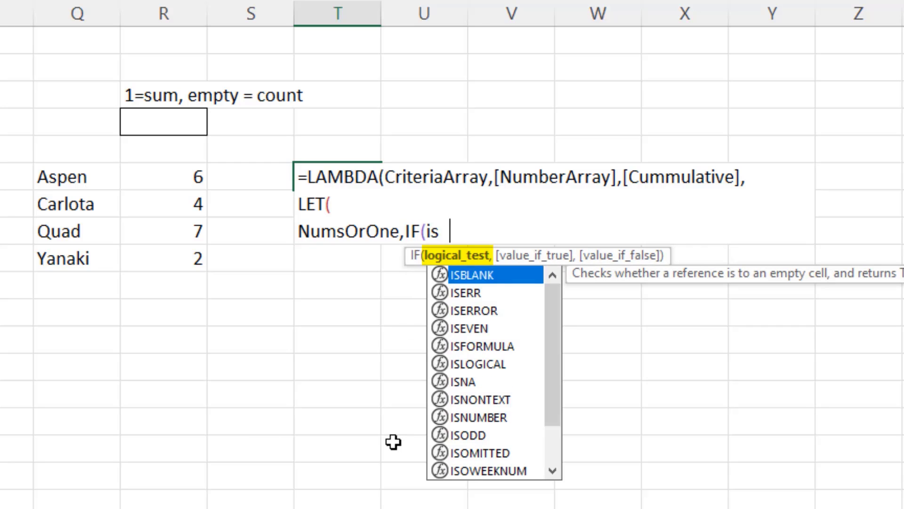
type("o")
key("Down")
key("Tab")
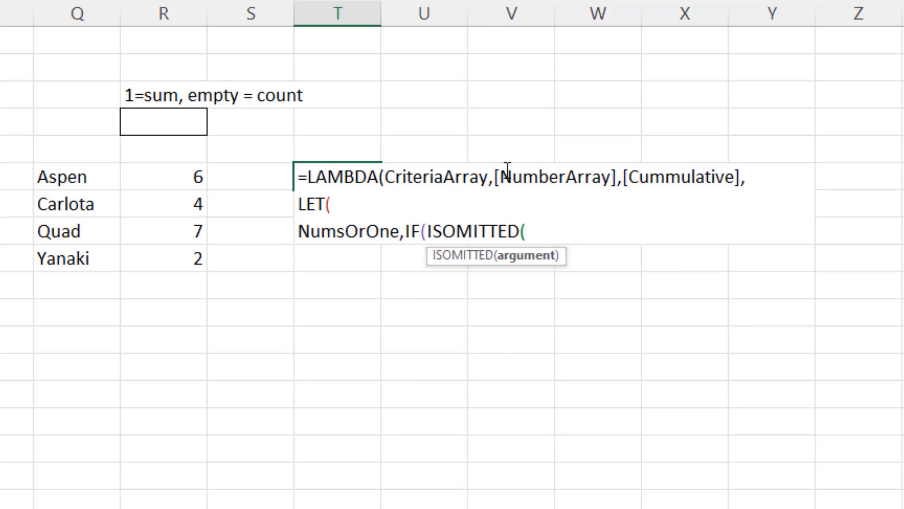
Complete the NumsOrOne variable in T6 as IF(ISOMITTED(NumberArray),1,NumberArray), and start a new line in the formula
type("Num")
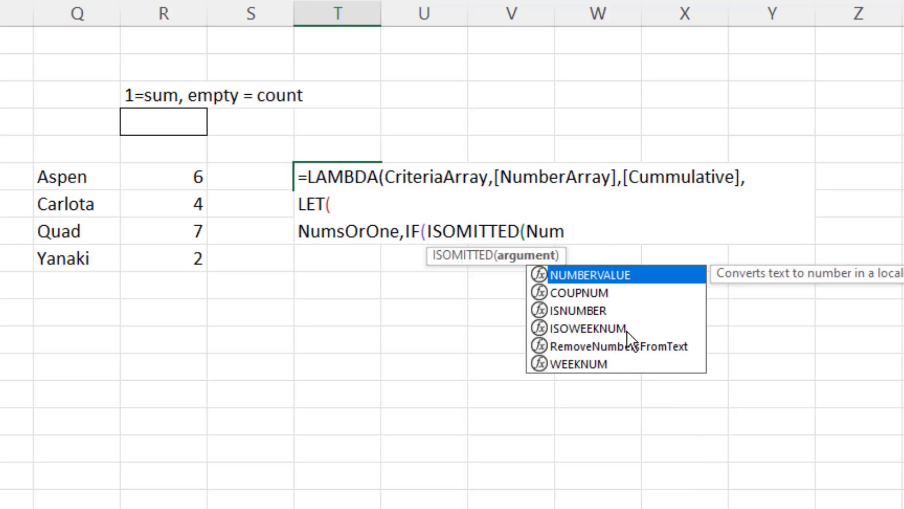
double_click(552, 184)
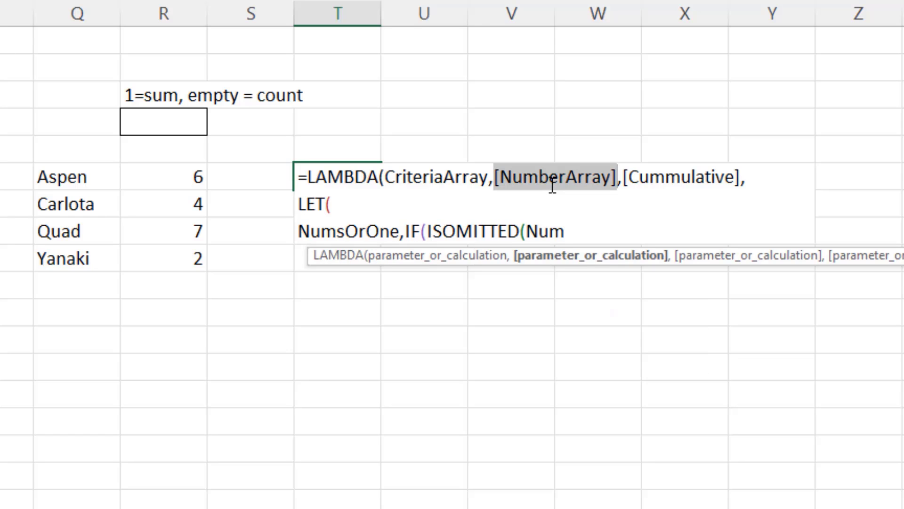
left_click_drag(503, 181, 612, 184)
key("ctrl+c")
left_click(549, 230)
key("ctrl+v")
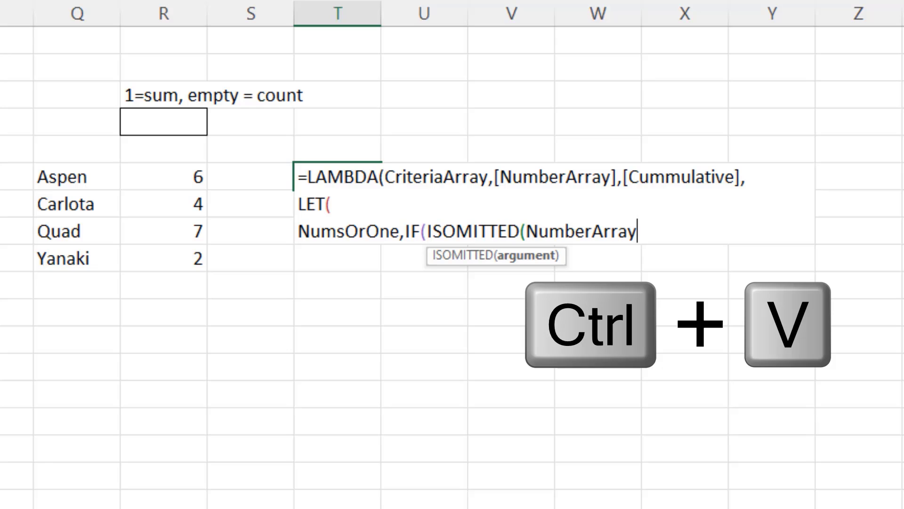
type(")")
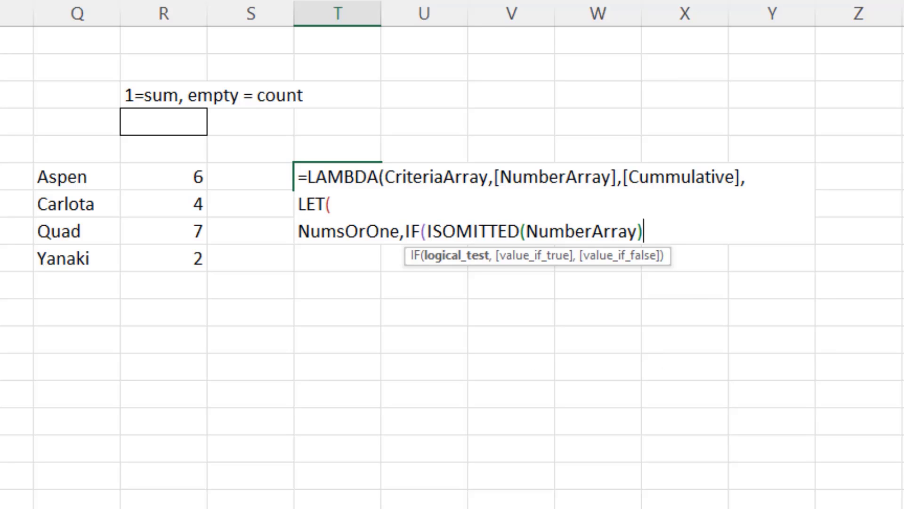
type(",1,")
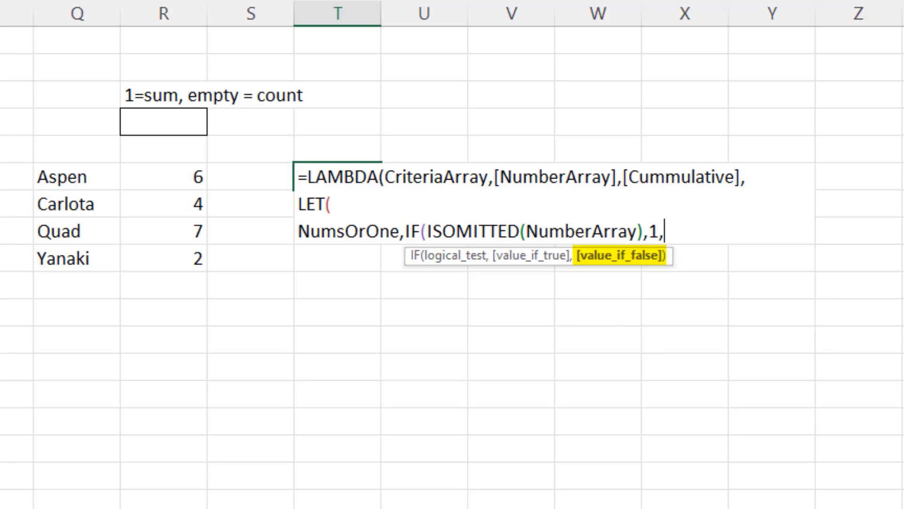
key("ctrl+v")
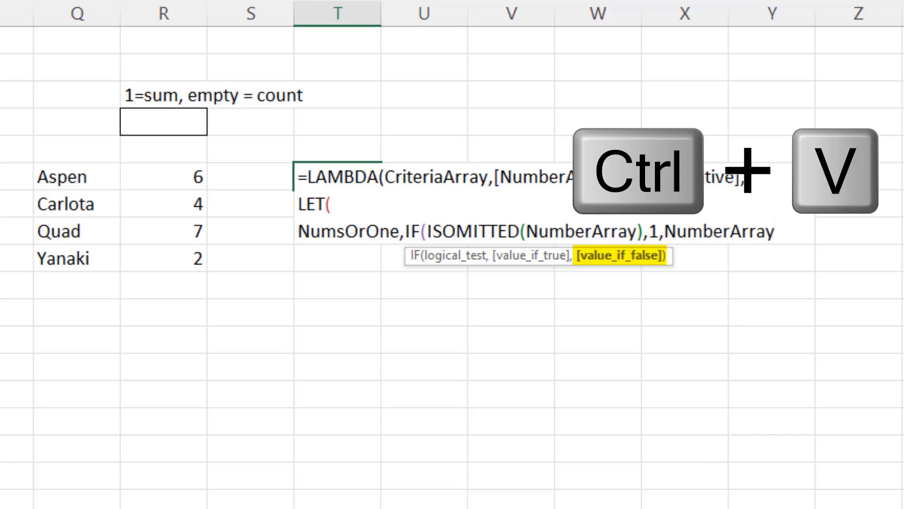
type(")")
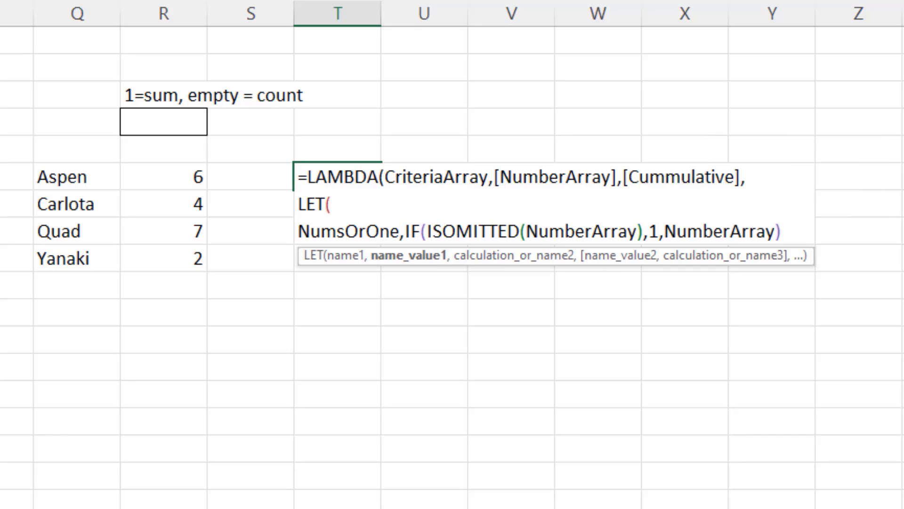
type(",")
key("alt+Return")
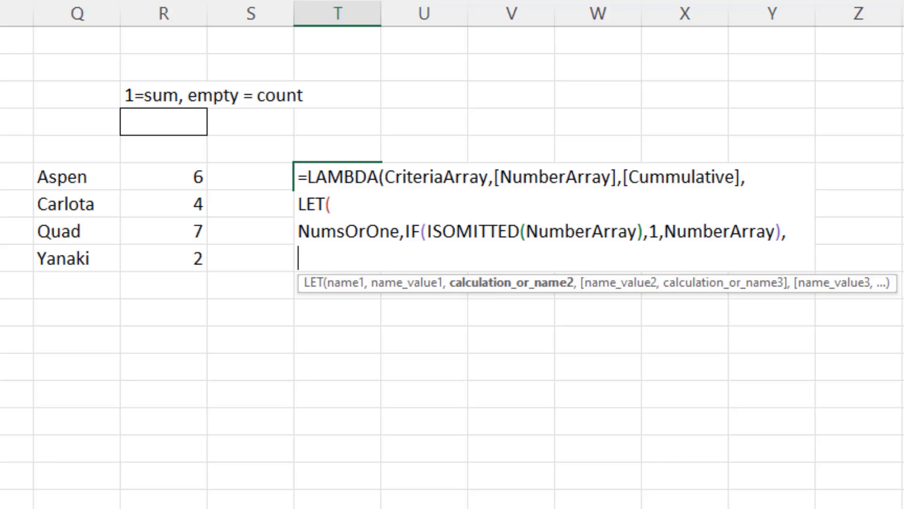
Add the variable Criteria to the LET formula, defined as SORT(UNIQUE(CriteriaArray)), on its own line
type("Criteria,SORT(UNIQUE(")
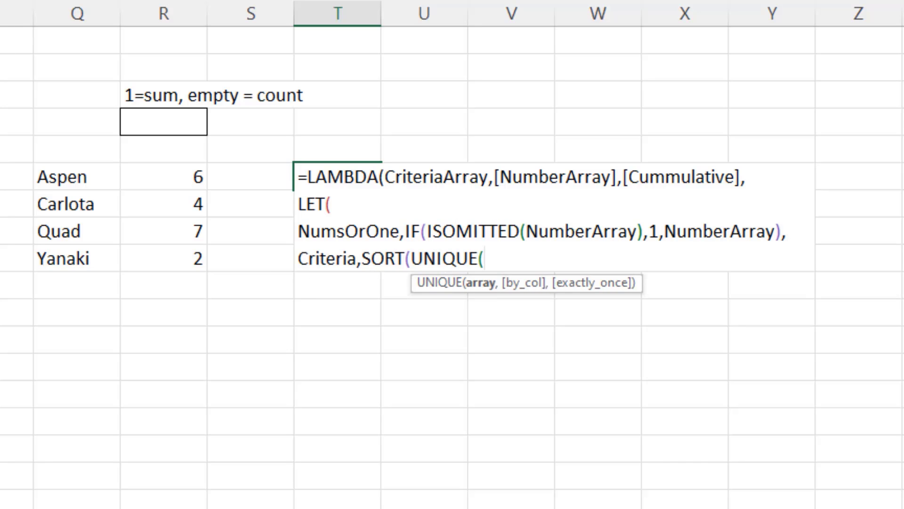
type("Cri")
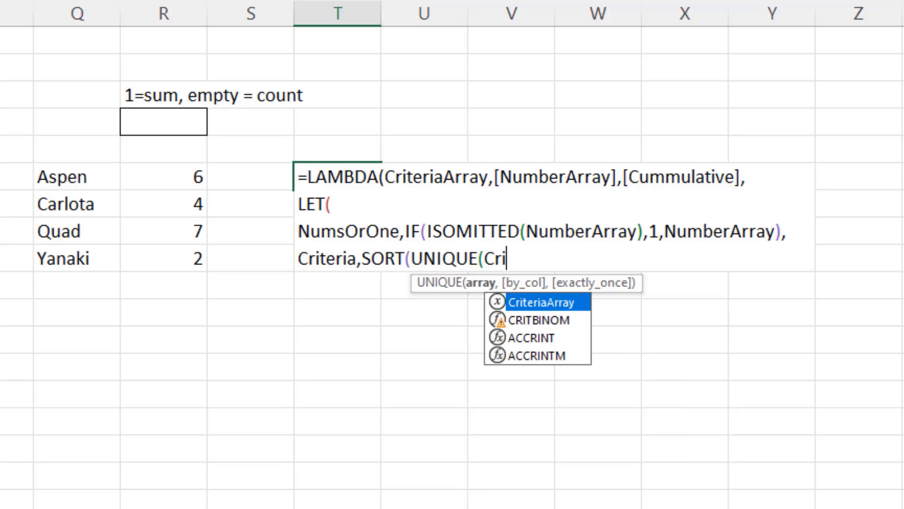
key("Tab")
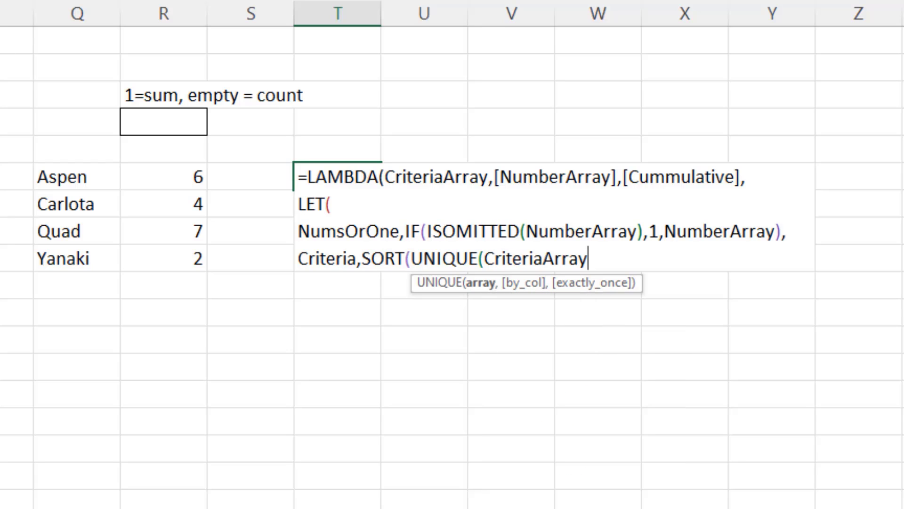
type("))")
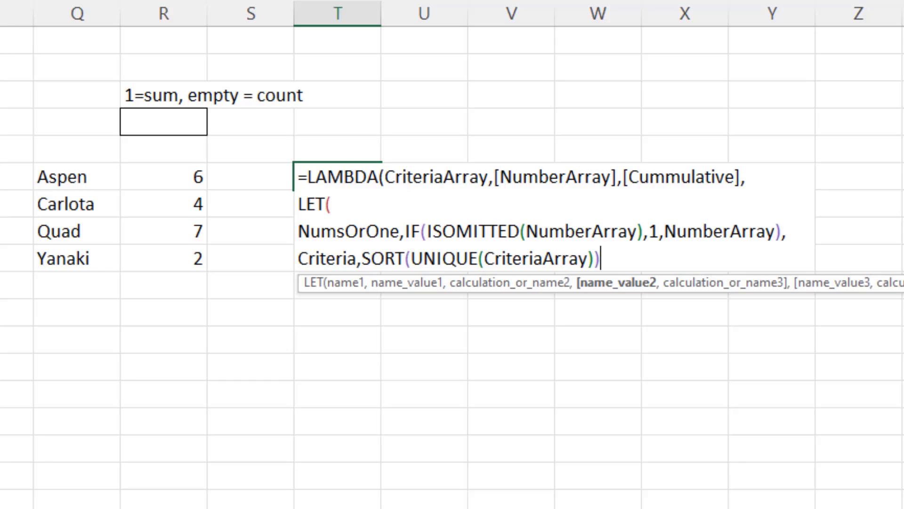
type(",")
key("alt+Return")
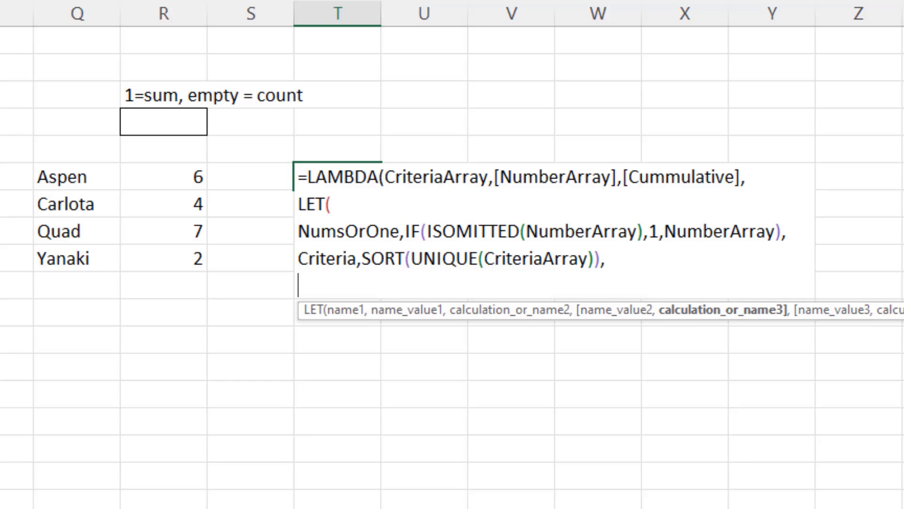
Begin the variable SumOrCount in the LET formula with MAP over Criteria and a LAMBDA whose parameter is r
type("SumOrCou")
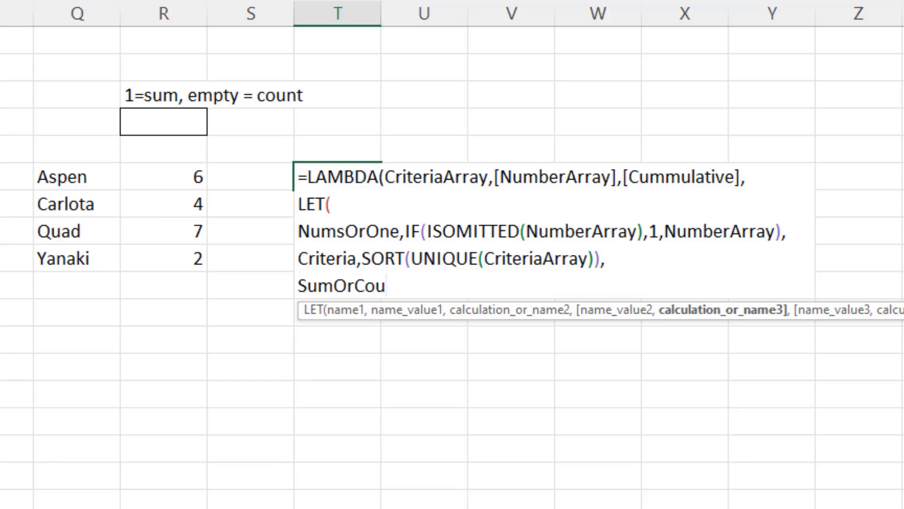
type("nt,")
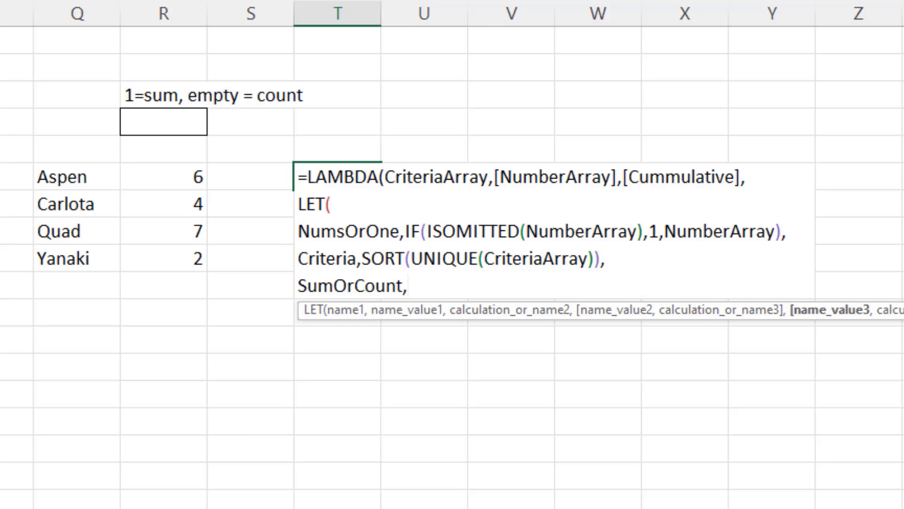
type("map")
key("Tab")
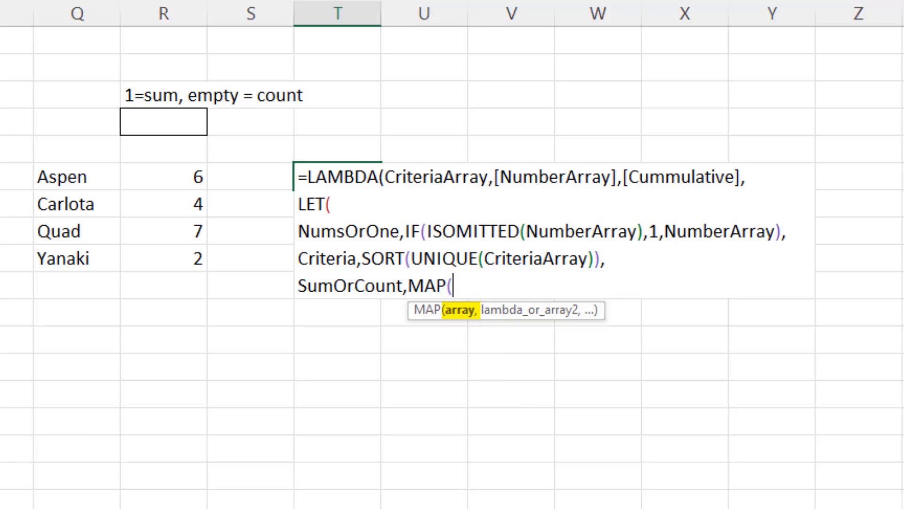
type("Cr")
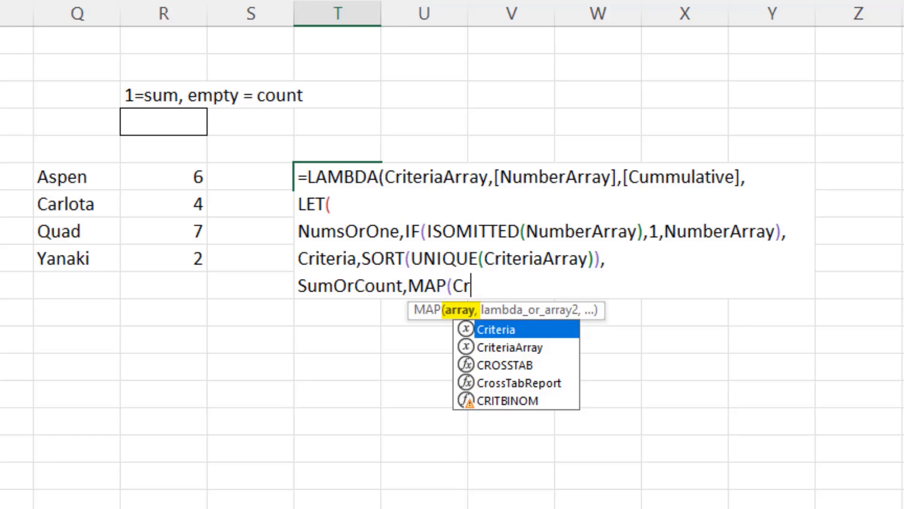
key("Tab")
type(",")
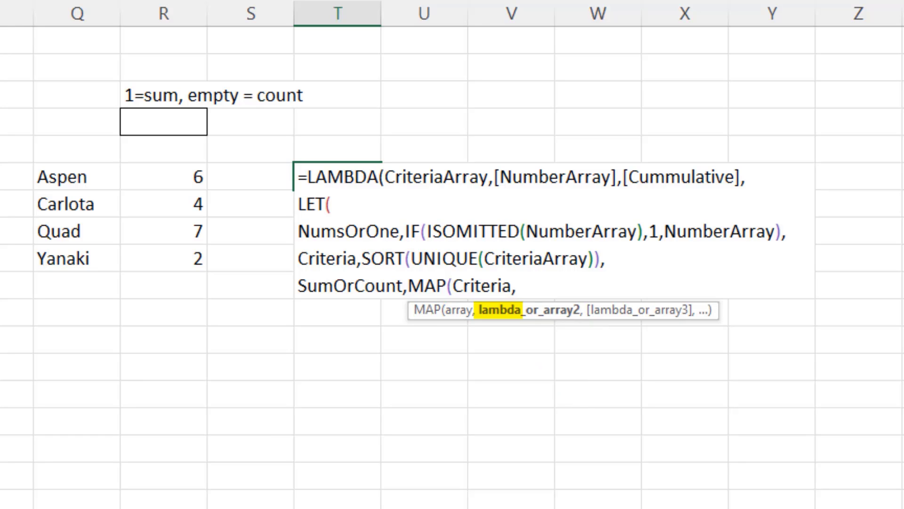
type("l")
key("Tab")
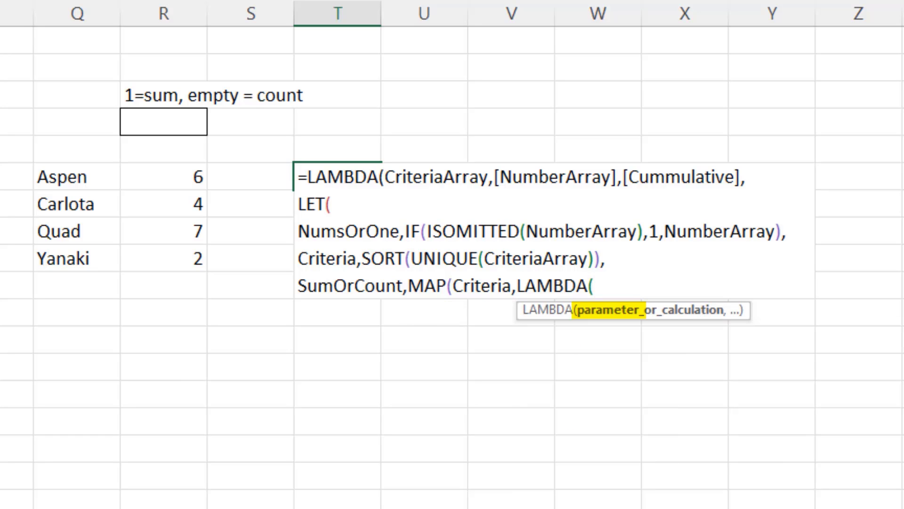
type("r")
Start the calculation in SumOrCount's inner LAMBDA as SUM((CriteriaArray=r)*
type(",sum")
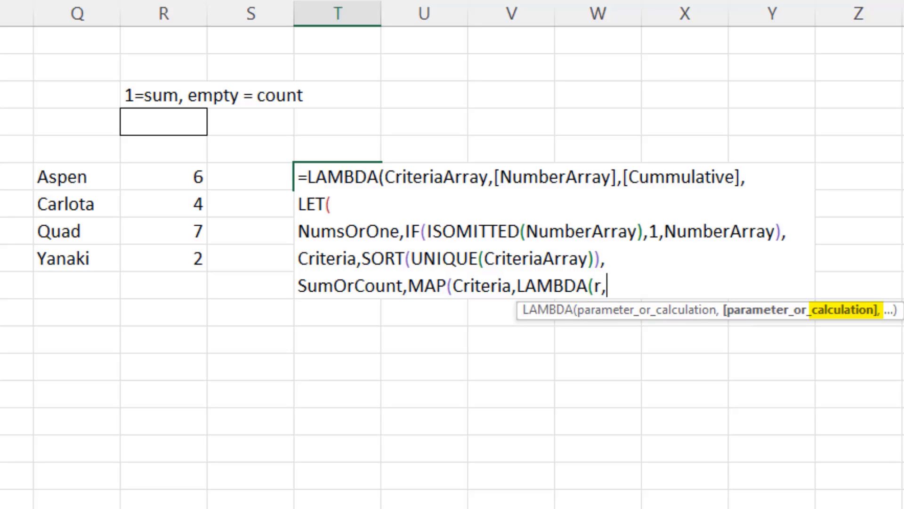
key("Tab")
type("(")
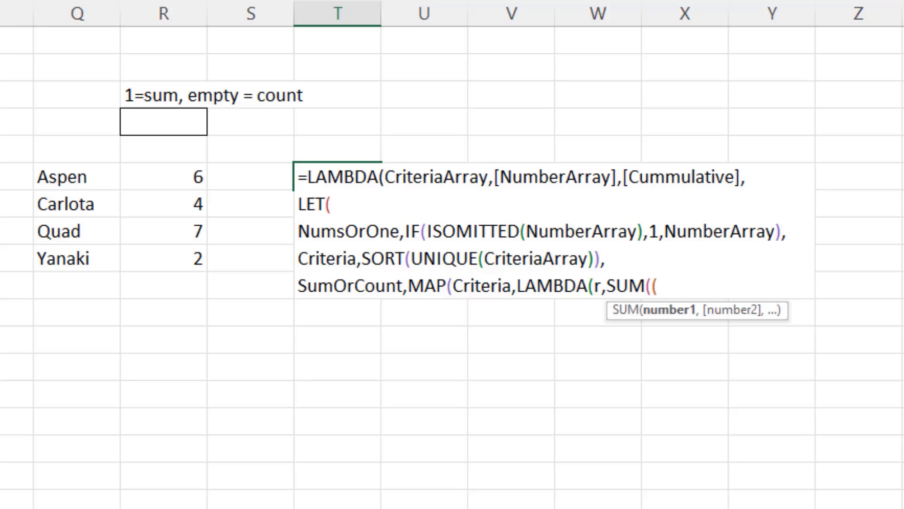
type("Cr")
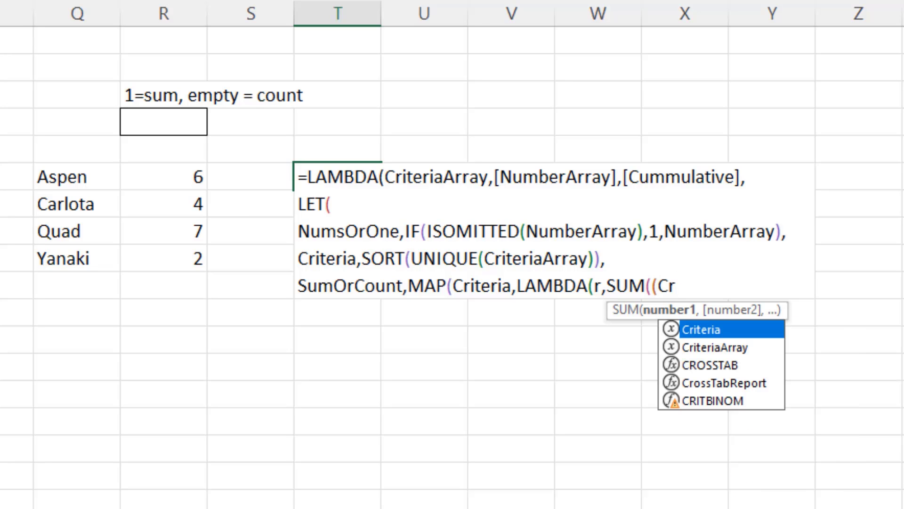
key("Down")
key("Tab")
type("=")
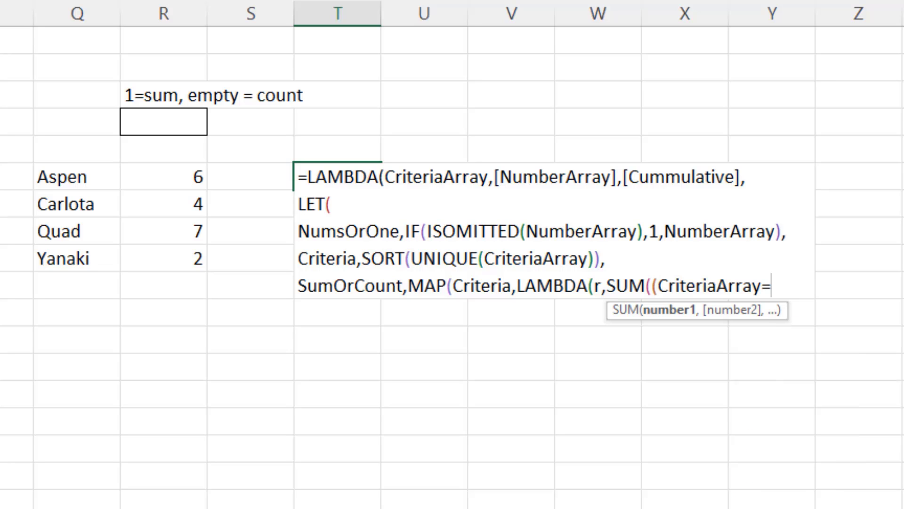
type("r)*")
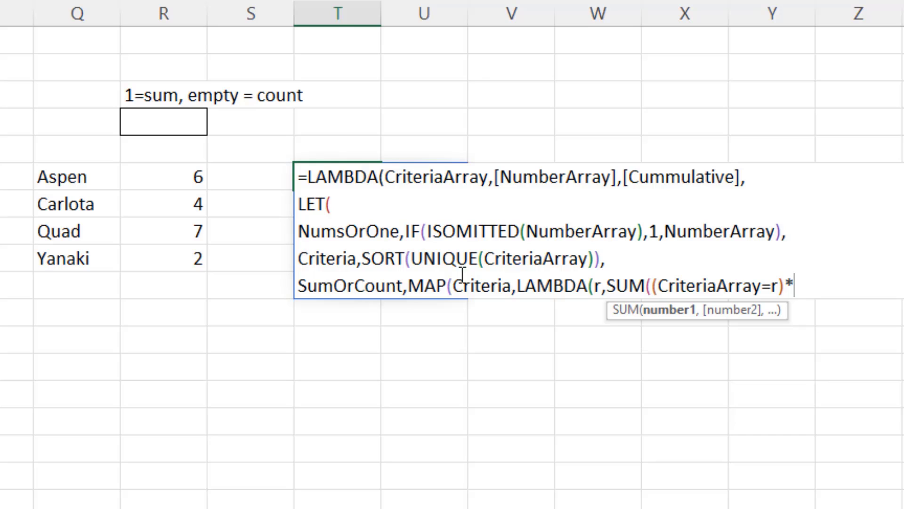
Use a copy of NumsOrOne as the multiplier in SumOrCount's SUM, close the MAP expression, and start a new formula line
double_click(370, 232)
key("ctrl+c")
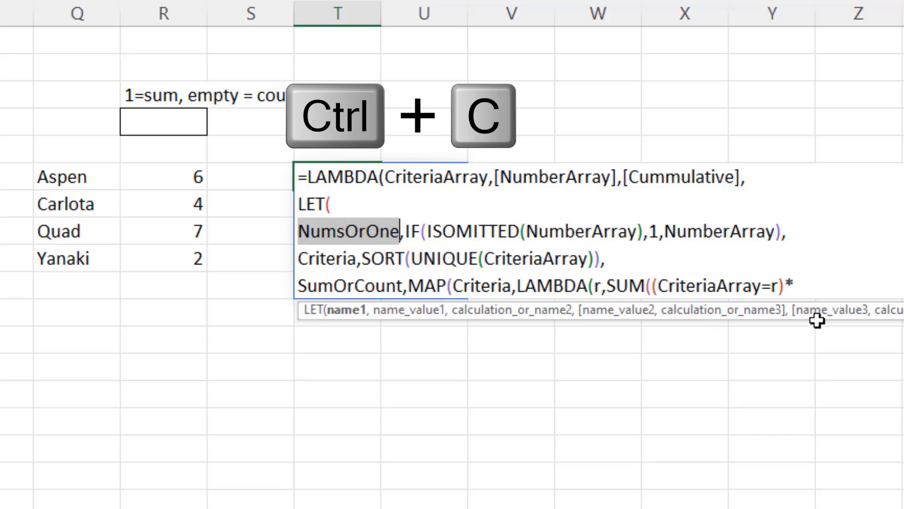
left_click(827, 285)
key("ctrl+v")
type(")")
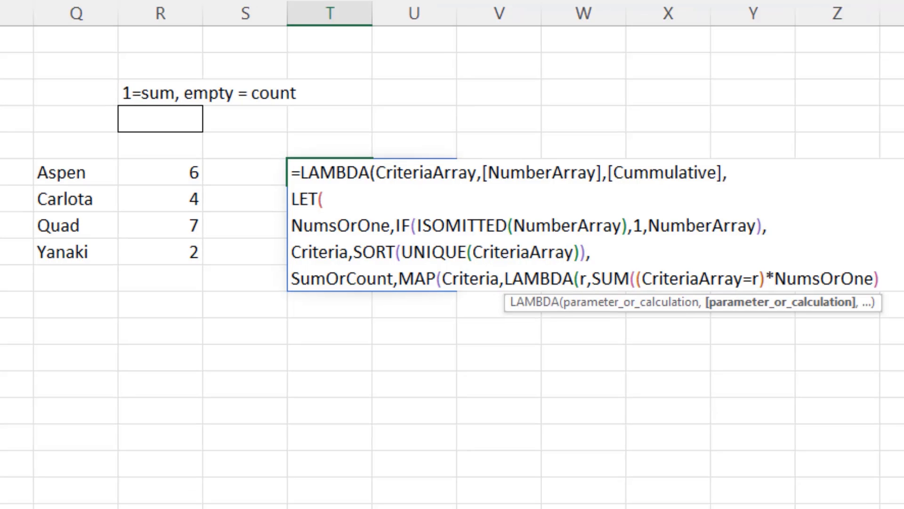
type("))")
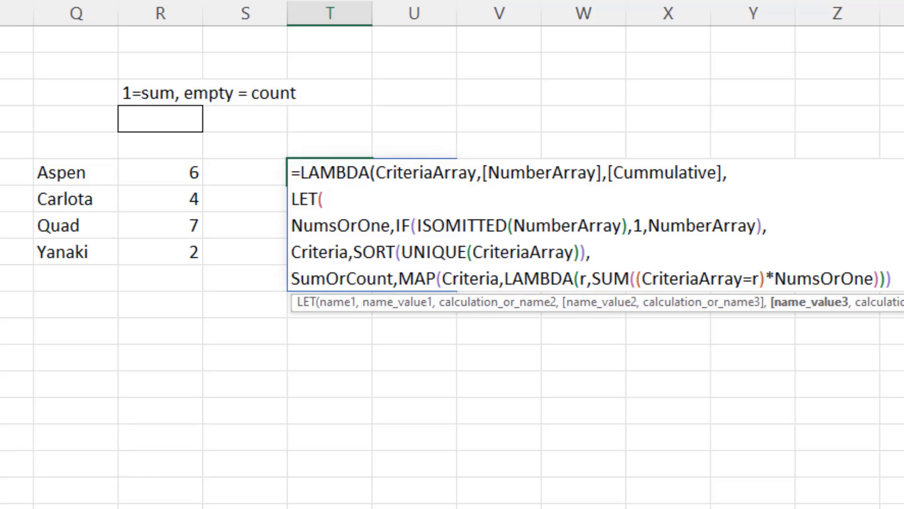
type(",")
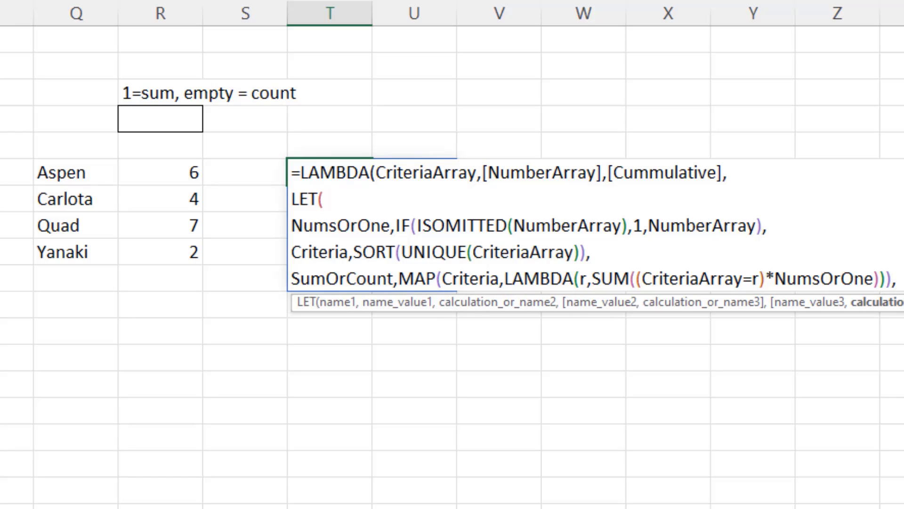
key("alt+Return")
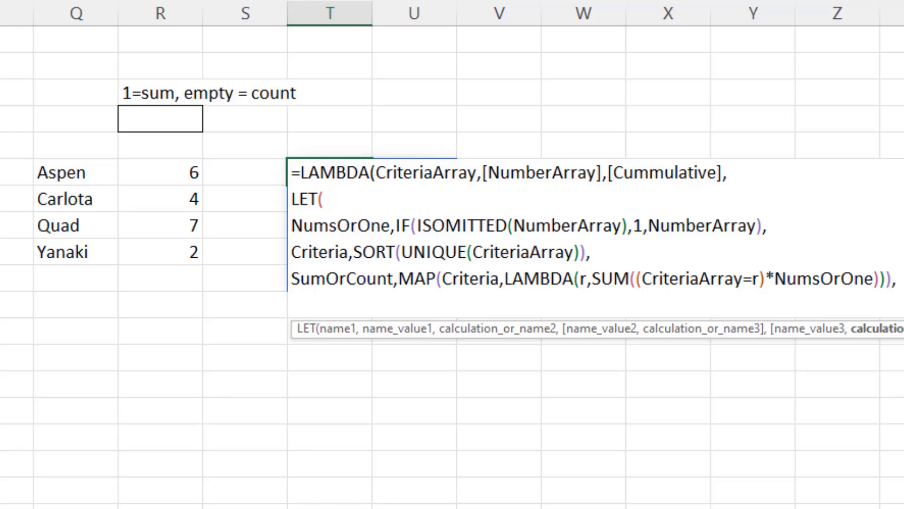
Begin the variable Run in the LET formula with SCAN, using 0 as the initial value and SumOrCount as the array
type("Run,sc")
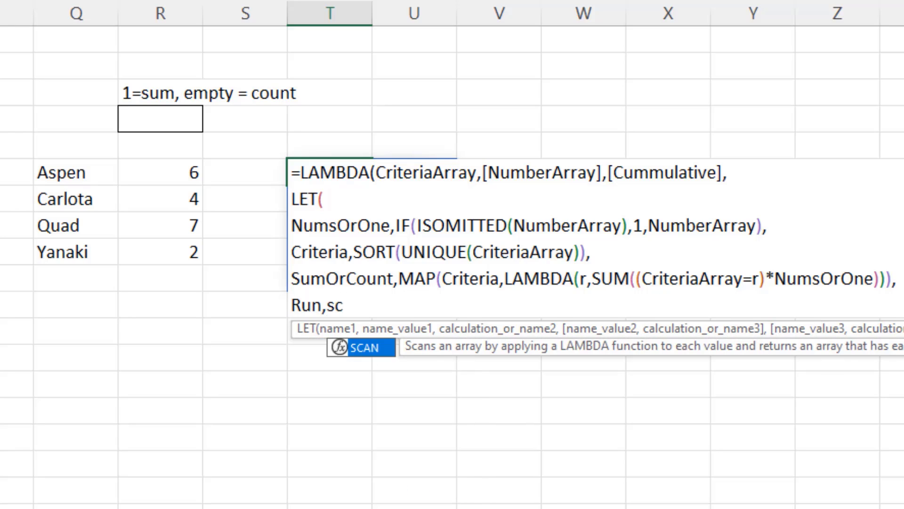
key("Tab")
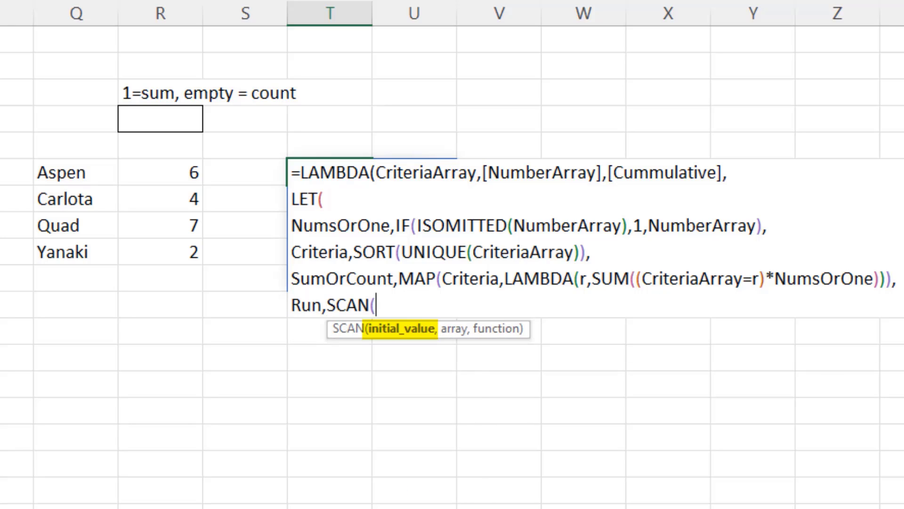
type("0,")
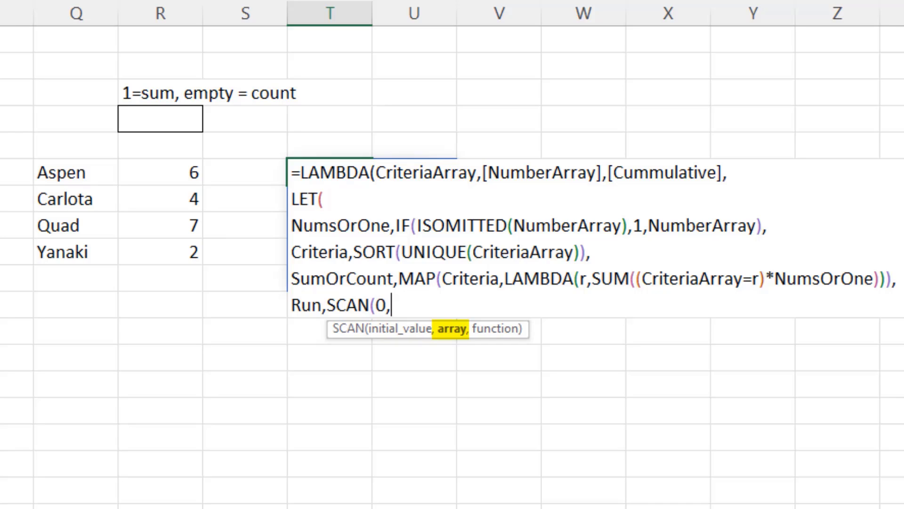
type("Sumo")
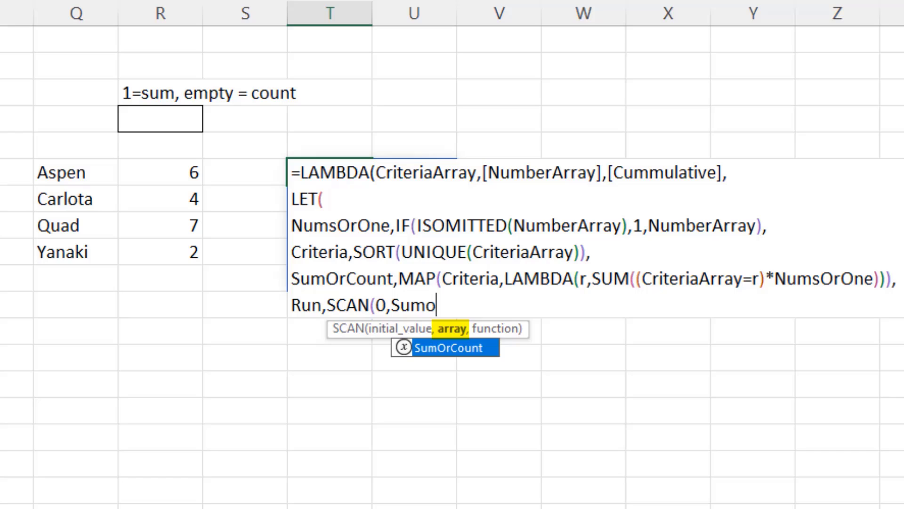
key("Tab")
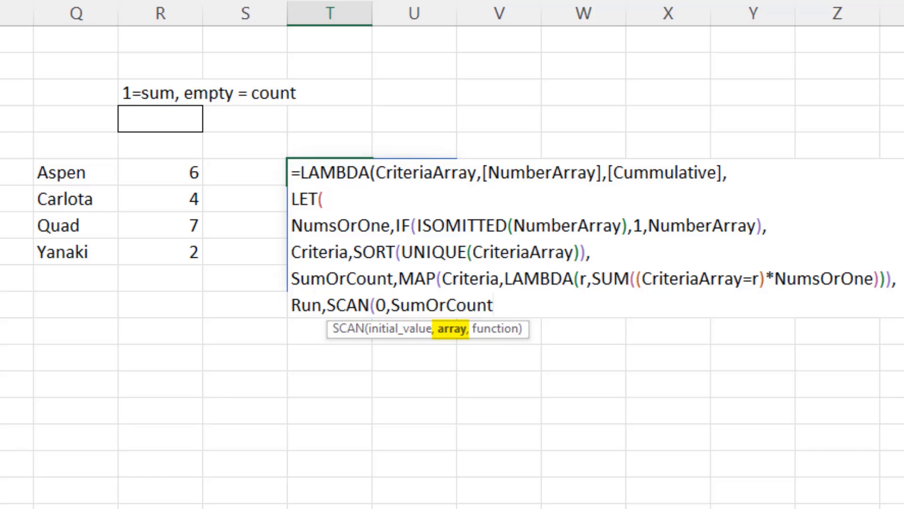
Complete Run's SCAN with LAMBDA(i,a,a+i), close the expression, and start a new formula line
type(",l")
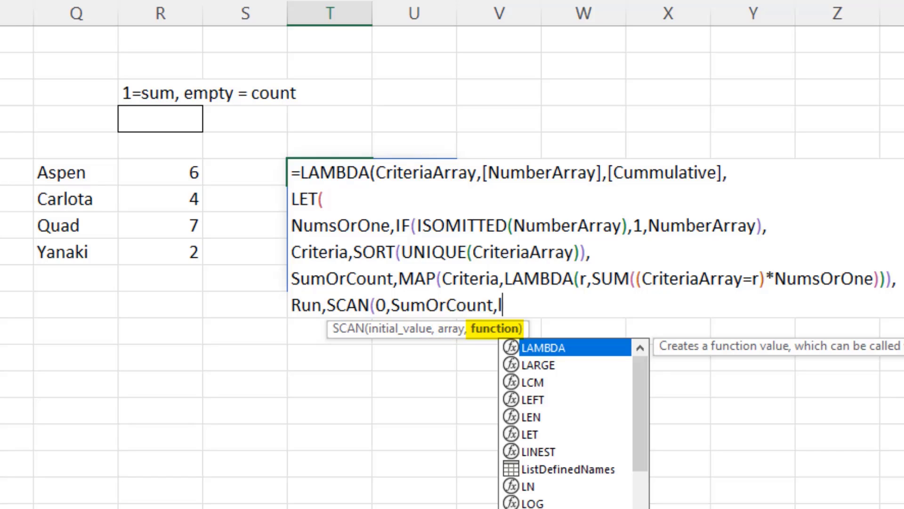
key("Tab")
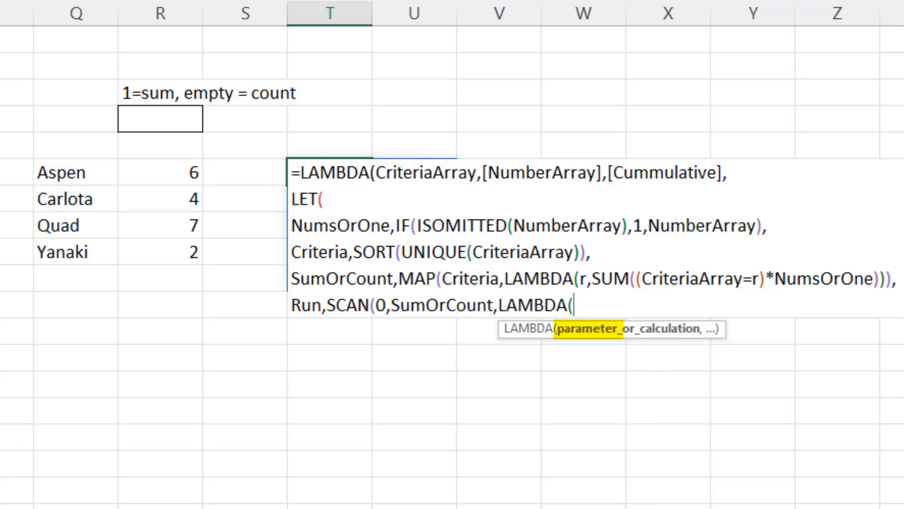
type("i,")
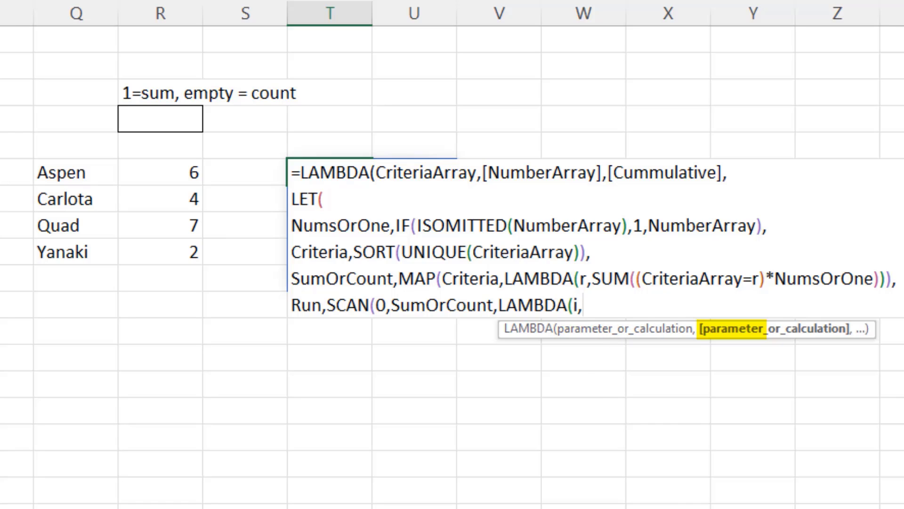
type("a,")
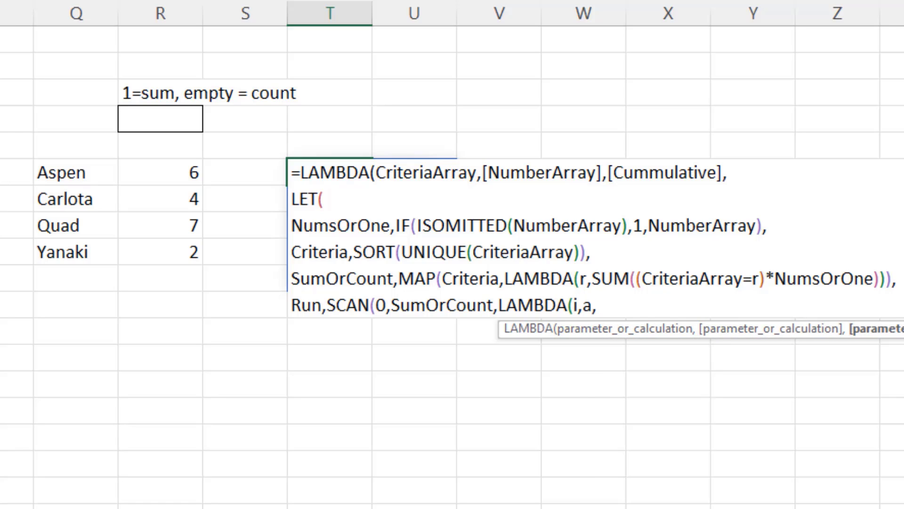
type("a+i))")
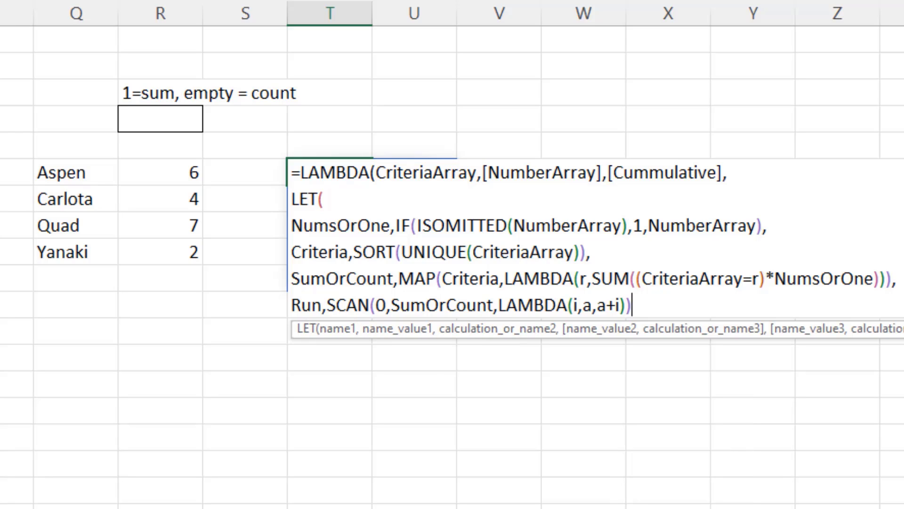
type(",")
key("alt+Return")
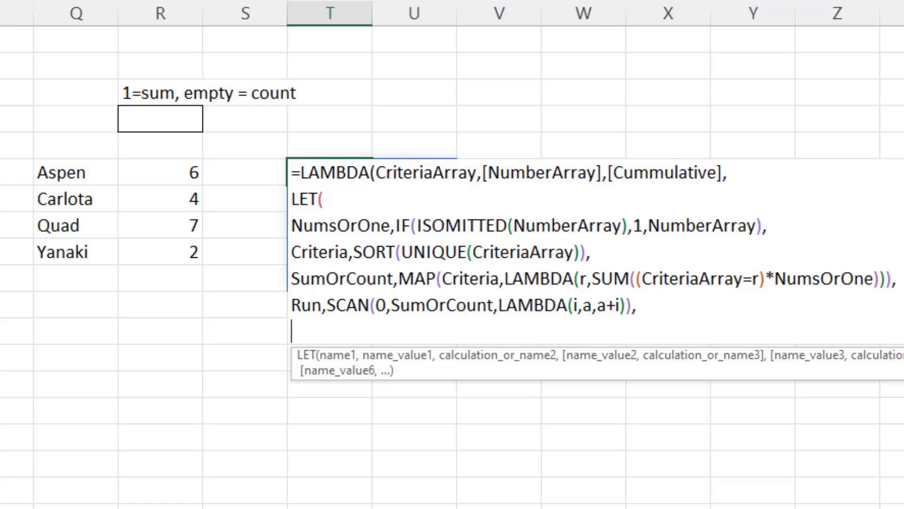
Add the variable TwoColRep to the LET formula, defined as HSTACK(Criteria,SumOrCount)
type("TwoCol")
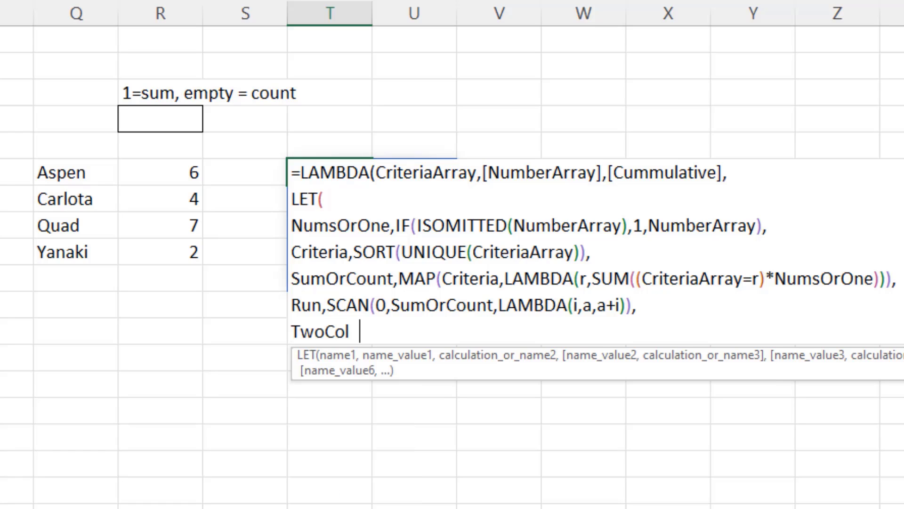
key("BackSpace")
type("Rep")
type(",hs")
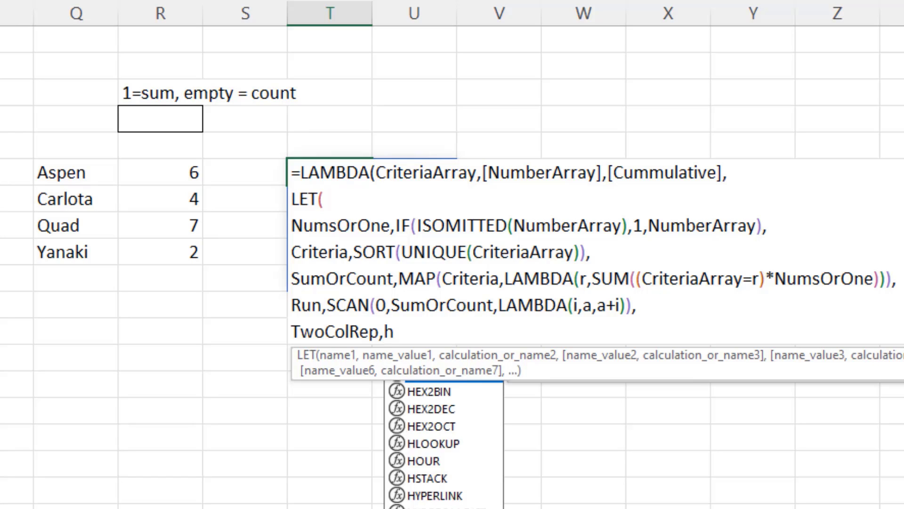
key("Tab")
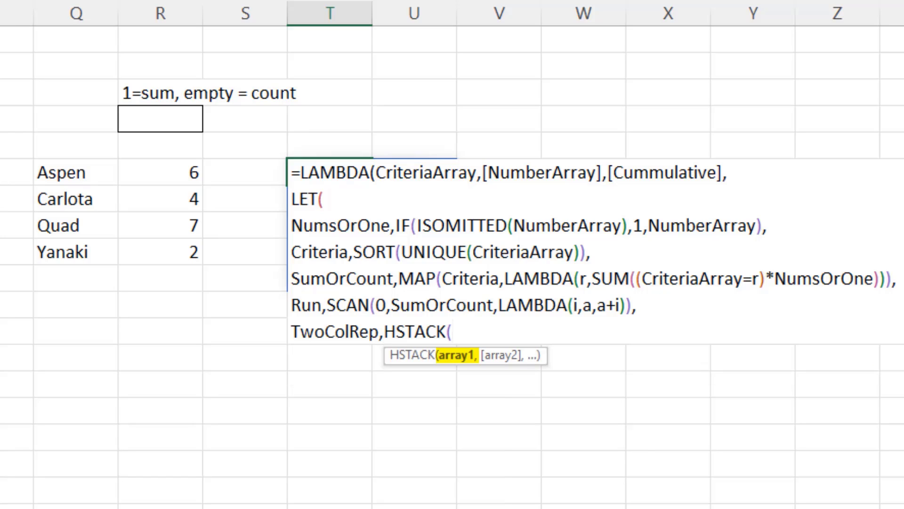
type("Cr")
key("Tab")
type(",s")
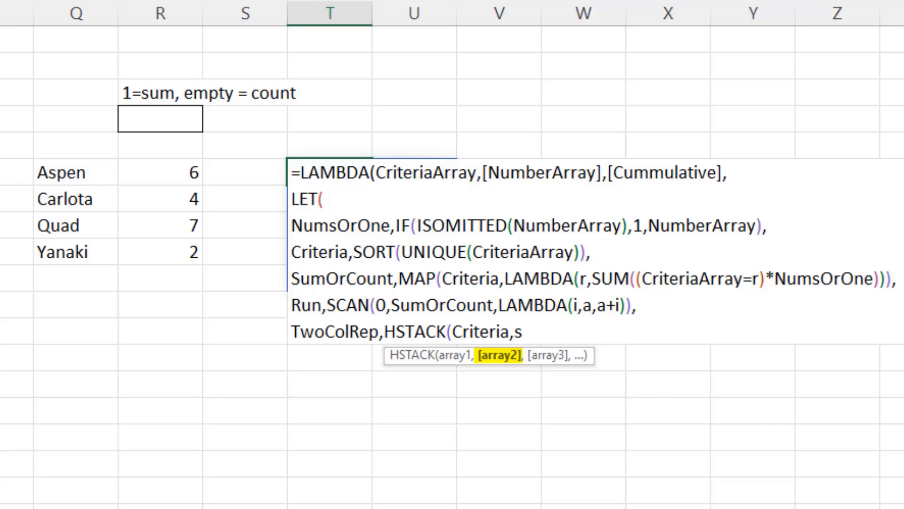
type("umo")
key("Tab")
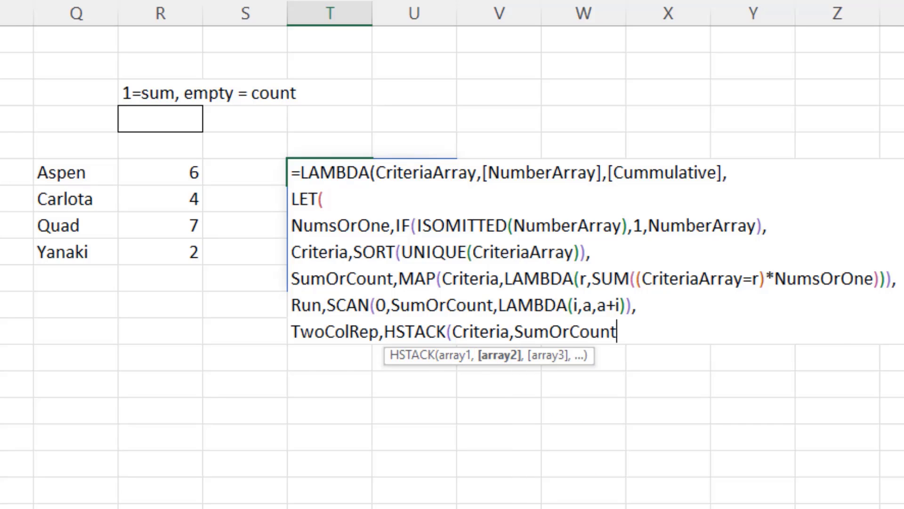
type(")")
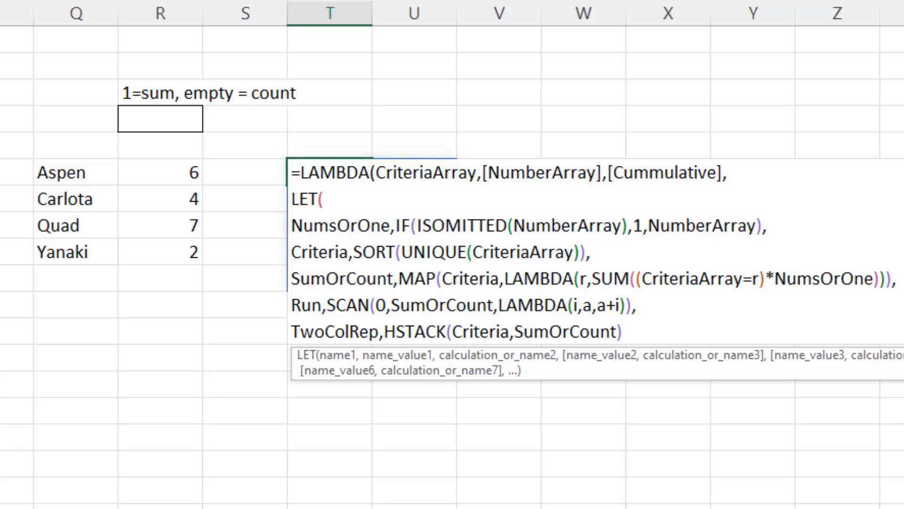
Wrap TwoColRep's HSTACK in a VSTACK and add HSTACK("Total",SUM(SumOrCount)) as its second array
type("vs")
key("Tab")
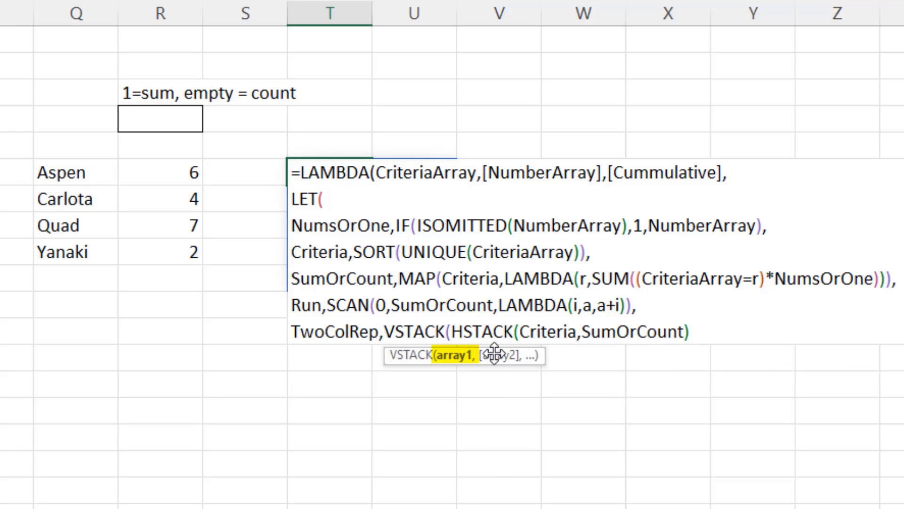
type(",")
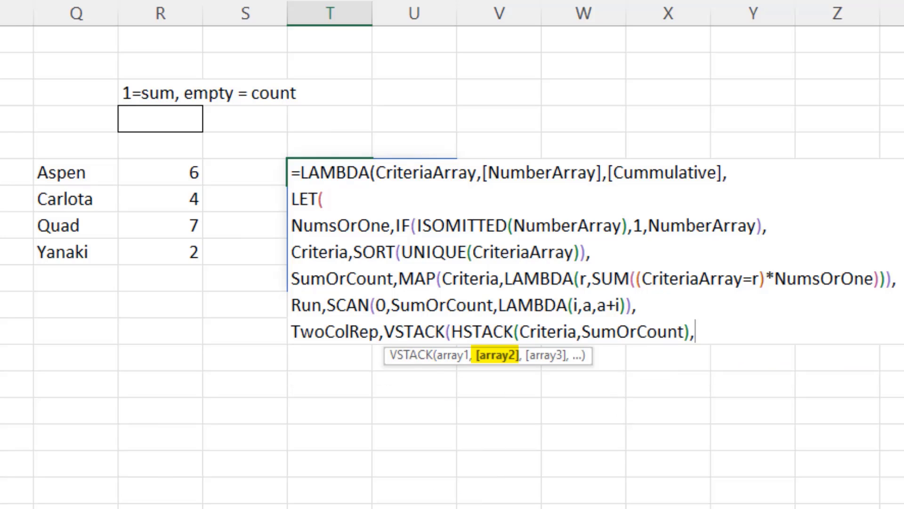
type("hs")
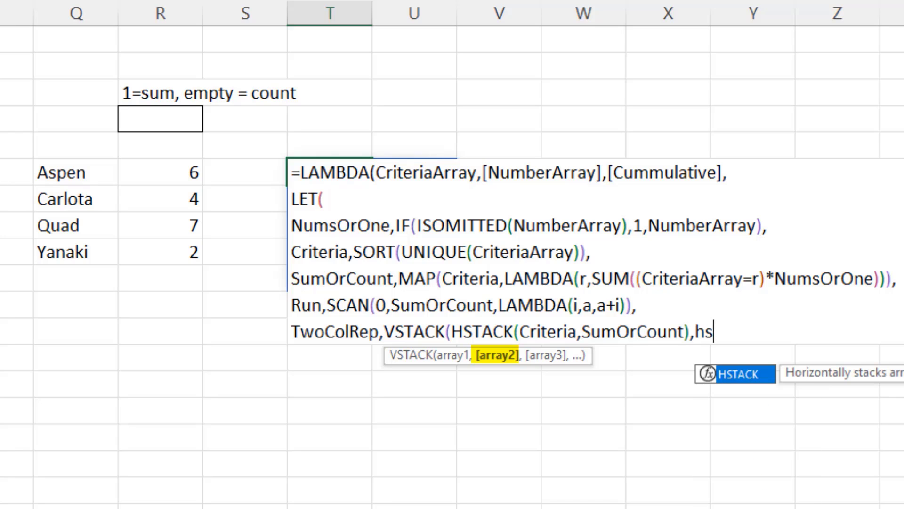
key("Tab")
type("\"Total\",SUM(su")
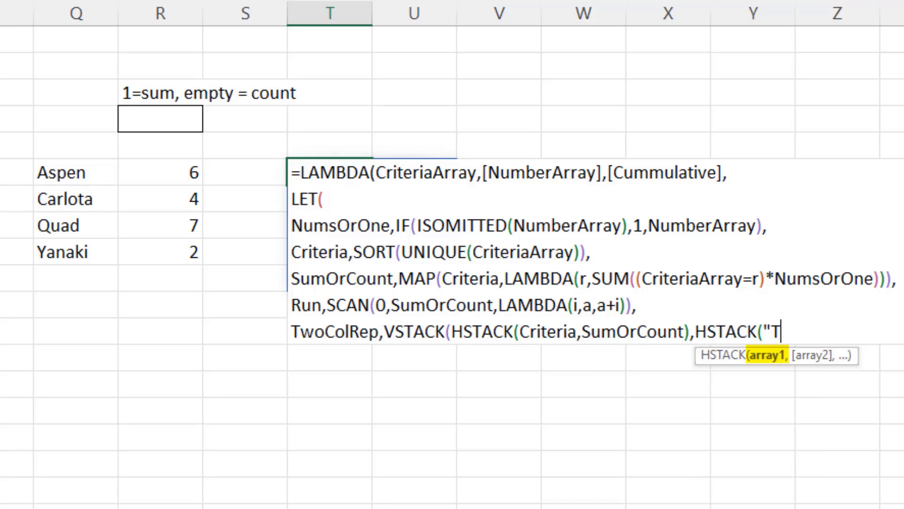
type("m")
key("Tab")
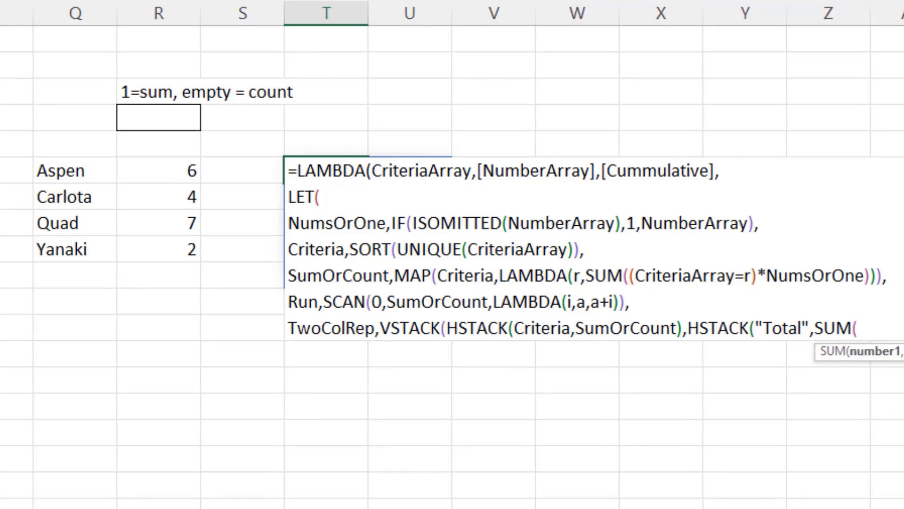
type("sumo")
key("Tab")
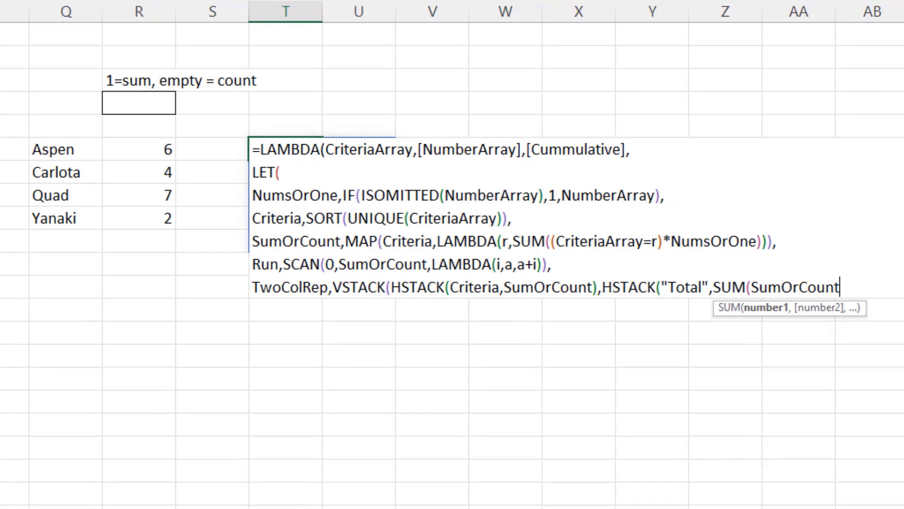
type("))")
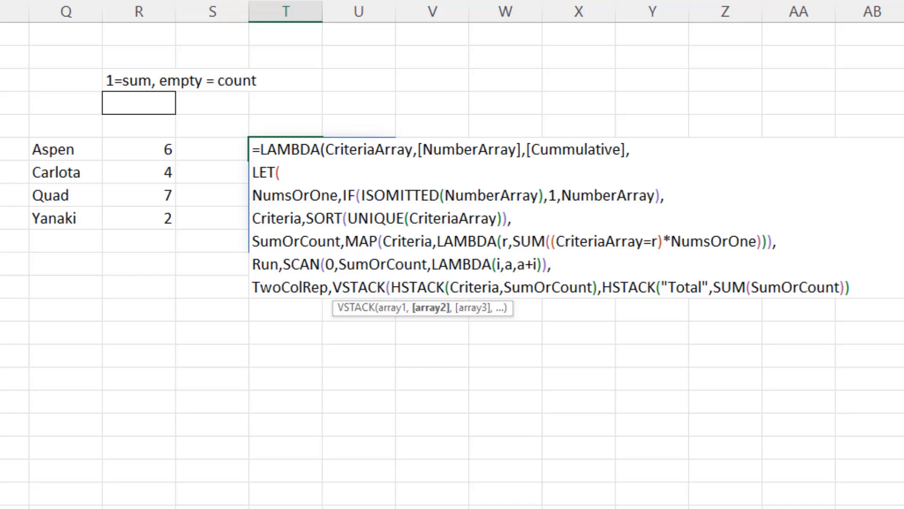
Check both array arguments of TwoColRep's VSTACK, close the expression, and start a new formula line
left_click(432, 310)
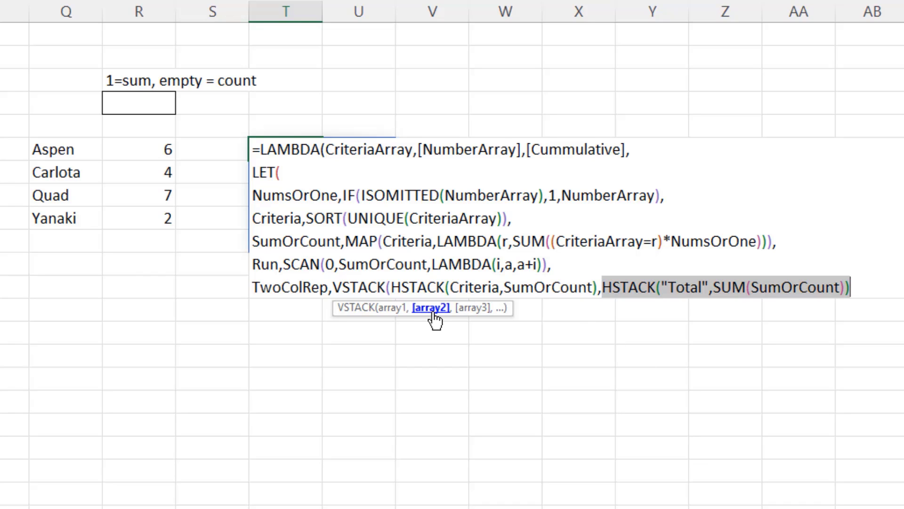
left_click(394, 311)
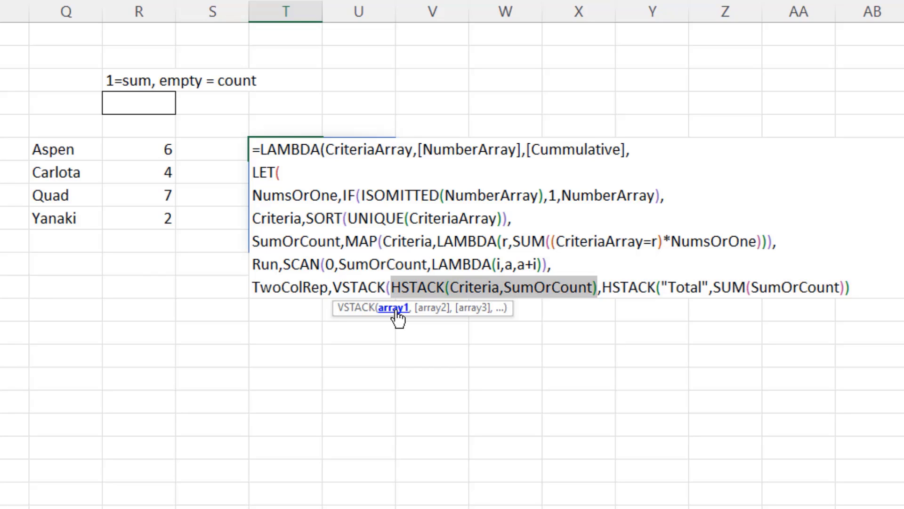
left_click(858, 289)
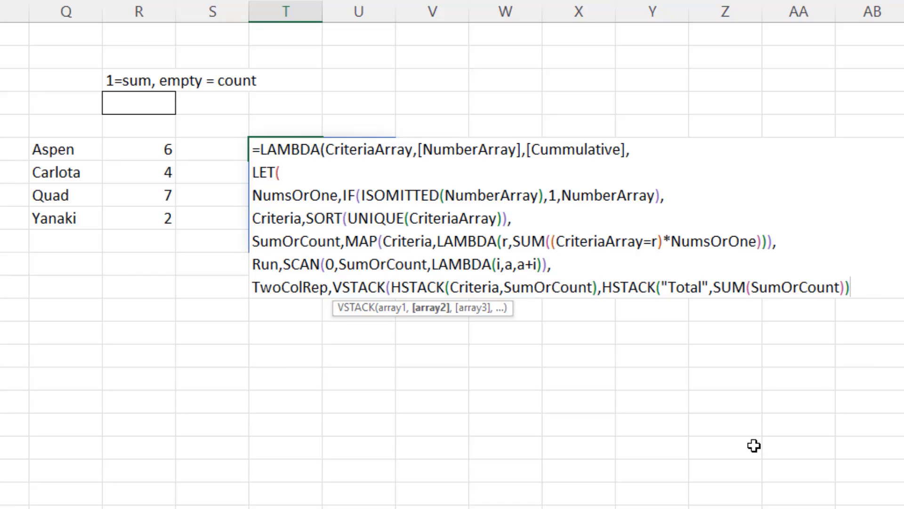
type(")")
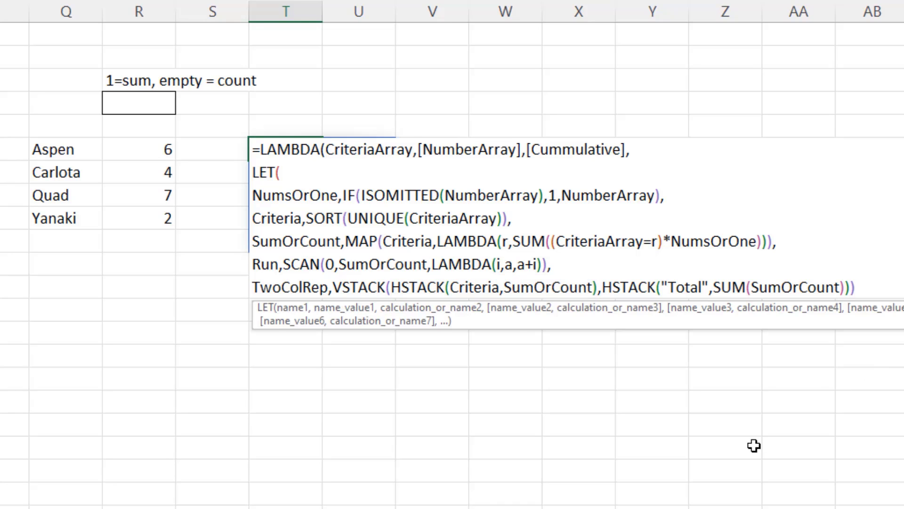
type(",")
key("alt+Return")
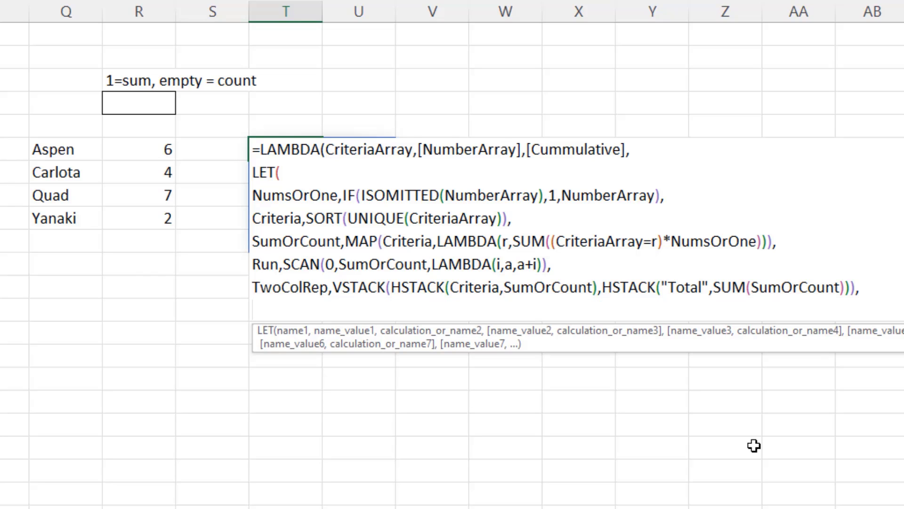
Add an IF as the LET formula's final calculation, after a blank line, using Cummulative as the logical test
key("alt+Return")
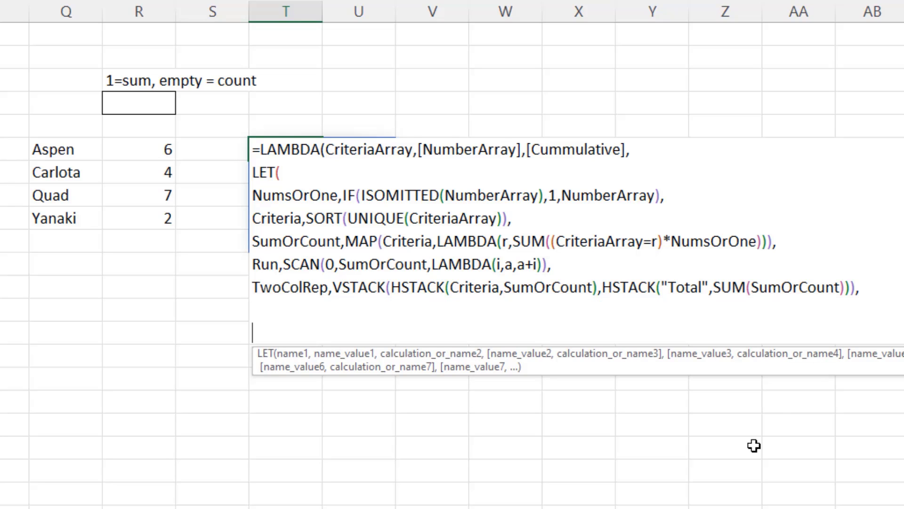
type("IF(")
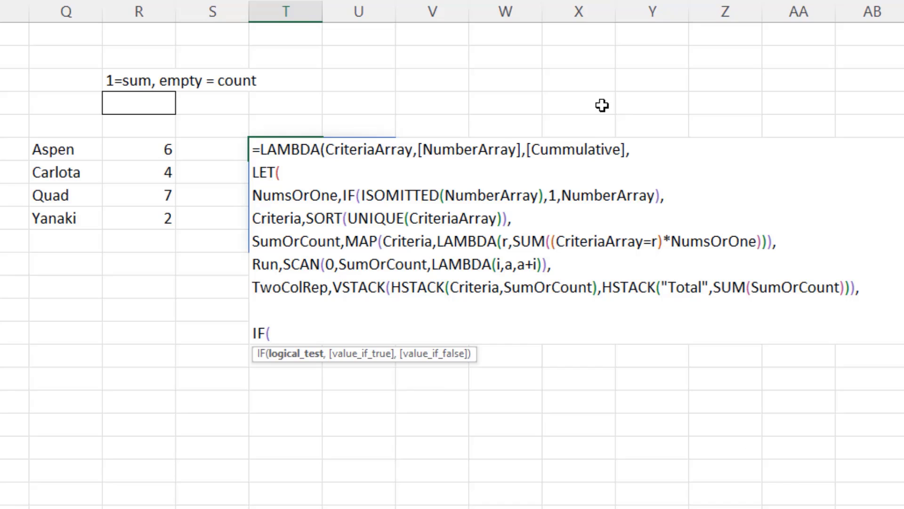
left_click_drag(530, 149, 622, 151)
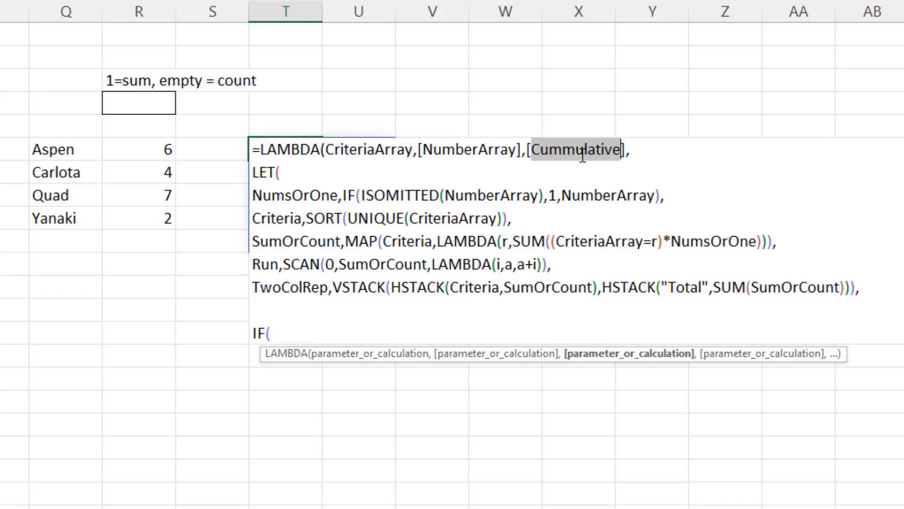
key("ctrl+c")
left_click(315, 336)
key("ctrl+v")
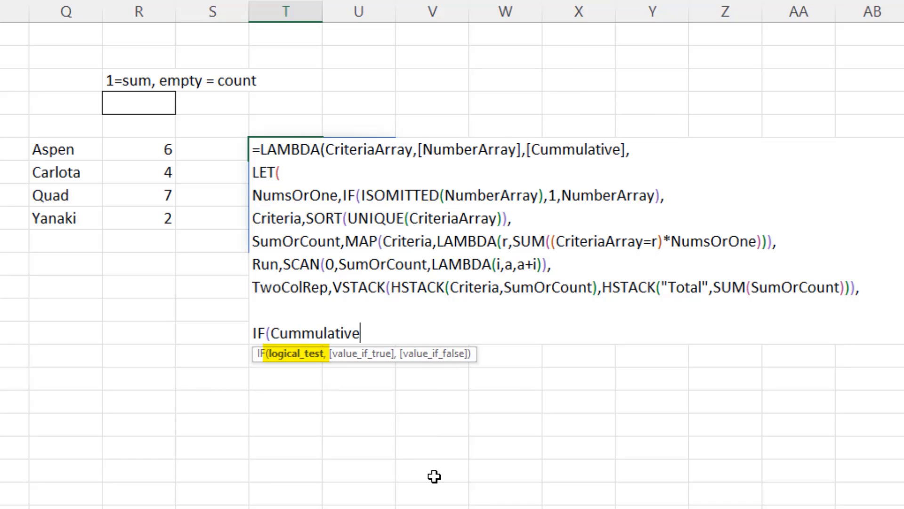
type(",")
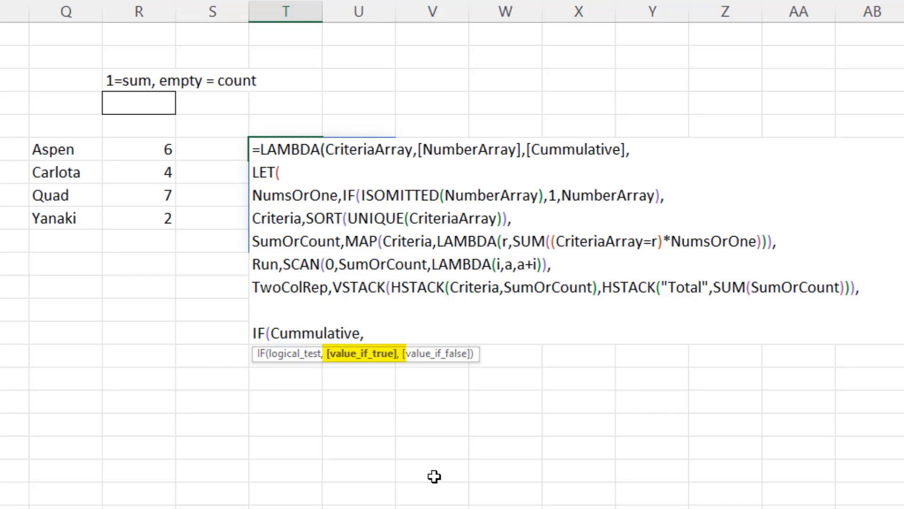
Set the IF's value_if_true to HSTACK(TwoColRep,Run)
type("two")
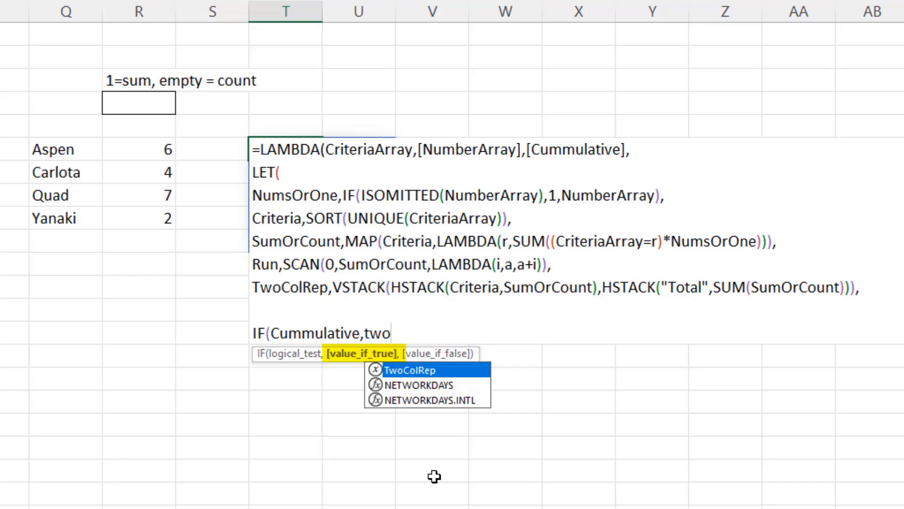
key("Tab")
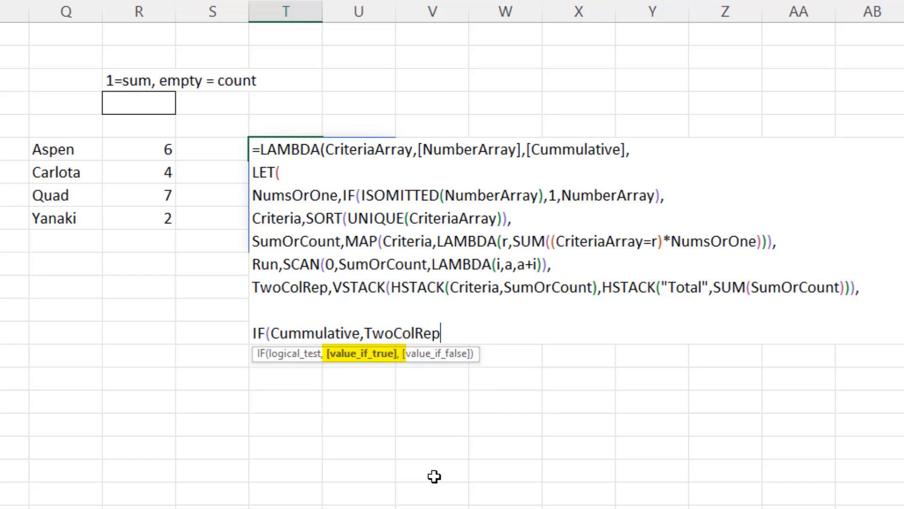
left_click(364, 334)
type("hs")
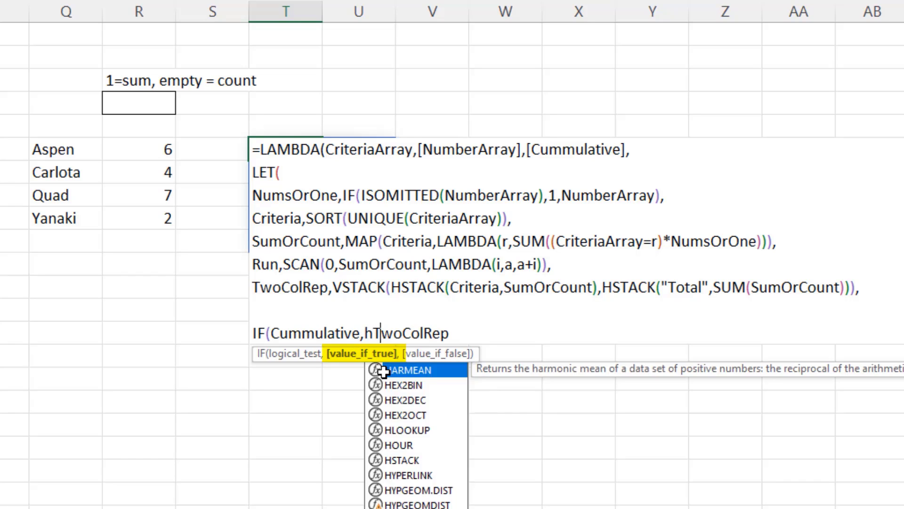
key("Tab")
key("End")
type(",Run")
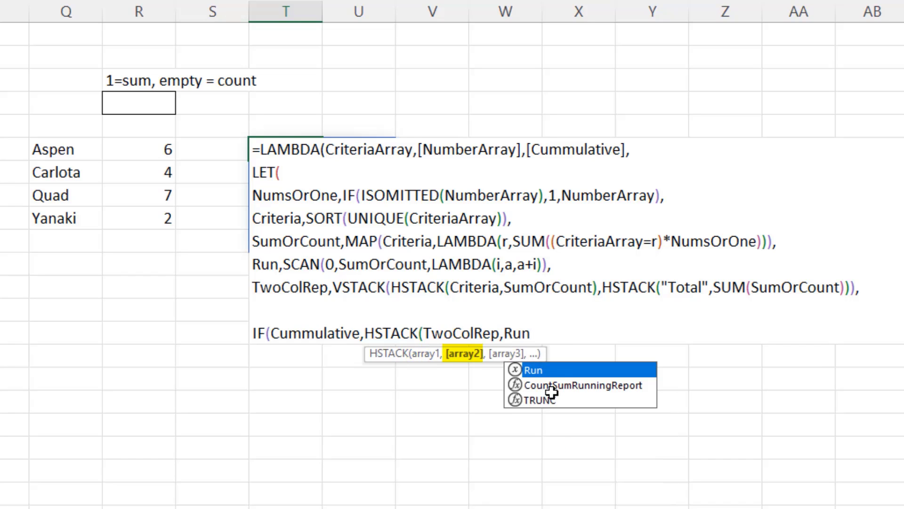
type(")")
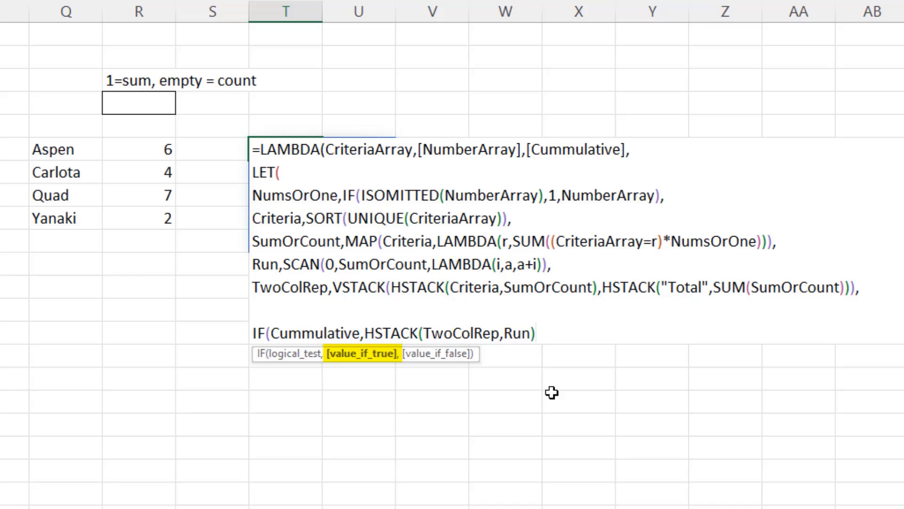
Set the IF's value_if_false to TwoColRep and close the IF, LET and LAMBDA functions
type(",")
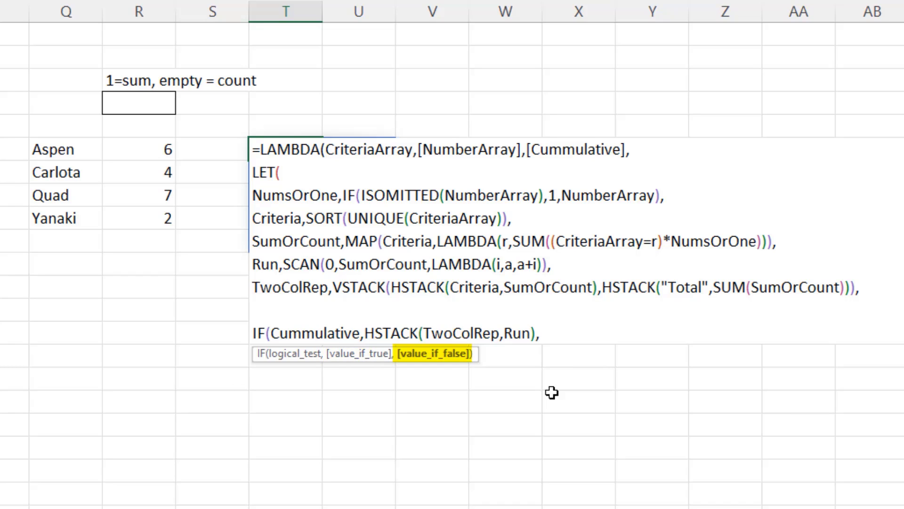
type("two")
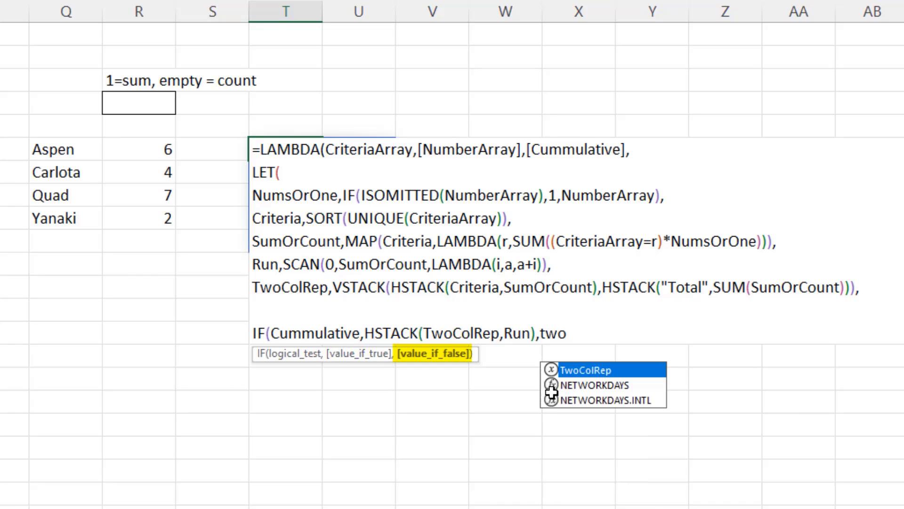
key("Tab")
type(")")
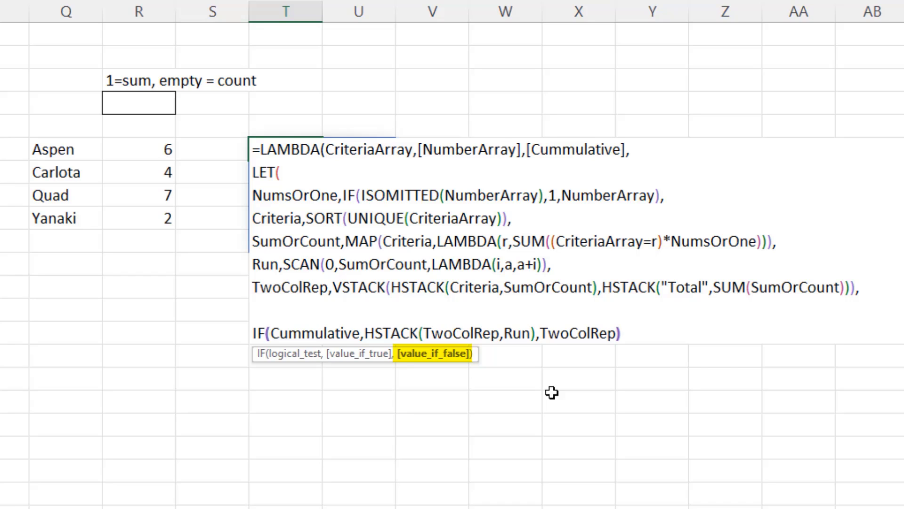
type(")")
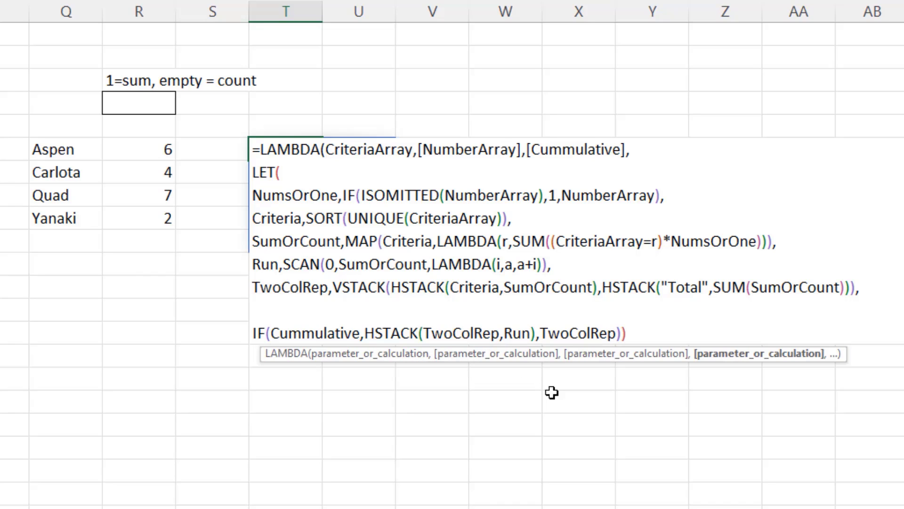
type(")")
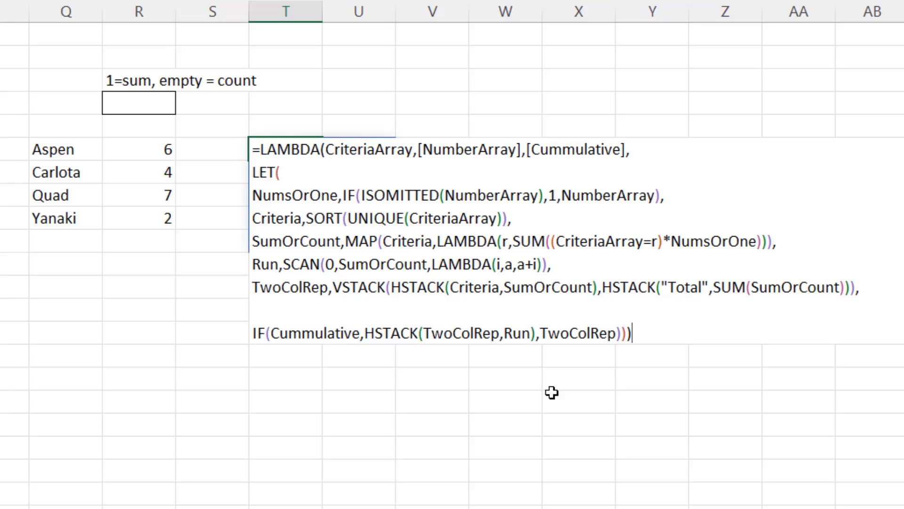
Test the LAMBDA in T6 by calling it with J6:J24 as the only argument and enter the formula
type("(")
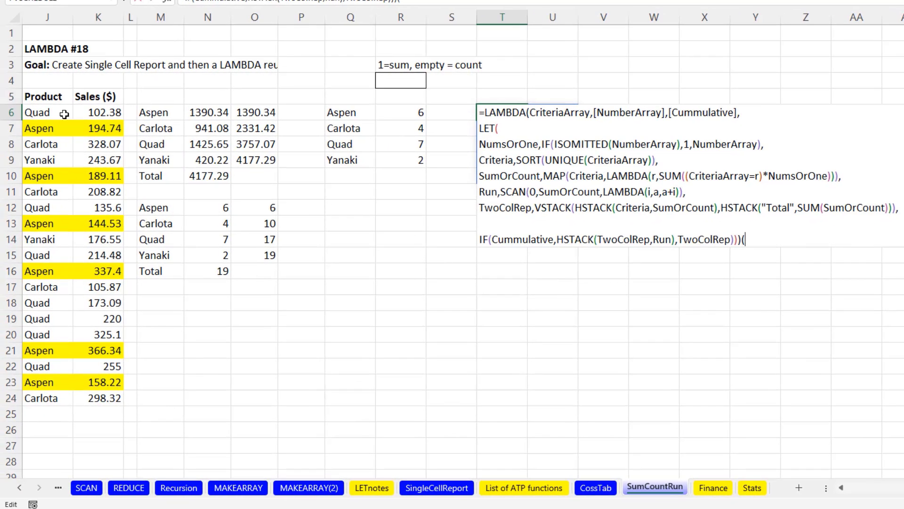
left_click_drag(63, 113, 60, 399)
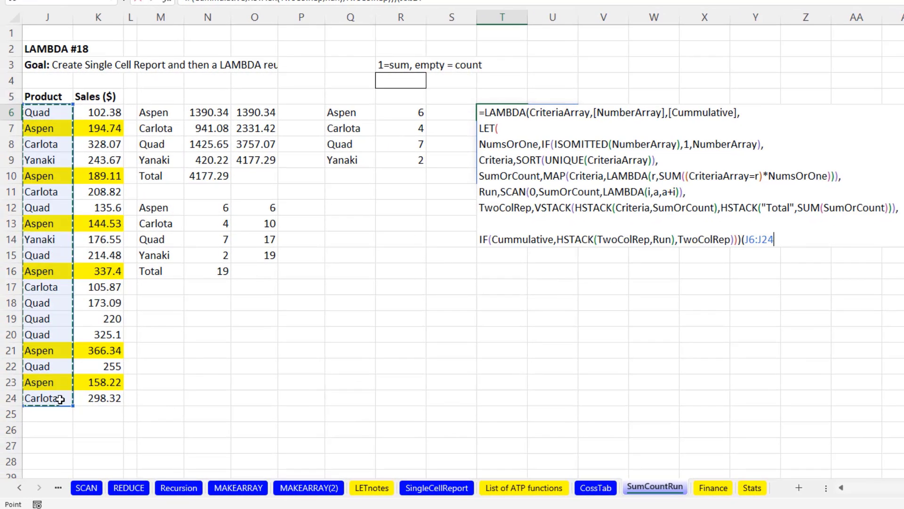
type(")")
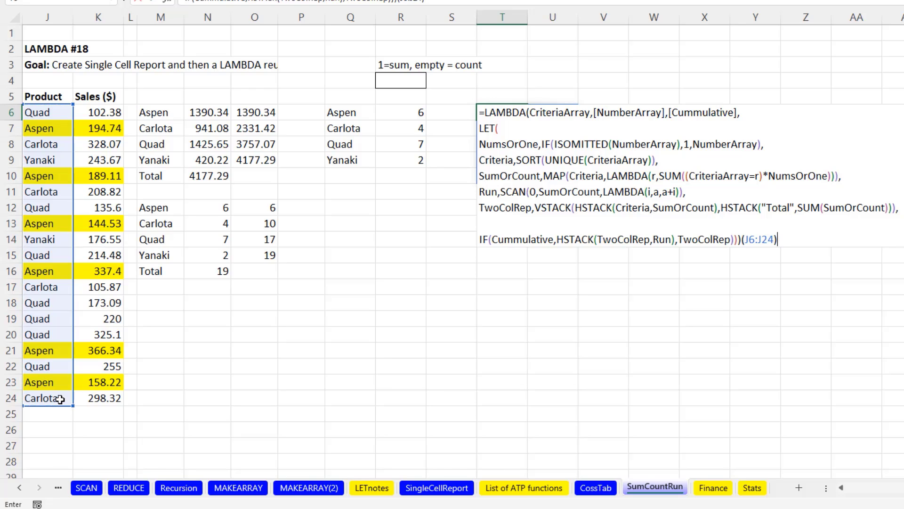
key("Return")
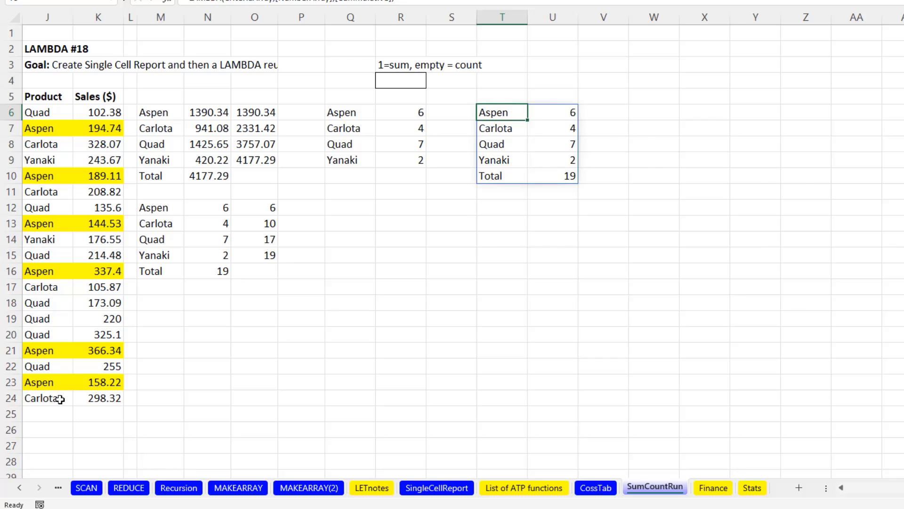
Add K6:K24 as the NumberArray argument in T6's test call and enter the formula
key("F2")
key("BackSpace")
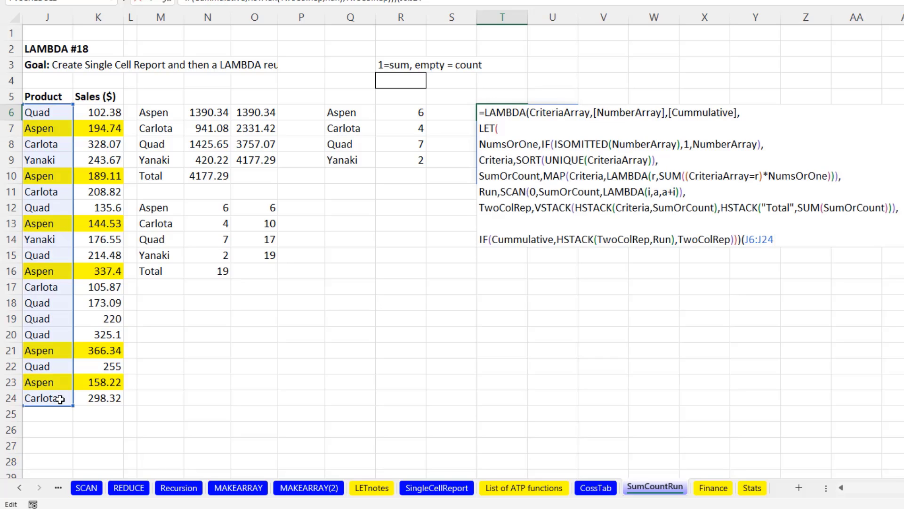
type(",")
left_click_drag(99, 113, 128, 396)
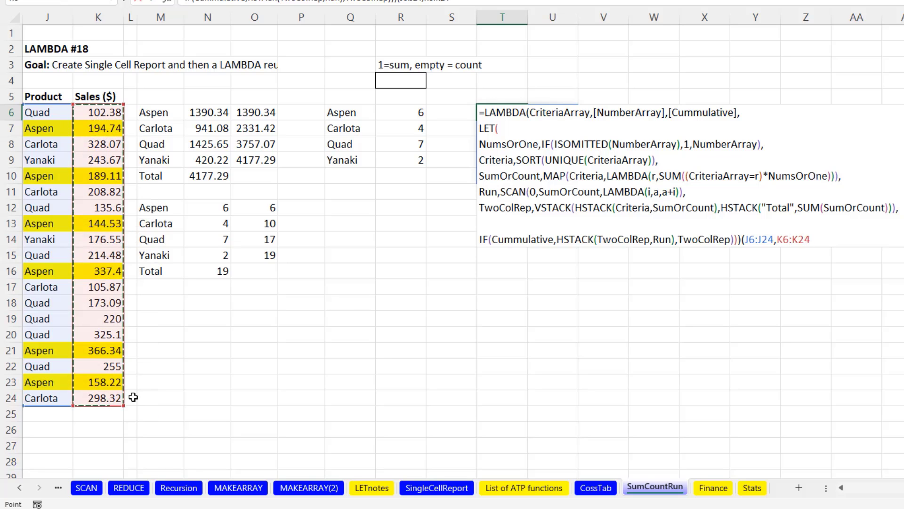
type(")")
key("Return")
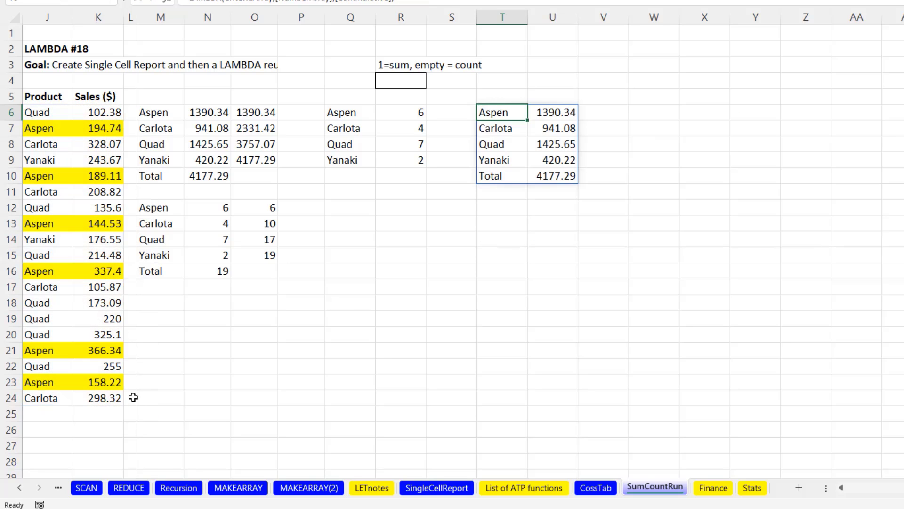
Add 1 as the Cummulative argument in T6's test call and enter the formula
key("F2")
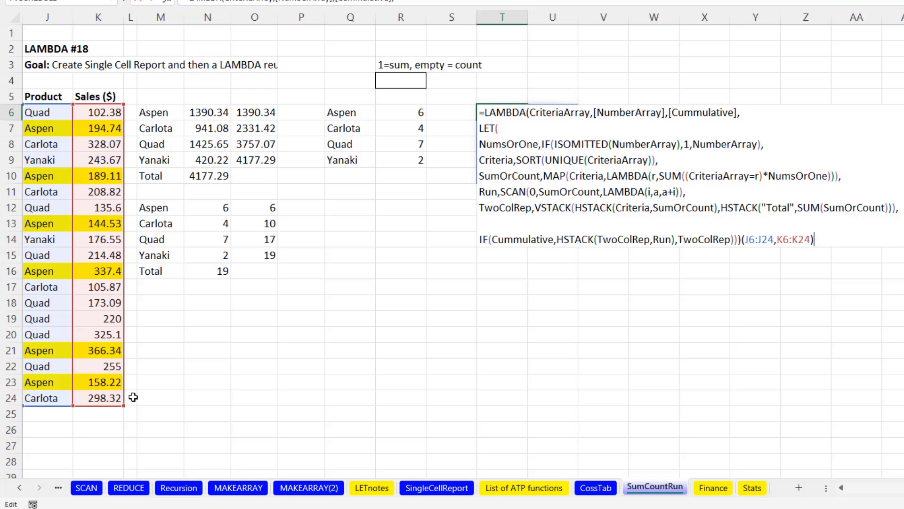
key("BackSpace")
type(",1)")
key("ctrl+Return")
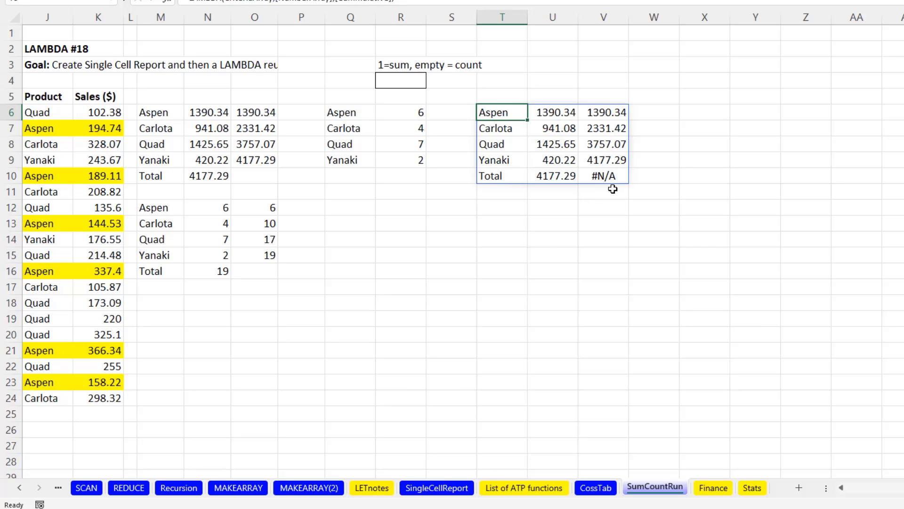
Wrap Run's SCAN in T6 in a VSTACK with an empty text string "" as the second array, and enter the formula
key("F2")
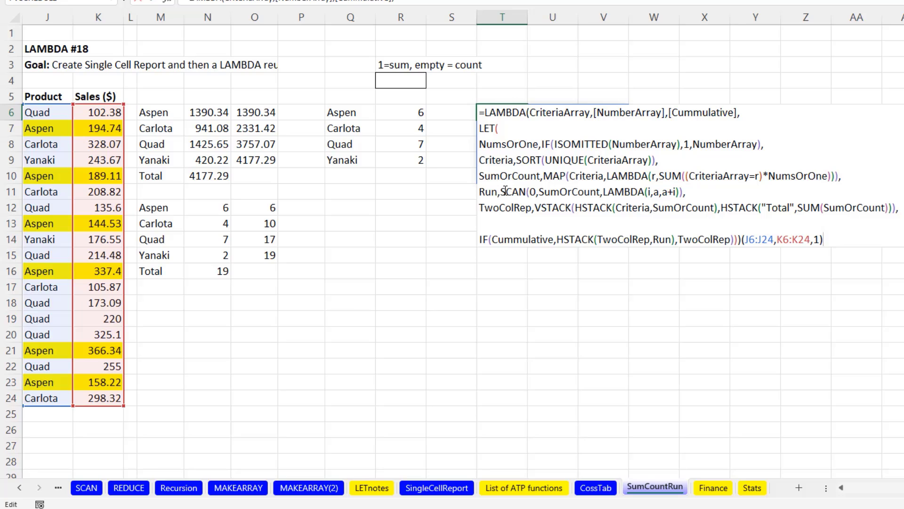
left_click(503, 192)
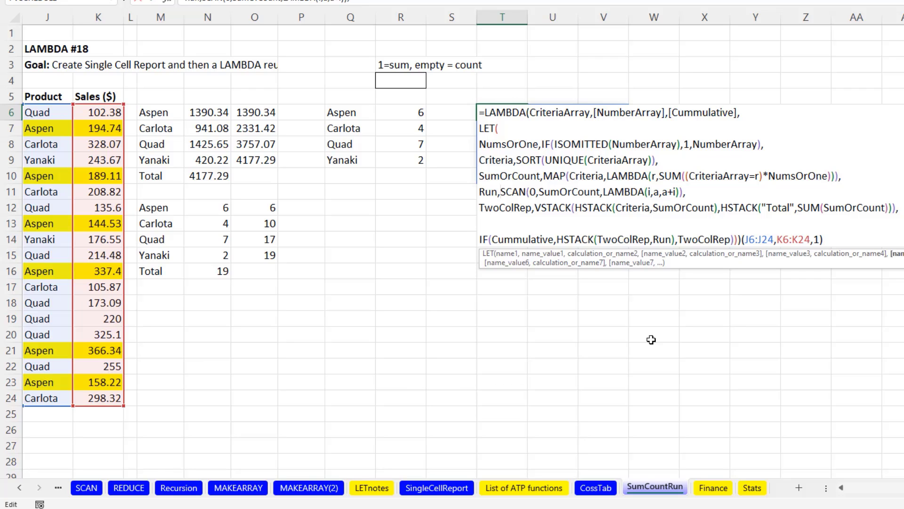
type("vs")
key("Tab")
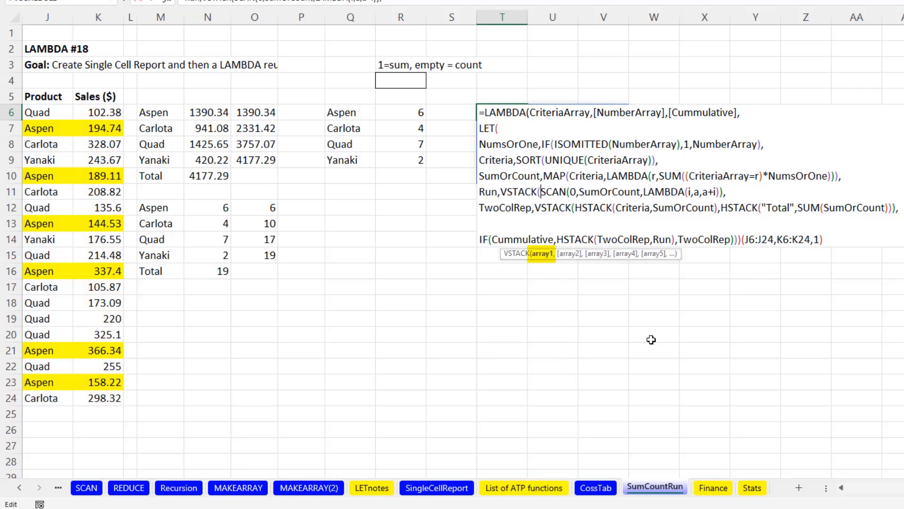
left_click(725, 192)
left_click(724, 191)
type(",")
type("\"\"")
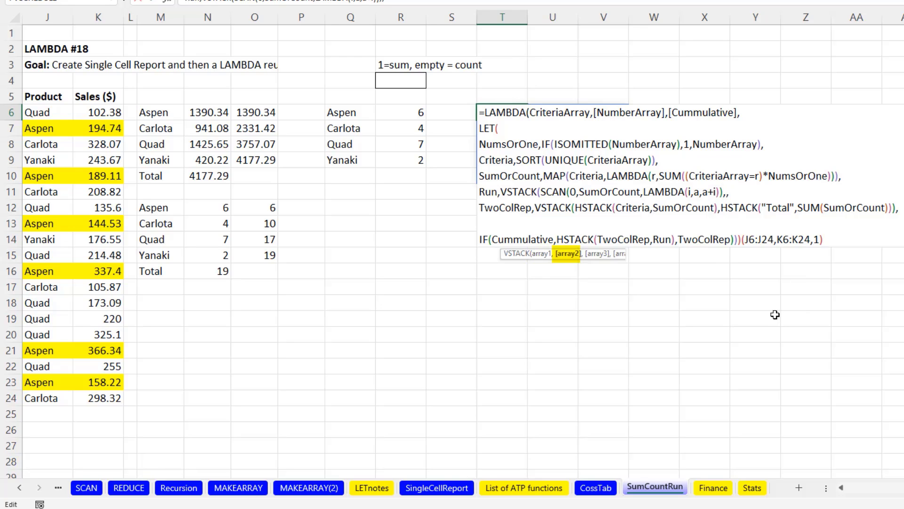
type(")")
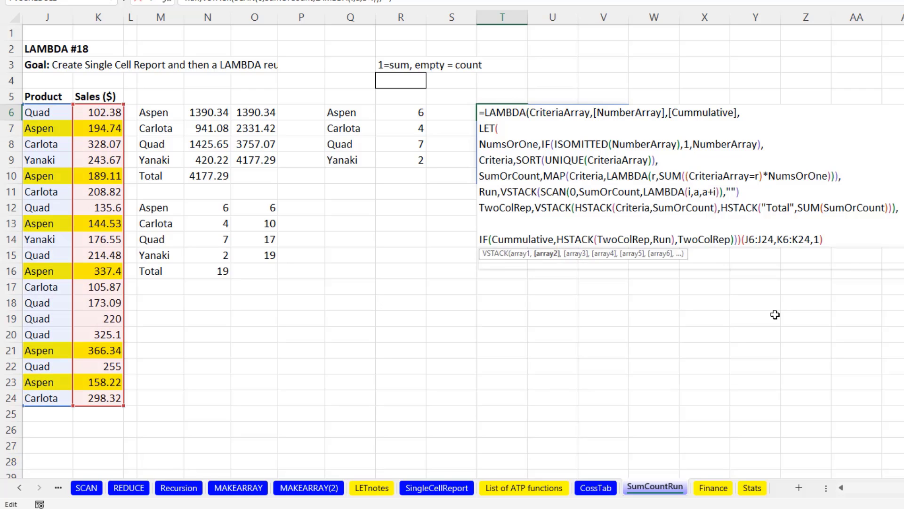
key("ctrl+Return")
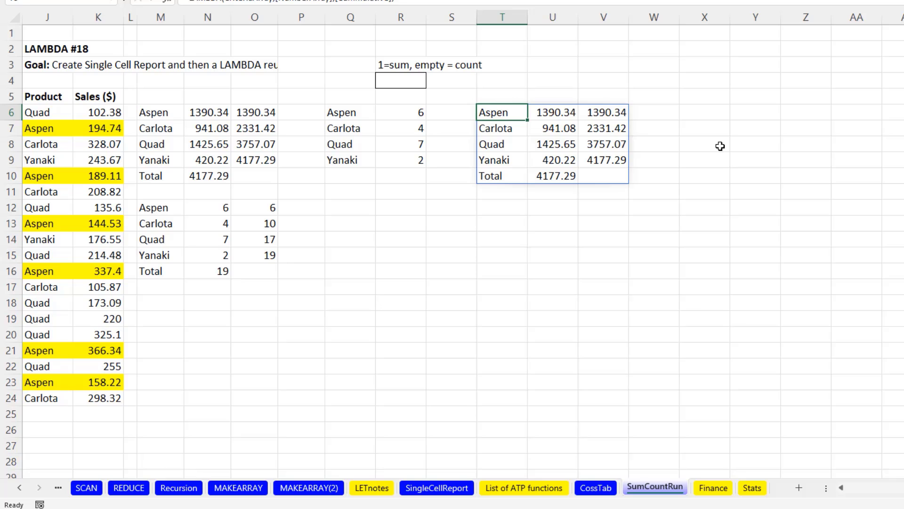
Remove K6:K24 from T6's test call, leaving the arguments J6:J24,,1, and compare the report with the one in M12
key("F2")
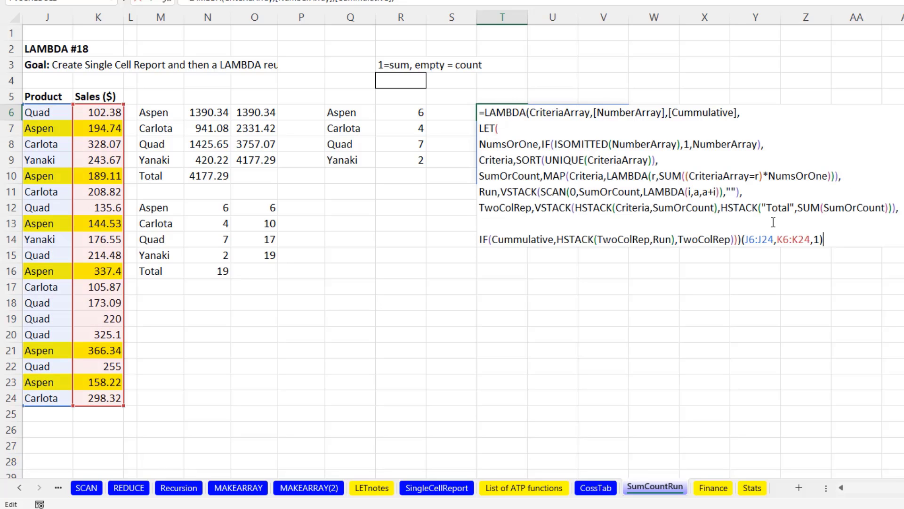
double_click(791, 240)
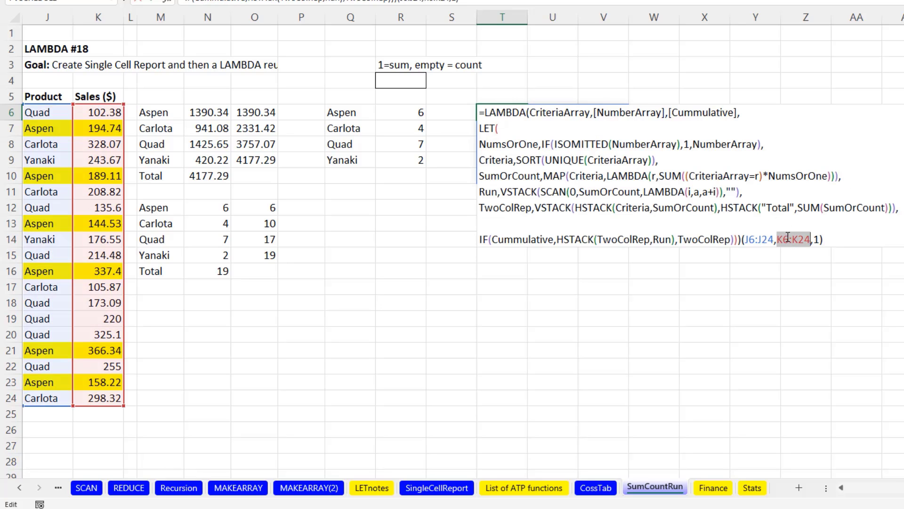
key("Delete")
key("ctrl+Return")
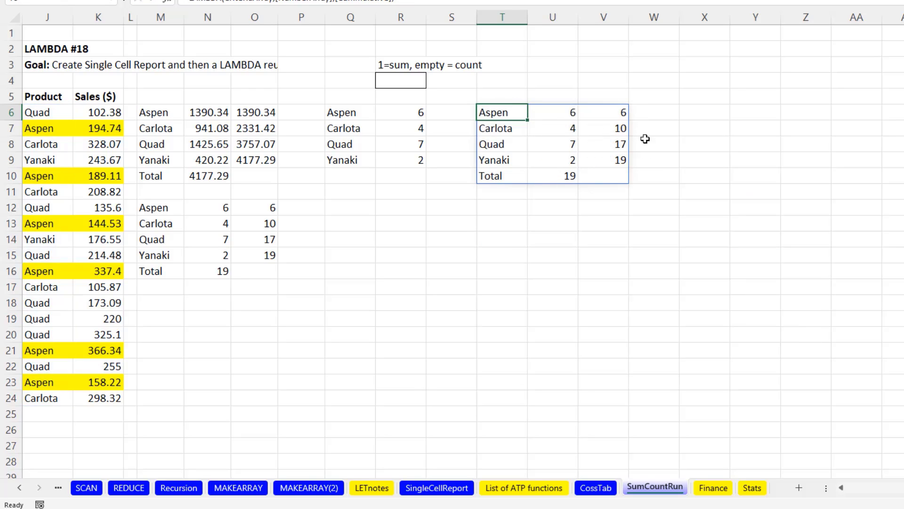
key("F2")
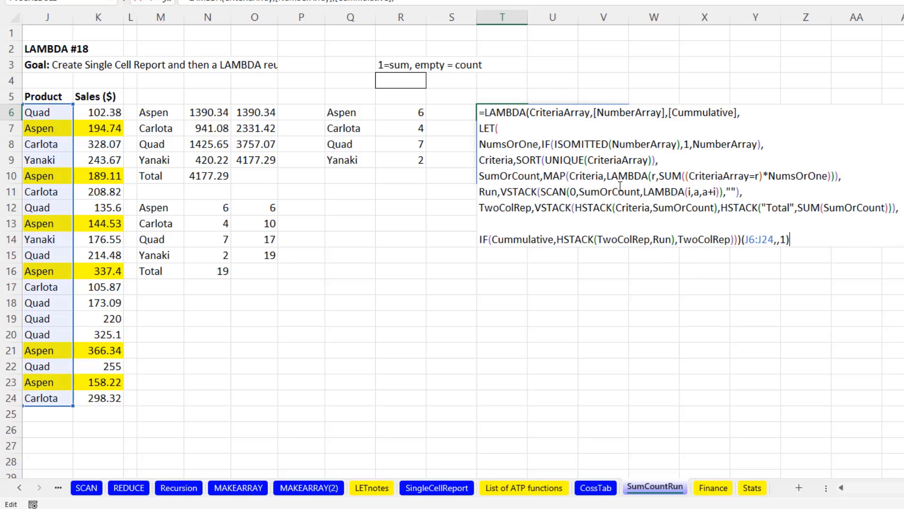
key("ctrl+Return")
left_click(509, 225)
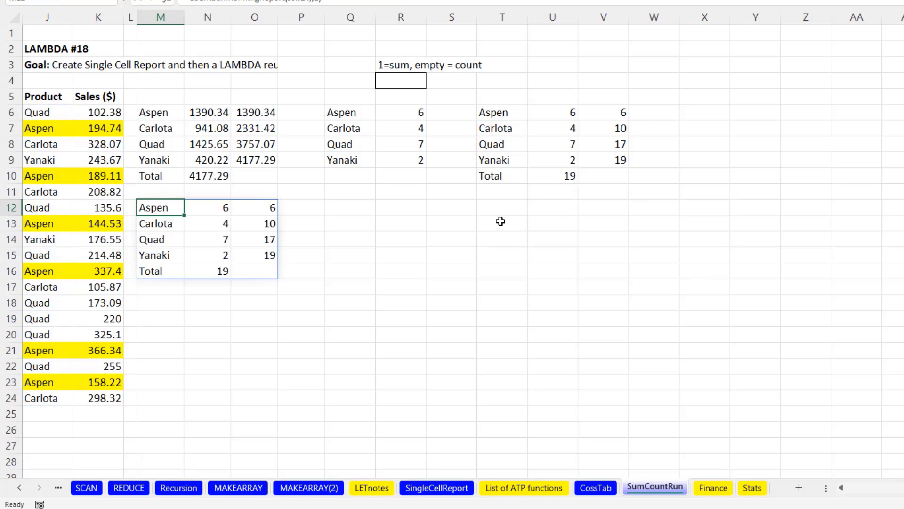
Enter a CountSumRunningReport formula in T13 with J6:J24 as its only argument
type("=c")
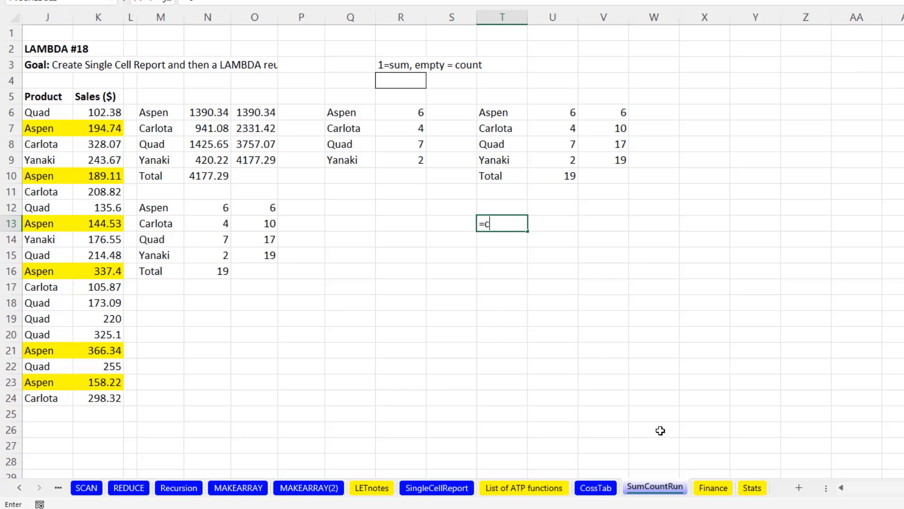
type("ountS")
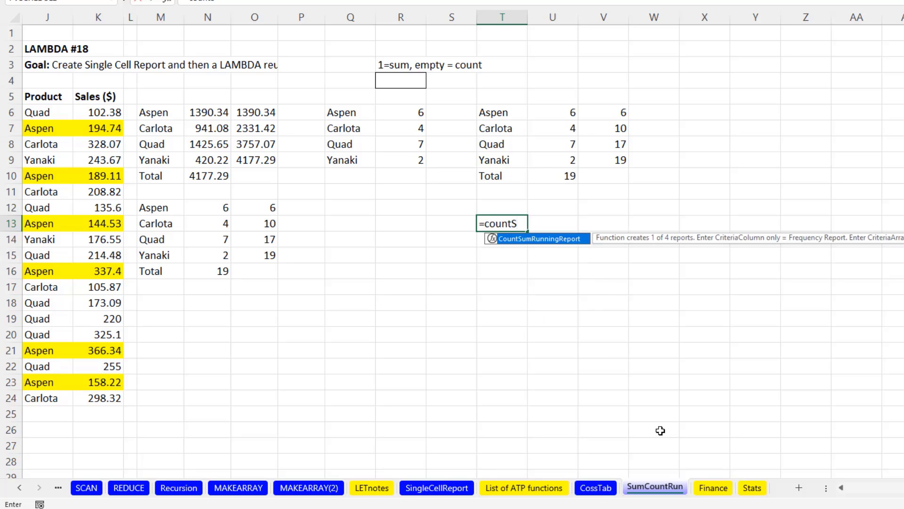
key("Tab")
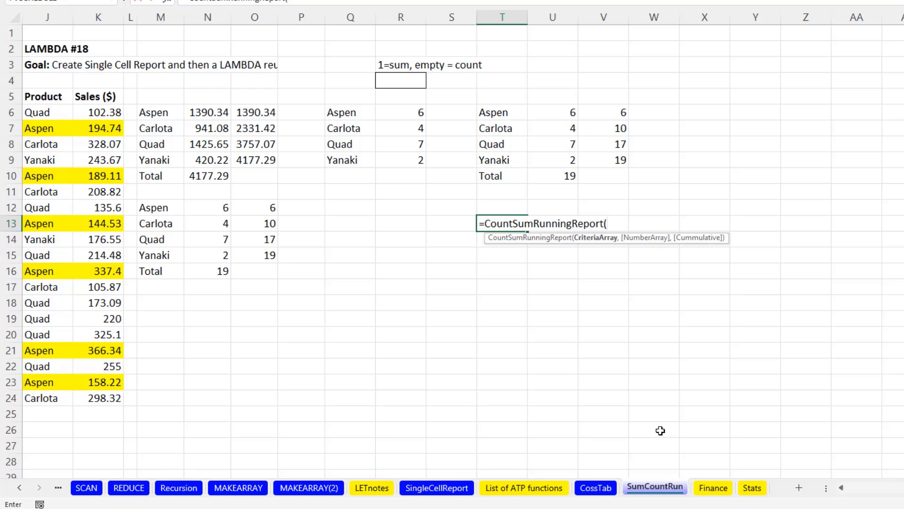
key("BackSpace")
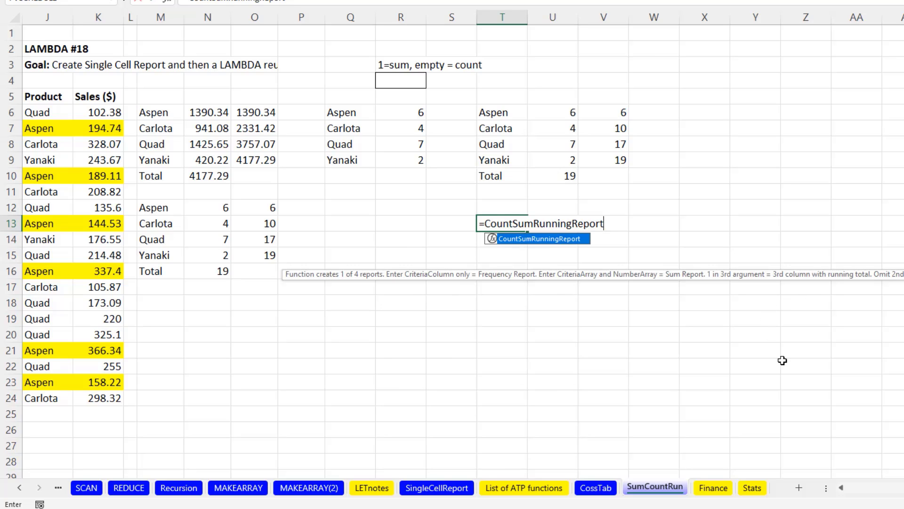
type("(")
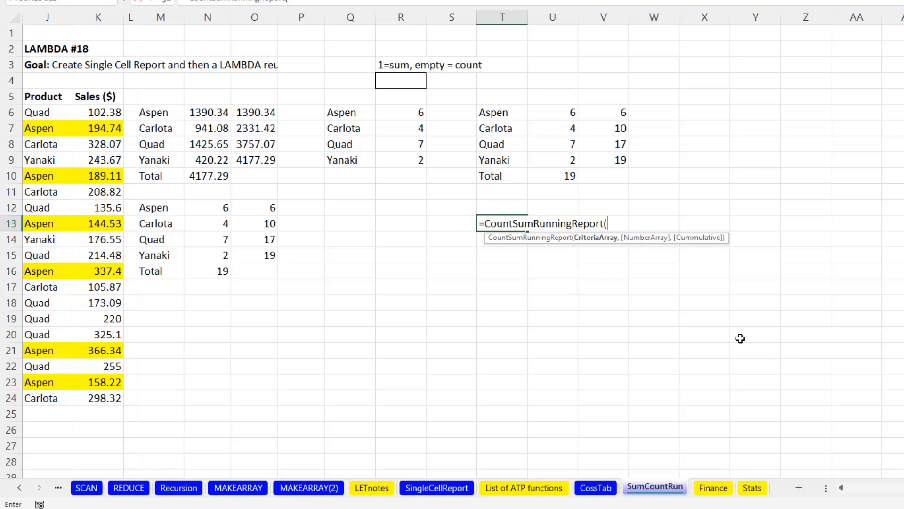
left_click(61, 114)
left_click_drag(61, 113, 55, 391)
key("Return")
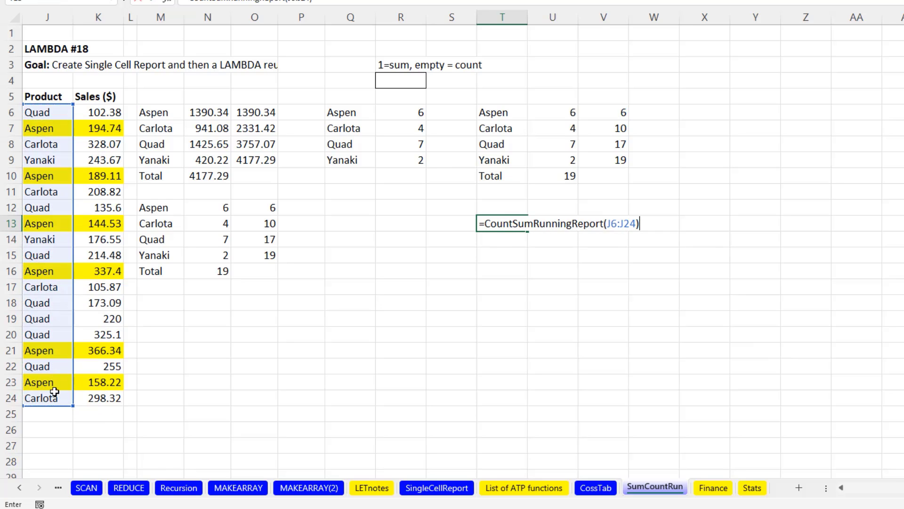
Add K6:K24 as the NumberArray argument of T13's CountSumRunningReport formula and enter it
key("F2")
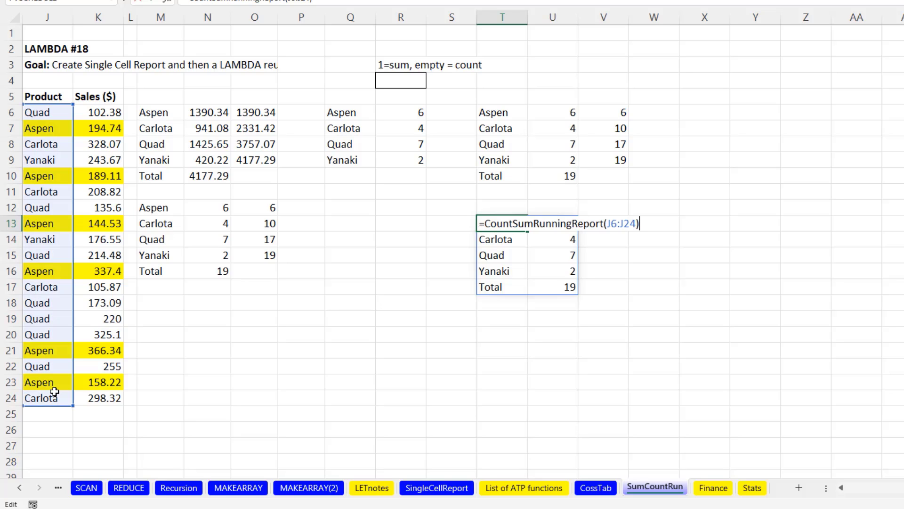
key("BackSpace")
type(",")
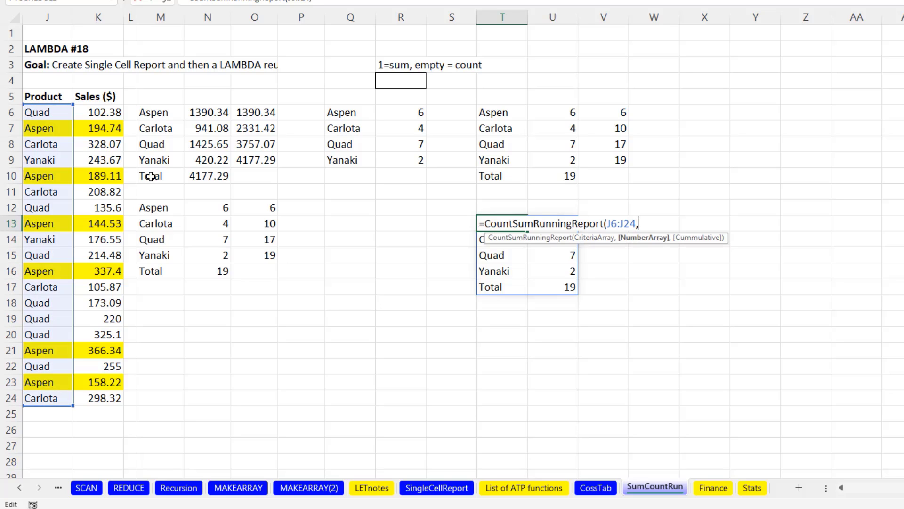
left_click_drag(108, 110, 96, 397)
key("Return")
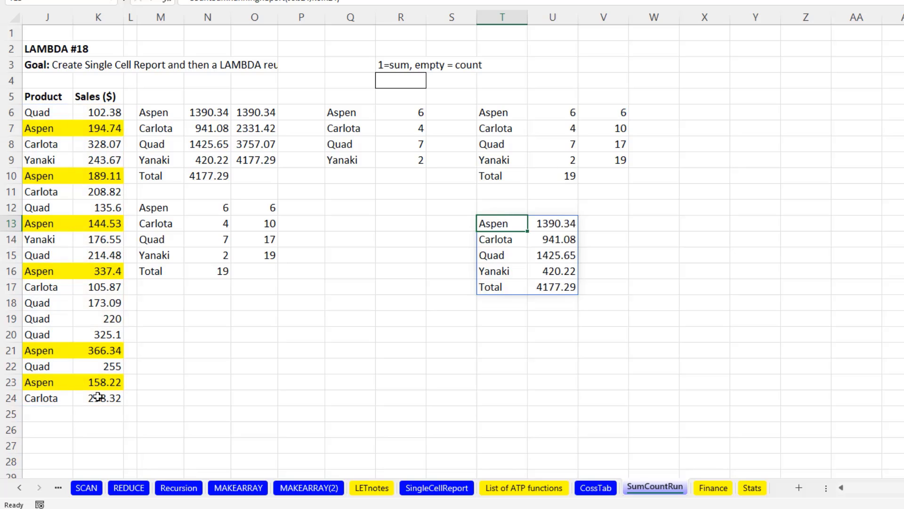
Add 1 as the Cummulative argument of T13's CountSumRunningReport formula and enter it
key("F2")
key("BackSpace")
type(",")
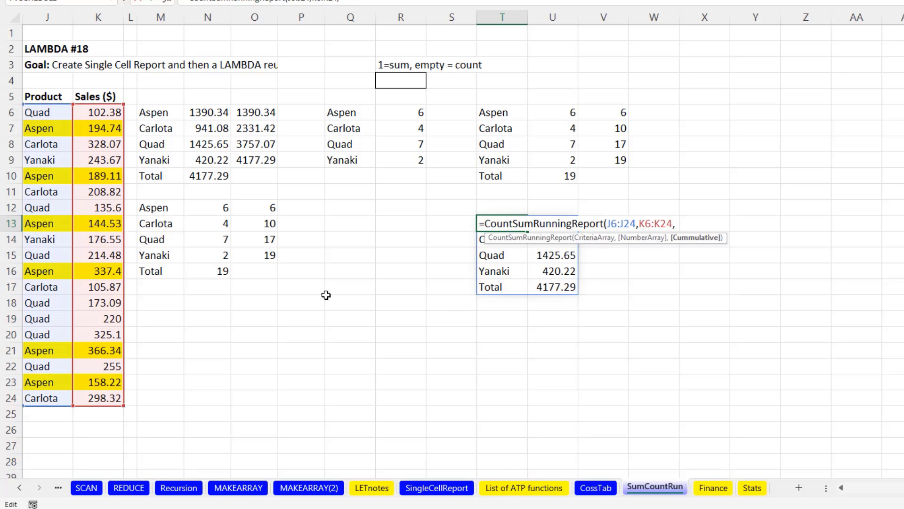
type("1)")
key("Return")
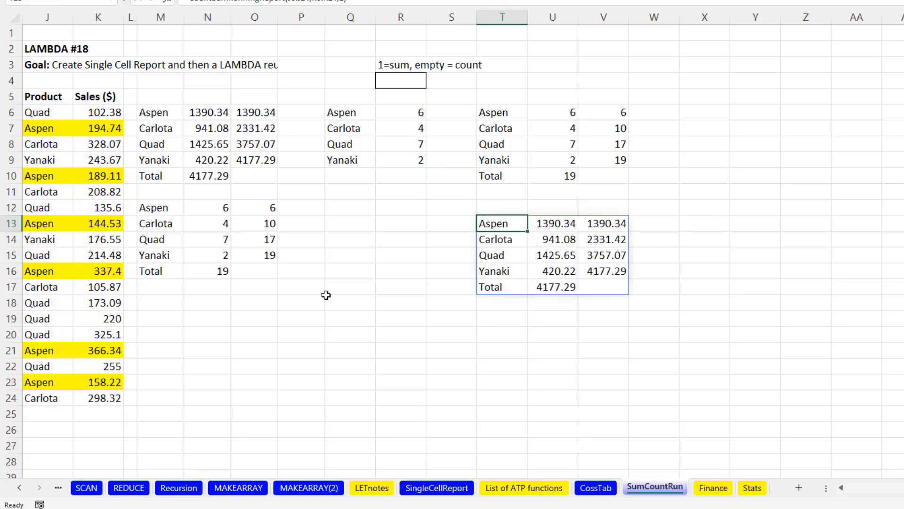
Remove K6:K24 from T13's CountSumRunningReport formula, leaving the arguments J6:J24,,1, and enter it
key("F2")
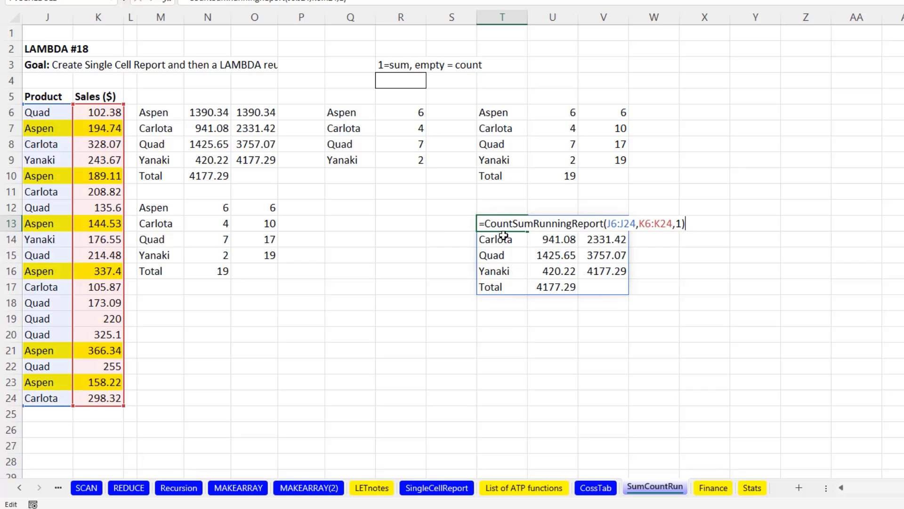
double_click(650, 224)
key("BackSpace")
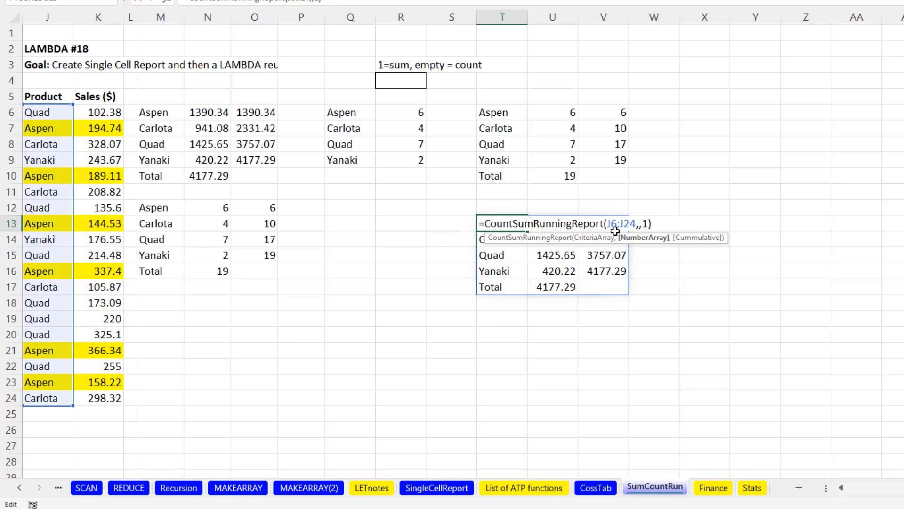
key("Return")
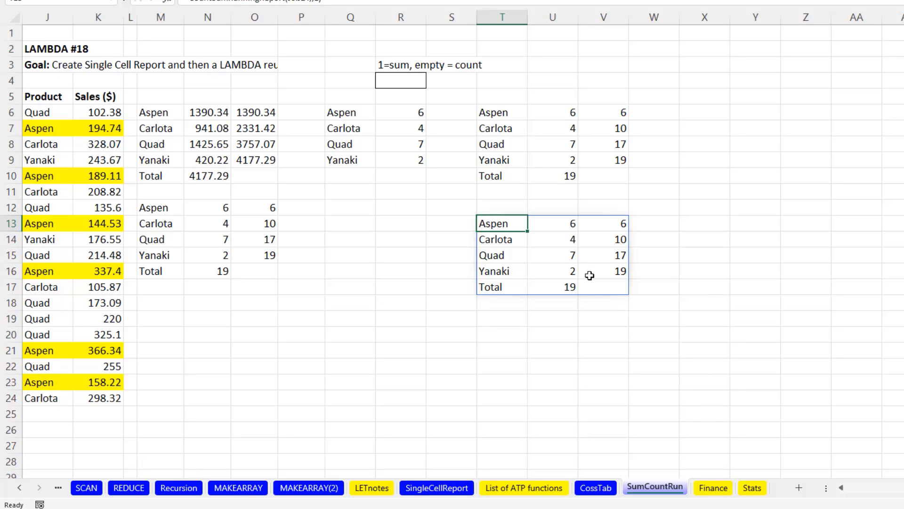
Review the earlier example sheets in turn: CossTab, SingleCellReport, MAKEARRAY, Recursion, REDUCE and SCAN
left_click(608, 490)
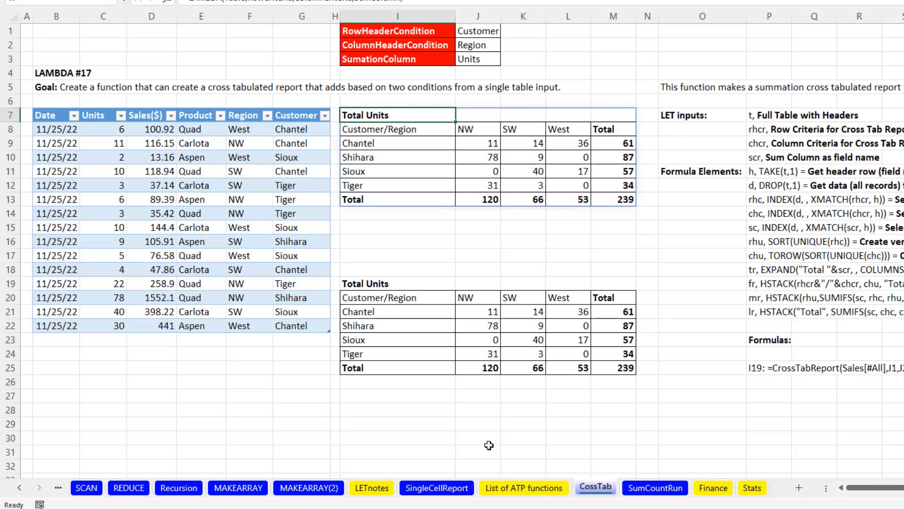
left_click(437, 488)
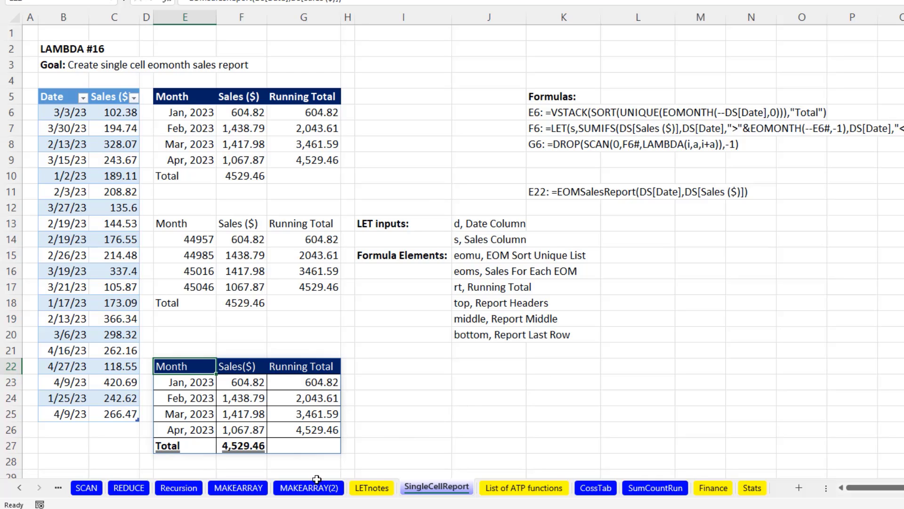
left_click(254, 491)
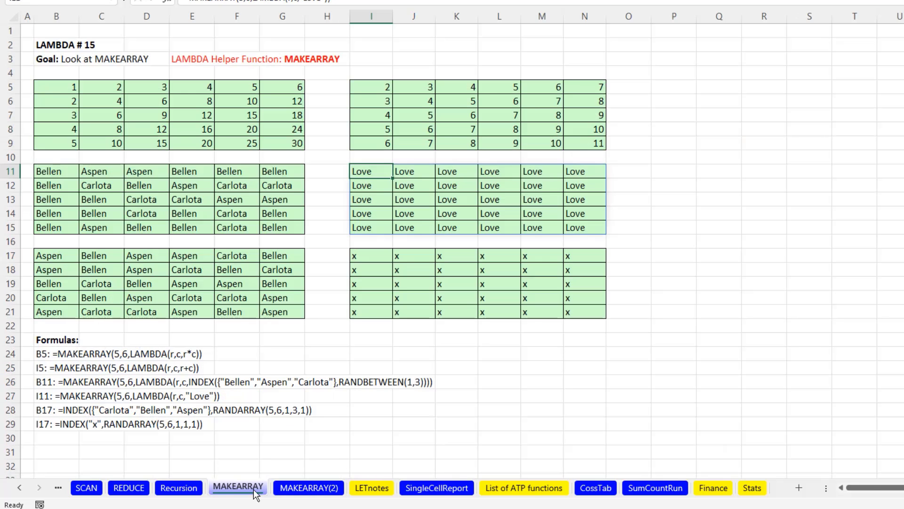
left_click(188, 489)
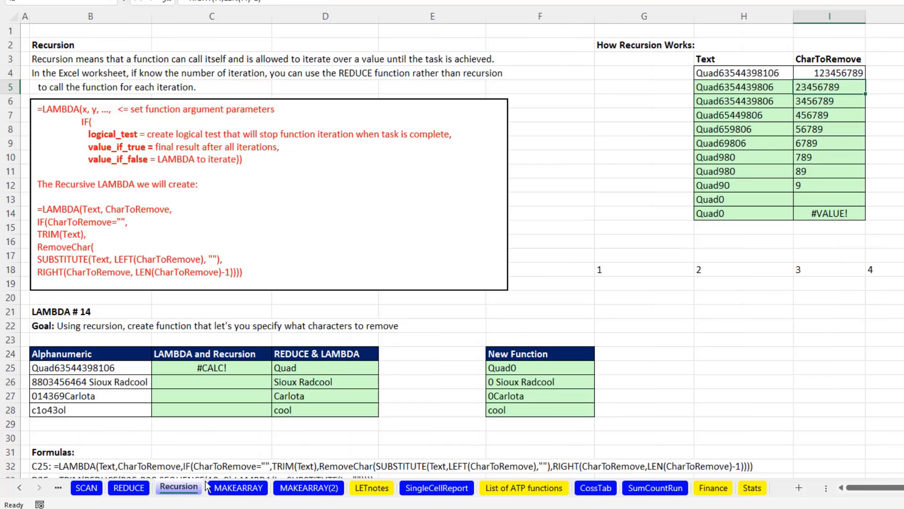
left_click(133, 492)
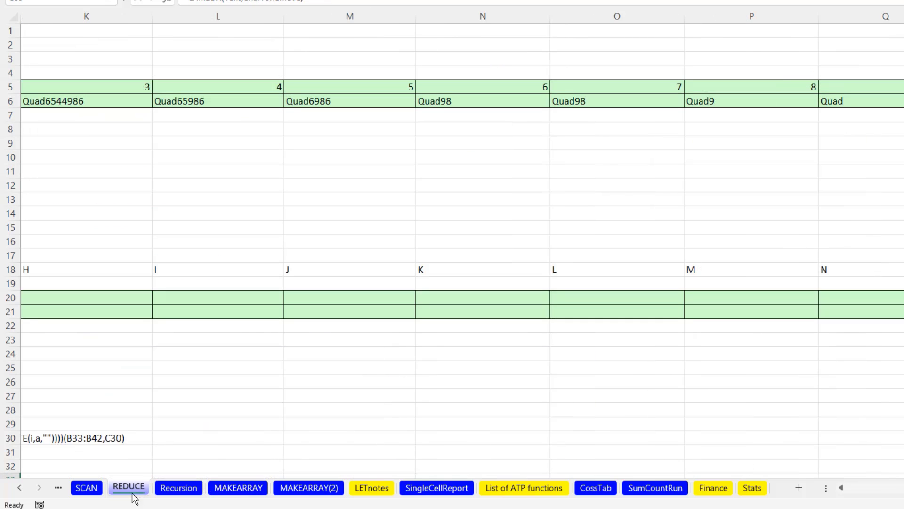
left_click(90, 490)
Continue reviewing the earlier sheets: MAP, BYROW BYCOL, ShowFormula, DefinedName-LAMBDA and DefinedNames
left_click(20, 488)
left_click(20, 487)
left_click(452, 487)
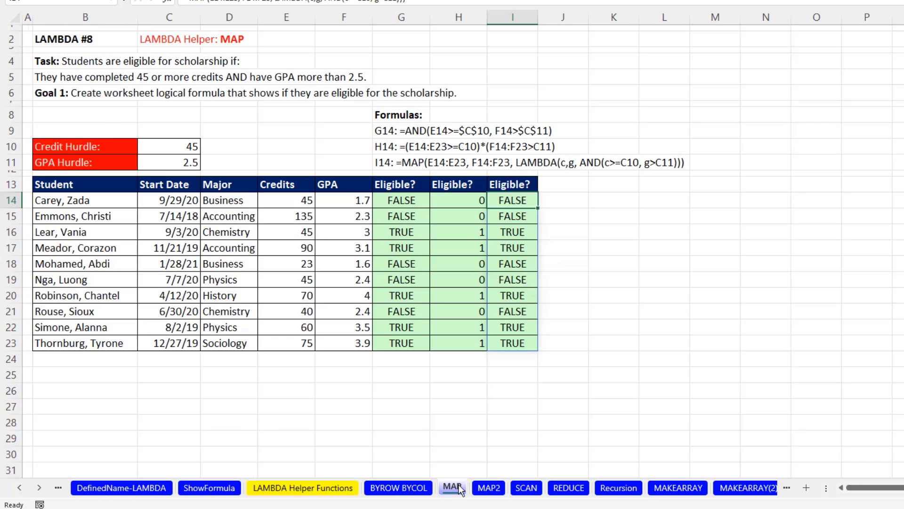
left_click(399, 487)
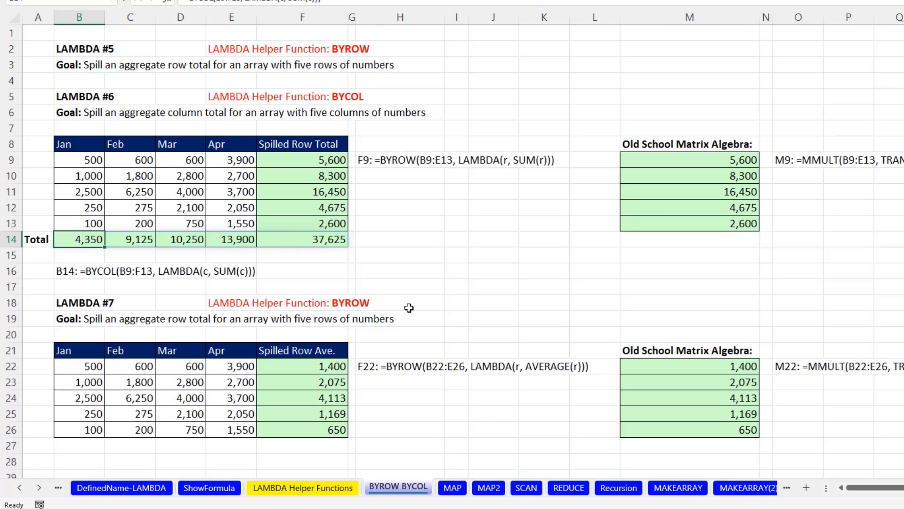
left_click(211, 487)
left_click(26, 488)
left_click(26, 489)
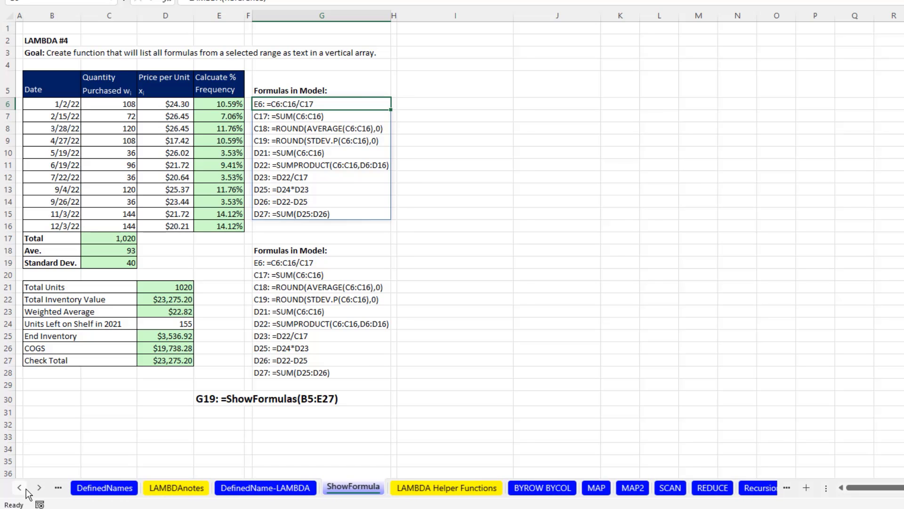
left_click(26, 489)
left_click(26, 489)
left_click(26, 488)
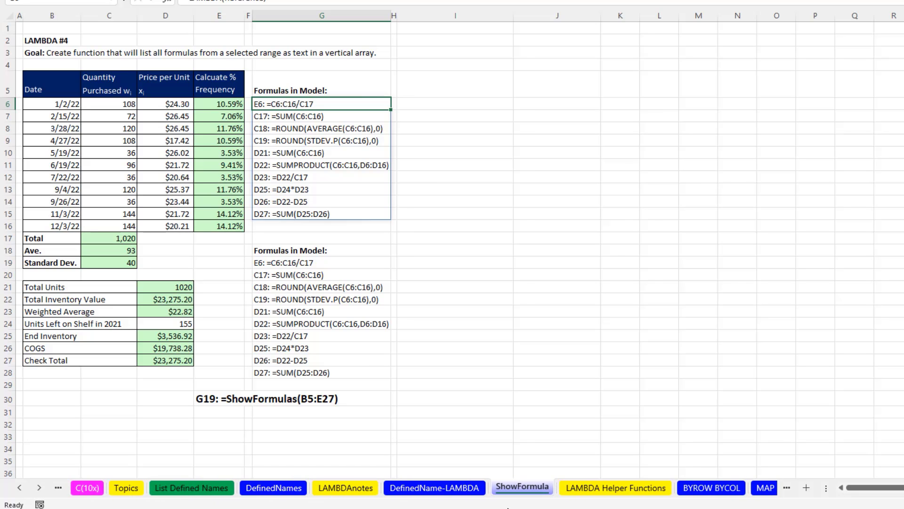
left_click(442, 488)
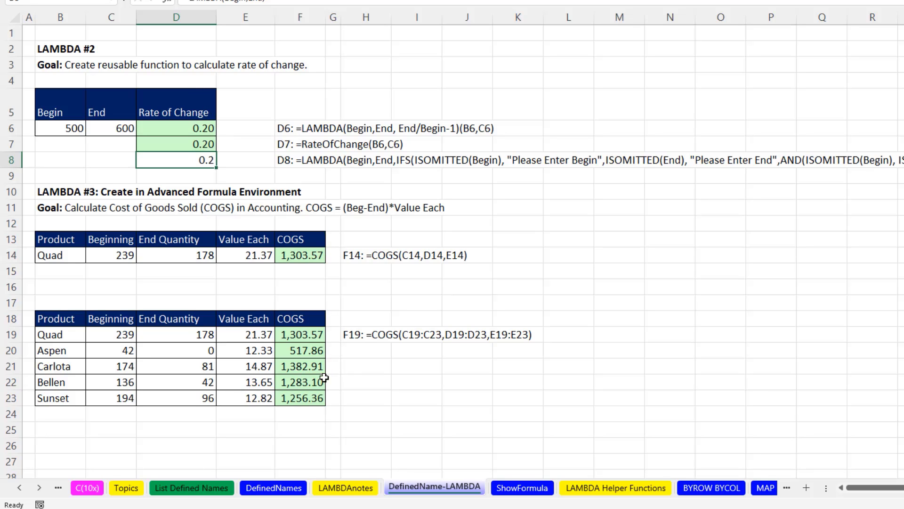
left_click(275, 488)
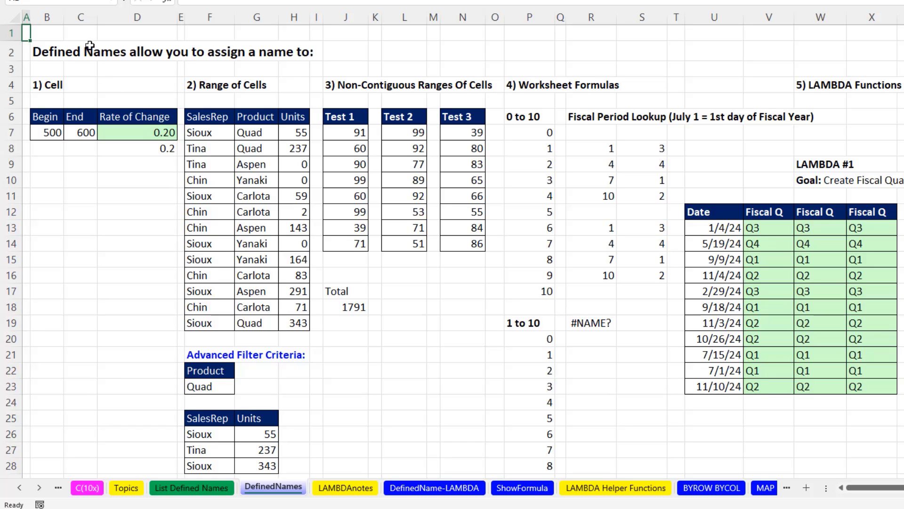